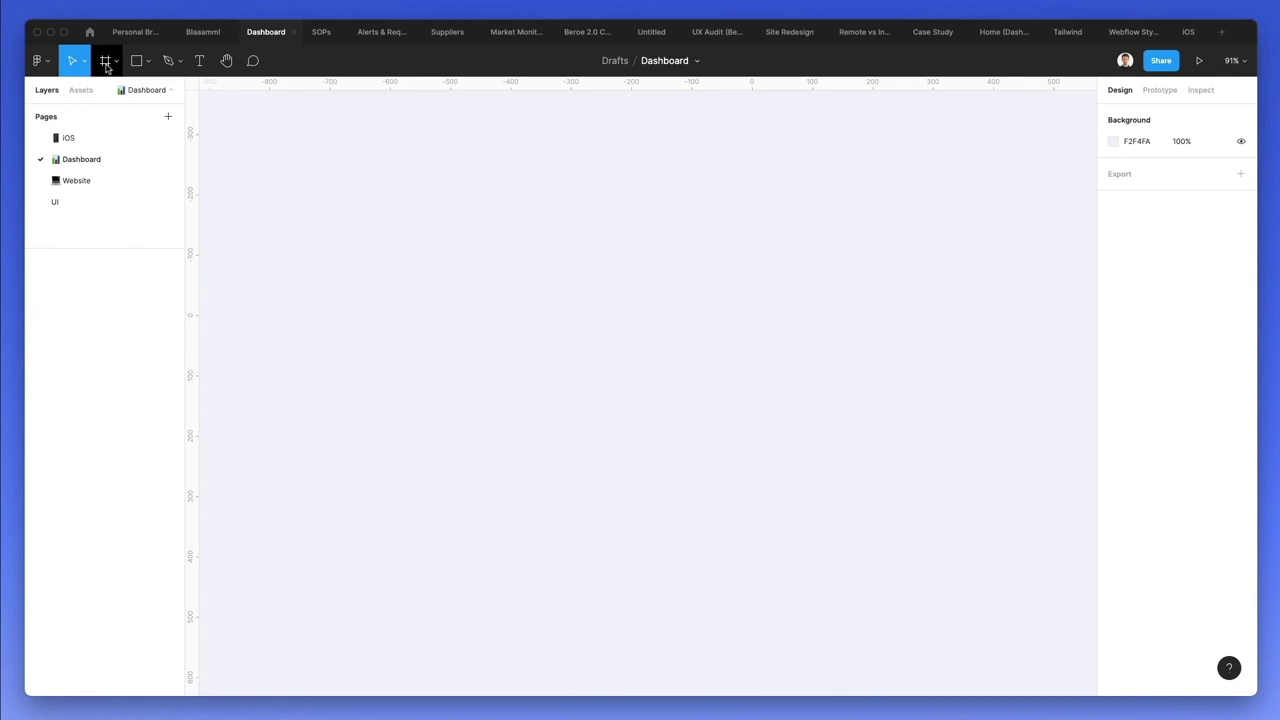
# - Create a Desktop preset frame, 1440 × 1024, and rename it "1"
pyautogui.click(105, 62)
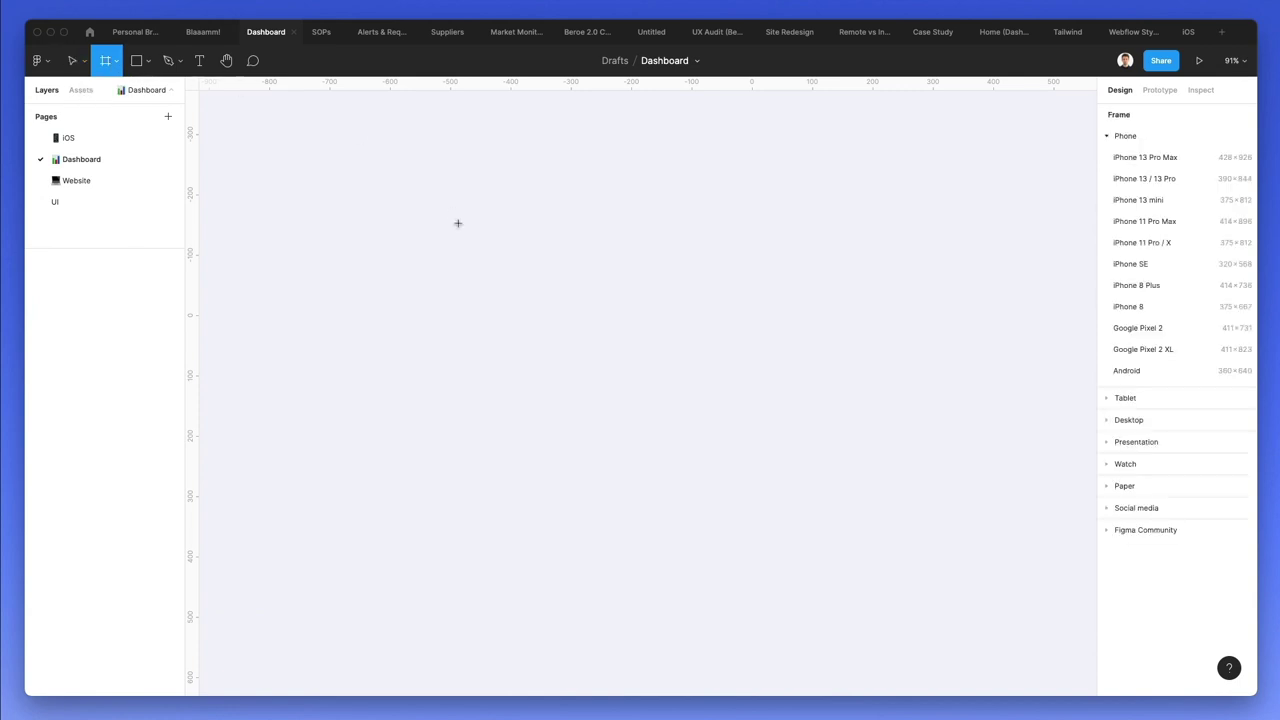
pyautogui.click(1119, 421)
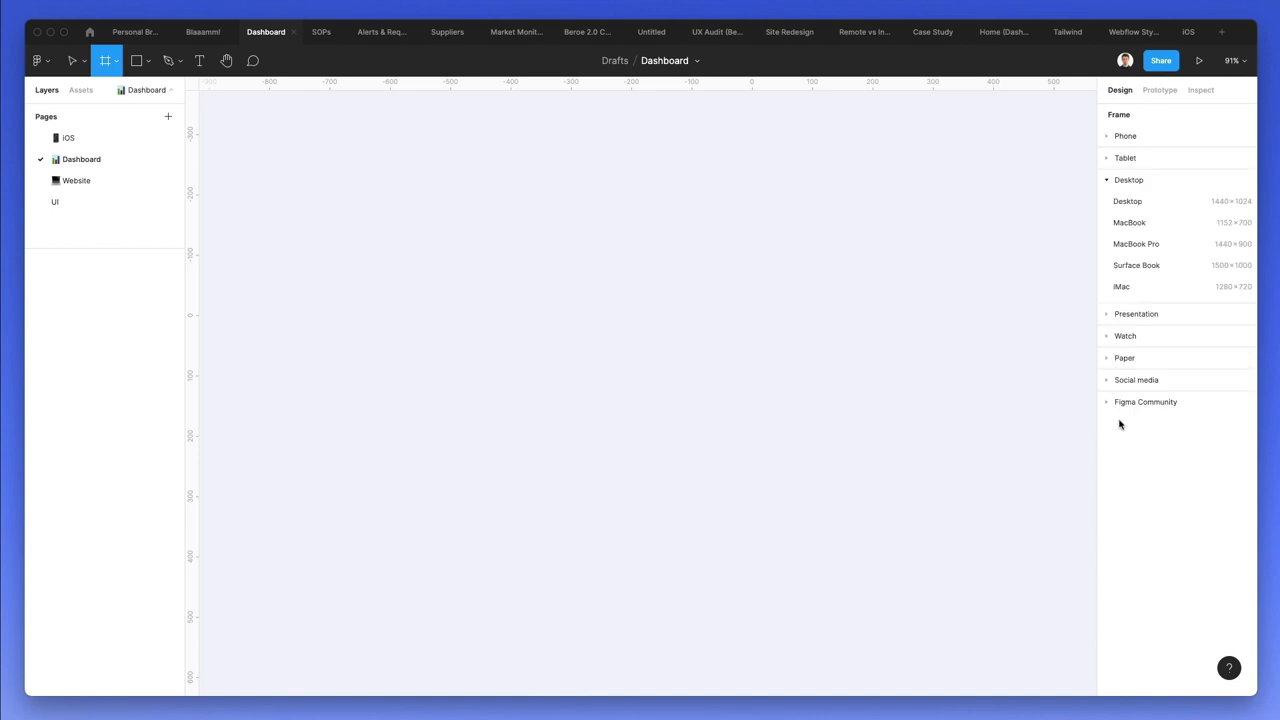
pyautogui.click(1124, 203)
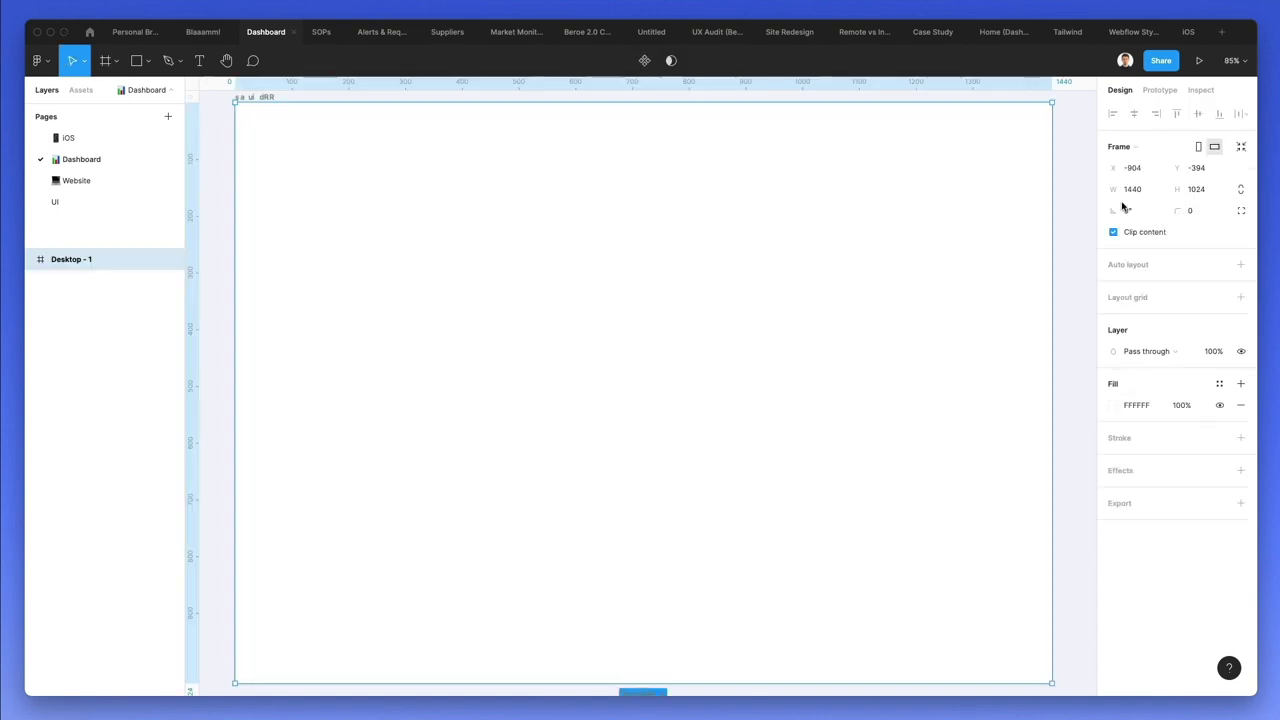
pyautogui.doubleClick(80, 263)
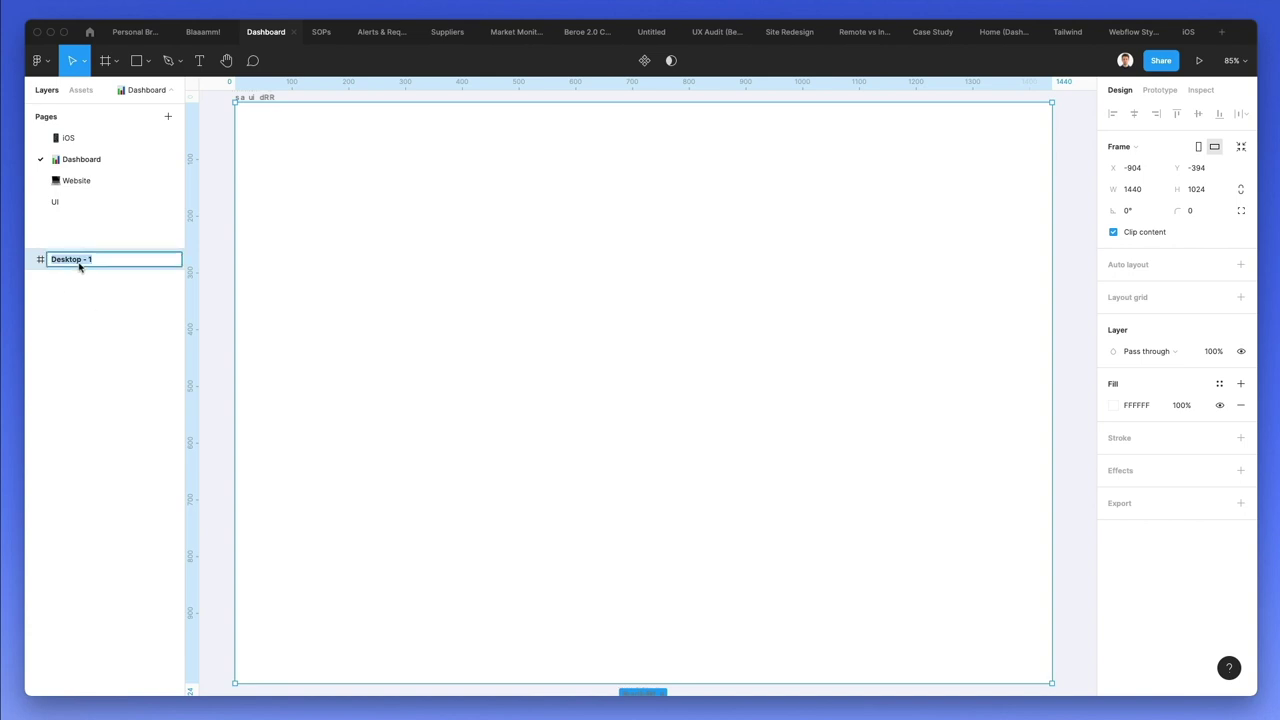
pyautogui.write('1')
pyautogui.press('Return')
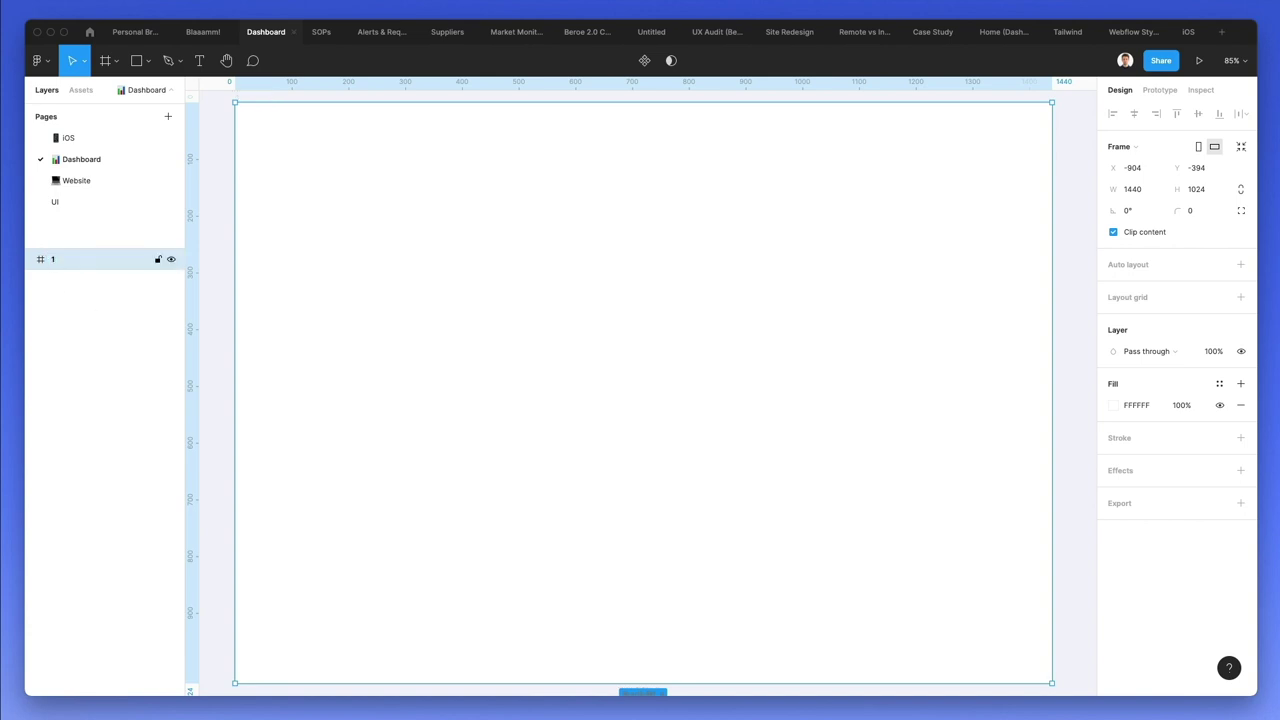
# - Round the frame's corners to a radius of 26 and add a drop shadow effect
pyautogui.scroll(-2, 514, 195)
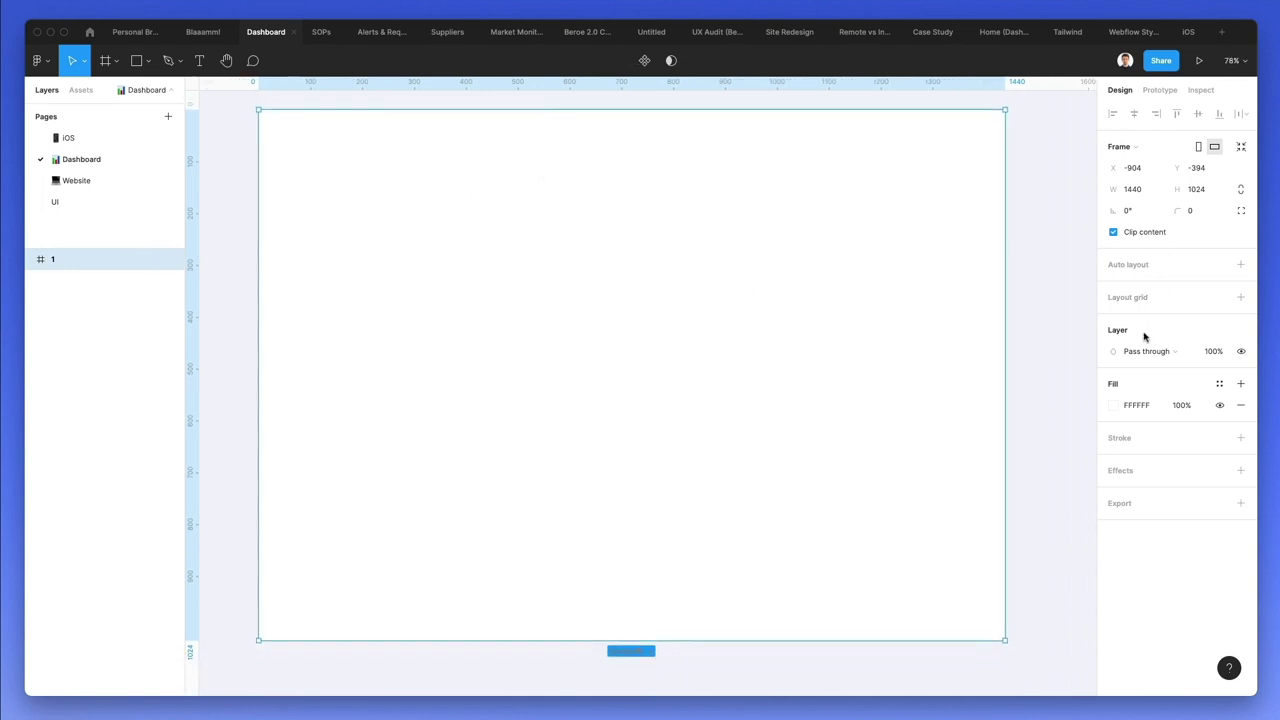
pyautogui.moveTo(1174, 212); pyautogui.dragTo(293, 208)
pyautogui.click(1129, 471)
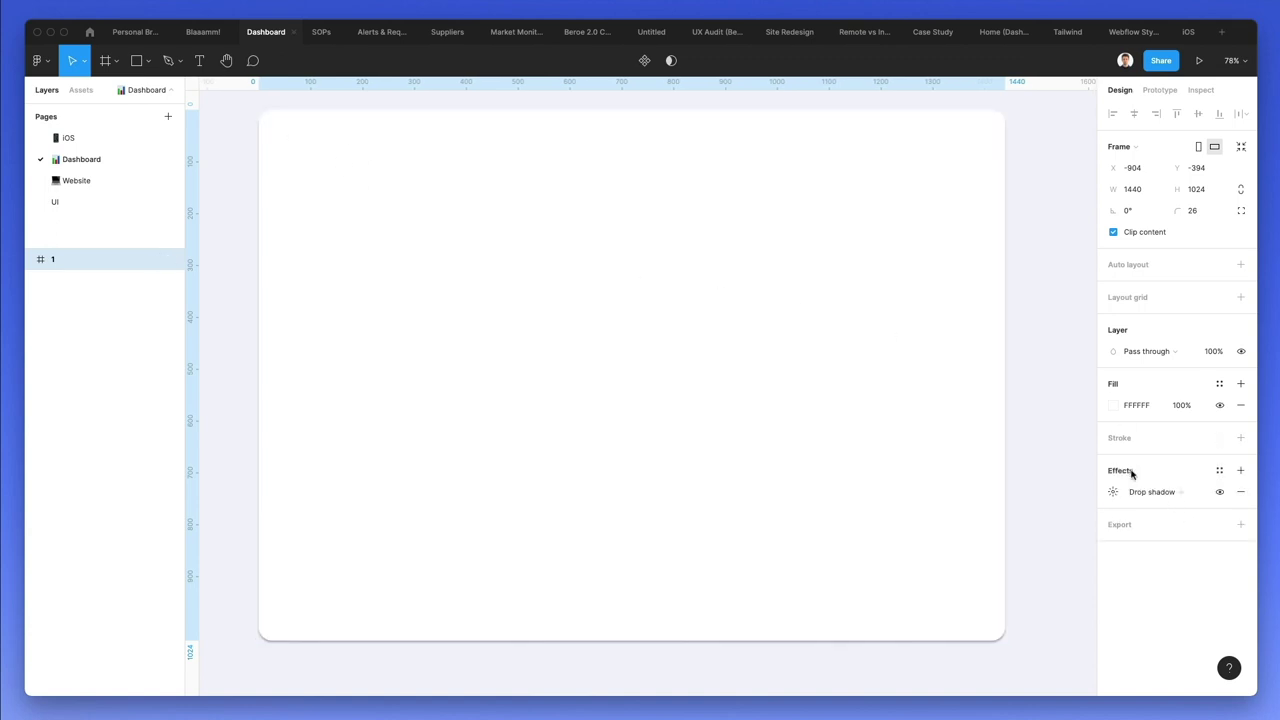
# - Set the blur of the frame's drop shadow to 34
pyautogui.click(1113, 491)
pyautogui.click(1051, 524)
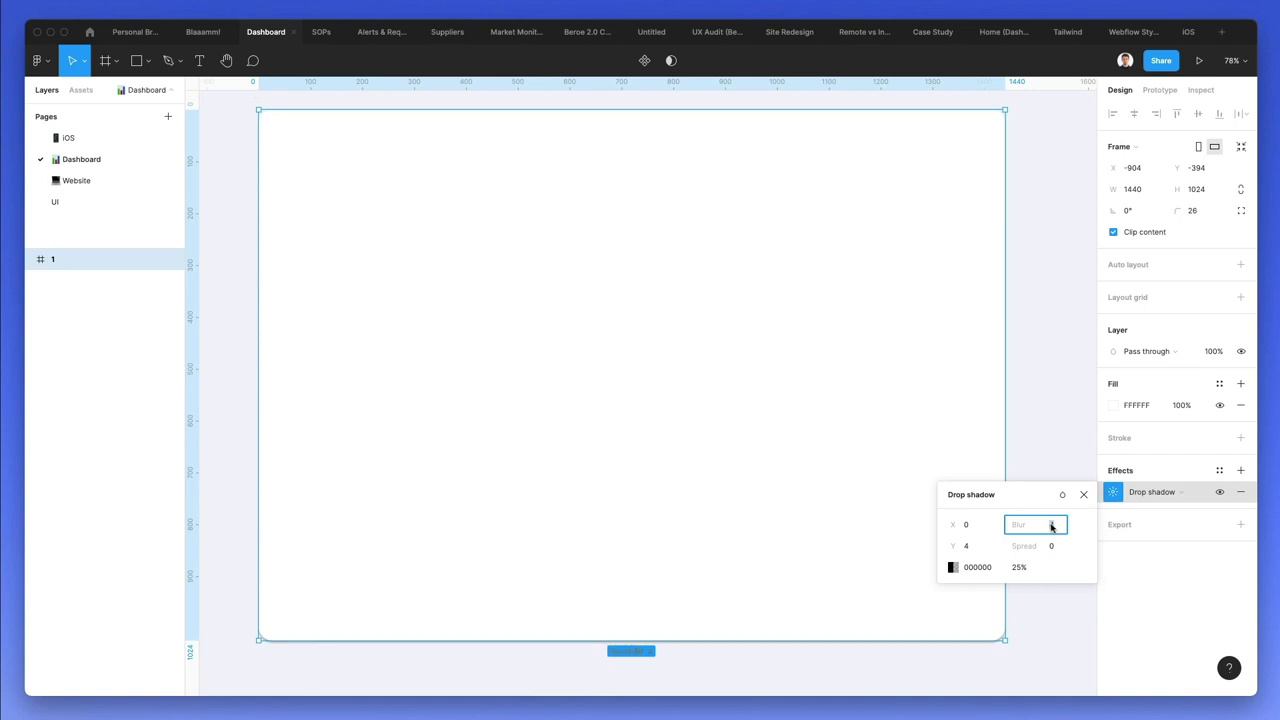
pyautogui.write('24')
pyautogui.press('Return')
pyautogui.hotkey('shift', 'Up')
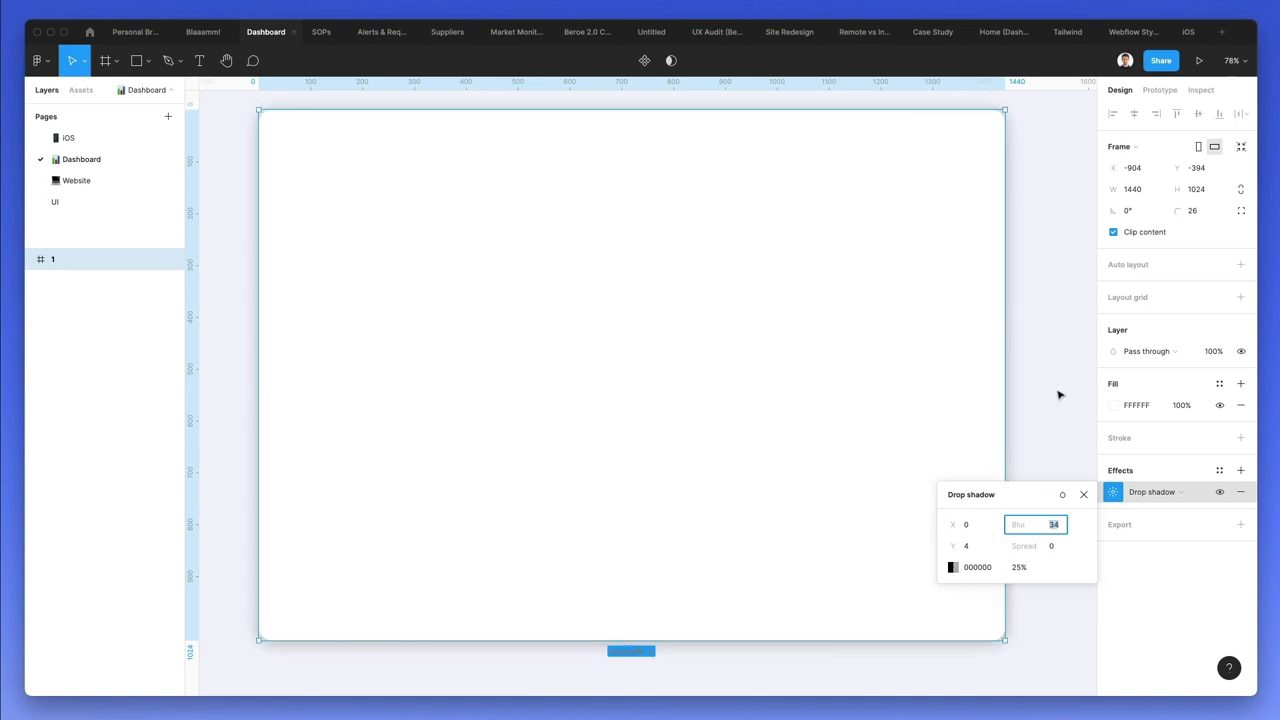
# - Lower the drop shadow's opacity to 10% and adjust its vertical offset
pyautogui.click(1019, 568)
pyautogui.hotkey('shift', 'Down')
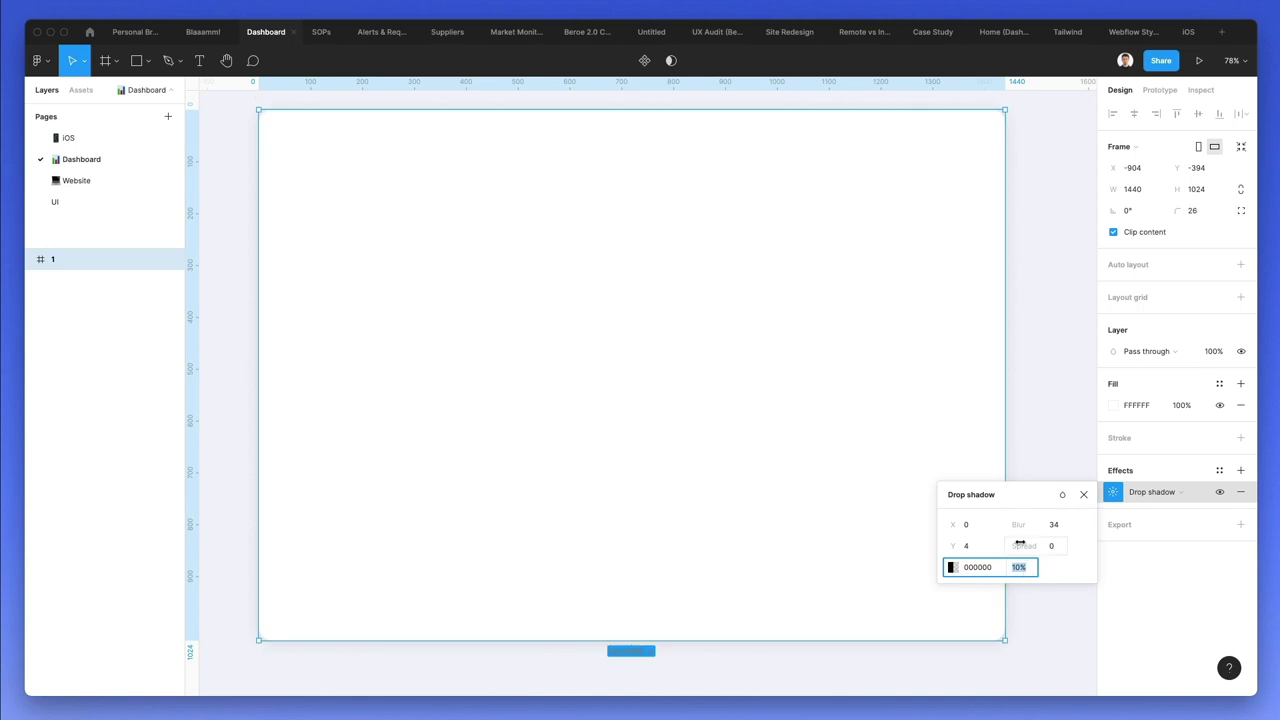
pyautogui.click(968, 546)
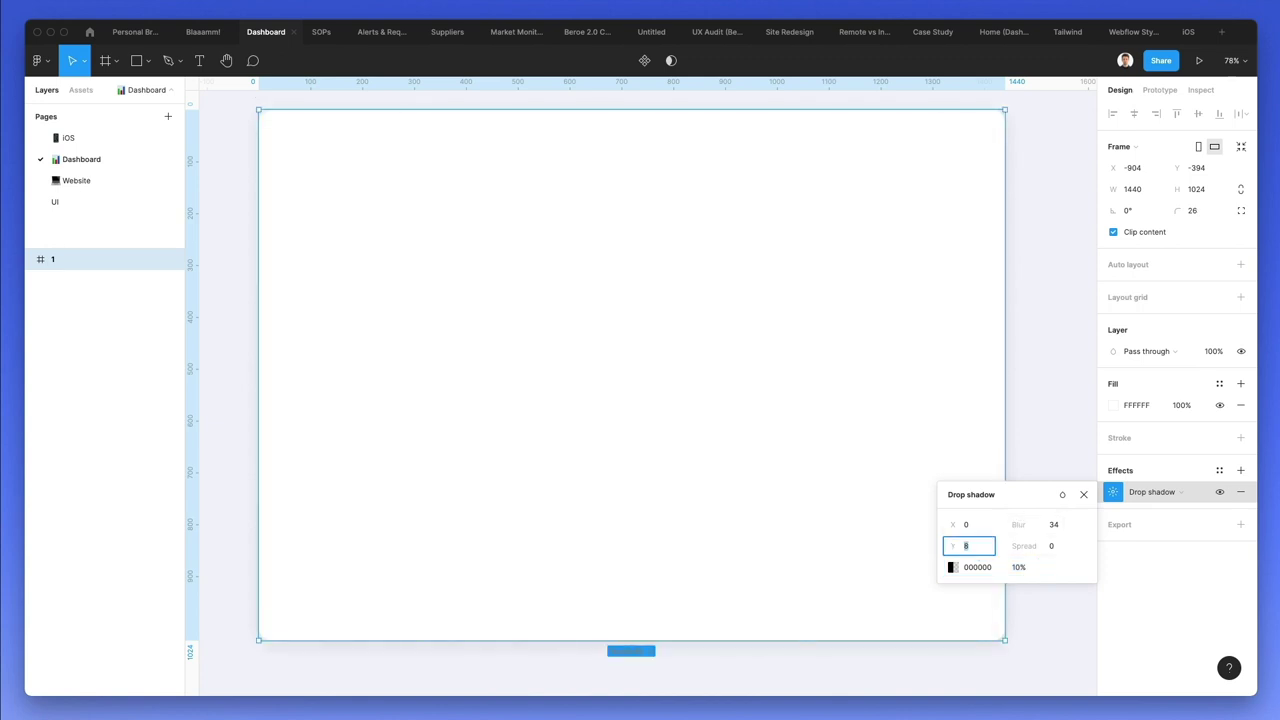
pyautogui.click(520, 334)
pyautogui.click(1052, 308)
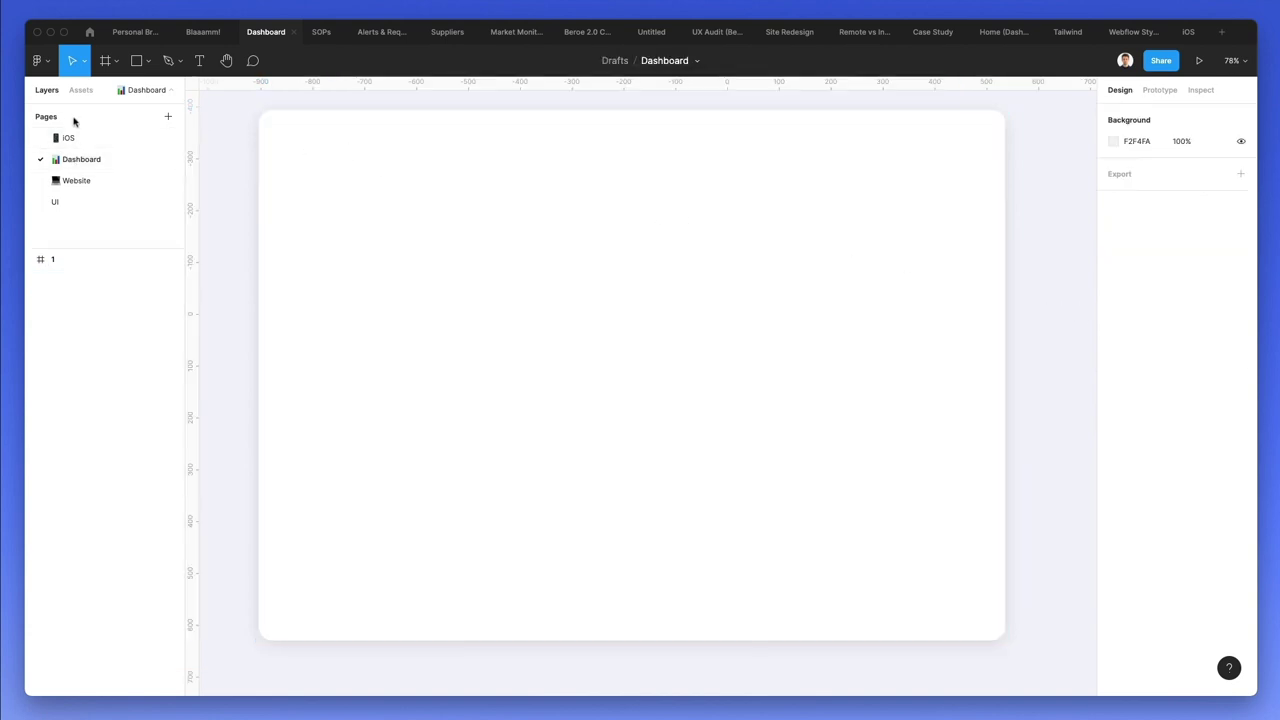
# - Draw a header rectangle about 1440 × 145 across the frame's upper edge and paste a copy resized to a left sidebar about 230 × 1024
pyautogui.click(137, 60)
pyautogui.click(145, 61)
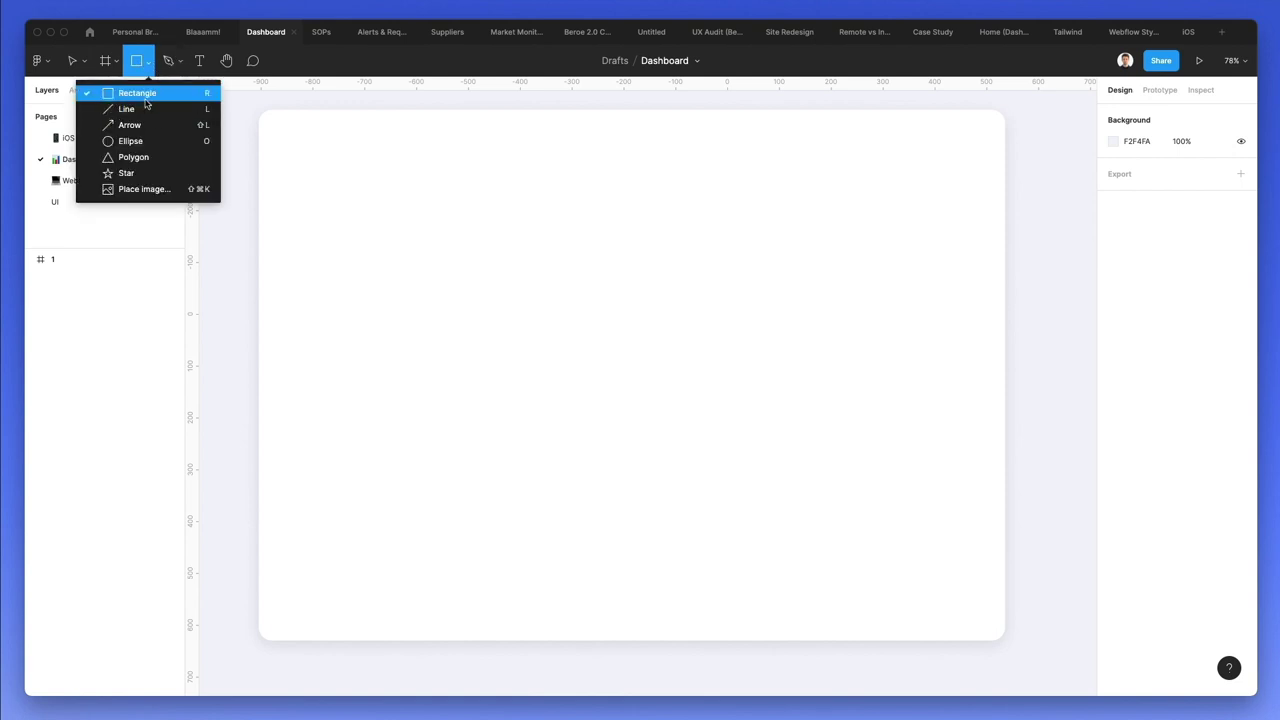
pyautogui.click(145, 99)
pyautogui.moveTo(264, 116); pyautogui.dragTo(1006, 190)
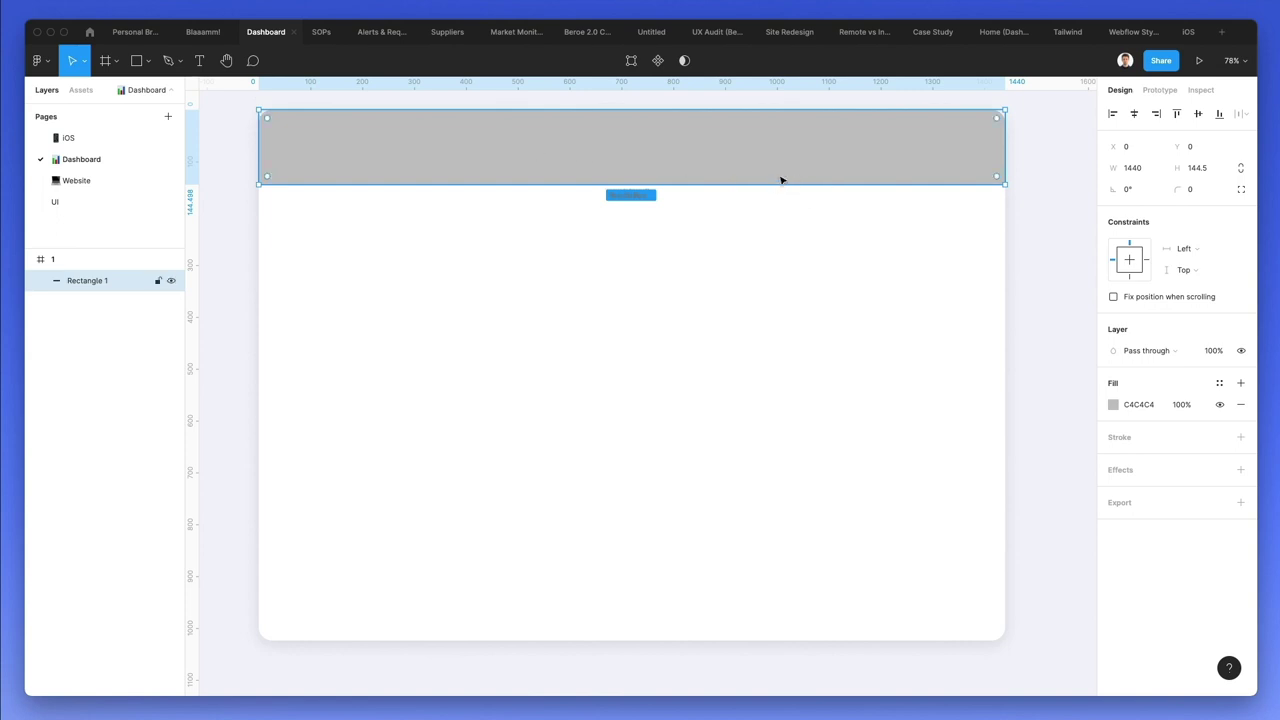
pyautogui.hotkey('ctrl', 'v')
pyautogui.moveTo(1004, 184); pyautogui.dragTo(380, 640)
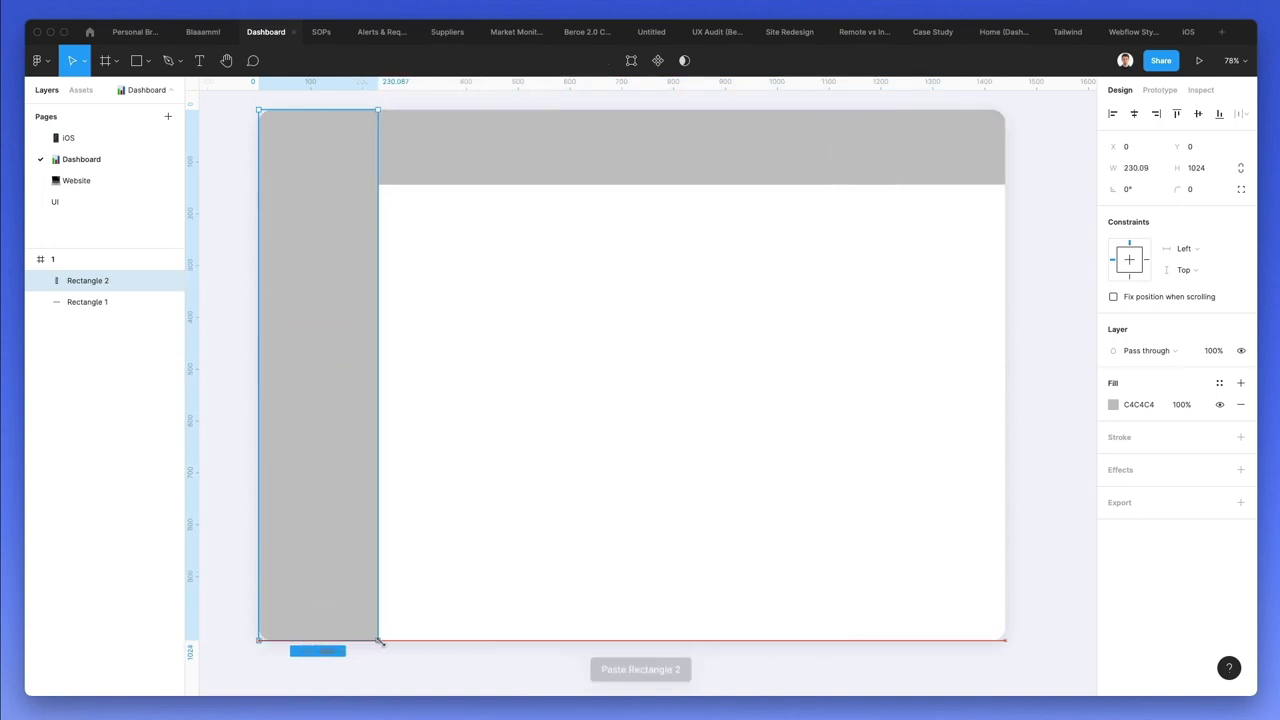
# - Fill both the header and sidebar rectangles with white, FFFFFF
pyautogui.keyDown('shift'); pyautogui.click(446, 177); pyautogui.keyUp('shift')
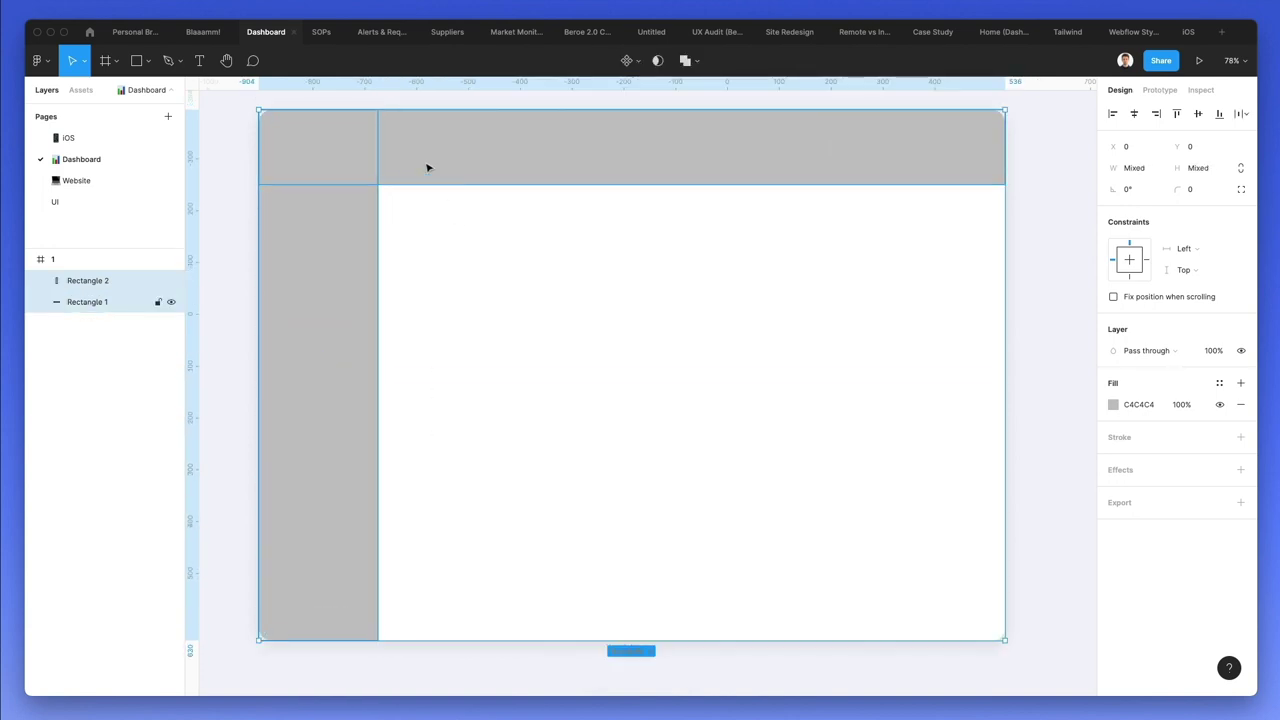
pyautogui.click(1112, 406)
pyautogui.moveTo(1017, 419); pyautogui.dragTo(846, 288)
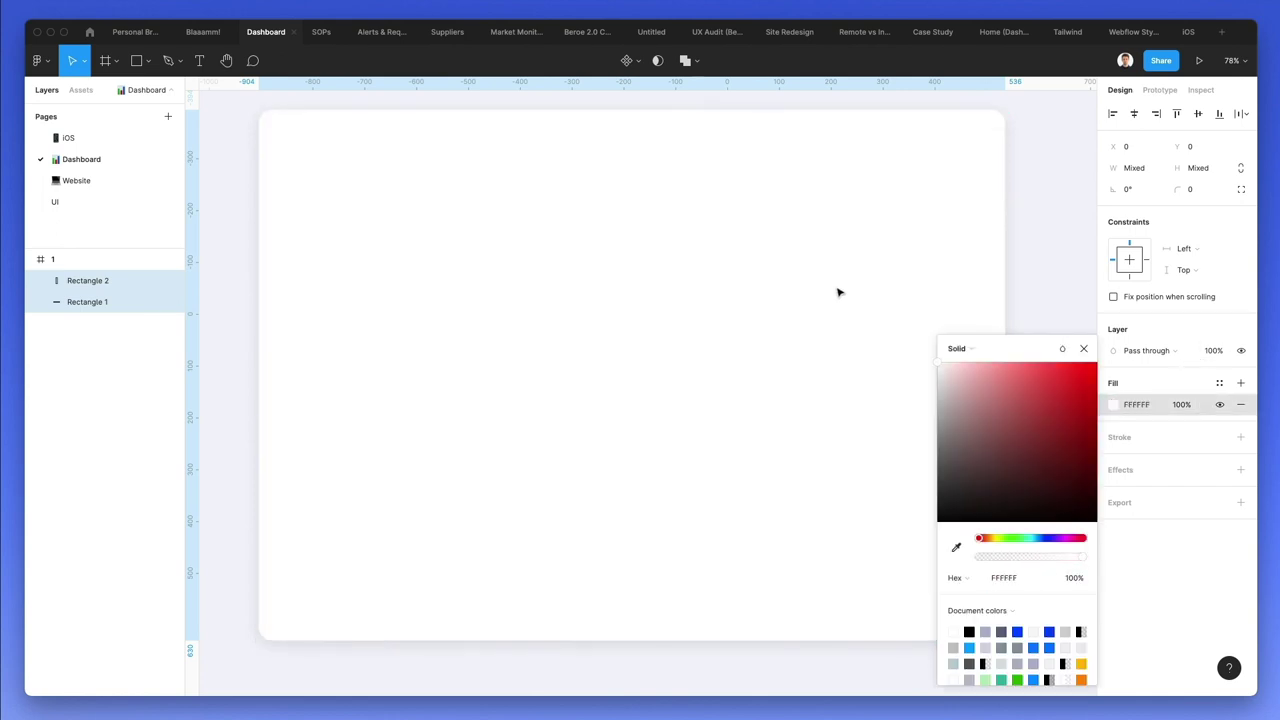
pyautogui.click(789, 294)
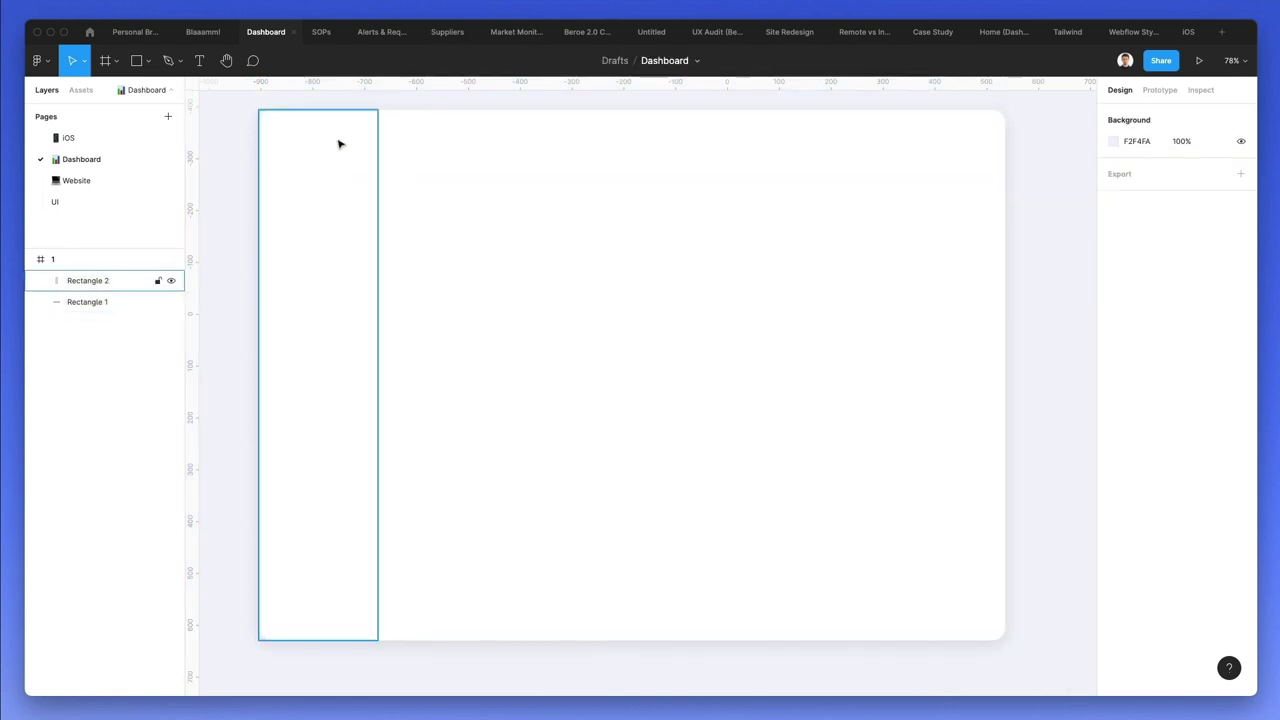
# - Fill the frame with the colour sampled from the canvas, F2F4FA, and shift it to a slightly greyer shade
pyautogui.click(264, 111)
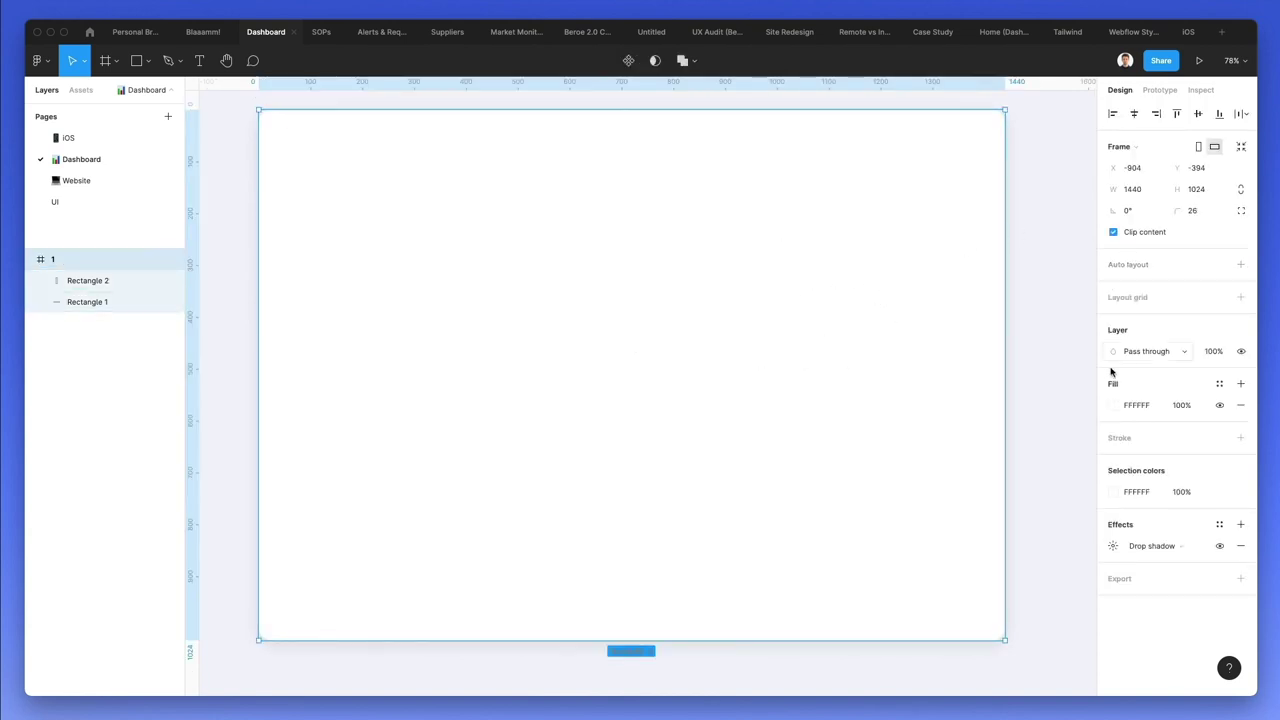
pyautogui.click(1113, 406)
pyautogui.click(956, 547)
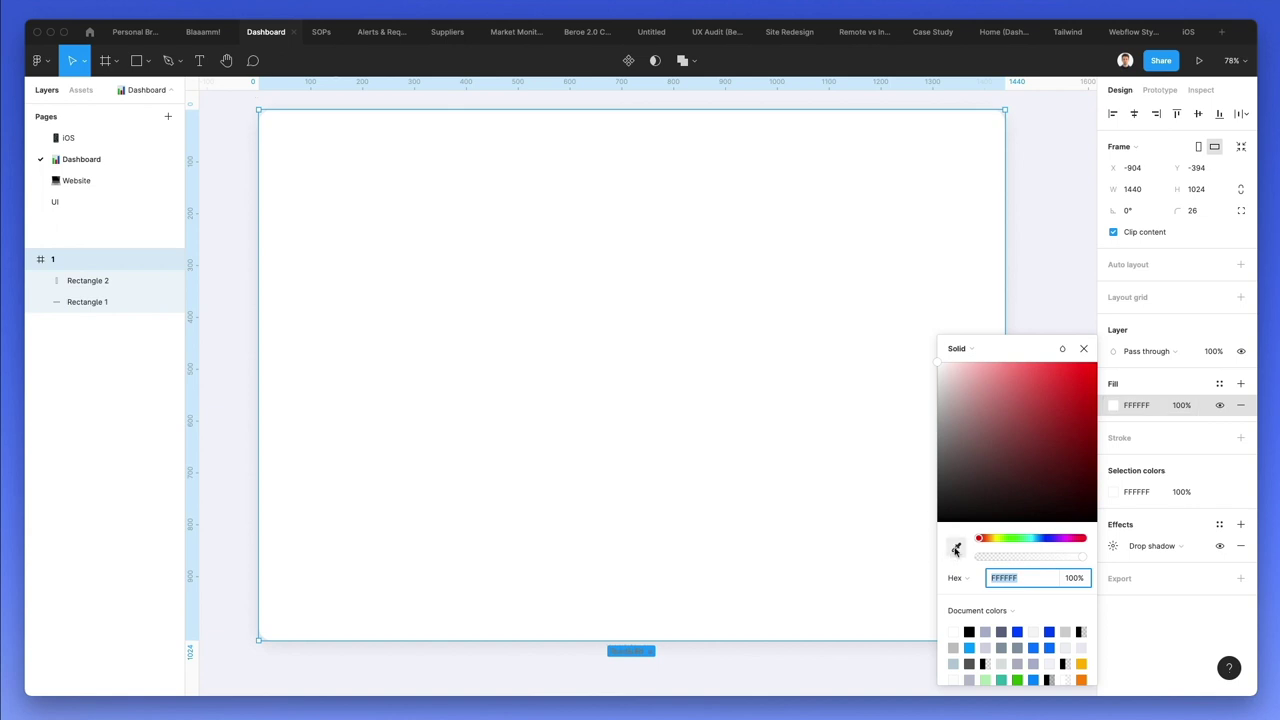
pyautogui.click(1050, 247)
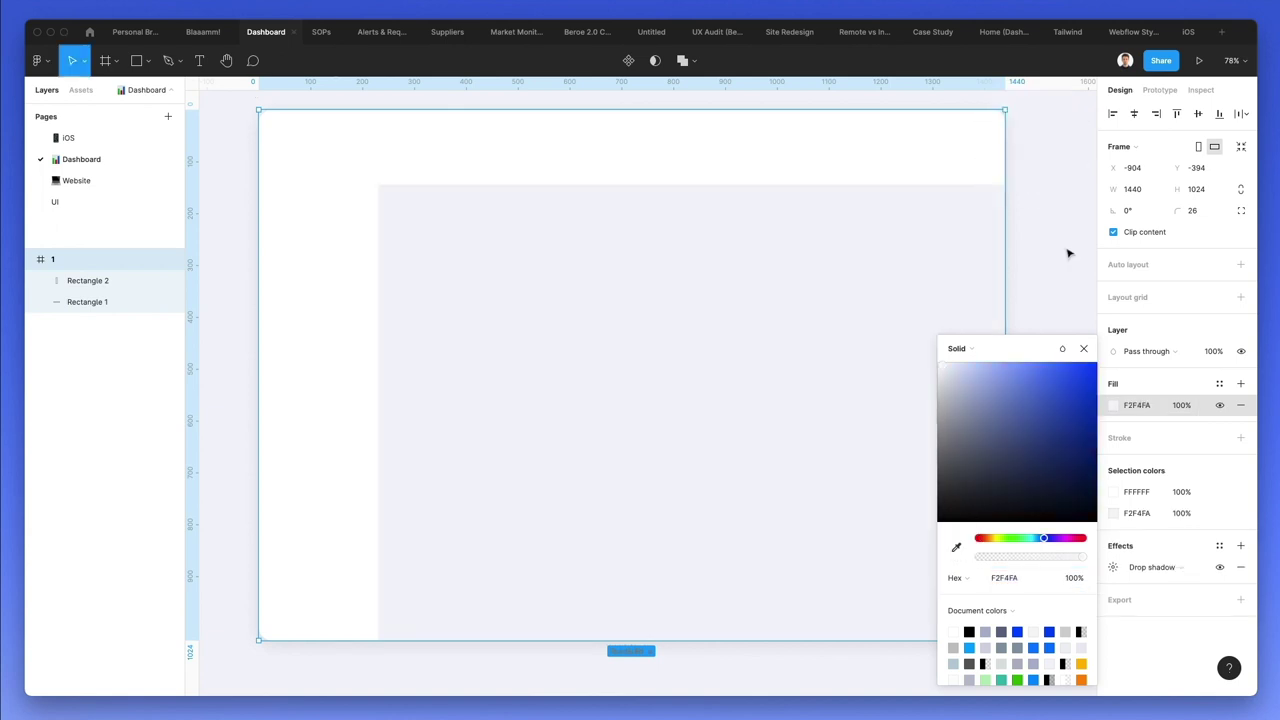
pyautogui.click(941, 371)
pyautogui.moveTo(941, 373); pyautogui.dragTo(940, 375)
pyautogui.press('Escape')
pyautogui.press('Escape')
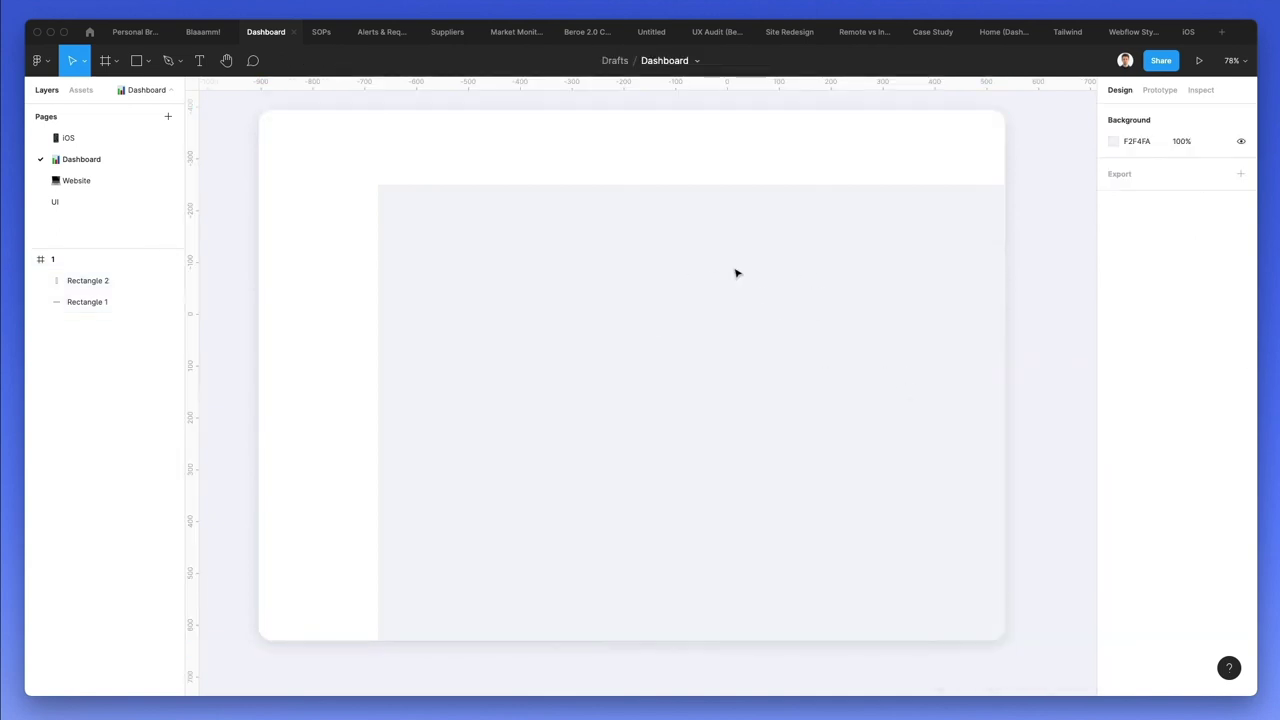
# - Widen the sidebar rectangle to about 321
pyautogui.click(374, 211)
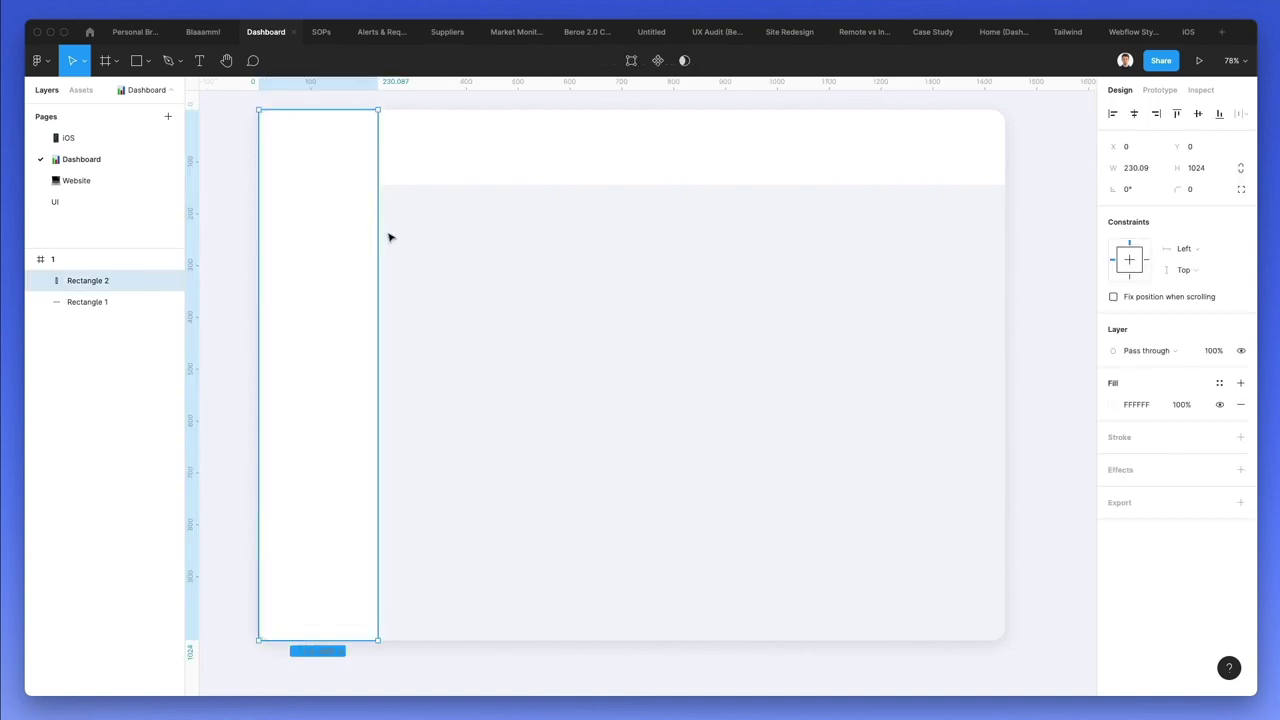
pyautogui.moveTo(384, 232); pyautogui.dragTo(428, 234)
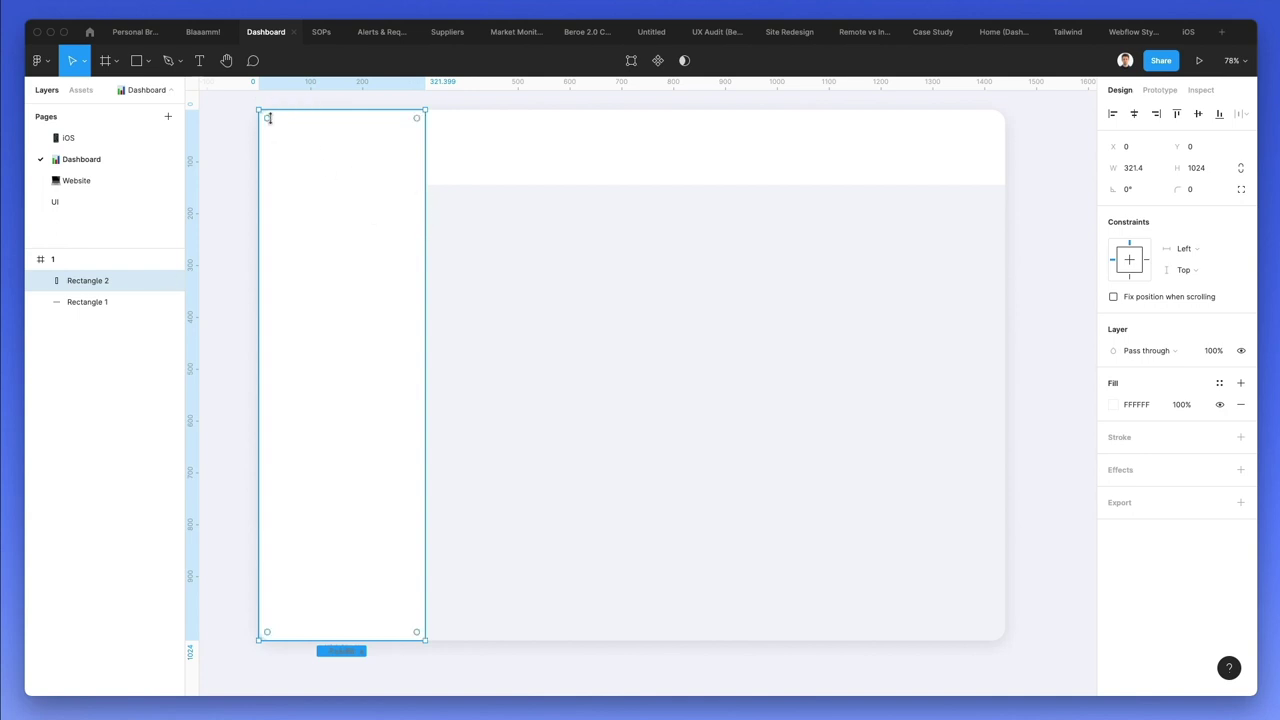
# - Copy the sidebar rectangle into the grey content area and resize the copy to a card about 709 × 436
pyautogui.hotkey('ctrl', 'v')
pyautogui.moveTo(323, 180); pyautogui.dragTo(517, 294)
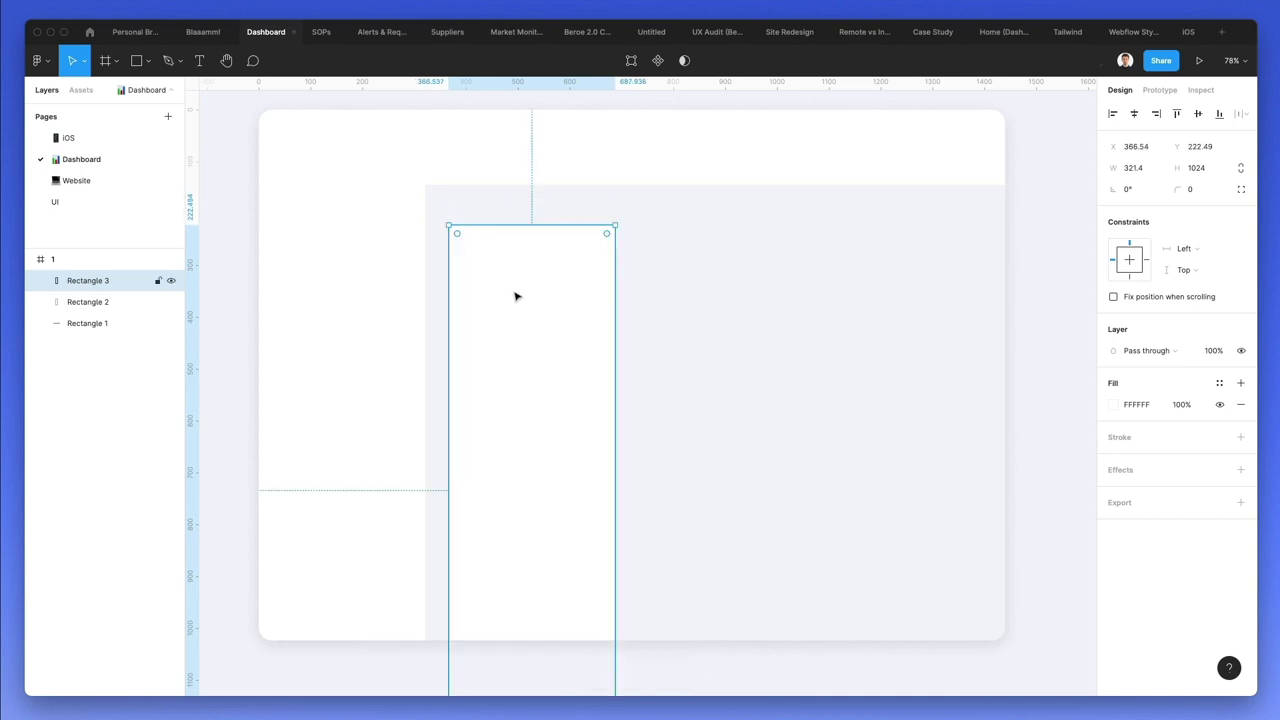
pyautogui.scroll(-2, 520, 292)
pyautogui.moveTo(615, 682); pyautogui.dragTo(816, 572)
pyautogui.moveTo(717, 573); pyautogui.dragTo(704, 379)
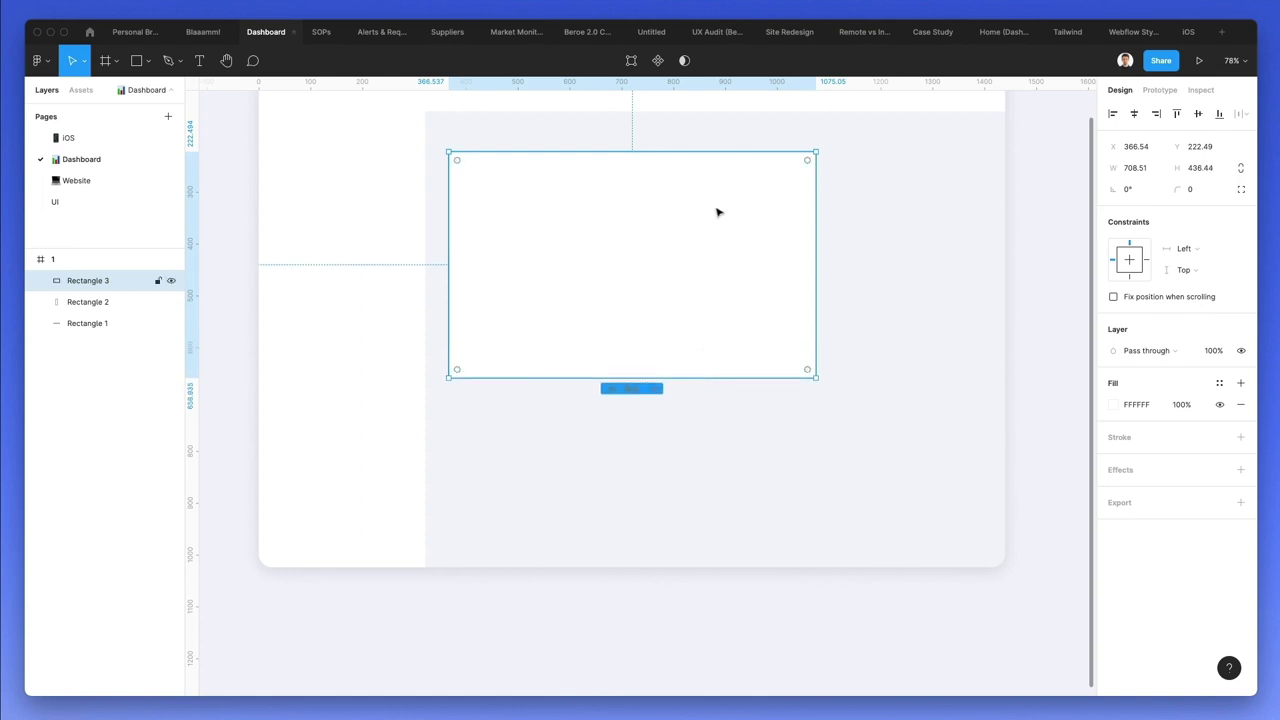
# - Duplicate the card directly below the original, leaving a gap of about 11
pyautogui.moveTo(711, 183); pyautogui.dragTo(713, 415)
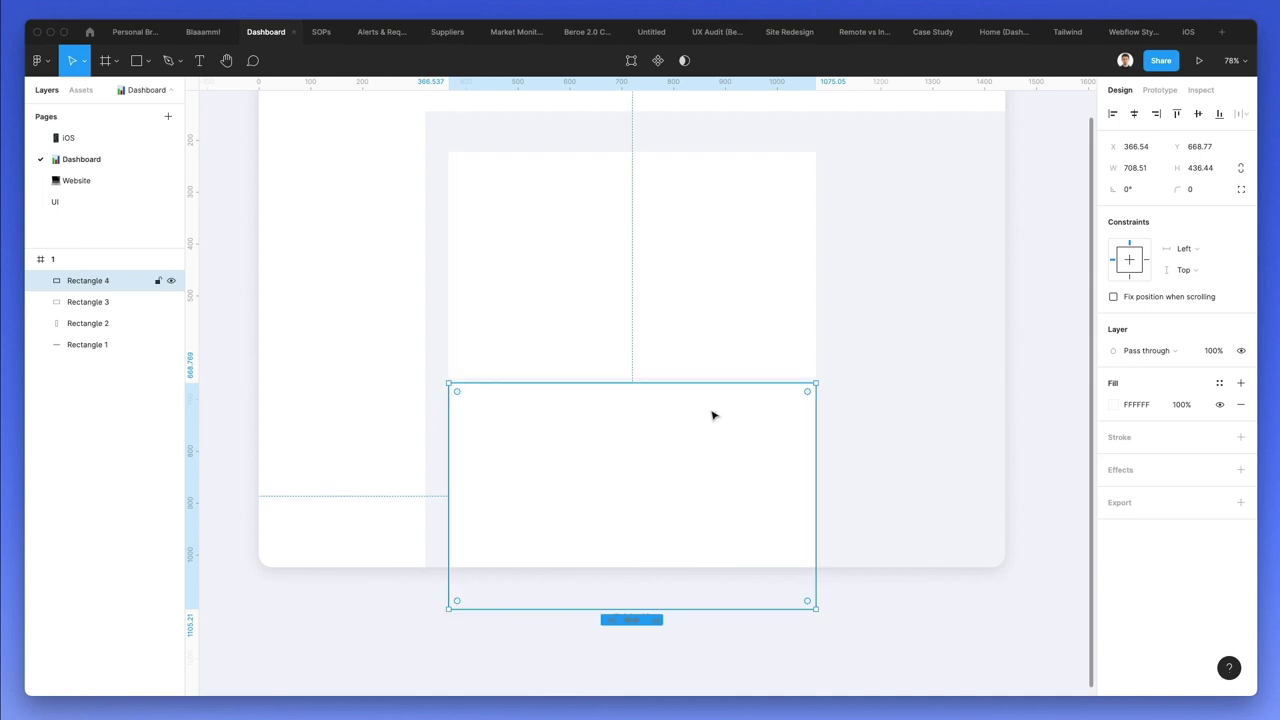
pyautogui.press('Left')
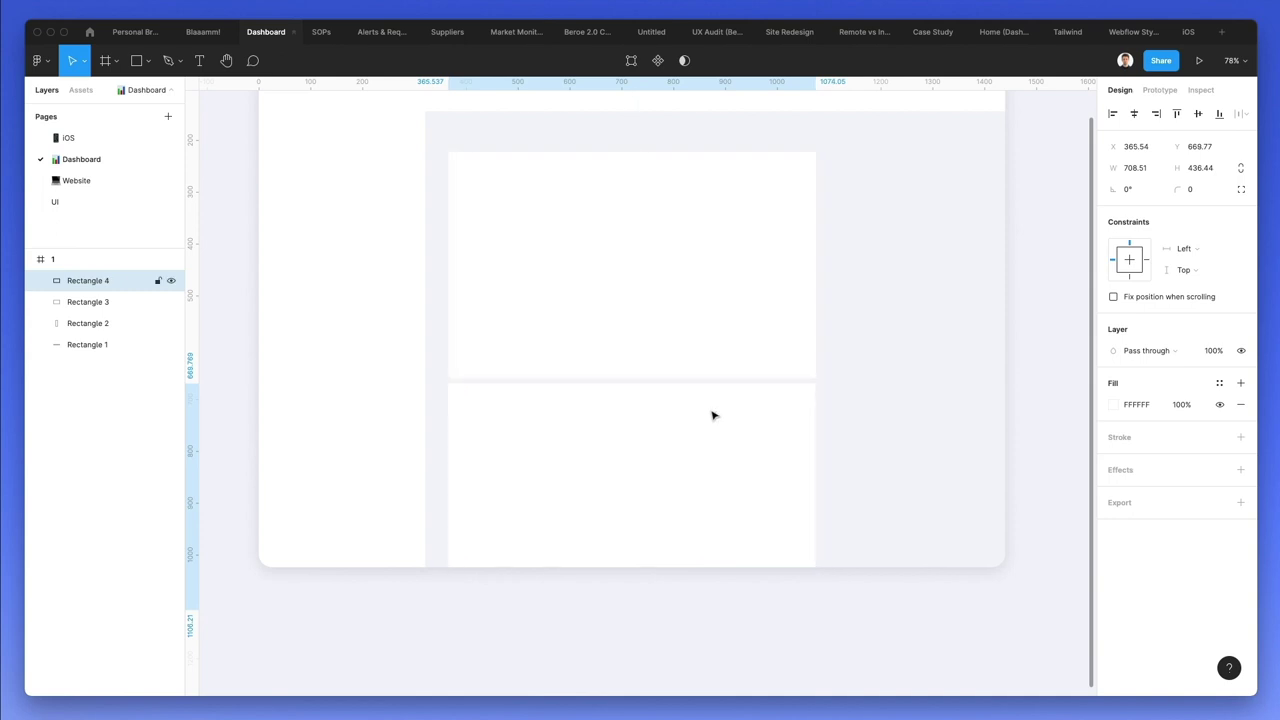
# - Duplicate both stacked cards to their right and narrow the copies to about 307 wide
pyautogui.hscroll(-2, 713, 415)
pyautogui.click(753, 332)
pyautogui.keyDown('shift'); pyautogui.click(694, 454); pyautogui.keyUp('shift')
pyautogui.moveTo(560, 340); pyautogui.dragTo(723, 336)
pyautogui.moveTo(631, 372); pyautogui.dragTo(840, 364)
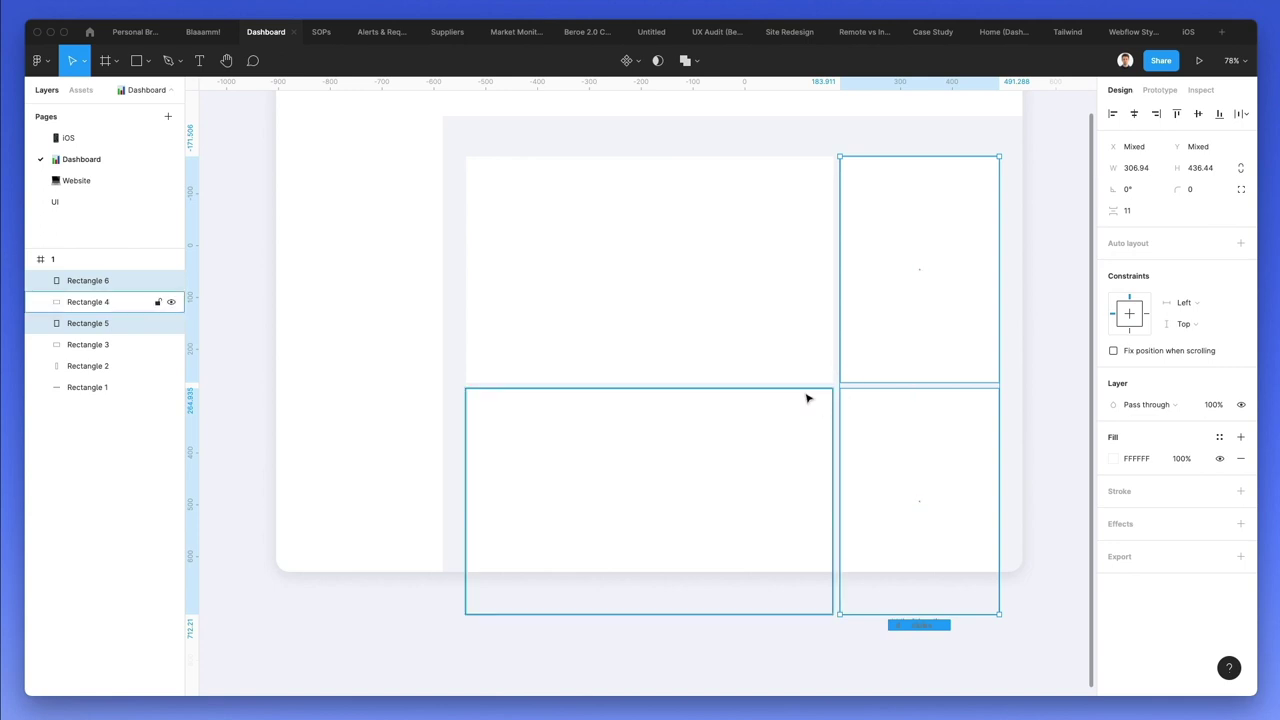
pyautogui.click(877, 142)
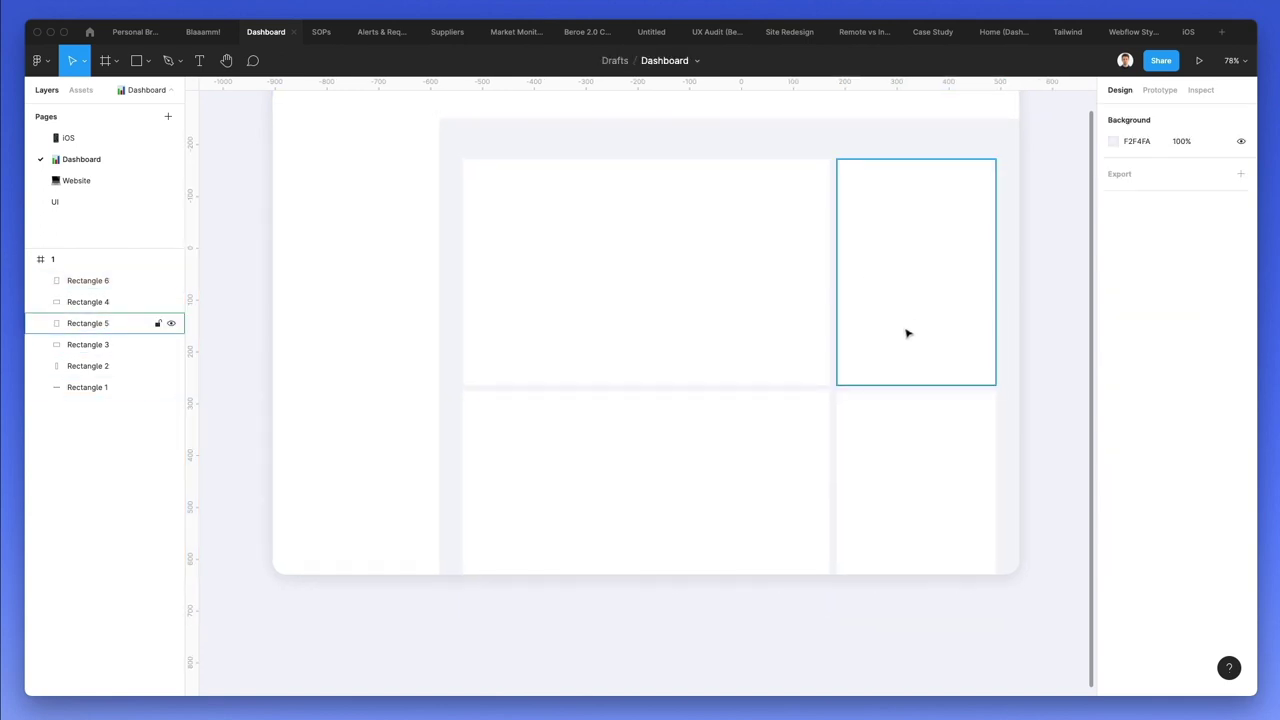
# - Move the lower narrow card down to Y about 798 and stretch the upper narrow card to a height of about 561
pyautogui.moveTo(908, 445); pyautogui.dragTo(903, 488)
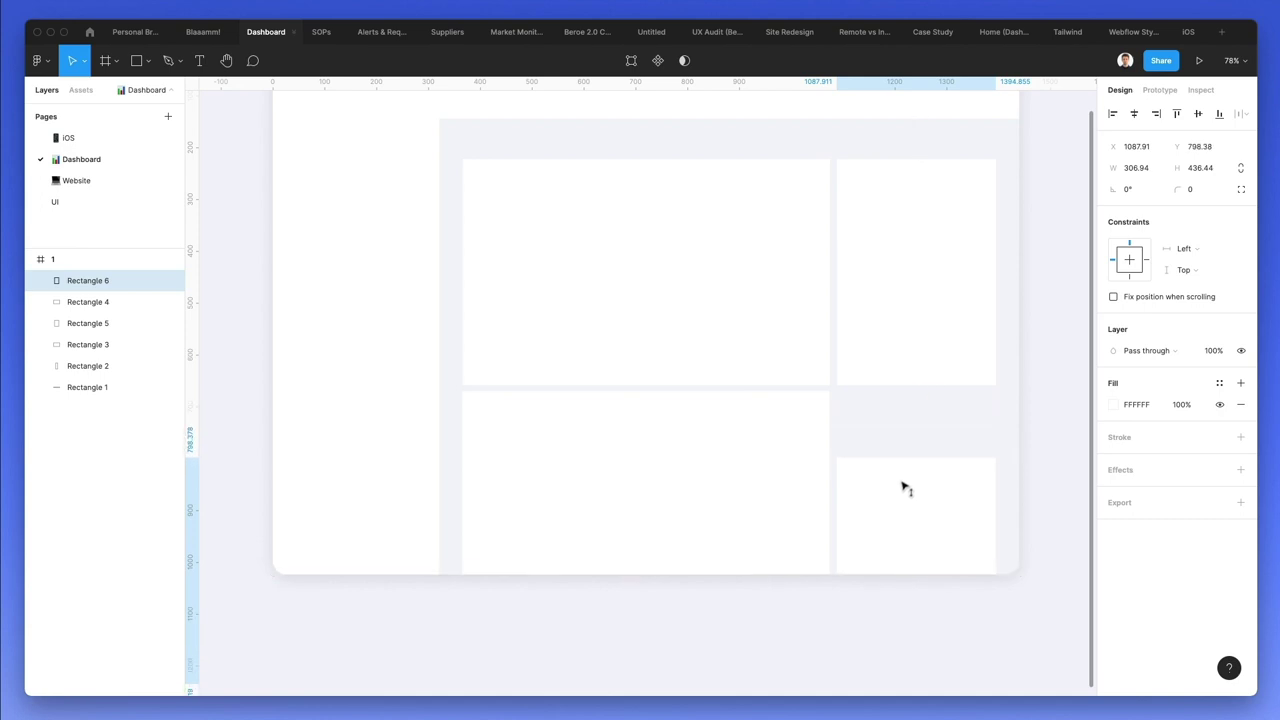
pyautogui.click(910, 365)
pyautogui.moveTo(902, 389); pyautogui.dragTo(899, 451)
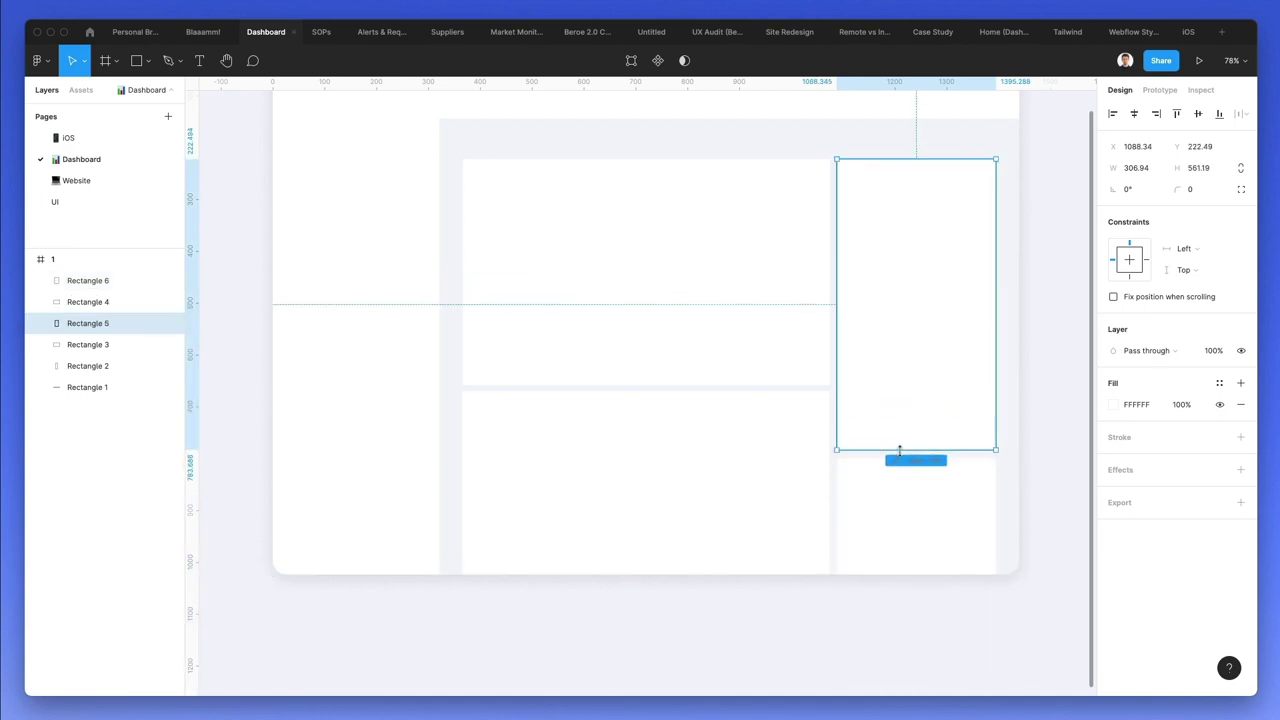
pyautogui.click(1011, 321)
# - Select all four content cards and nudge them down and slightly right to widen the space beneath the header
pyautogui.scroll(3, 1011, 321)
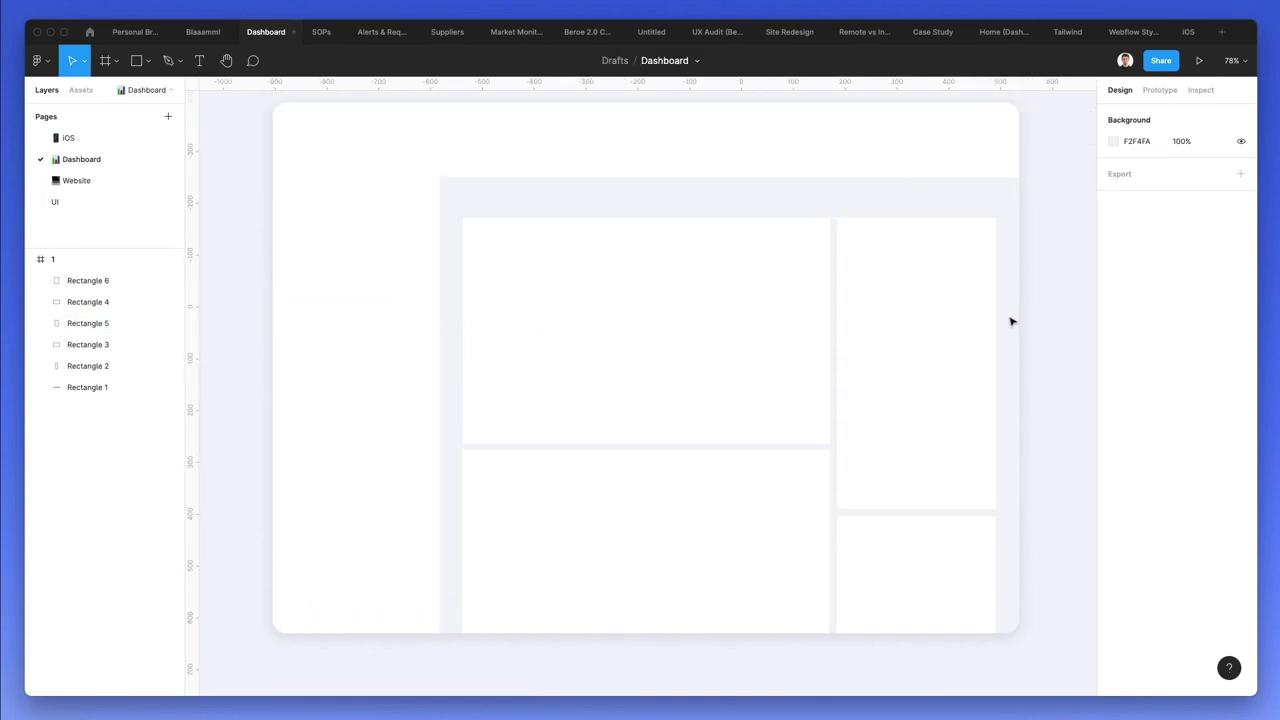
pyautogui.moveTo(1033, 338); pyautogui.dragTo(632, 620)
pyautogui.press('Right')
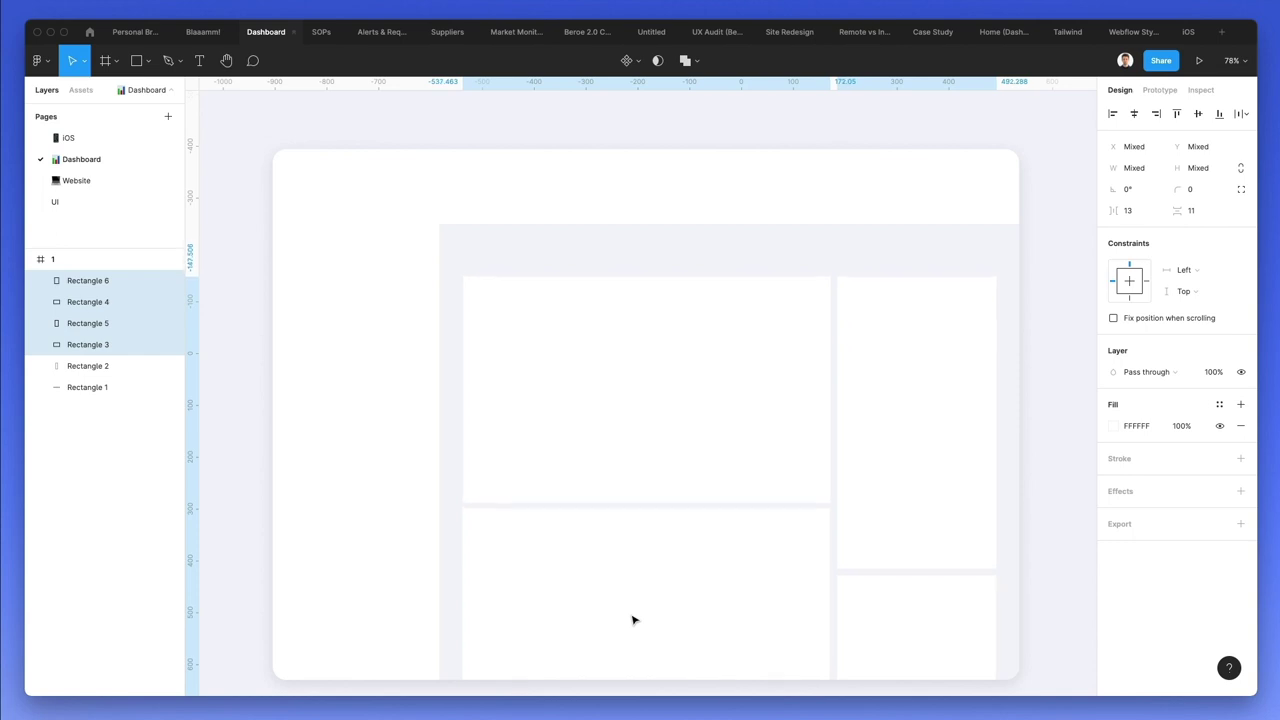
pyautogui.scroll(-2, 626, 438)
pyautogui.hscroll(-1, 626, 438)
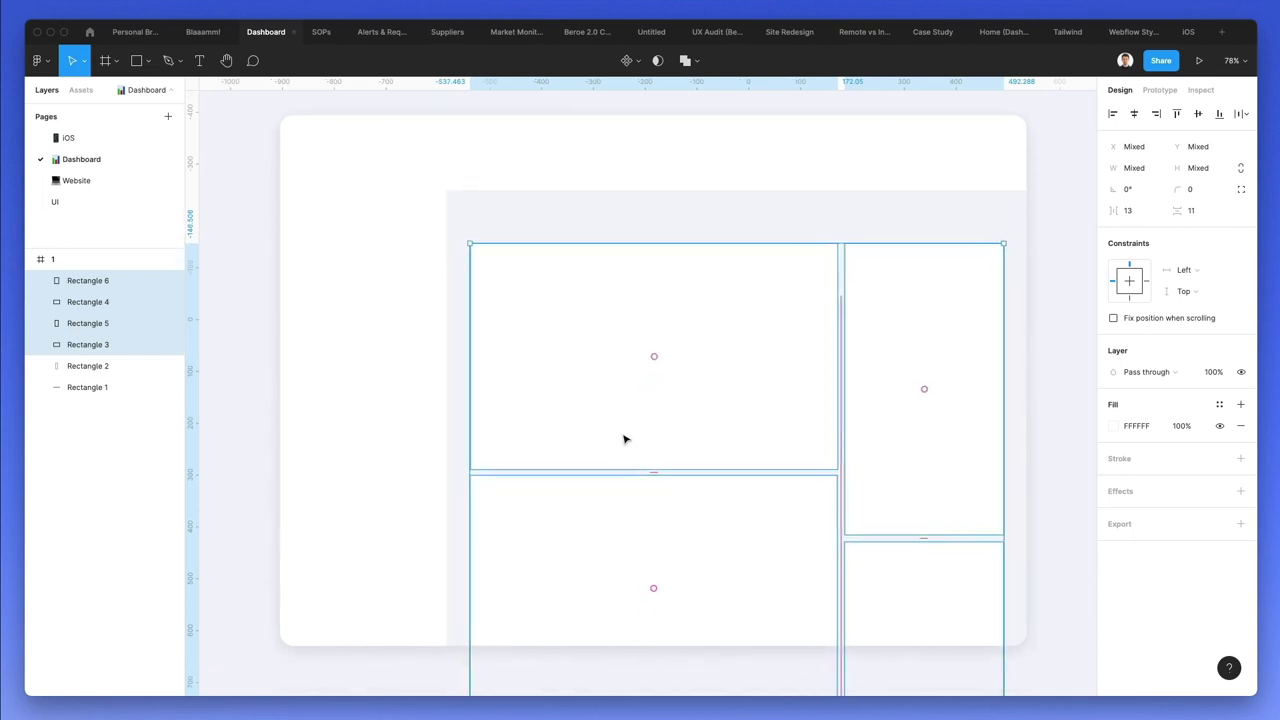
pyautogui.click(657, 202)
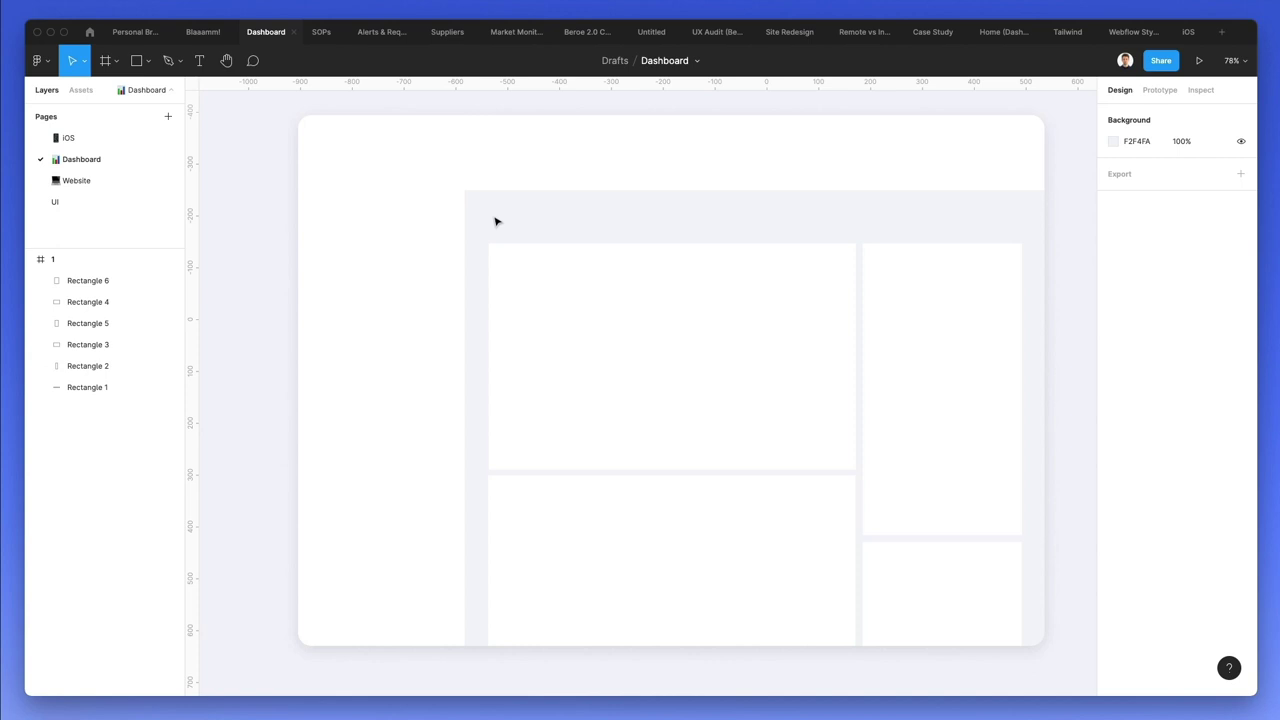
pyautogui.moveTo(556, 222); pyautogui.dragTo(424, 172)
pyautogui.moveTo(636, 264); pyautogui.dragTo(641, 314)
pyautogui.click(705, 238)
# - Group all the header, sidebar and card rectangles in the frame and lock the group
pyautogui.moveTo(1075, 169); pyautogui.dragTo(396, 586)
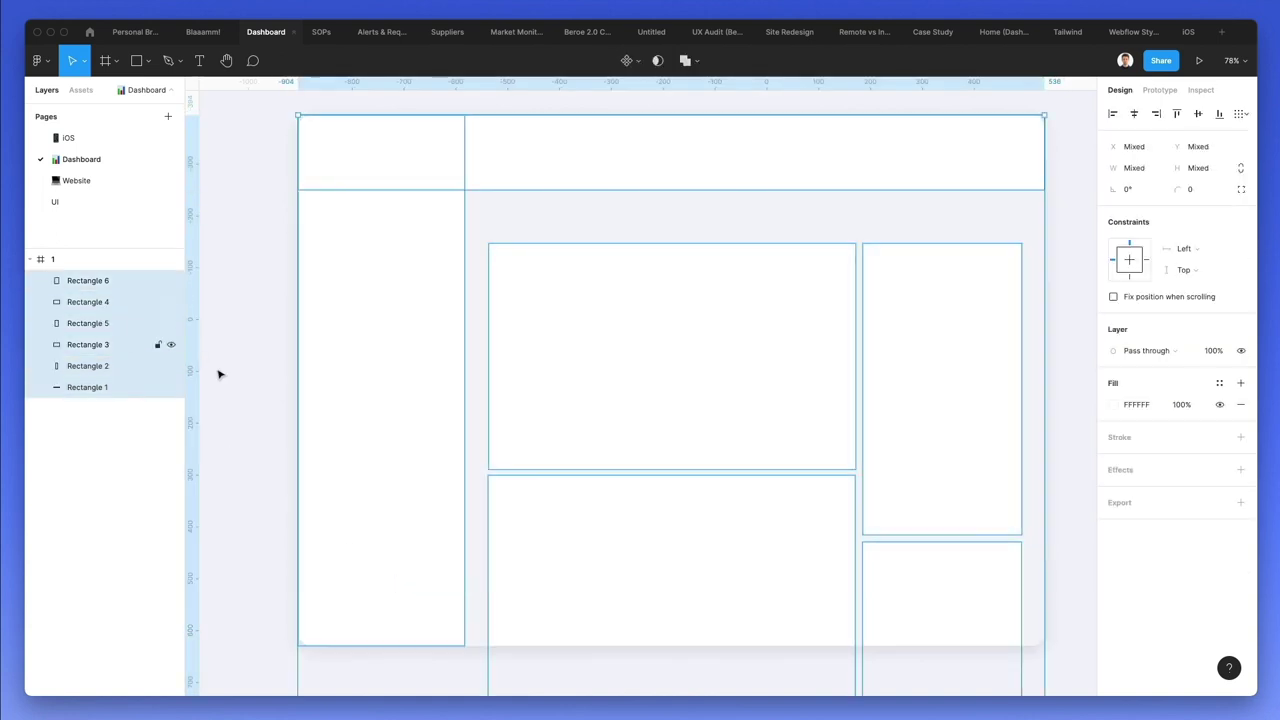
pyautogui.press('super+g')
pyautogui.rightClick(95, 286)
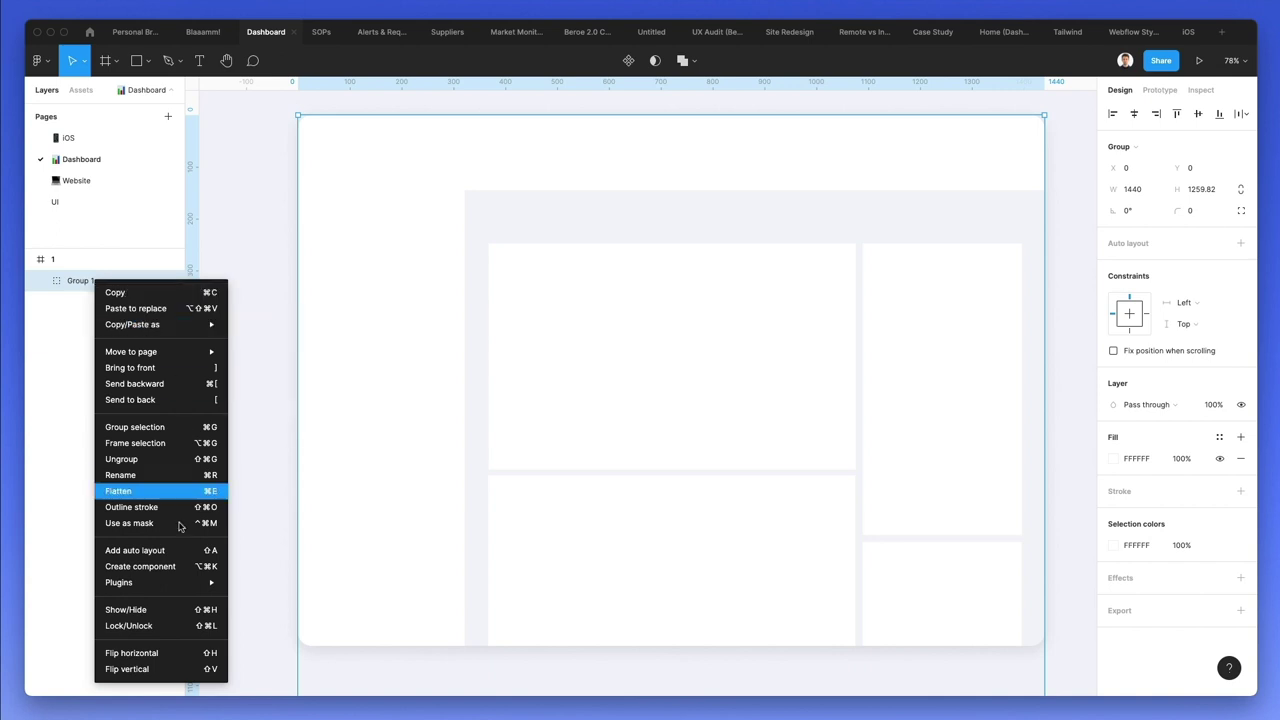
pyautogui.click(177, 624)
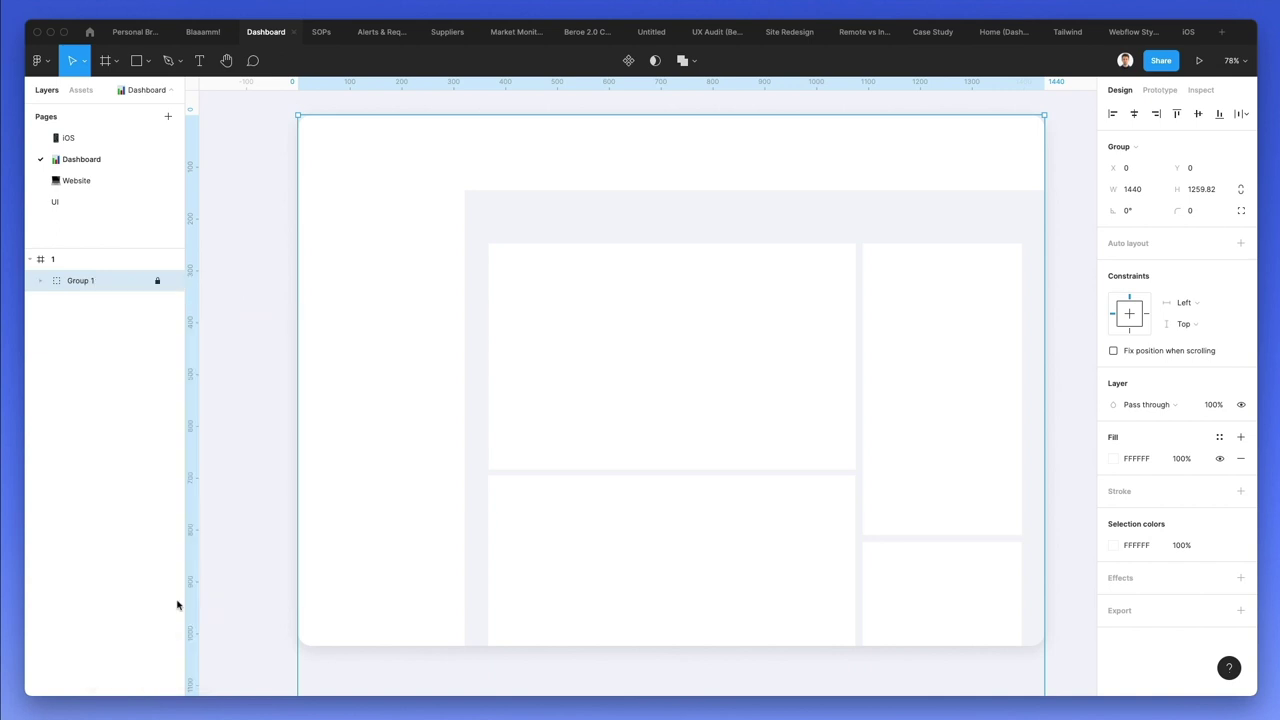
pyautogui.click(542, 261)
pyautogui.moveTo(390, 198); pyautogui.dragTo(470, 246)
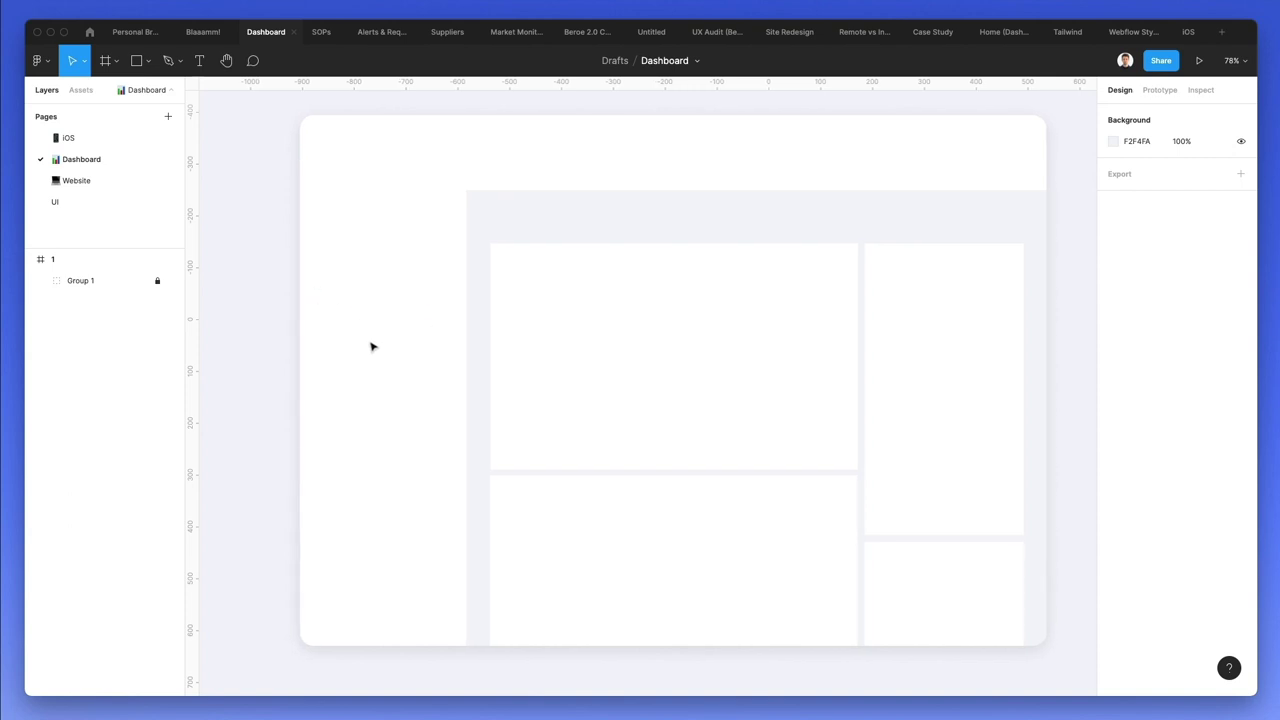
# - Draw a circle about 14 wide in the frame's top-left corner and duplicate it twice to its right, about 24 apart
pyautogui.press('o')
pyautogui.moveTo(312, 126); pyautogui.dragTo(321, 134)
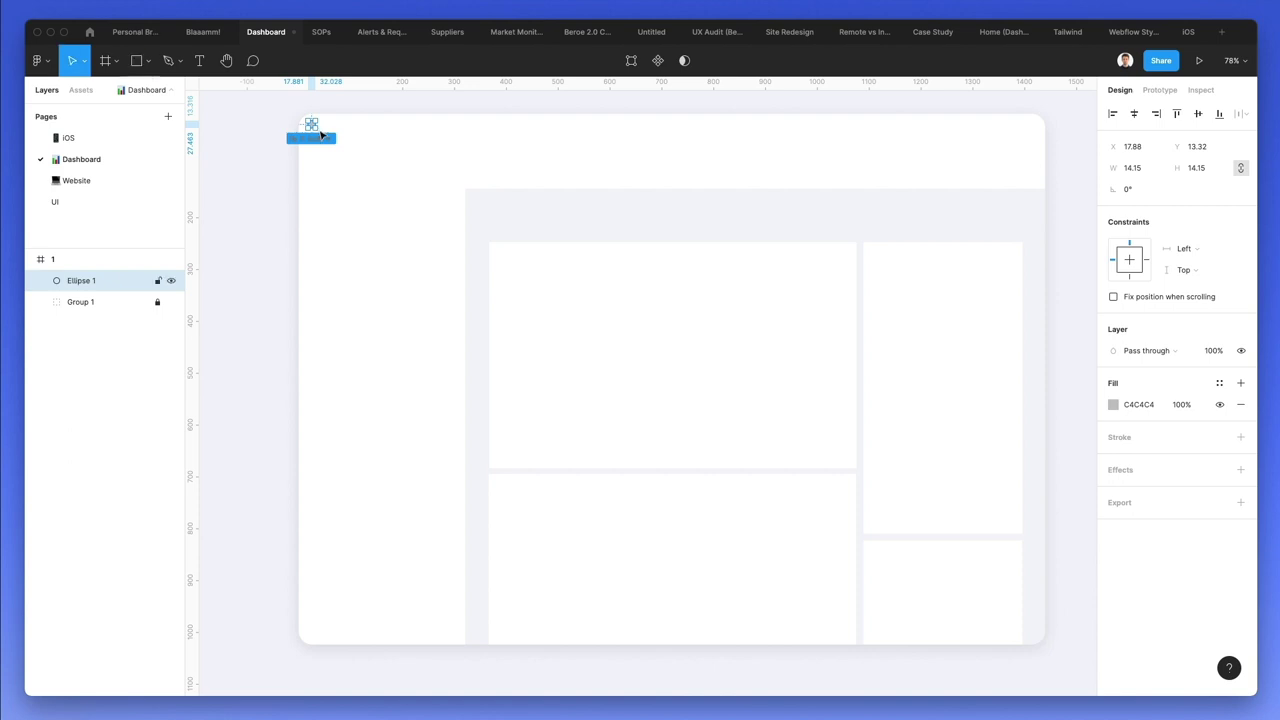
pyautogui.scroll(5, 321, 134)
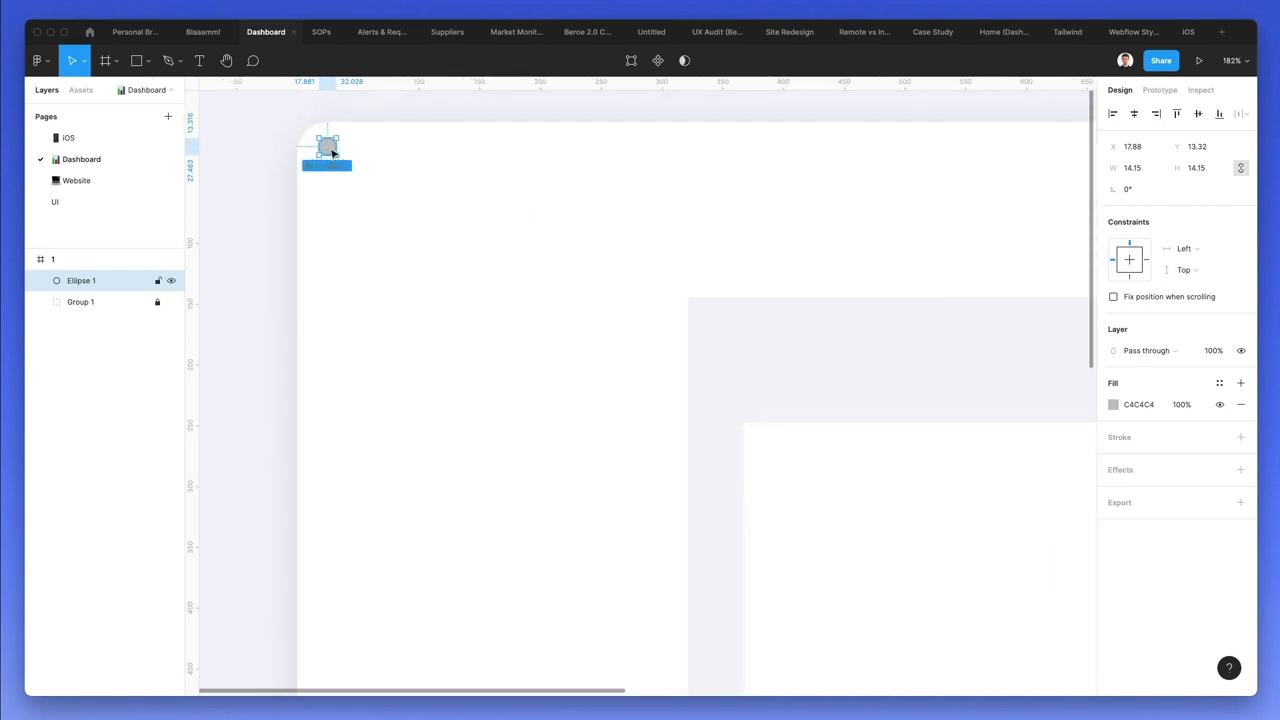
pyautogui.press('Down')
pyautogui.moveTo(332, 151); pyautogui.dragTo(366, 152)
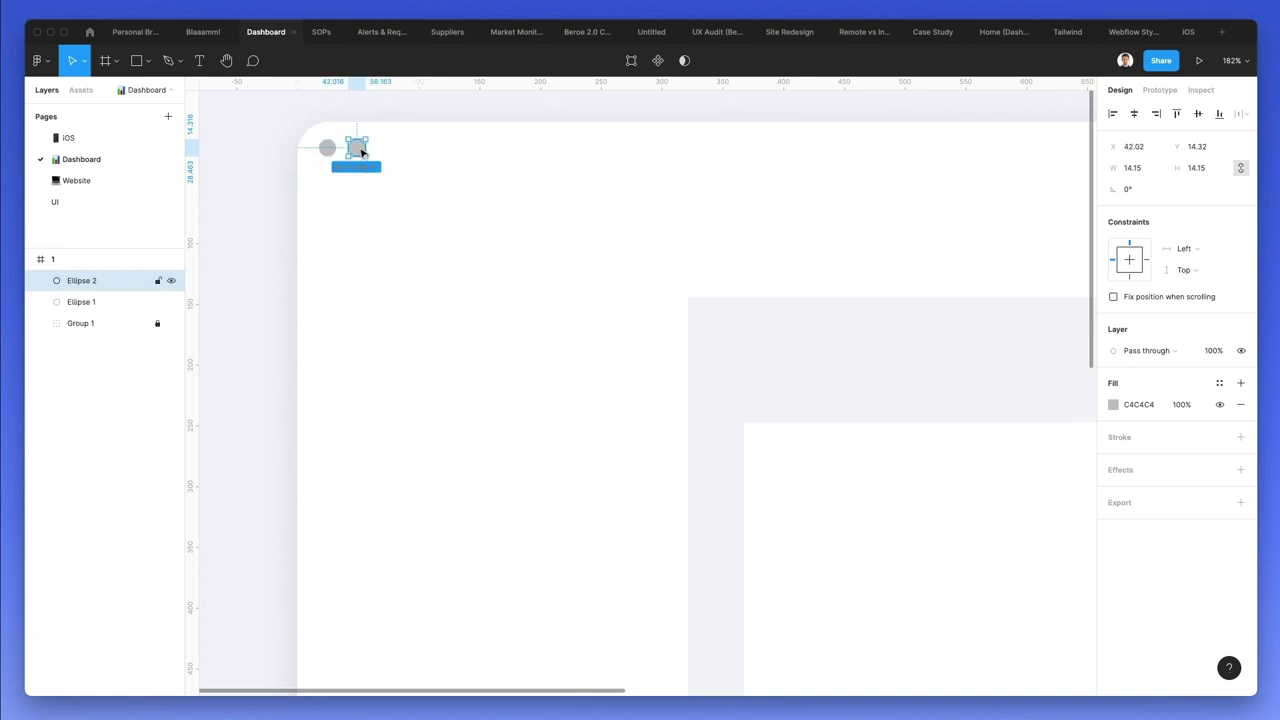
pyautogui.hotkey('ctrl', 'd')
# - Fill the first of the three small circles with red DC3A3A
pyautogui.click(330, 149)
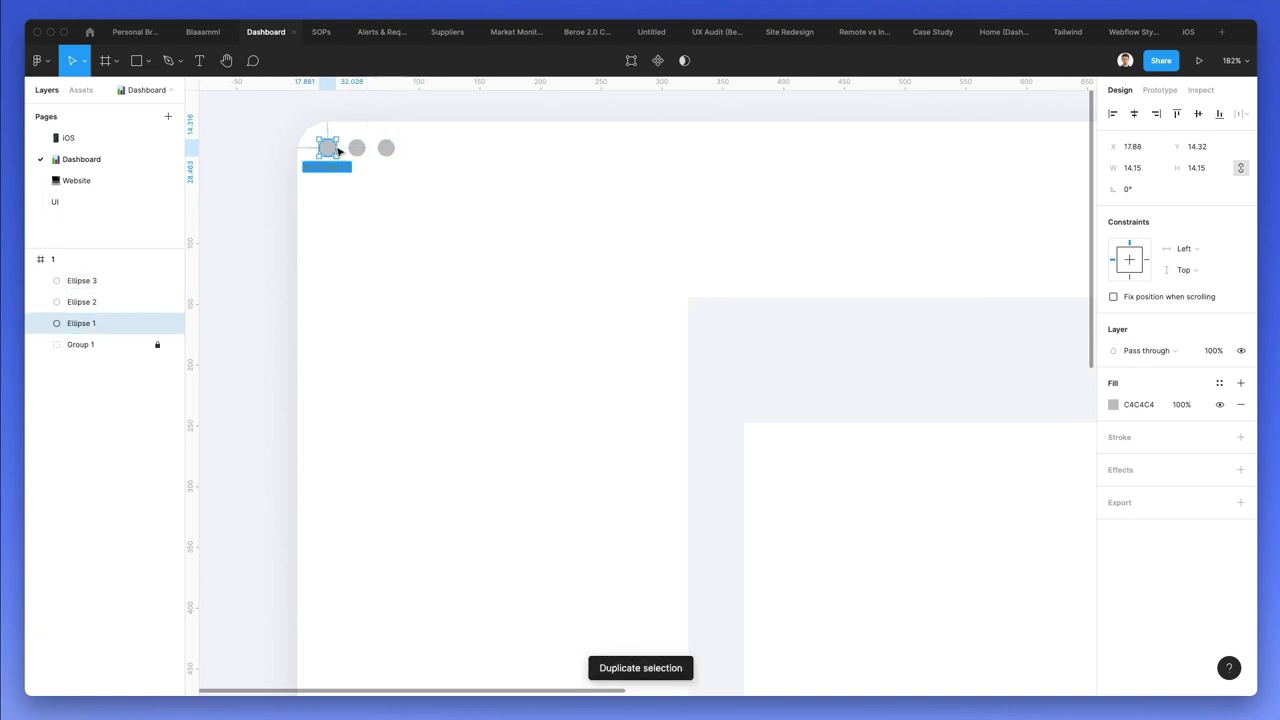
pyautogui.click(1113, 404)
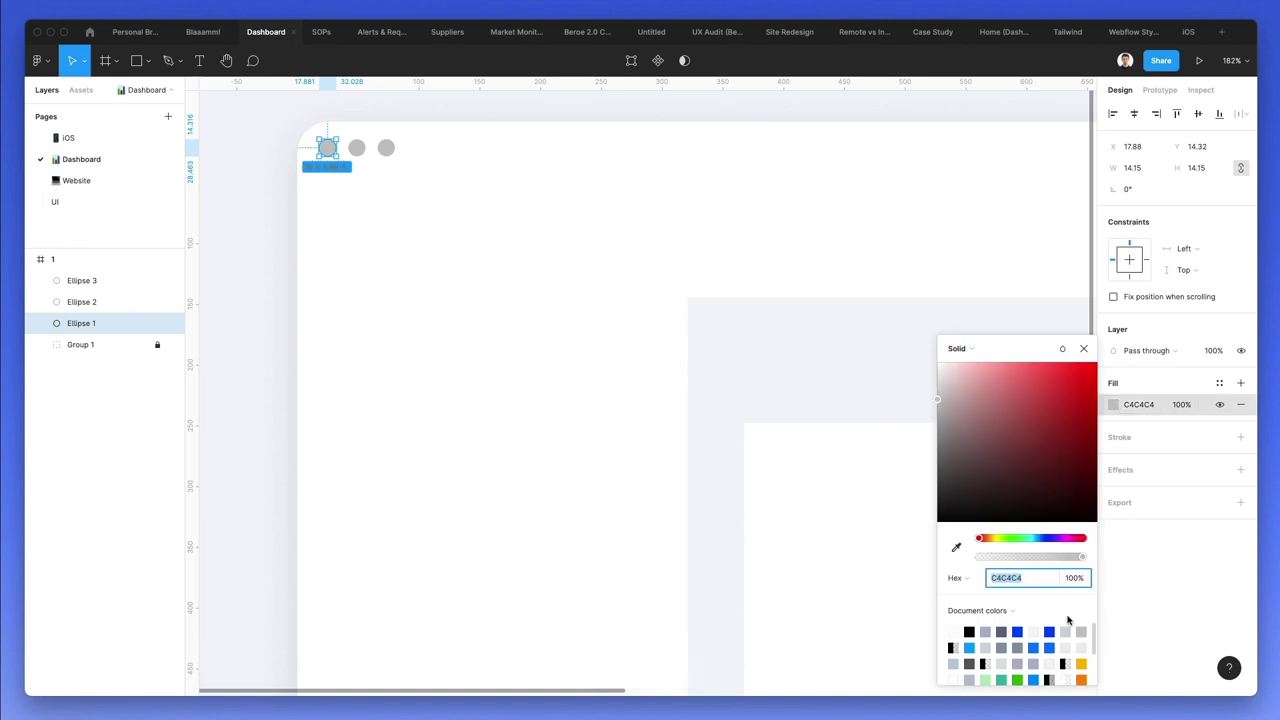
pyautogui.click(1055, 382)
pyautogui.moveTo(1055, 388); pyautogui.dragTo(1055, 390)
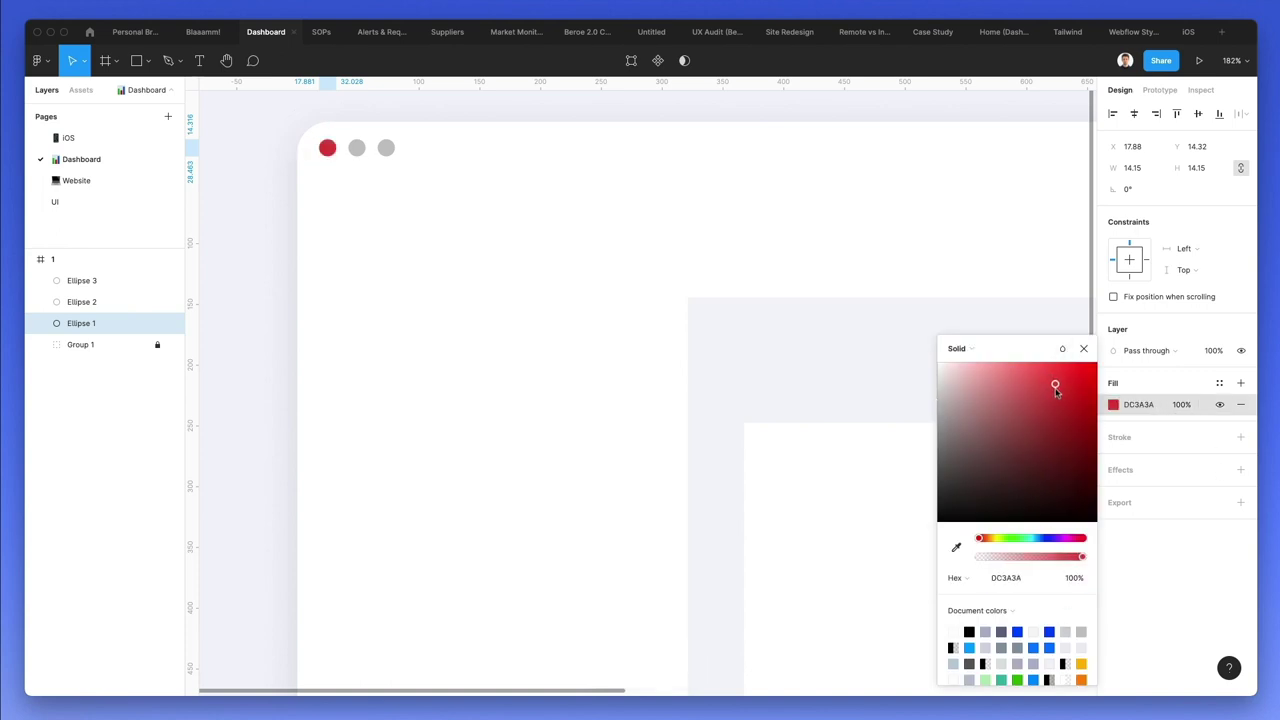
# - Fill the middle small circle with orange FF9900
pyautogui.click(357, 148)
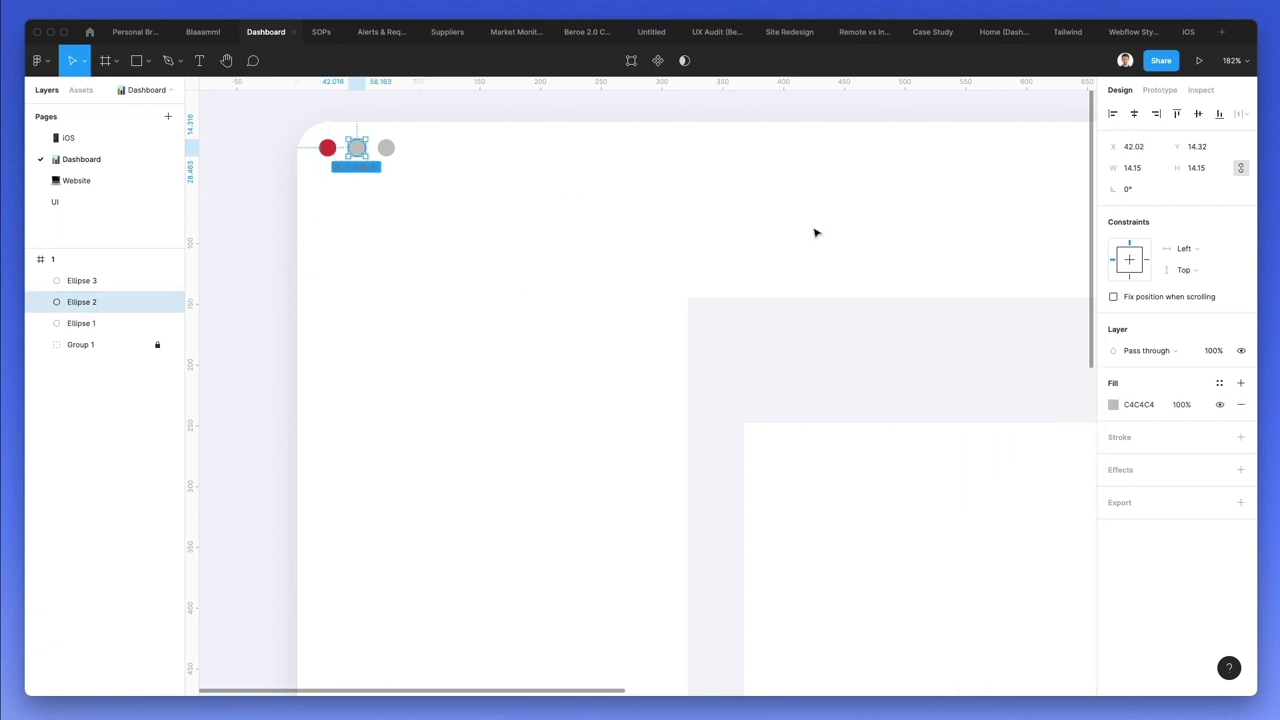
pyautogui.click(1113, 404)
pyautogui.moveTo(995, 541); pyautogui.dragTo(994, 540)
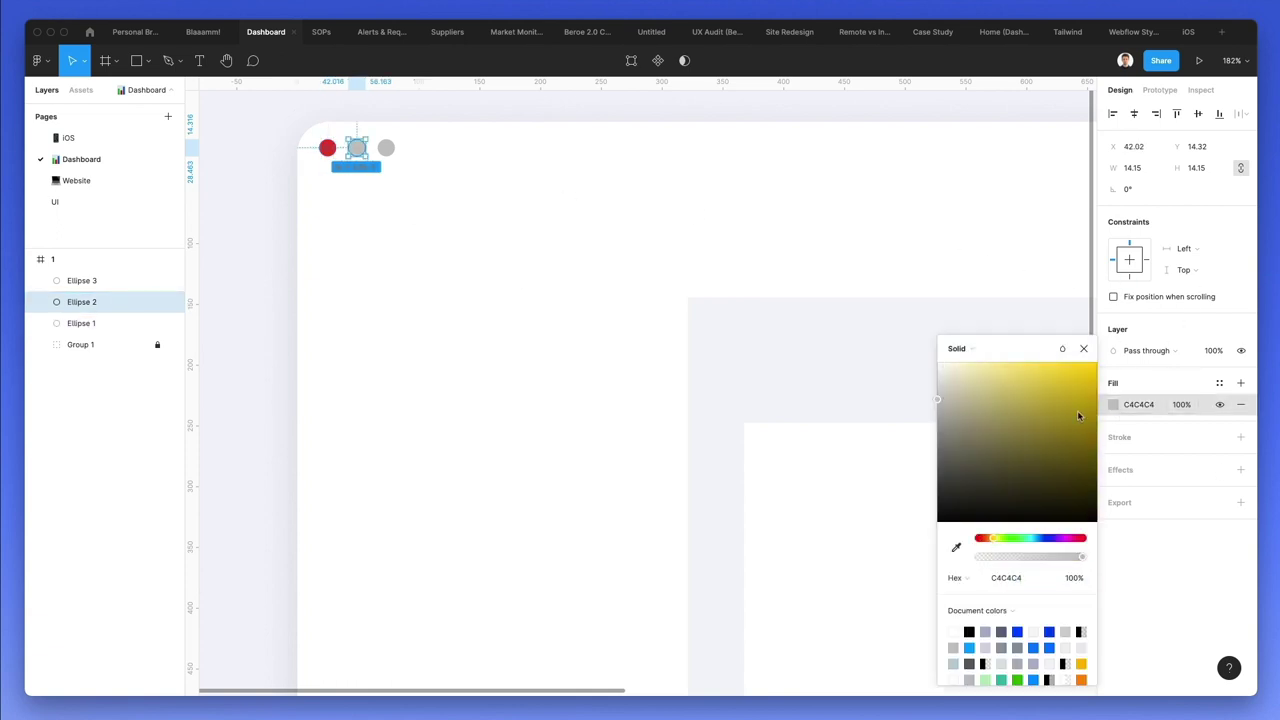
pyautogui.moveTo(1080, 415); pyautogui.dragTo(1134, 349)
pyautogui.click(986, 540)
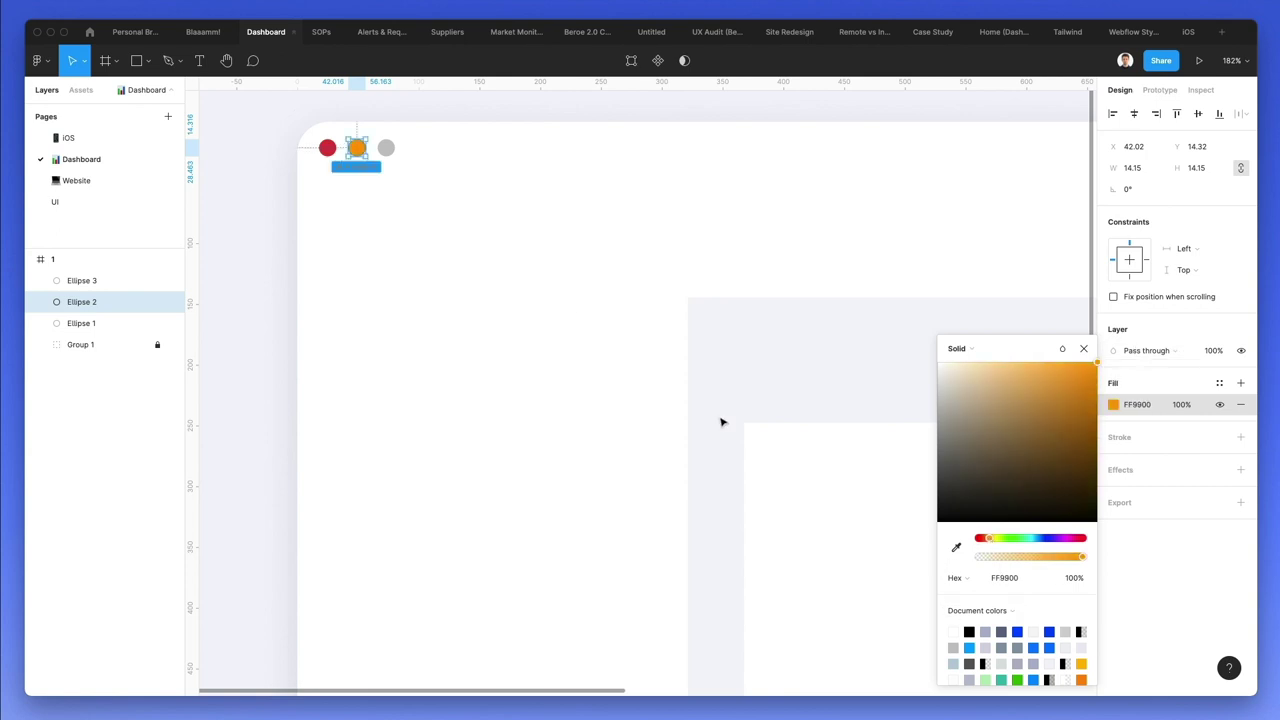
# - Fill the third small circle with bright green
pyautogui.click(388, 149)
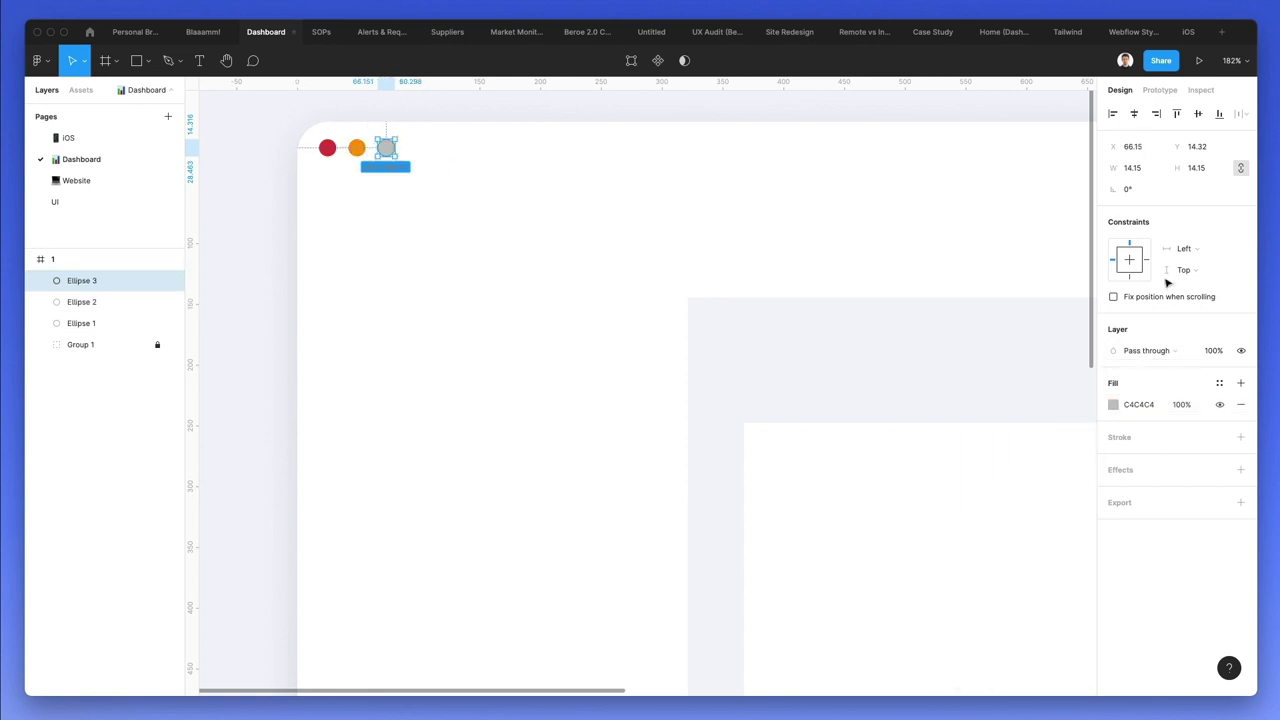
pyautogui.click(1112, 405)
pyautogui.click(1018, 539)
pyautogui.moveTo(1035, 372); pyautogui.dragTo(1068, 398)
pyautogui.click(724, 323)
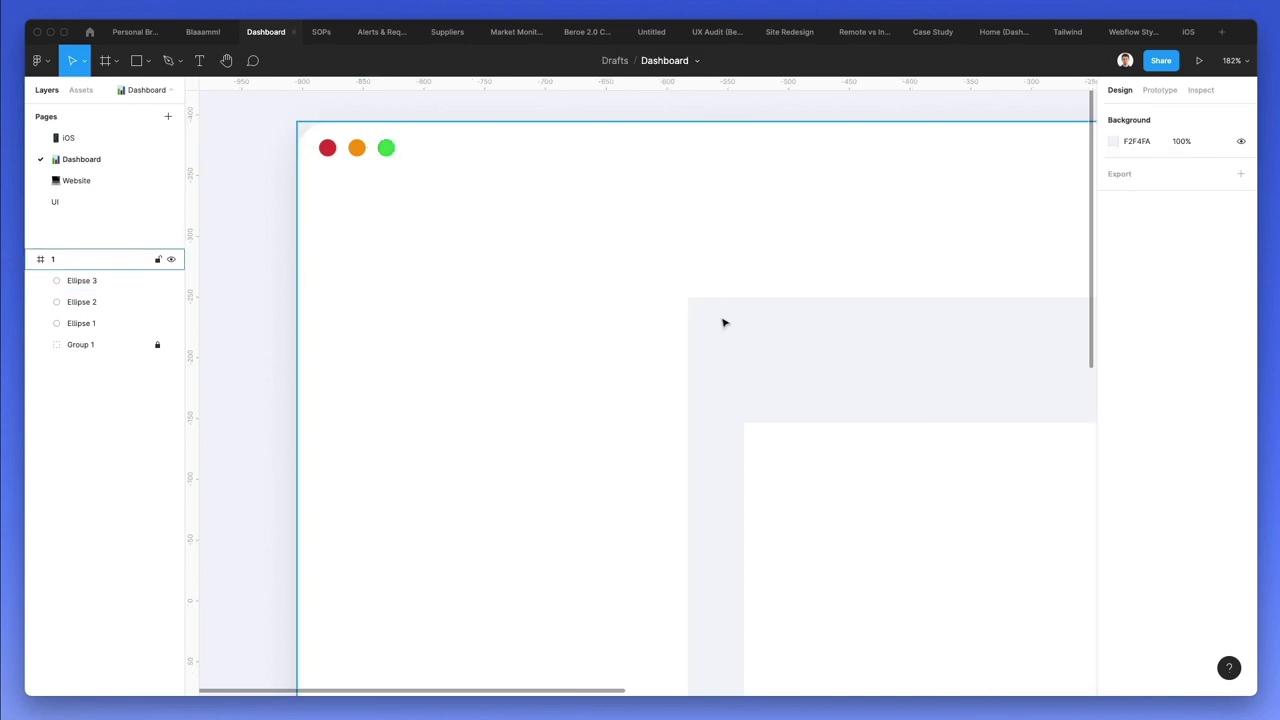
# - Draw a circle about 62 wide directly below the three coloured dots, aligned with the red dot's left edge
pyautogui.scroll(-5, 724, 323)
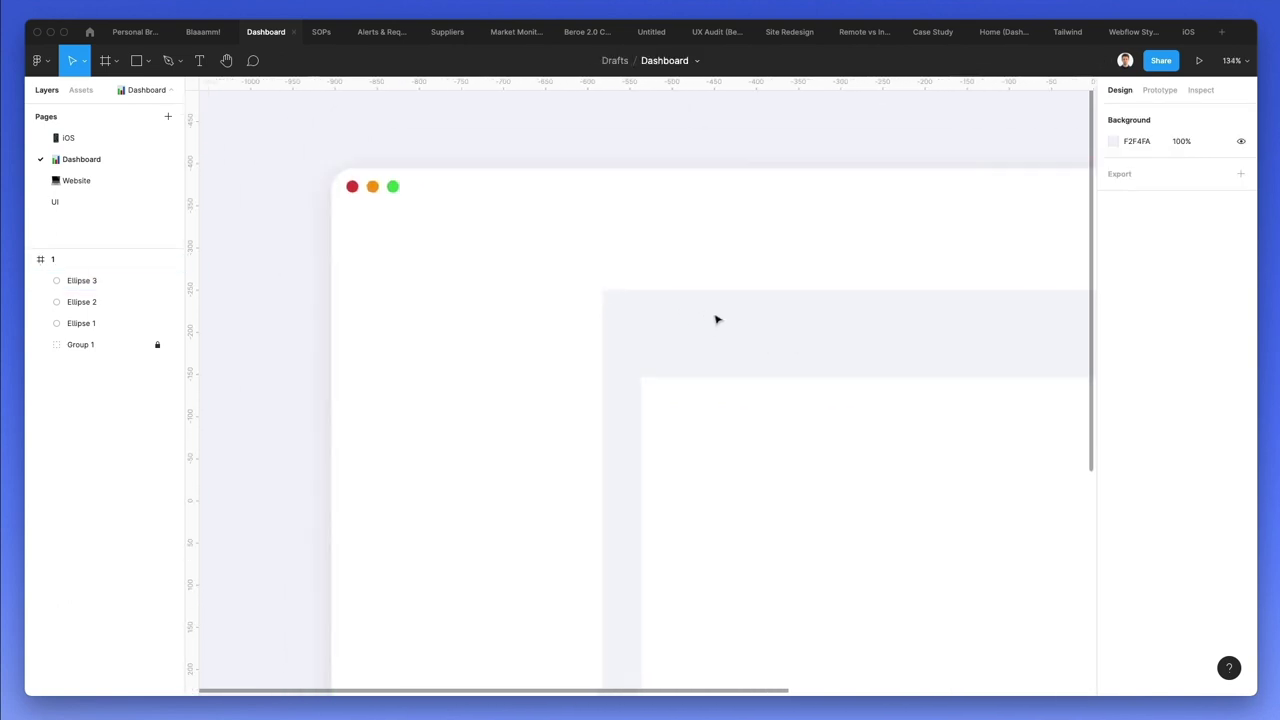
pyautogui.scroll(-3, 716, 319)
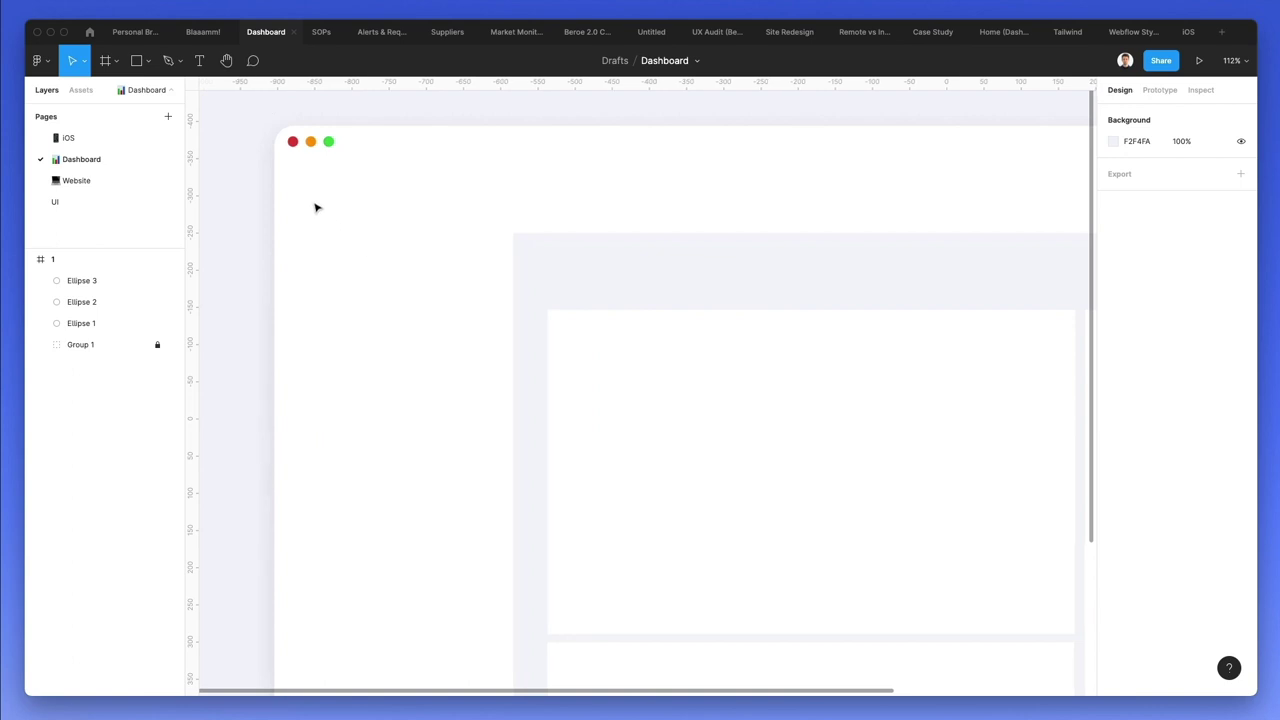
pyautogui.press('o')
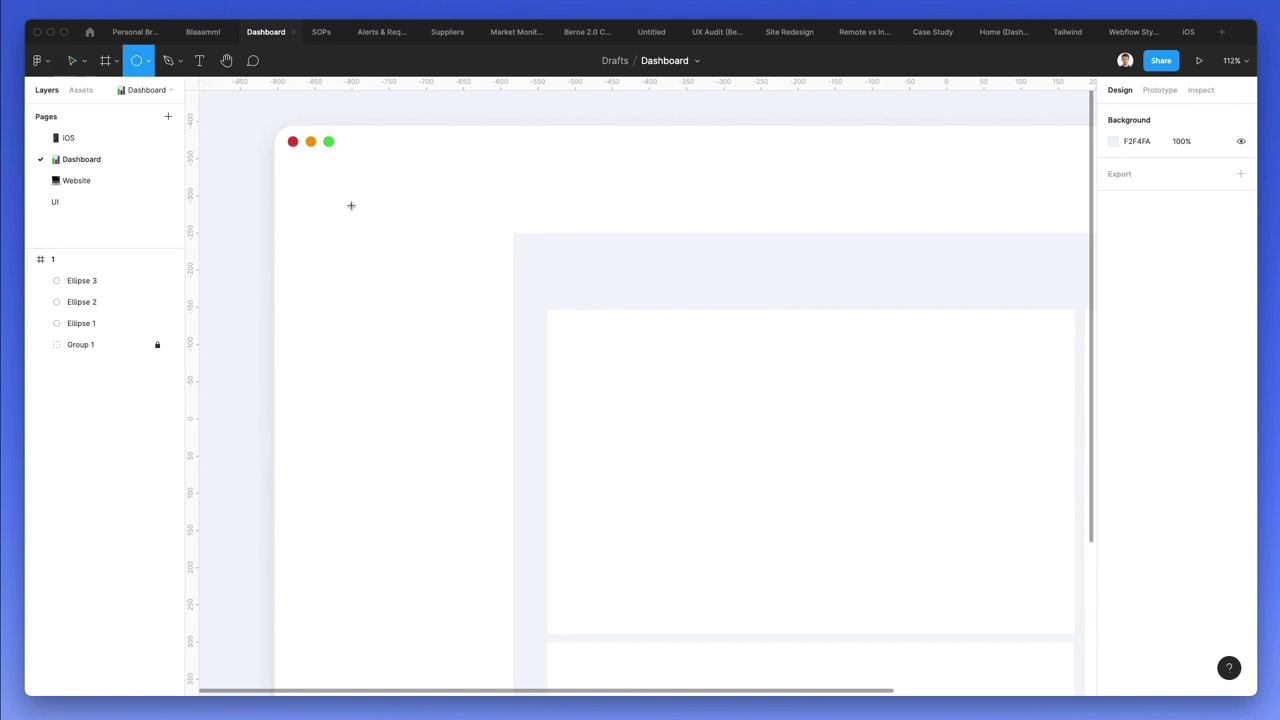
pyautogui.moveTo(291, 146)
pyautogui.mouseDown()
pyautogui.moveTo(346, 194)
pyautogui.moveTo(329, 200)
pyautogui.mouseUp()
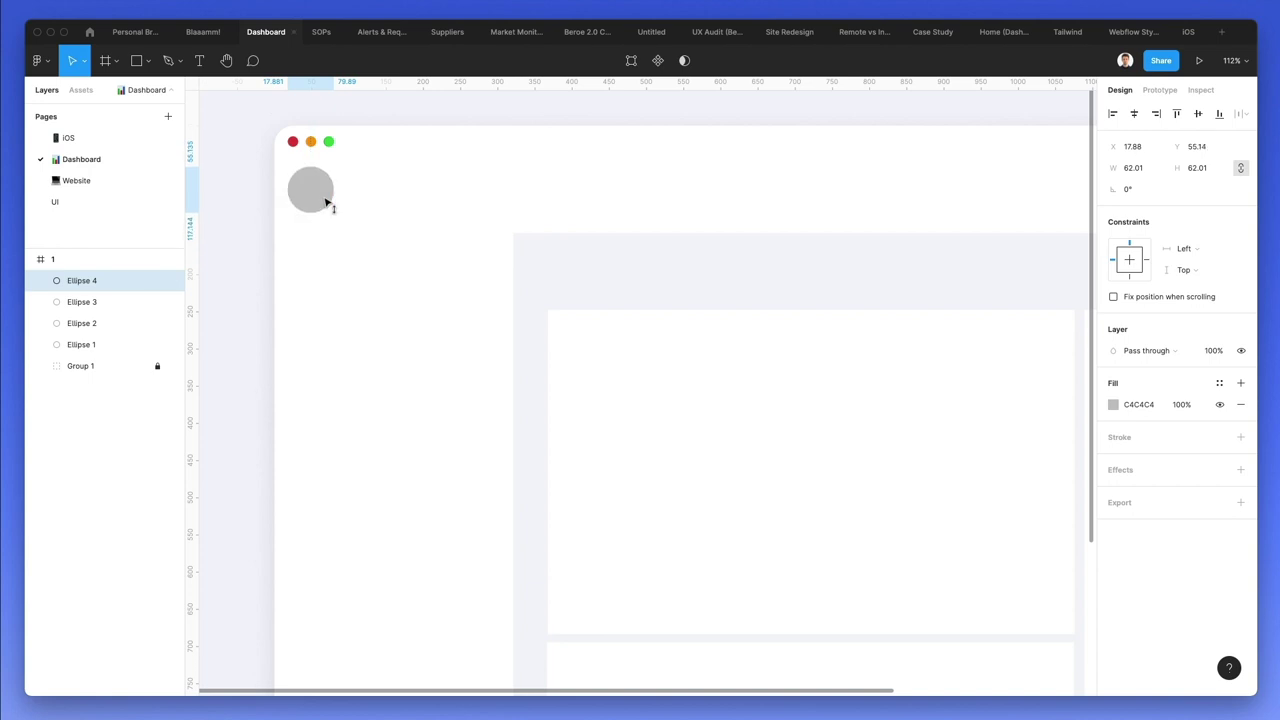
# - Replace the large circle's fill with a black inside stroke 8 thick
pyautogui.click(1127, 443)
pyautogui.click(1240, 404)
pyautogui.click(1148, 459)
pyautogui.press('Up')
pyautogui.press('Up')
pyautogui.press('Up')
pyautogui.press('Up')
pyautogui.press('Up')
pyautogui.press('Up')
pyautogui.press('Up')
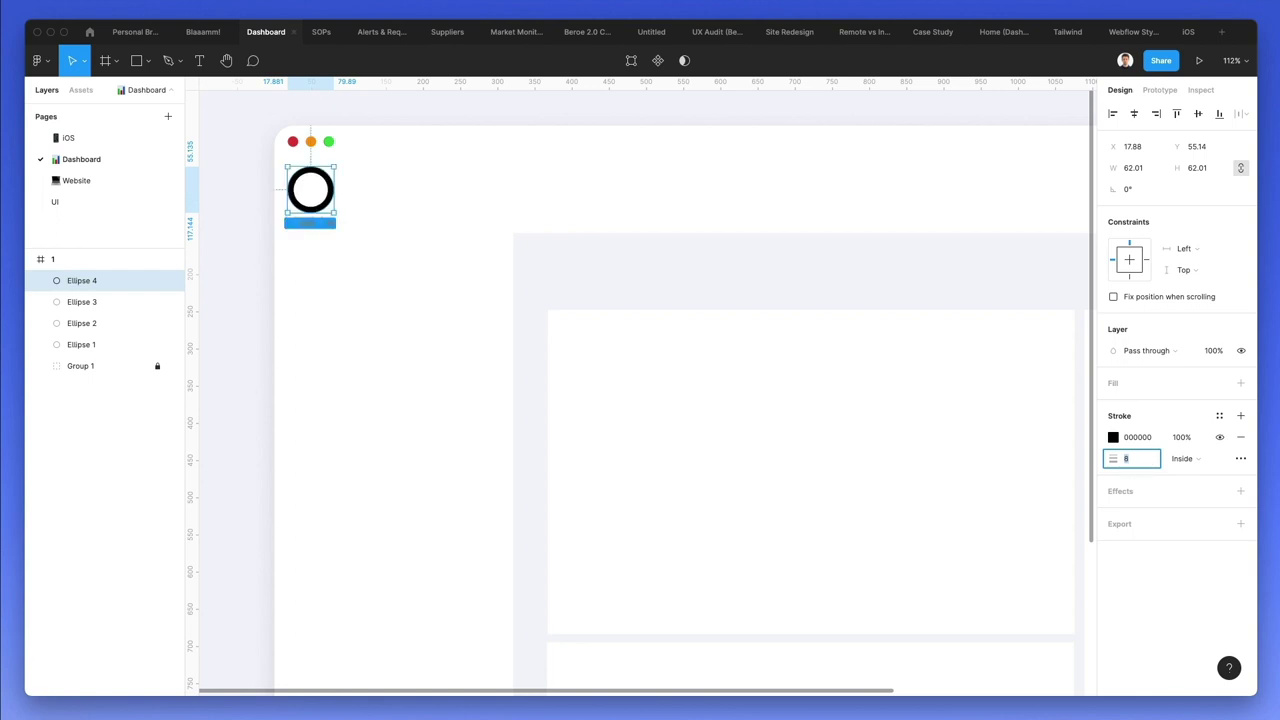
# - Shrink the black ring around its centre to about 51 wide and nudge it slightly upward
pyautogui.scroll(1, 677, 300)
pyautogui.click(354, 189)
pyautogui.click(330, 189)
pyautogui.moveTo(330, 188); pyautogui.dragTo(319, 180)
pyautogui.scroll(1, 322, 176)
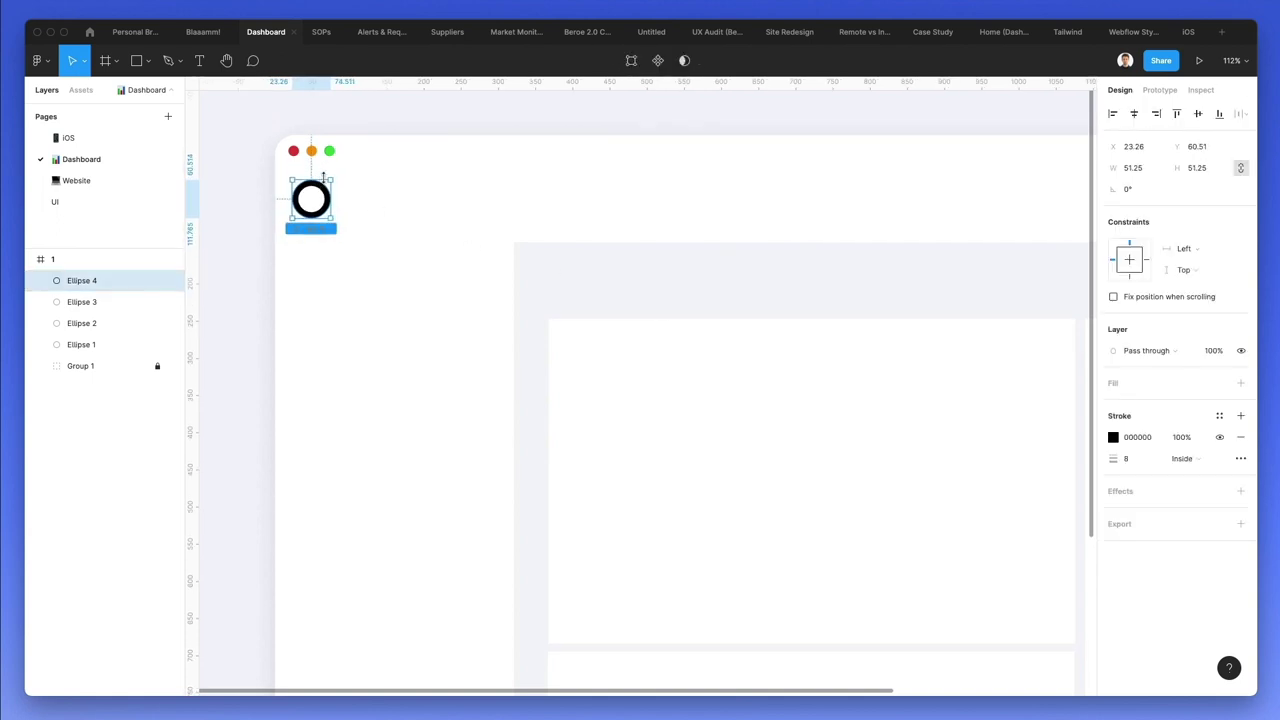
pyautogui.press('Up')
pyautogui.press('Up')
pyautogui.press('Down')
# - Draw a rectangle about 393 × 41 with corner radius 7 in the header, aligned with the cards' left edge
pyautogui.click(465, 192)
pyautogui.scroll(-1, 566, 206)
pyautogui.scroll(-3, 577, 209)
pyautogui.press('r')
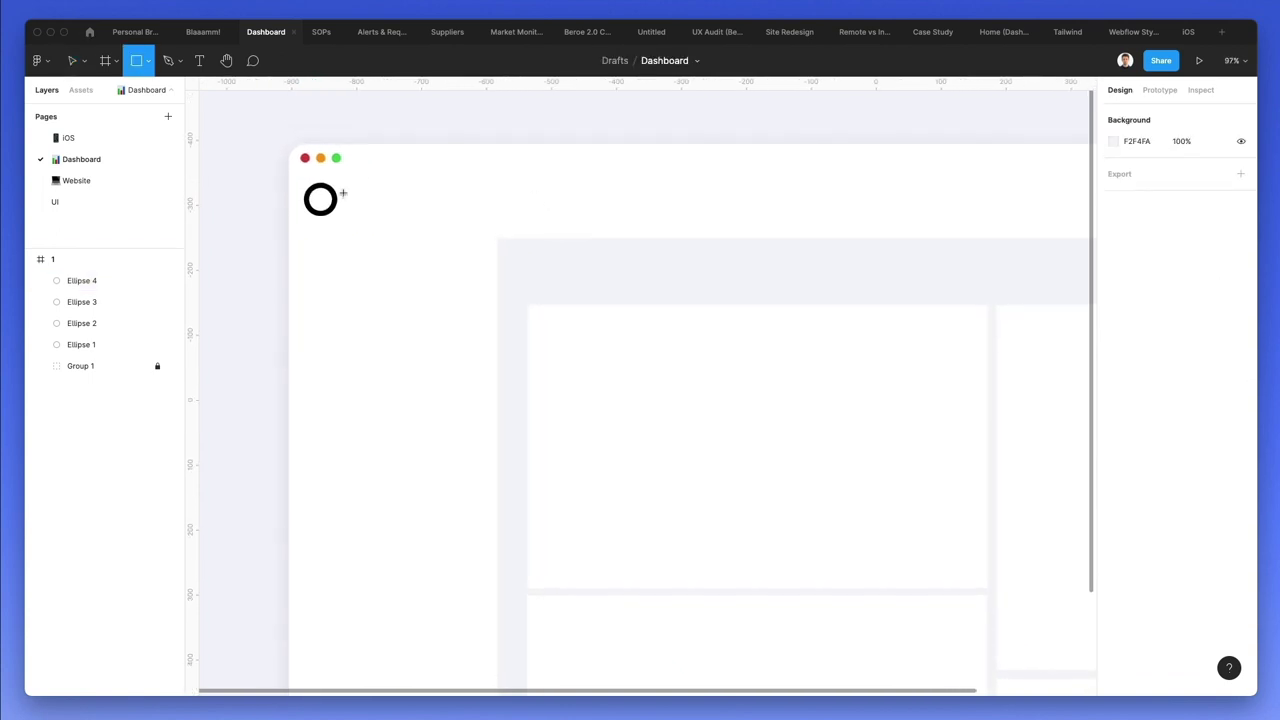
pyautogui.moveTo(340, 184); pyautogui.dragTo(627, 203)
pyautogui.moveTo(1176, 190); pyautogui.dragTo(35, 189)
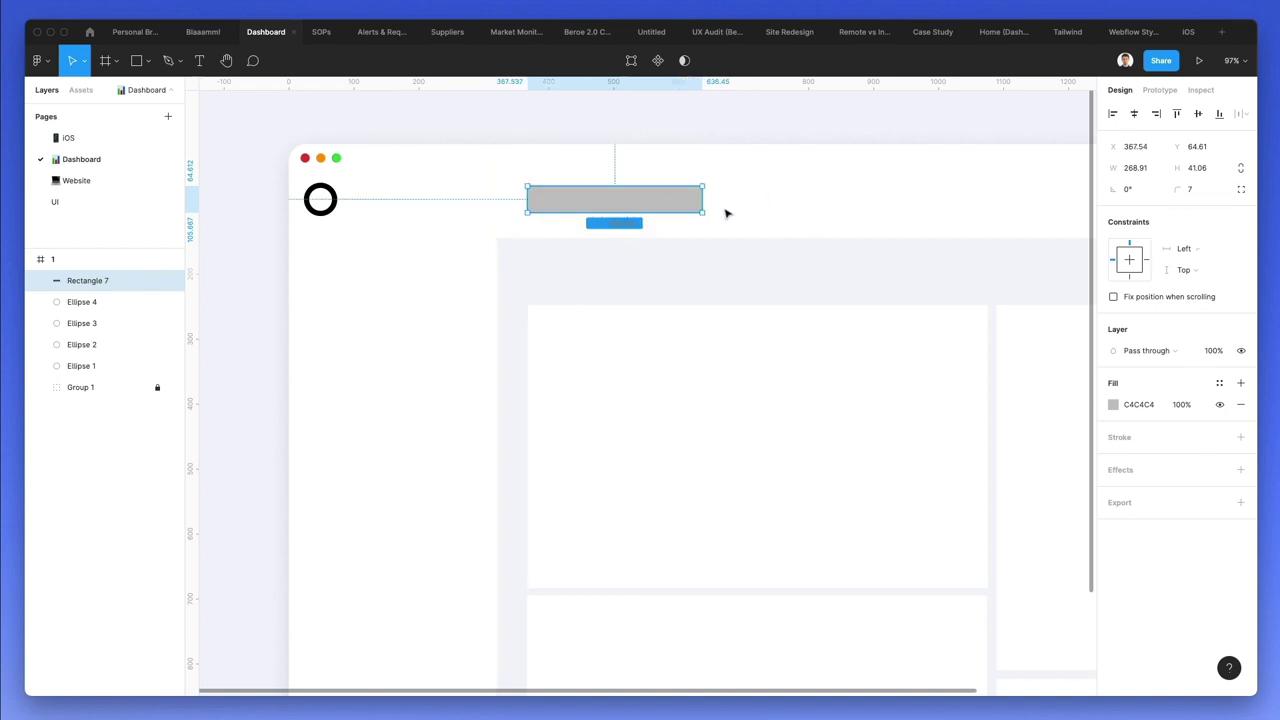
pyautogui.moveTo(708, 200); pyautogui.dragTo(786, 202)
# - Fill the rounded header rectangle with light grey F4F5F8 and increase its height to about 42.5
pyautogui.scroll(5, 648, 184)
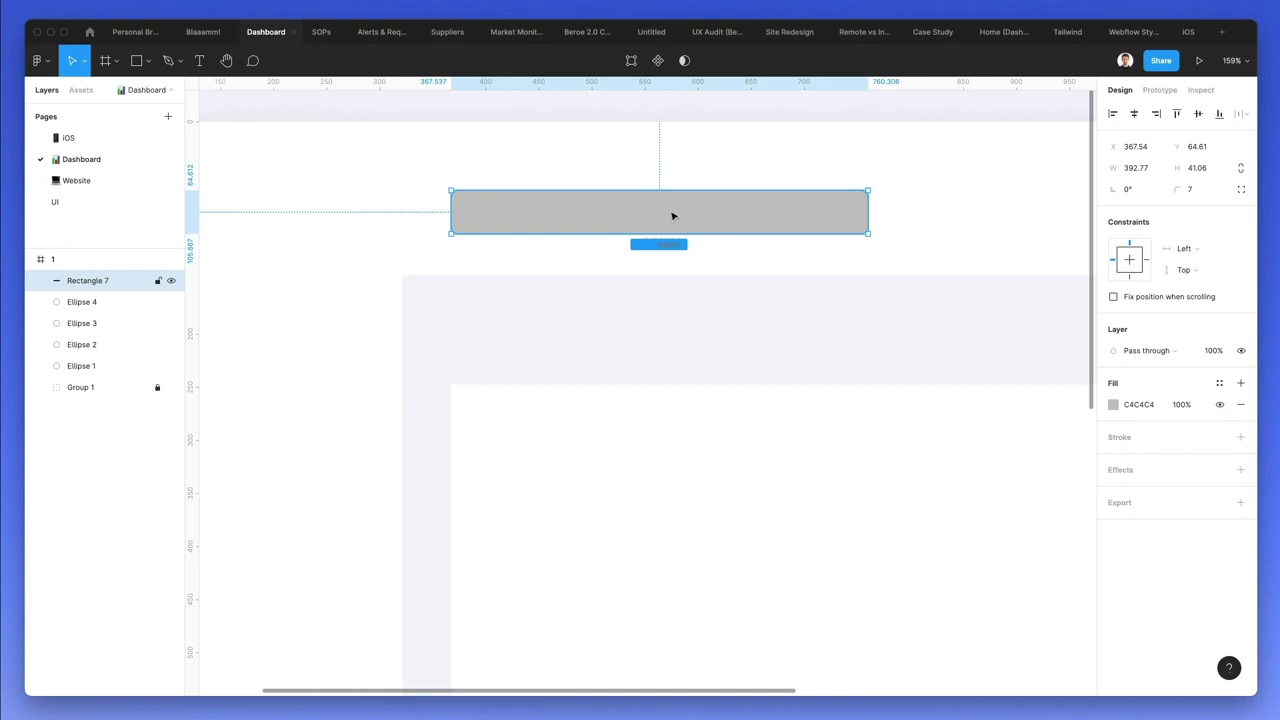
pyautogui.scroll(1, 672, 216)
pyautogui.click(611, 301)
pyautogui.click(530, 166)
pyautogui.click(541, 234)
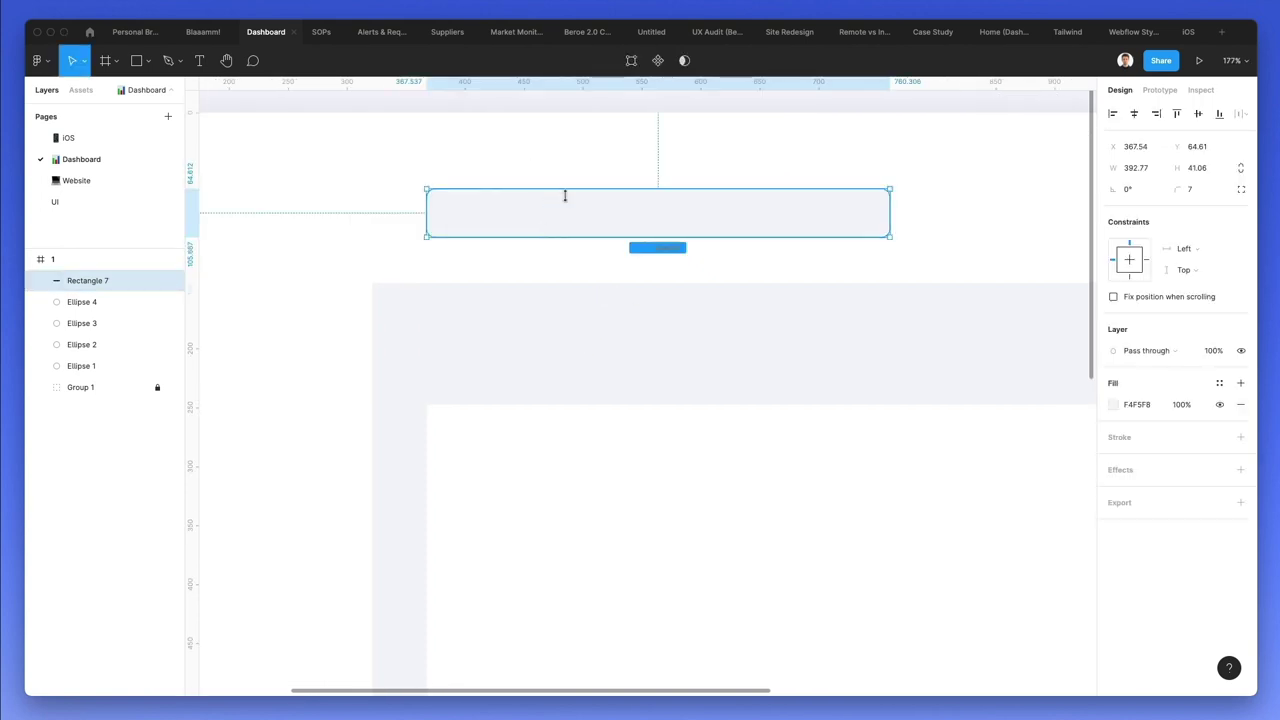
pyautogui.moveTo(571, 191); pyautogui.dragTo(572, 189)
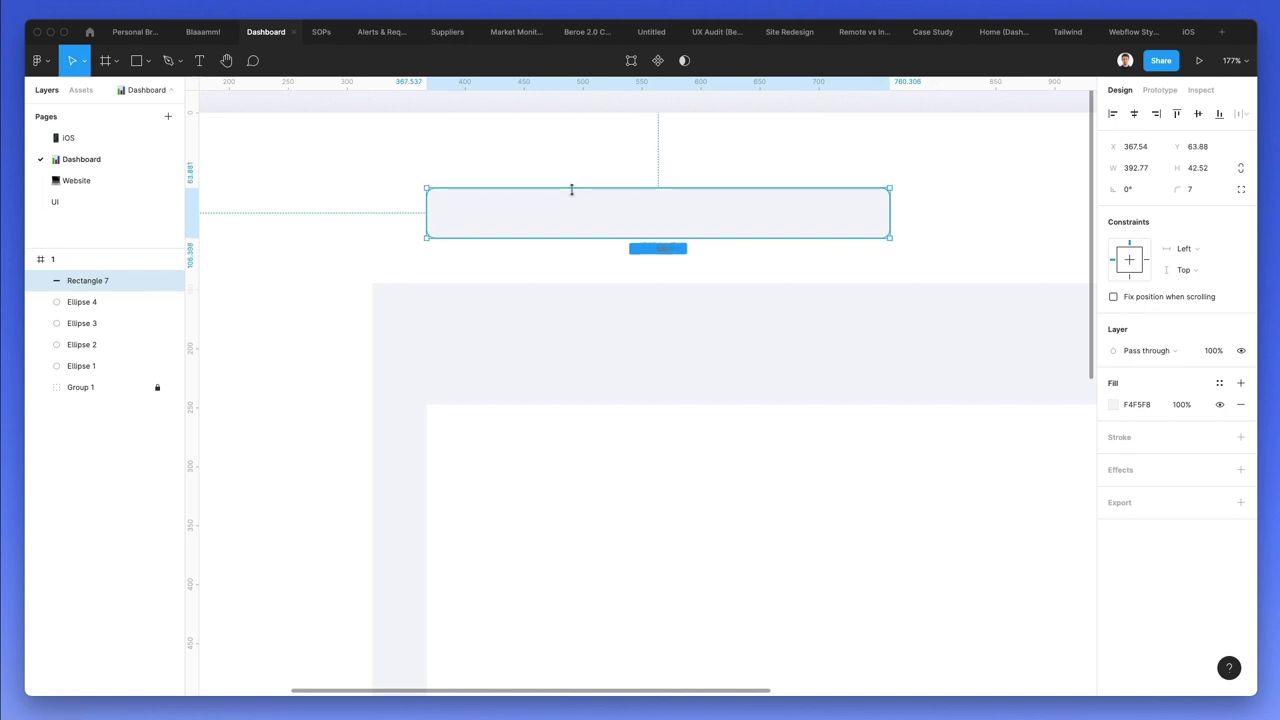
pyautogui.click(626, 289)
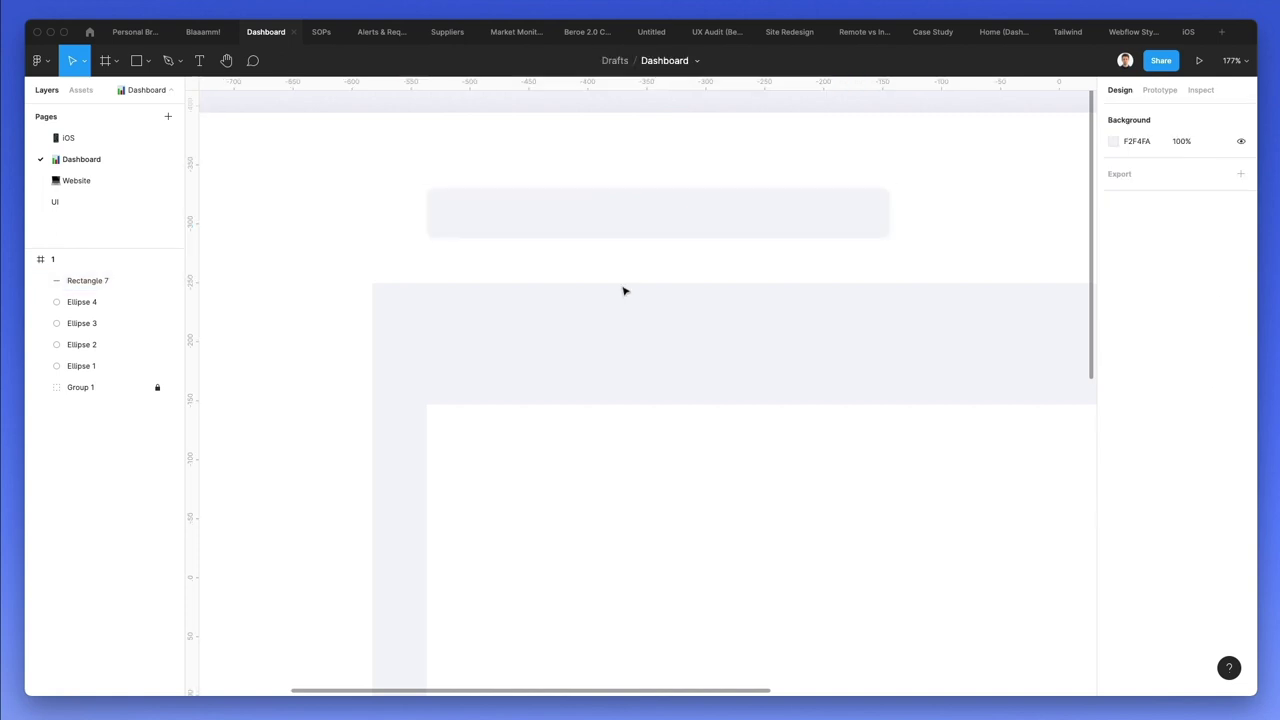
pyautogui.click(620, 214)
pyautogui.hscroll(1, 617, 215)
pyautogui.scroll(-1, 618, 215)
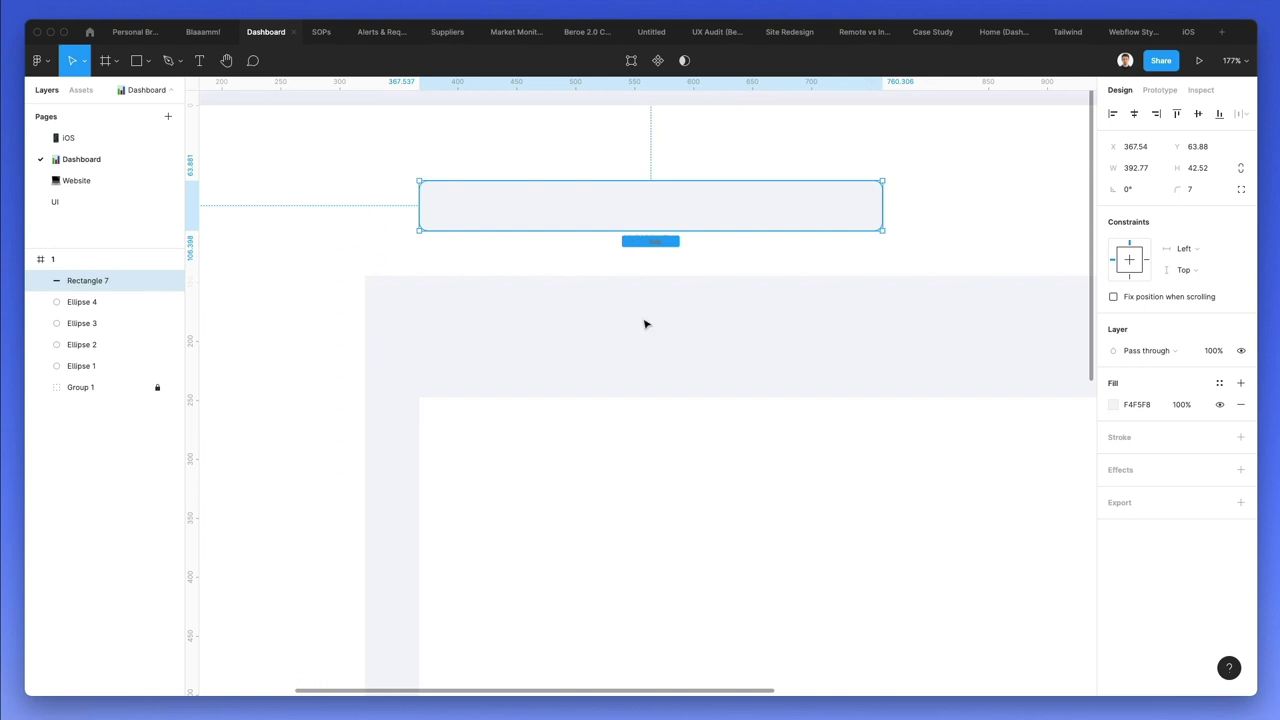
pyautogui.click(645, 322)
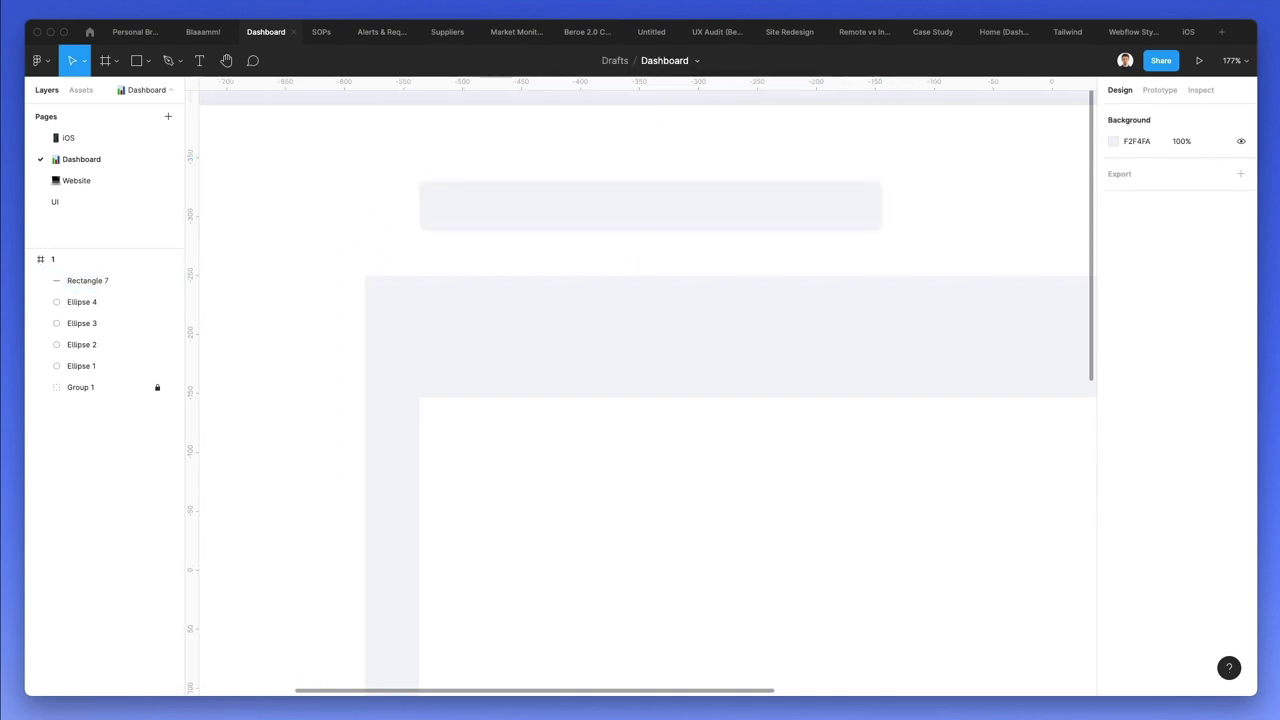
# - Switch to the Nucleo icon library, bring its window fully into view, and look up icons for "search"
pyautogui.press('super+Tab')
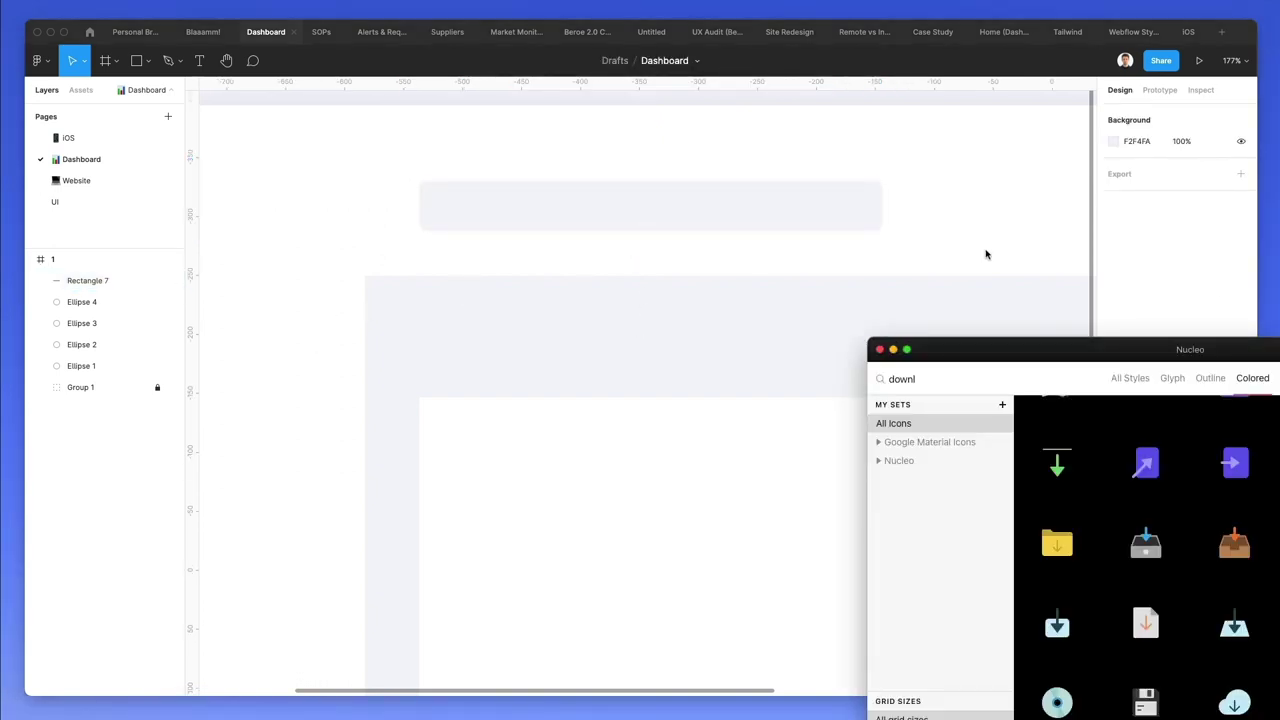
pyautogui.moveTo(1038, 351); pyautogui.dragTo(754, 322)
pyautogui.press('super+a')
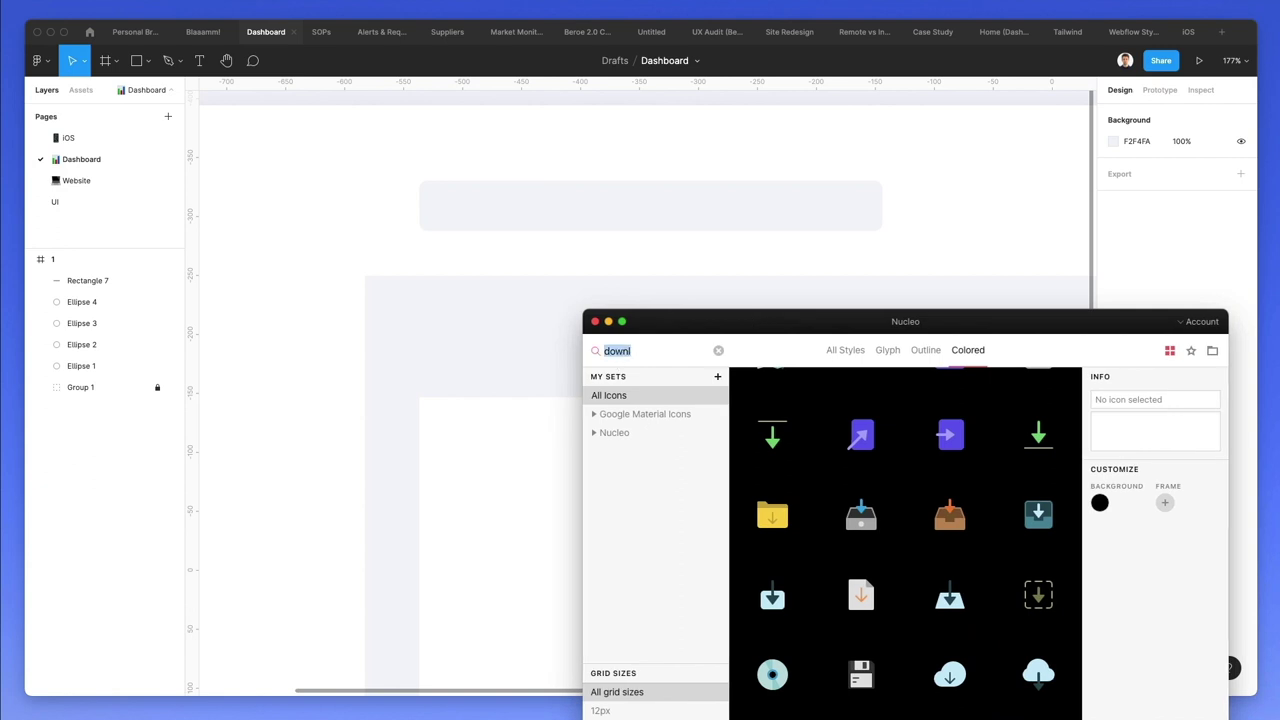
pyautogui.write('search')
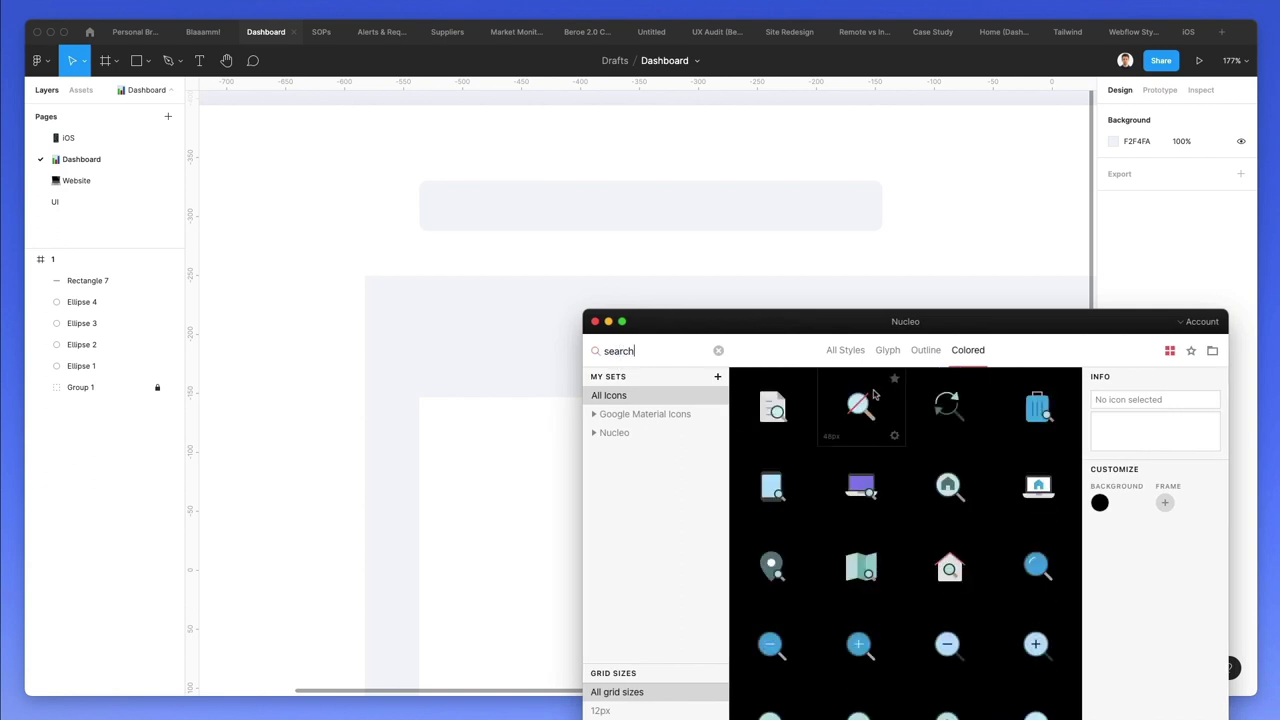
# - Limit the icon results to the Glyph style and place a 16 × 16 magnifier at the left end of the header search bar
pyautogui.click(886, 351)
pyautogui.scroll(-3, 920, 512)
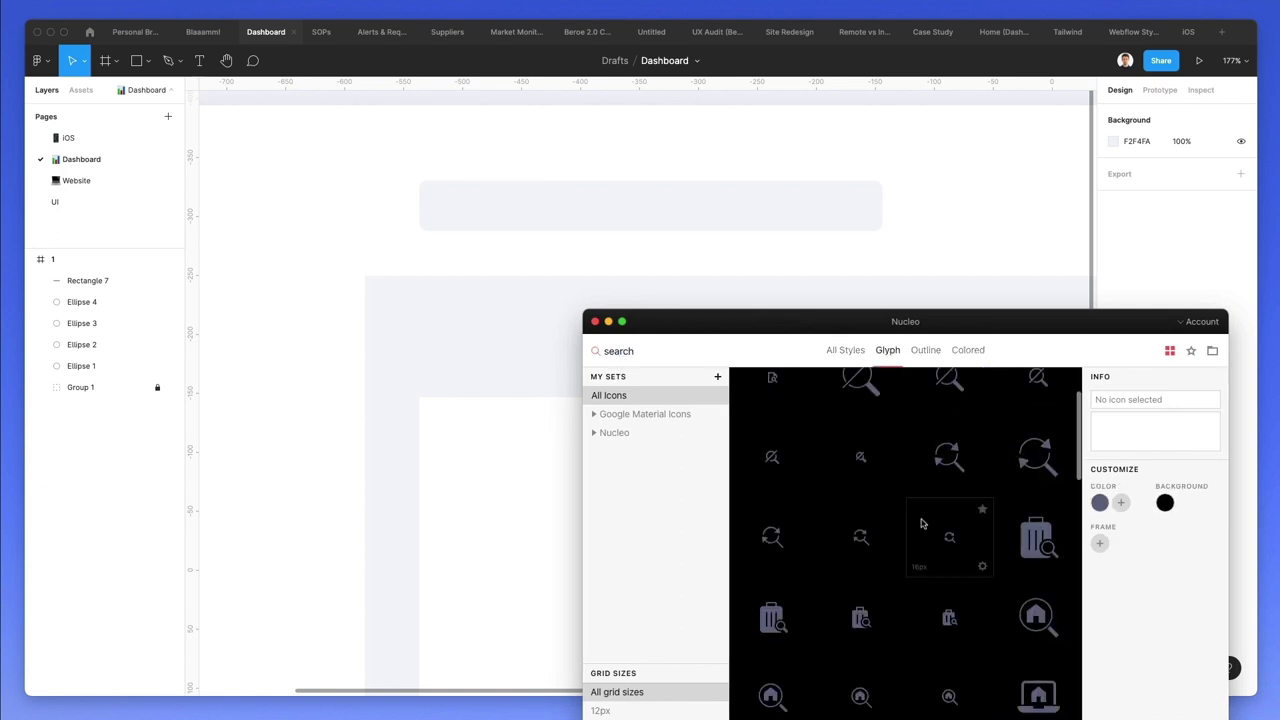
pyautogui.scroll(-2, 918, 512)
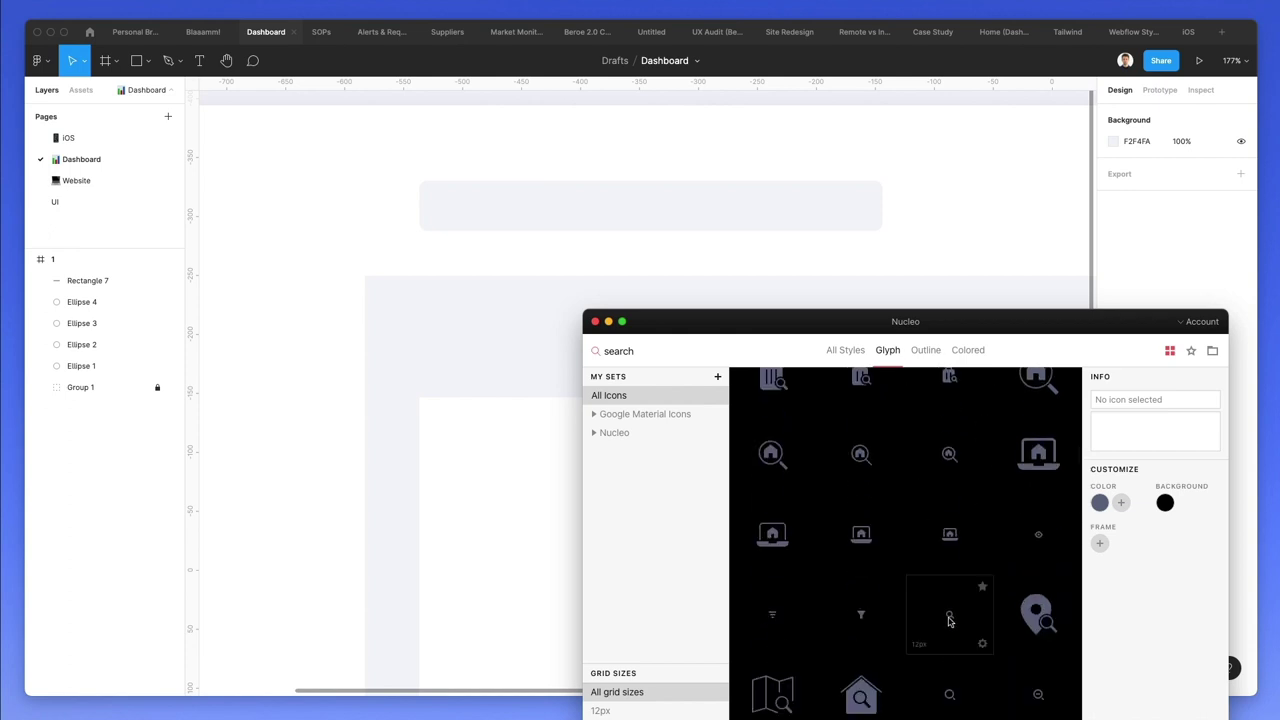
pyautogui.moveTo(951, 697); pyautogui.dragTo(449, 204)
# - Remove the magnifier icon's enclosing frame and enlarge the icon to about 21 × 21 inside the search bar
pyautogui.scroll(4, 449, 204)
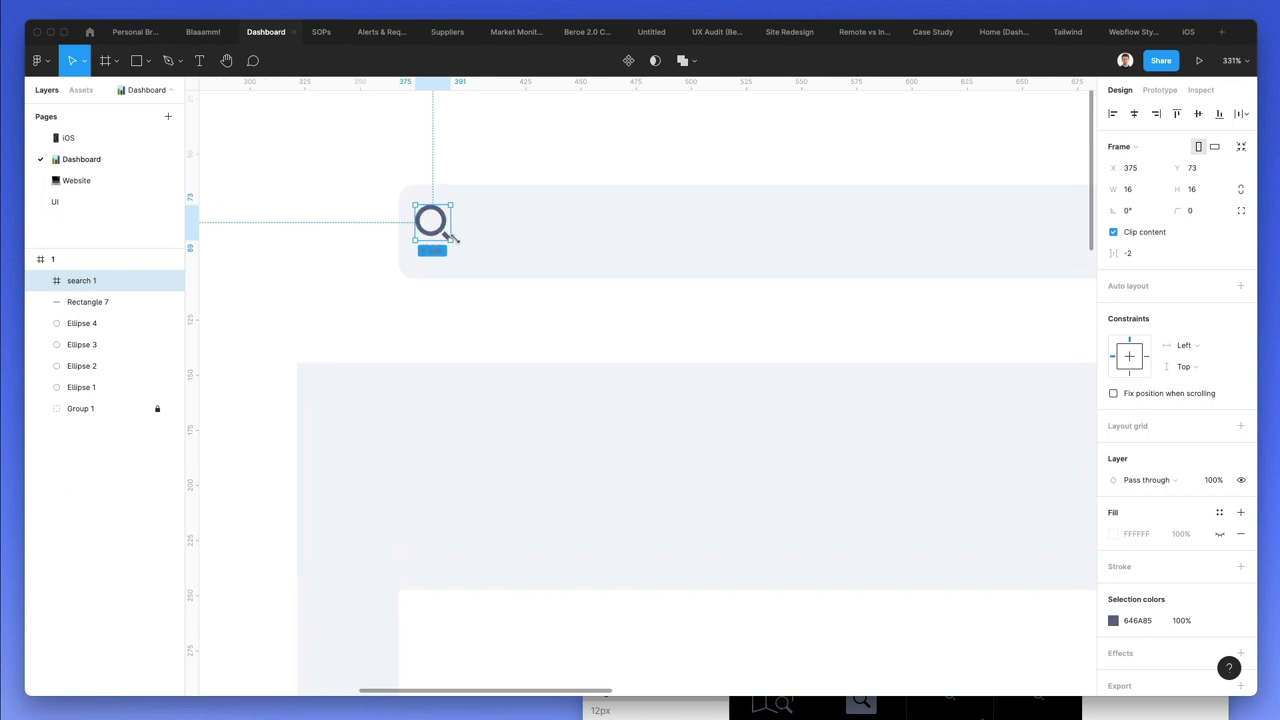
pyautogui.moveTo(452, 236); pyautogui.dragTo(467, 244)
pyautogui.press('super+shift+g')
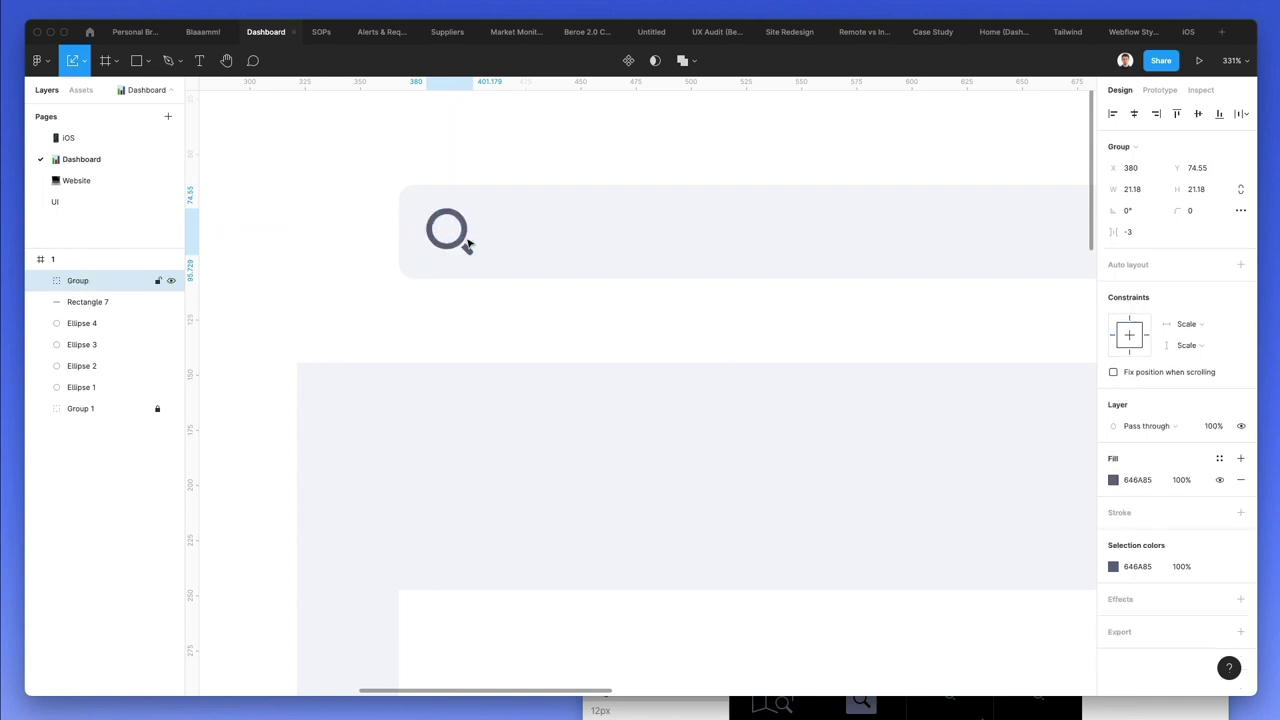
pyautogui.click(465, 244)
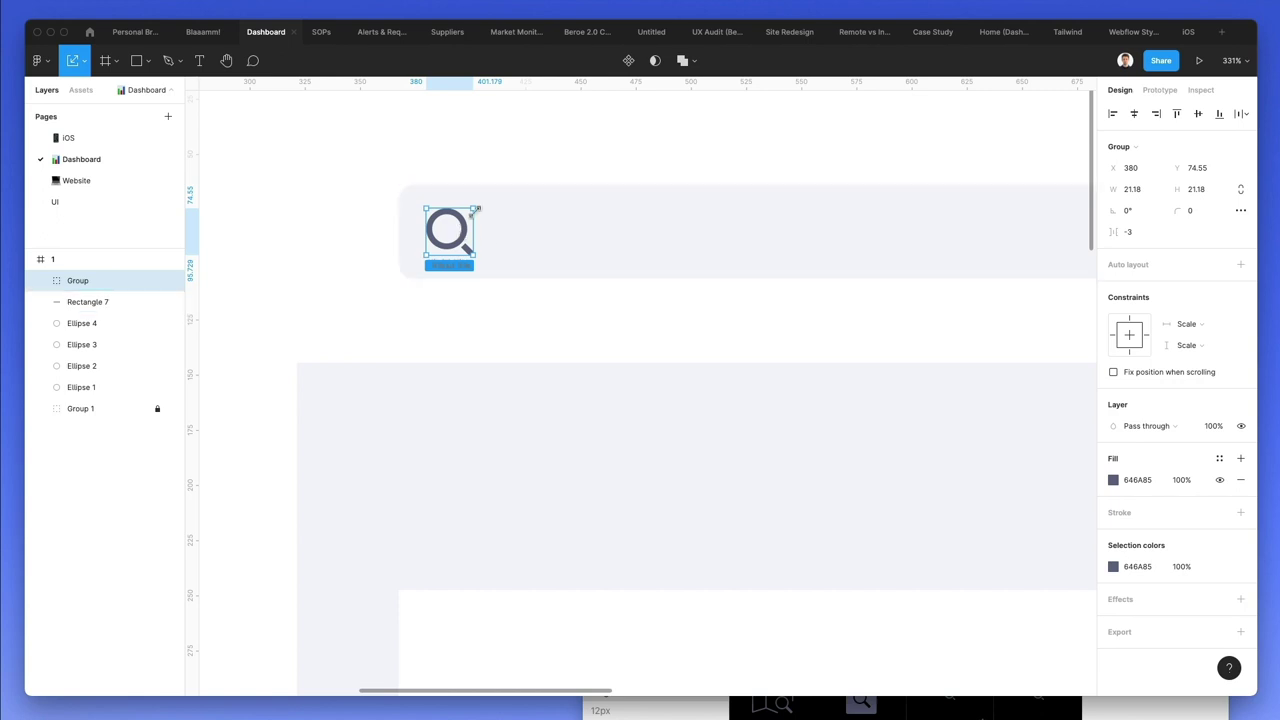
# - Recolour the magnifier icon to the lighter slate 9CA1B6 and nudge it up by 1
pyautogui.hscroll(1, 455, 205)
pyautogui.hscroll(-1, 430, 230)
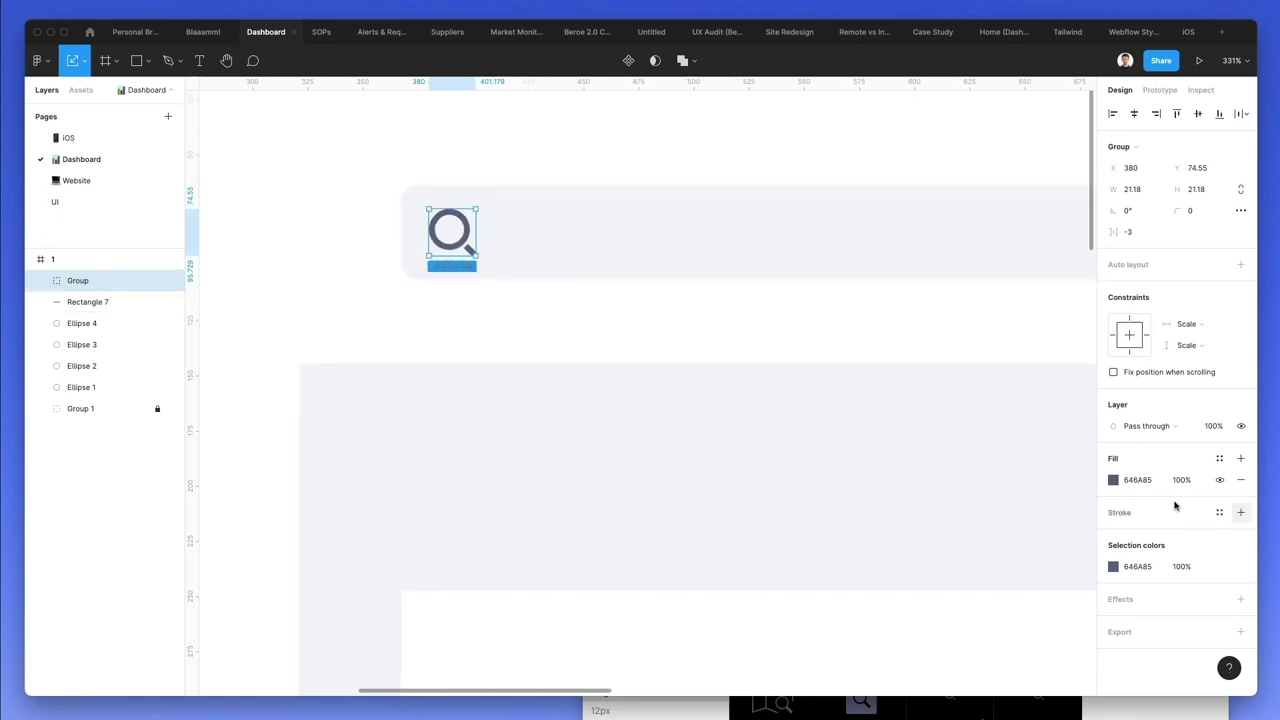
pyautogui.click(1113, 480)
pyautogui.moveTo(966, 418); pyautogui.dragTo(960, 408)
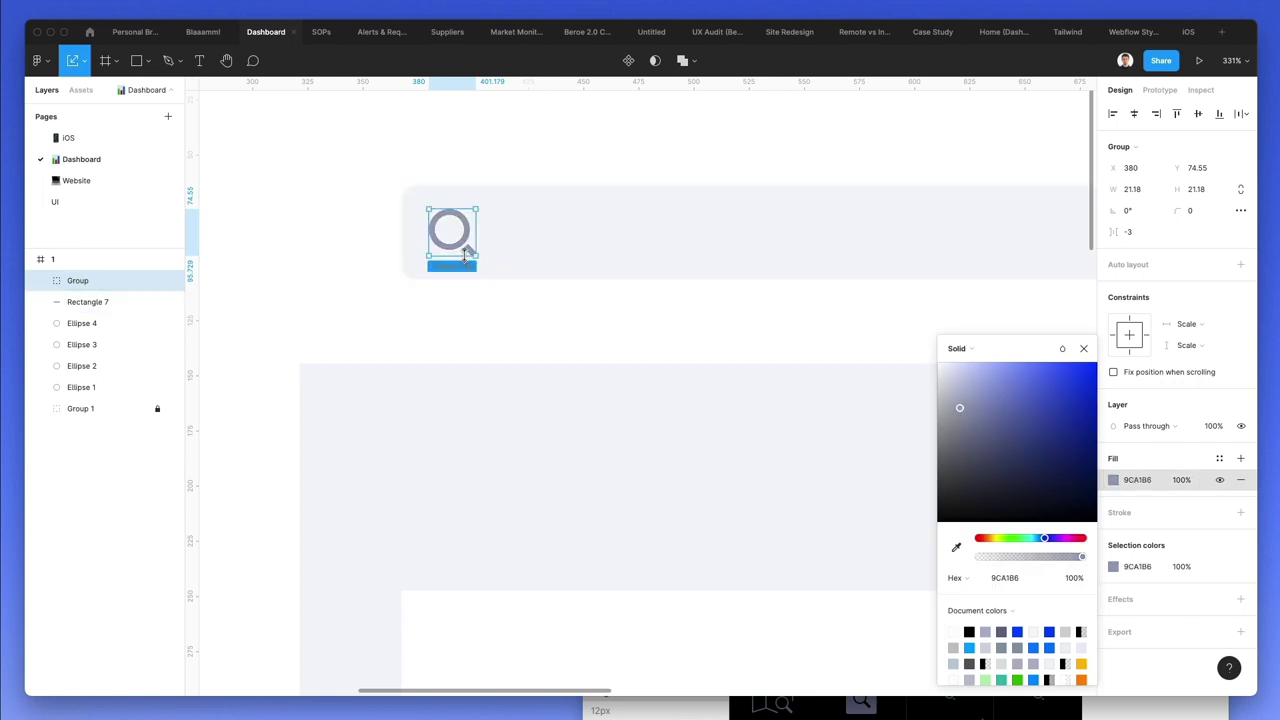
pyautogui.press('Up')
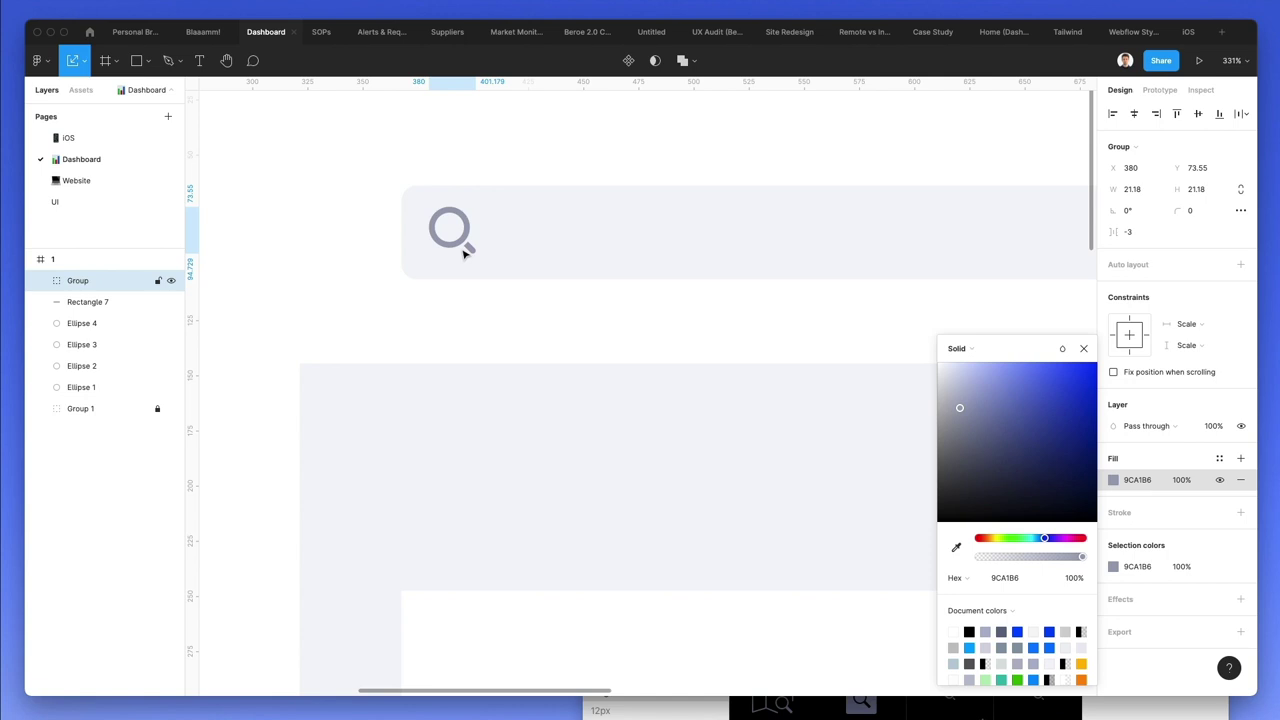
pyautogui.click(561, 168)
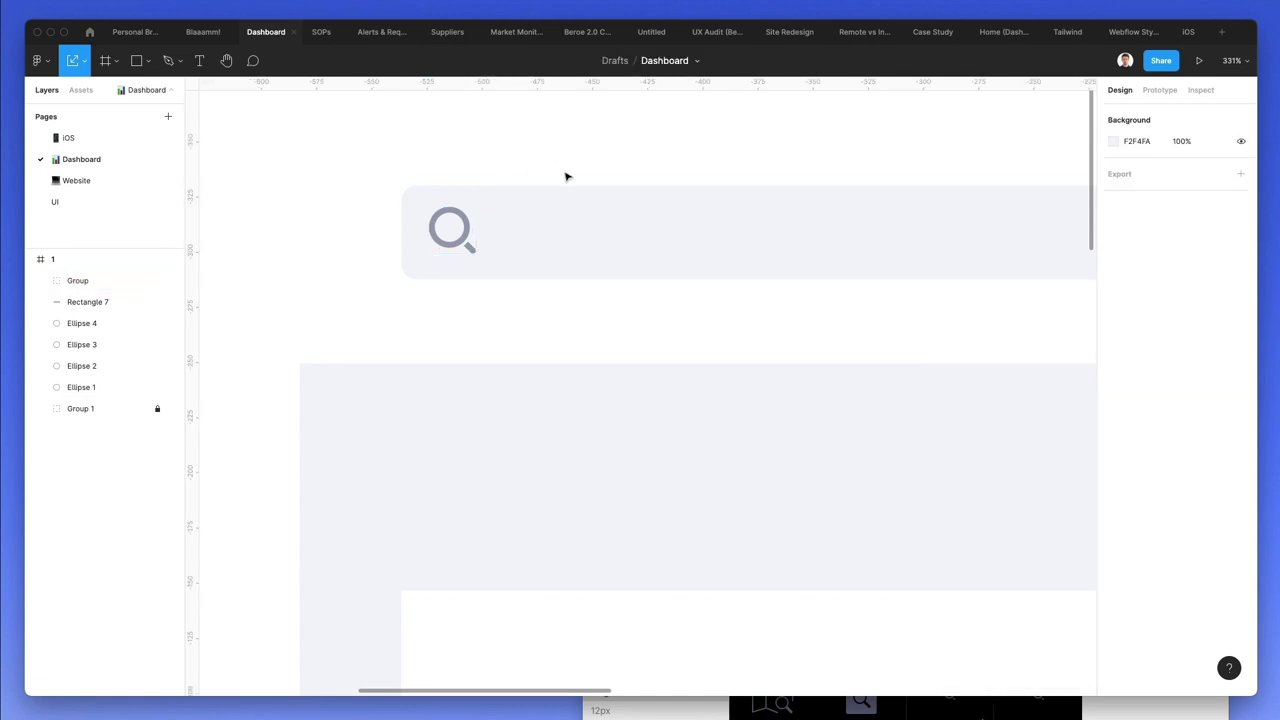
# - Add the text "Search or type a command" to the right of the magnifier icon in the search bar
pyautogui.hscroll(-2, 544, 182)
pyautogui.press('t')
pyautogui.click(542, 228)
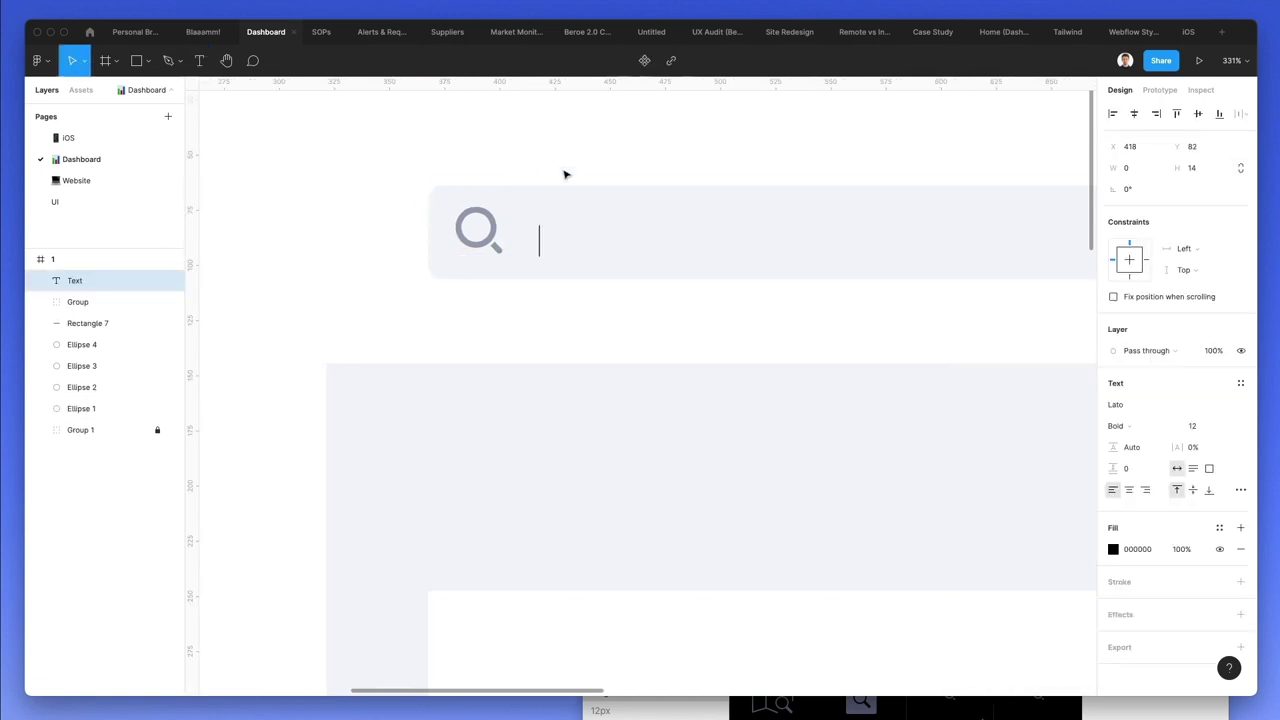
pyautogui.write('Search')
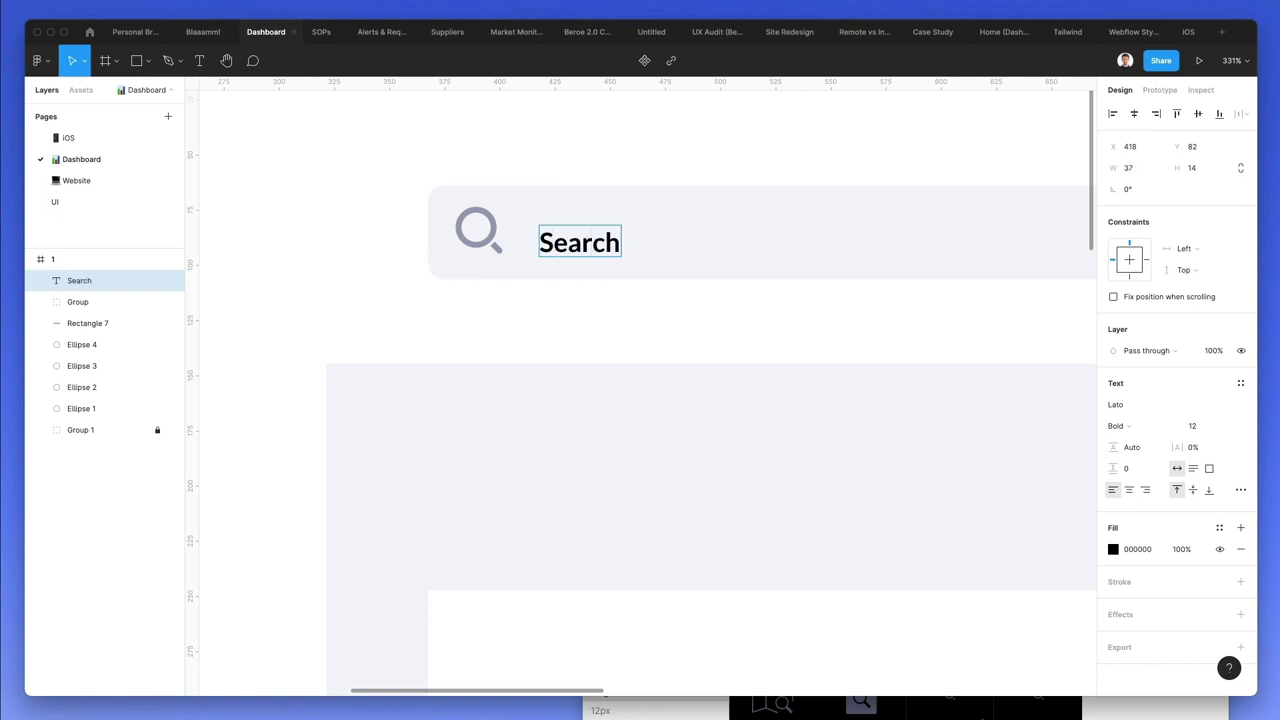
pyautogui.write(' or type')
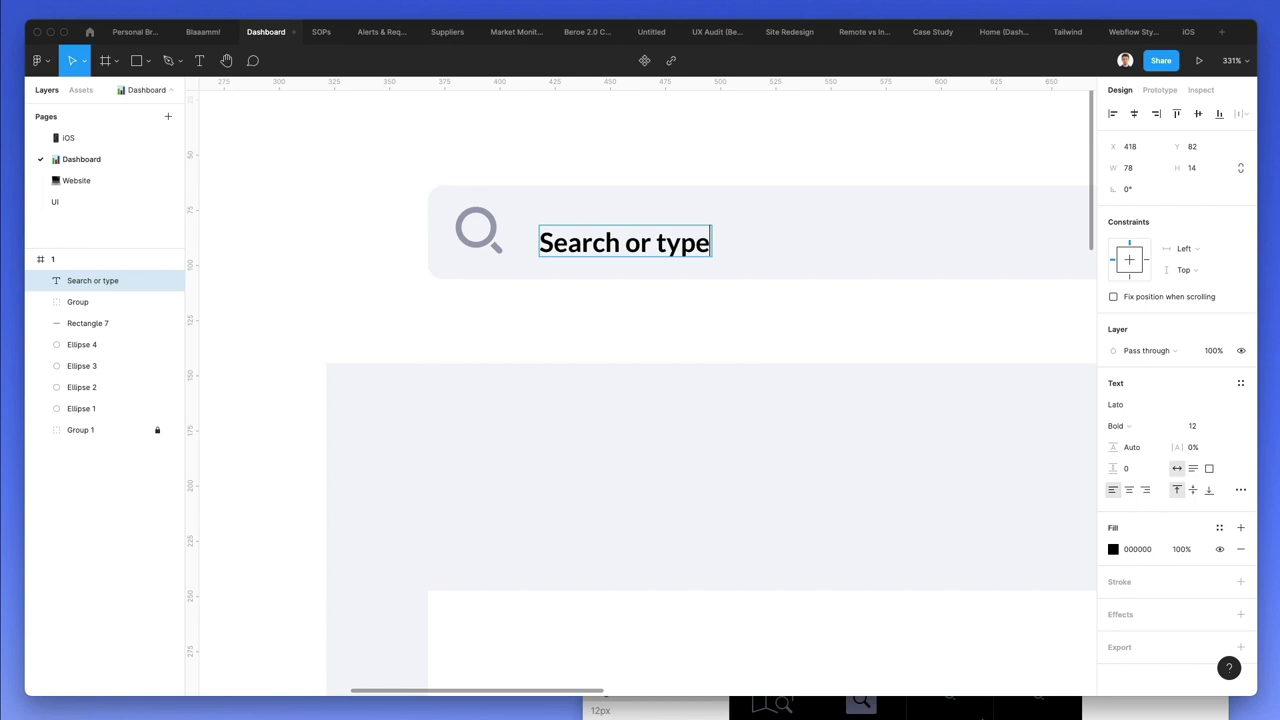
pyautogui.write(' a command')
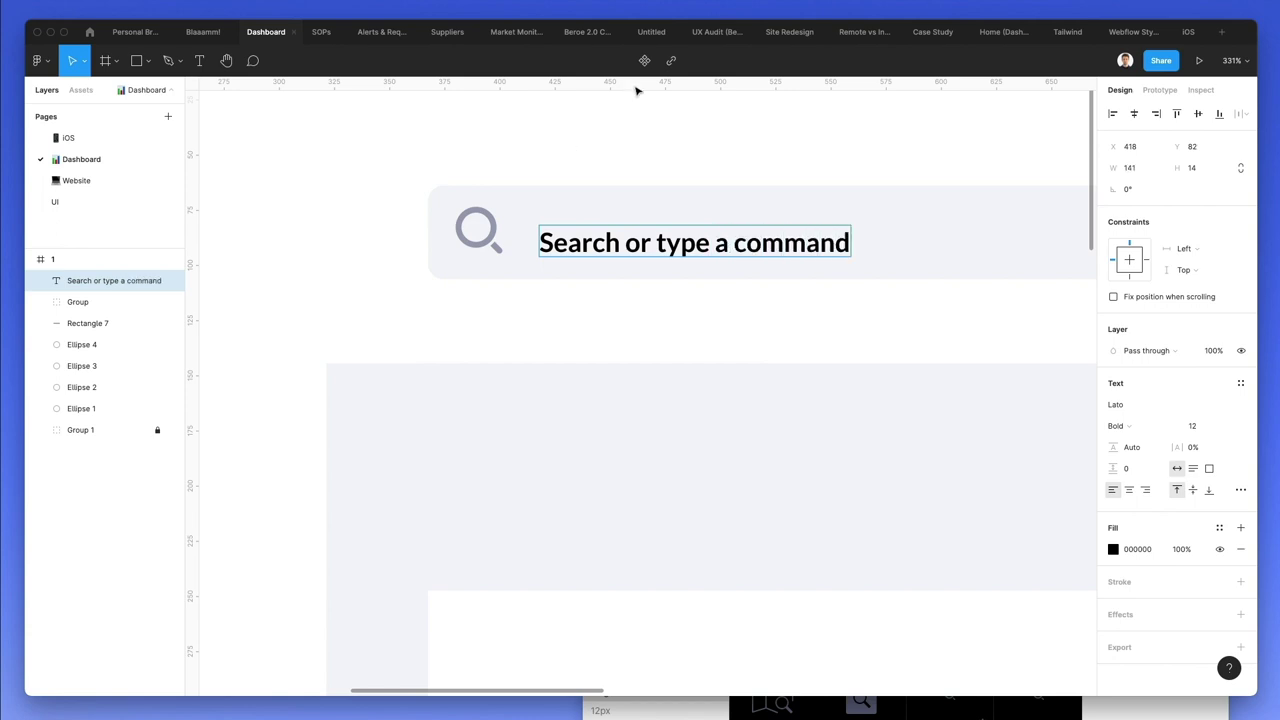
pyautogui.press('Escape')
# - Move the placeholder text up to Y 77 and closer to the magnifier icon at X 413
pyautogui.moveTo(611, 223); pyautogui.dragTo(613, 222)
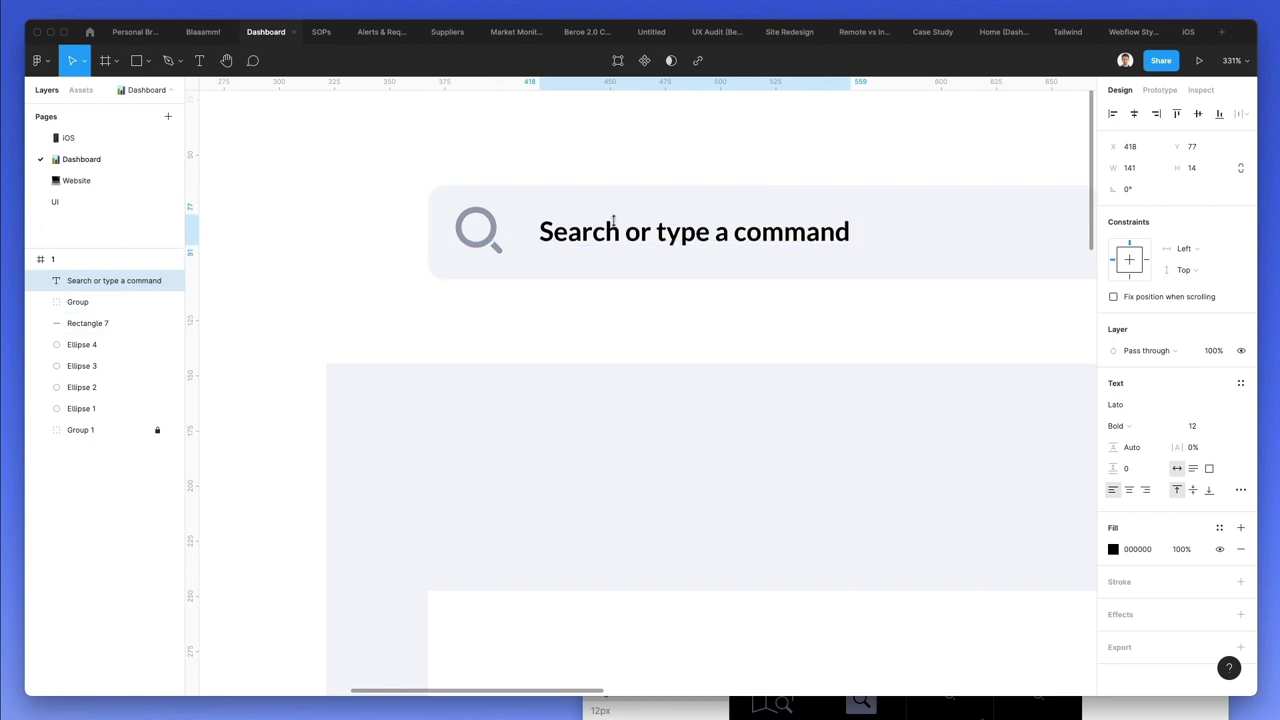
pyautogui.press('Left')
pyautogui.press('Left')
pyautogui.press('Left')
pyautogui.press('Left')
pyautogui.press('Left')
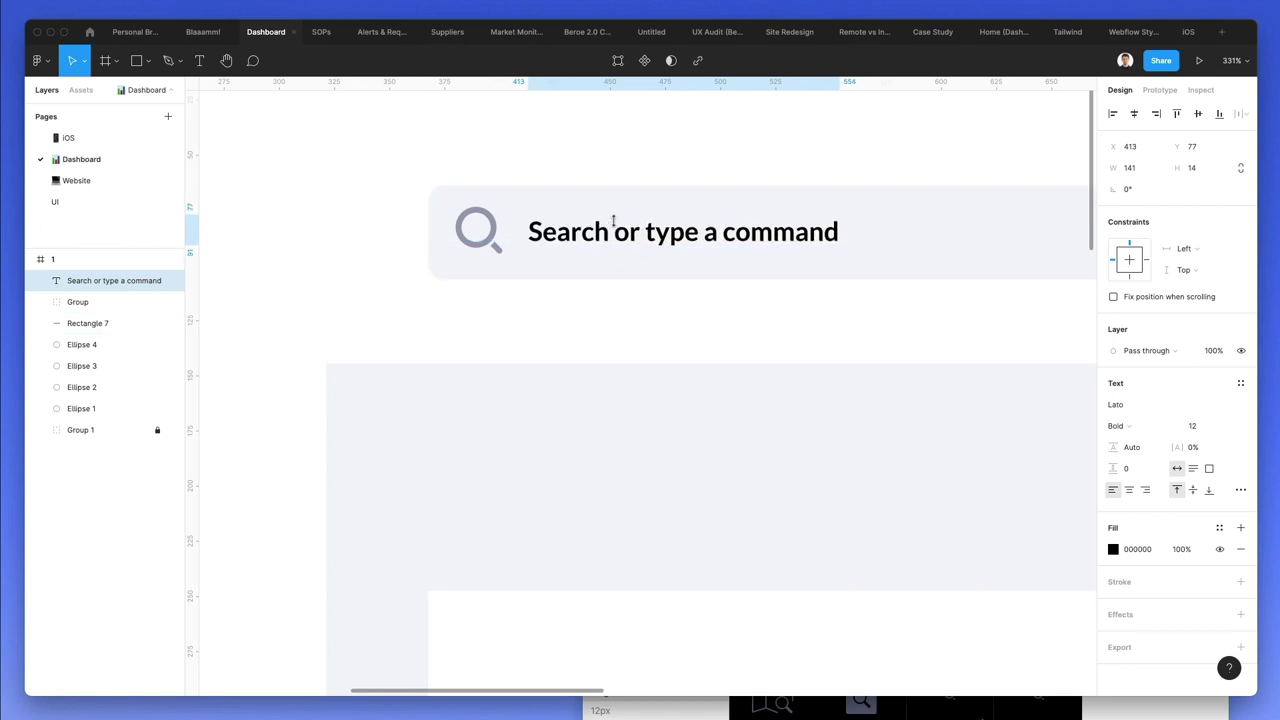
pyautogui.click(677, 166)
# - Change the placeholder text's font weight to Regular
pyautogui.hscroll(3, 683, 162)
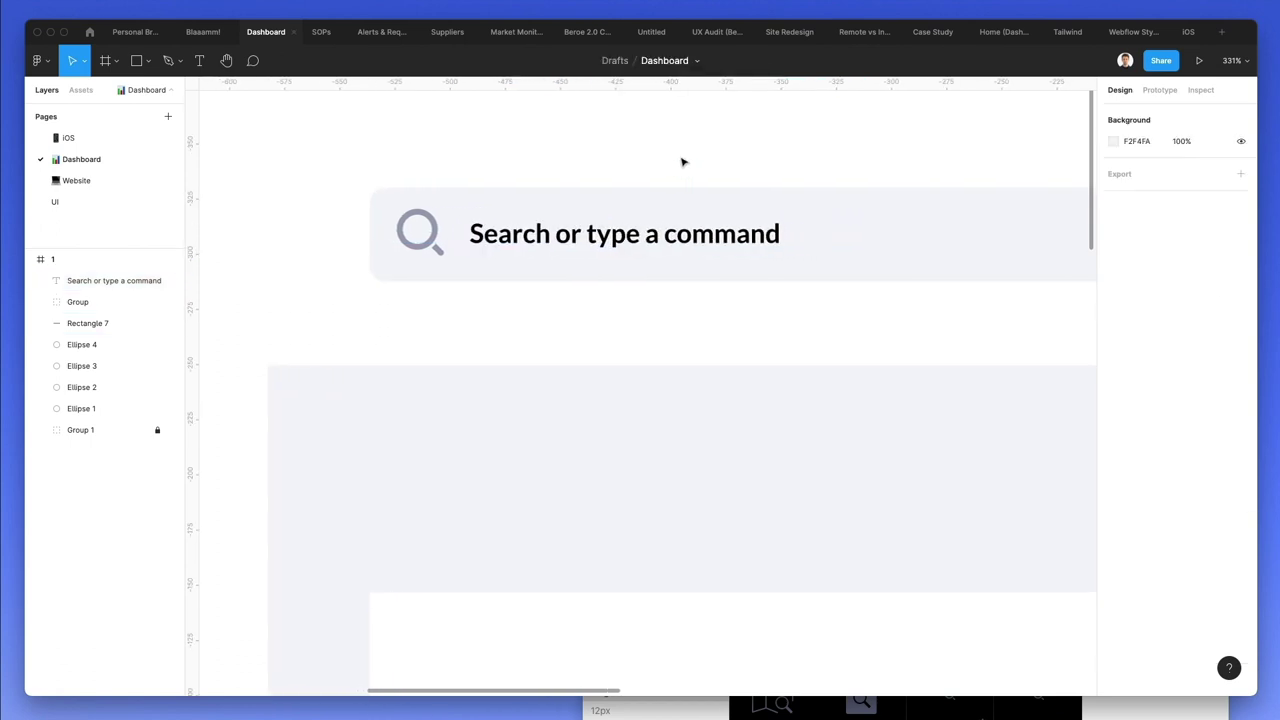
pyautogui.hscroll(2, 683, 162)
pyautogui.click(428, 236)
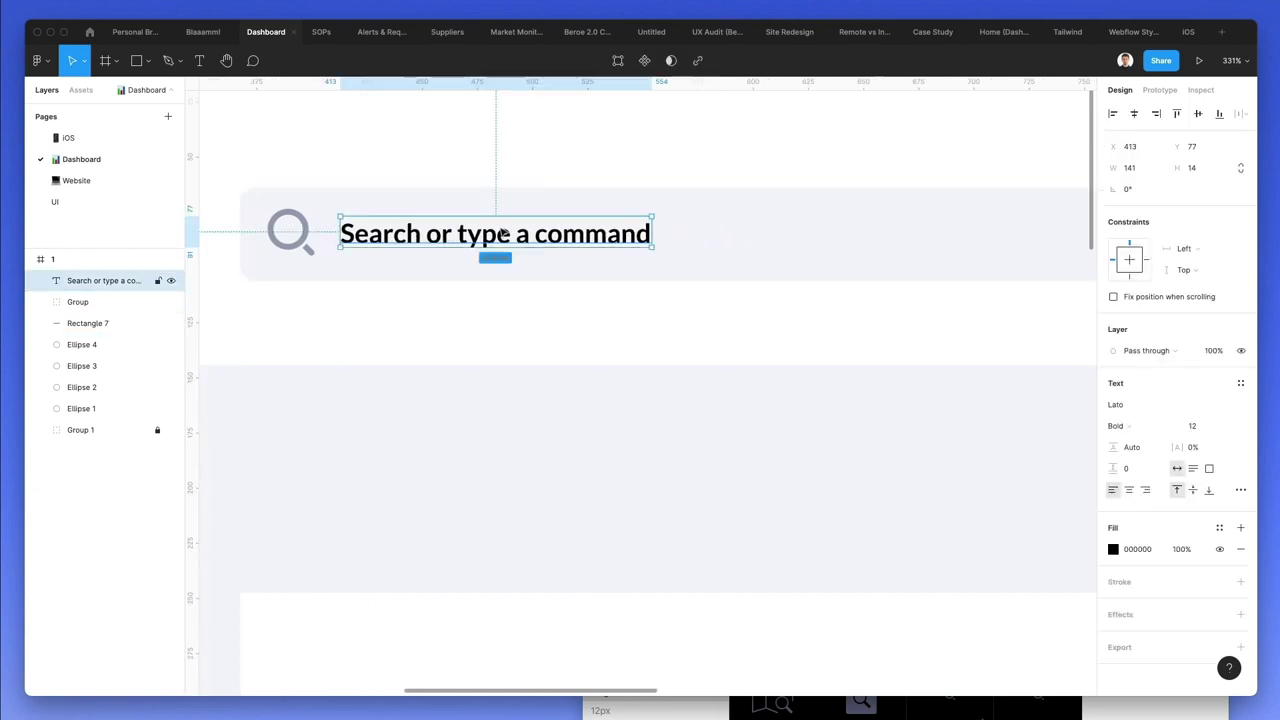
pyautogui.click(1150, 427)
pyautogui.click(1153, 412)
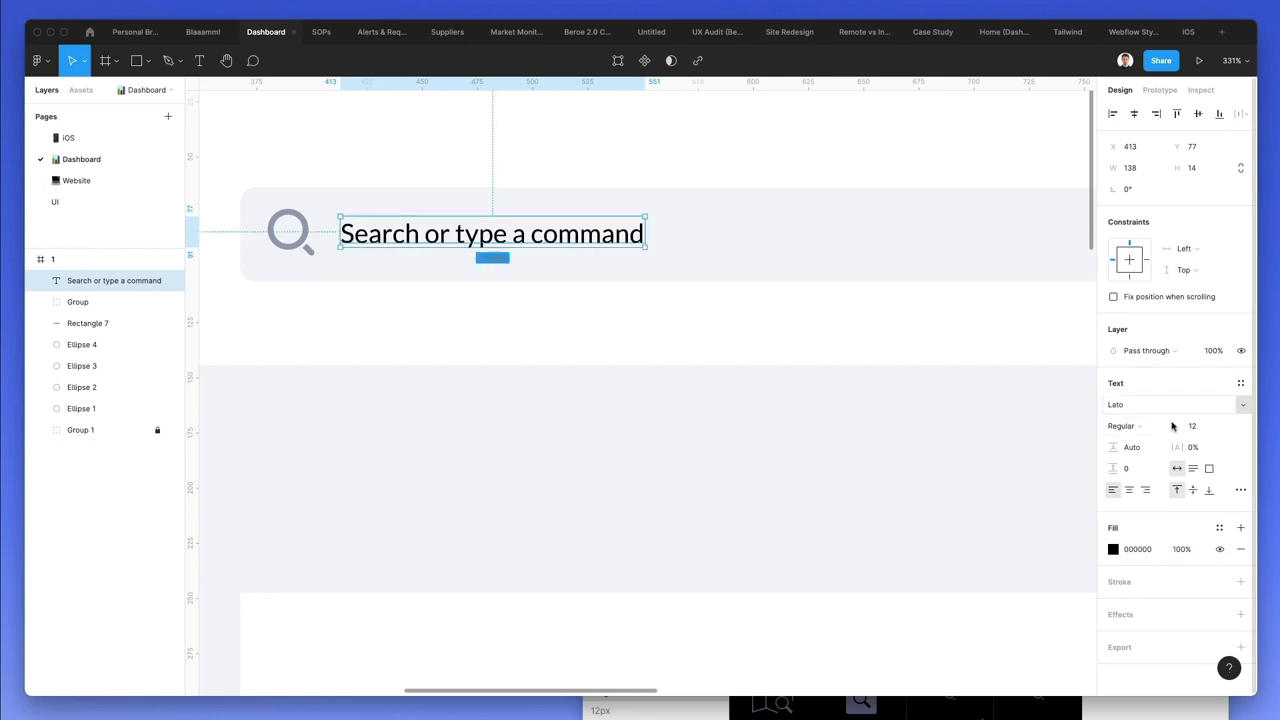
# - Recolour the placeholder text to slate 6B7088, a darker shade of the colour sampled from the magnifier icon
pyautogui.click(1113, 549)
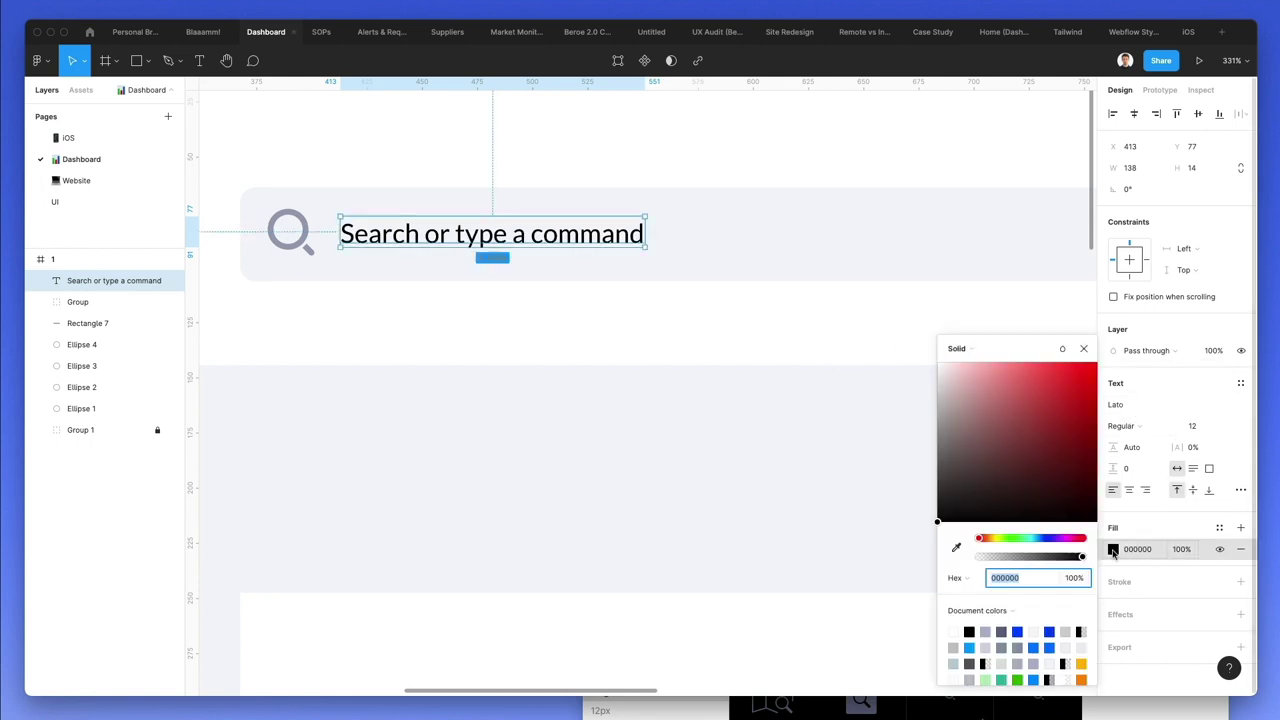
pyautogui.write('6F6F6F')
pyautogui.press('Return')
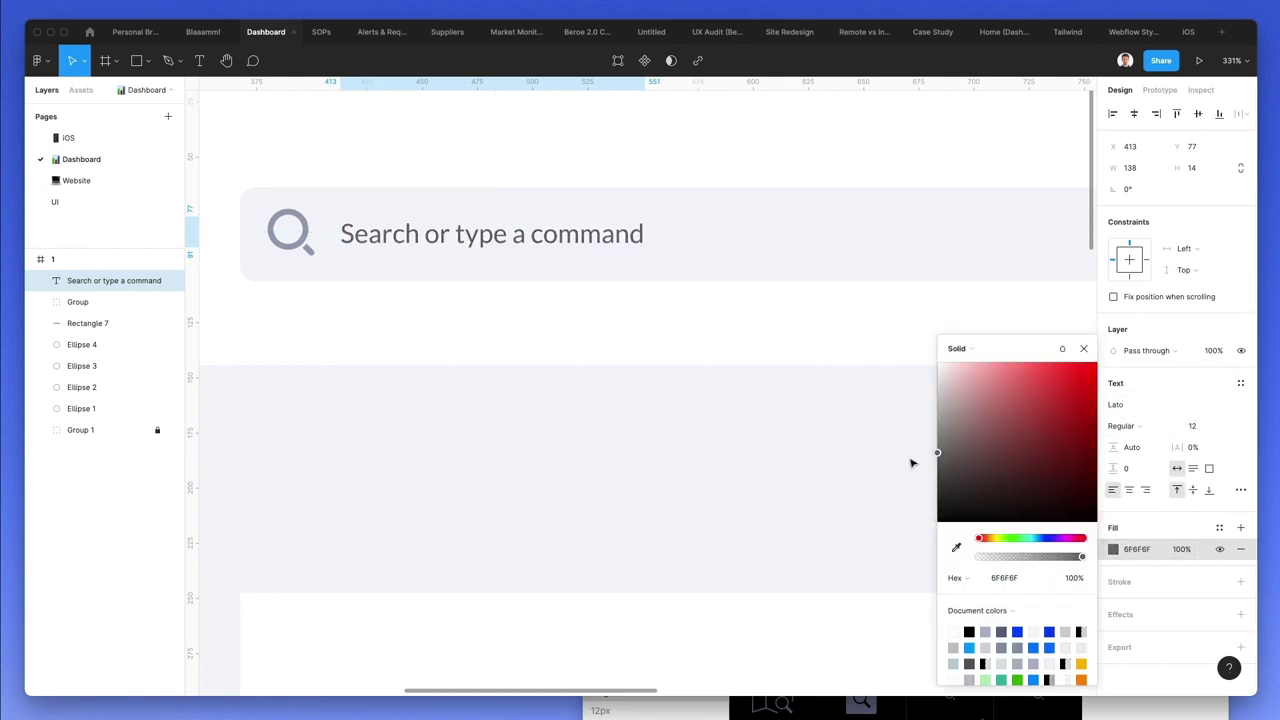
pyautogui.press('i')
pyautogui.click(307, 239)
pyautogui.moveTo(960, 410); pyautogui.dragTo(972, 443)
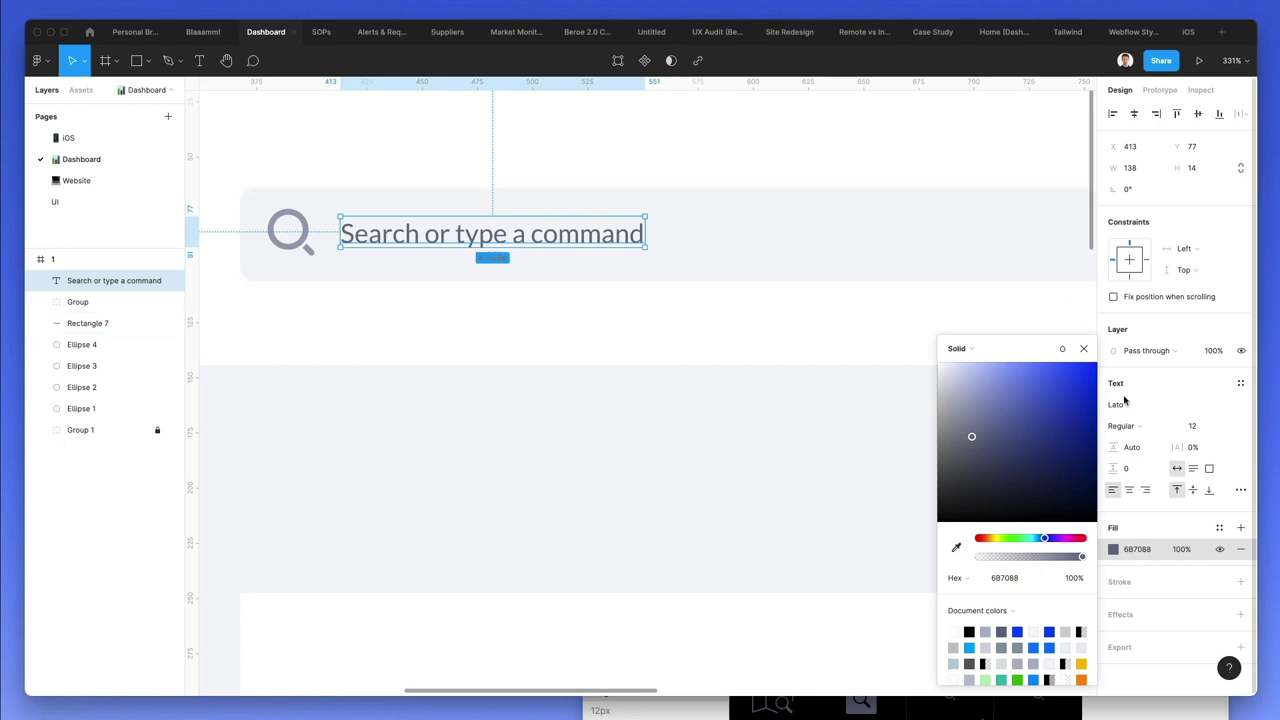
# - Set the placeholder text's size to 13 and nudge it to X 414, Y 76
pyautogui.click(1198, 427)
pyautogui.press('Up')
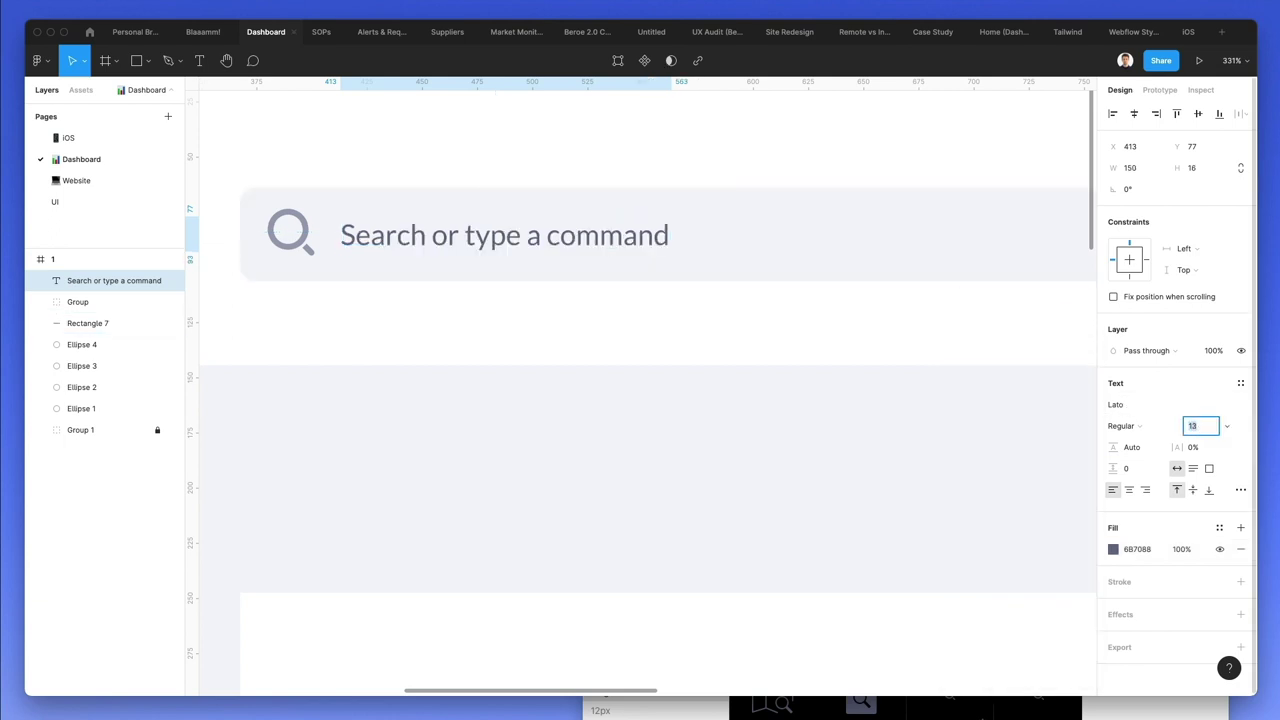
pyautogui.press('Escape')
pyautogui.press('Up')
pyautogui.press('Right')
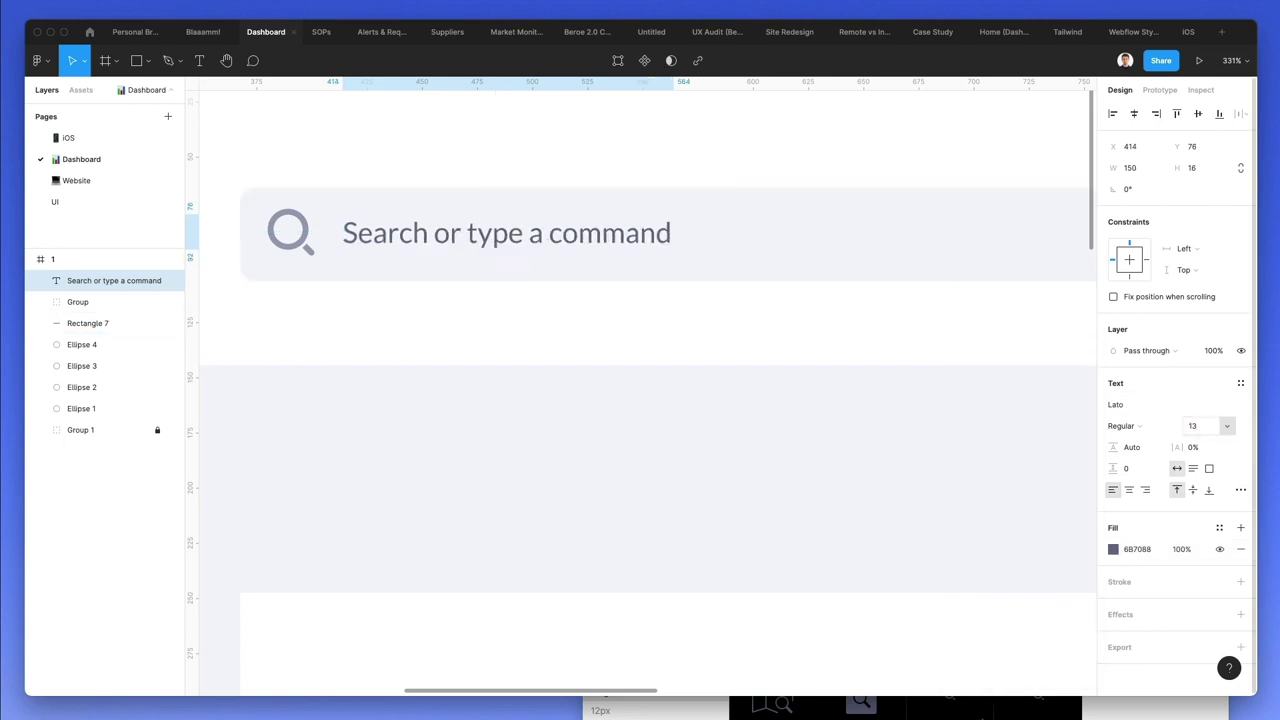
pyautogui.click(526, 174)
# - Duplicate the search bar's rectangle in place and narrow the copy to about 81 wide at the bar's right end
pyautogui.hscroll(3, 514, 174)
pyautogui.click(671, 243)
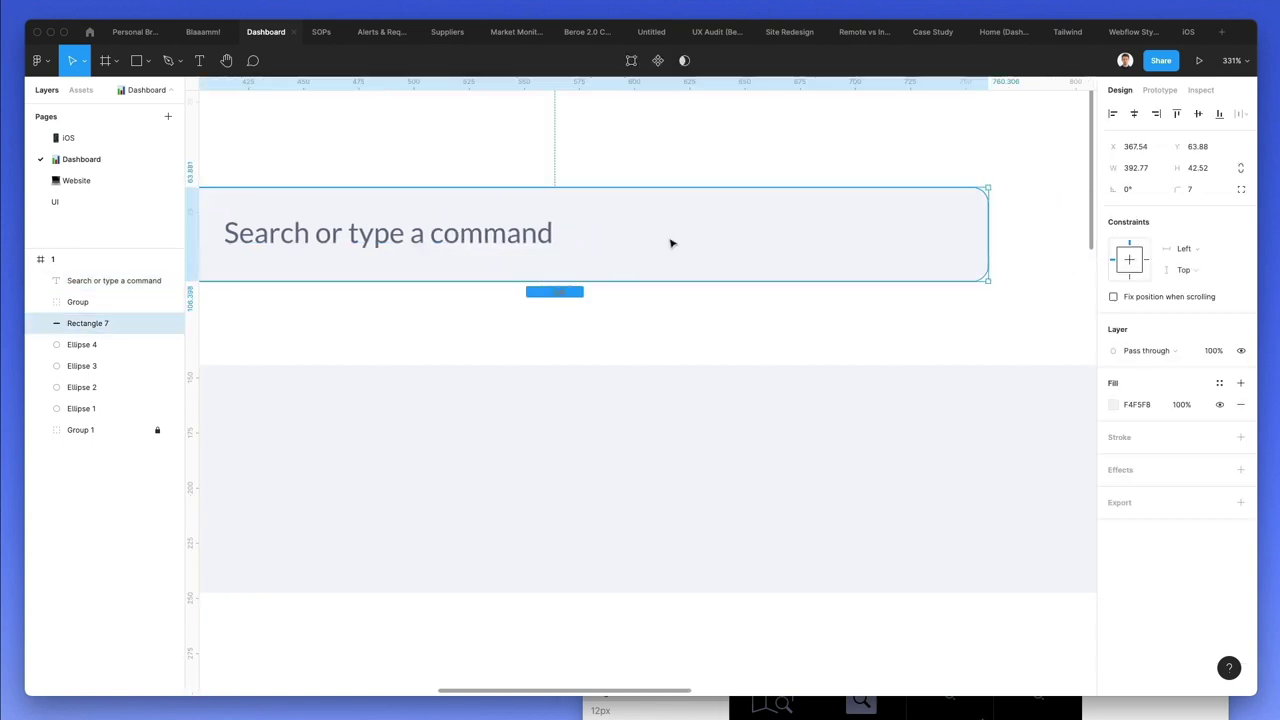
pyautogui.hotkey('ctrl', 'v')
pyautogui.hscroll(-2, 265, 223)
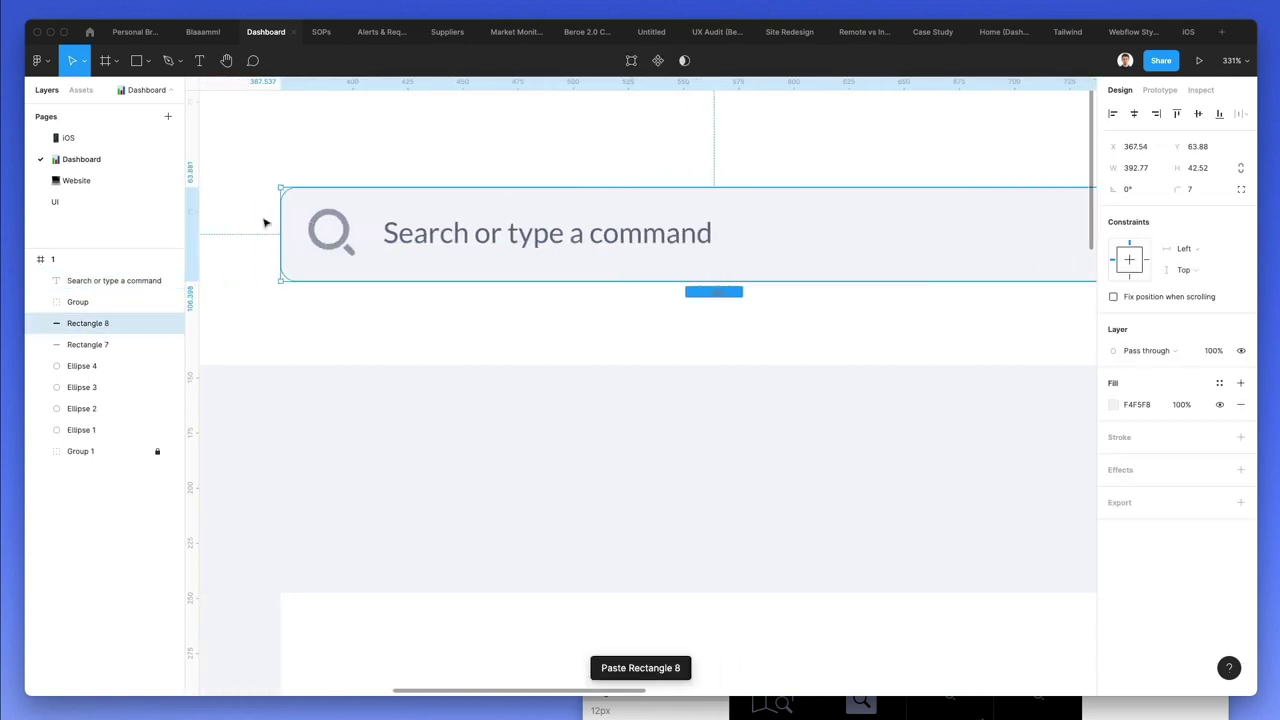
pyautogui.moveTo(287, 218); pyautogui.dragTo(829, 235)
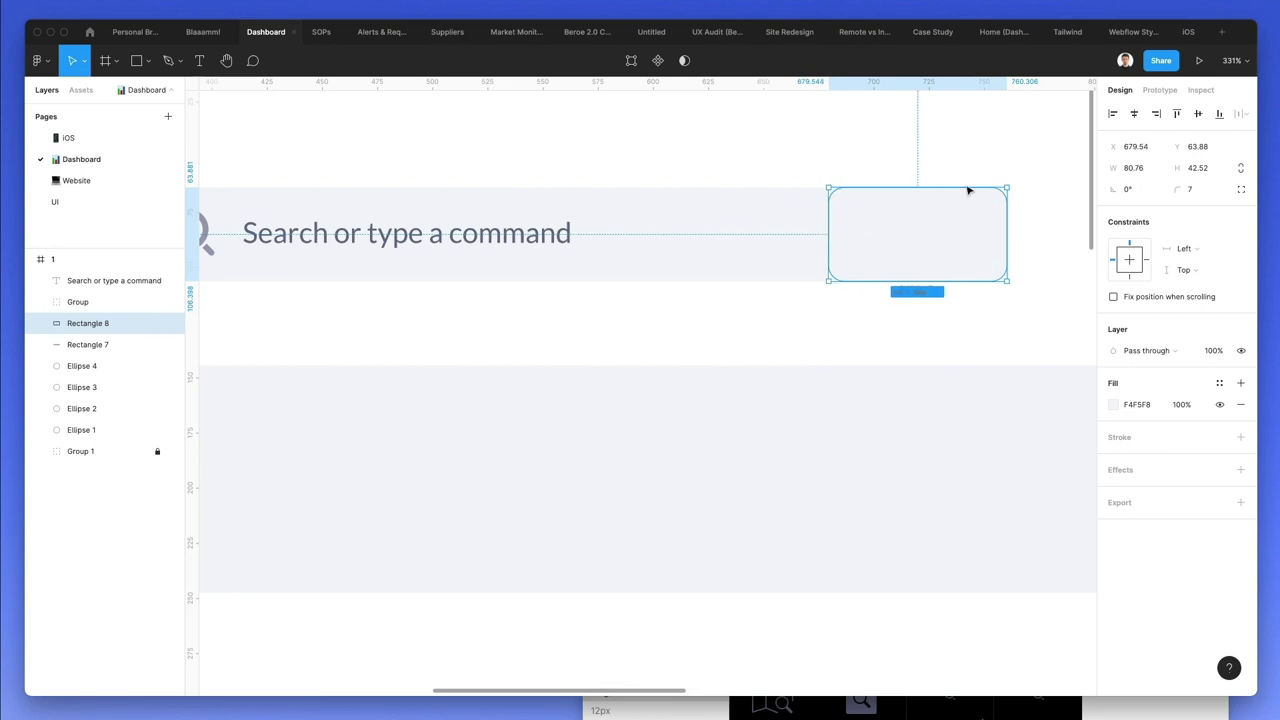
# - Shrink the small rectangle around its centre to about 64 × 29 and fill it with white FFFFFF
pyautogui.moveTo(966, 194); pyautogui.dragTo(963, 226)
pyautogui.click(1032, 141)
pyautogui.press('Escape')
pyautogui.click(962, 232)
pyautogui.moveTo(950, 203); pyautogui.dragTo(950, 205)
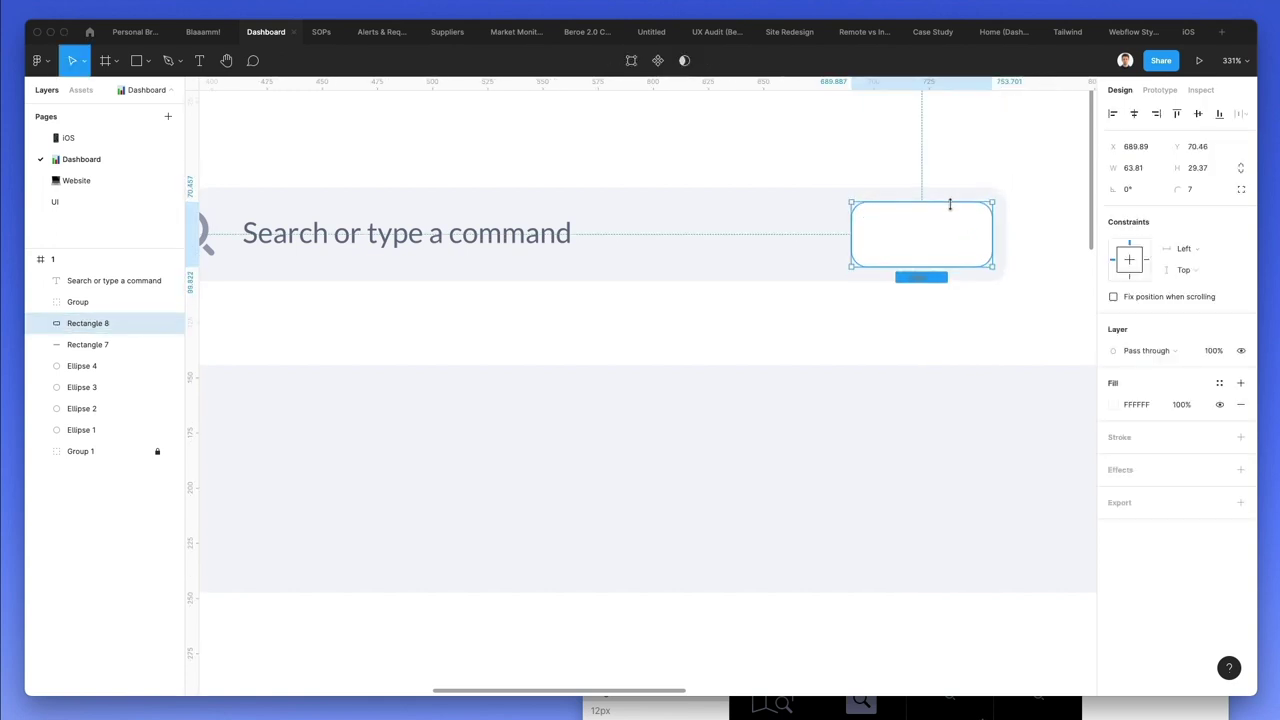
pyautogui.press('Right')
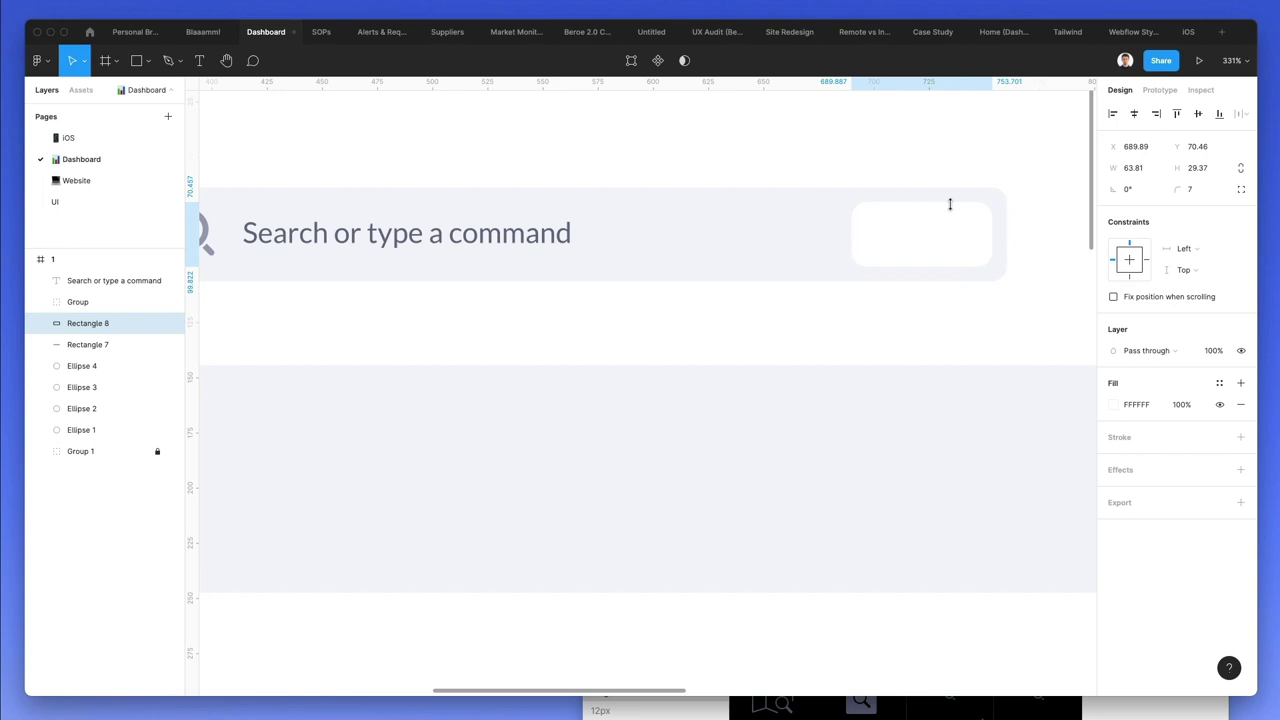
# - Duplicate the placeholder text, change the copy to "F", and position it inside the small white rectangle
pyautogui.press('Escape')
pyautogui.moveTo(371, 237); pyautogui.dragTo(803, 250)
pyautogui.doubleClick(803, 250)
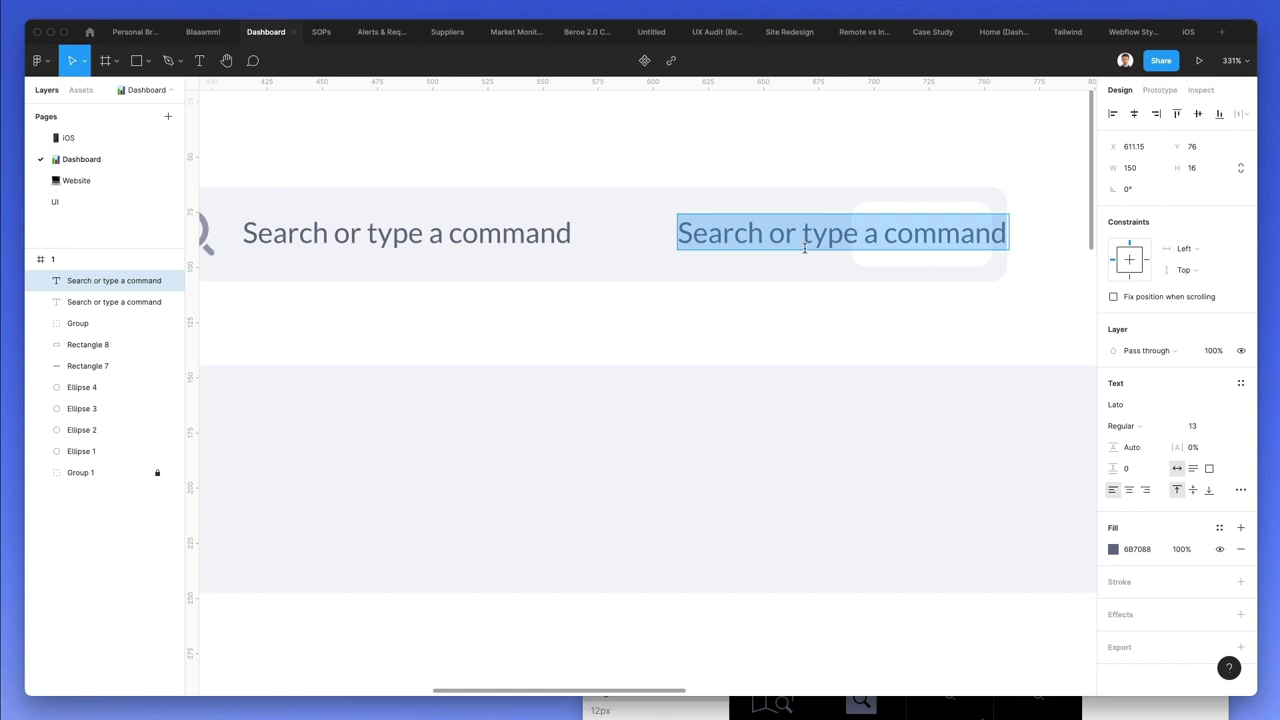
pyautogui.write('F')
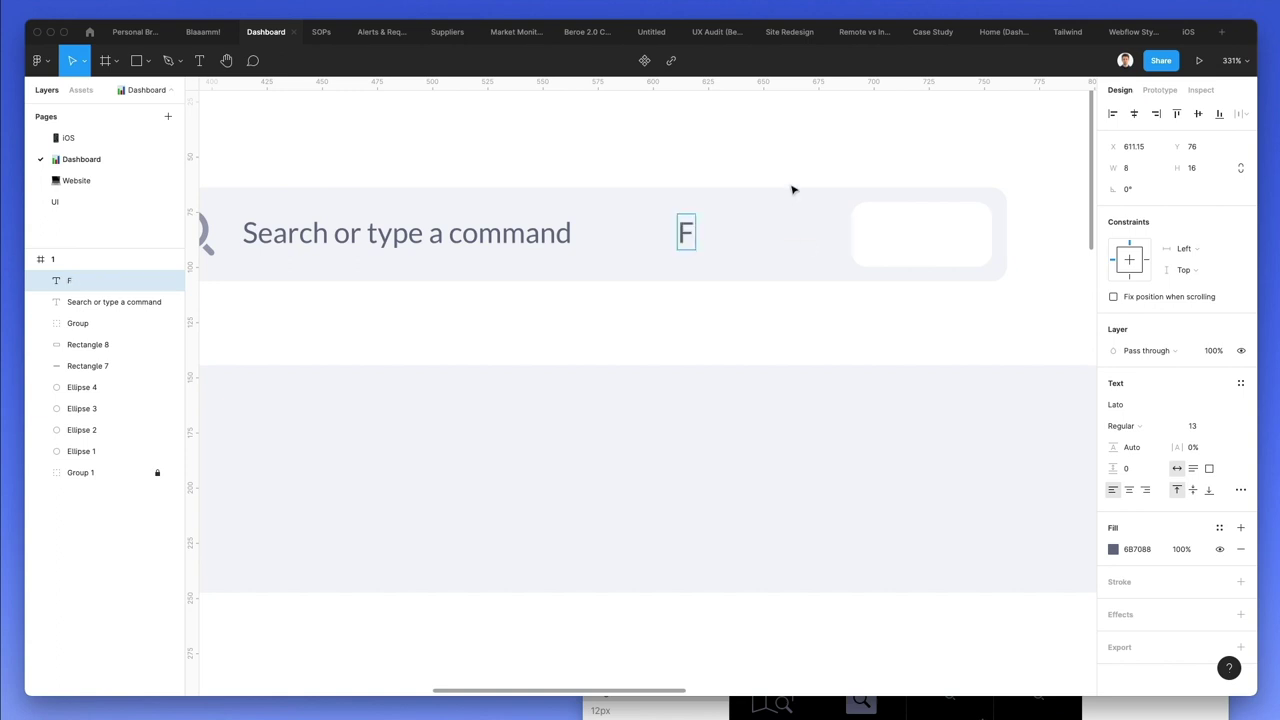
pyautogui.press('Escape')
pyautogui.moveTo(688, 243); pyautogui.dragTo(932, 243)
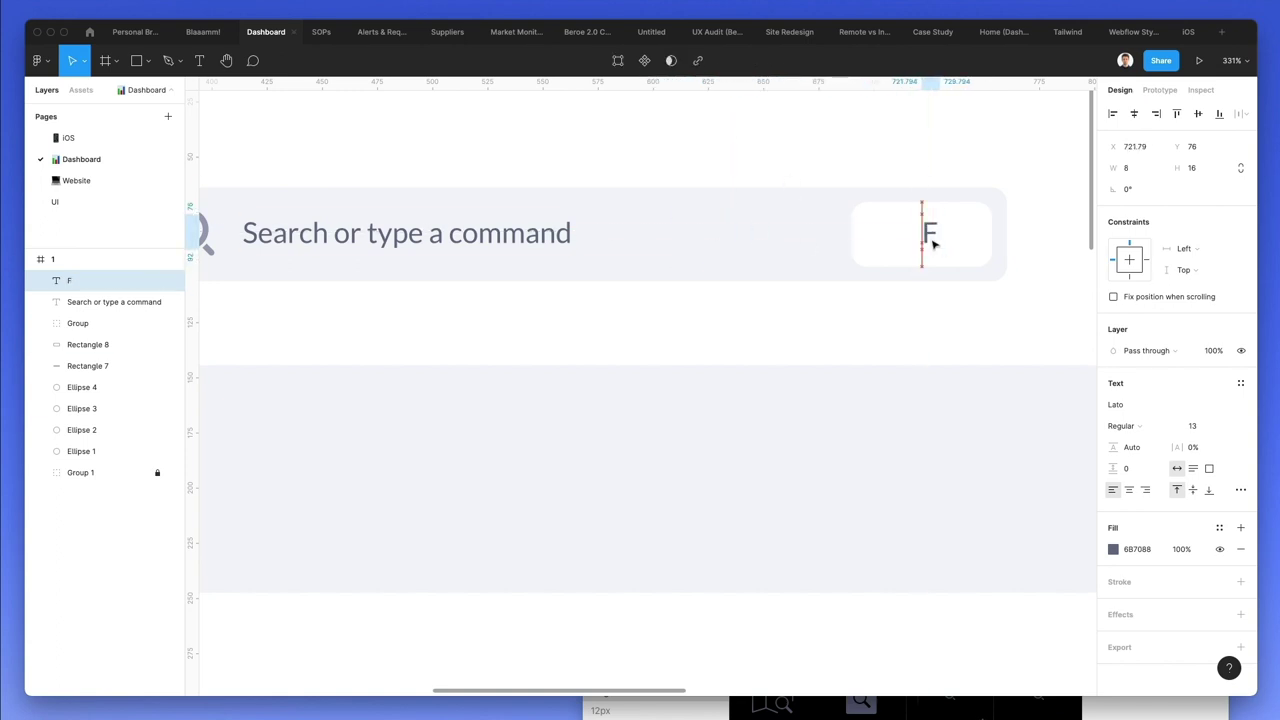
# - Switch to Nucleo, search the glyph icons for "command" and place the 48 px command glyph onto the search bar in Figma
pyautogui.click(845, 711)
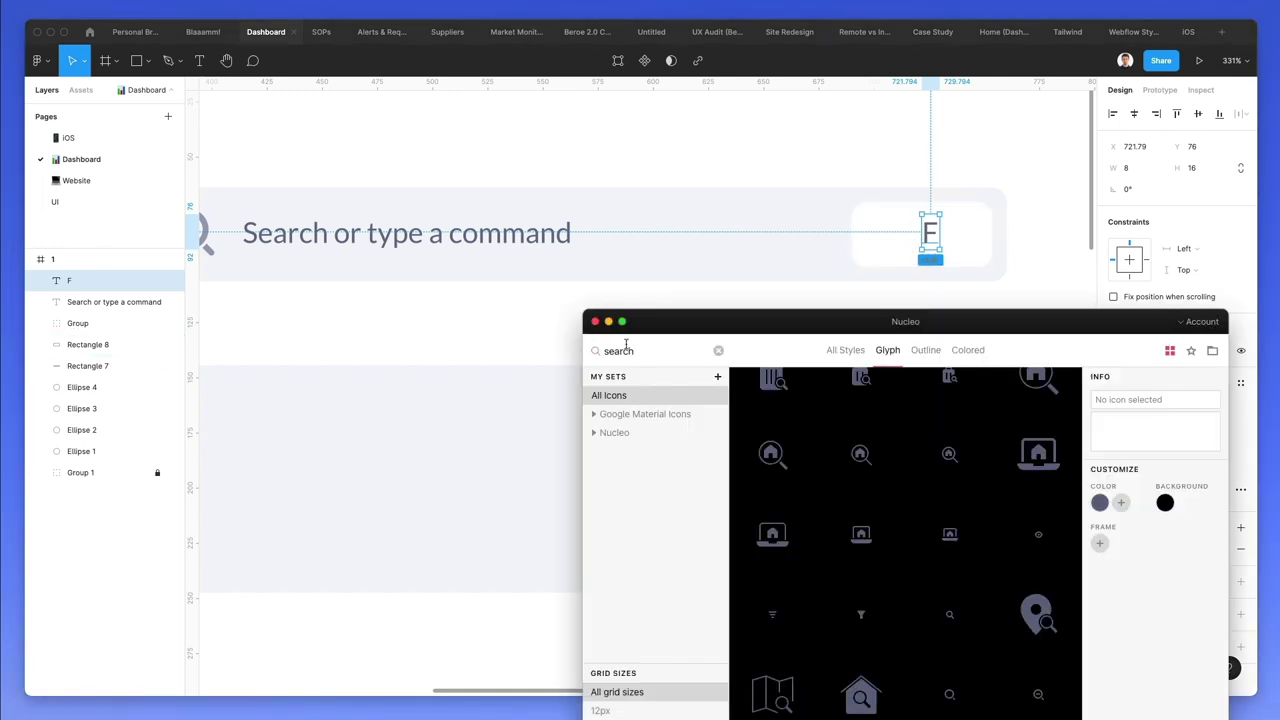
pyautogui.write('command')
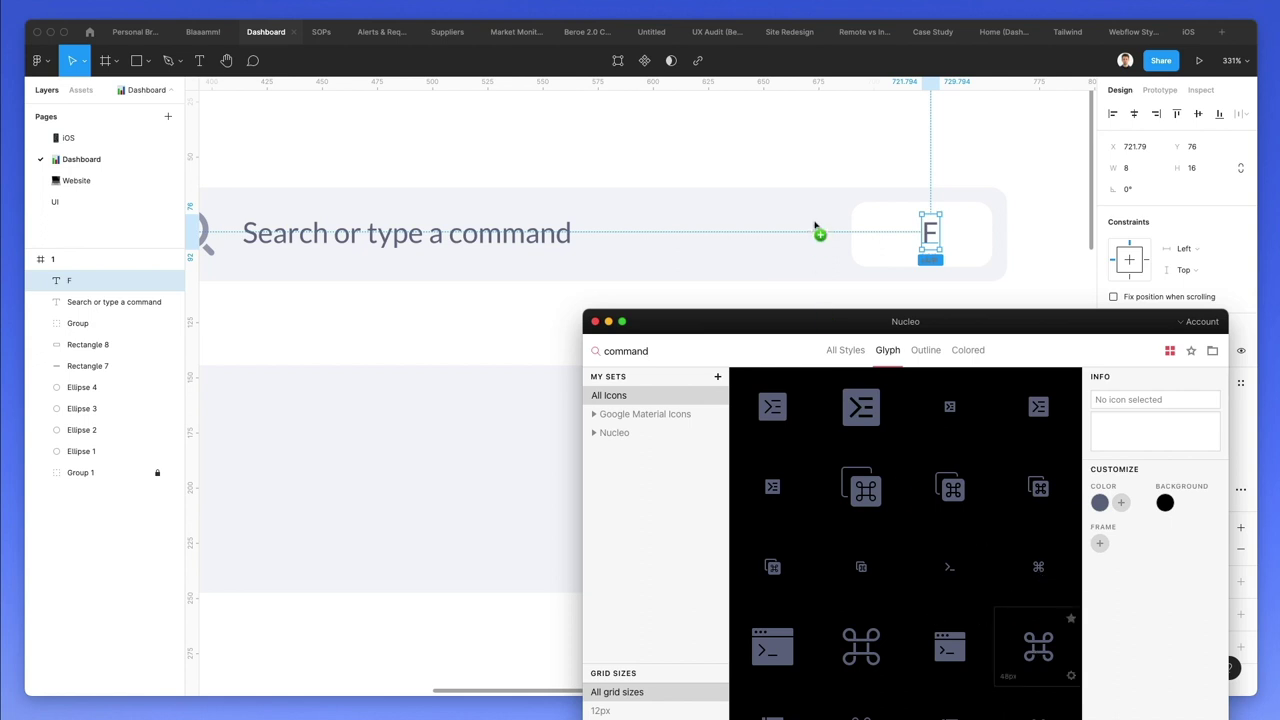
pyautogui.moveTo(875, 237); pyautogui.dragTo(878, 238)
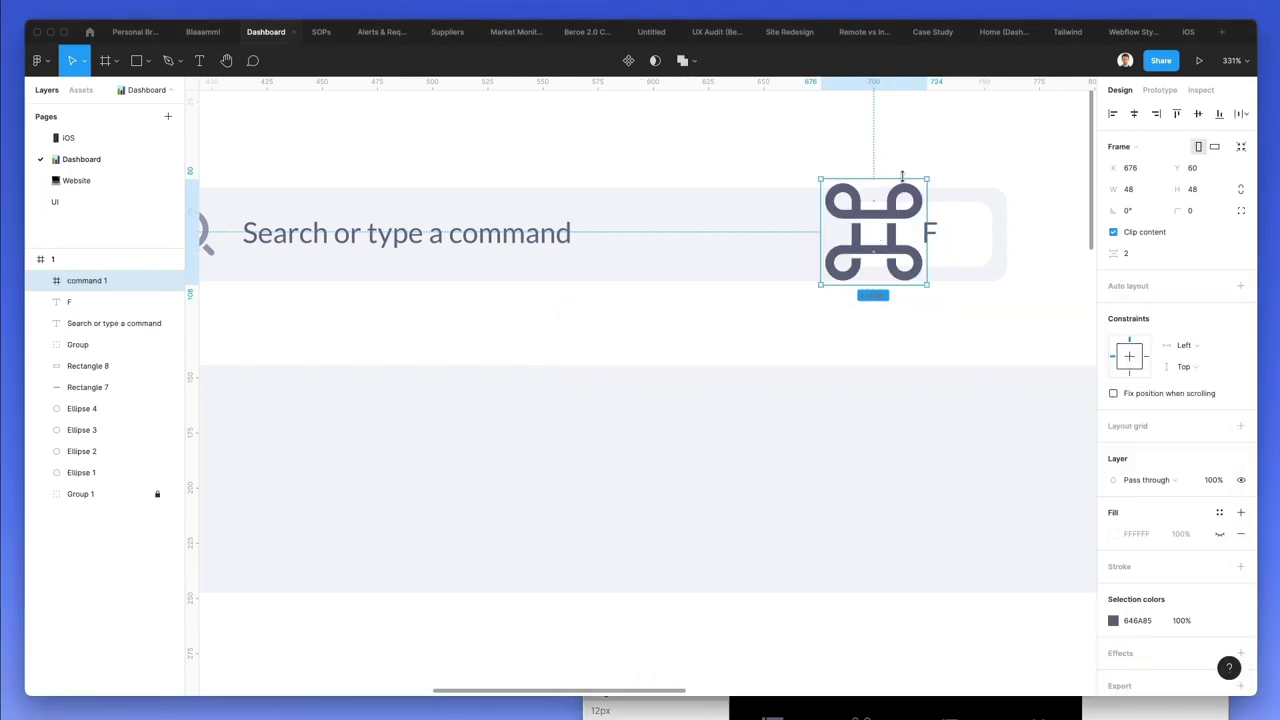
# - Ungroup the command icon, scale it down to about 12 × 12 and position it just before the letter F
pyautogui.press('super+shift+g')
pyautogui.moveTo(880, 185); pyautogui.dragTo(900, 235)
pyautogui.press('Down')
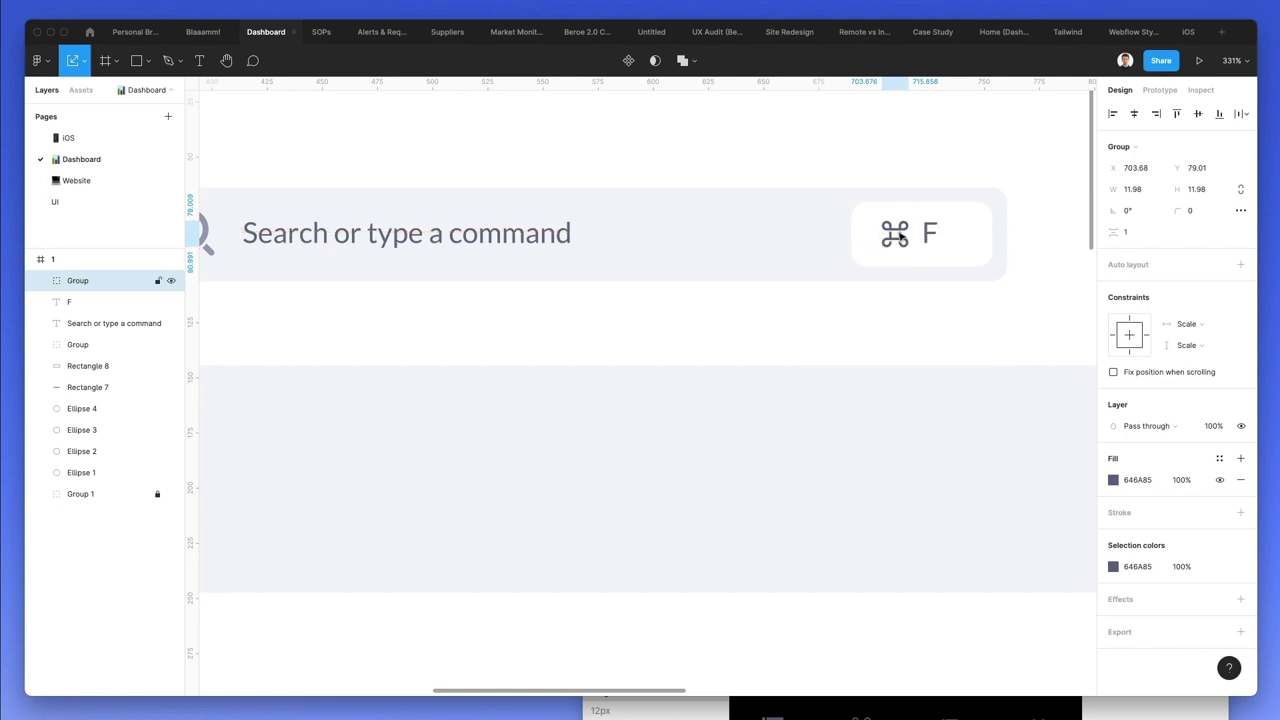
# - Recolour the command icon and the letter F in the shortcut badge to black 000000
pyautogui.keyDown('shift'); pyautogui.click(938, 236); pyautogui.keyUp('shift')
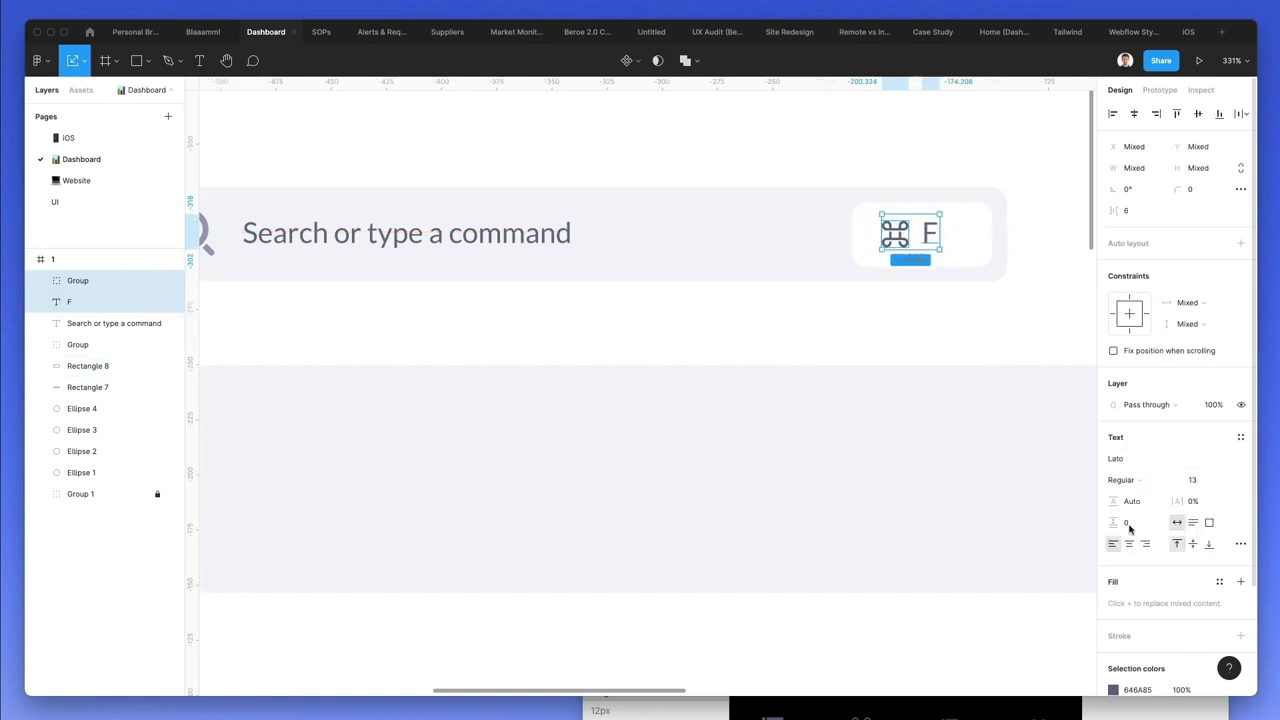
pyautogui.click(1116, 690)
pyautogui.write('000000')
pyautogui.press('Return')
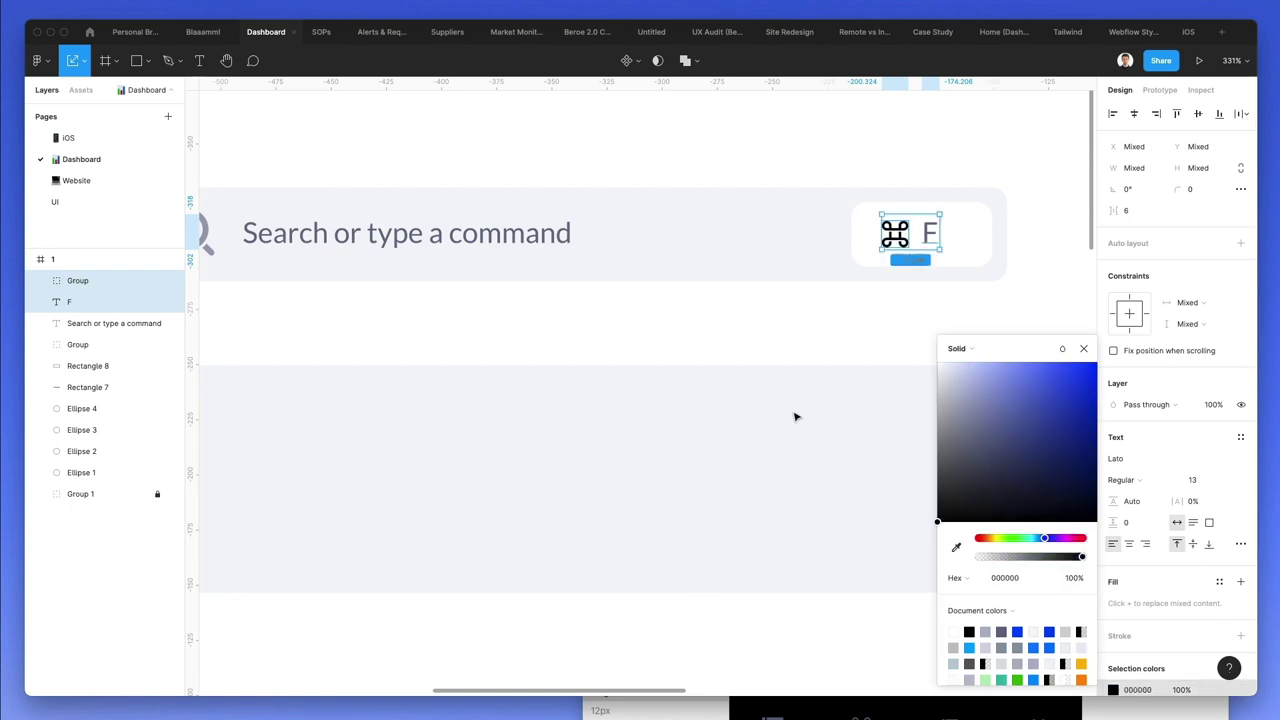
pyautogui.scroll(-3, 1171, 582)
pyautogui.click(1113, 580)
pyautogui.moveTo(979, 511); pyautogui.dragTo(797, 600)
pyautogui.click(808, 337)
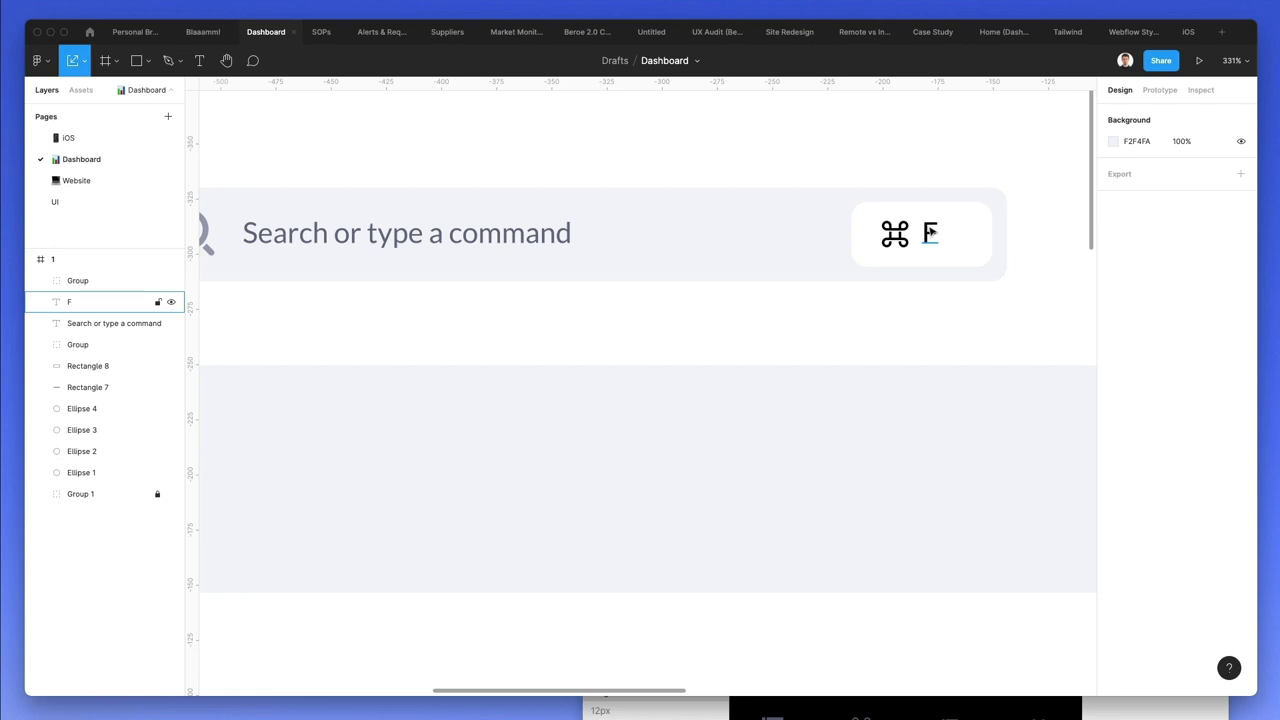
# - Shift the command icon and F toward the badge's left edge and narrow the white rectangle to fit around them
pyautogui.click(930, 233)
pyautogui.moveTo(930, 233); pyautogui.dragTo(897, 236)
pyautogui.keyDown('shift'); pyautogui.click(908, 234); pyautogui.keyUp('shift')
pyautogui.click(987, 237)
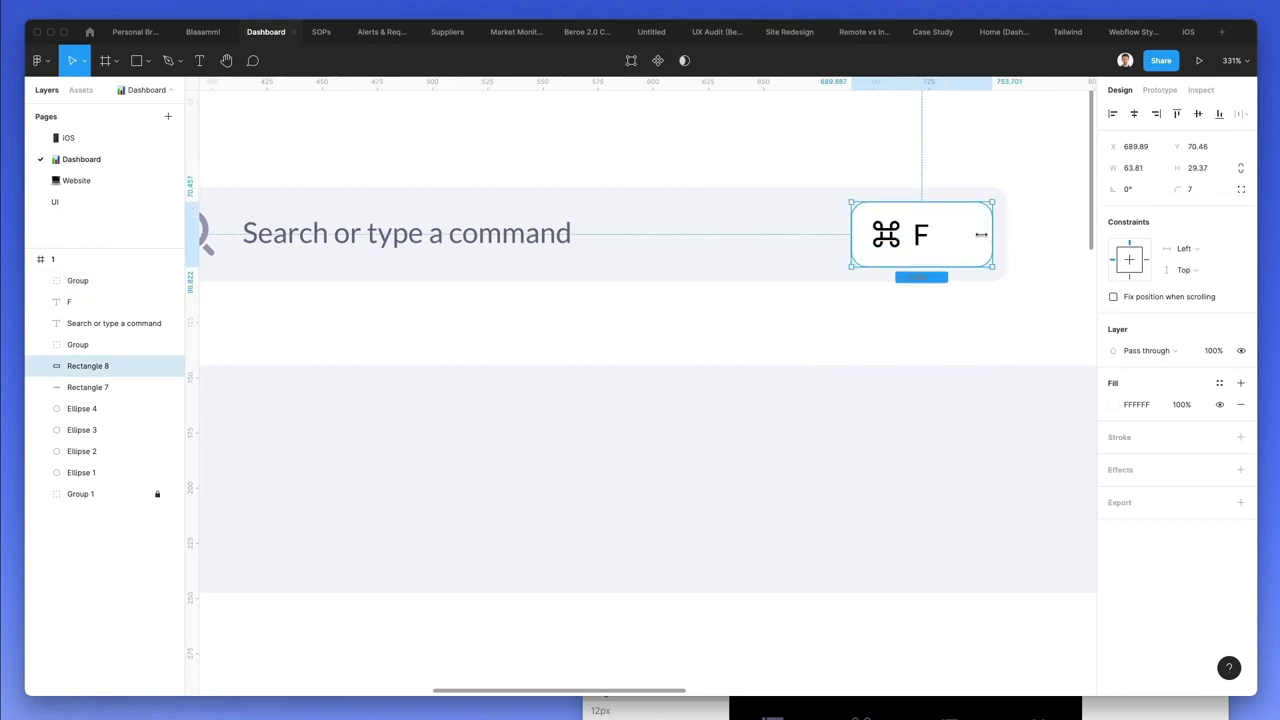
pyautogui.moveTo(981, 234); pyautogui.dragTo(948, 235)
# - Set the letter F to Bold and nudge it to X 716.79, Y 77
pyautogui.click(921, 238)
pyautogui.click(1146, 428)
pyautogui.click(1057, 440)
pyautogui.press('Up')
pyautogui.press('Left')
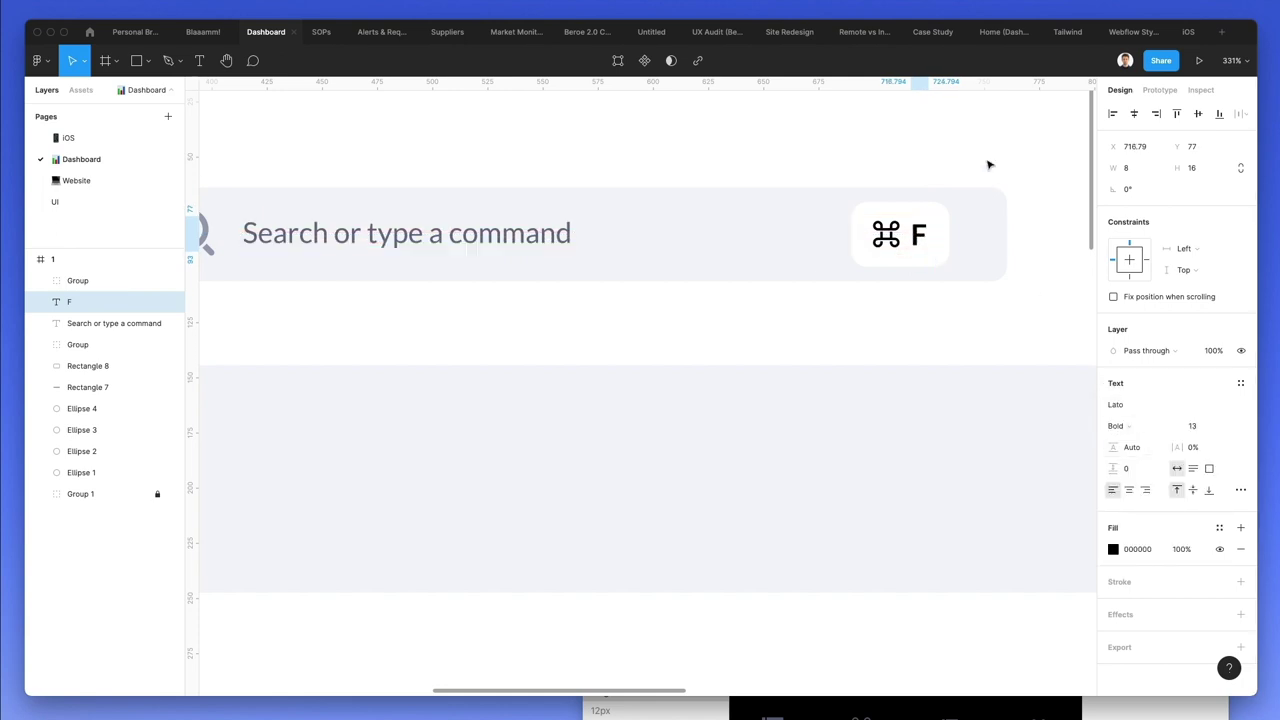
# - Move the command icon, F and white badge rectangle together to the search bar's right end
pyautogui.scroll(-3, 987, 162)
pyautogui.moveTo(1021, 173); pyautogui.dragTo(903, 231)
pyautogui.keyDown('shift'); pyautogui.click(886, 206); pyautogui.keyUp('shift')
pyautogui.hotkey('shift', 'Right')
pyautogui.hotkey('shift', 'Right')
pyautogui.press('Left')
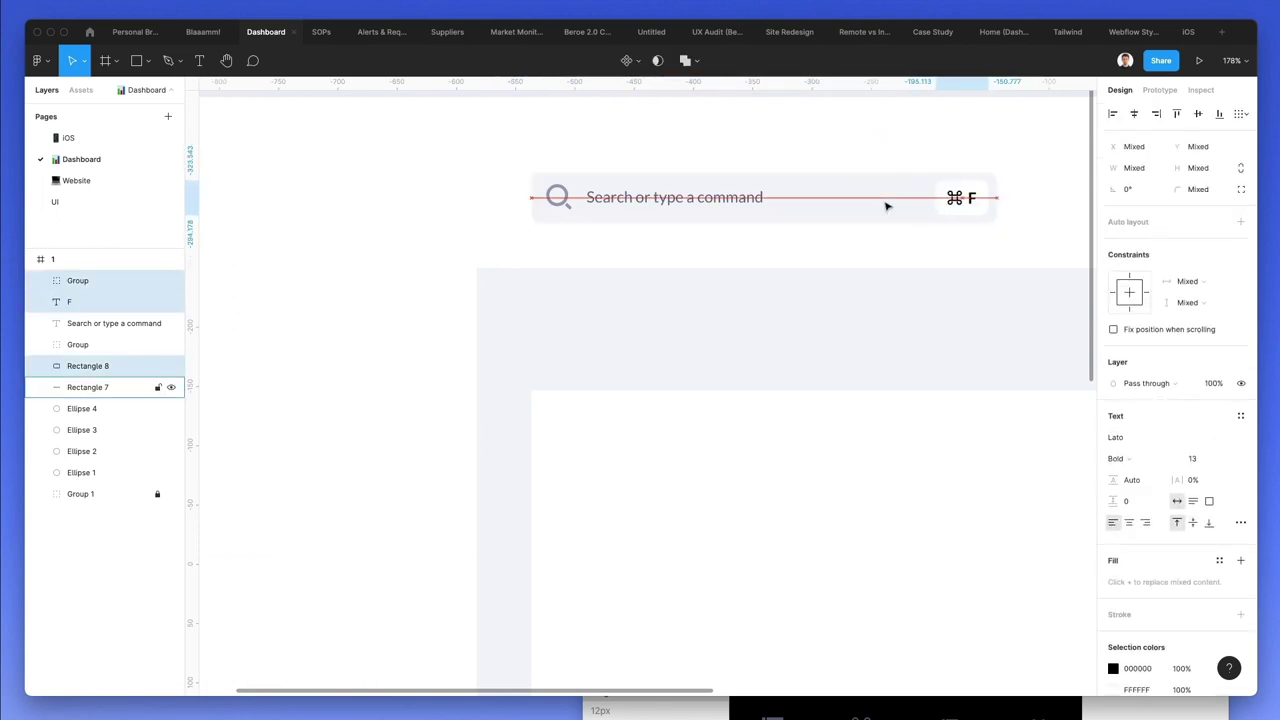
pyautogui.click(947, 161)
pyautogui.scroll(-3, 950, 163)
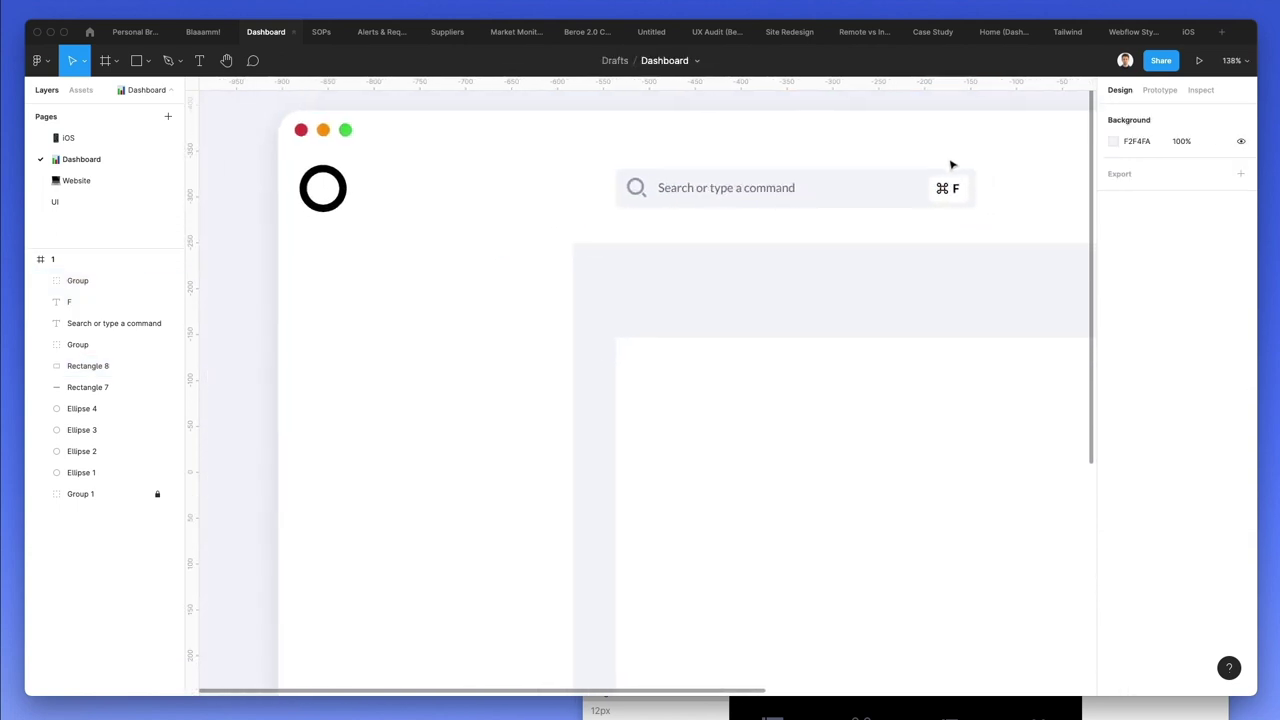
# - Duplicate the search bar's rectangle and placeholder text and place the copies farther right in the header, on the same row
pyautogui.hscroll(3, 951, 164)
pyautogui.hscroll(9, 951, 164)
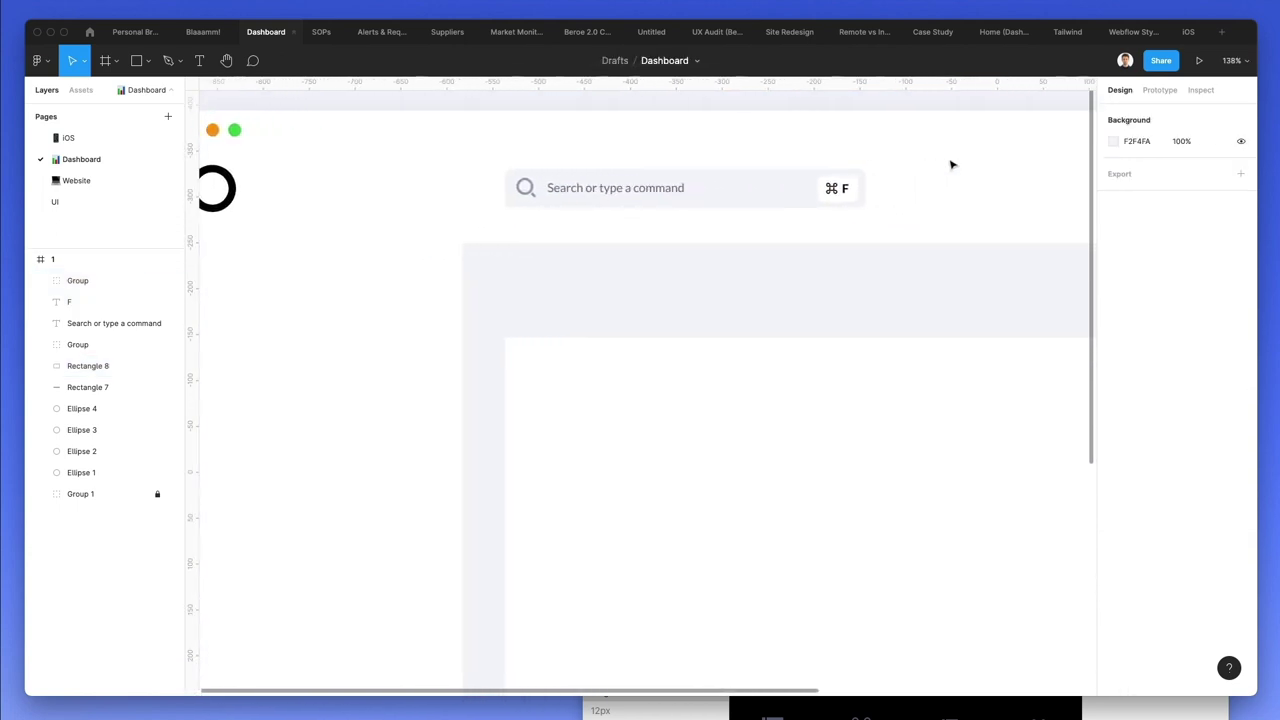
pyautogui.click(518, 200)
pyautogui.keyDown('shift'); pyautogui.click(626, 200); pyautogui.keyUp('shift')
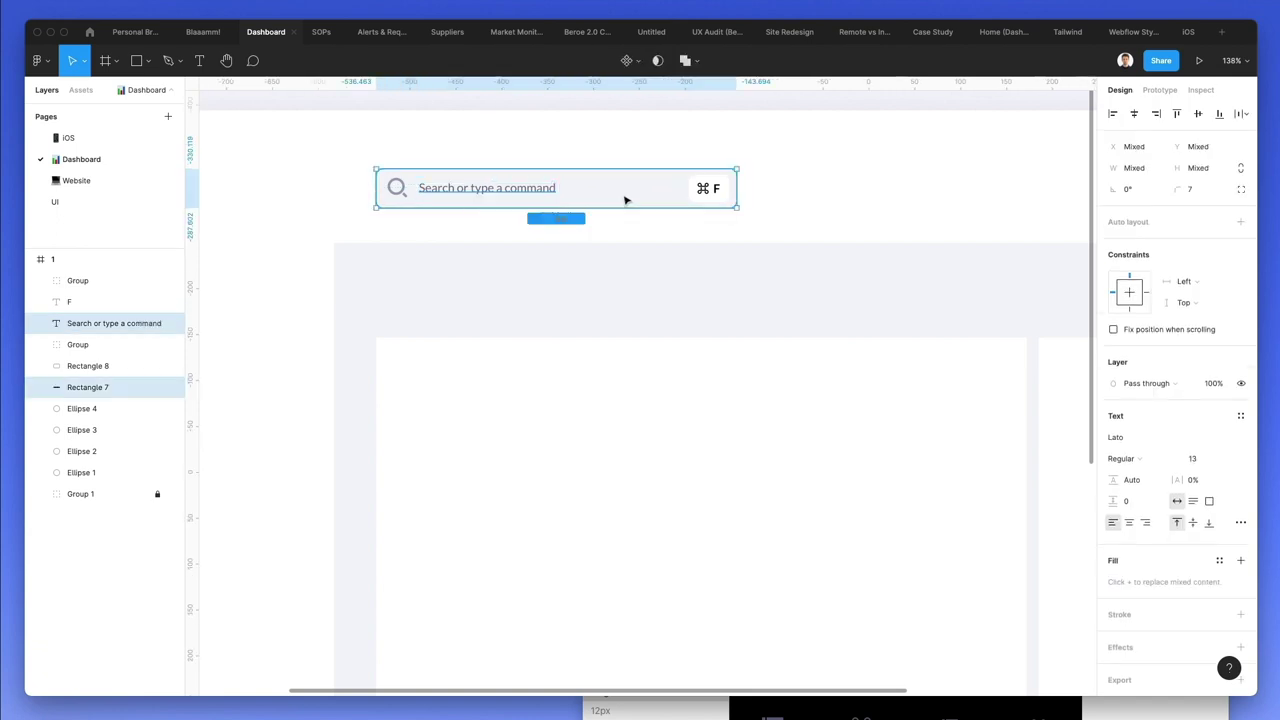
pyautogui.moveTo(509, 200); pyautogui.dragTo(972, 203)
pyautogui.hscroll(20, 972, 203)
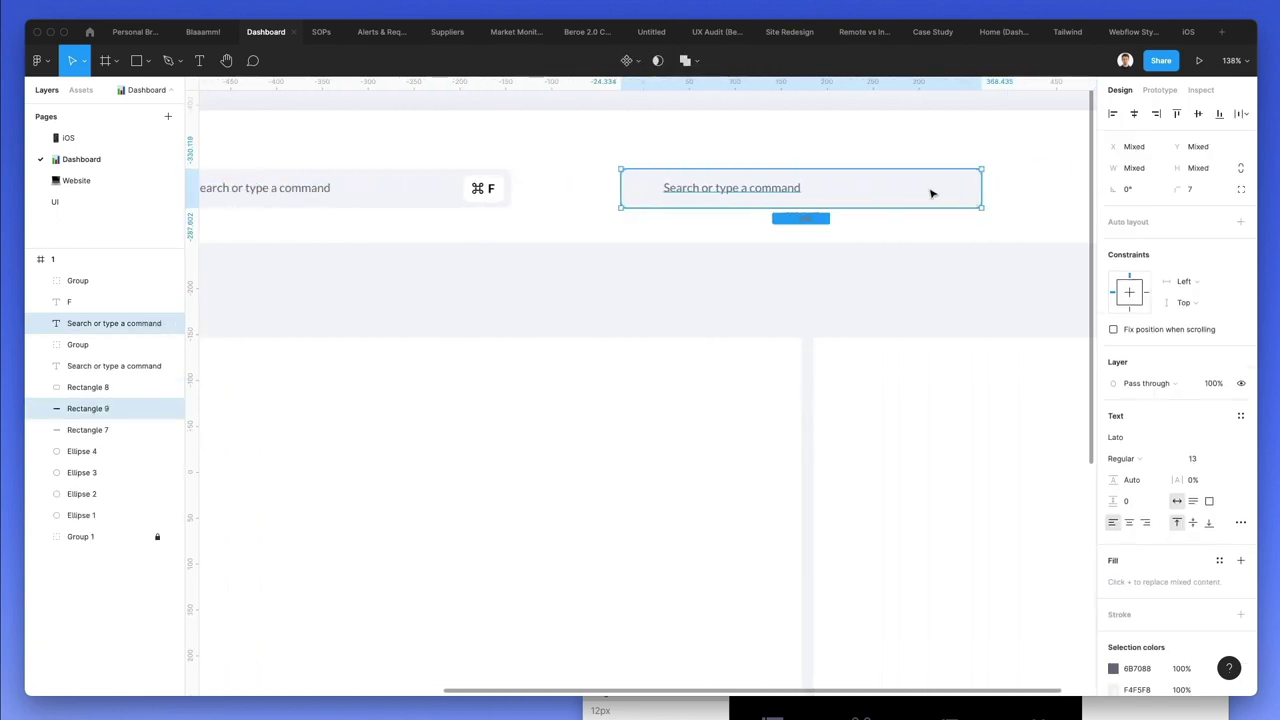
# - Change the copied placeholder text to "Create" and narrow the copied rectangle to about 100 wide
pyautogui.doubleClick(533, 190)
pyautogui.write('Create')
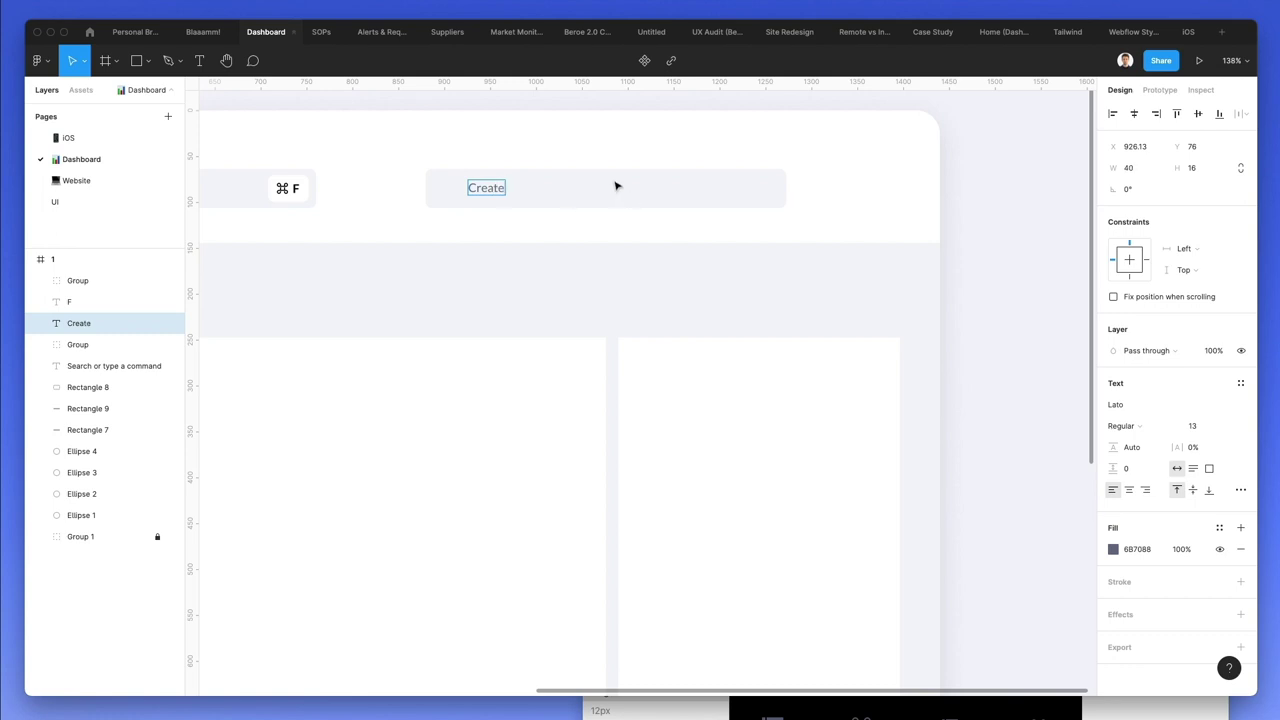
pyautogui.click(615, 186)
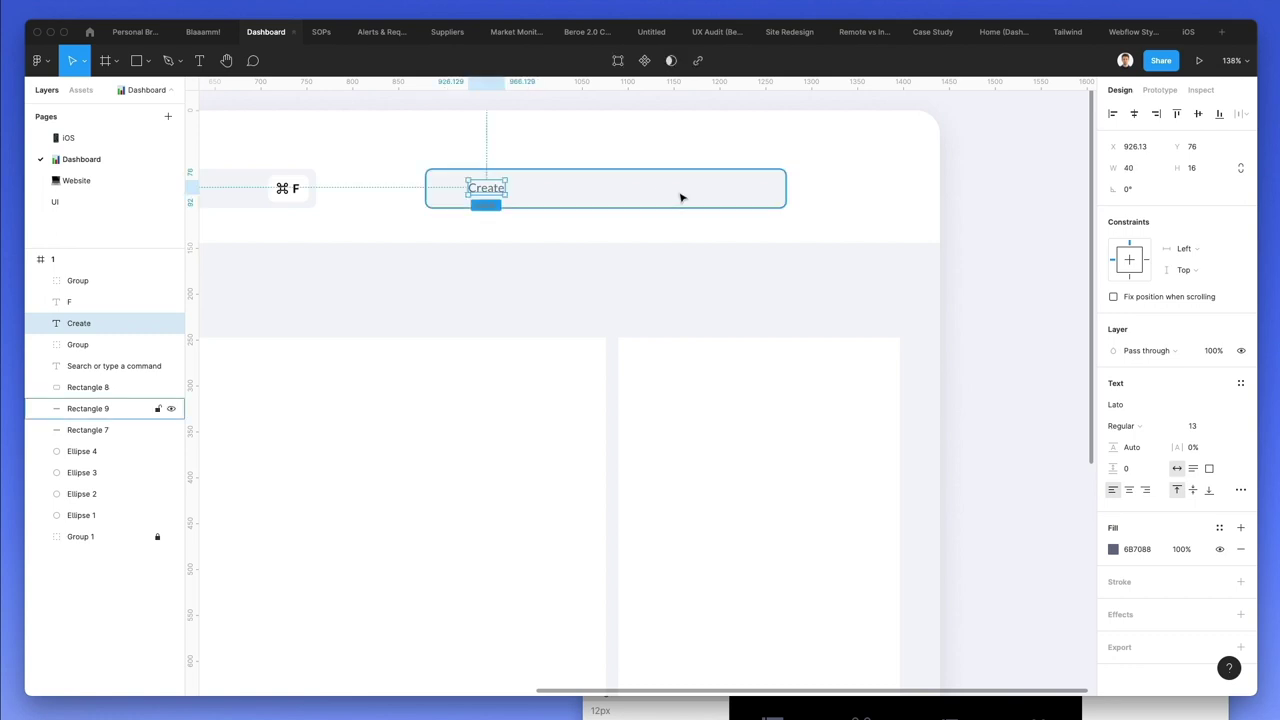
pyautogui.moveTo(786, 195); pyautogui.dragTo(521, 198)
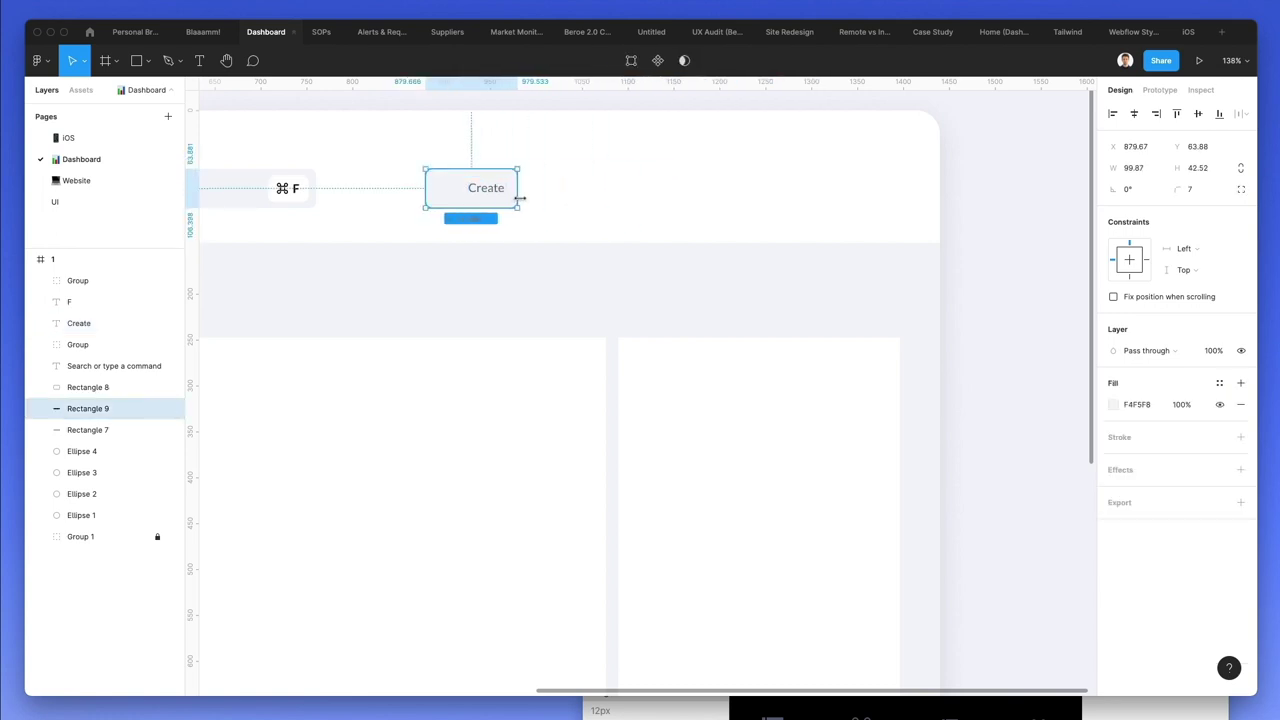
pyautogui.click(537, 160)
# - Fill the rectangle behind the Create text with blue 0075FF
pyautogui.scroll(5, 449, 160)
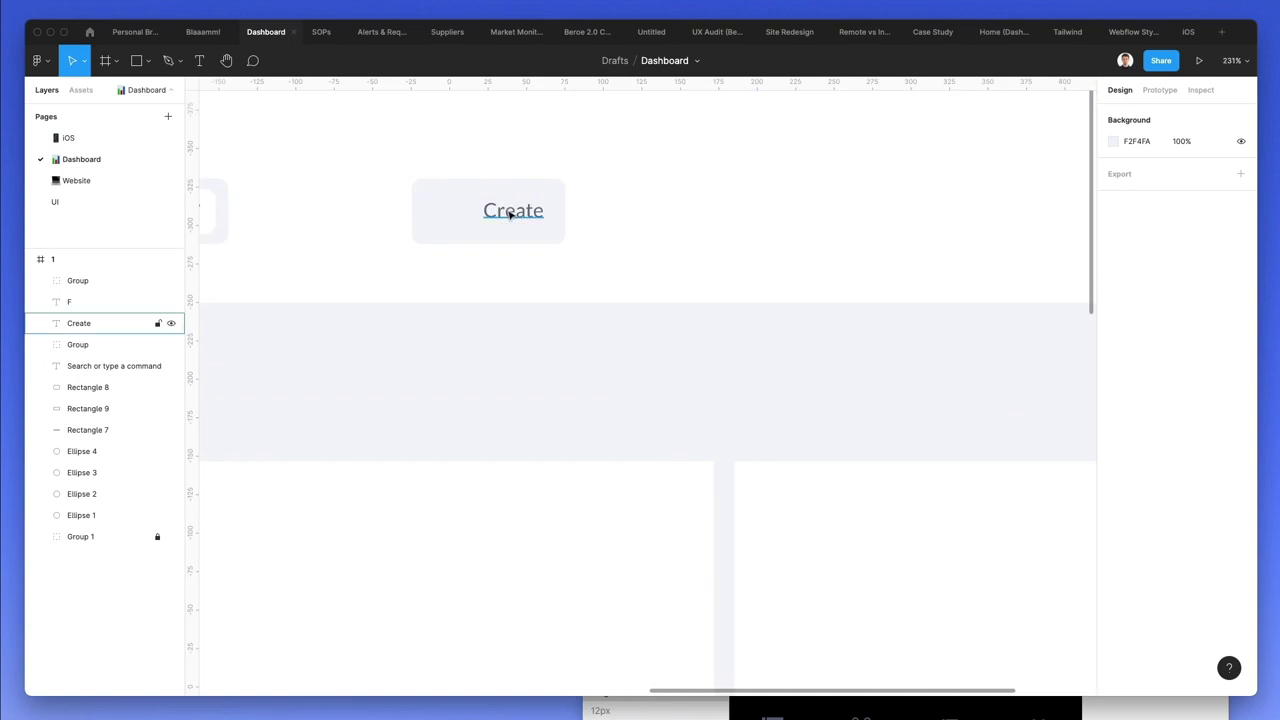
pyautogui.click(502, 193)
pyautogui.scroll(-1, 505, 194)
pyautogui.click(1115, 404)
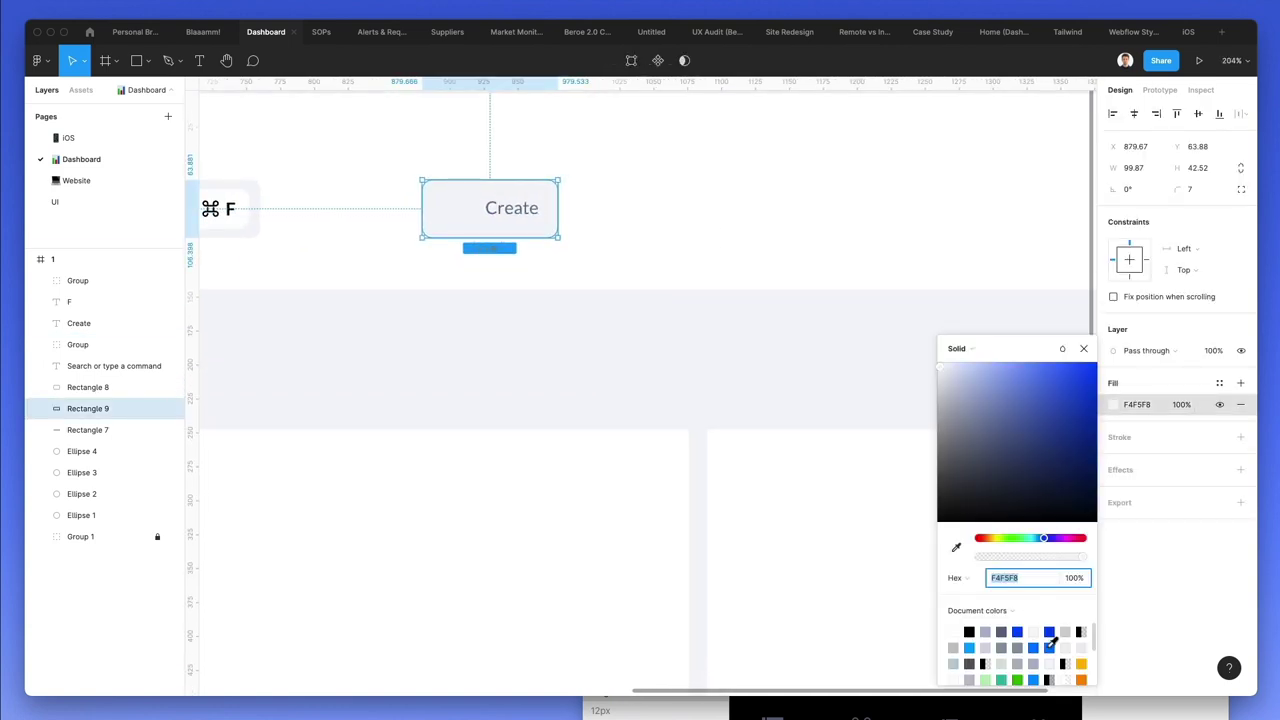
pyautogui.click(1050, 636)
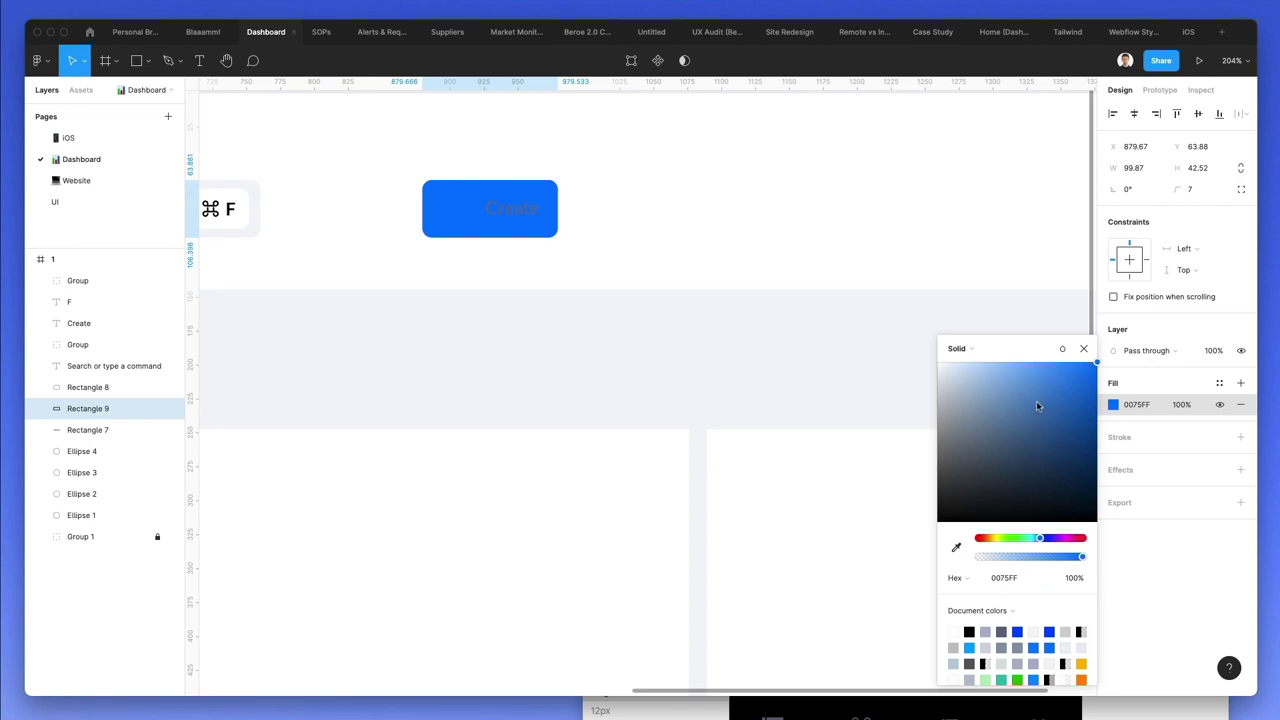
# - Colour the Create text white FFFFFF and set its weight to Bold
pyautogui.click(521, 207)
pyautogui.press('i')
pyautogui.click(1033, 141)
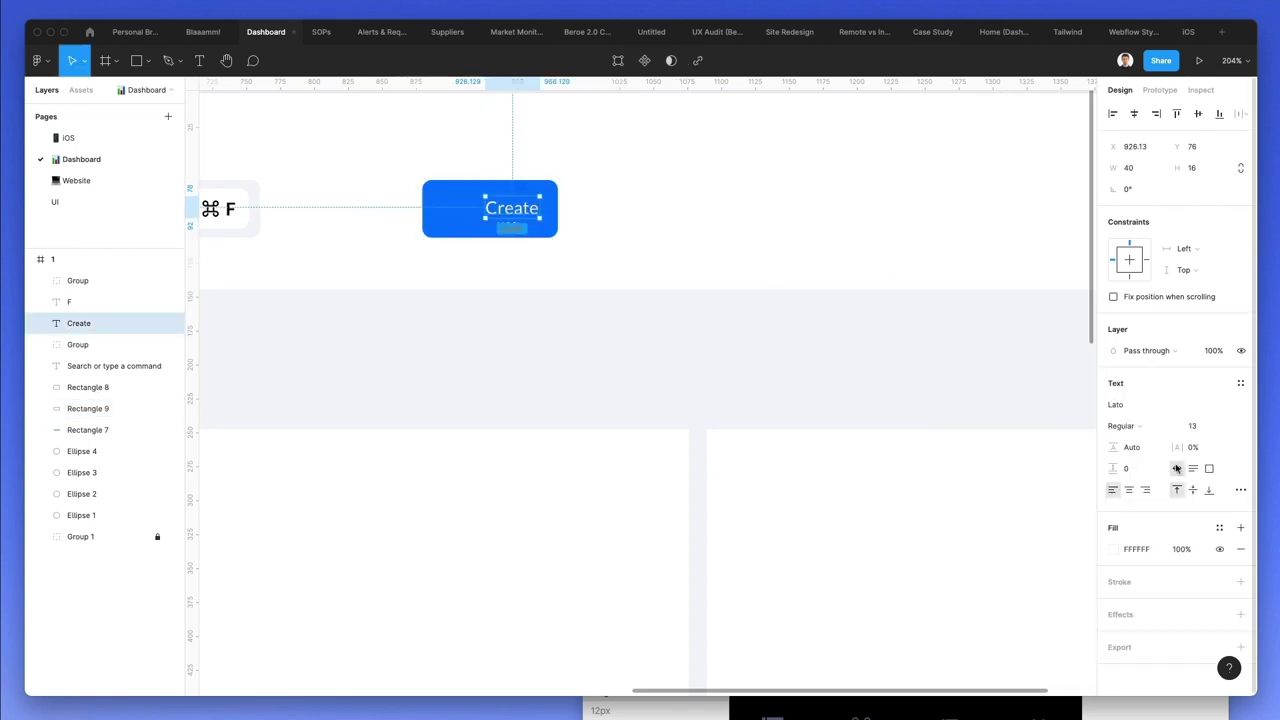
pyautogui.click(1140, 427)
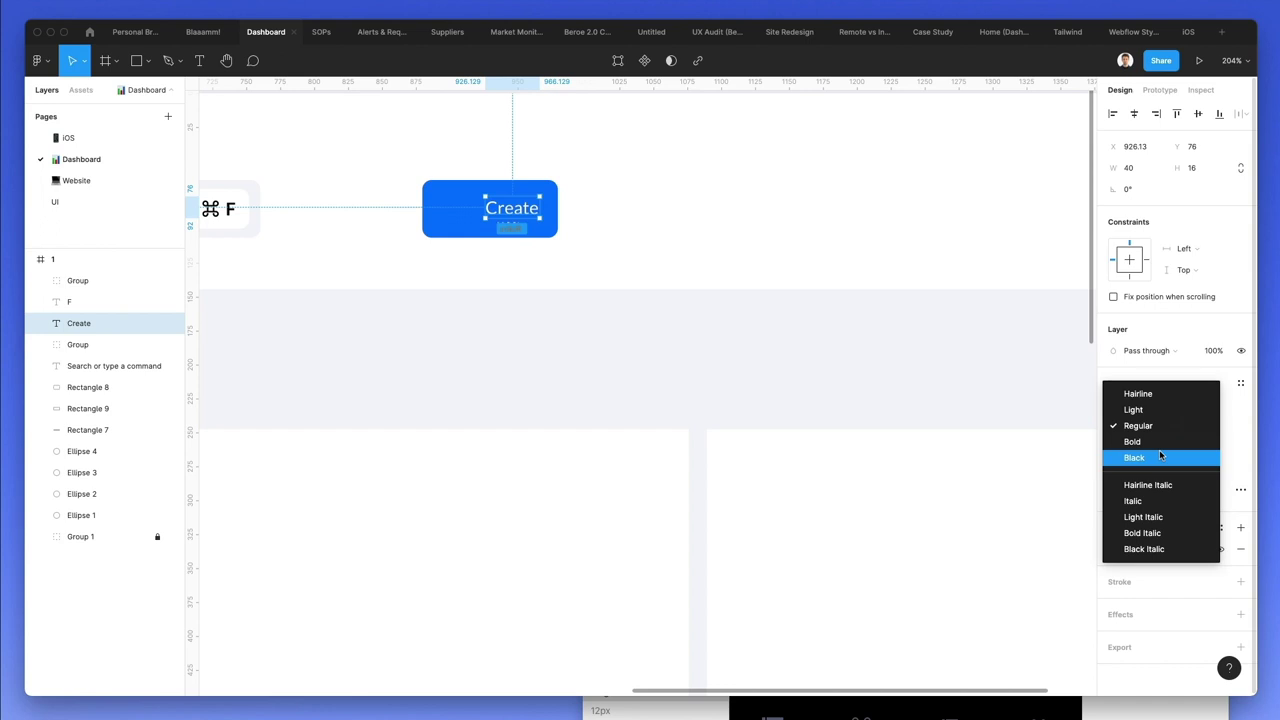
pyautogui.click(1140, 454)
pyautogui.click(1132, 428)
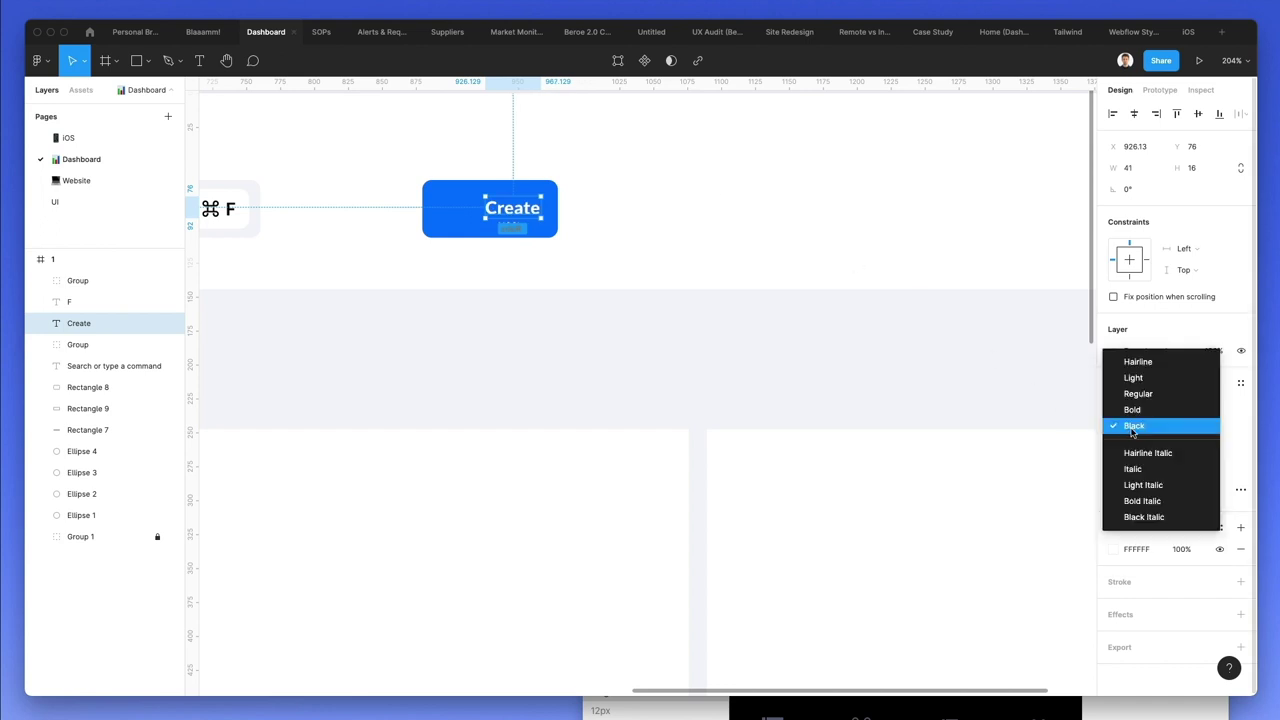
pyautogui.click(1153, 418)
pyautogui.click(600, 189)
# - Duplicate the Create text to the left within the blue button and change the copy to "+"
pyautogui.click(517, 212)
pyautogui.moveTo(516, 214); pyautogui.dragTo(459, 214)
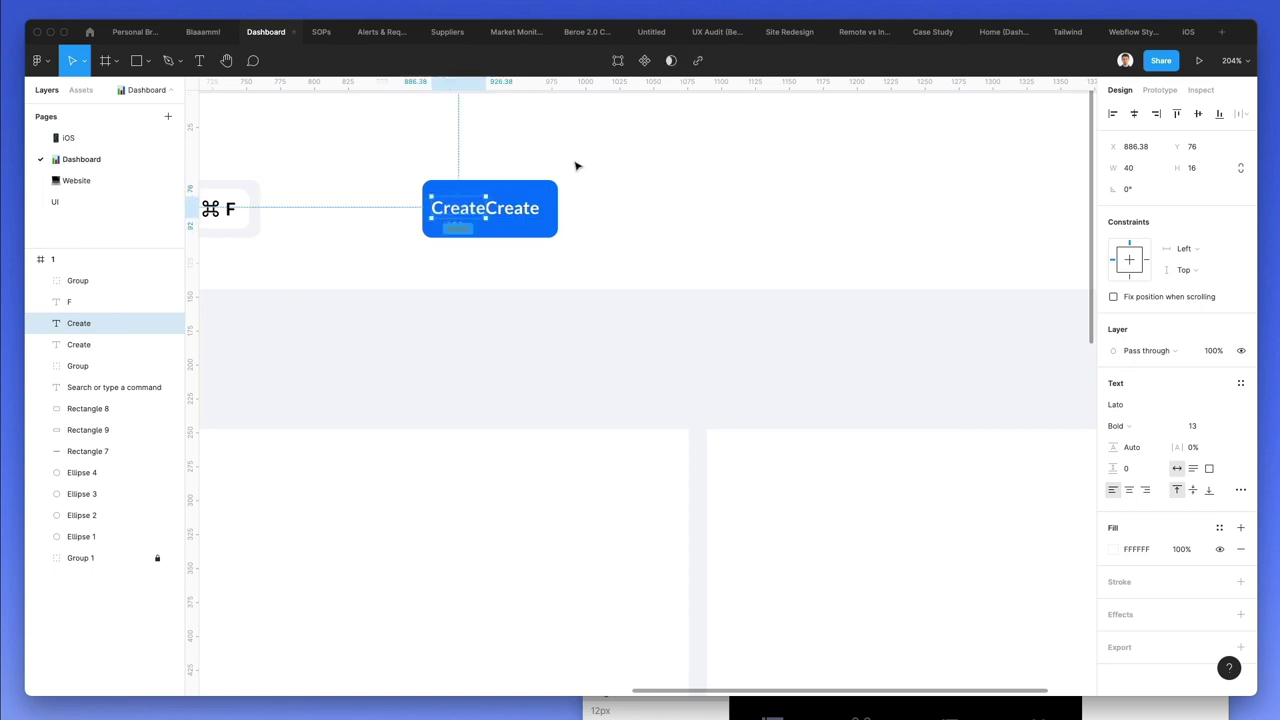
pyautogui.press('Return')
pyautogui.write('+')
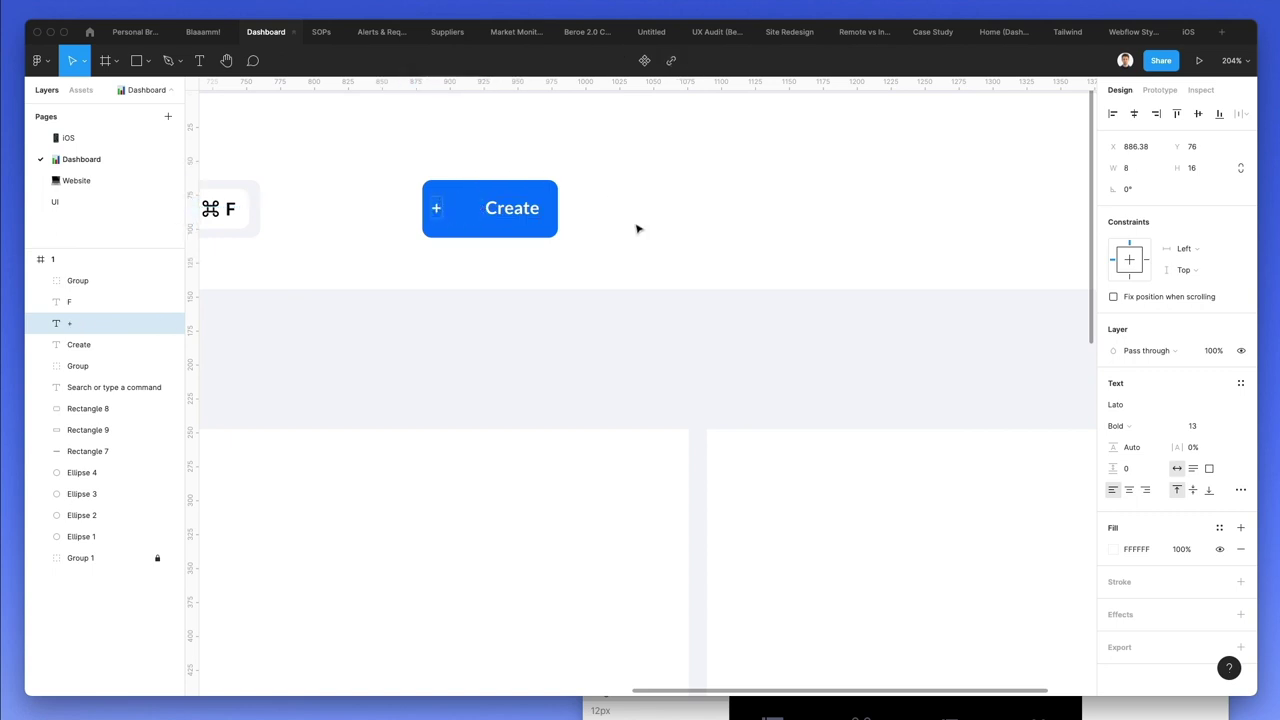
# - Convert the plus text to a vector shape with Outline stroke
pyautogui.scroll(3, 435, 206)
pyautogui.rightClick(443, 218)
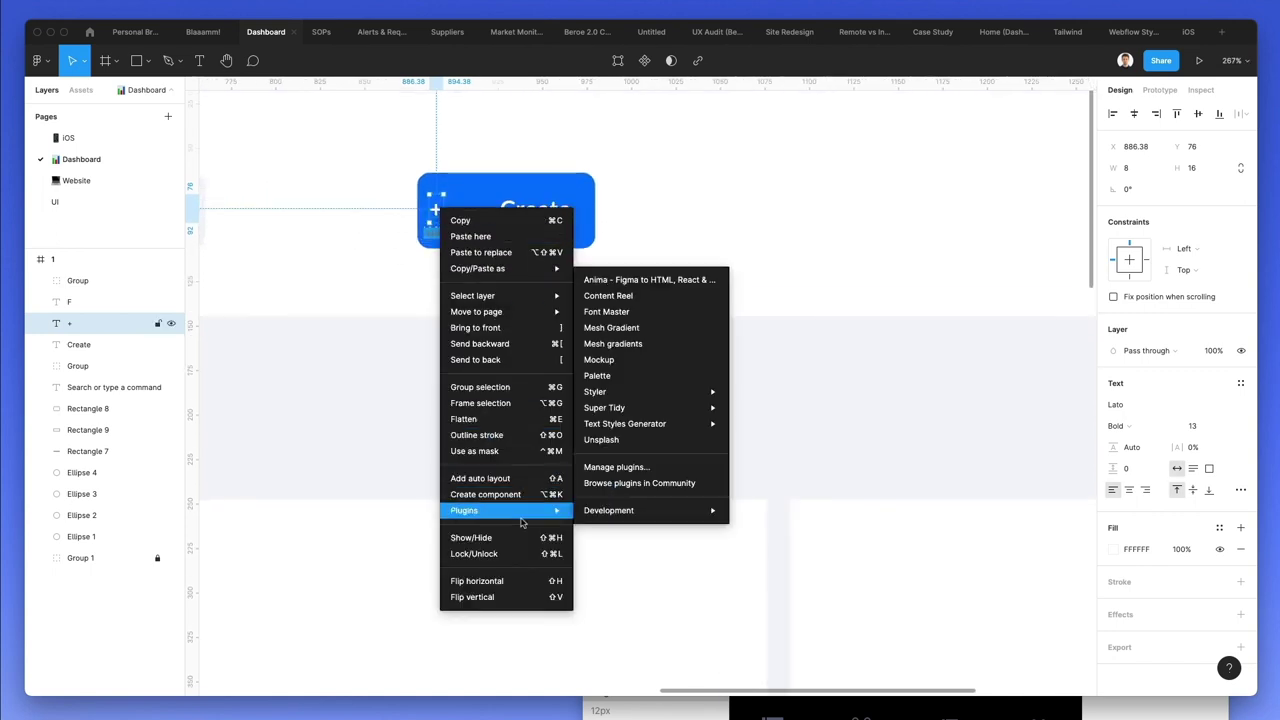
pyautogui.click(324, 336)
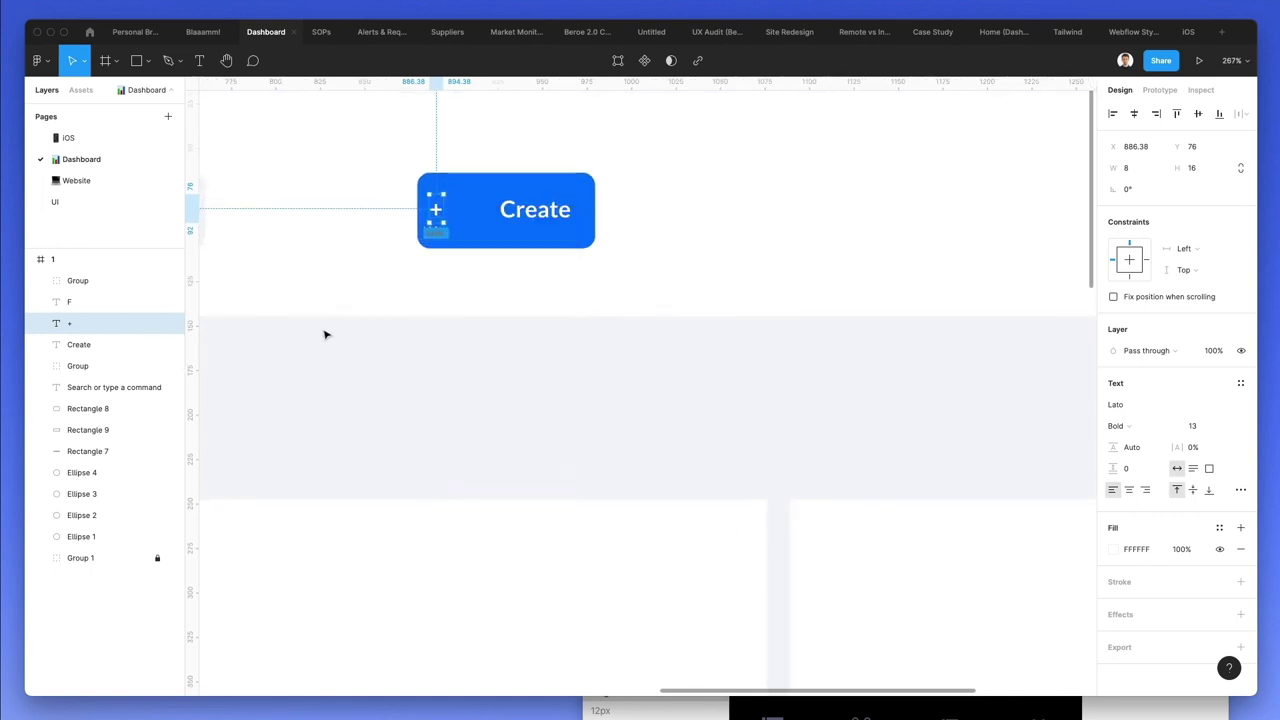
pyautogui.click(37, 60)
pyautogui.click(75, 90)
pyautogui.write('conv')
pyautogui.press('BackSpace')
pyautogui.press('BackSpace')
pyautogui.press('BackSpace')
pyautogui.press('BackSpace')
pyautogui.write('outl')
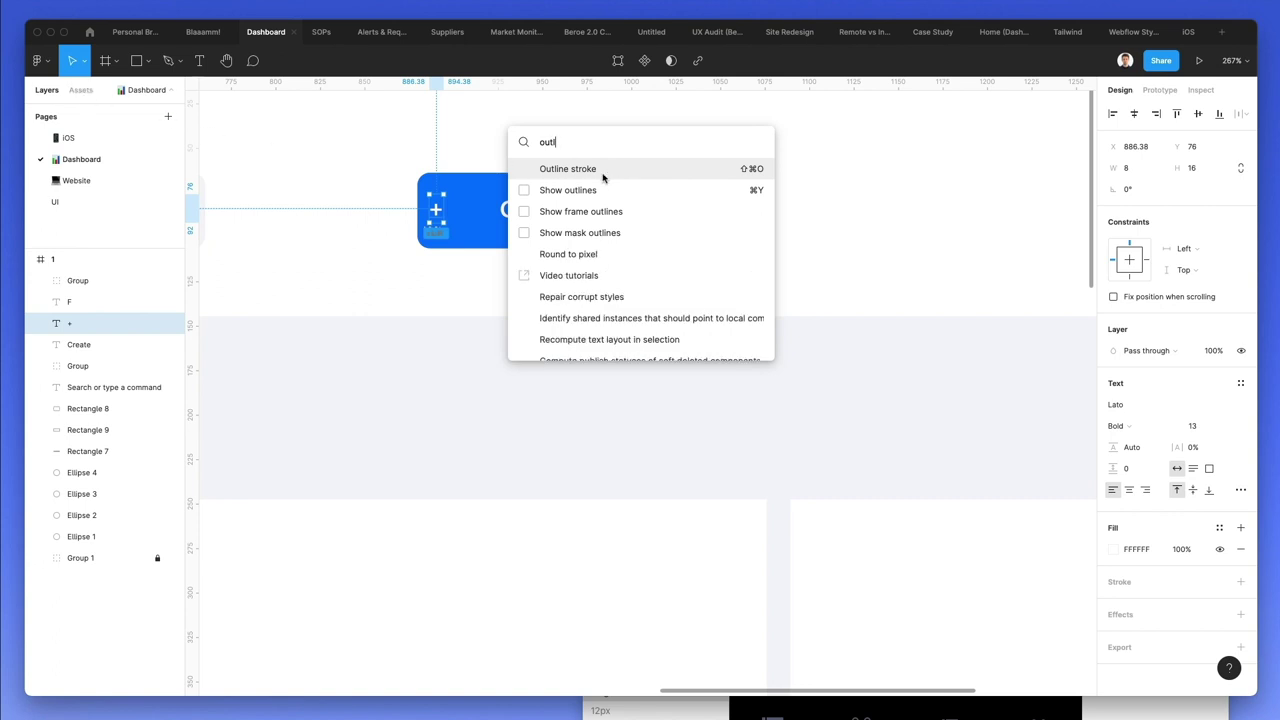
pyautogui.click(603, 177)
# - Enlarge the plus to about 14 × 14 beside the Create text and narrow the blue button from its left side to about 84 wide
pyautogui.scroll(5, 440, 212)
pyautogui.moveTo(447, 214); pyautogui.dragTo(626, 216)
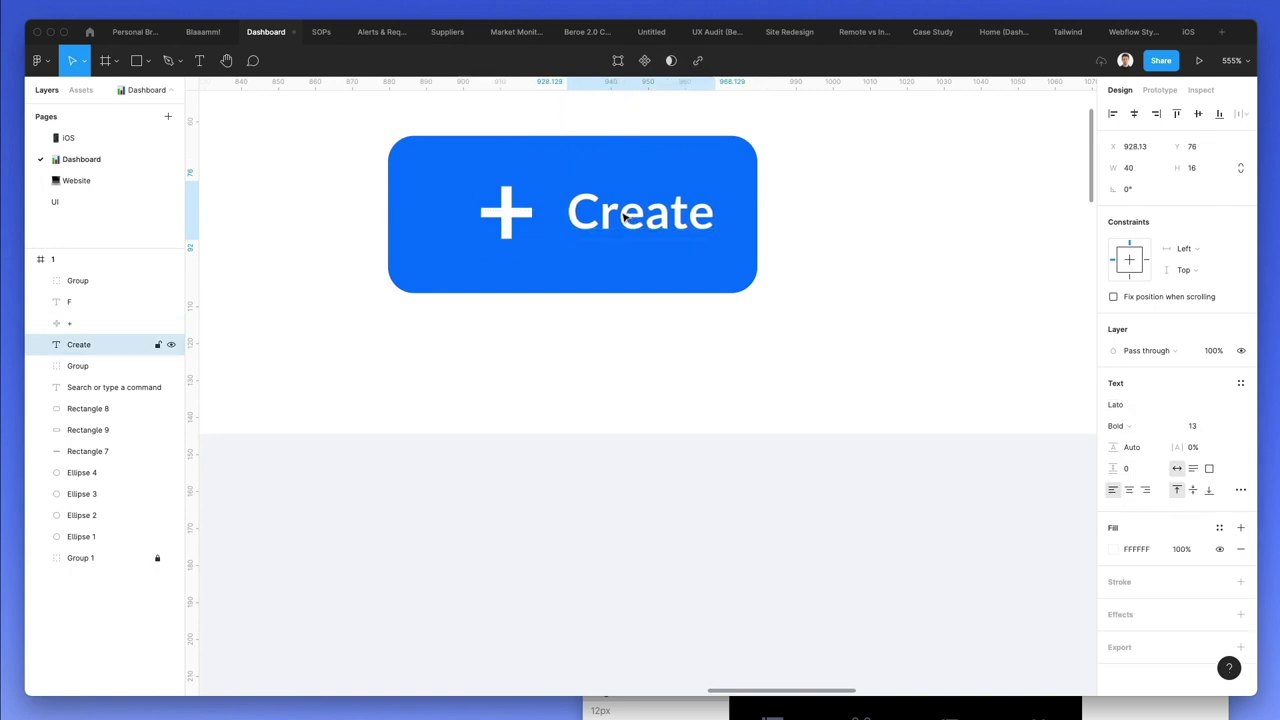
pyautogui.click(473, 164)
pyautogui.moveTo(390, 207); pyautogui.dragTo(455, 204)
# - Widen the blue button leftward to about 88 wide and nudge the plus to X 903.82
pyautogui.click(507, 214)
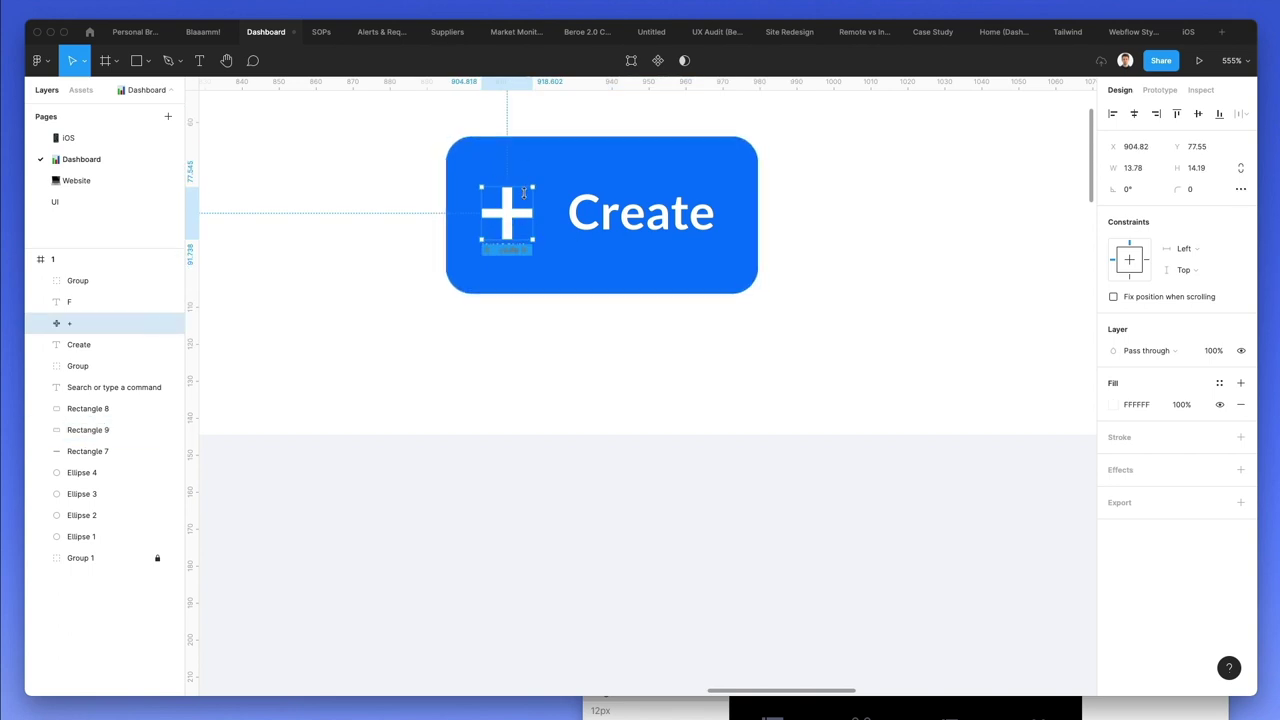
pyautogui.scroll(5, 488, 243)
pyautogui.scroll(-5, 490, 245)
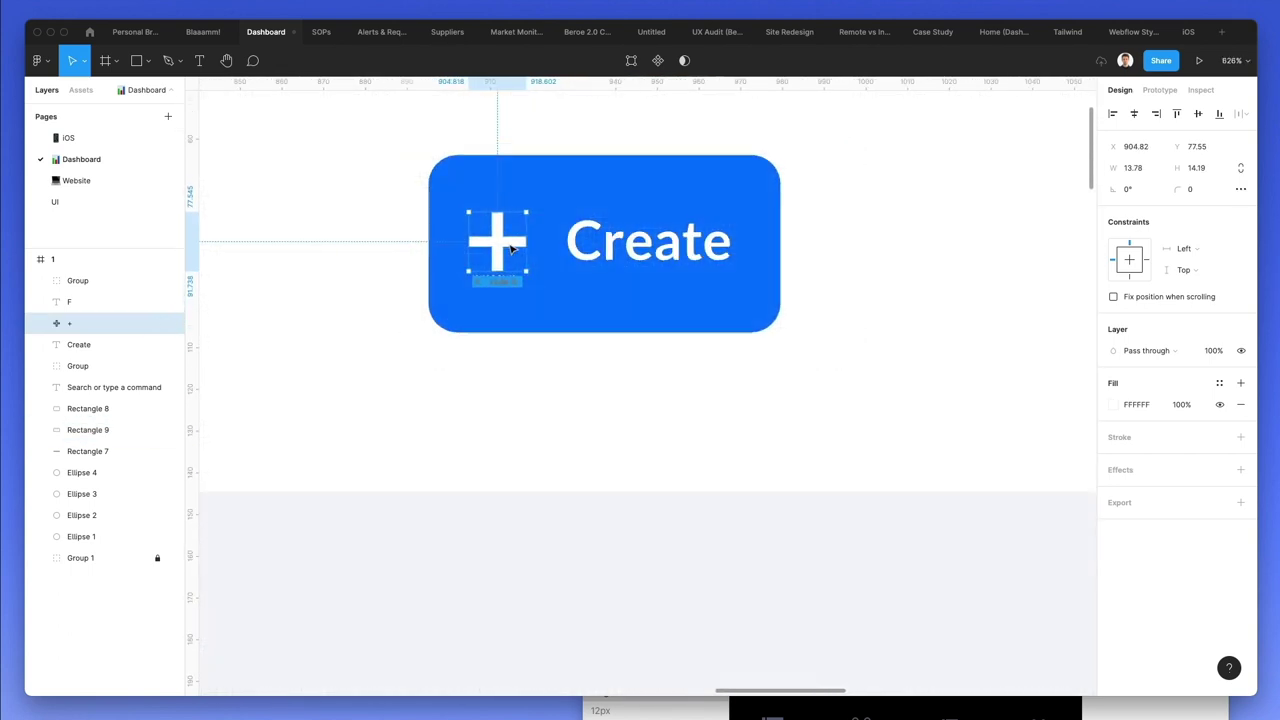
pyautogui.scroll(-2, 505, 256)
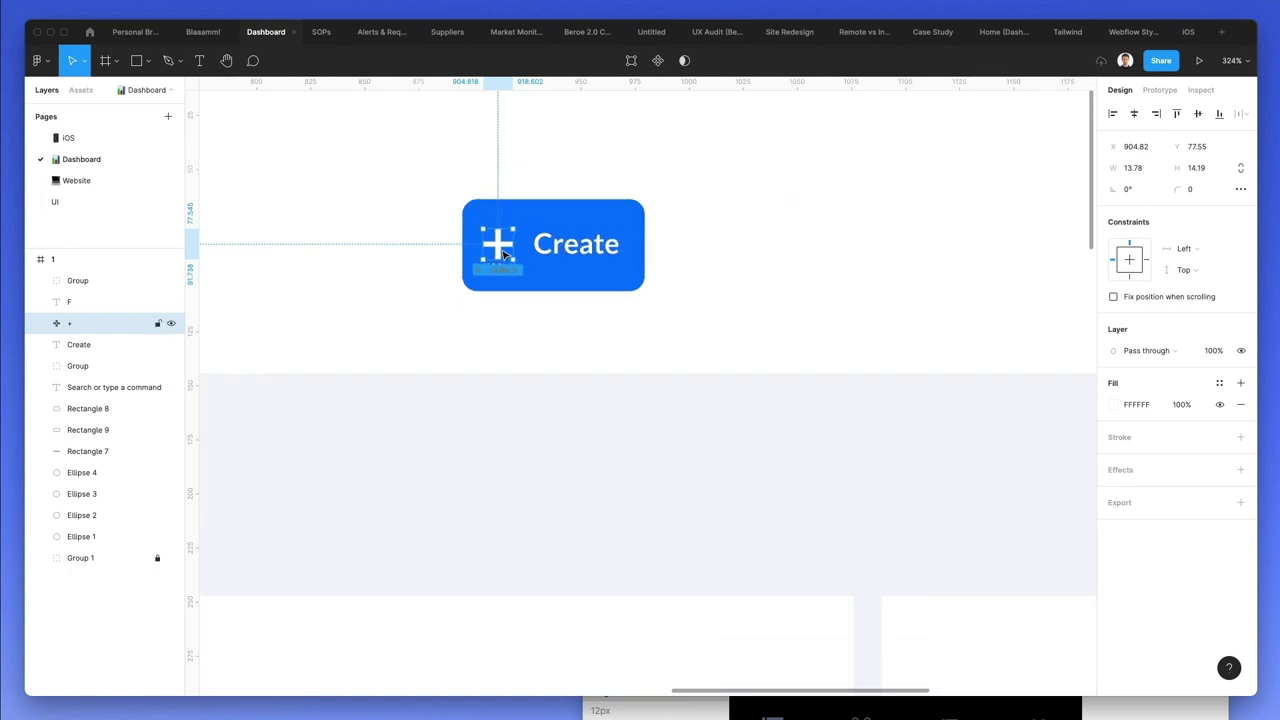
pyautogui.click(597, 157)
pyautogui.click(476, 237)
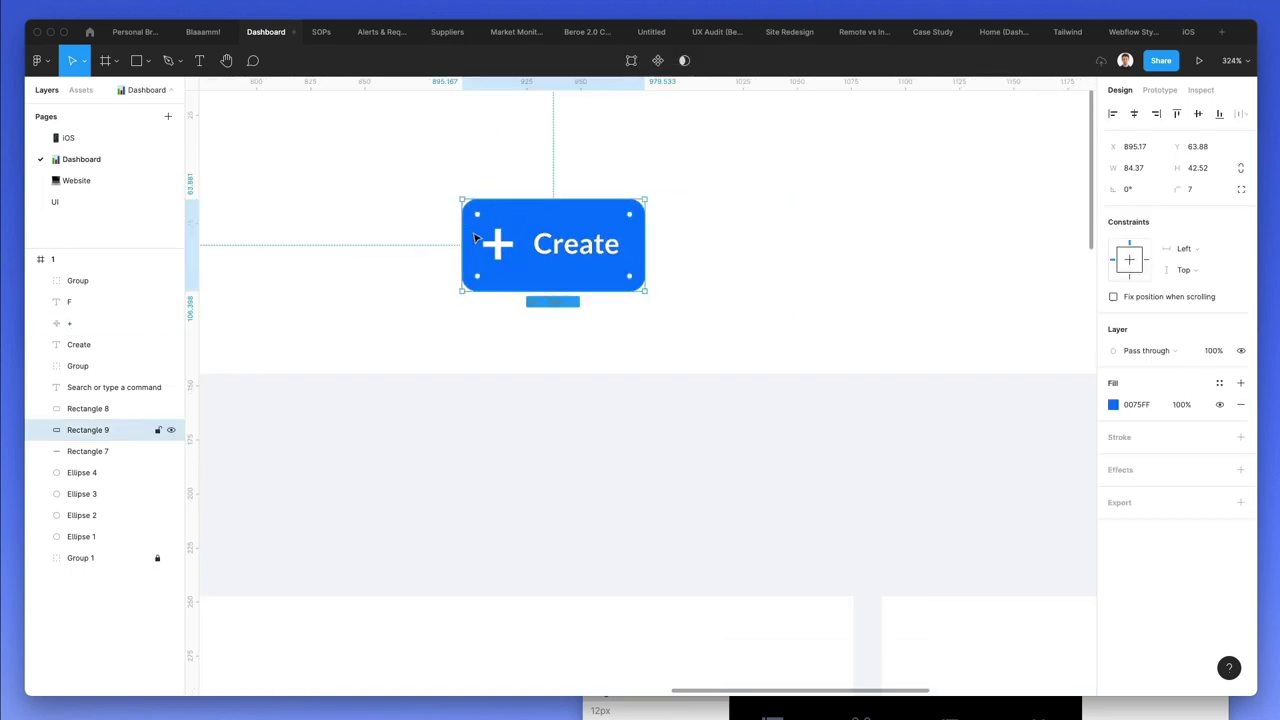
pyautogui.moveTo(464, 237); pyautogui.dragTo(456, 237)
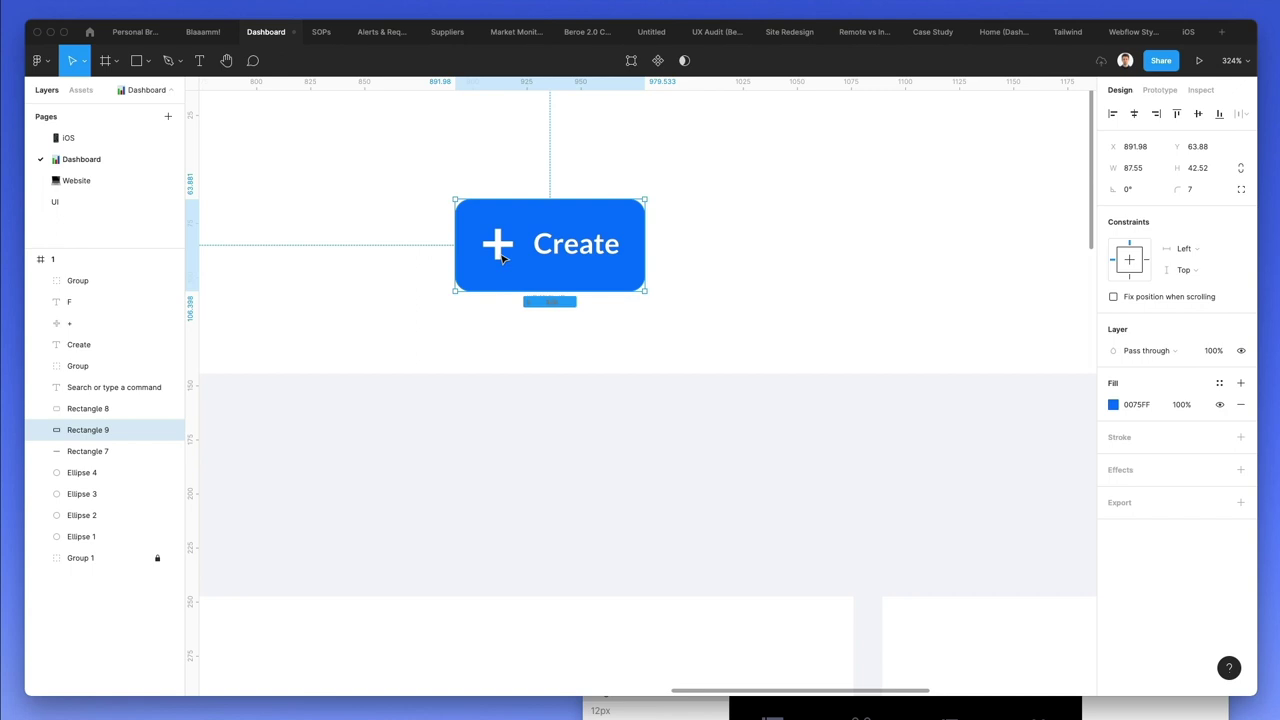
pyautogui.click(500, 255)
pyautogui.scroll(-3, 503, 258)
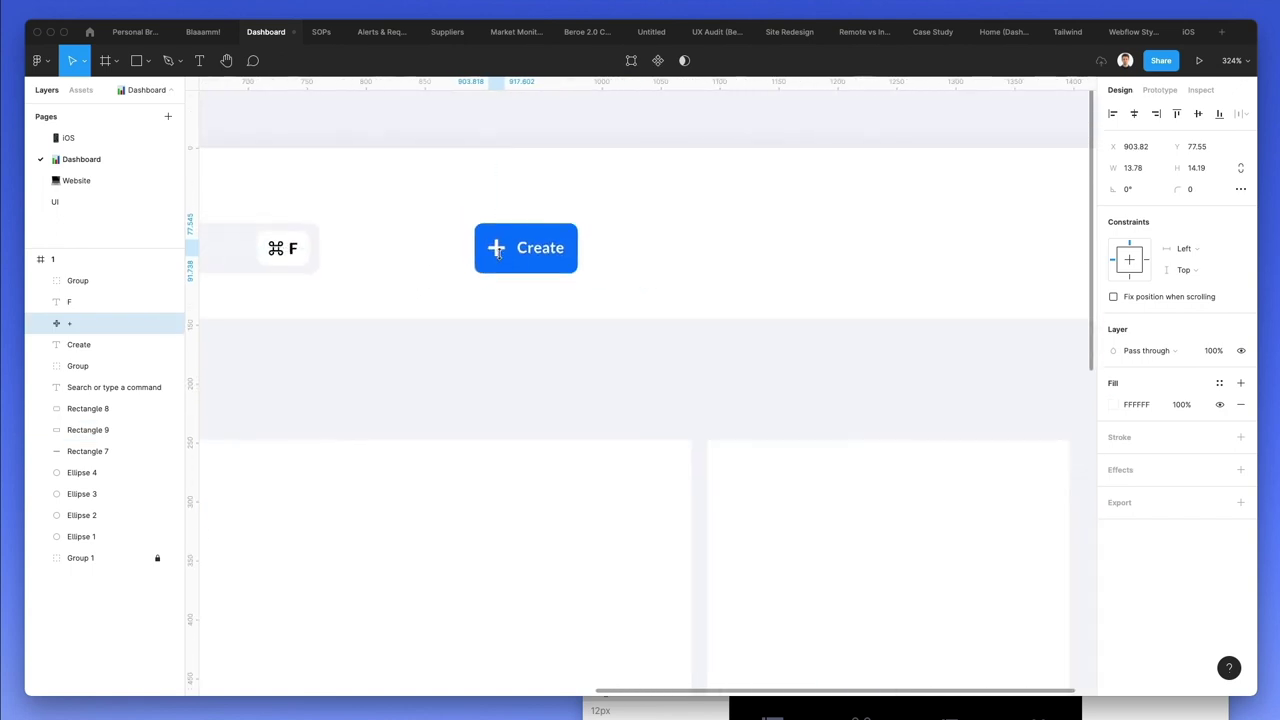
# - Group the plus, Create text and blue rectangle, and move the group right along the header to X 1171.72
pyautogui.click(512, 203)
pyautogui.moveTo(424, 180); pyautogui.dragTo(670, 313)
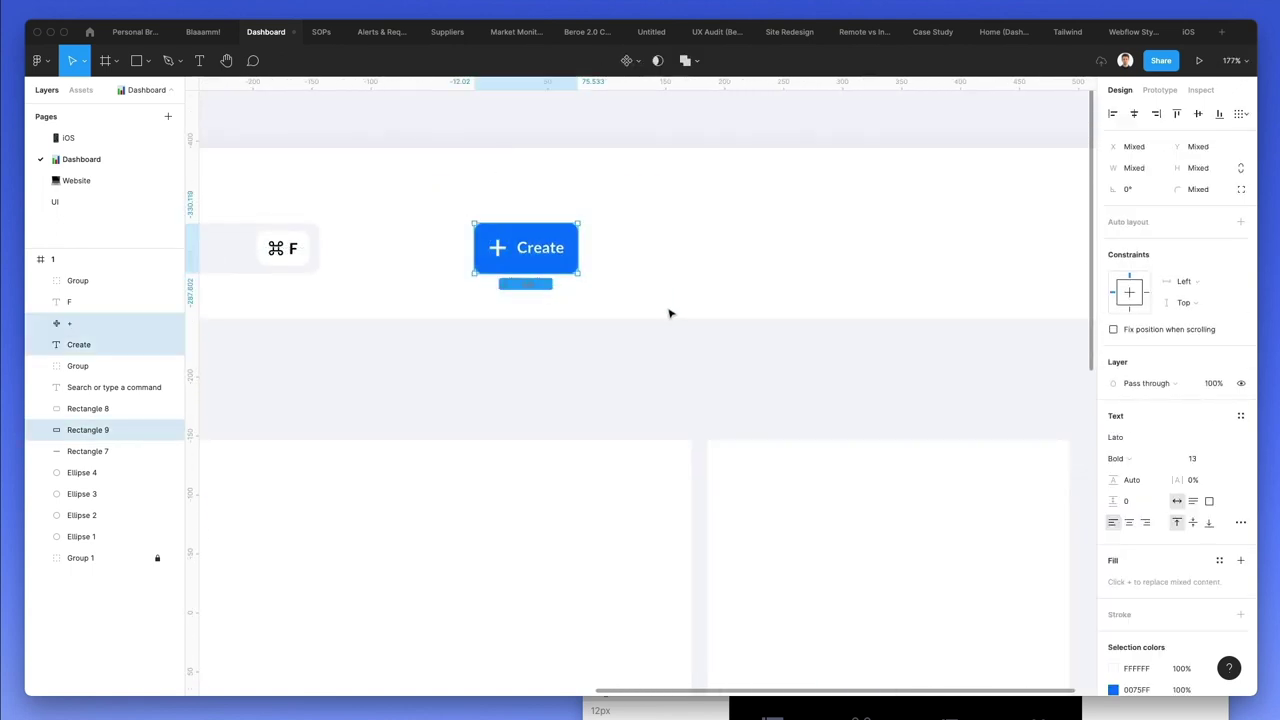
pyautogui.press('super+g')
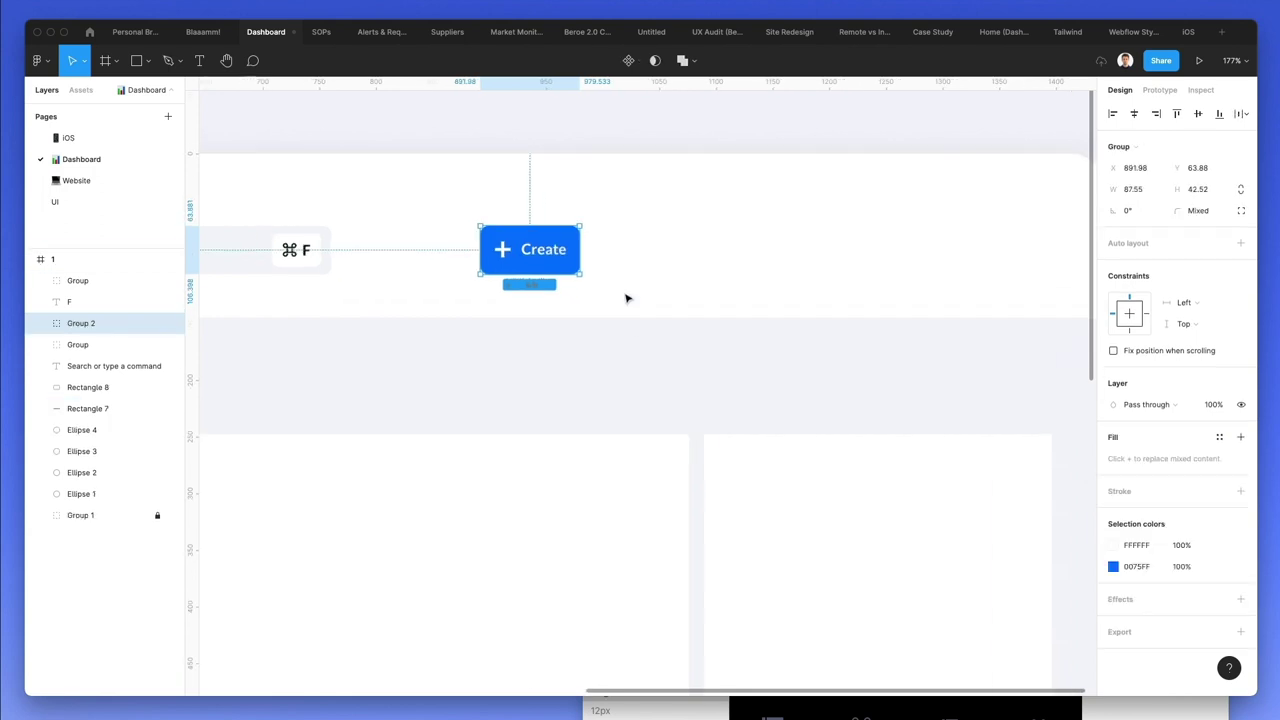
pyautogui.scroll(-2, 560, 275)
pyautogui.moveTo(538, 259); pyautogui.dragTo(829, 267)
# - Convert the Create group into a component and rename it "Button"
pyautogui.press('super+alt+g')
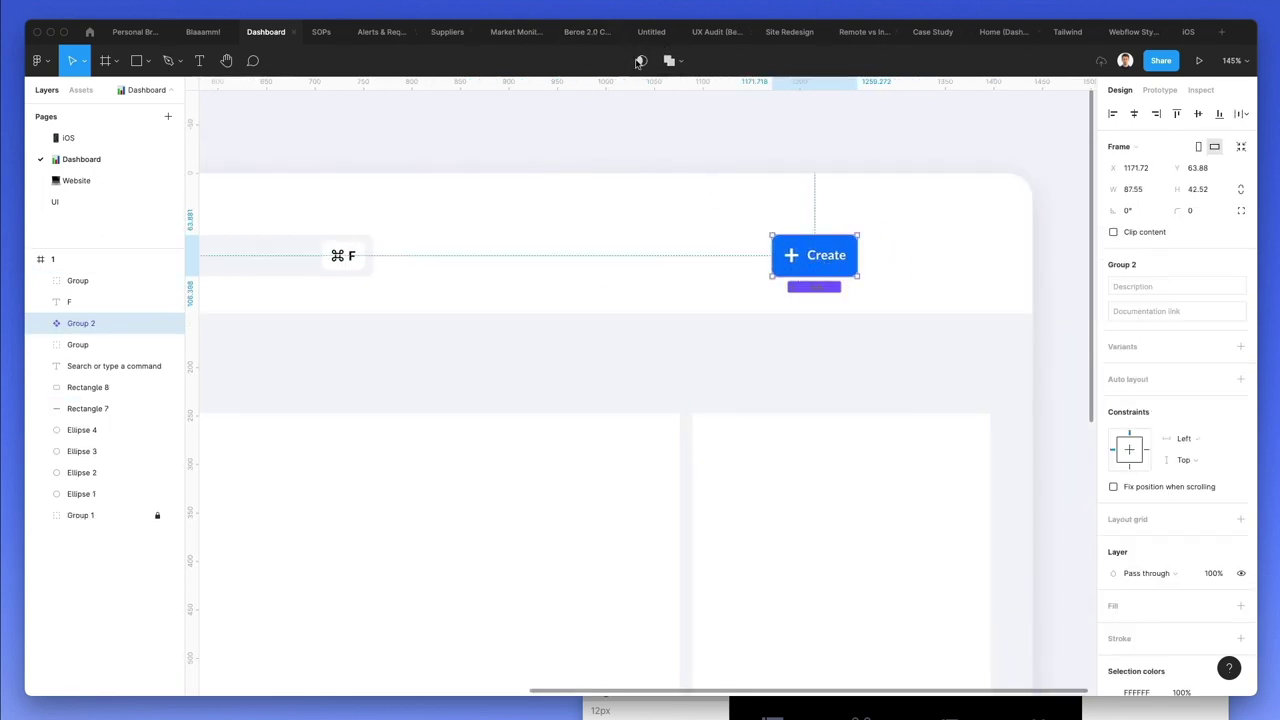
pyautogui.doubleClick(85, 324)
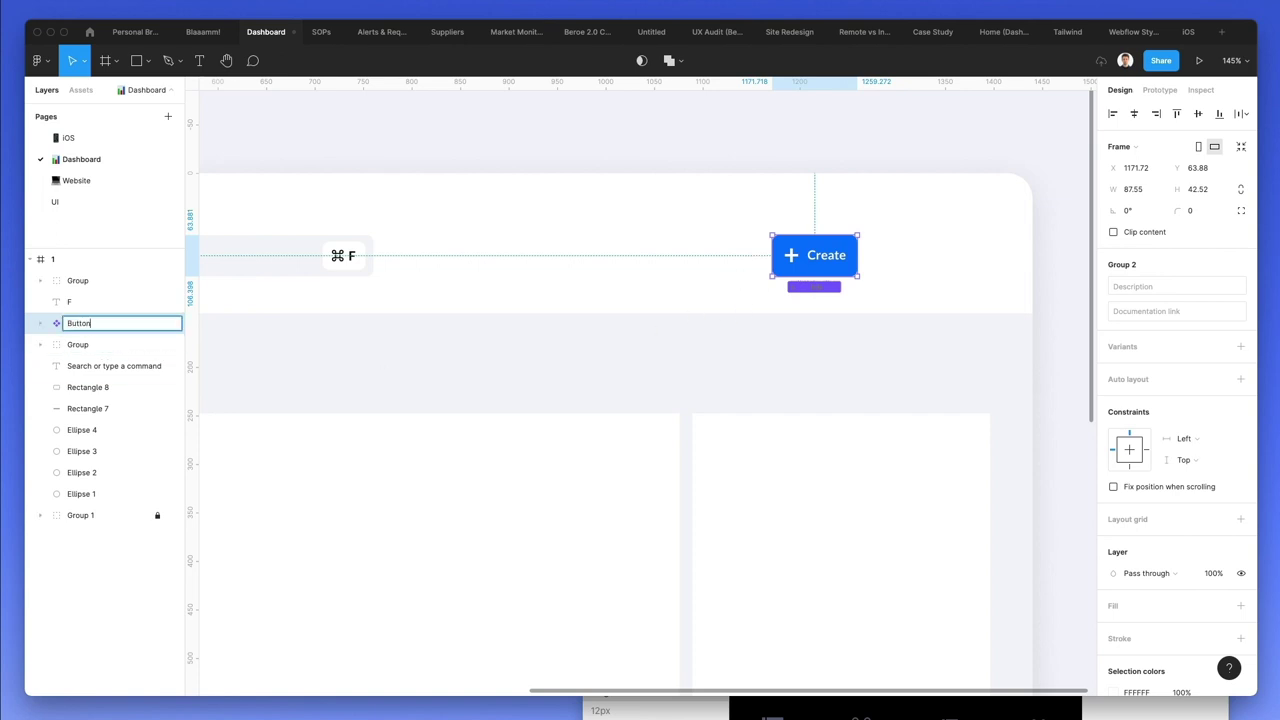
pyautogui.press('Return')
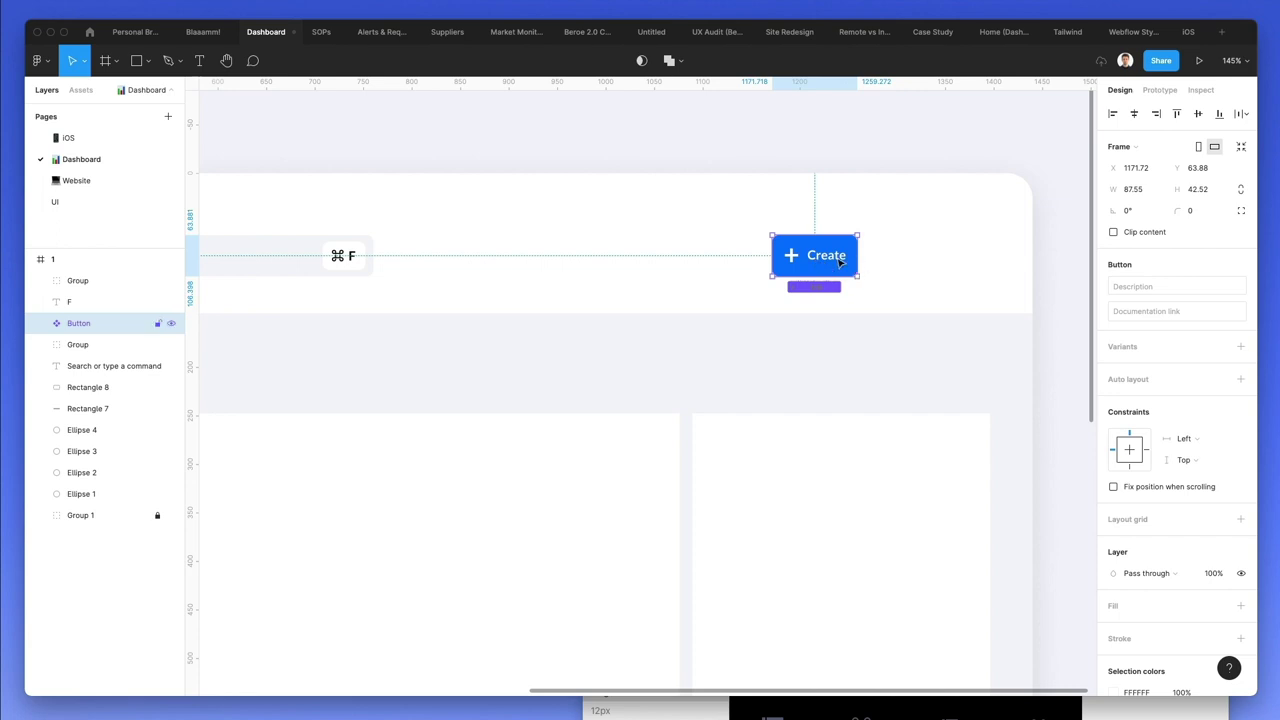
# - Place the main Button component on the canvas above the frame and keep an instance of it in the header
pyautogui.moveTo(838, 263); pyautogui.dragTo(814, 500)
pyautogui.click(746, 466)
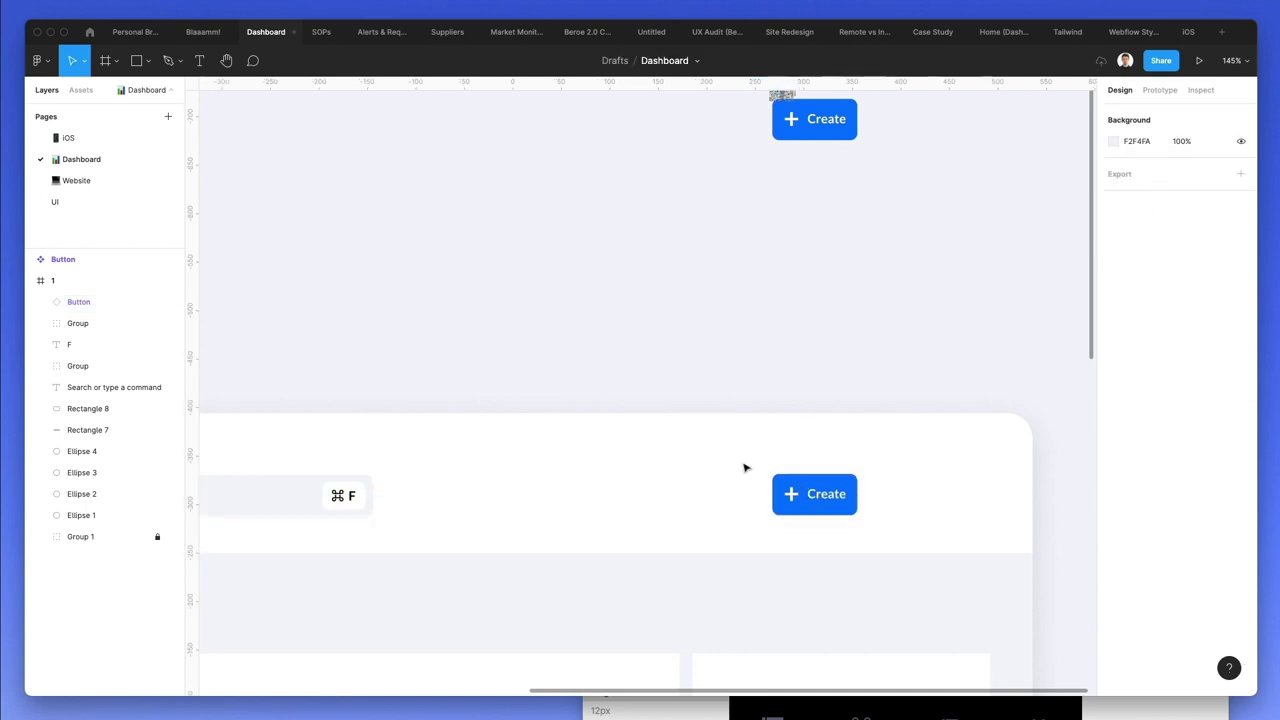
# - Switch to Nucleo, search all icons for "mess" and show them in the Outline style
pyautogui.scroll(-2, 745, 467)
pyautogui.hscroll(1, 745, 467)
pyautogui.scroll(5, 745, 467)
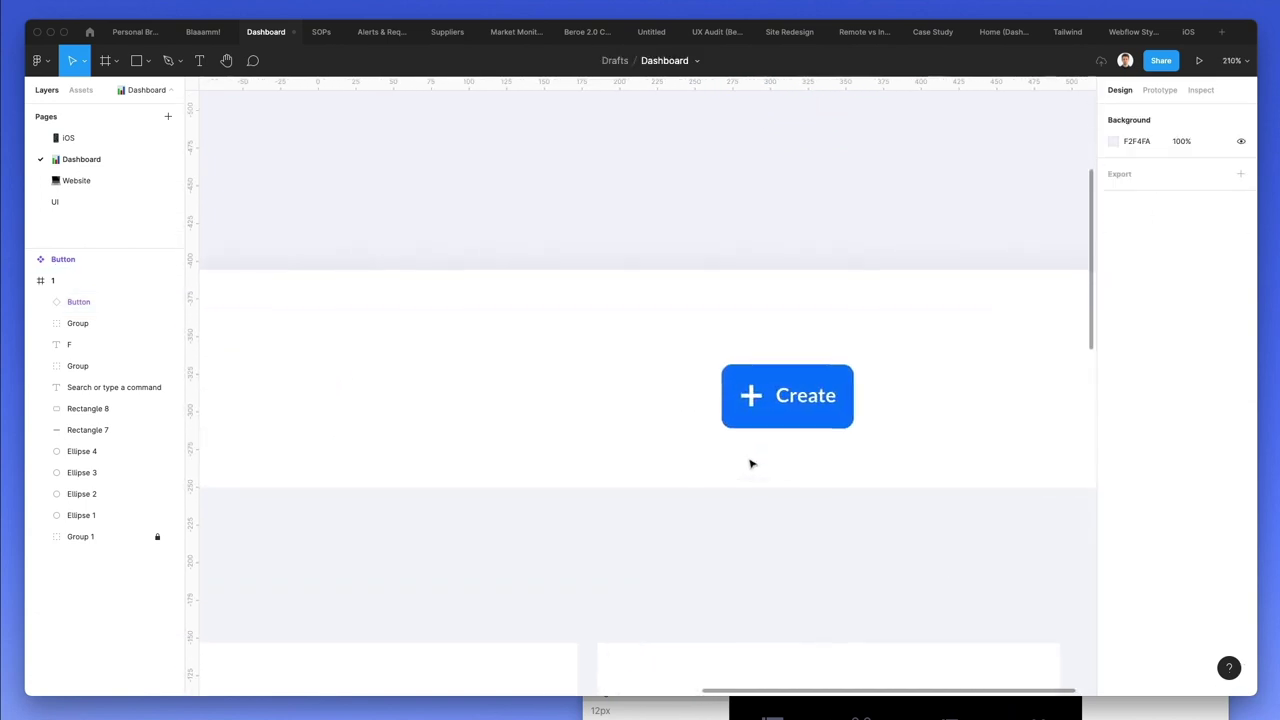
pyautogui.hscroll(2, 751, 463)
pyautogui.click(886, 708)
pyautogui.doubleClick(627, 354)
pyautogui.write('mess')
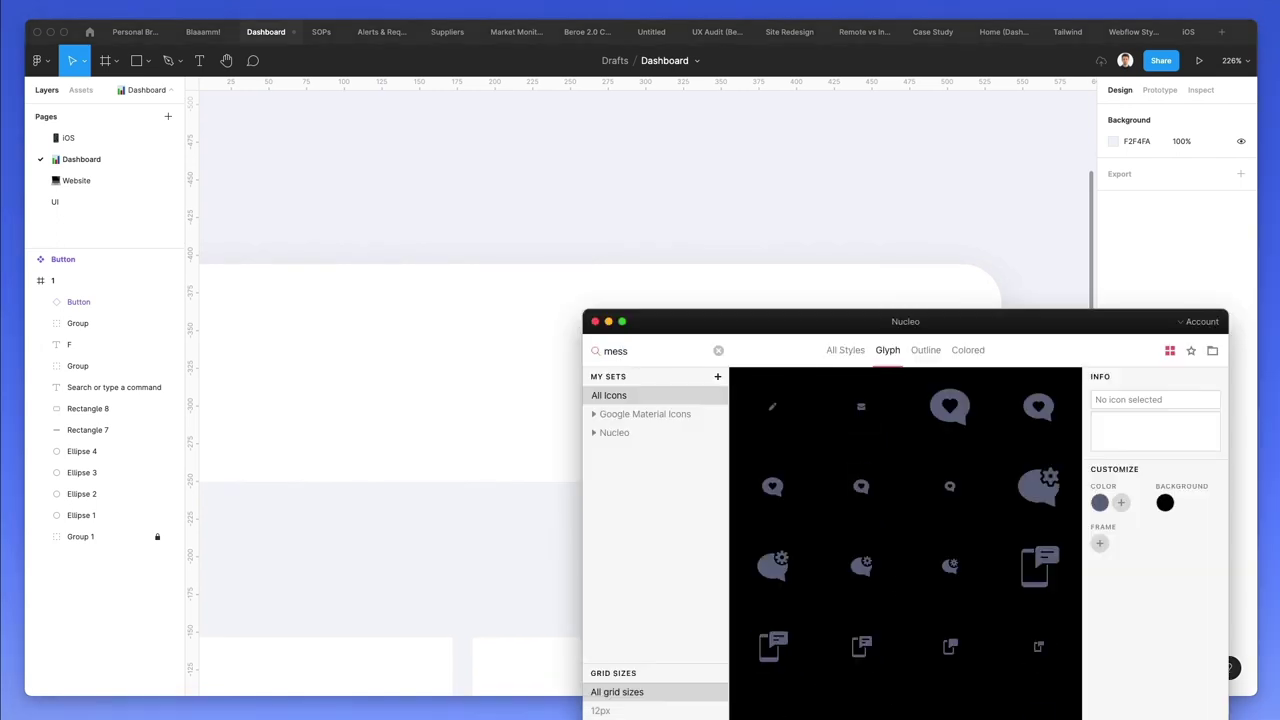
pyautogui.hscroll(5, 437, 323)
pyautogui.scroll(-2, 437, 323)
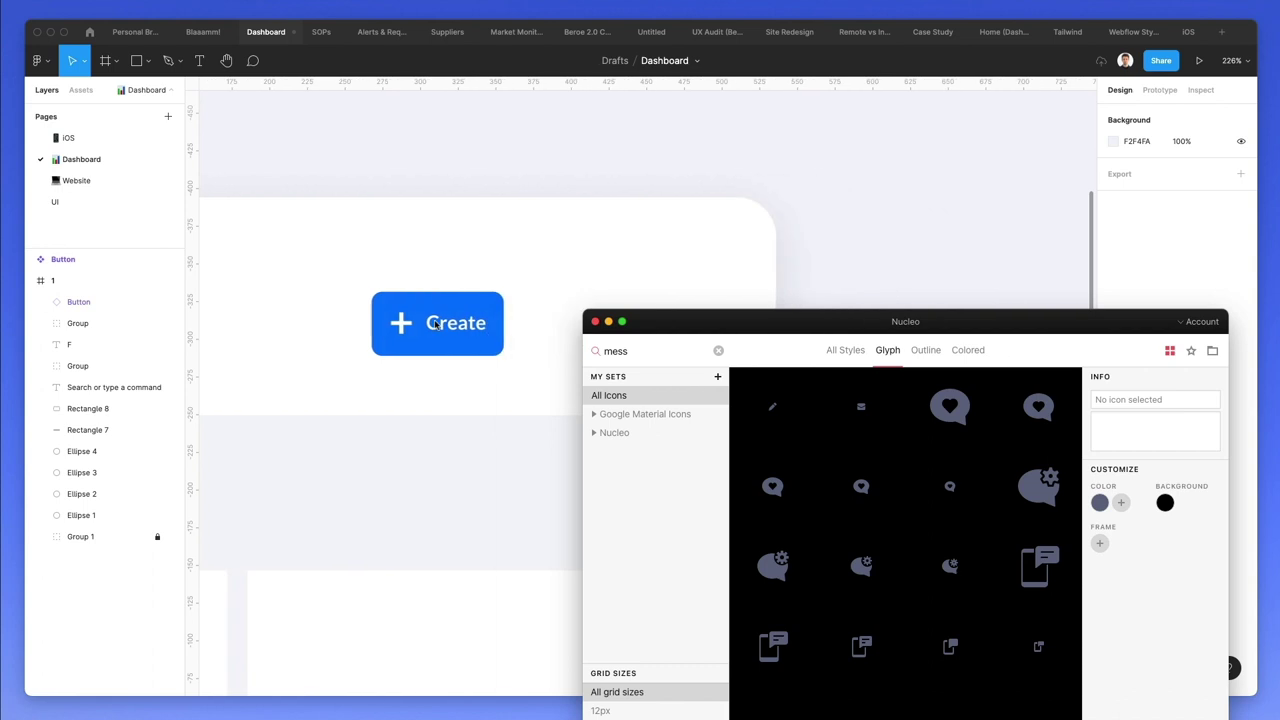
pyautogui.click(923, 351)
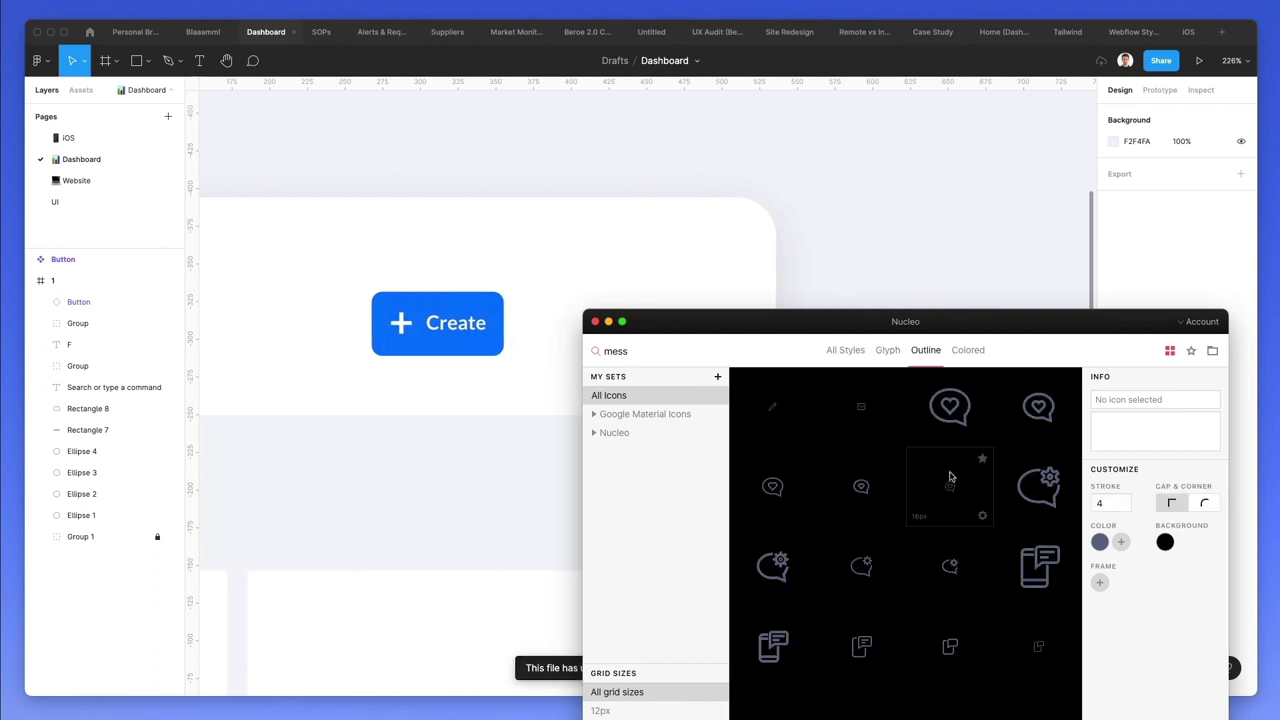
pyautogui.scroll(-1, 950, 560)
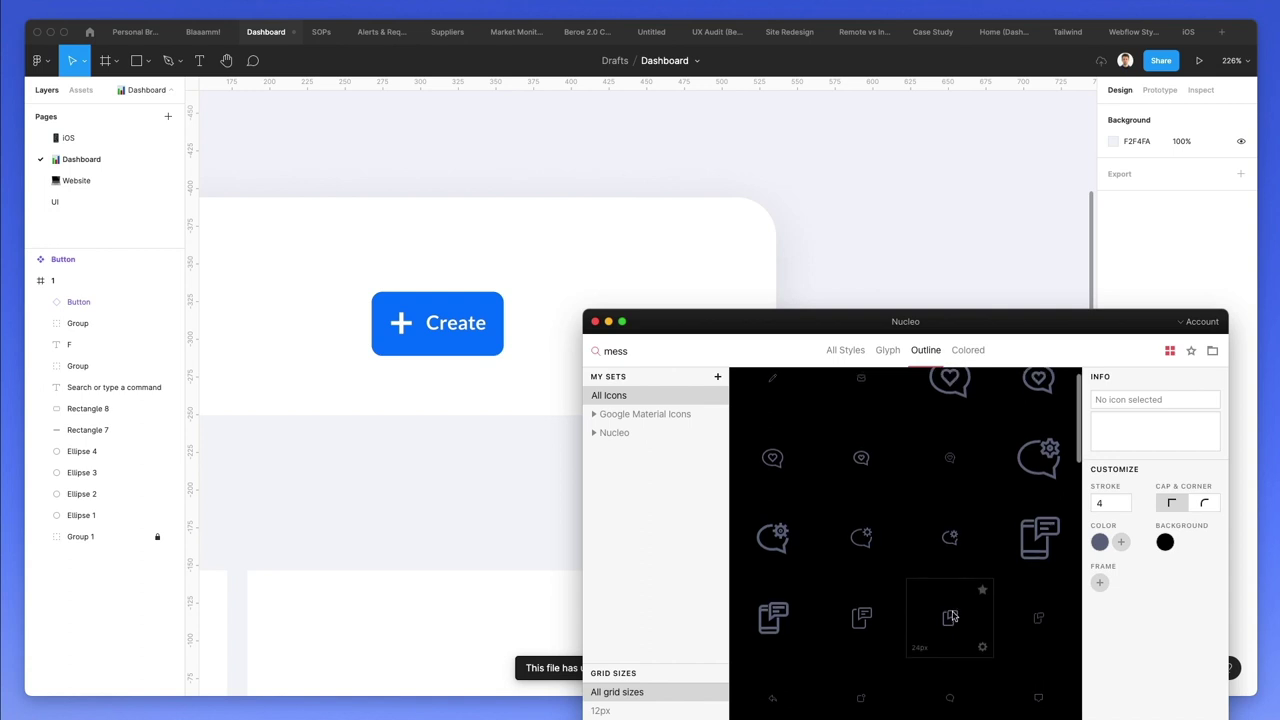
# - Insert the 12 × 12 new-notification and pen outline icons right of the Create button and align their vertical centers
pyautogui.moveTo(872, 699); pyautogui.dragTo(549, 337)
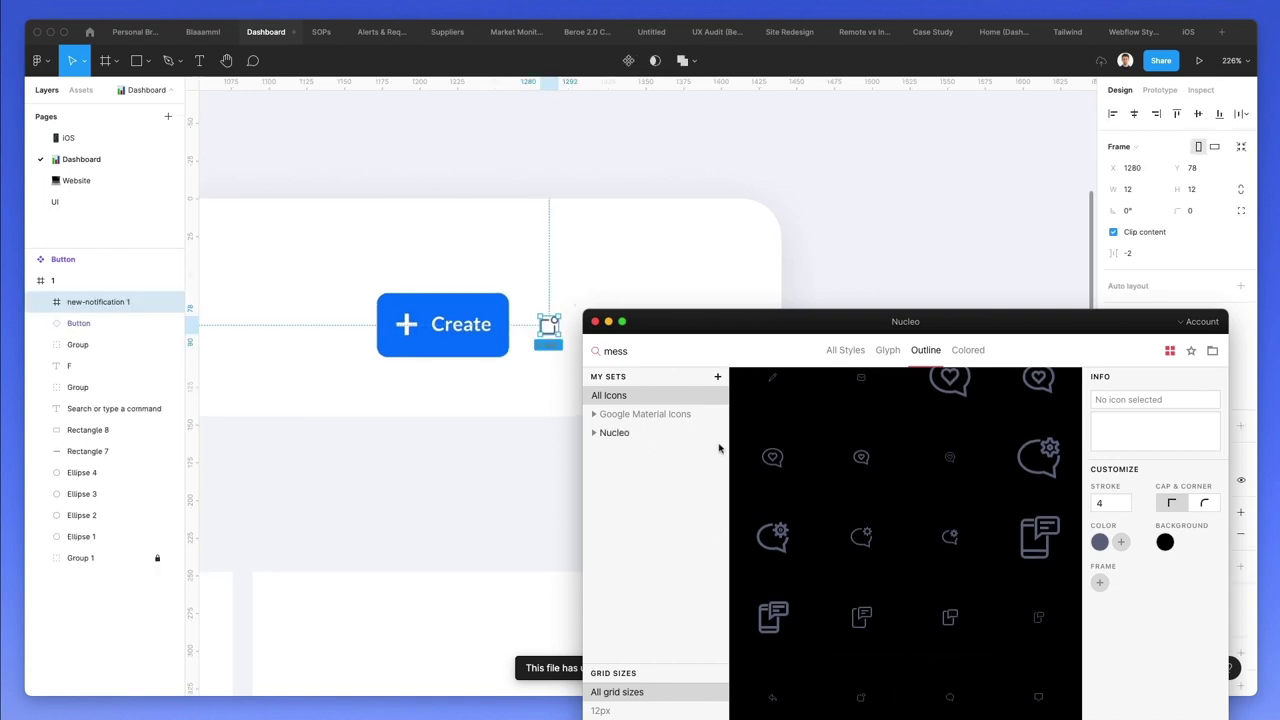
pyautogui.moveTo(778, 381); pyautogui.dragTo(597, 295)
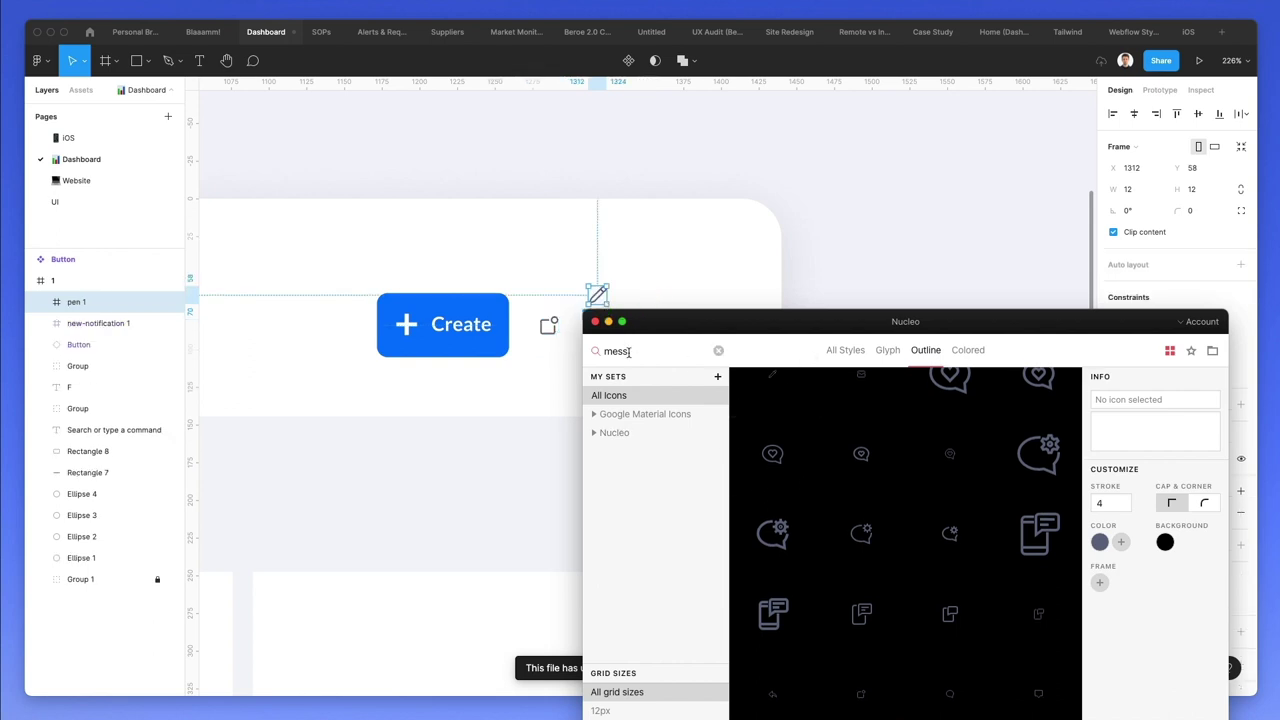
pyautogui.moveTo(652, 256); pyautogui.dragTo(534, 375)
pyautogui.click(1198, 113)
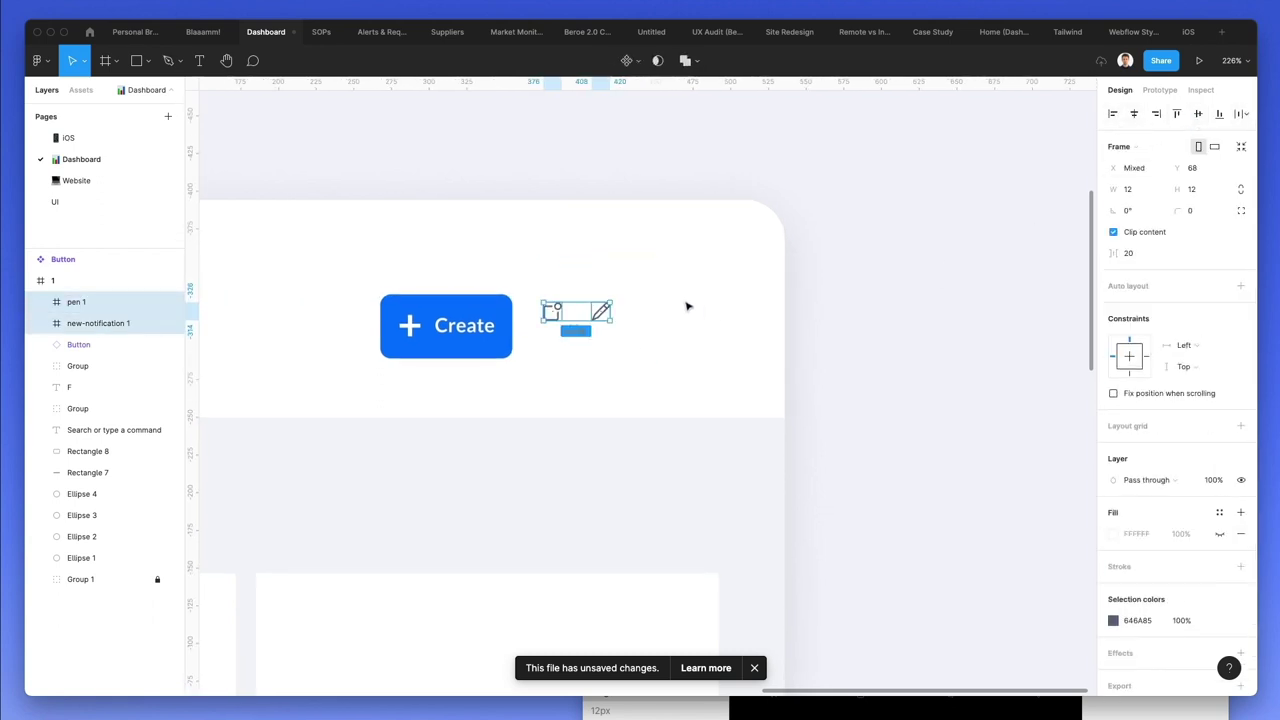
# - Scale the notification and pen icons together to about 26 × 26 each
pyautogui.press('k')
pyautogui.moveTo(613, 311); pyautogui.dragTo(655, 331)
pyautogui.click(606, 271)
# - Recolor the stroke of the notification icon's small circle to DB3939, sampled from the red window dot
pyautogui.keyDown('super'); pyautogui.click(566, 316); pyautogui.keyUp('super')
pyautogui.scroll(-1, 590, 321)
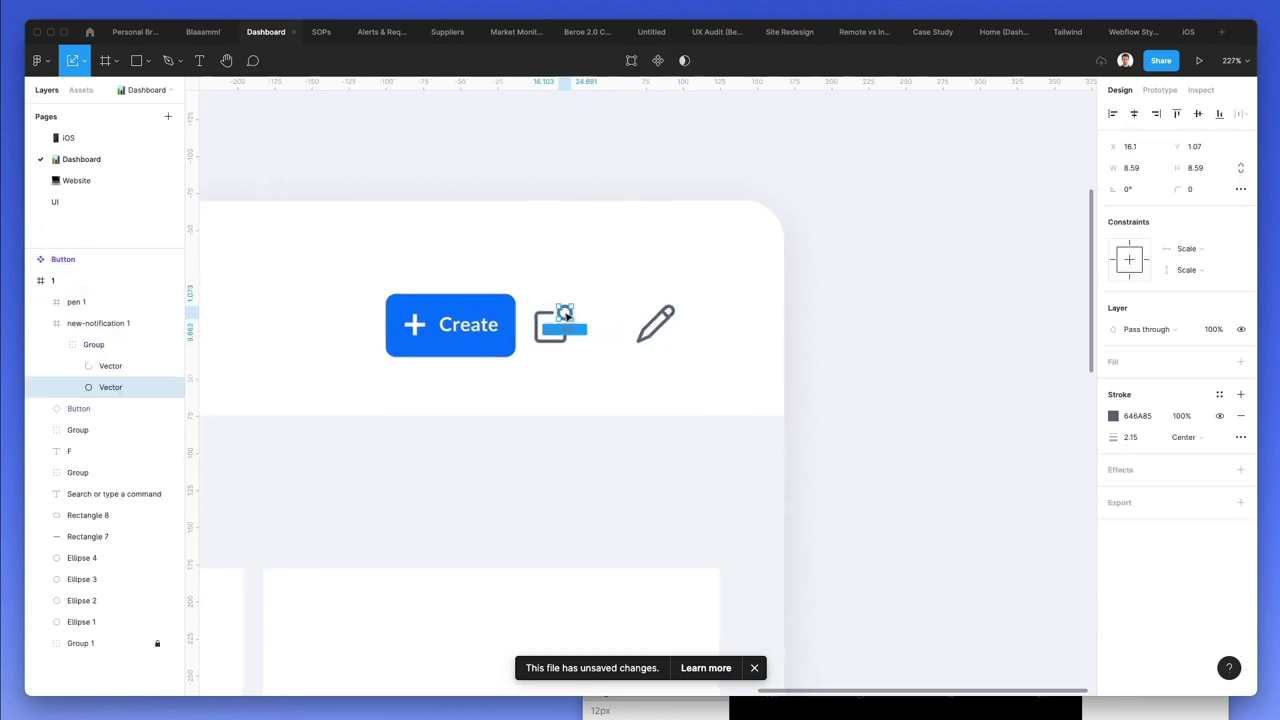
pyautogui.click(1113, 416)
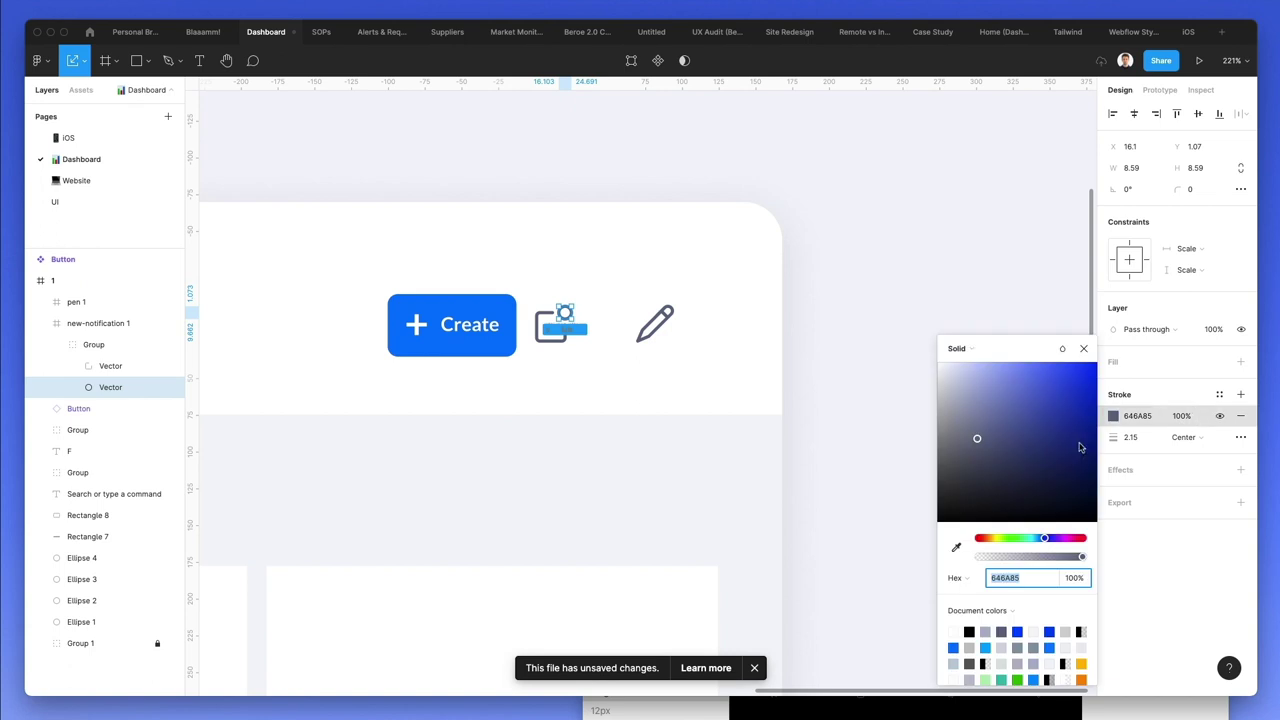
pyautogui.hscroll(-15, 566, 393)
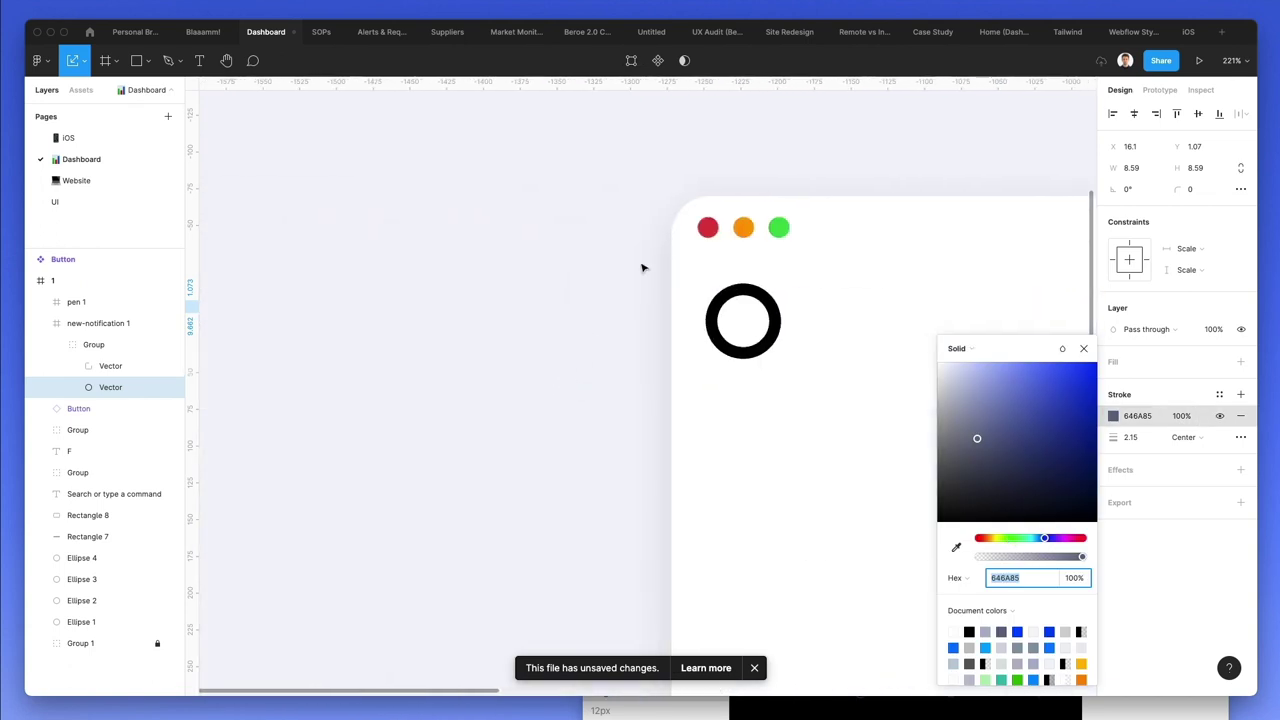
pyautogui.press('i')
pyautogui.click(710, 228)
pyautogui.hscroll(15, 714, 232)
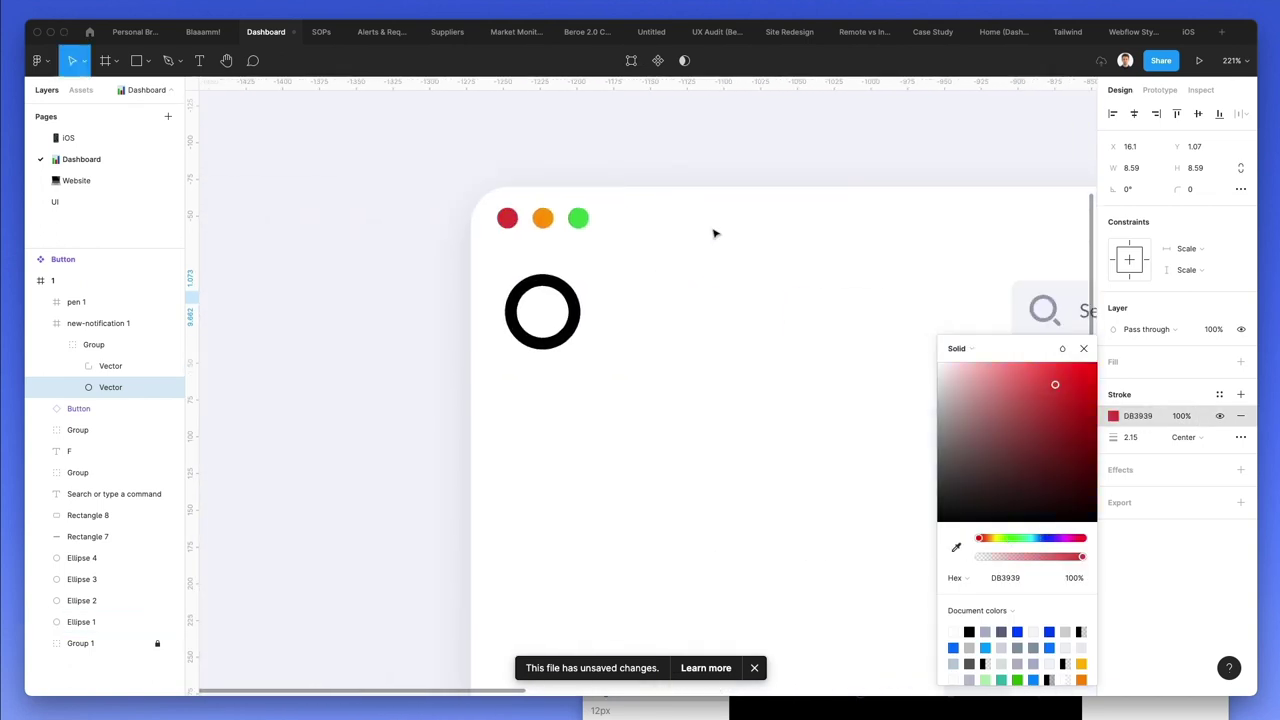
pyautogui.press('Escape')
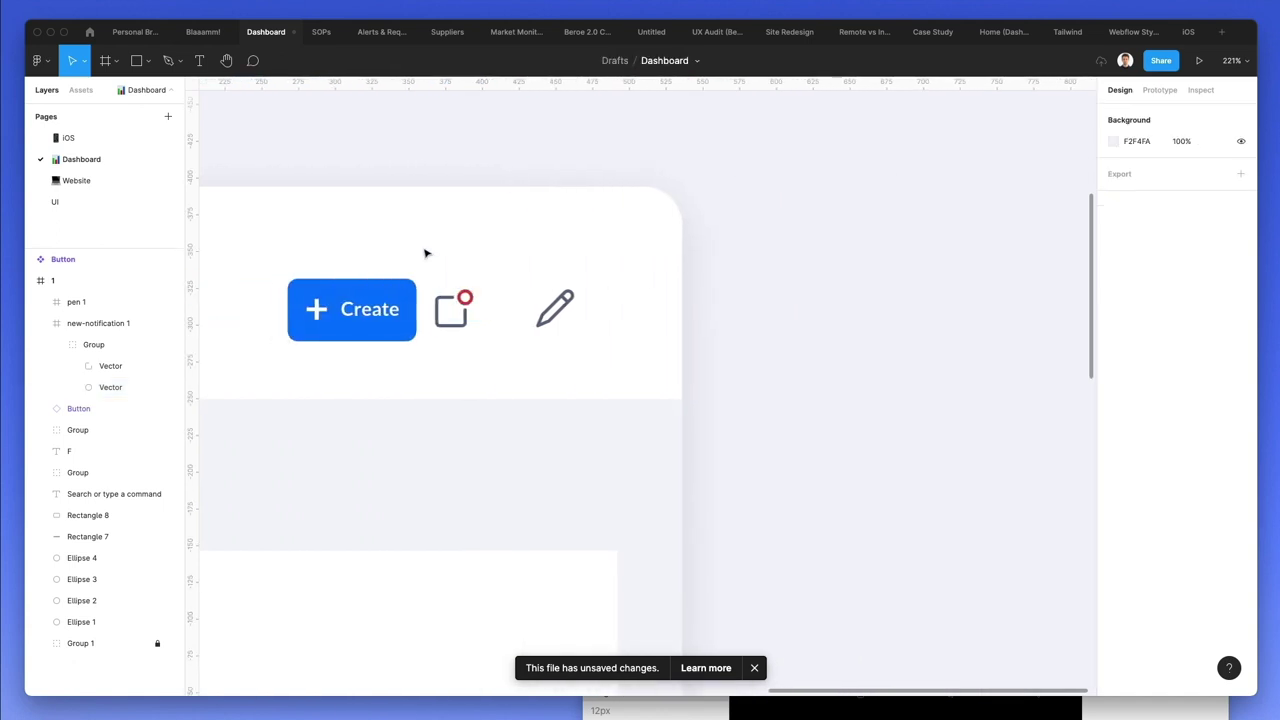
# - Move the notification icon right toward the pen icon, leaving a gap of about 24 between them
pyautogui.click(474, 315)
pyautogui.moveTo(474, 315); pyautogui.dragTo(563, 314)
pyautogui.click(560, 315)
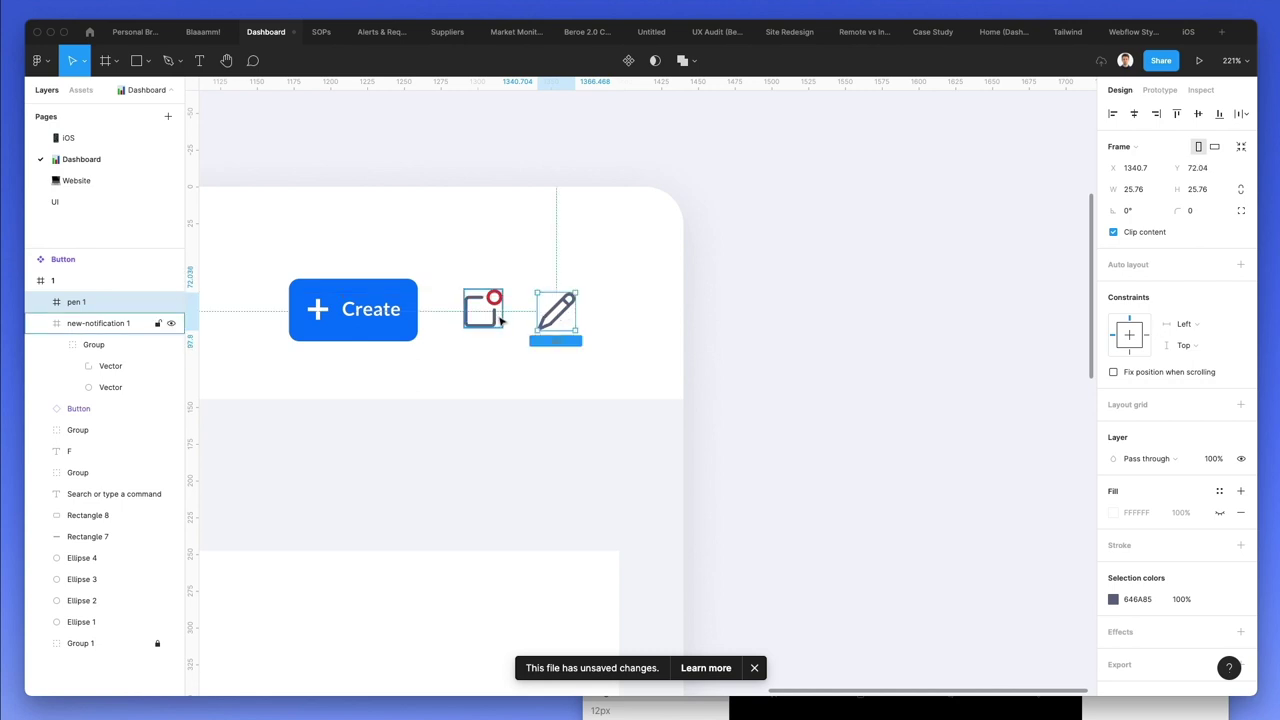
# - Select the notification square and both pen vectors, and set their stroke color to 878DA9
pyautogui.keyDown('super'); pyautogui.click(500, 318); pyautogui.keyUp('super')
pyautogui.keyDown('shift'); pyautogui.keyDown('super'); pyautogui.click(572, 308); pyautogui.keyUp('super'); pyautogui.keyUp('shift')
pyautogui.keyDown('shift'); pyautogui.keyDown('super'); pyautogui.click(569, 307); pyautogui.keyUp('super'); pyautogui.keyUp('shift')
pyautogui.keyDown('shift'); pyautogui.keyDown('super'); pyautogui.click(569, 307); pyautogui.keyUp('super'); pyautogui.keyUp('shift')
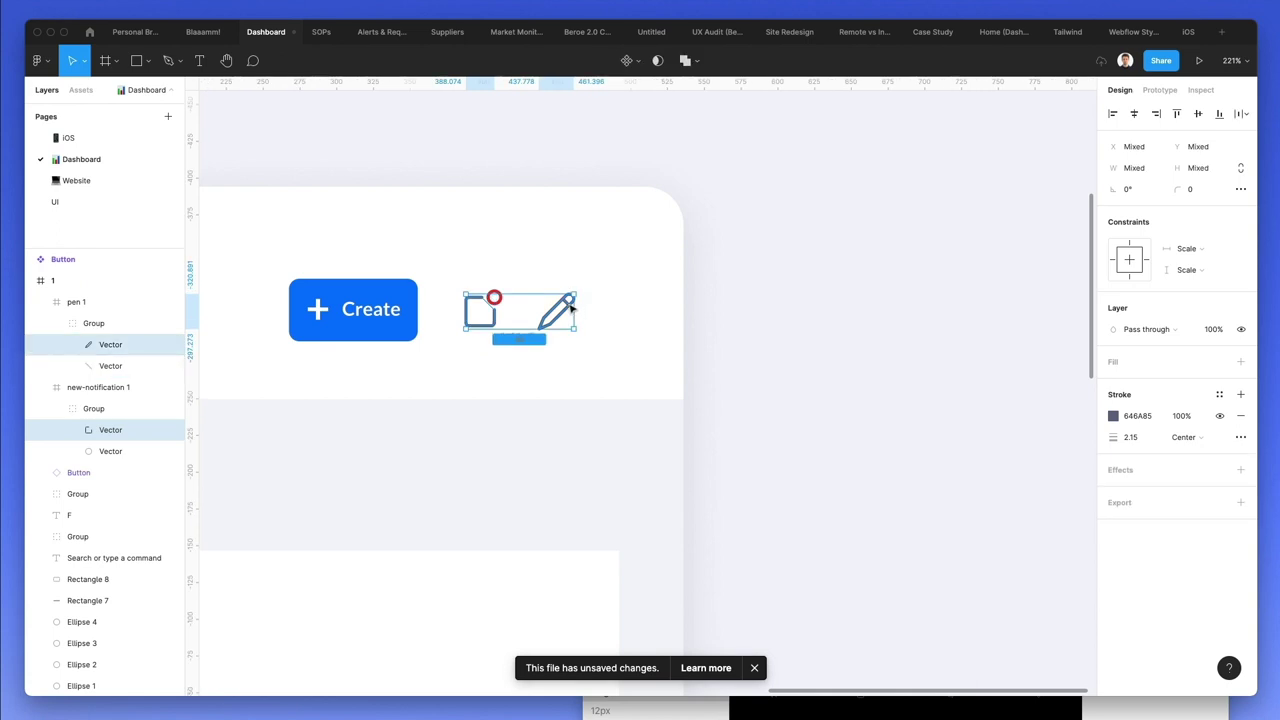
pyautogui.keyDown('shift'); pyautogui.keyDown('super'); pyautogui.click(569, 305); pyautogui.keyUp('super'); pyautogui.keyUp('shift')
pyautogui.keyDown('shift'); pyautogui.keyDown('super'); pyautogui.click(568, 304); pyautogui.keyUp('super'); pyautogui.keyUp('shift')
pyautogui.keyDown('shift'); pyautogui.keyDown('super'); pyautogui.click(559, 314); pyautogui.keyUp('super'); pyautogui.keyUp('shift')
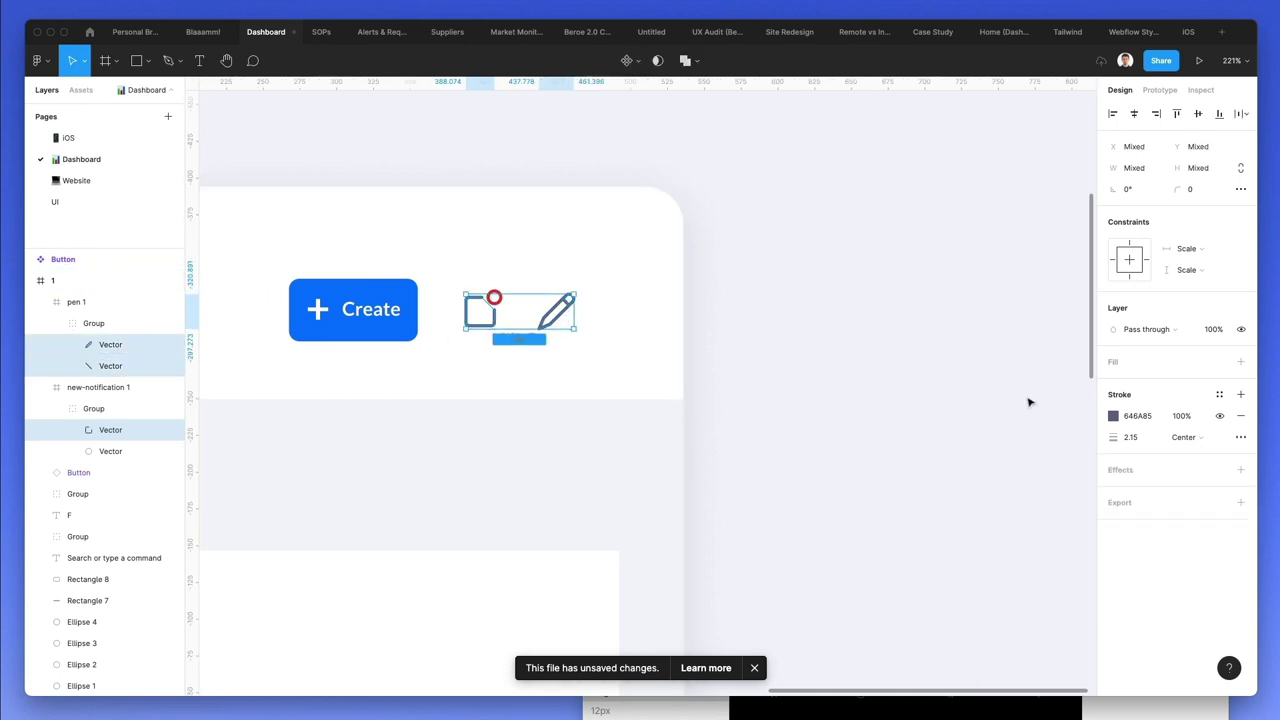
pyautogui.click(1112, 417)
pyautogui.click(969, 416)
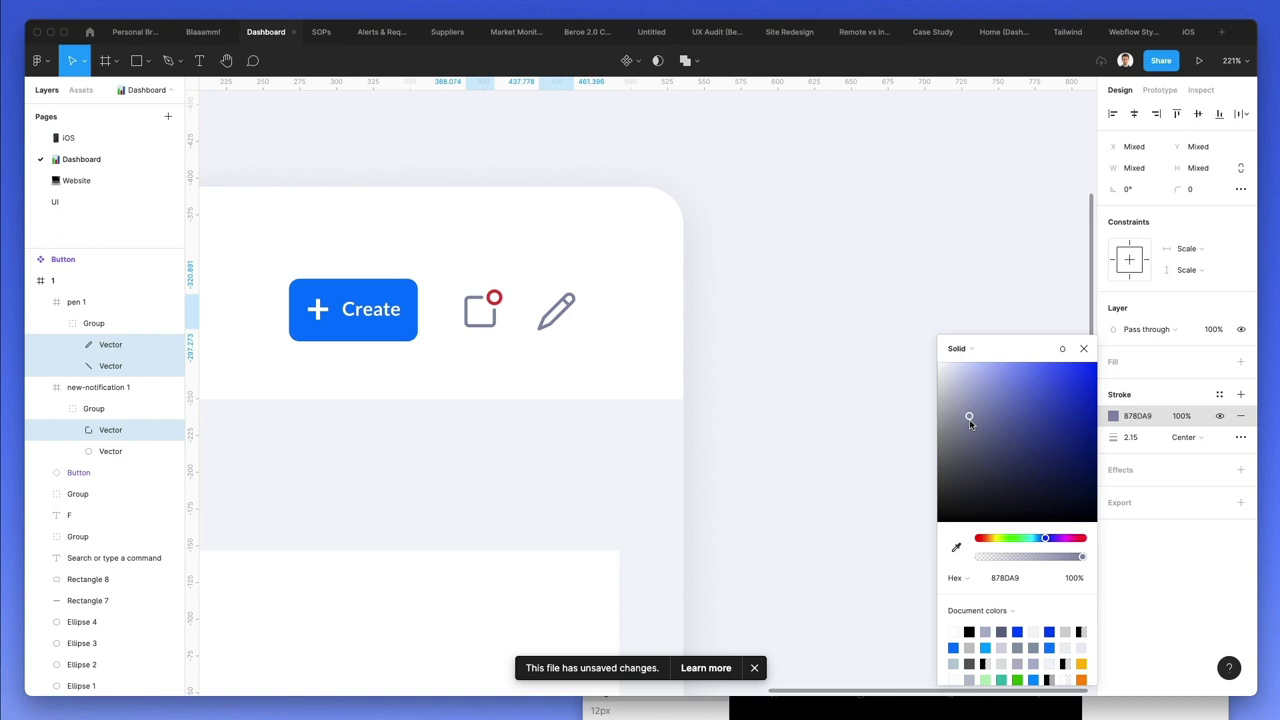
# - Recolor the selected notification and pen strokes to 9CA1B6, sampled from the search bar's magnifier icon
pyautogui.scroll(-3, 680, 366)
pyautogui.hscroll(-5, 680, 368)
pyautogui.hscroll(-5, 680, 368)
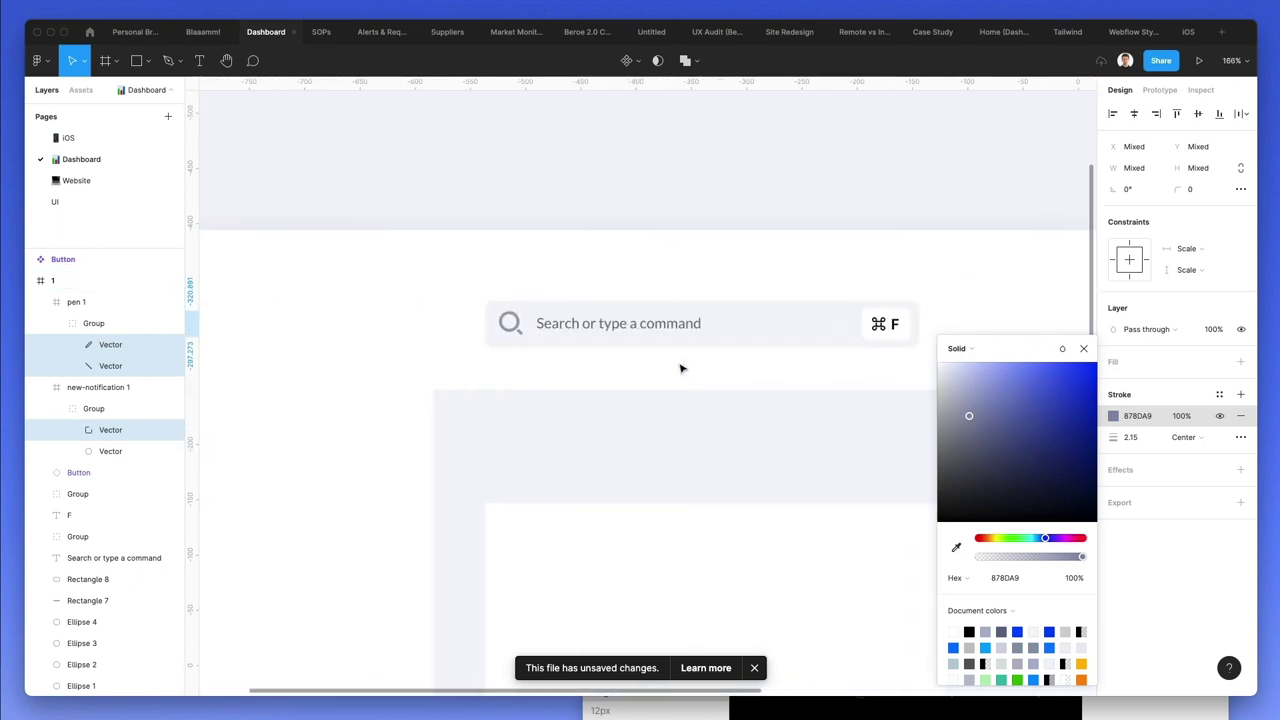
pyautogui.press('i')
pyautogui.press('Escape')
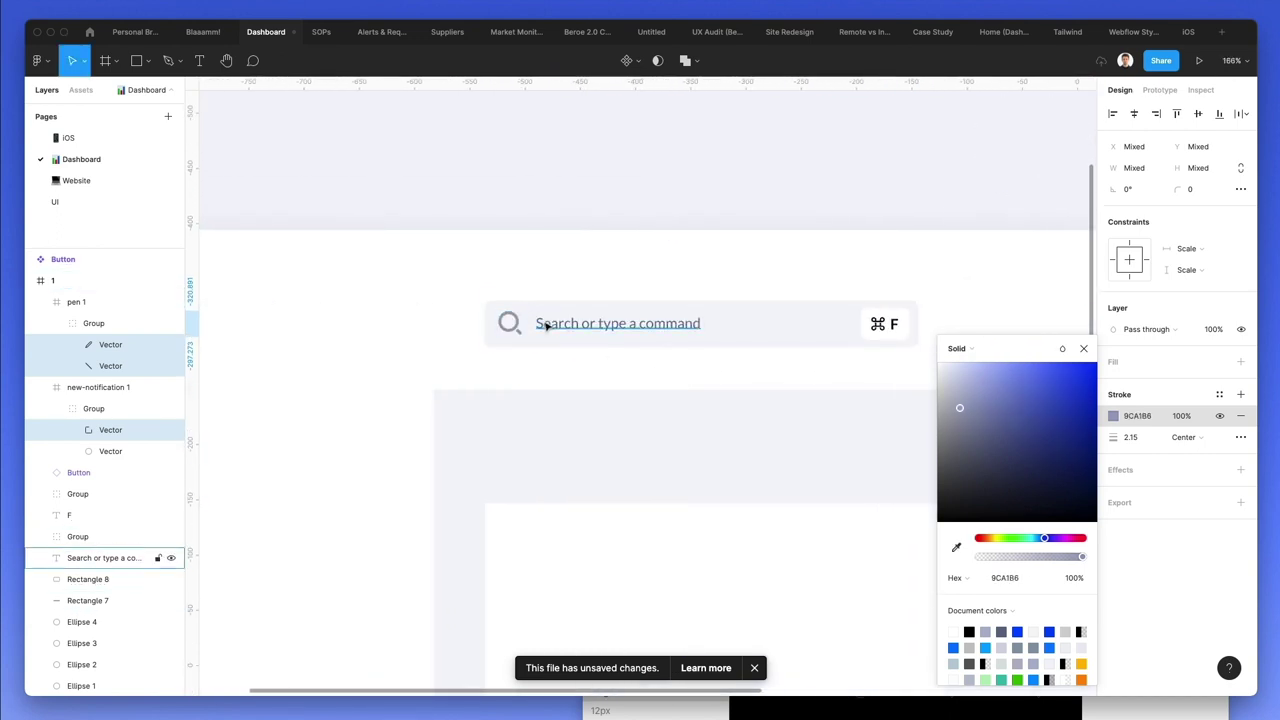
pyautogui.hscroll(10, 575, 310)
pyautogui.press('Escape')
pyautogui.press('Escape')
# - Enlarge the notification and pen icons slightly and nudge them up in line with the Create button
pyautogui.scroll(-3, 585, 272)
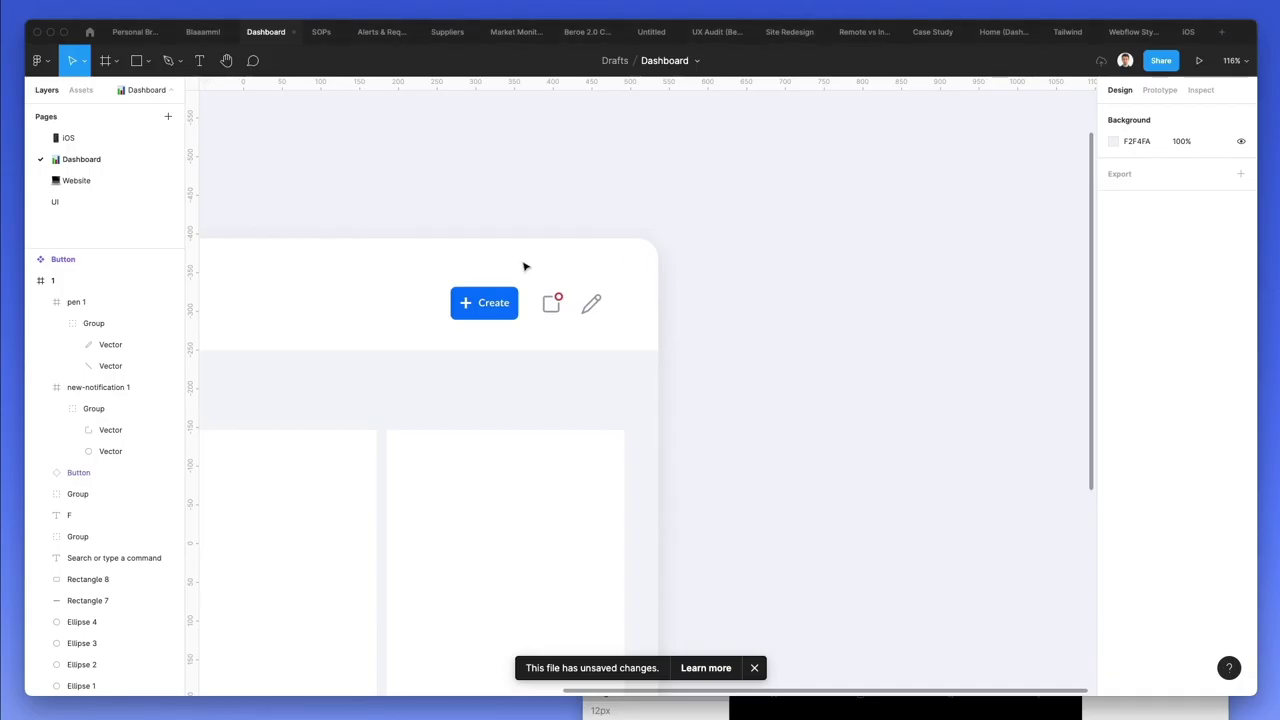
pyautogui.moveTo(437, 262); pyautogui.dragTo(650, 346)
pyautogui.moveTo(648, 283); pyautogui.dragTo(529, 335)
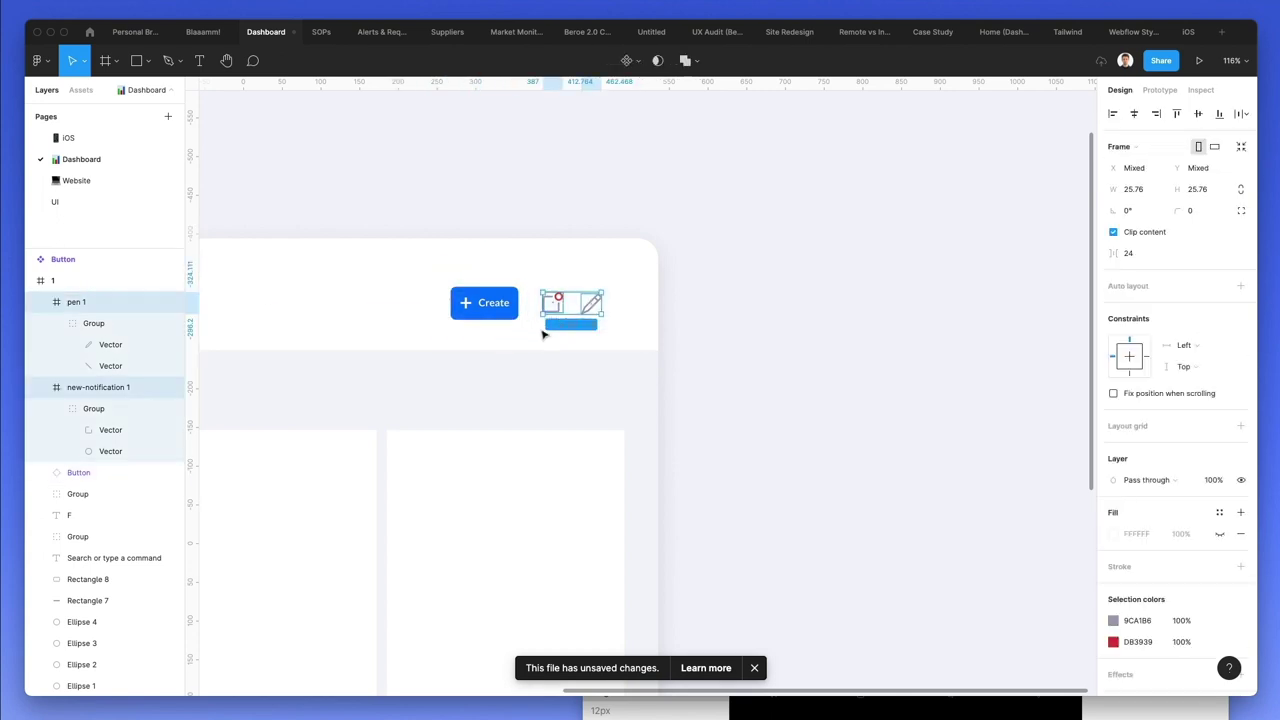
pyautogui.moveTo(612, 305); pyautogui.dragTo(546, 333)
pyautogui.click(640, 268)
pyautogui.click(603, 294)
pyautogui.press('Up')
pyautogui.click(608, 272)
pyautogui.click(596, 306)
pyautogui.press('Up')
pyautogui.click(631, 266)
# - Move the Create button, notification icon and pen icon together to the left in the header
pyautogui.moveTo(670, 272); pyautogui.dragTo(403, 351)
pyautogui.moveTo(515, 313); pyautogui.dragTo(451, 300)
pyautogui.click(548, 265)
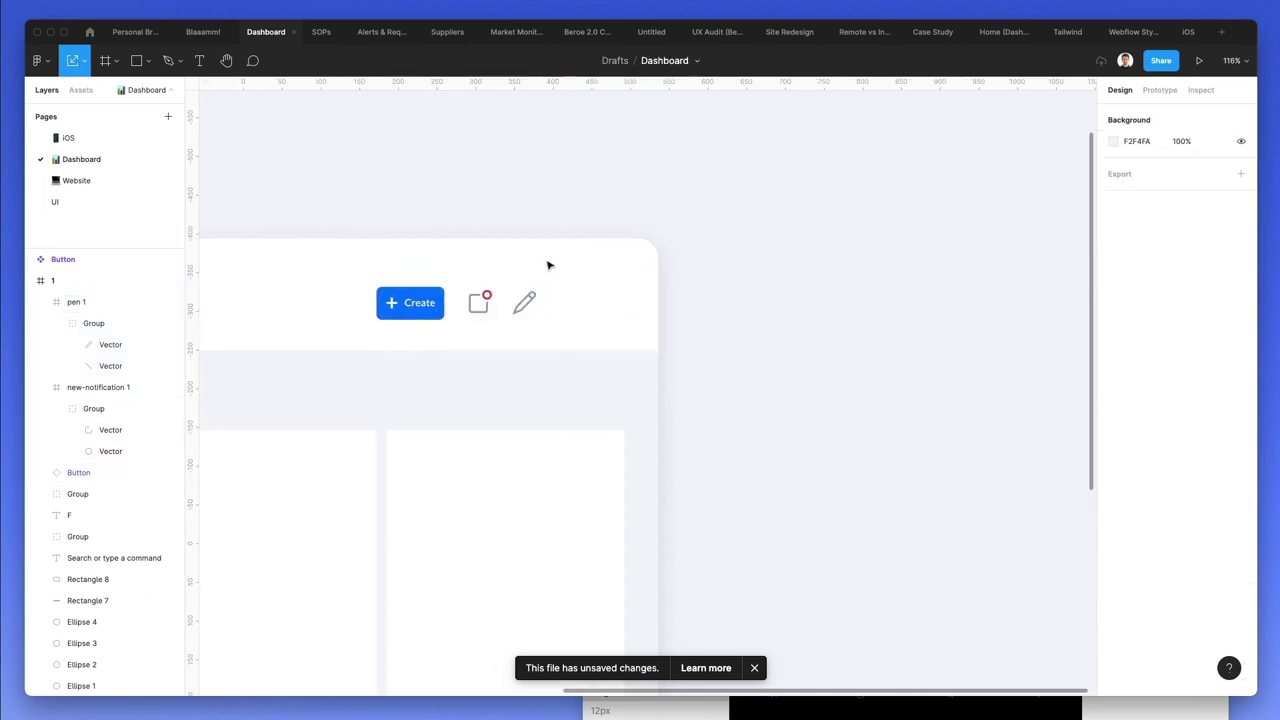
# - Draw a circle about 55 × 55 to the right of the pen icon in the header
pyautogui.press('o')
pyautogui.moveTo(438, 289)
pyautogui.mouseDown()
pyautogui.moveTo(478, 322)
pyautogui.moveTo(473, 312)
pyautogui.moveTo(611, 312)
pyautogui.mouseUp()
# - Nudge the Create button, notification icon and pen icon together to the right, closer to the grey circle
pyautogui.moveTo(537, 279); pyautogui.dragTo(354, 346)
pyautogui.press('Right')
pyautogui.press('Right')
pyautogui.press('Right')
pyautogui.press('Right')
pyautogui.press('Right')
pyautogui.press('Right')
pyautogui.press('Right')
pyautogui.click(536, 249)
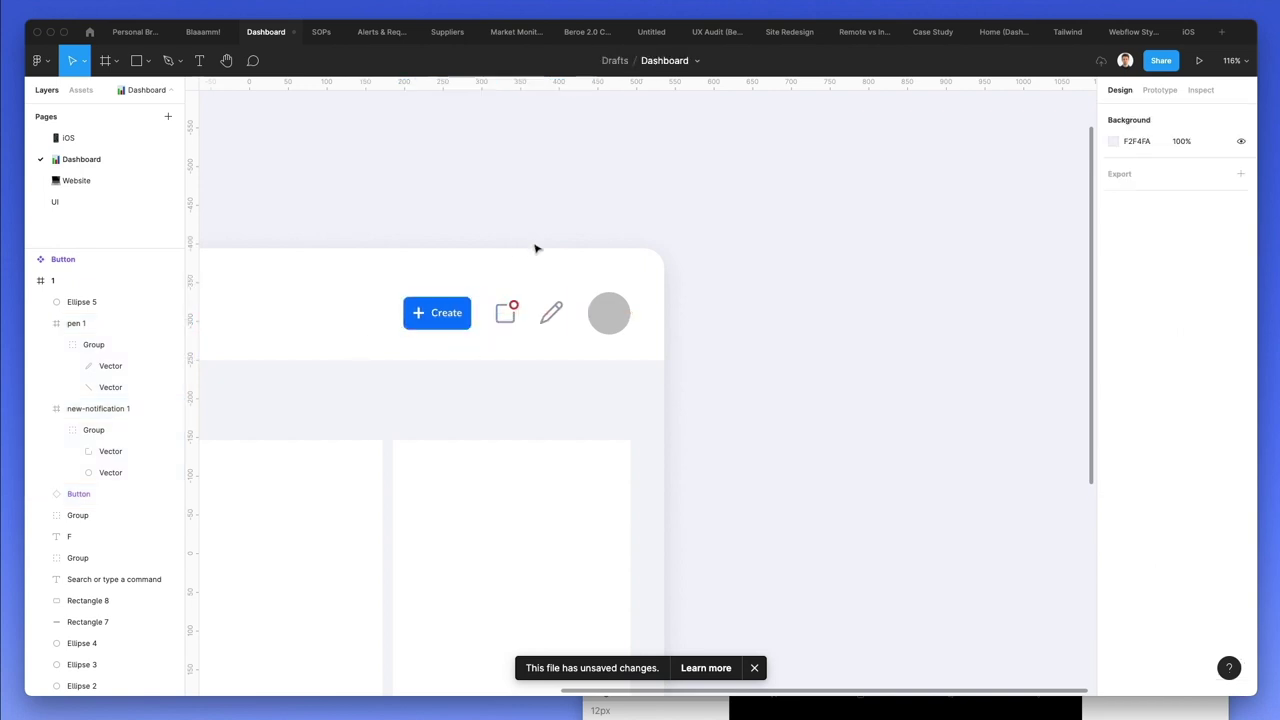
# - Fill the grey circle with the photo of the man in a striped shirt from Content Reel's six-image Avatars set
pyautogui.click(617, 324)
pyautogui.click(38, 60)
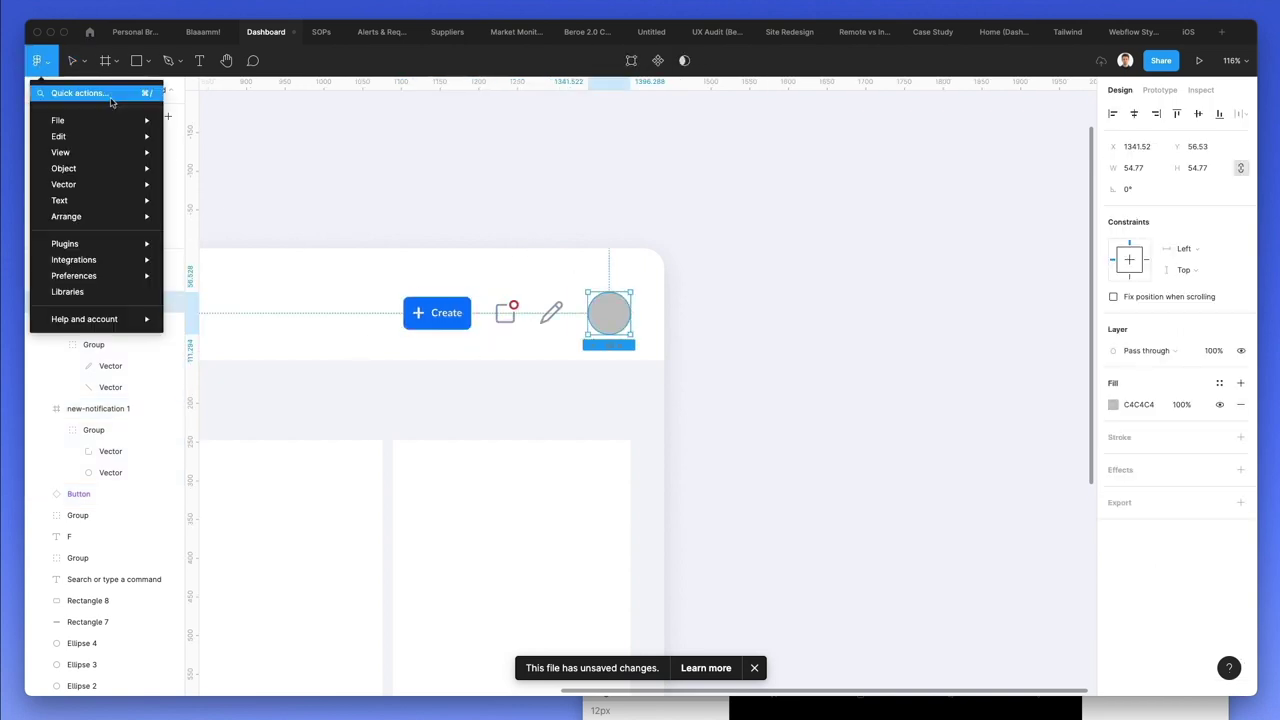
pyautogui.moveTo(108, 250)
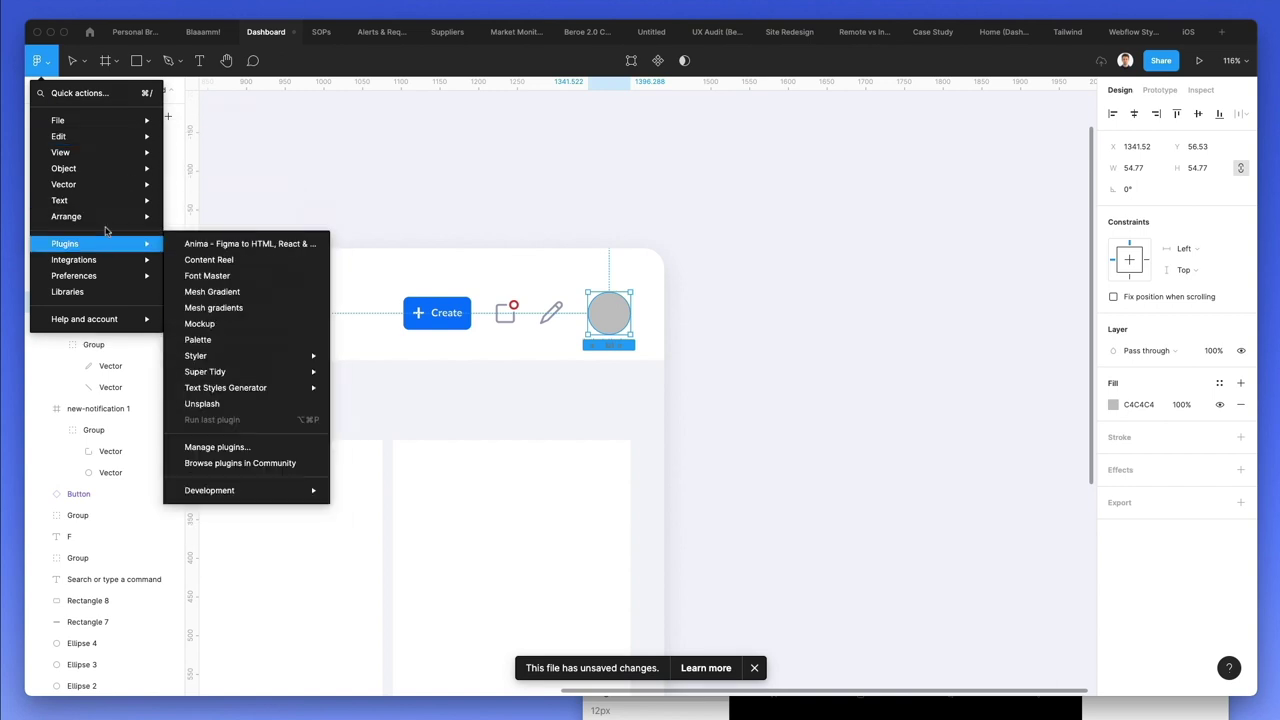
pyautogui.click(209, 260)
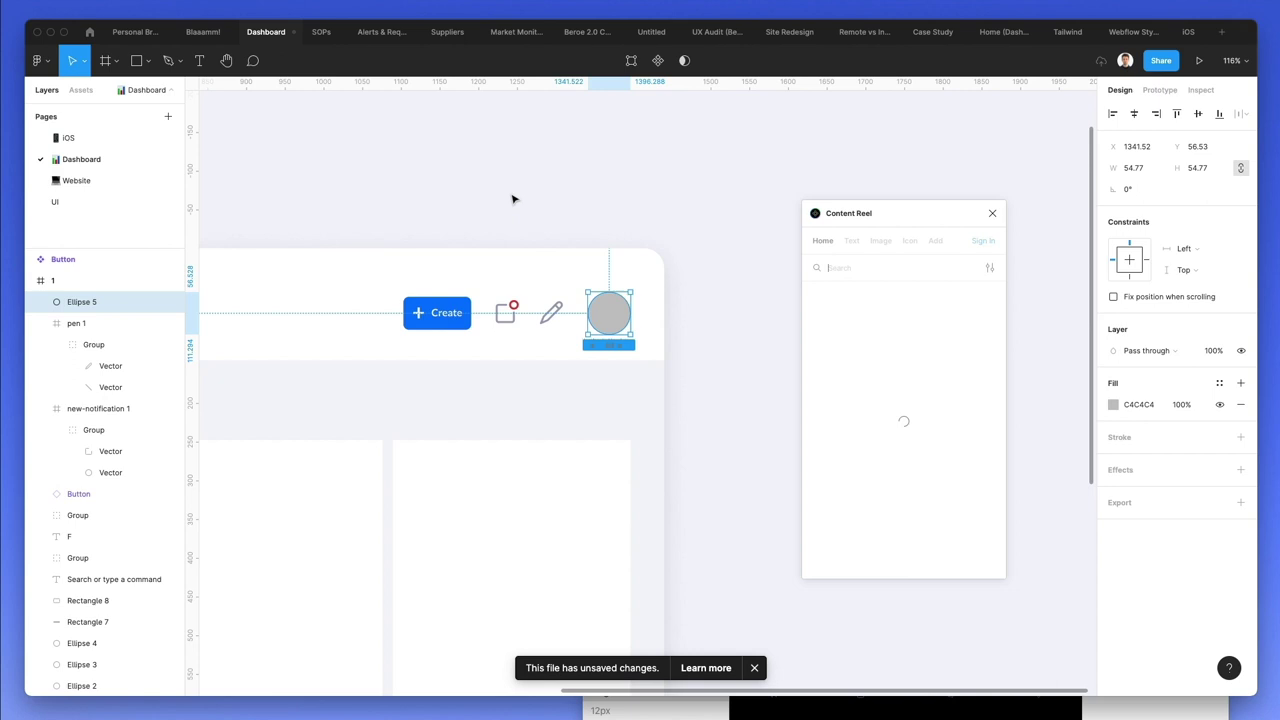
pyautogui.click(881, 242)
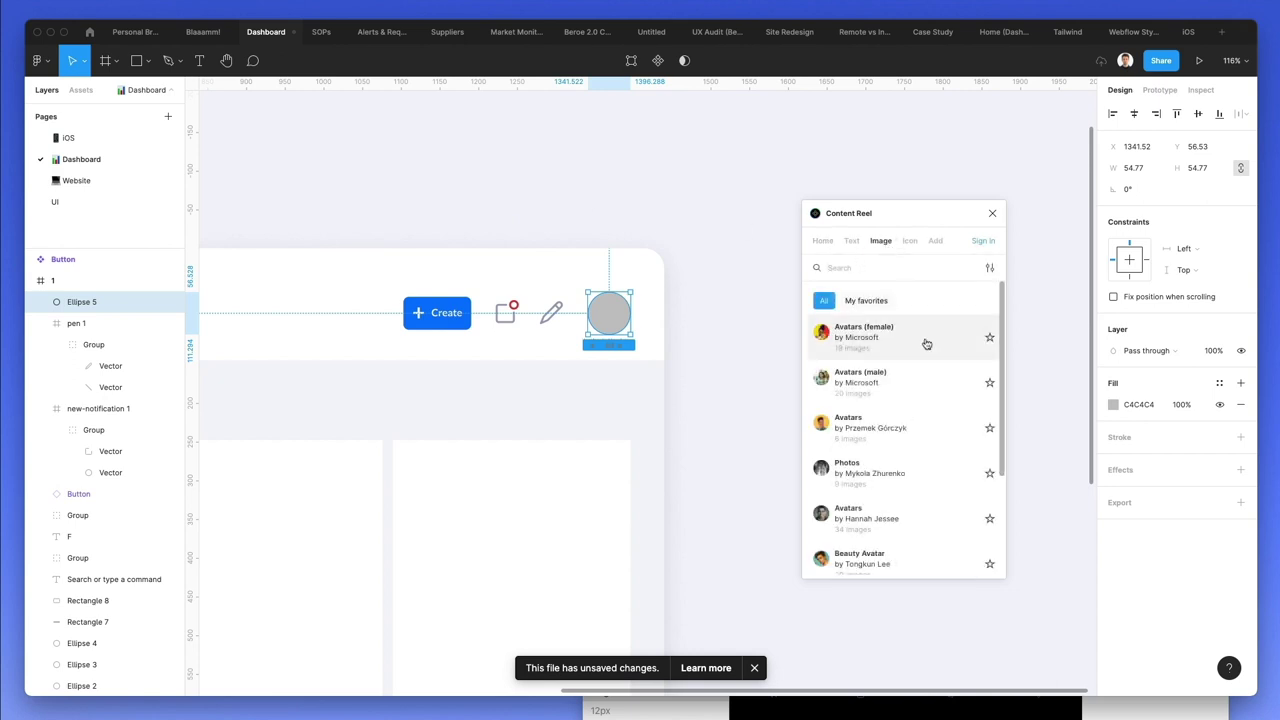
pyautogui.click(905, 420)
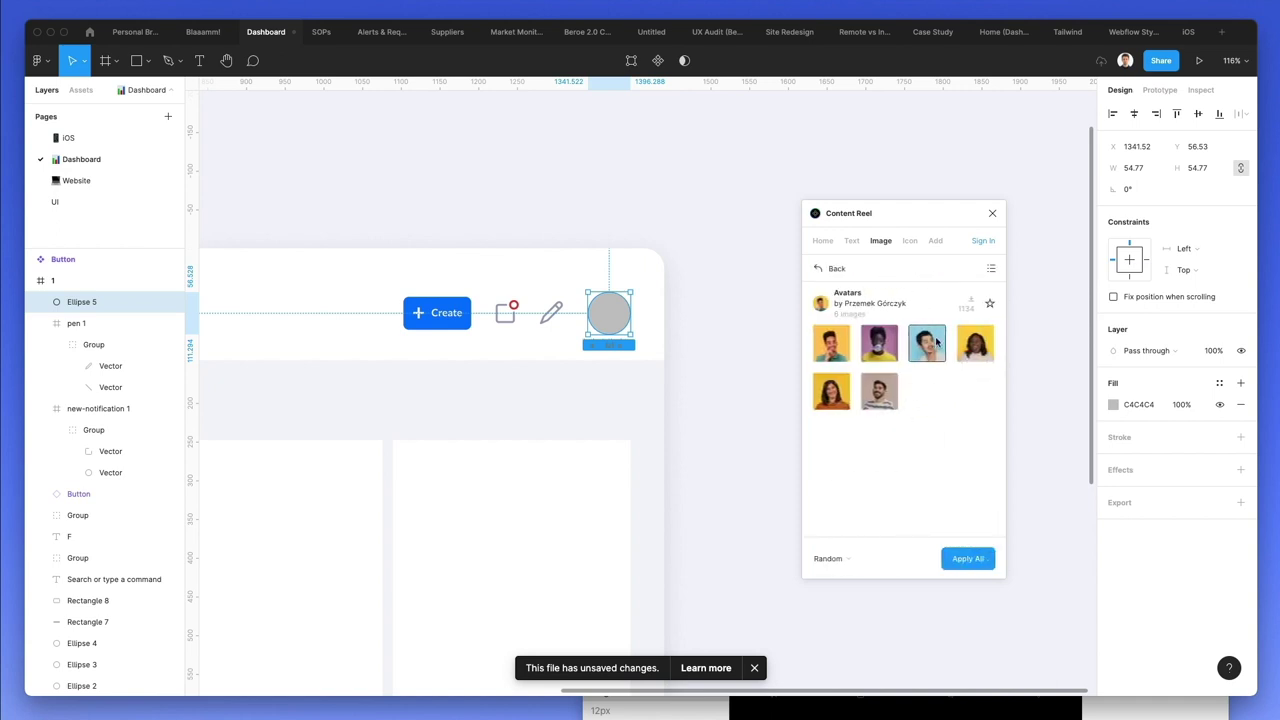
pyautogui.click(885, 398)
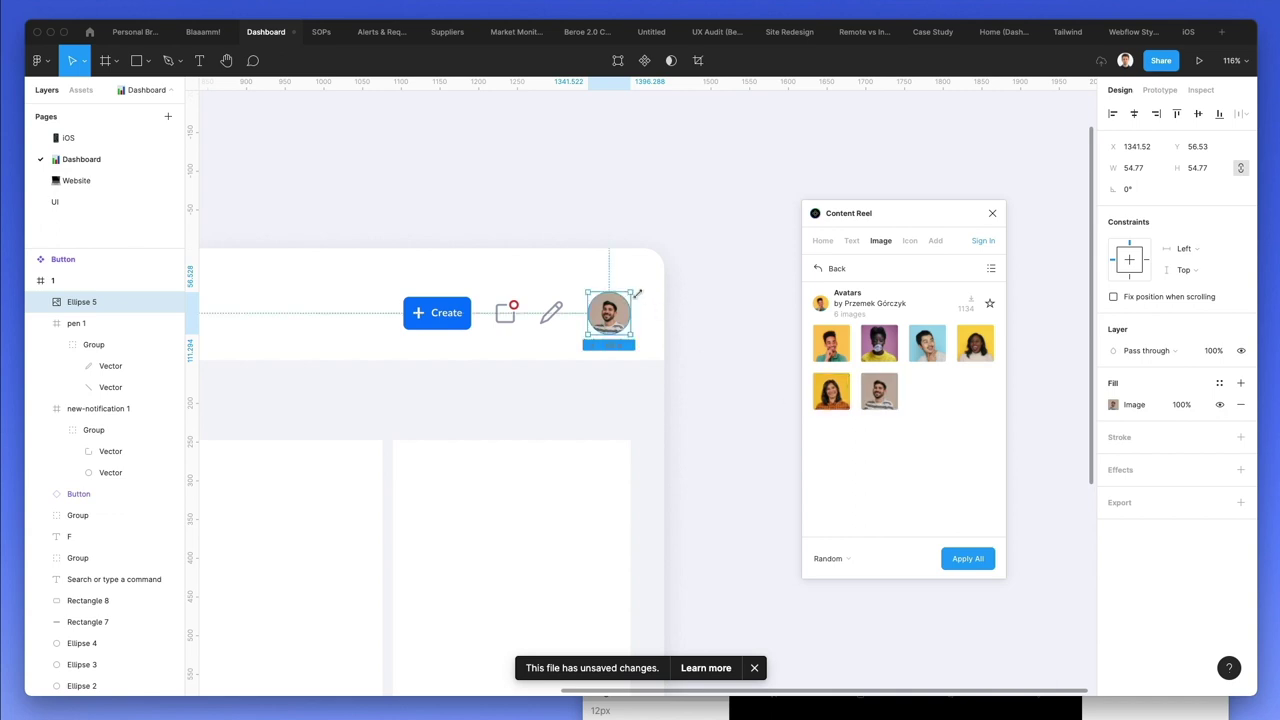
# - Replace the avatar circle's fill with the fourth photo of Content Reel's Beauty Avatar set and close the plugin
pyautogui.click(831, 268)
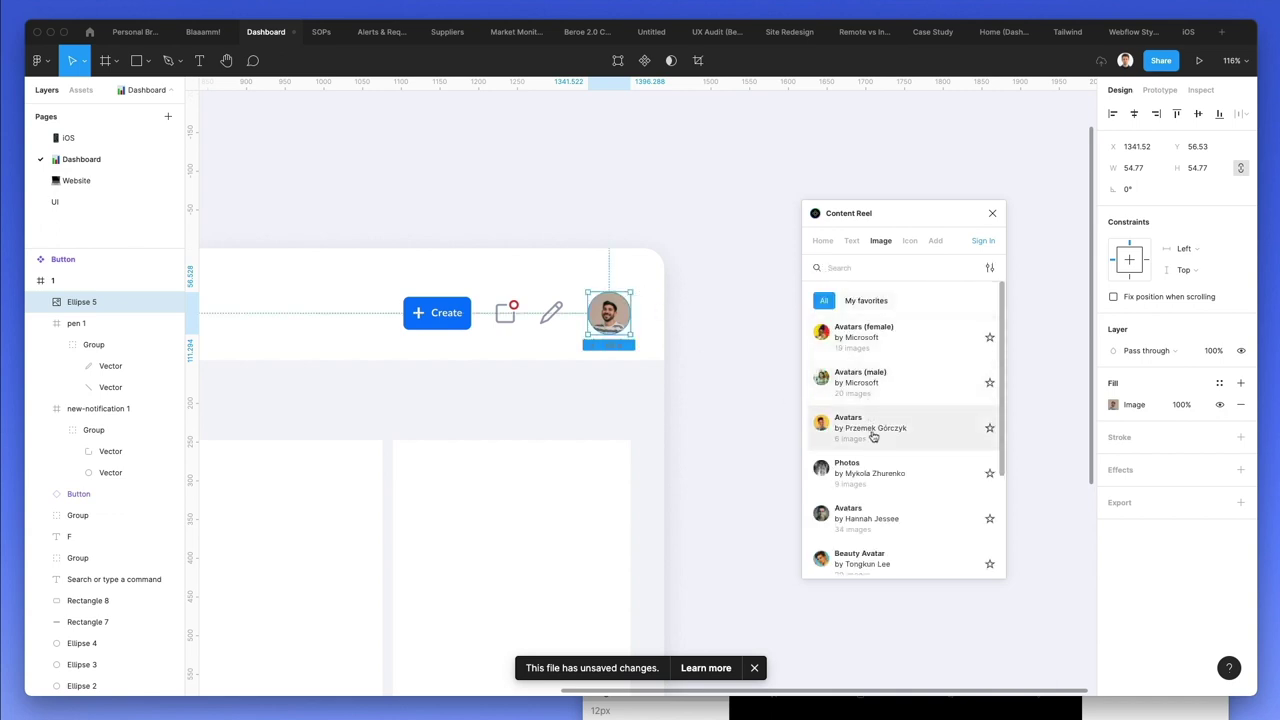
pyautogui.scroll(-1, 885, 450)
pyautogui.click(886, 522)
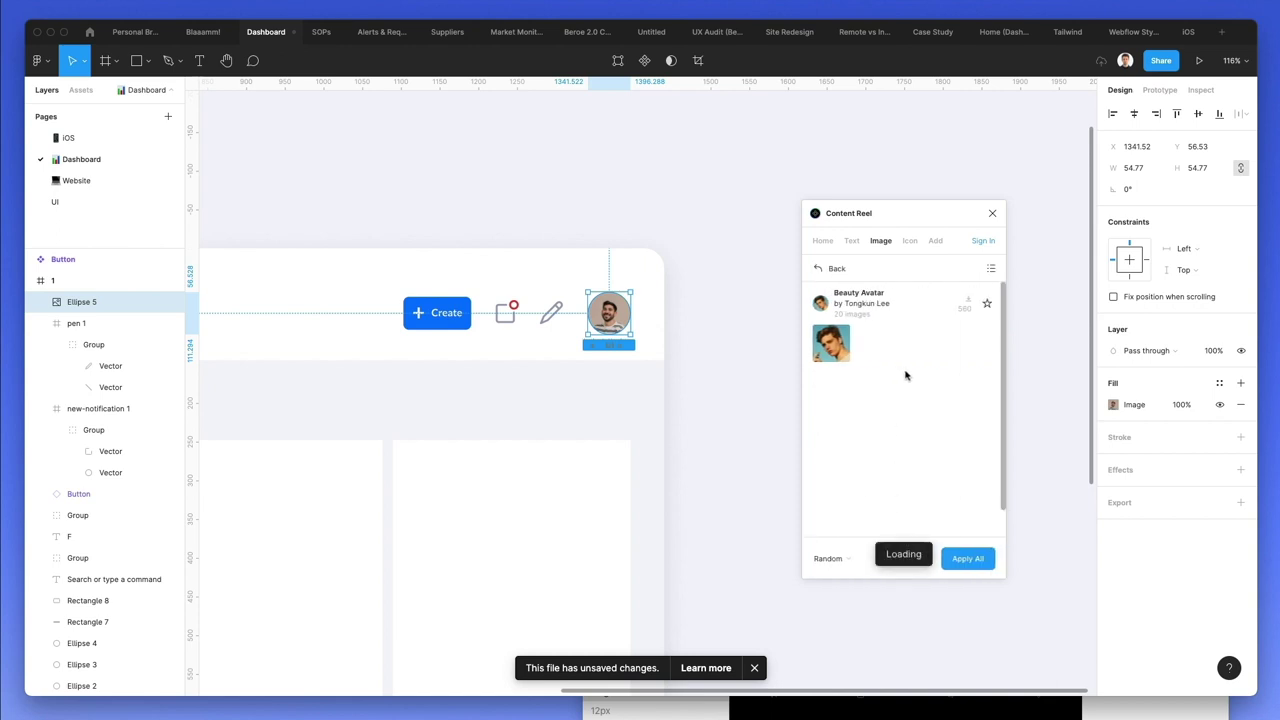
pyautogui.scroll(-1, 925, 460)
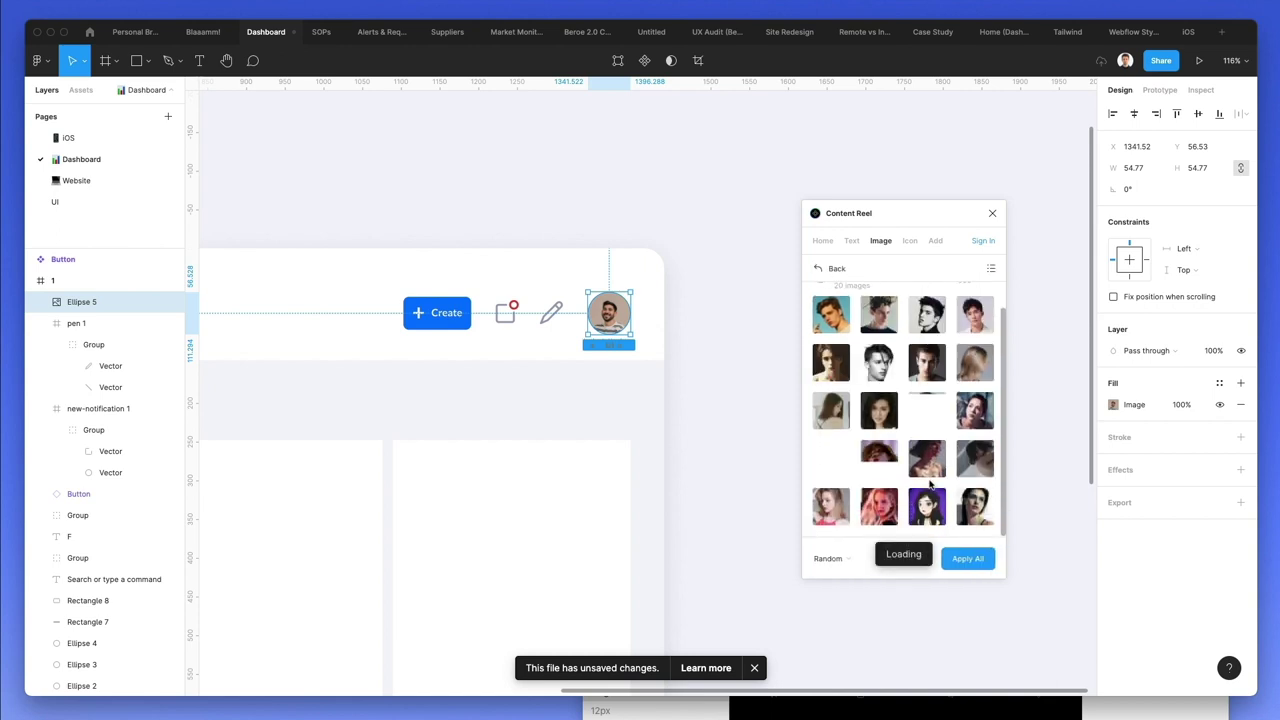
pyautogui.click(970, 320)
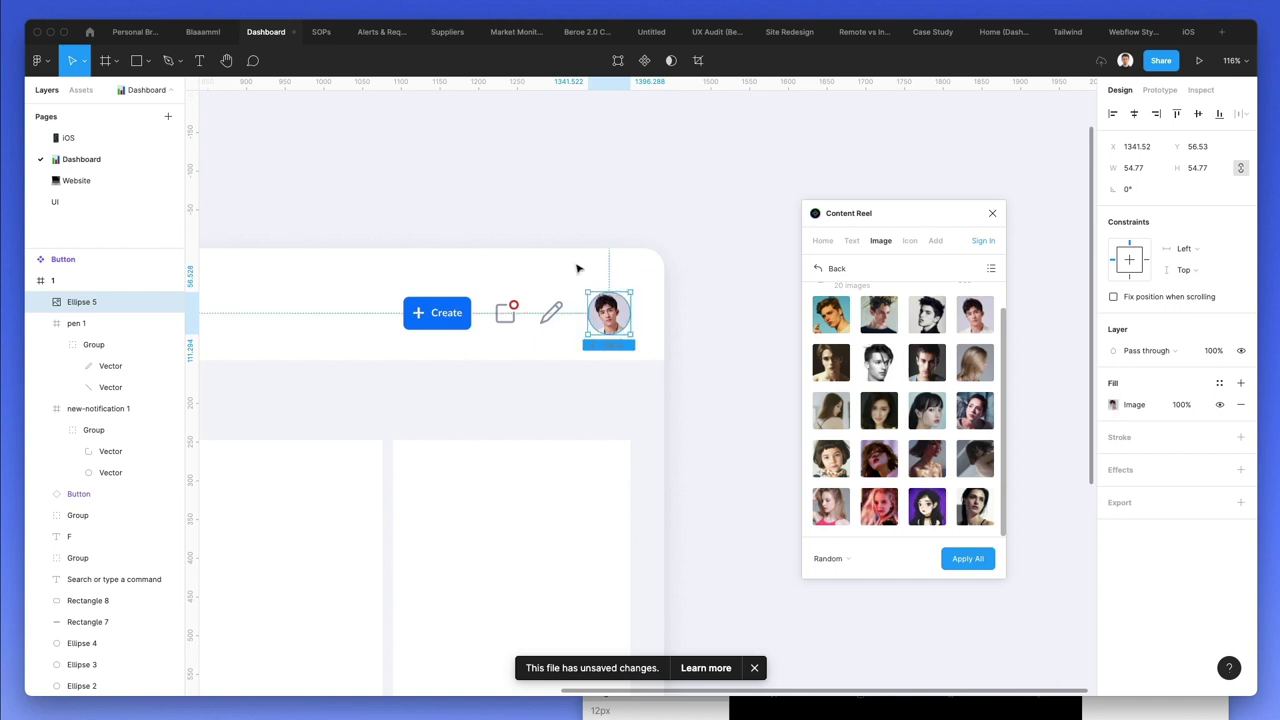
pyautogui.scroll(-2, 577, 268)
pyautogui.click(992, 213)
# - Nudge the avatar up 1 px and space the Create button, notification icon, pen icon and avatar evenly at 31
pyautogui.click(673, 243)
pyautogui.click(643, 275)
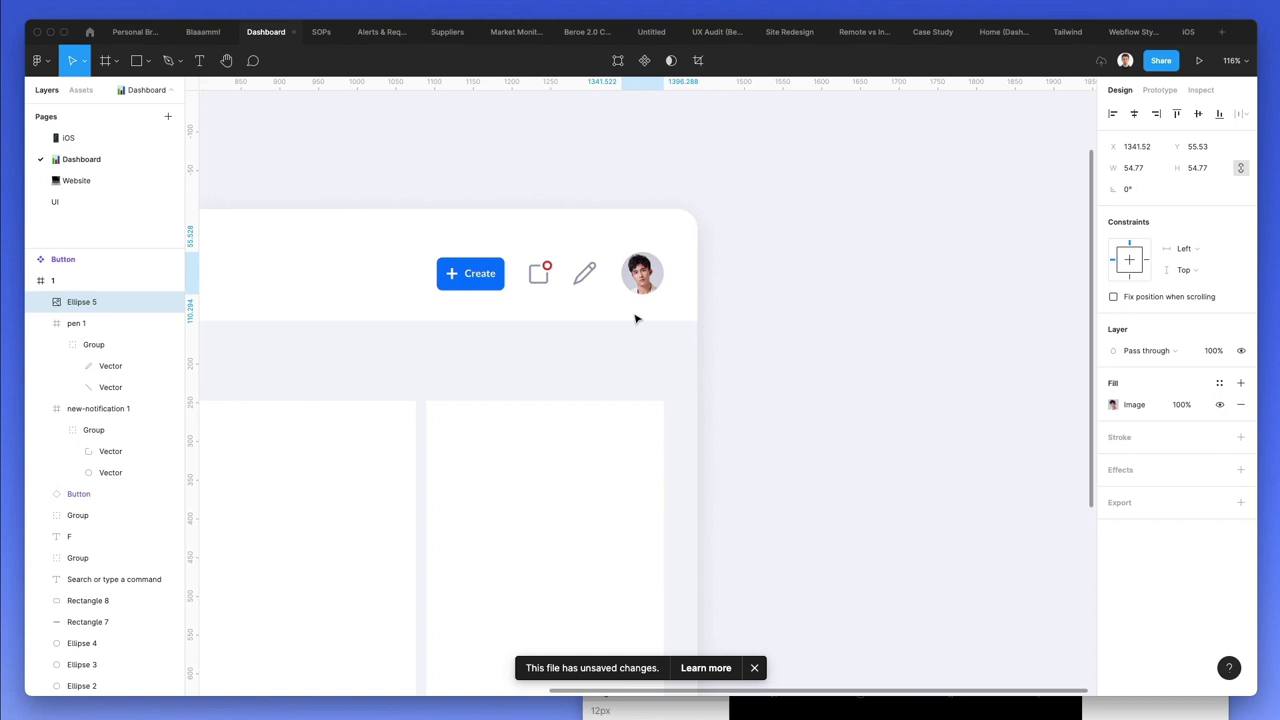
pyautogui.moveTo(714, 247); pyautogui.dragTo(435, 306)
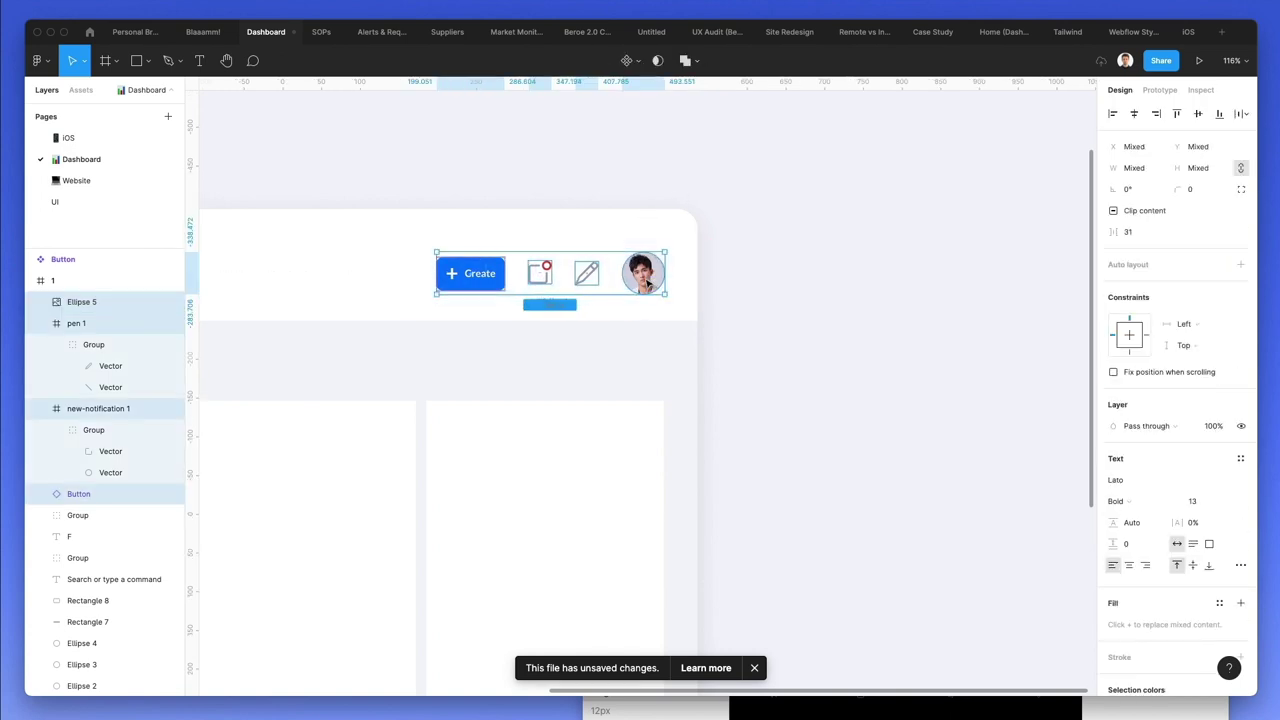
pyautogui.moveTo(643, 273); pyautogui.dragTo(637, 271)
pyautogui.click(617, 223)
pyautogui.scroll(-2, 617, 223)
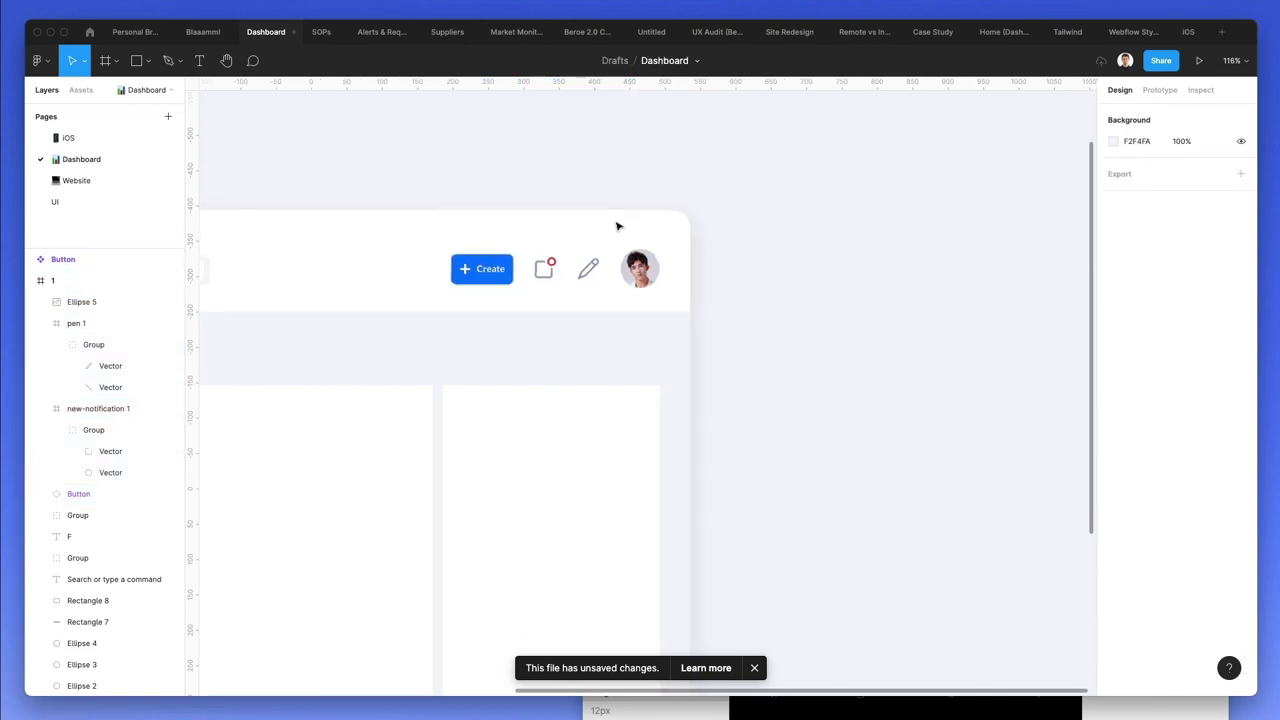
# - Duplicate the search icon and its "Search or type a command" text into the sidebar, aligned under the ring logo
pyautogui.hscroll(-3, 616, 222)
pyautogui.scroll(-5, 617, 226)
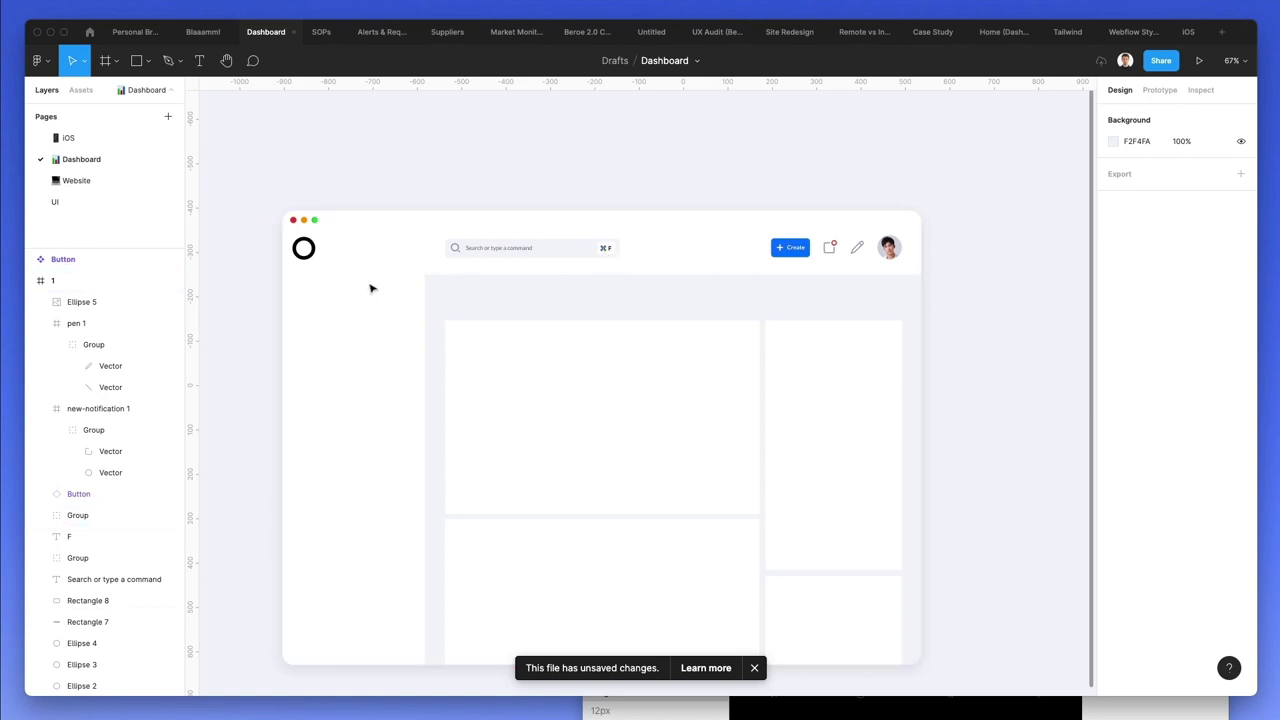
pyautogui.scroll(5, 295, 303)
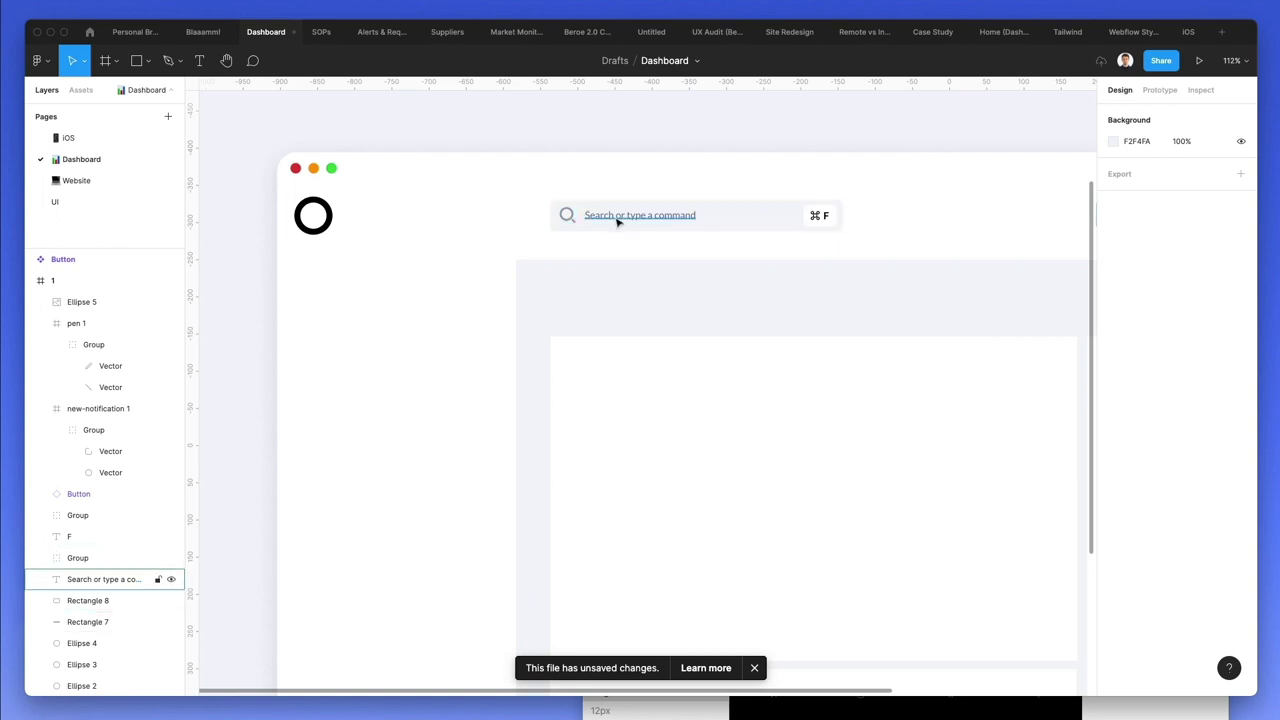
pyautogui.click(576, 224)
pyautogui.keyDown('shift'); pyautogui.click(636, 218); pyautogui.keyUp('shift')
pyautogui.moveTo(636, 220); pyautogui.dragTo(367, 299)
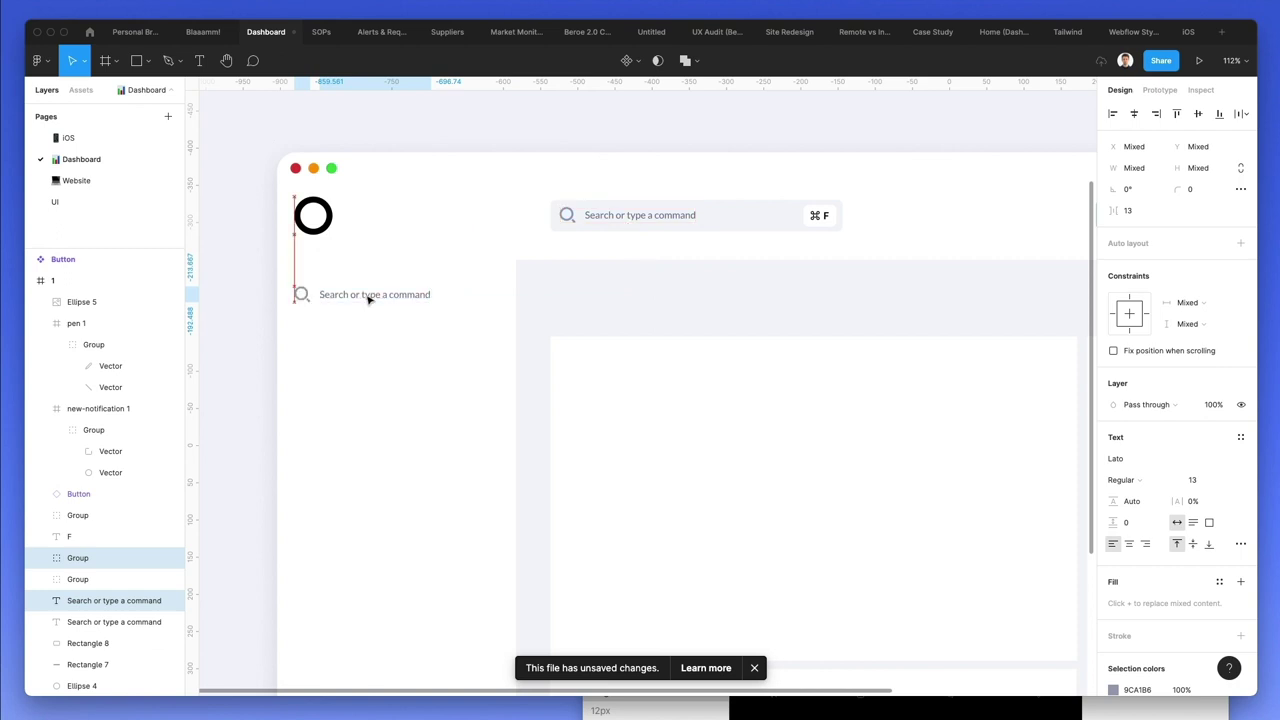
# - Set the font size of the copied sidebar text to 14
pyautogui.click(391, 271)
pyautogui.click(378, 303)
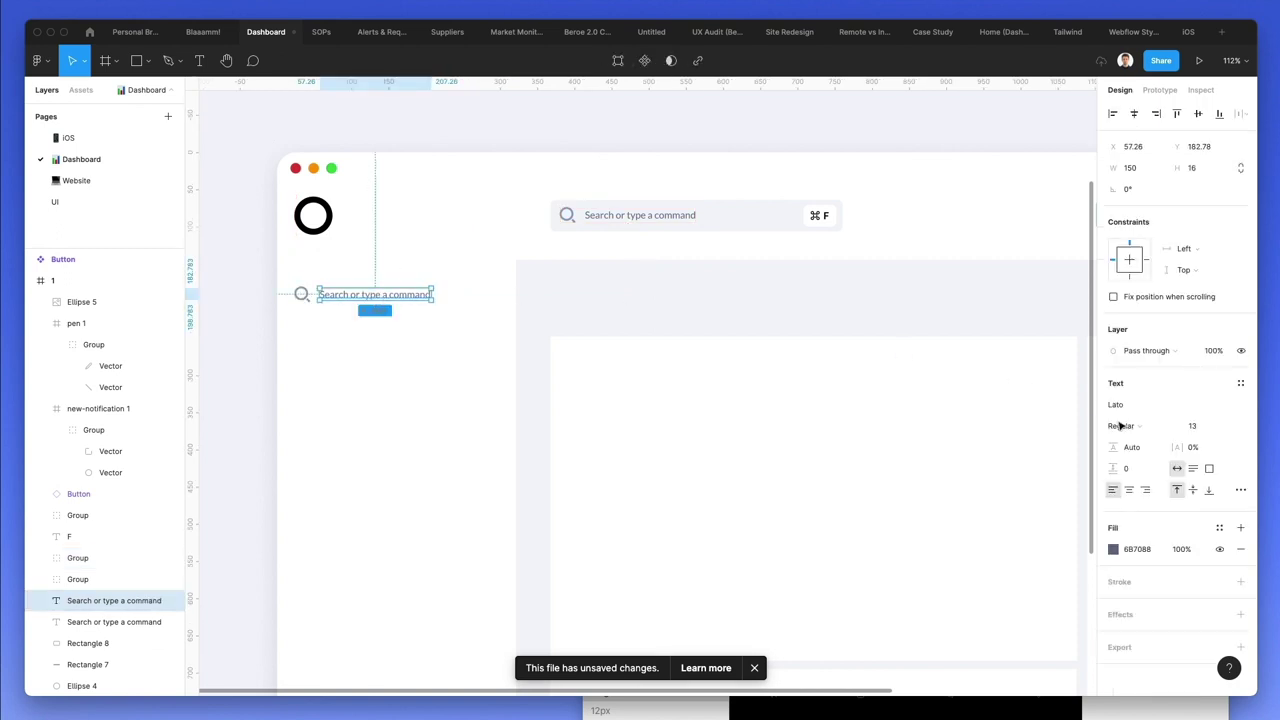
pyautogui.click(1199, 428)
pyautogui.press('Up')
pyautogui.press('Escape')
pyautogui.press('Up')
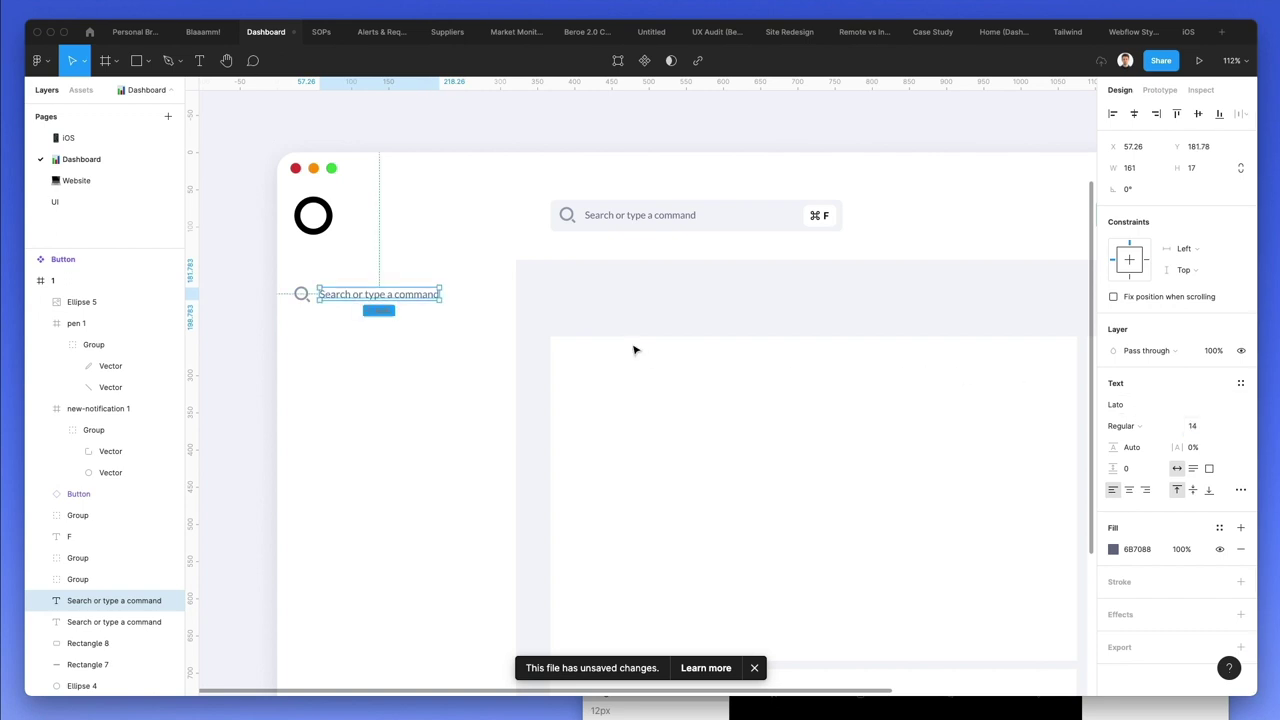
pyautogui.click(373, 266)
# - Switch to Nucleo and search for "arrow", browsing the outline icons
pyautogui.scroll(3, 376, 272)
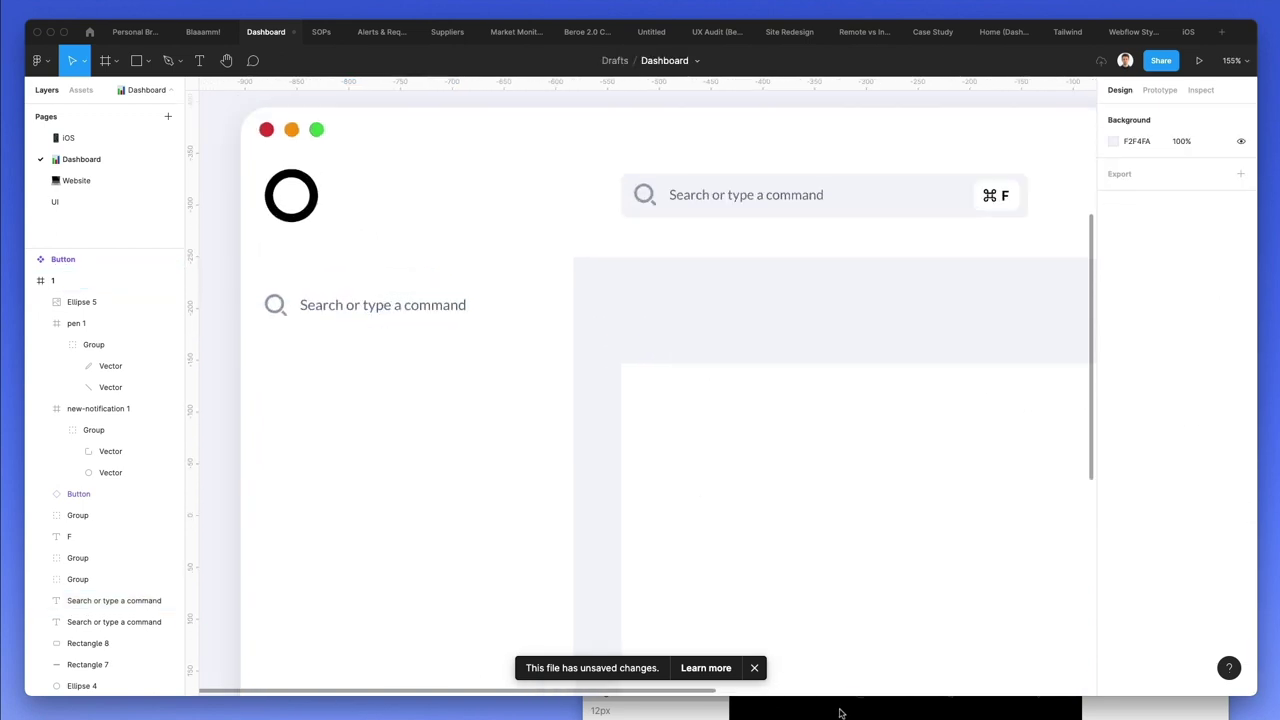
pyautogui.click(840, 712)
pyautogui.write('arrow')
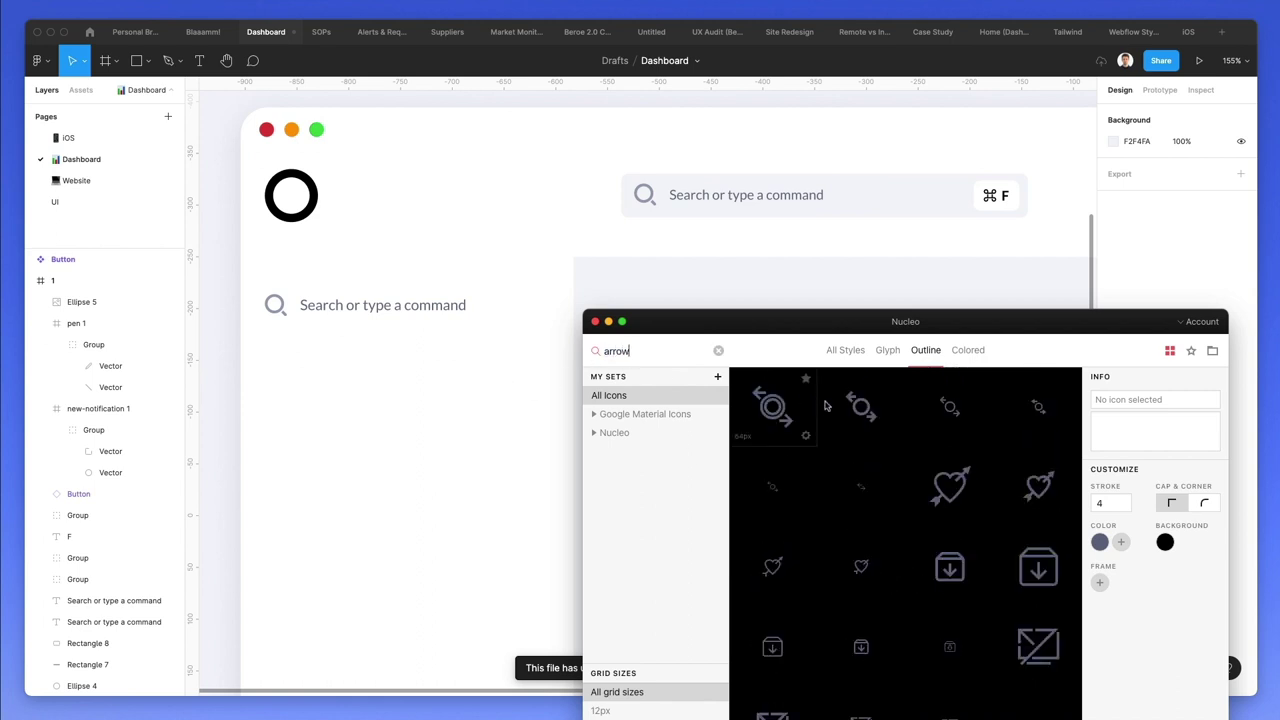
pyautogui.scroll(-10, 832, 407)
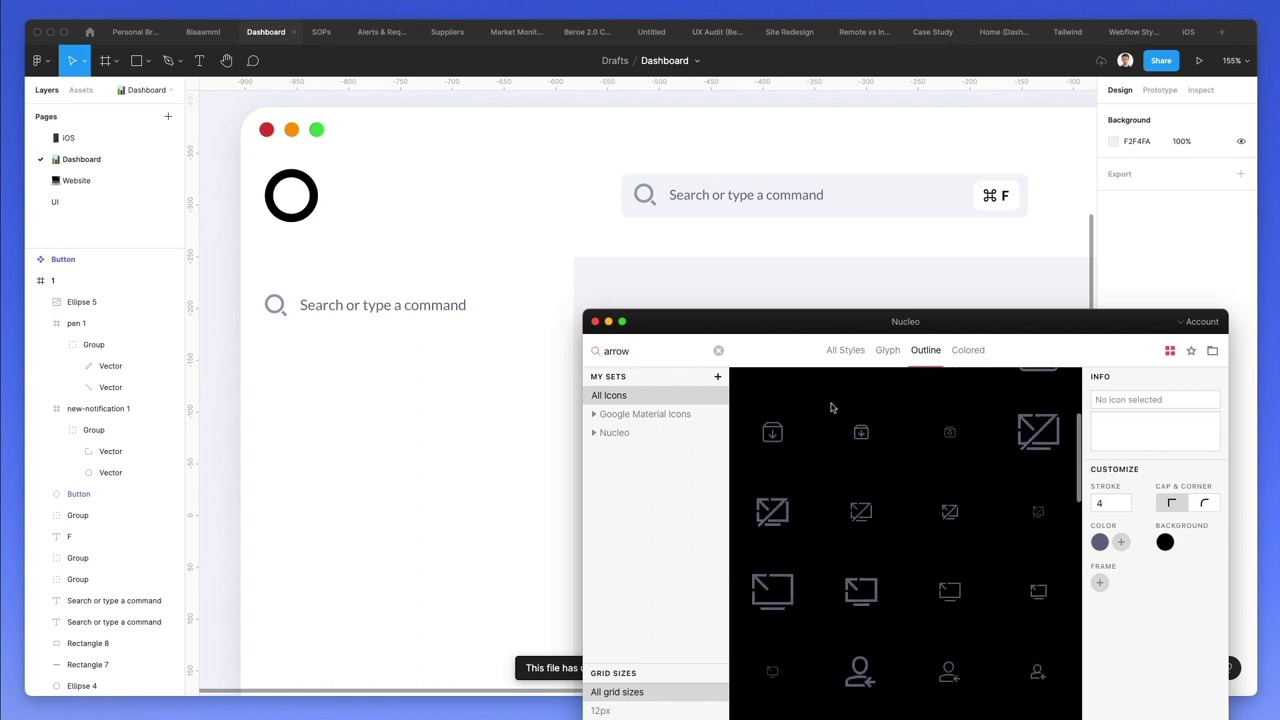
pyautogui.scroll(-10, 832, 407)
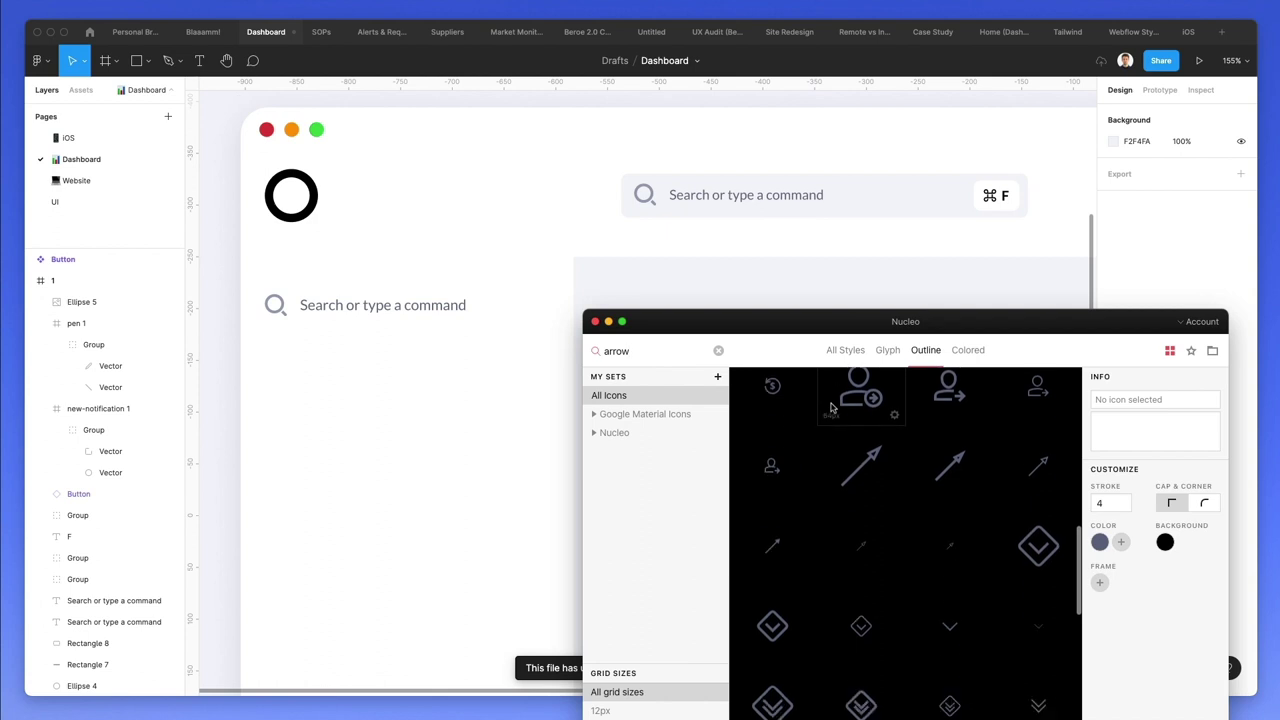
pyautogui.scroll(-8, 831, 407)
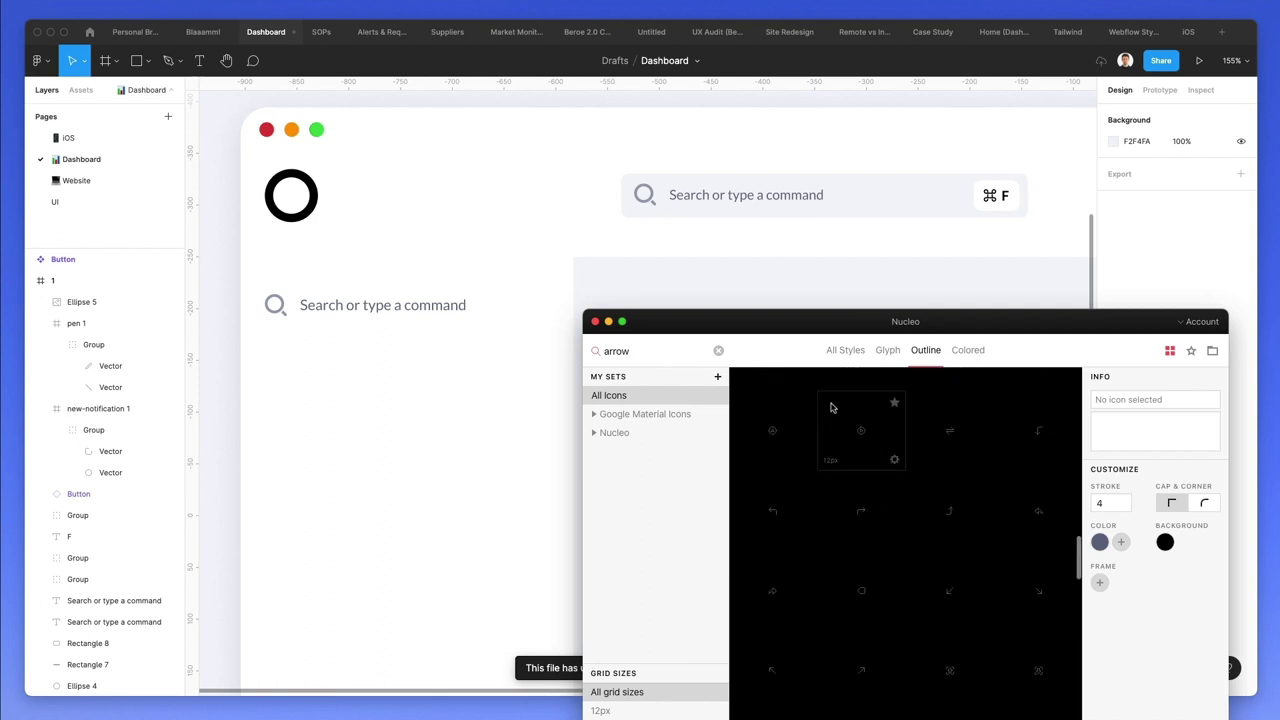
# - Find the 12px down-arrow chevron among Nucleo's glyph icons and place it just right of the sidebar text
pyautogui.click(897, 352)
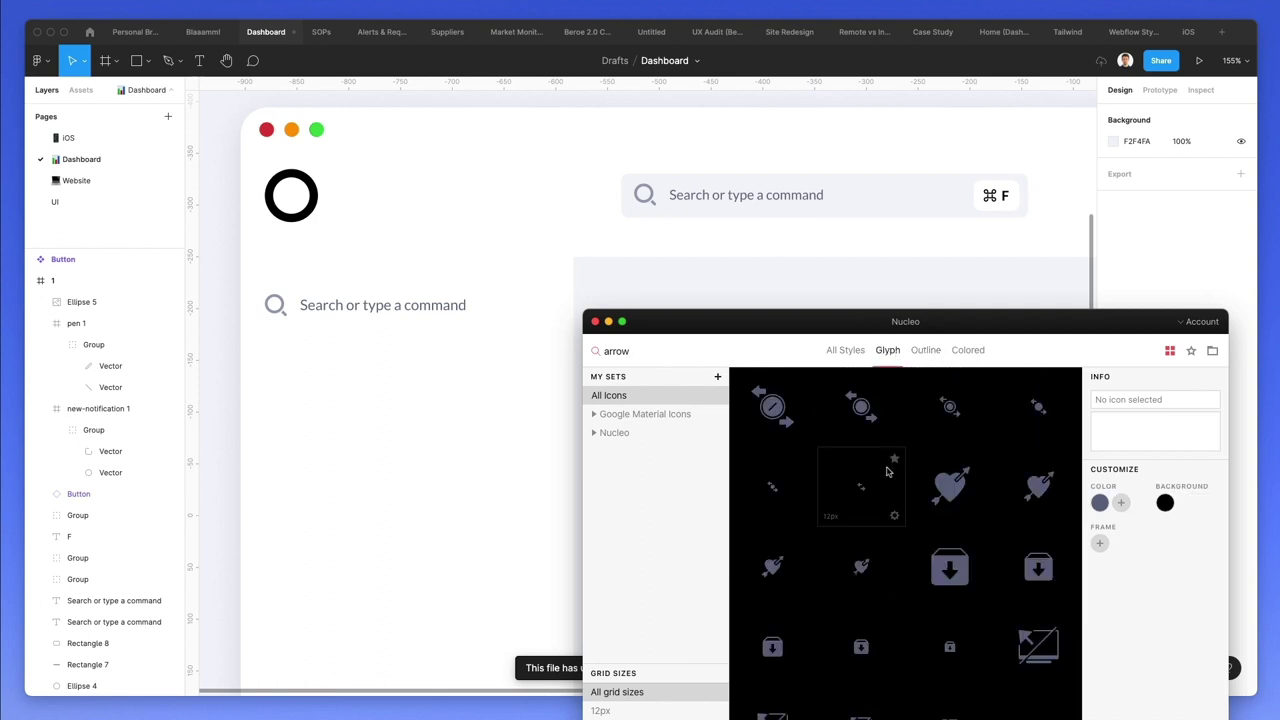
pyautogui.scroll(-3, 888, 470)
pyautogui.scroll(-10, 918, 449)
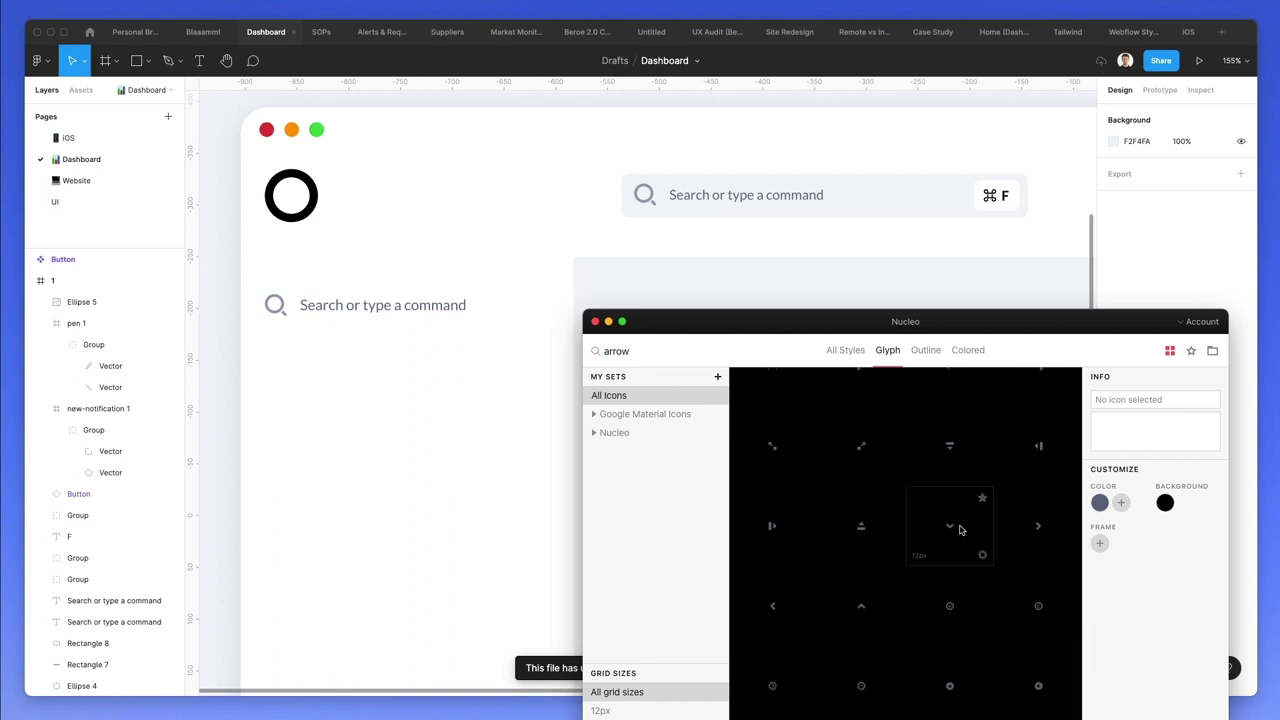
pyautogui.scroll(-5, 958, 528)
pyautogui.scroll(-3, 1004, 518)
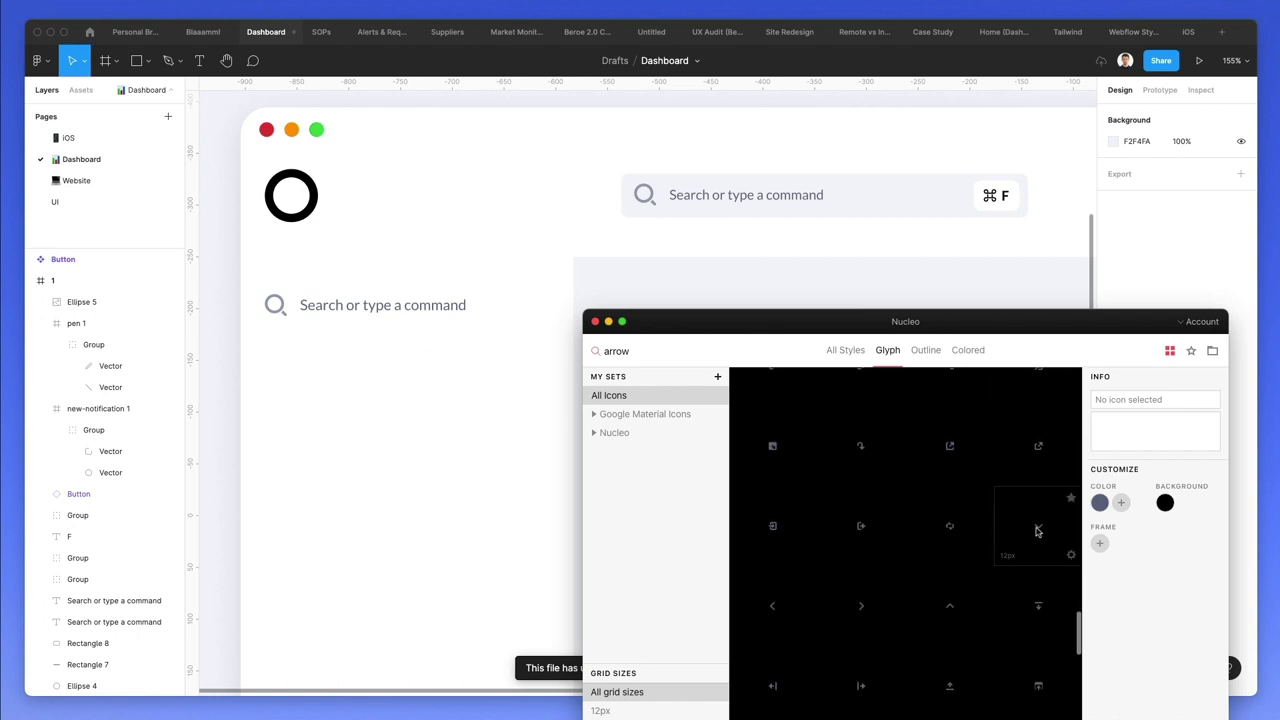
pyautogui.moveTo(471, 313); pyautogui.dragTo(488, 309)
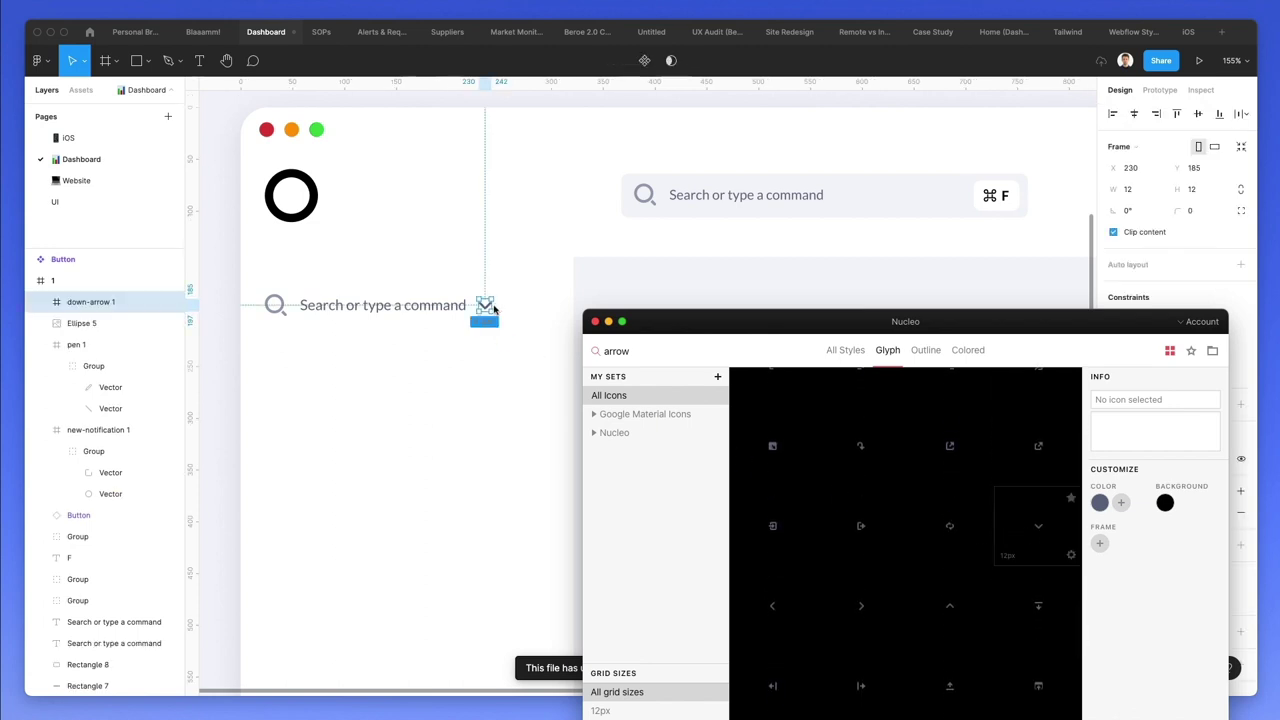
# - Remove the down-arrow icon's surrounding frame and scale the chevron up to about 16 × 9
pyautogui.press('super+shift+g')
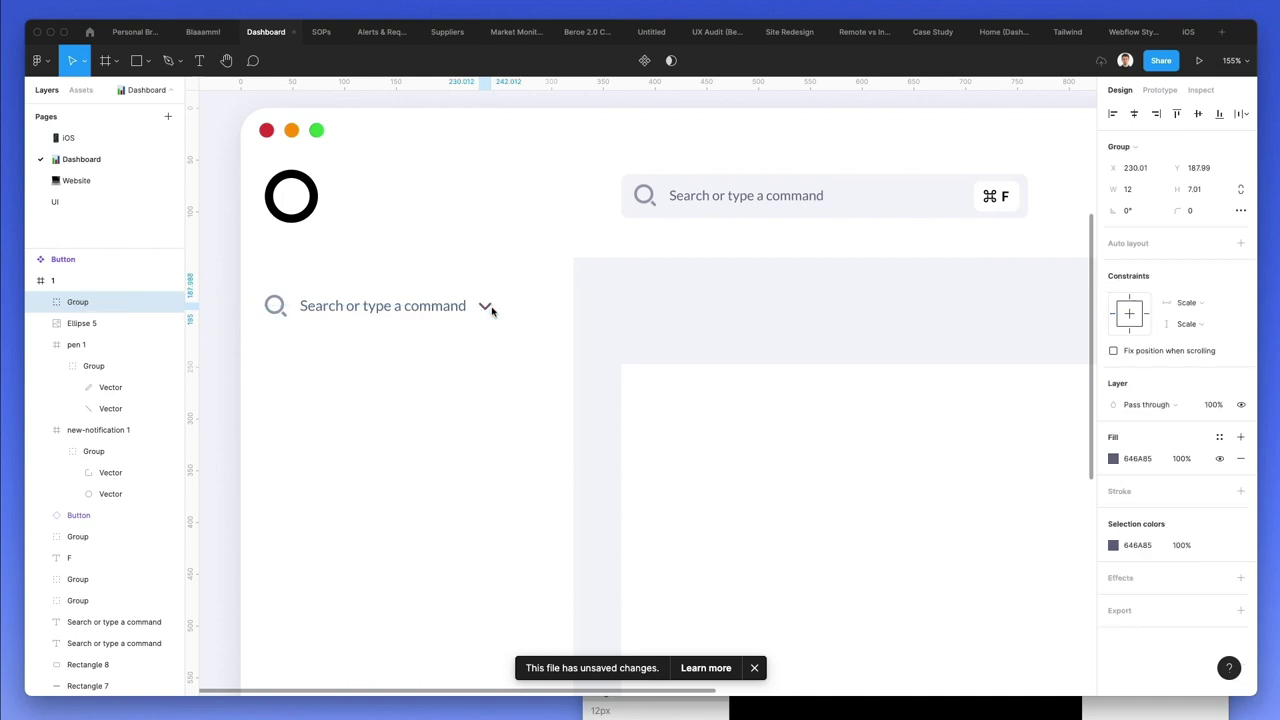
pyautogui.press('k')
pyautogui.moveTo(491, 311); pyautogui.dragTo(499, 310)
pyautogui.scroll(3, 488, 298)
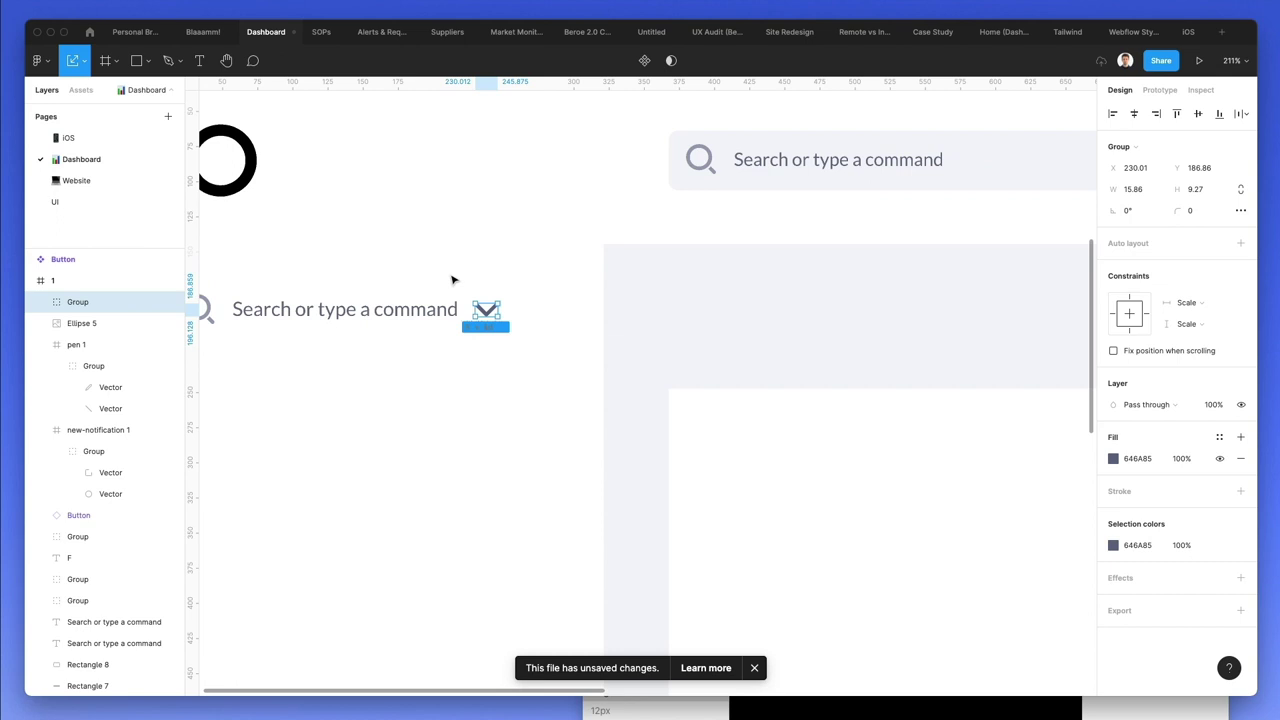
# - Give the chevron the sidebar search icon's color 9CA1B6 and move it to the sidebar's right side at about X 283
pyautogui.hscroll(-2, 452, 278)
pyautogui.press('i')
pyautogui.click(302, 299)
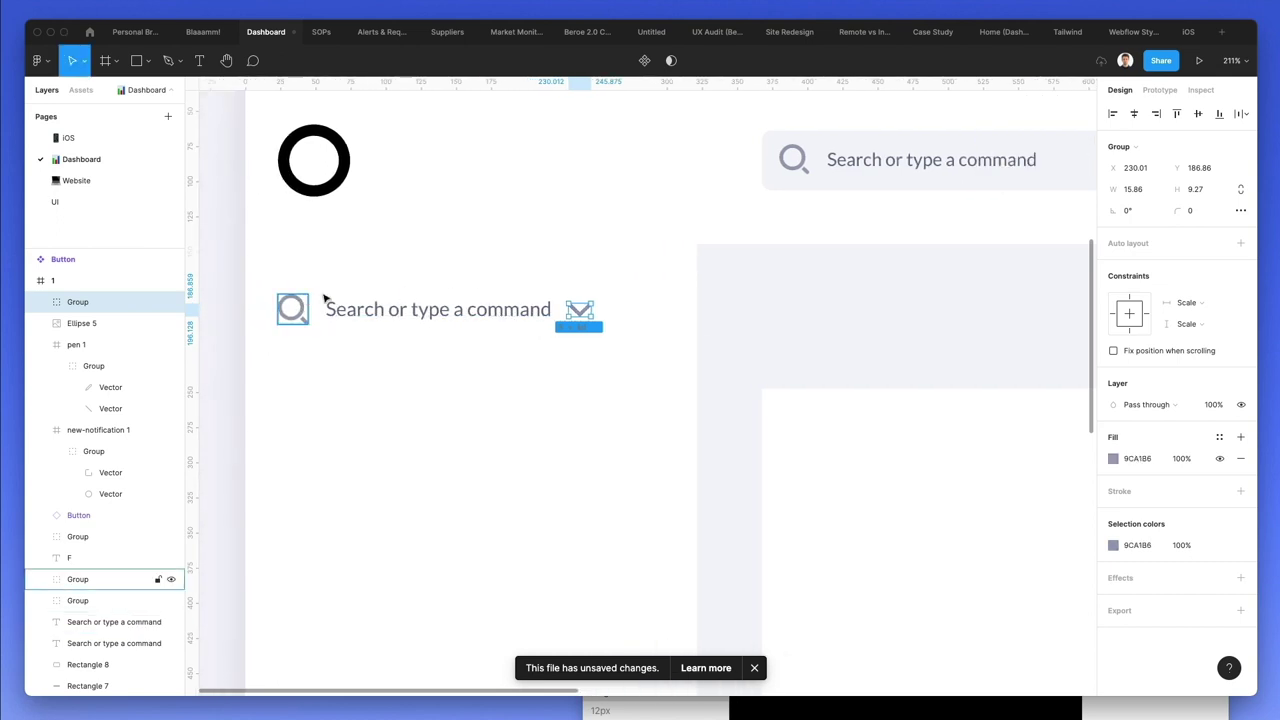
pyautogui.click(623, 291)
pyautogui.moveTo(588, 313); pyautogui.dragTo(661, 318)
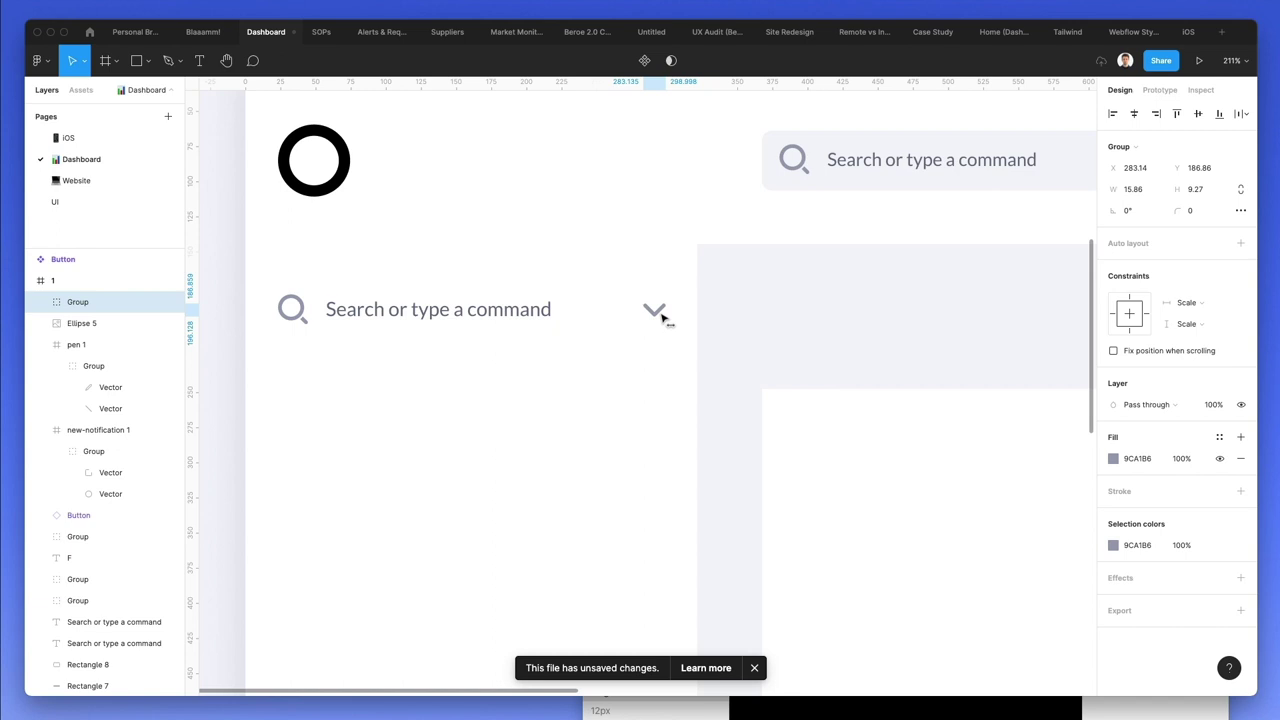
# - Change the sidebar text to "Home"
pyautogui.click(520, 391)
pyautogui.click(394, 309)
pyautogui.doubleClick(394, 309)
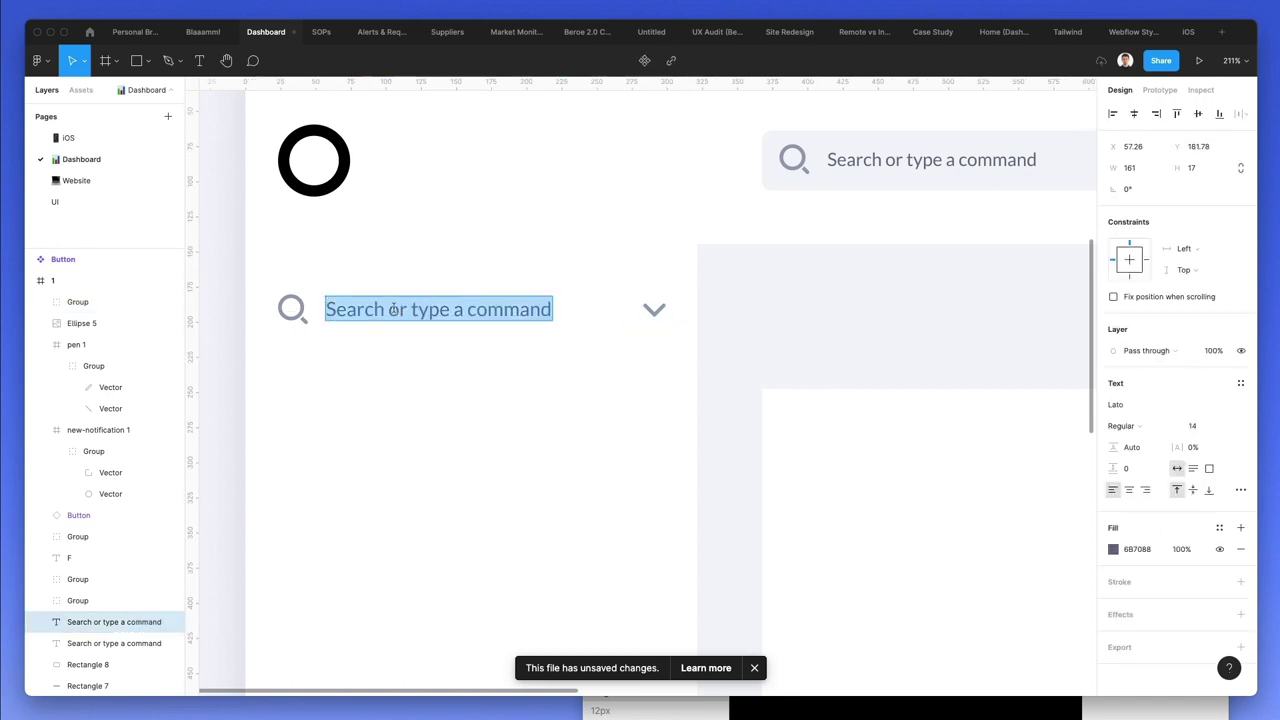
pyautogui.write('Home')
pyautogui.press('Escape')
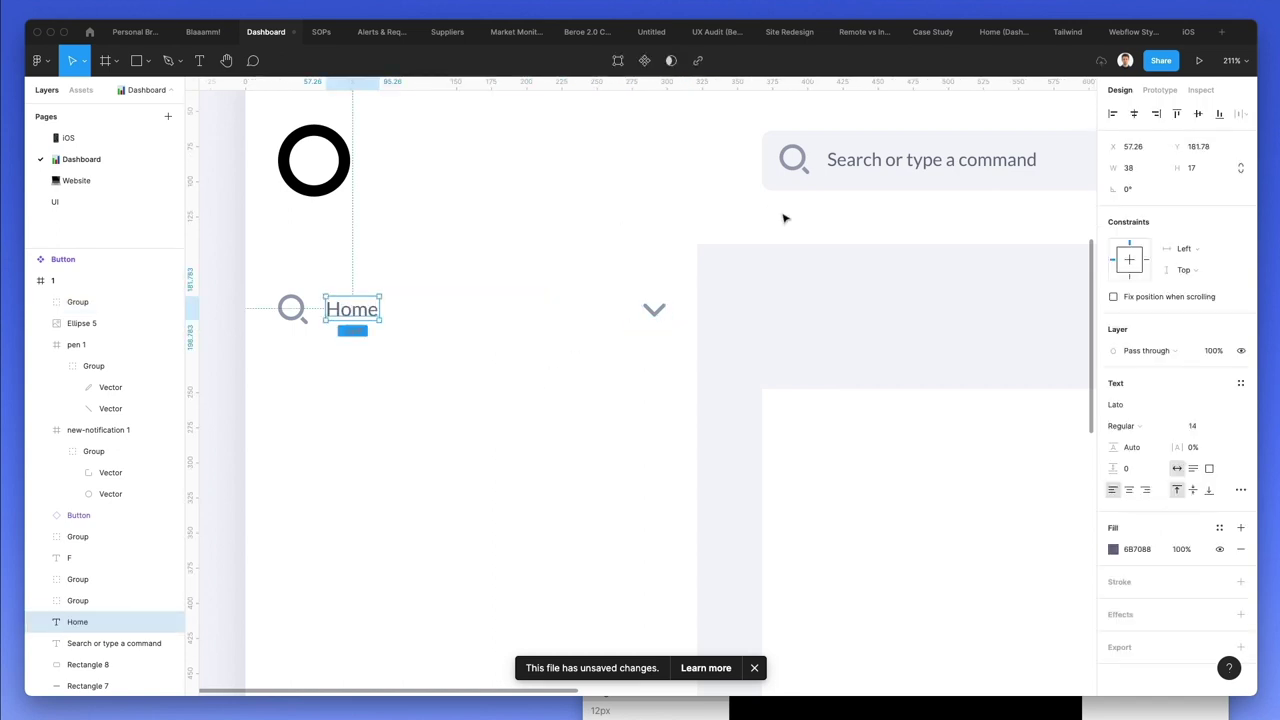
# - Set the weight of the Home label to Bold
pyautogui.click(1114, 552)
pyautogui.click(1114, 552)
pyautogui.click(1121, 425)
pyautogui.click(1129, 439)
pyautogui.click(583, 380)
# - Duplicate the Home row with its icon and chevron downwards at equal spacing to make six sidebar rows
pyautogui.scroll(-5, 537, 354)
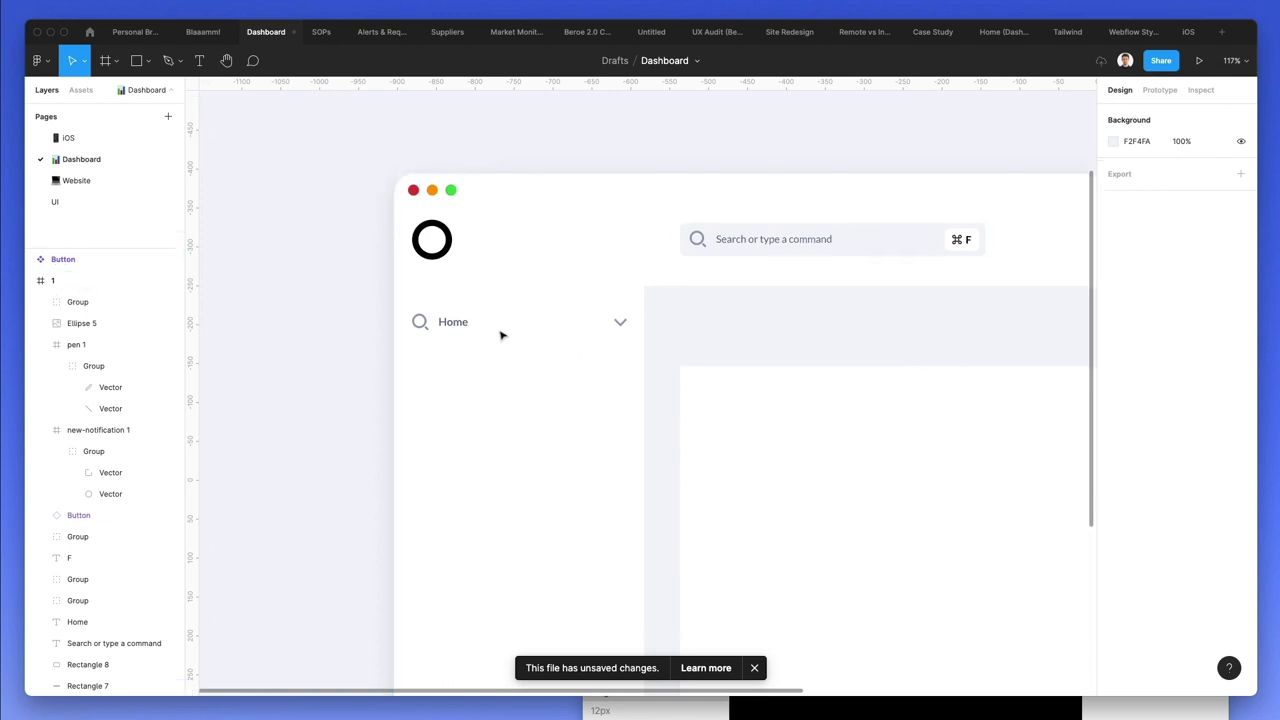
pyautogui.scroll(-1, 500, 334)
pyautogui.moveTo(655, 268); pyautogui.dragTo(466, 337)
pyautogui.press('super+d')
pyautogui.press('super+d')
pyautogui.press('super+d')
pyautogui.press('super+d')
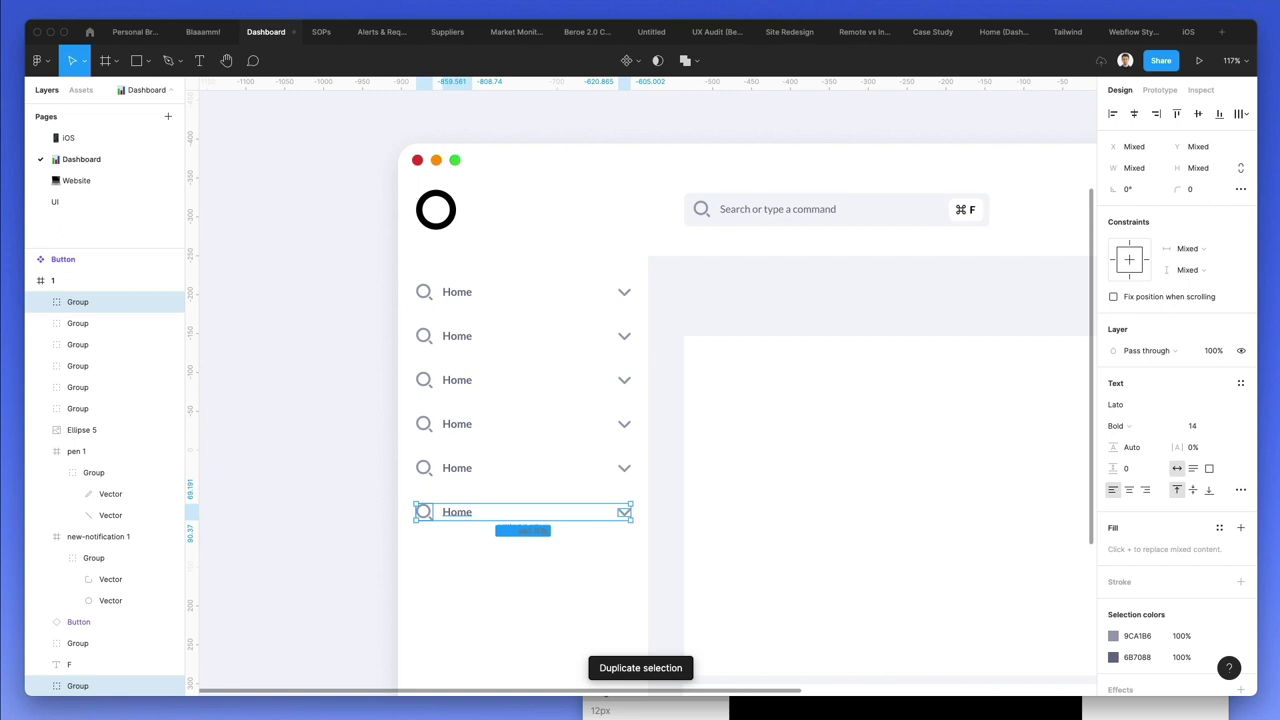
pyautogui.click(545, 314)
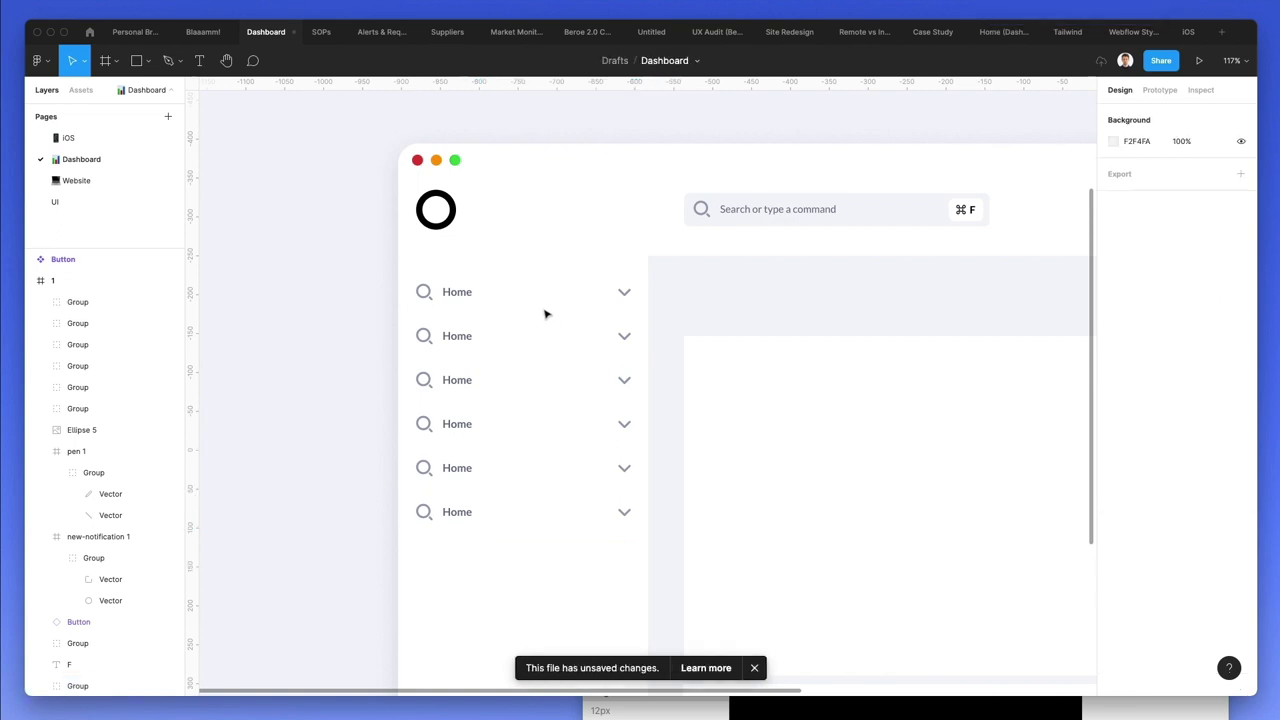
# - Rename the second and third sidebar labels to "Products" and "Customers"
pyautogui.doubleClick(457, 337)
pyautogui.doubleClick(457, 337)
pyautogui.write('Products')
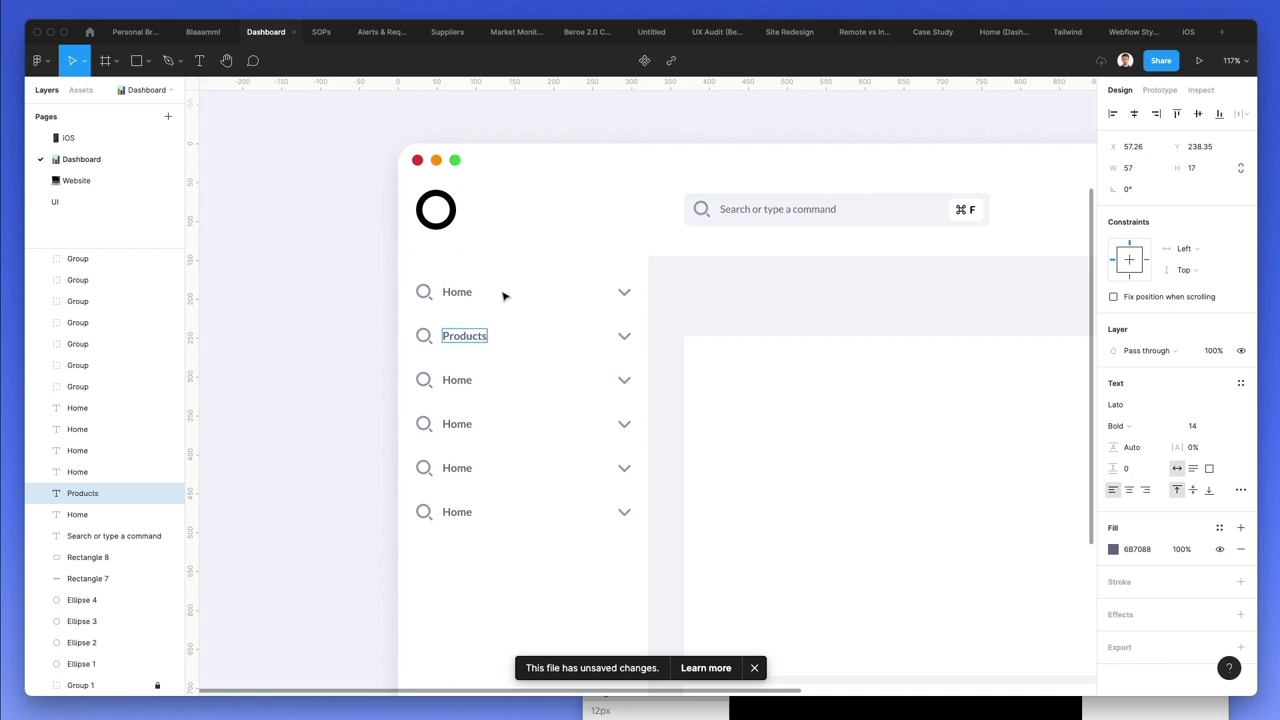
pyautogui.doubleClick(457, 381)
pyautogui.write('Cust')
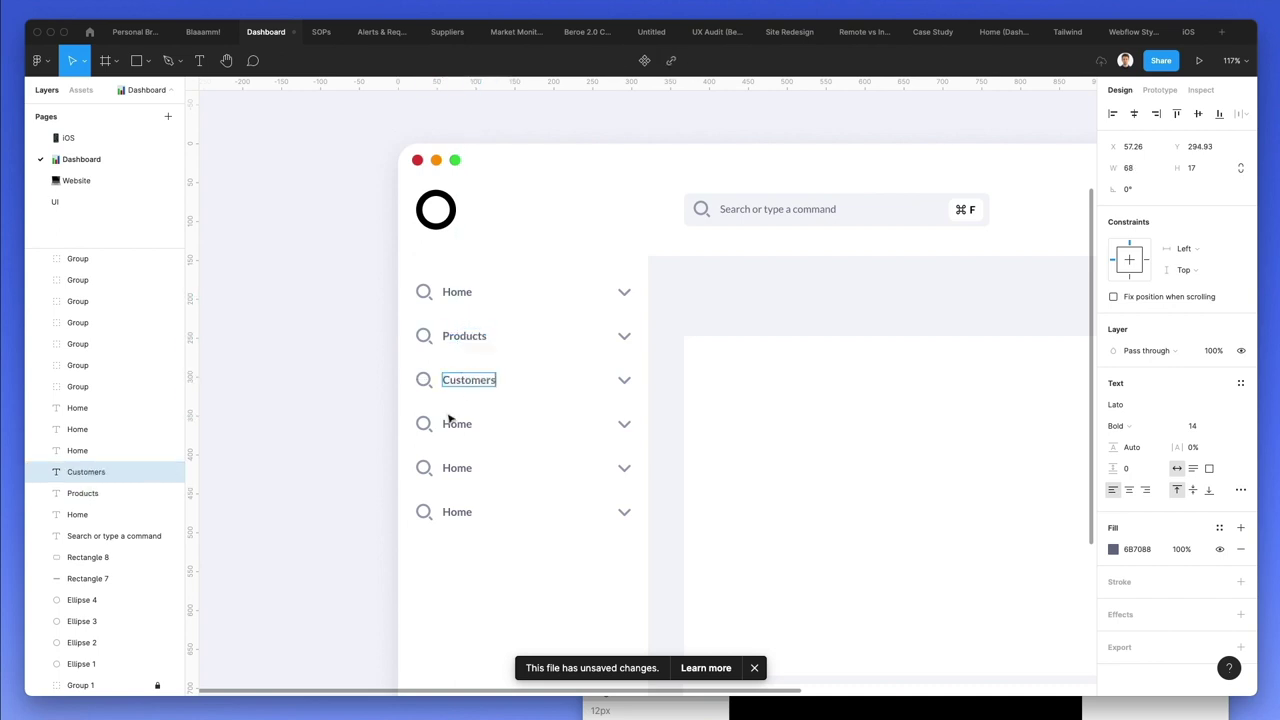
# - Rename the fourth, fifth and sixth sidebar labels to "Shop", "Income" and "Promote"
pyautogui.click(455, 422)
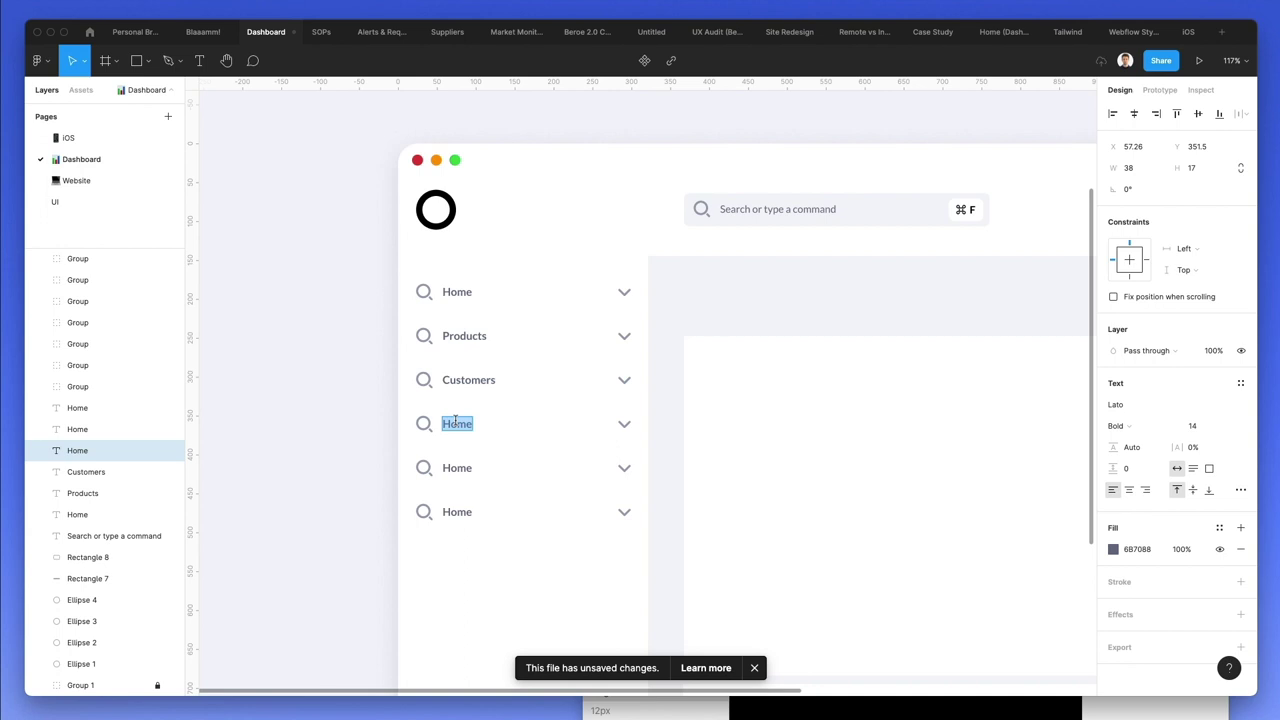
pyautogui.write('Shop')
pyautogui.click(453, 468)
pyautogui.write('Inc')
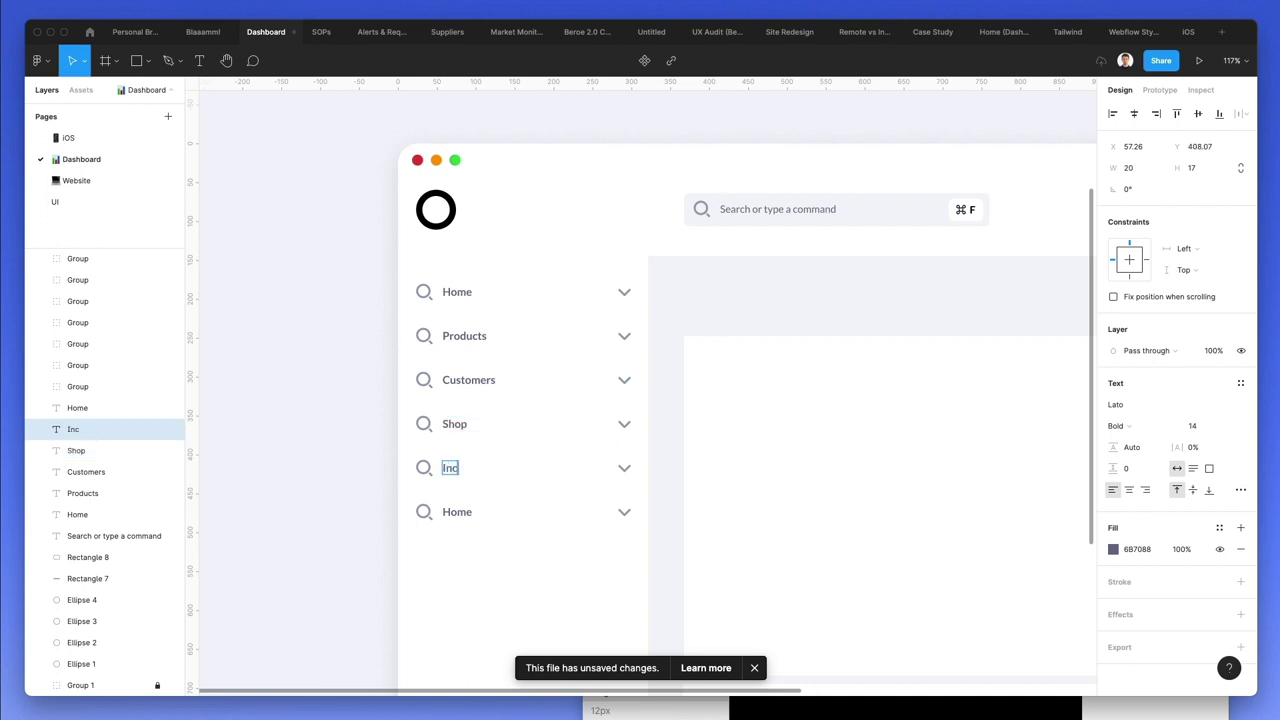
pyautogui.click(463, 512)
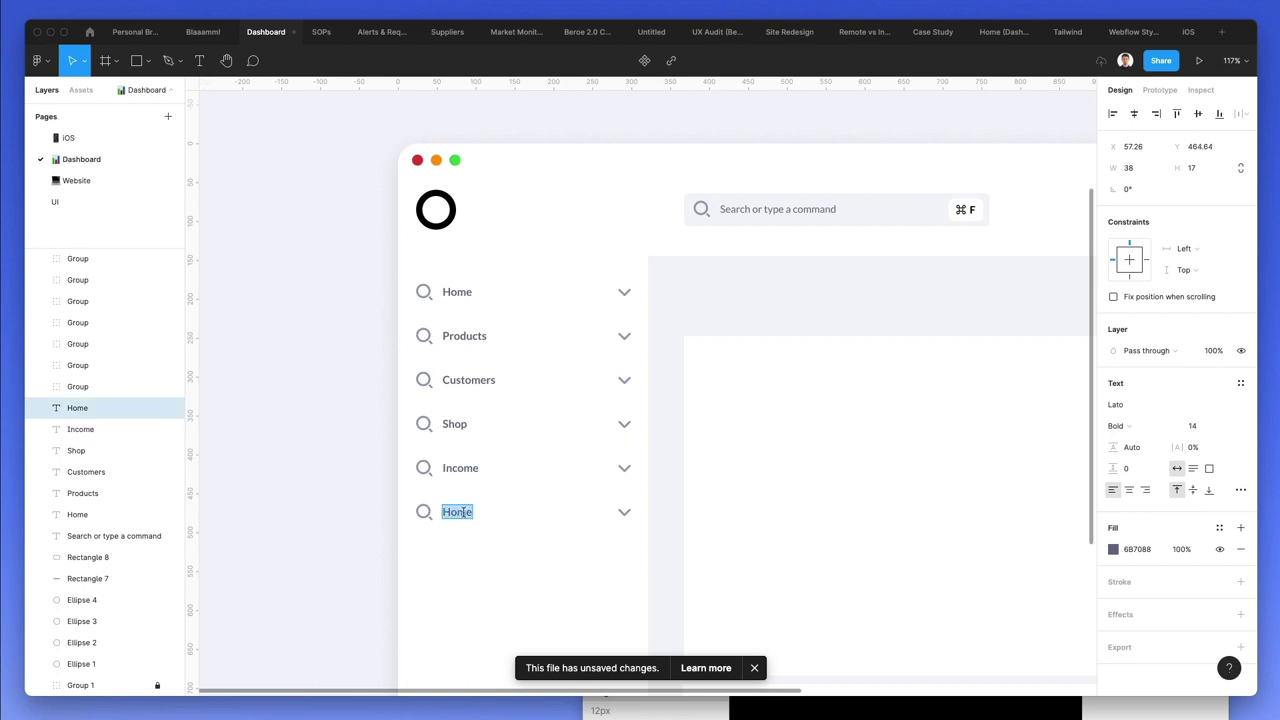
pyautogui.write('Promot')
pyautogui.press('Escape')
pyautogui.click(523, 423)
# - Select all six sidebar chevrons and slightly reduce their height with proportions constrained
pyautogui.scroll(-2, 517, 374)
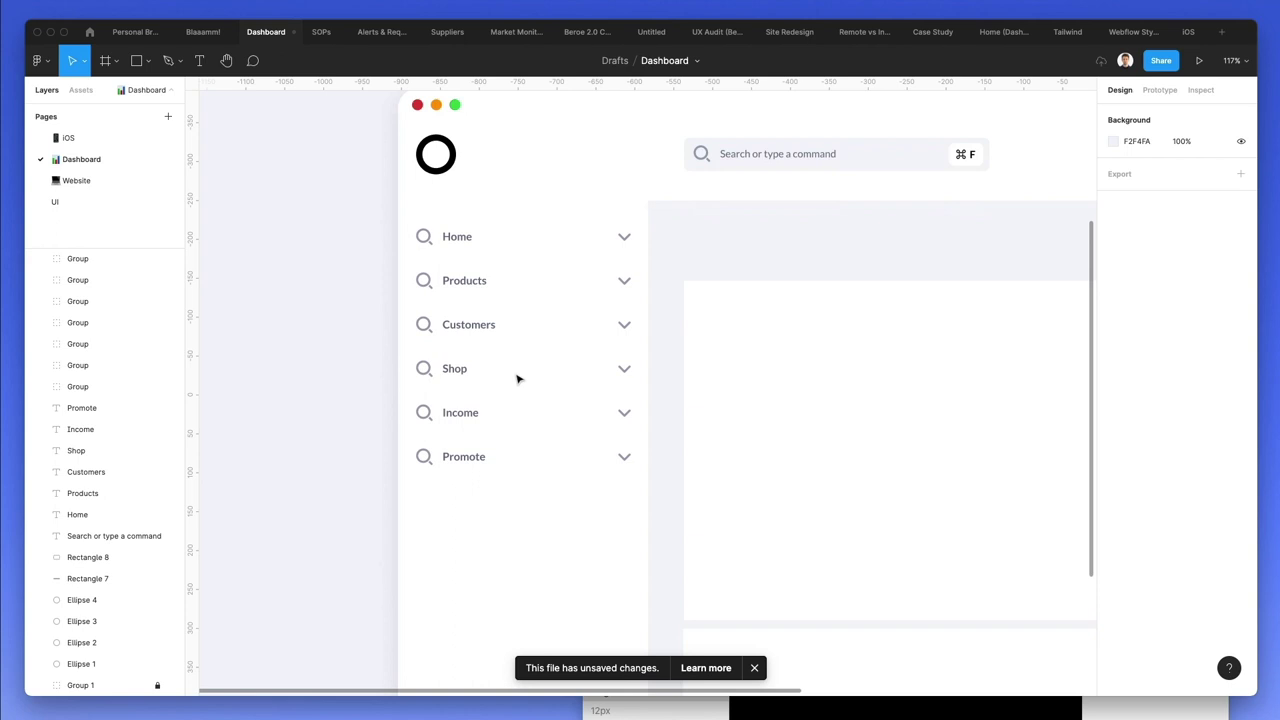
pyautogui.hscroll(2, 509, 257)
pyautogui.scroll(3, 509, 252)
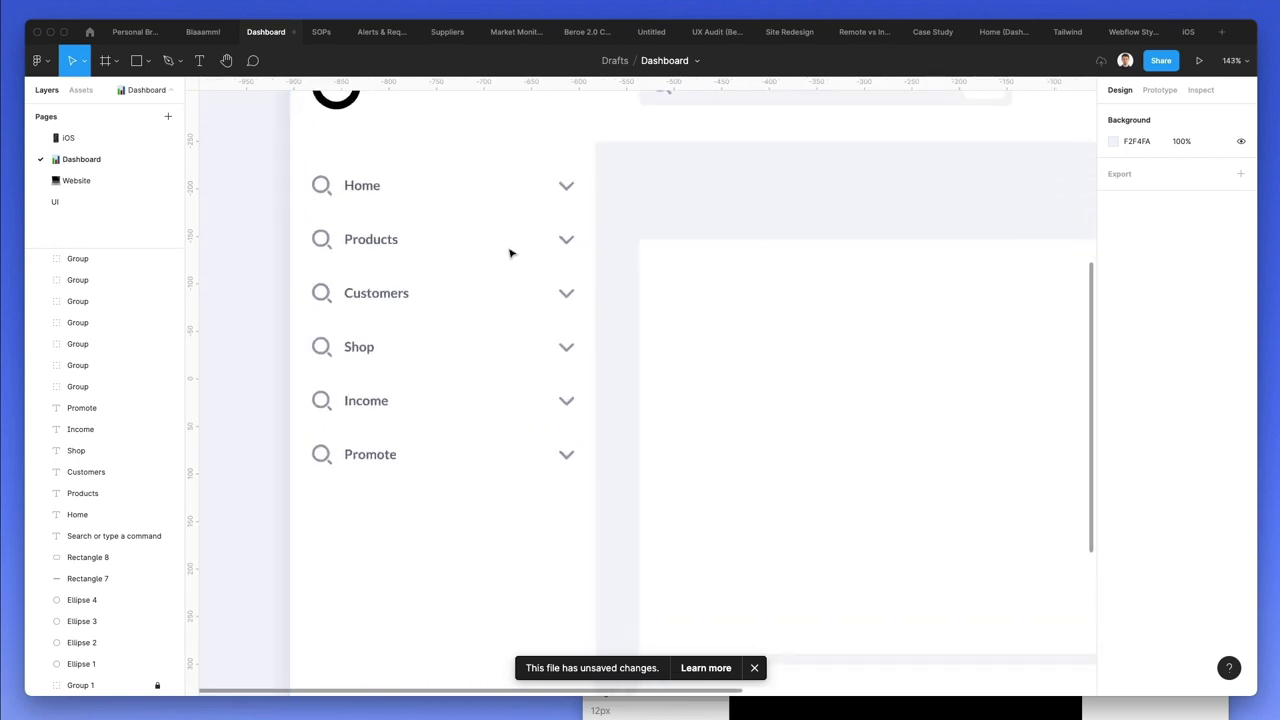
pyautogui.moveTo(605, 285); pyautogui.dragTo(644, 479)
pyautogui.click(1216, 192)
pyautogui.press('Down')
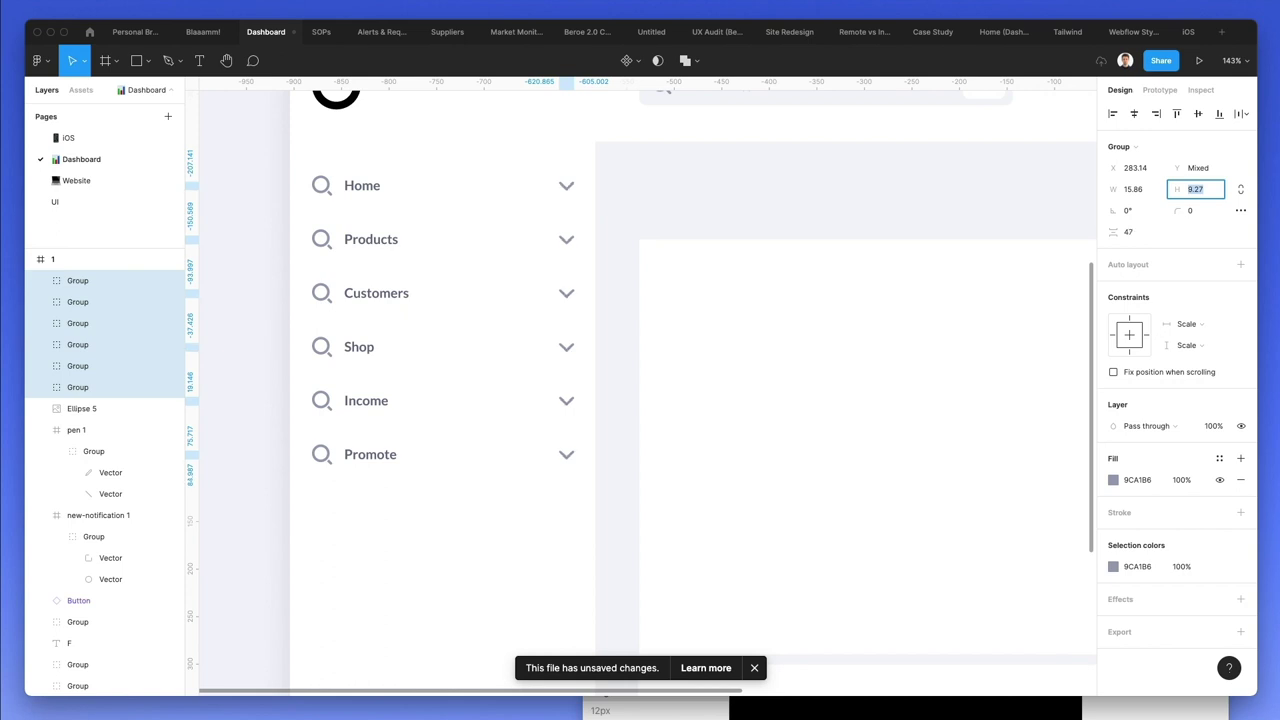
pyautogui.click(1241, 188)
pyautogui.click(1200, 192)
pyautogui.press('Down')
pyautogui.press('Escape')
pyautogui.press('Right')
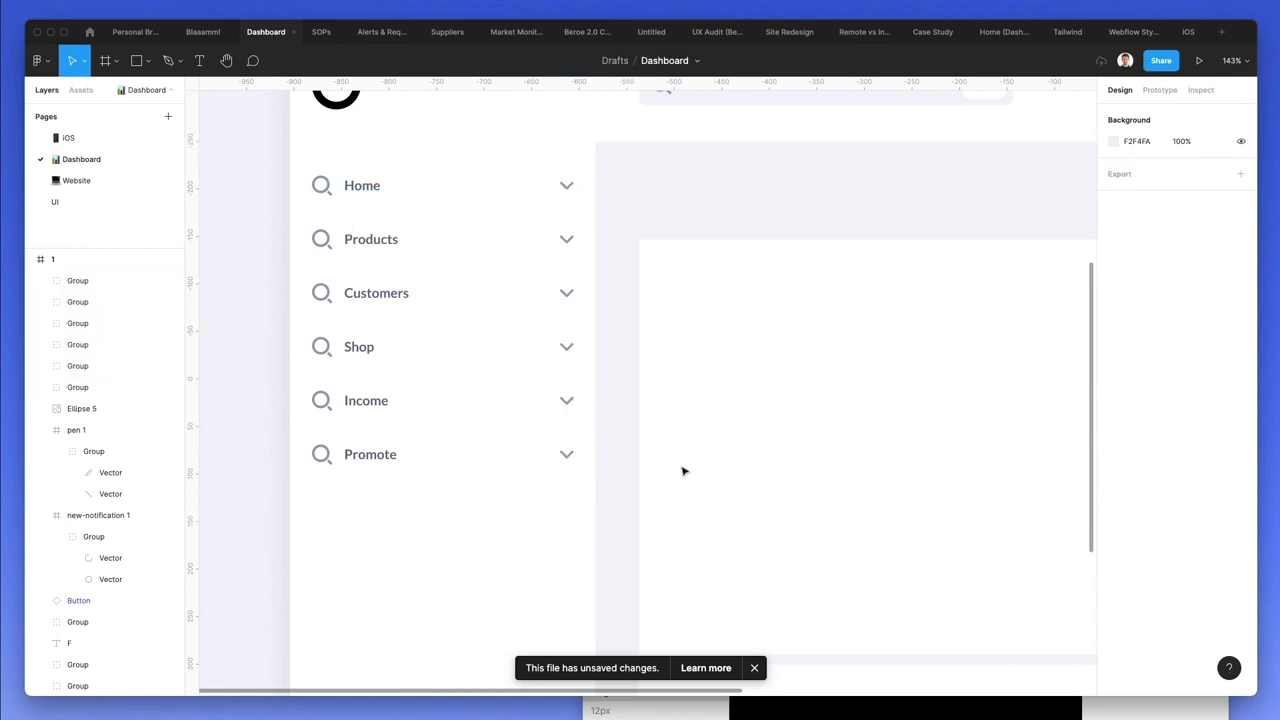
# - Switch to Nucleo, search the icon library for "home" and filter the icons to the Outline style
pyautogui.press('super+Tab')
pyautogui.doubleClick(628, 355)
pyautogui.write('home')
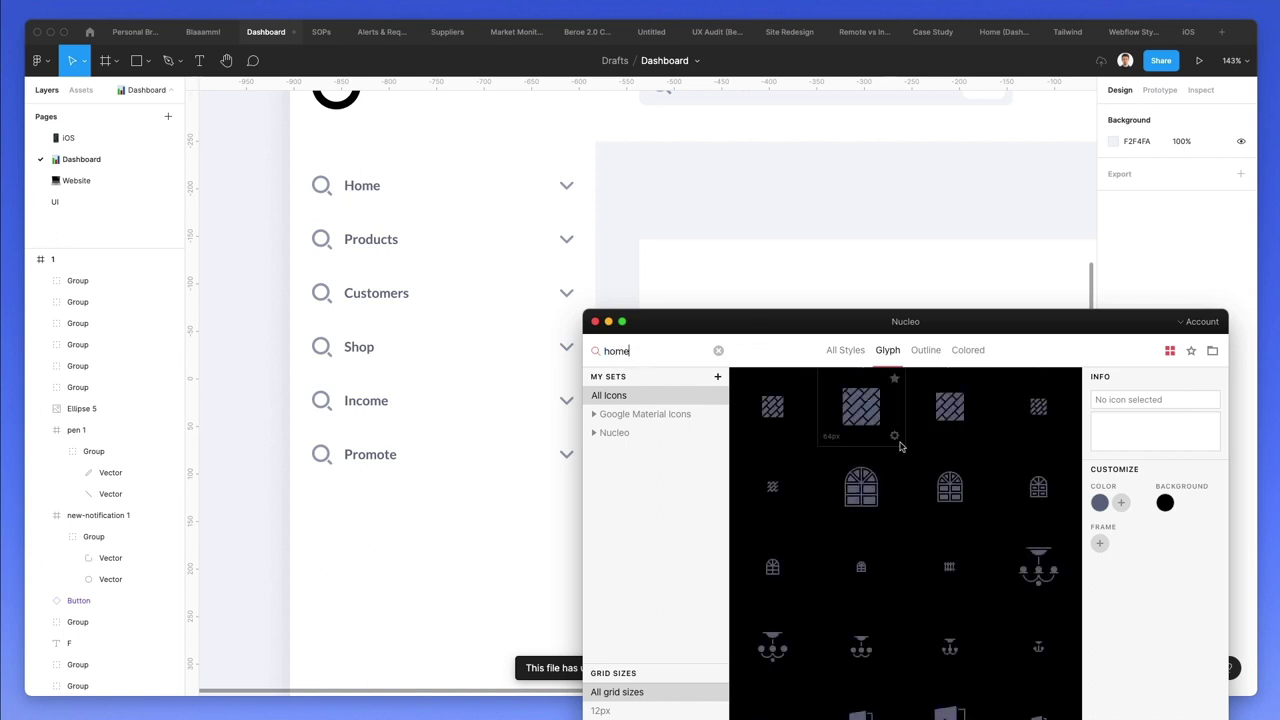
pyautogui.scroll(-10, 900, 445)
pyautogui.scroll(-10, 901, 447)
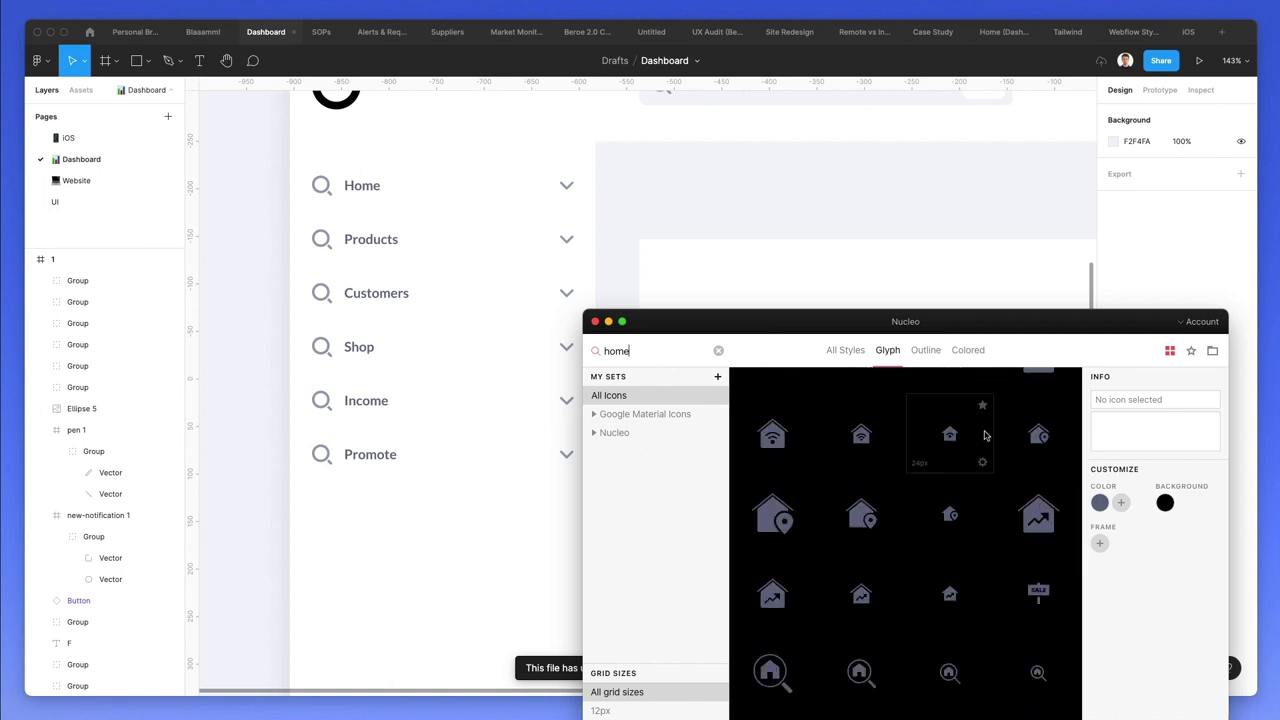
pyautogui.scroll(-5, 955, 410)
pyautogui.click(926, 352)
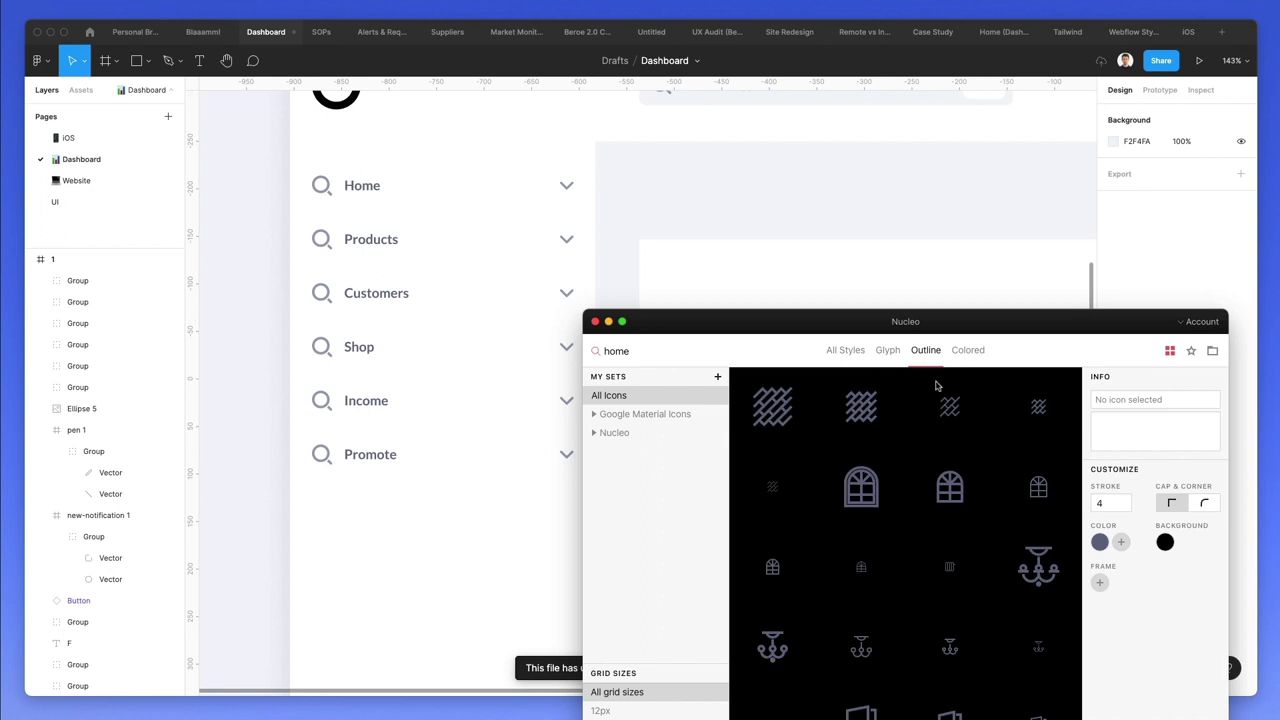
# - Place the 24 px outline house icon with a trend arrow beside the Home label in the Figma sidebar
pyautogui.scroll(-3, 905, 460)
pyautogui.scroll(-5, 901, 461)
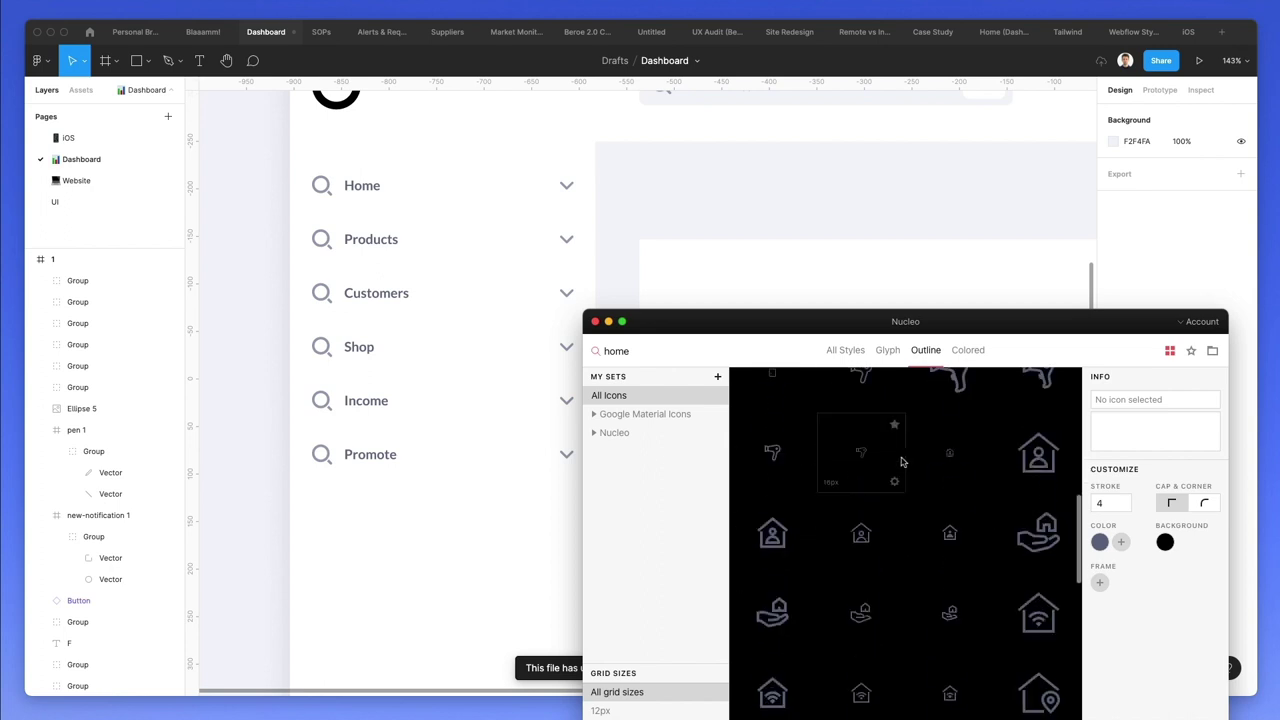
pyautogui.scroll(-1, 866, 511)
pyautogui.scroll(-4, 866, 511)
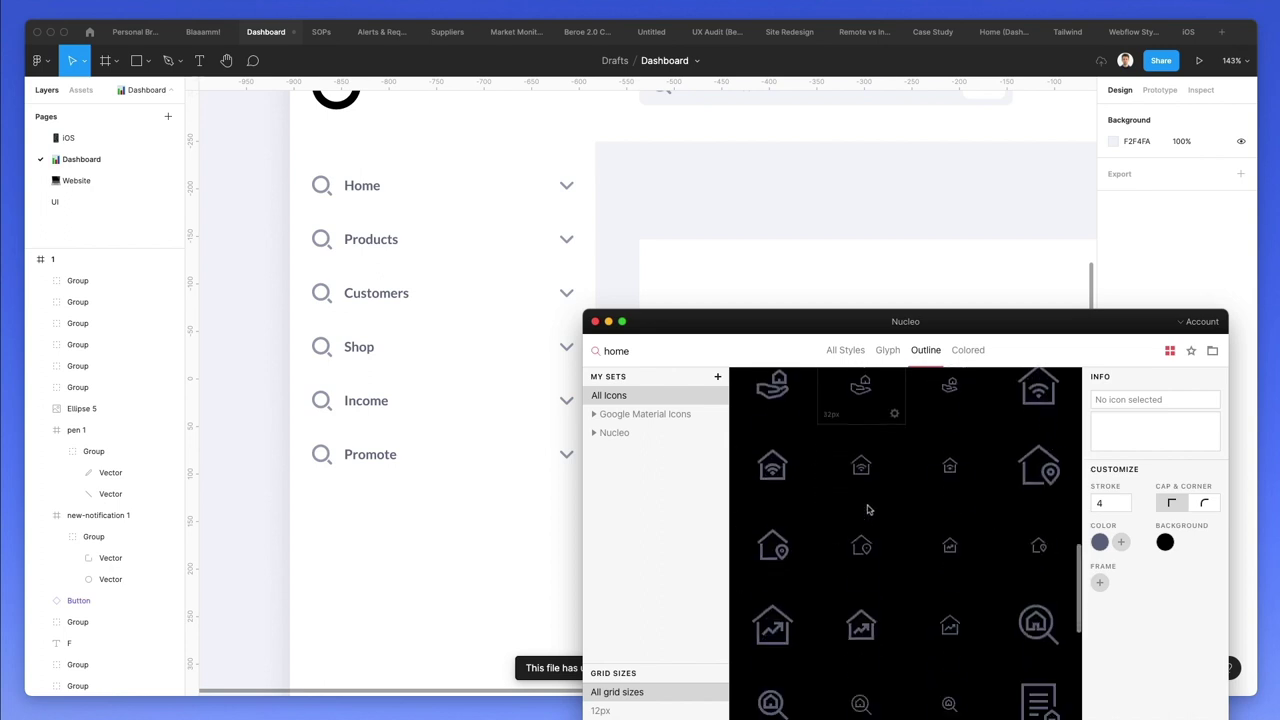
pyautogui.scroll(-1, 862, 487)
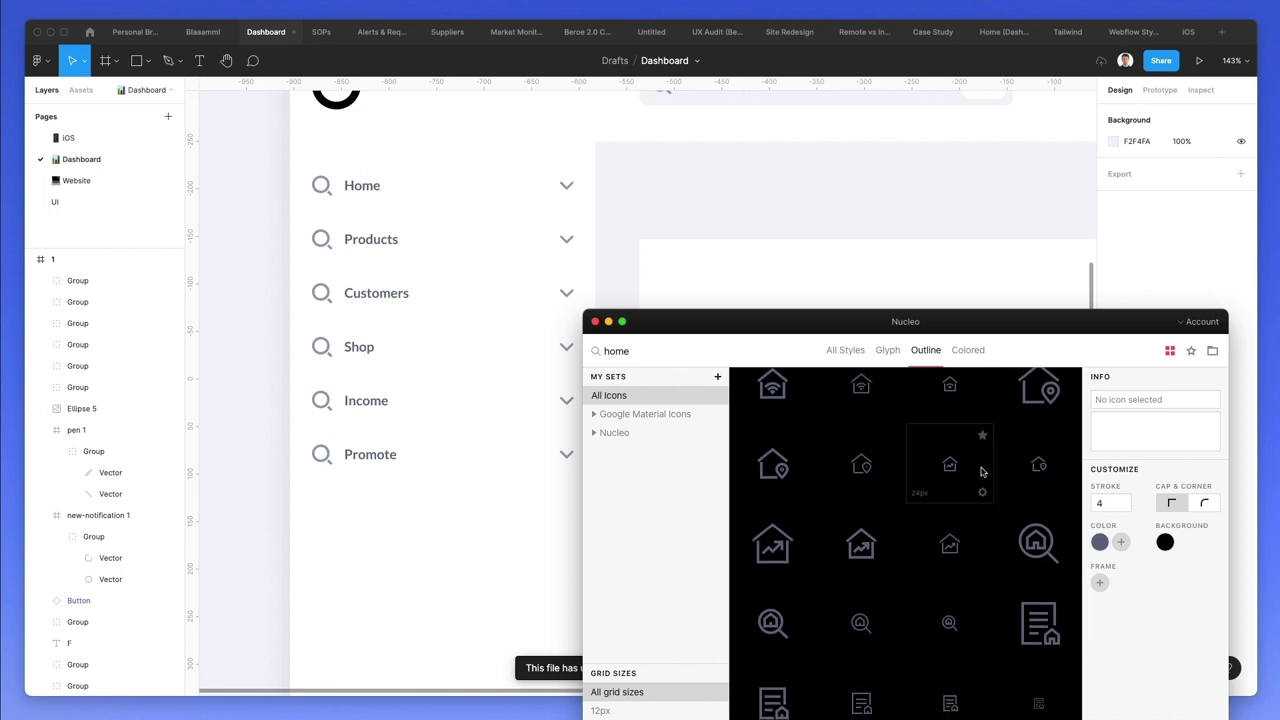
pyautogui.scroll(-1, 983, 472)
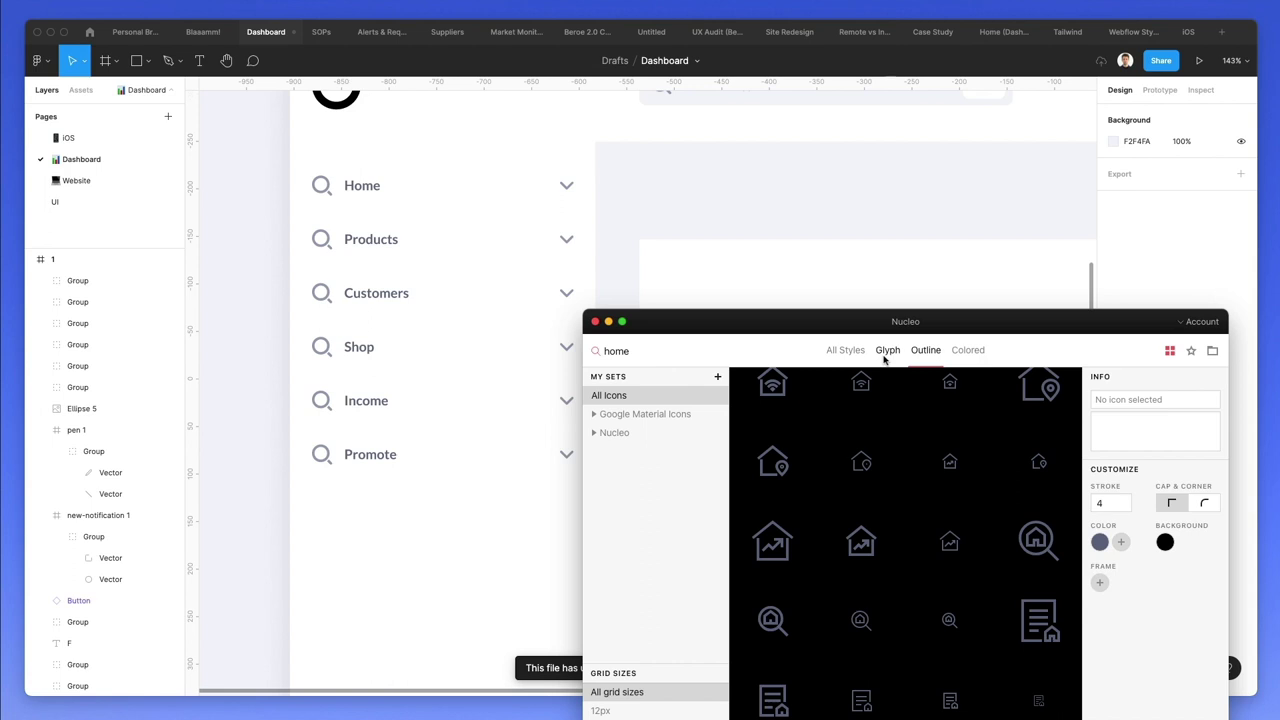
pyautogui.scroll(-2, 975, 520)
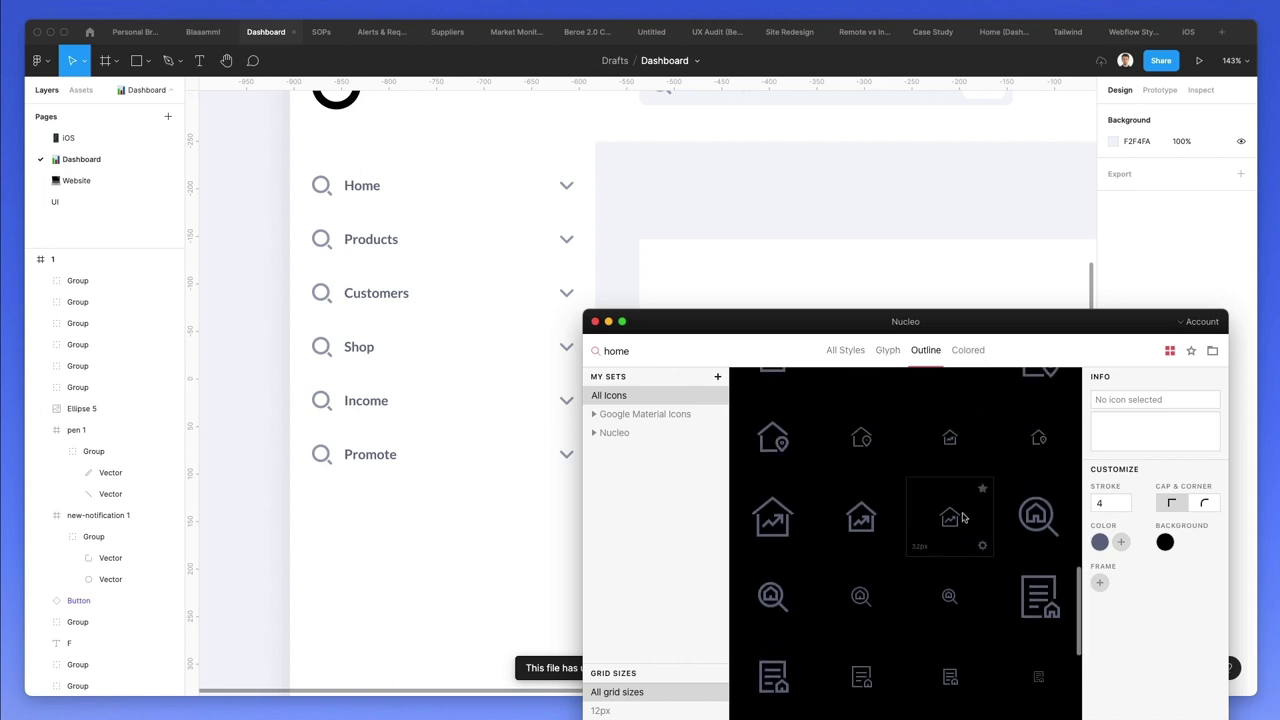
pyautogui.scroll(1, 958, 464)
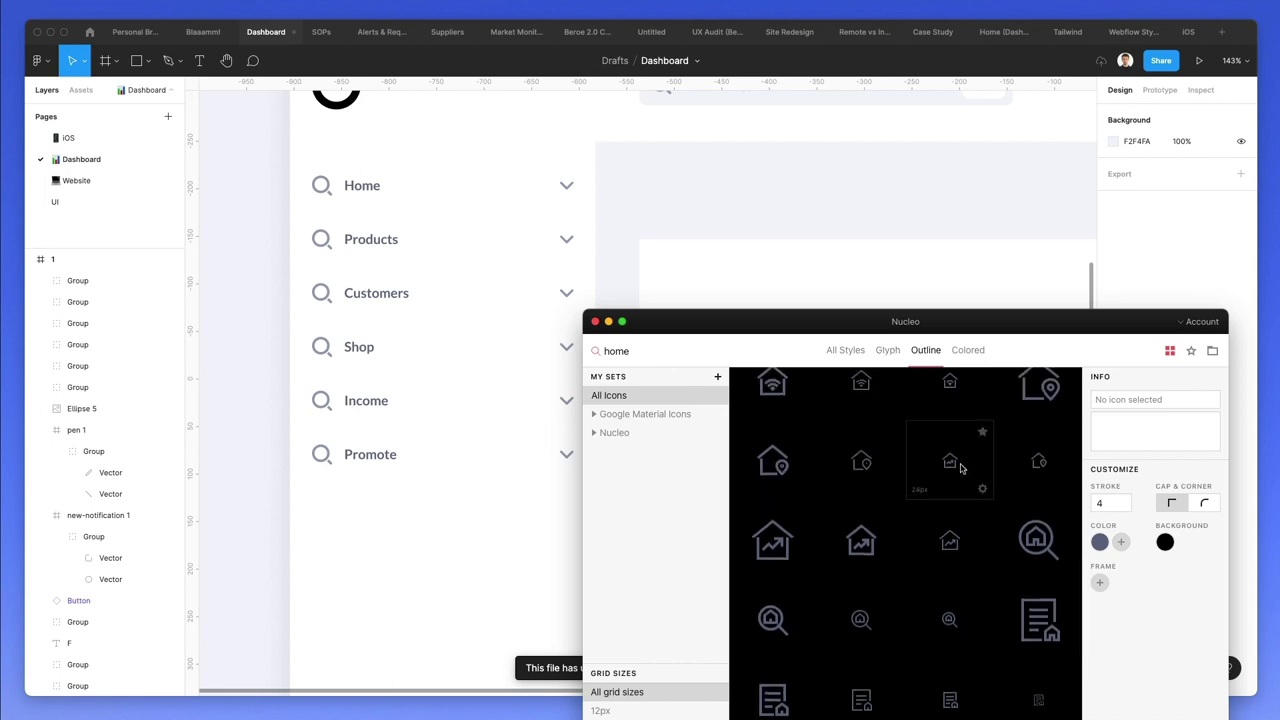
pyautogui.moveTo(958, 466); pyautogui.dragTo(432, 192)
# - Search the icon library for "product" and place the 48 px outline archive box icon near the Products label
pyautogui.doubleClick(626, 358)
pyautogui.write('product')
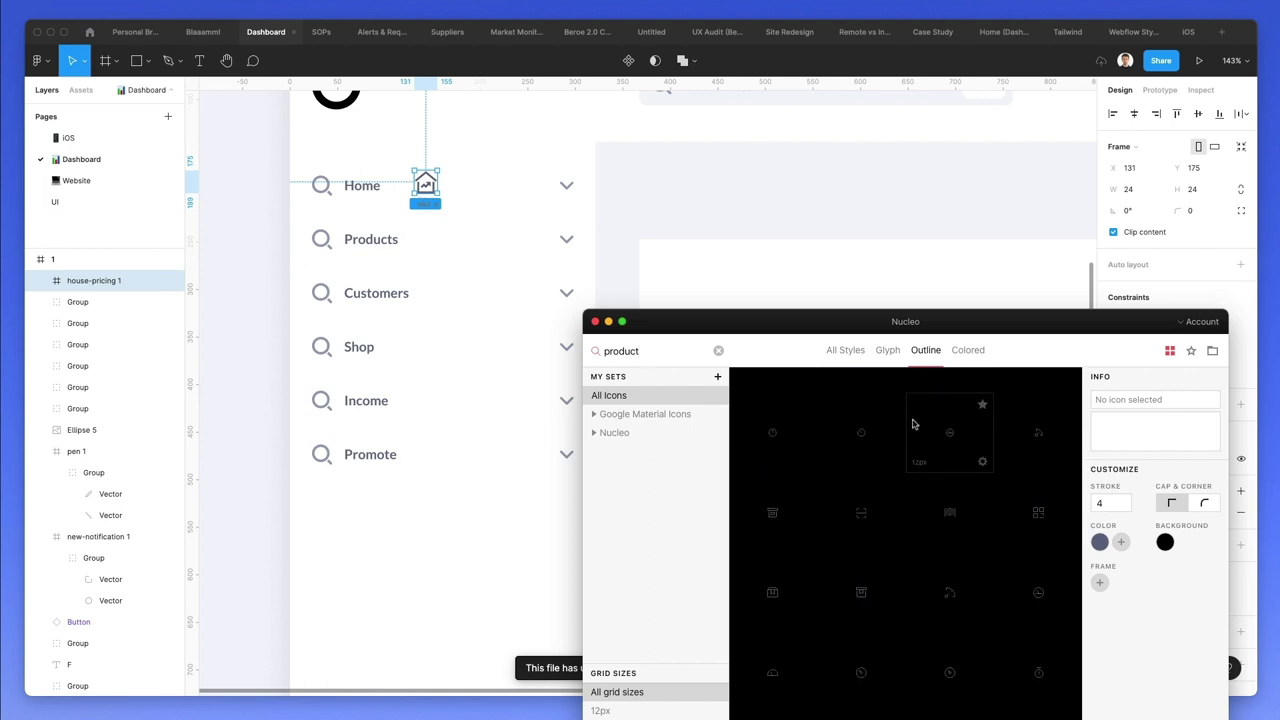
pyautogui.scroll(-2, 913, 425)
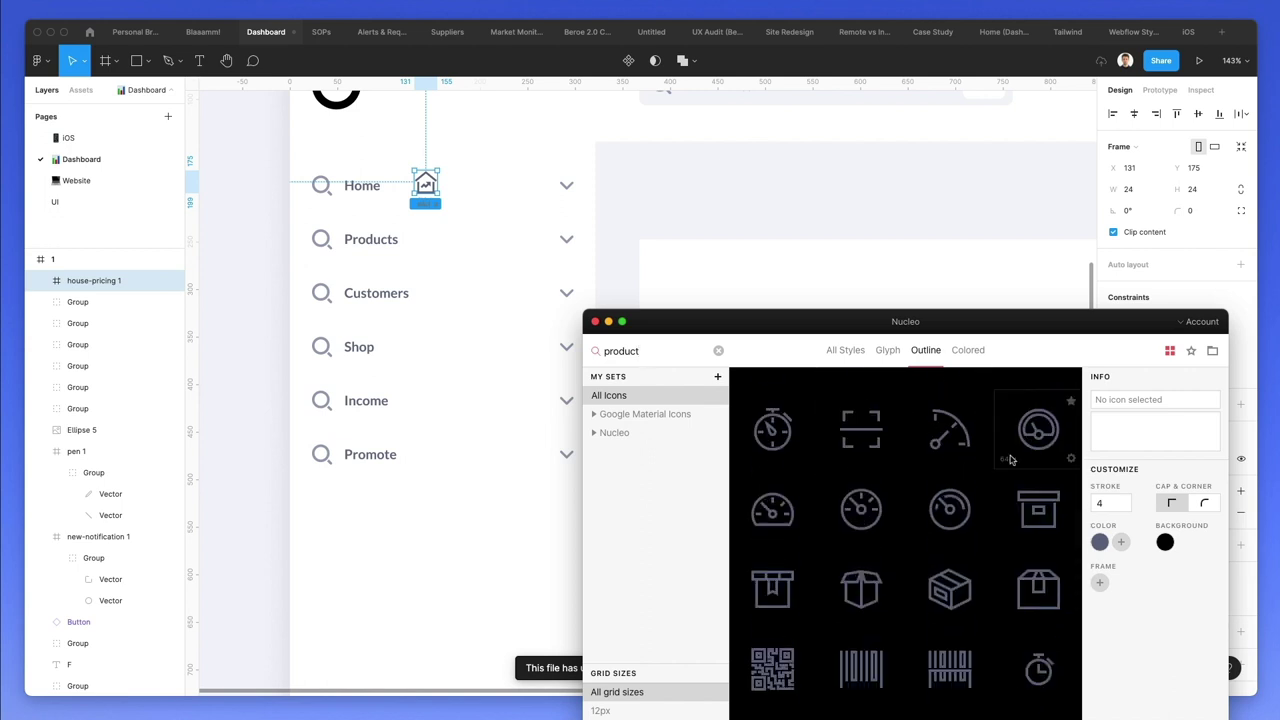
pyautogui.scroll(-5, 913, 425)
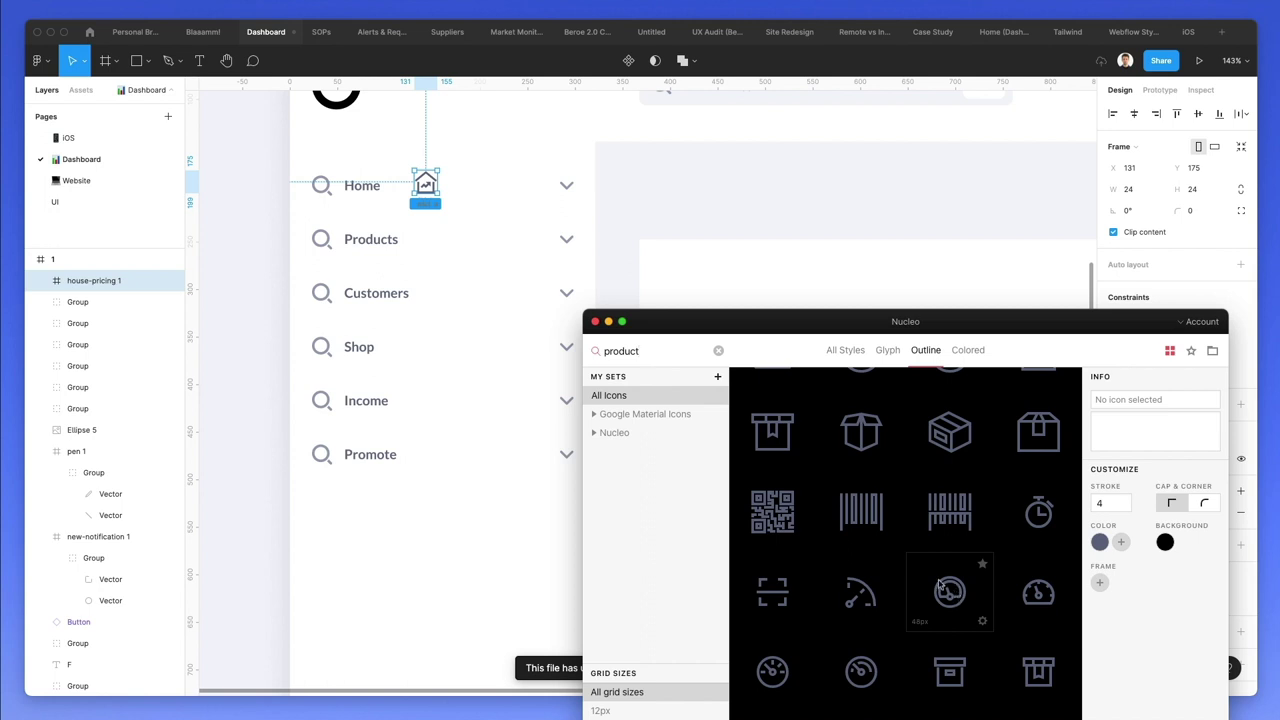
pyautogui.scroll(-4, 955, 578)
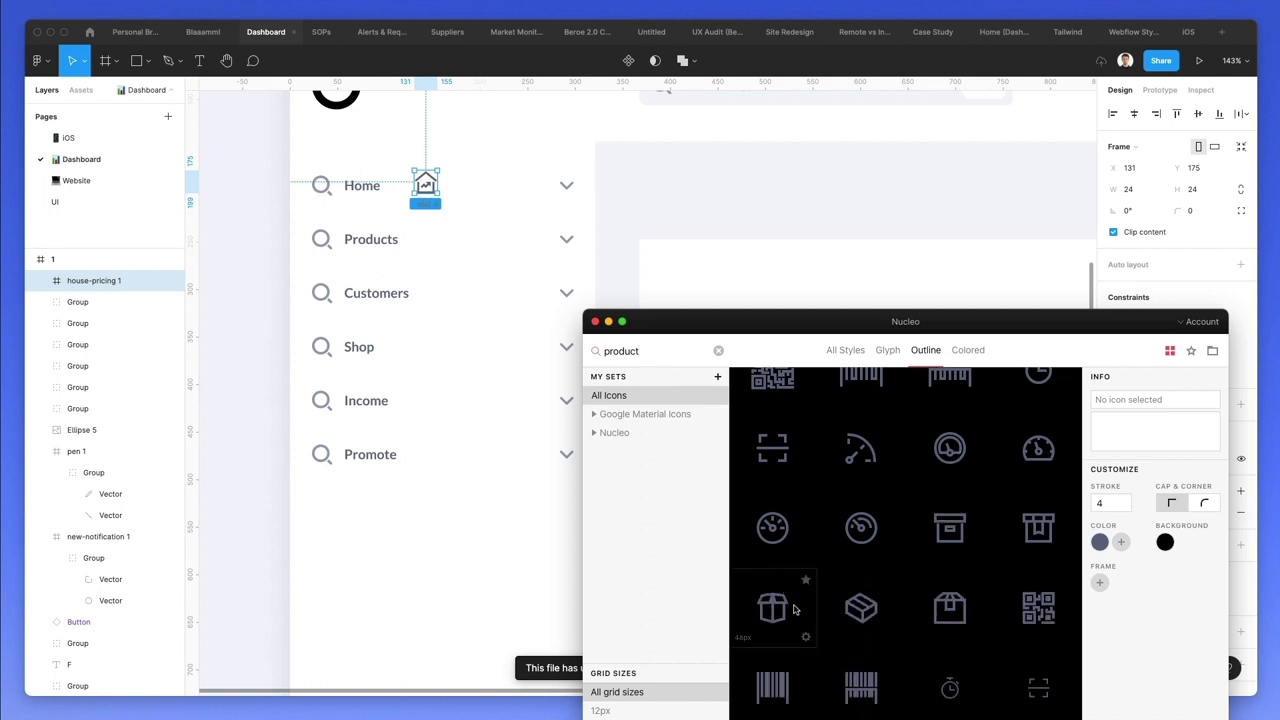
pyautogui.moveTo(956, 535); pyautogui.dragTo(428, 225)
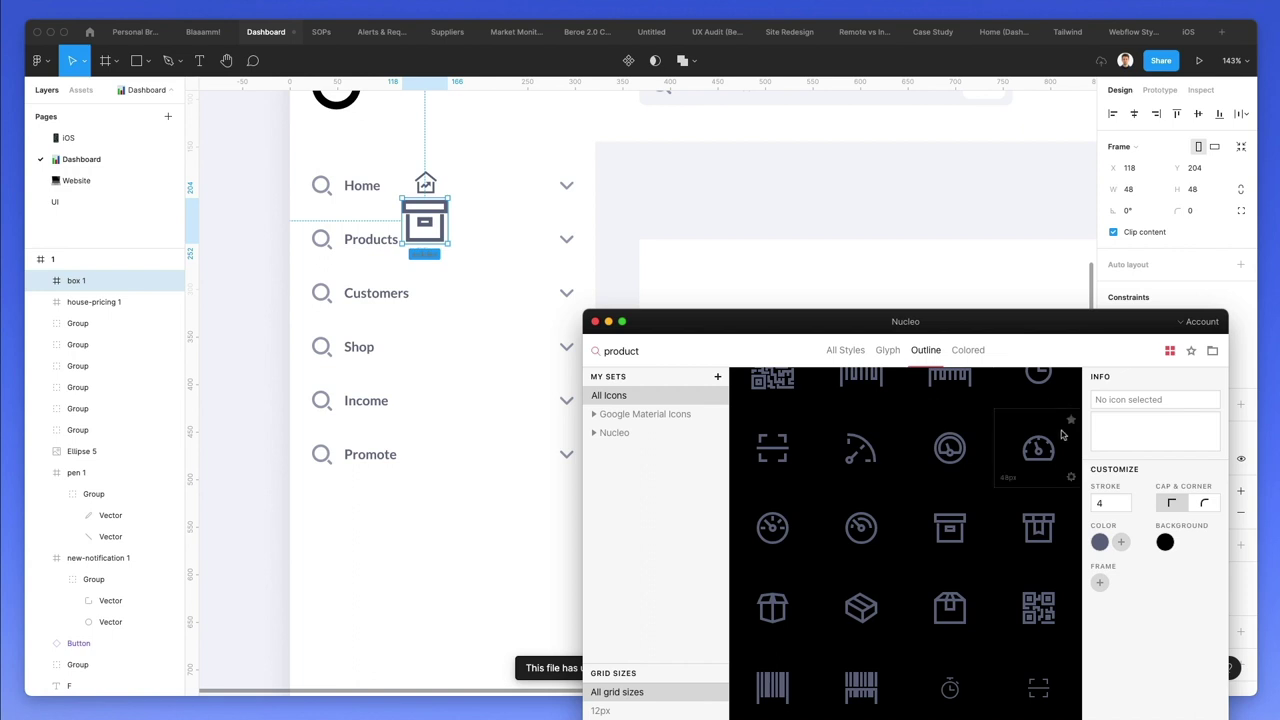
# - Place the 48 px outline gauge icon from the product icons beside the Income label
pyautogui.scroll(-2, 1030, 475)
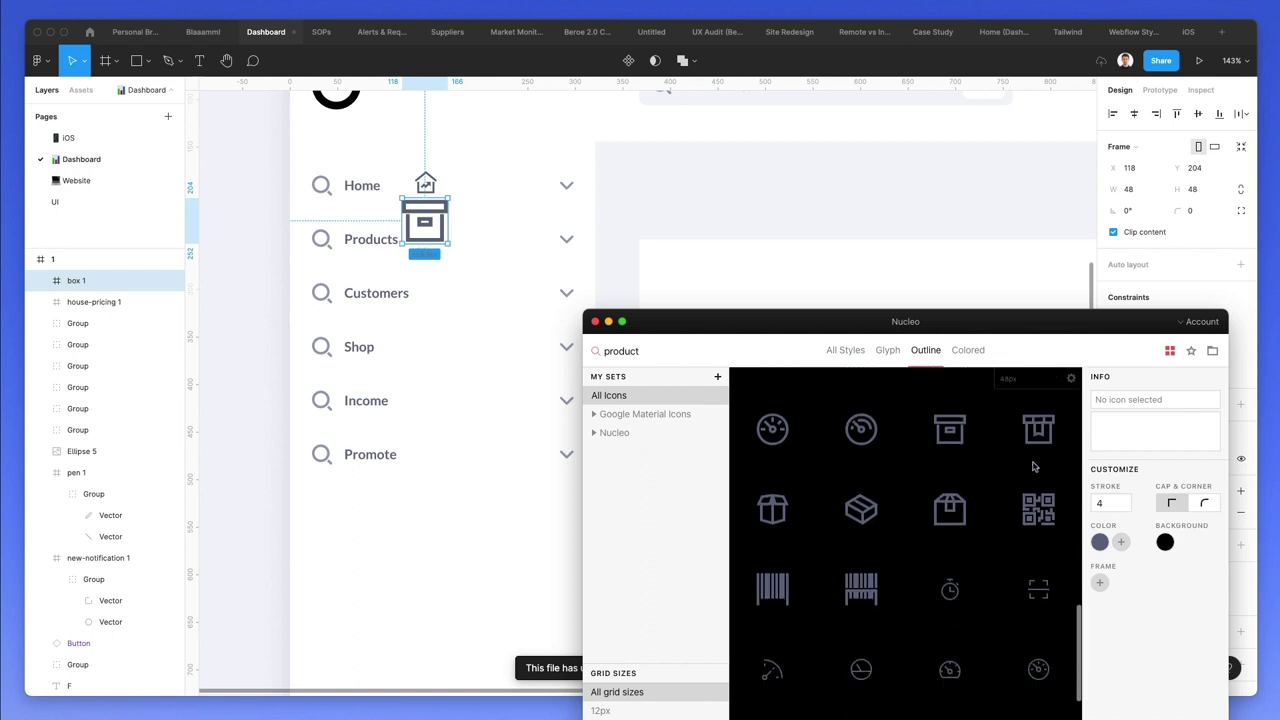
pyautogui.scroll(2, 1010, 475)
pyautogui.scroll(2, 1000, 480)
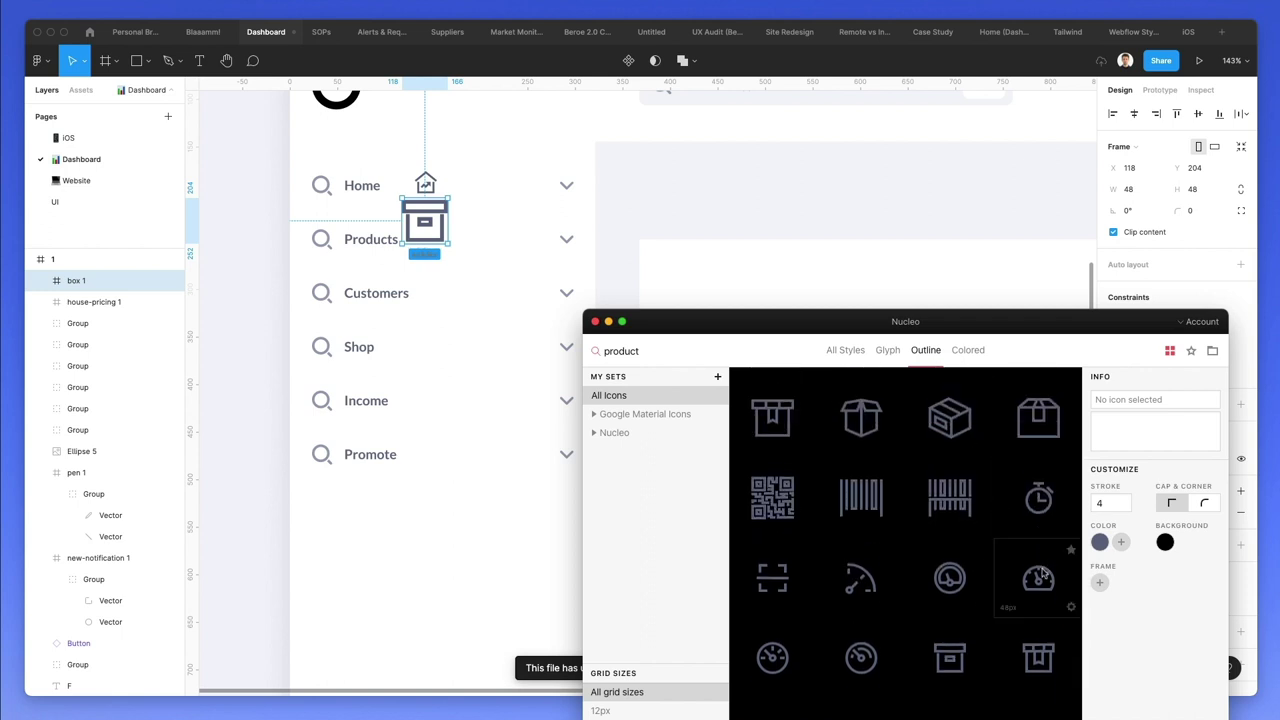
pyautogui.moveTo(1040, 580); pyautogui.dragTo(436, 402)
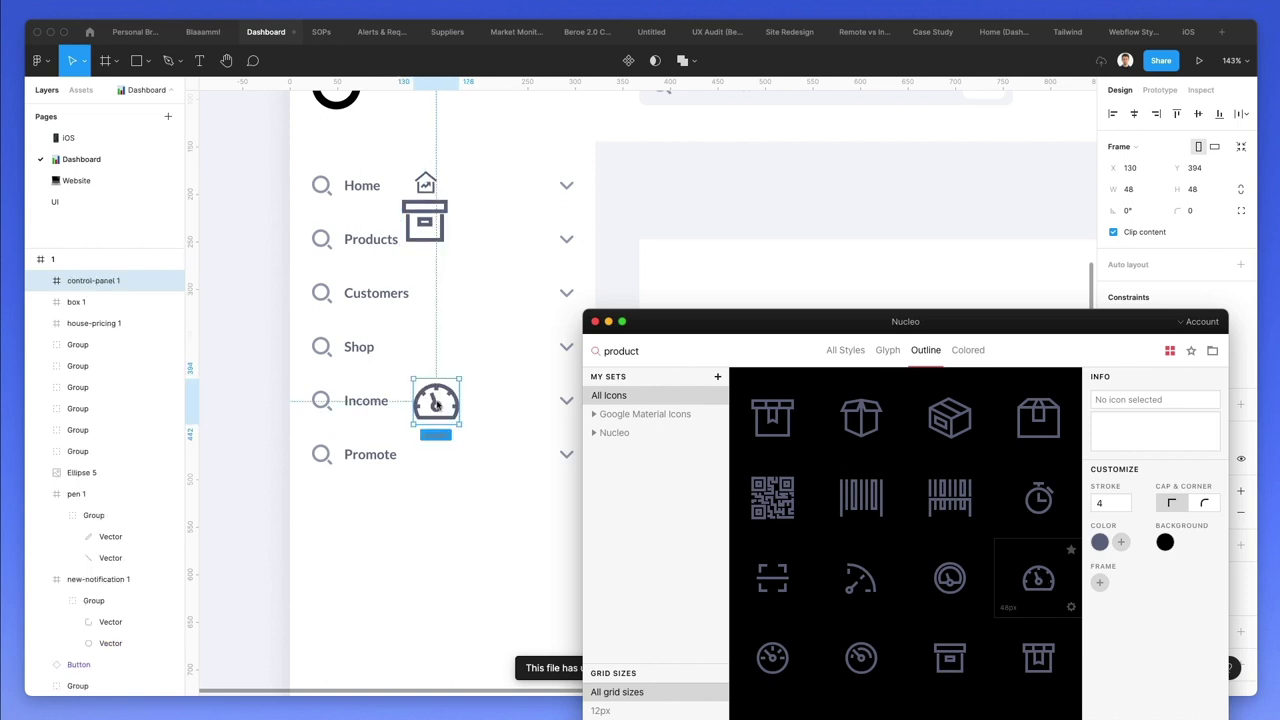
# - Search the icon library for "user" and place the 32 px two-person icon beside the Customers label
pyautogui.doubleClick(672, 354)
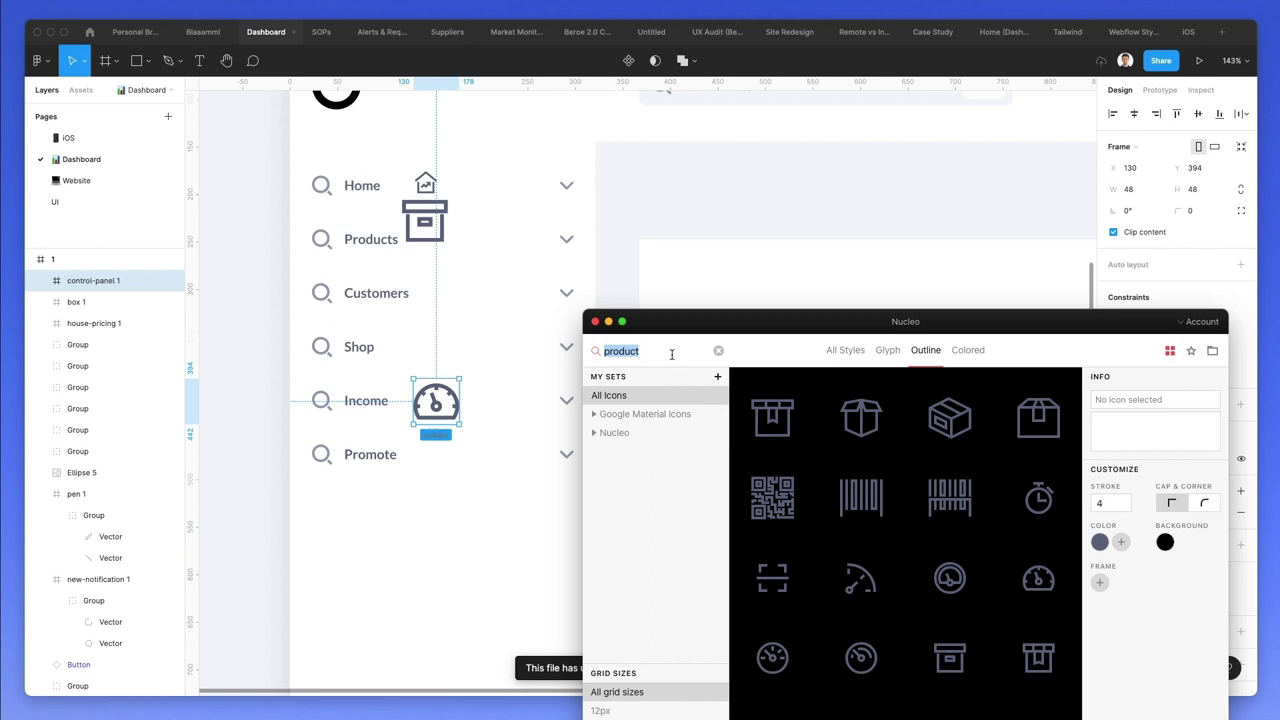
pyautogui.write('user')
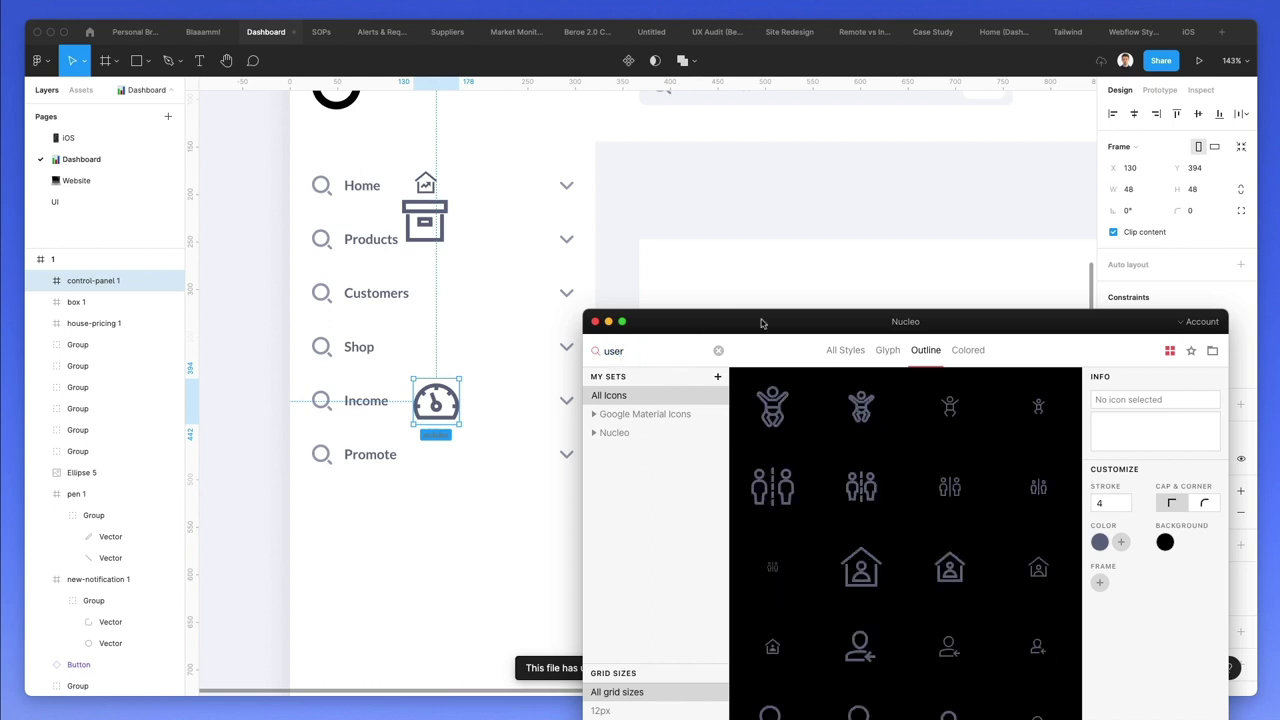
pyautogui.scroll(-2, 960, 470)
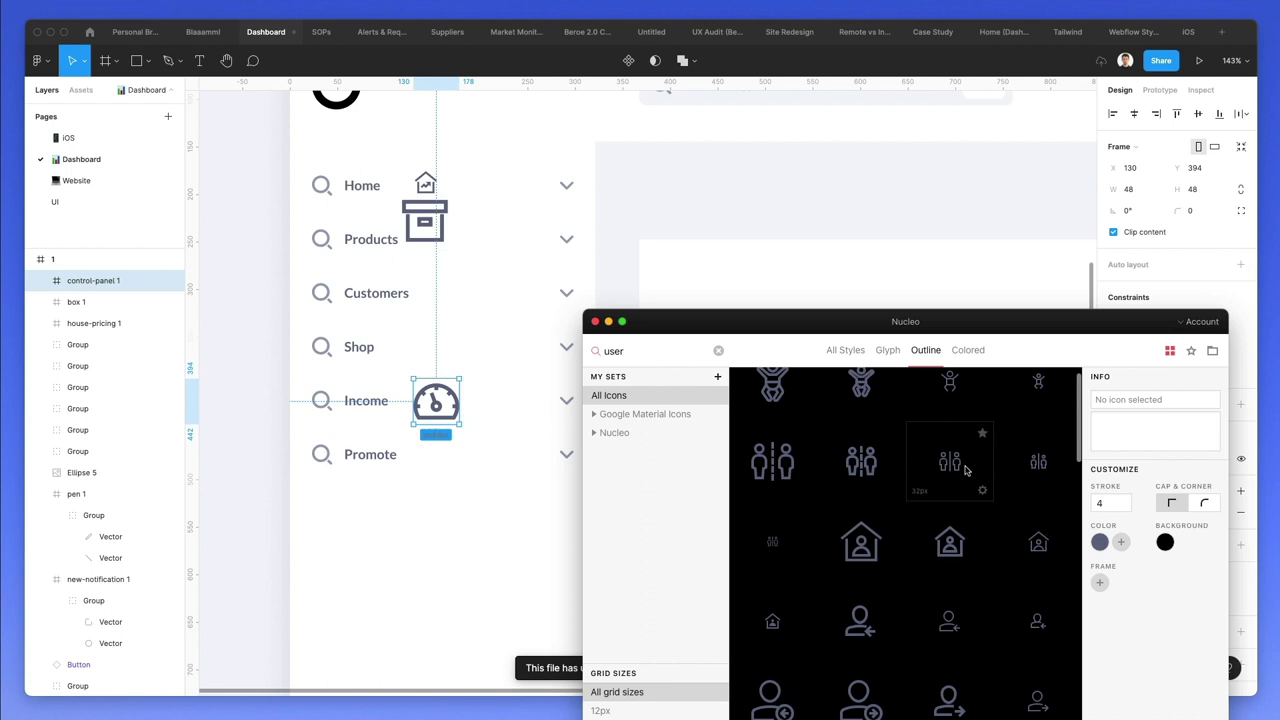
pyautogui.moveTo(965, 470); pyautogui.dragTo(443, 303)
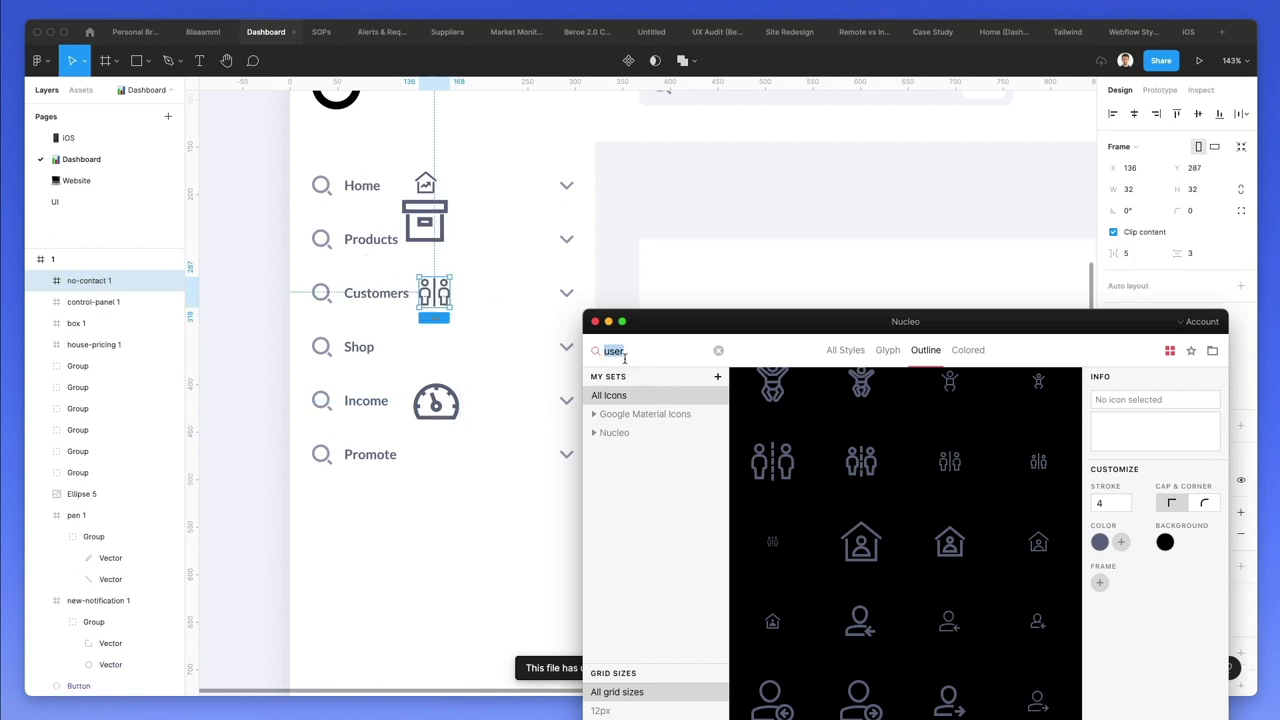
# - Search the icon library for "shop" and place the 16 px dollar sign icon beside the Shop label
pyautogui.write('shop')
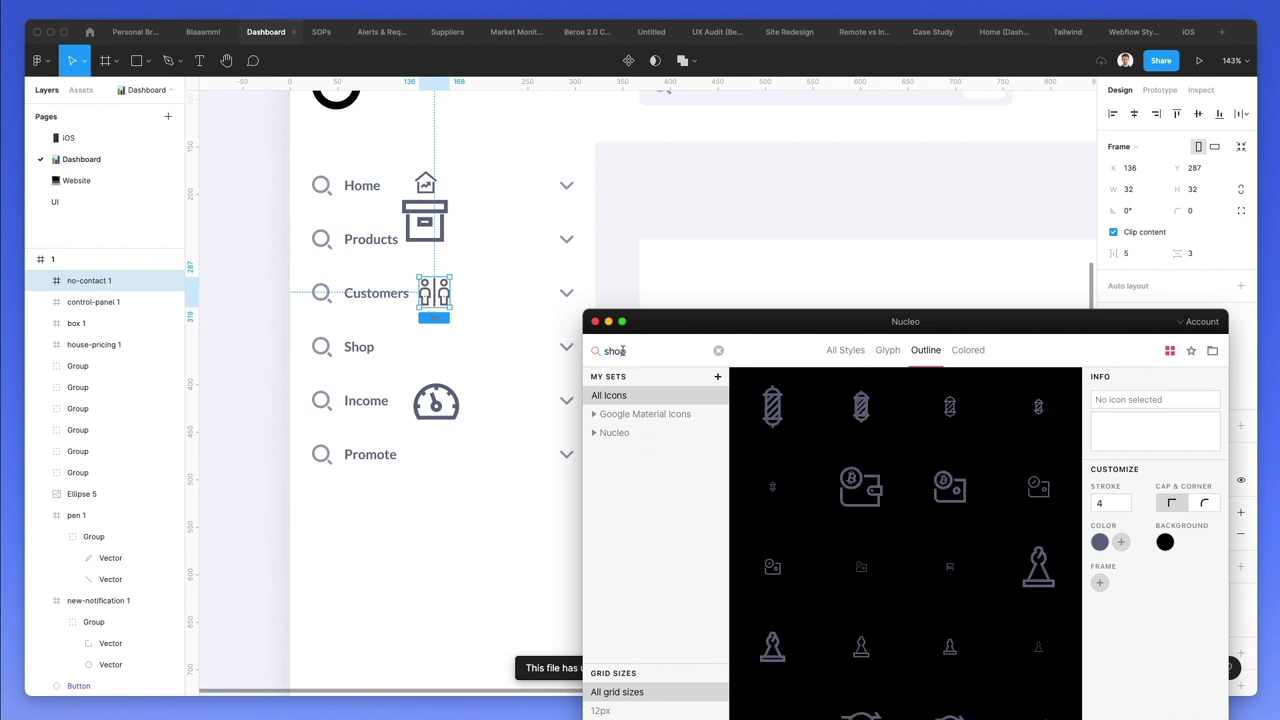
pyautogui.scroll(-3, 1050, 522)
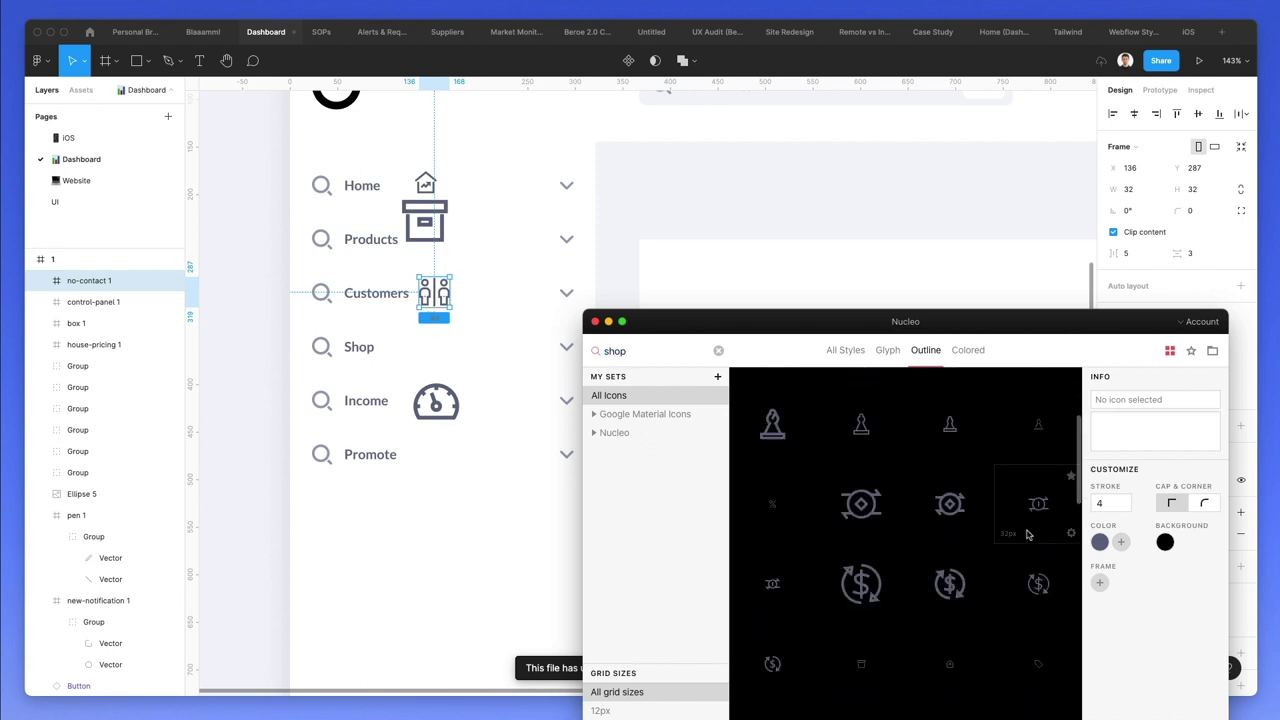
pyautogui.scroll(-3, 978, 535)
pyautogui.scroll(-1, 978, 541)
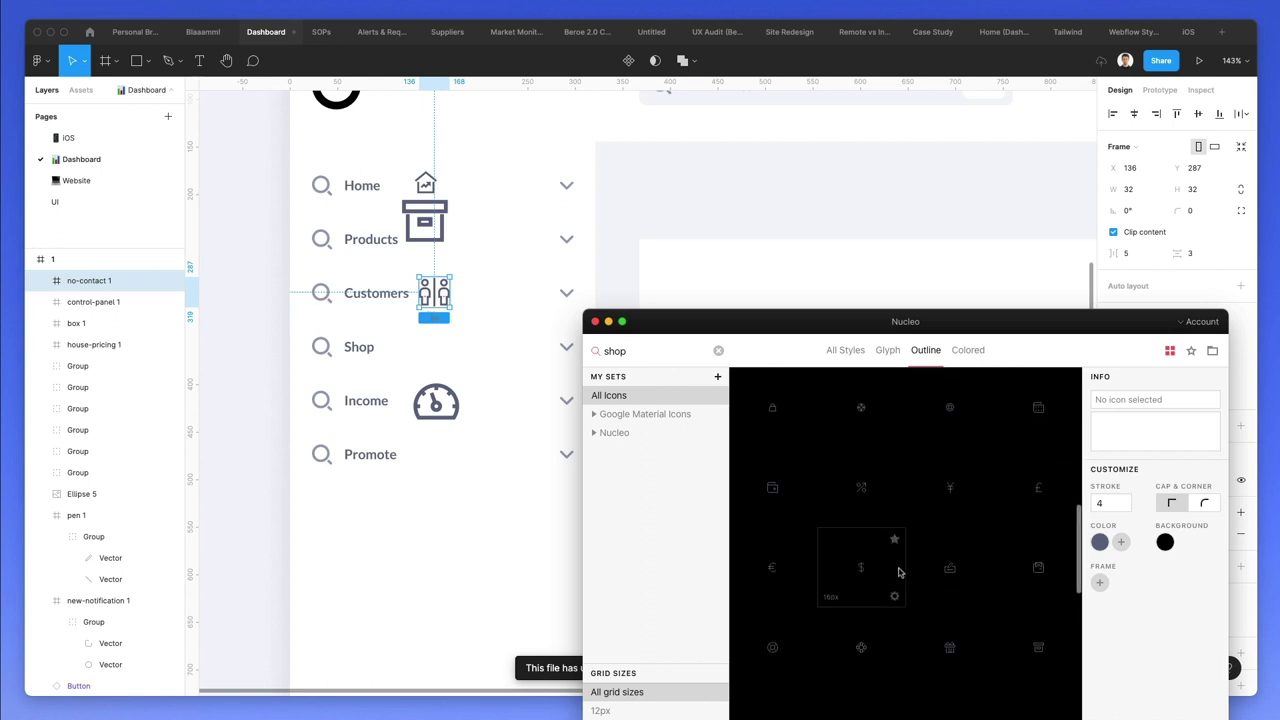
pyautogui.moveTo(872, 573); pyautogui.dragTo(433, 345)
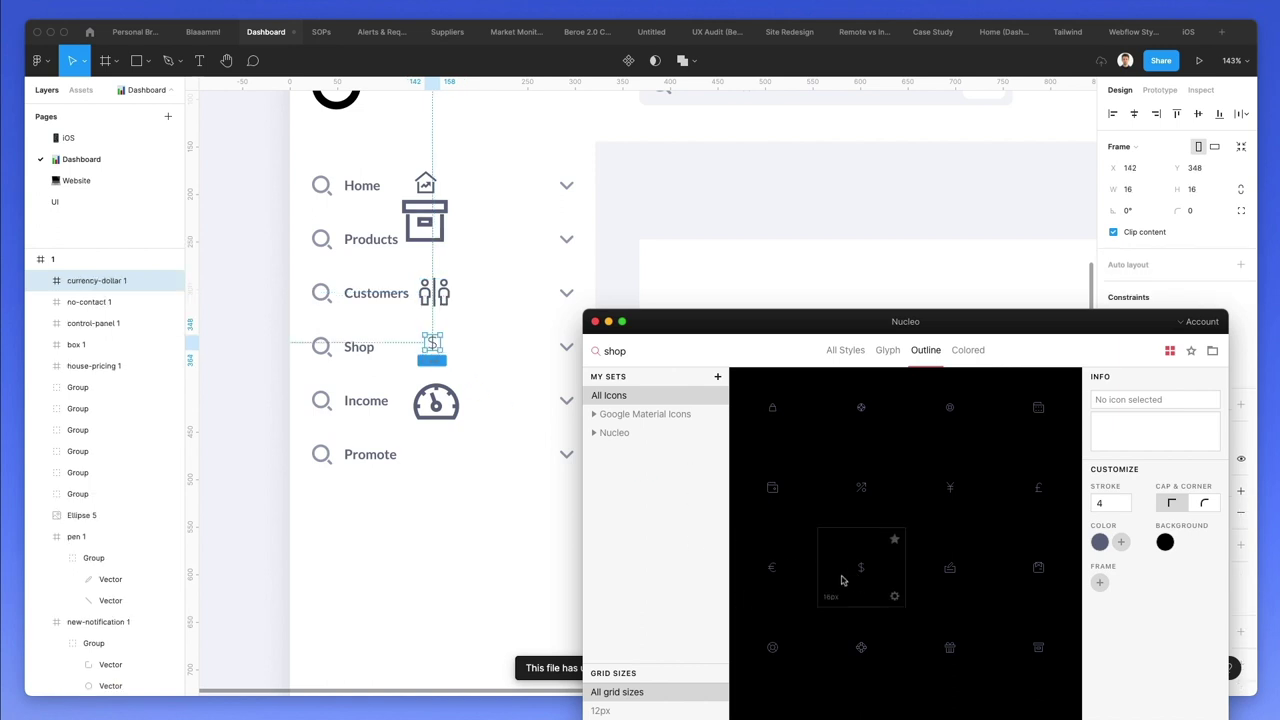
# - Search the icon library for "promot" and place the 16 px award rosette icon beside the Promote label
pyautogui.scroll(-3, 898, 654)
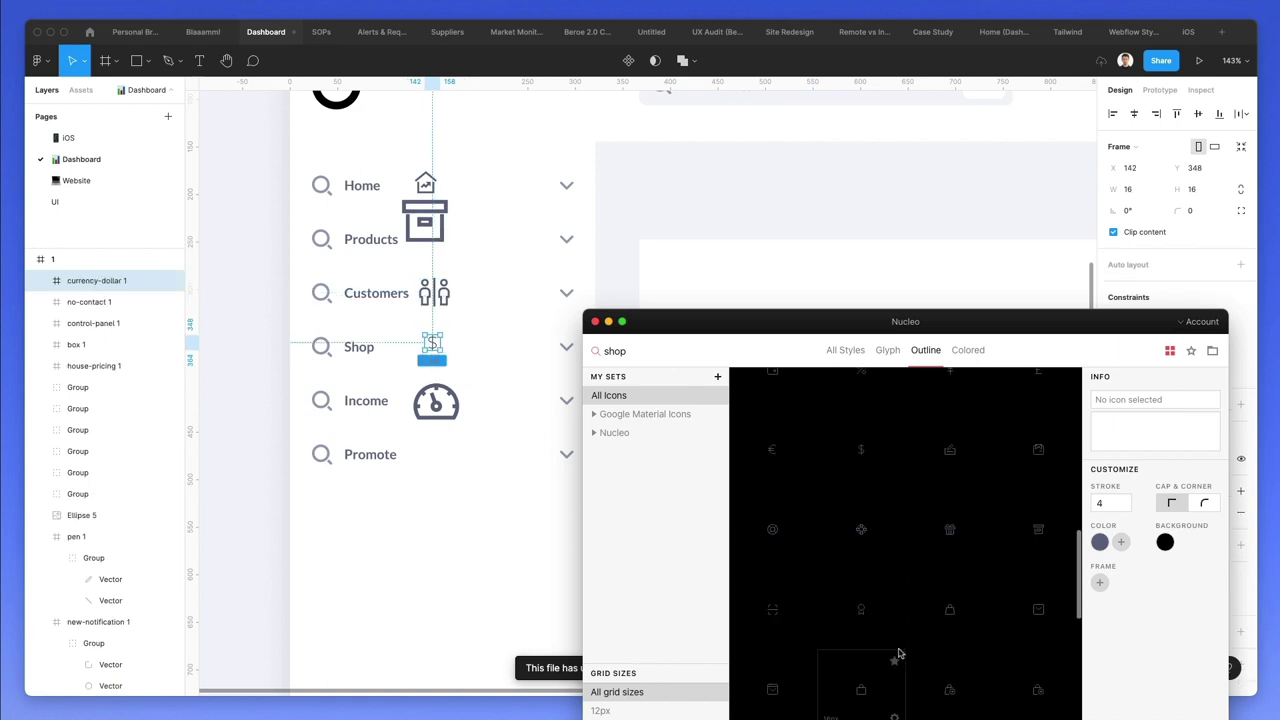
pyautogui.doubleClick(654, 351)
pyautogui.write('promot')
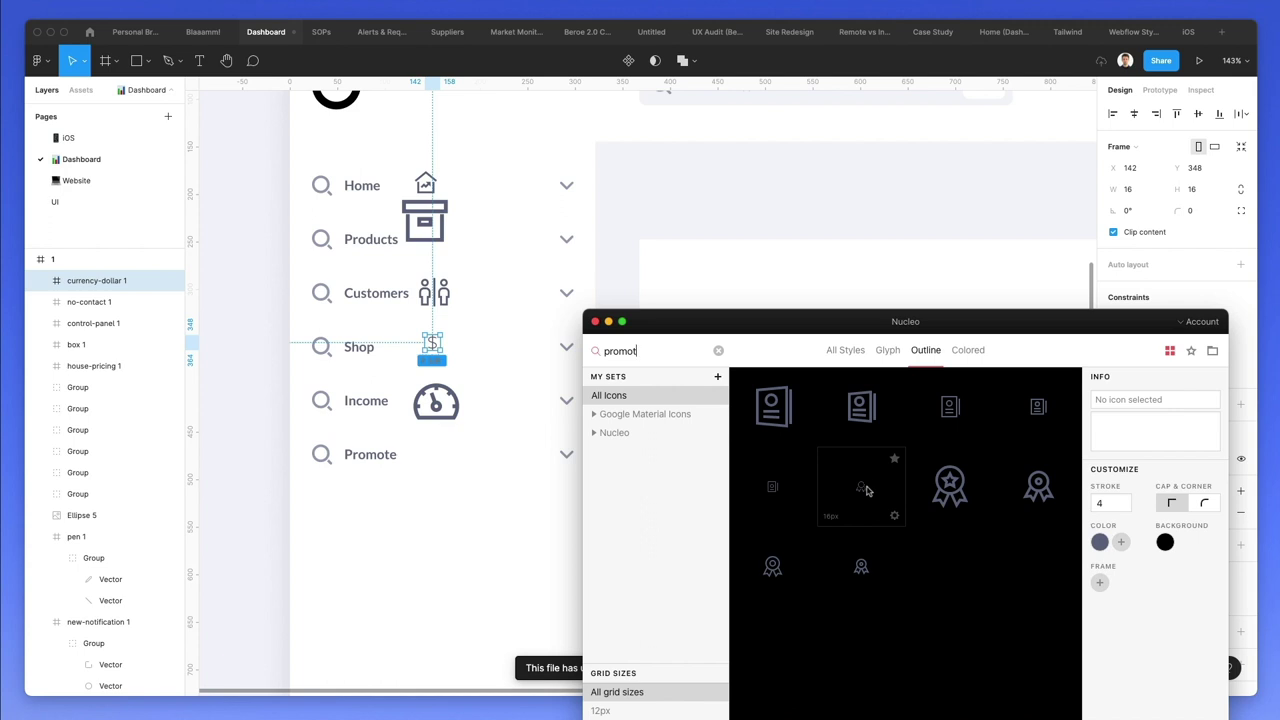
pyautogui.moveTo(866, 490); pyautogui.dragTo(416, 168)
# - Move the six imported icons together out of the dashboard frame onto the empty canvas beside the sidebar
pyautogui.moveTo(429, 223); pyautogui.dragTo(336, 232)
pyautogui.keyDown('ctrl'); pyautogui.scroll(2, 310, 237); pyautogui.keyUp('ctrl')
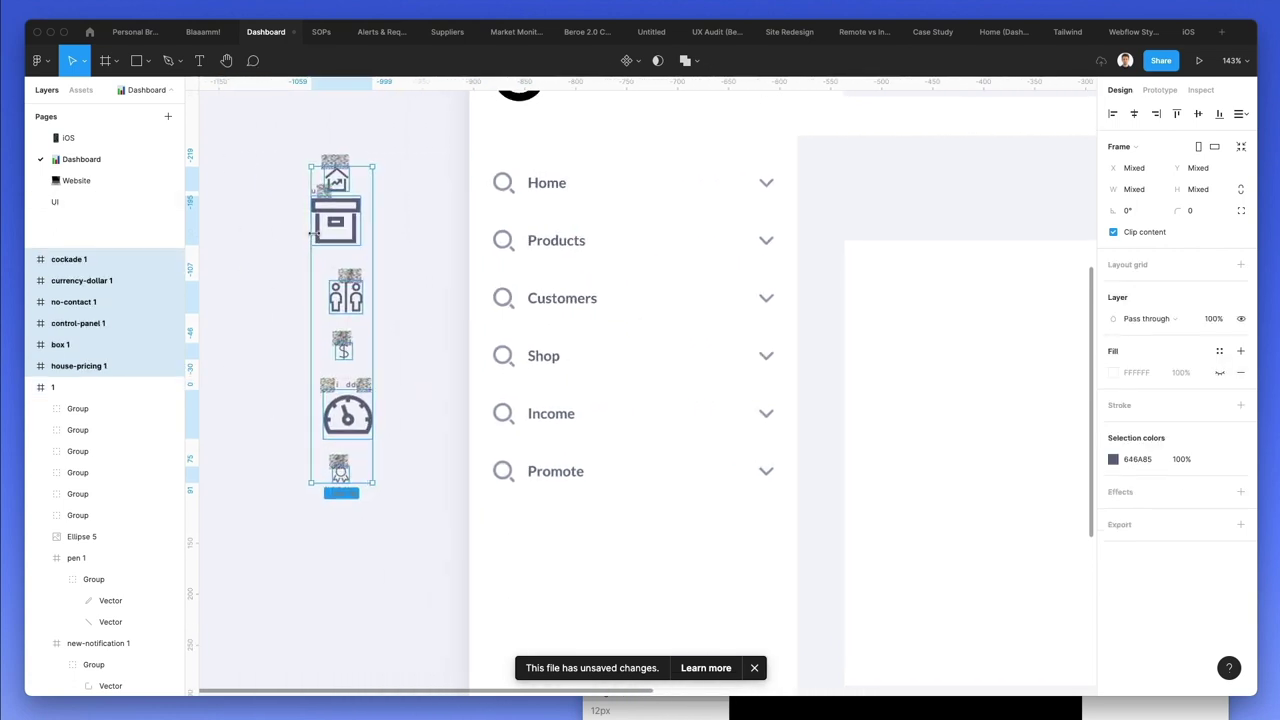
# - Move the six imported icons into the sidebar between the labels and the chevrons and align their horizontal centres
pyautogui.click(294, 237)
pyautogui.moveTo(249, 151); pyautogui.dragTo(470, 552)
pyautogui.moveTo(343, 196); pyautogui.dragTo(682, 196)
pyautogui.keyDown('ctrl'); pyautogui.scroll(1, 686, 222); pyautogui.keyUp('ctrl')
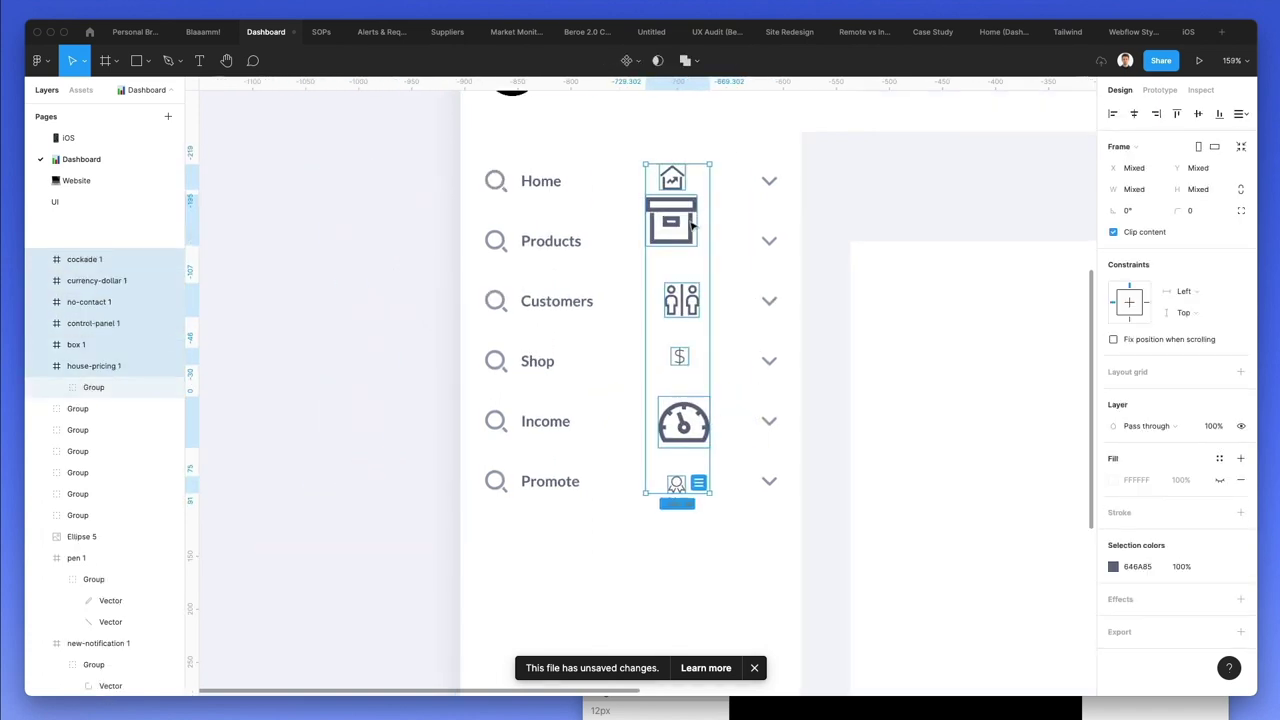
pyautogui.keyDown('ctrl'); pyautogui.scroll(3, 692, 226); pyautogui.keyUp('ctrl')
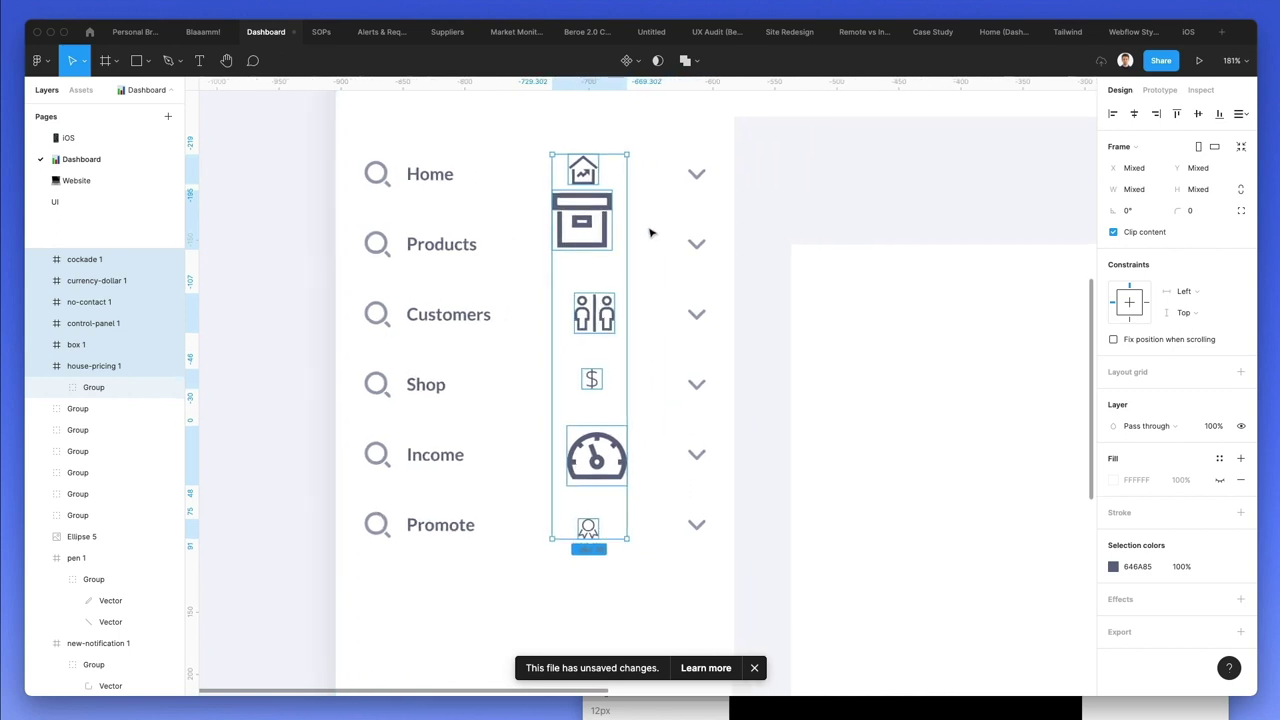
pyautogui.scroll(3, 649, 233)
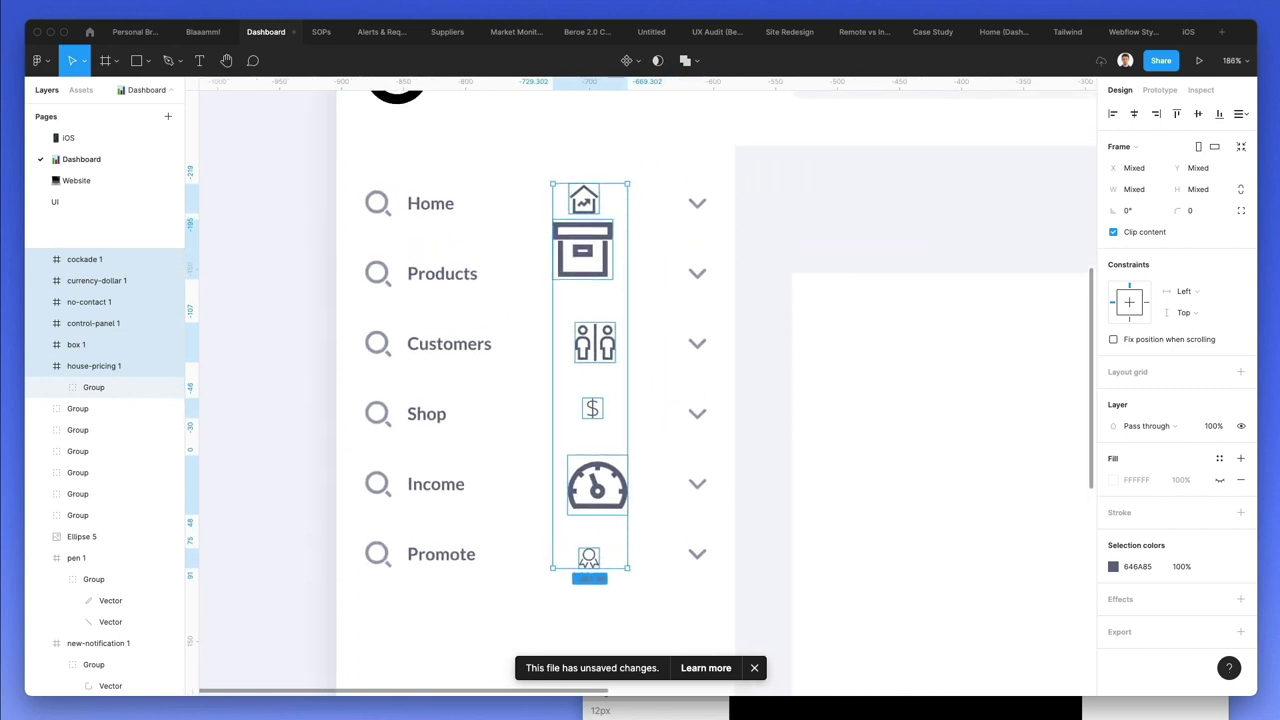
pyautogui.click(1129, 119)
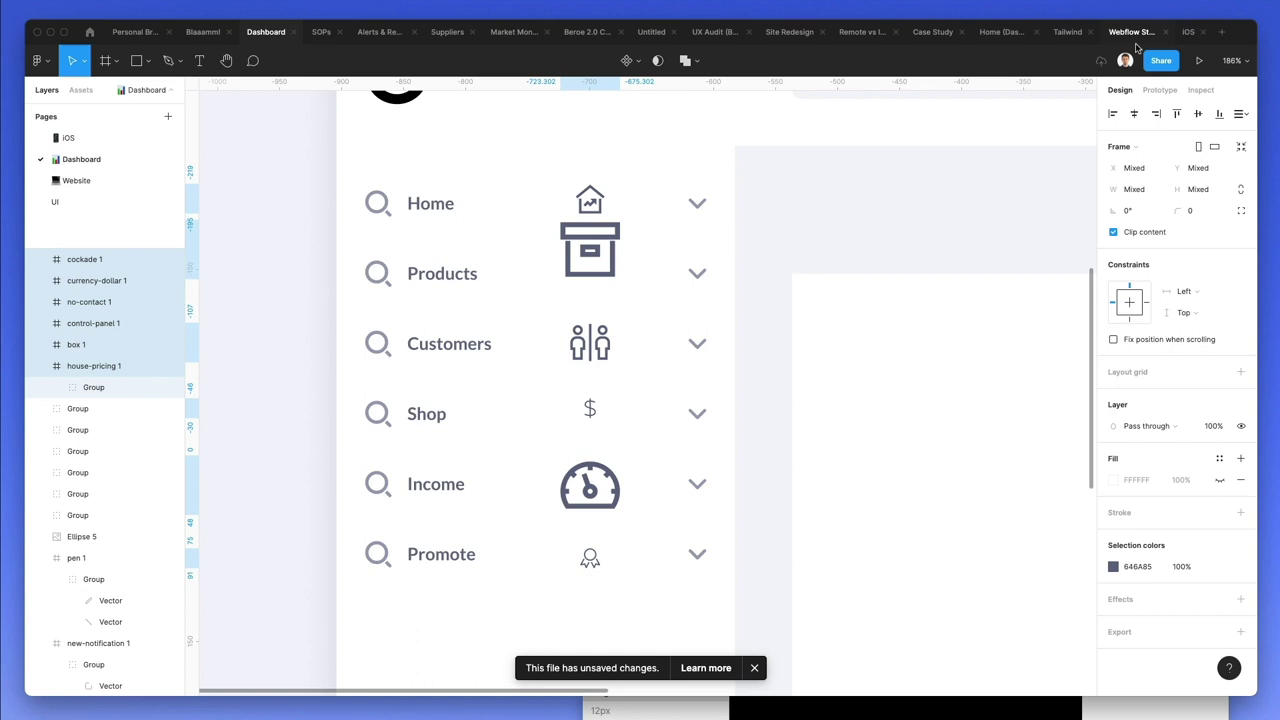
# - Lock the proportions of the six icon frames and resize them all to 27 by 27
pyautogui.click(1241, 191)
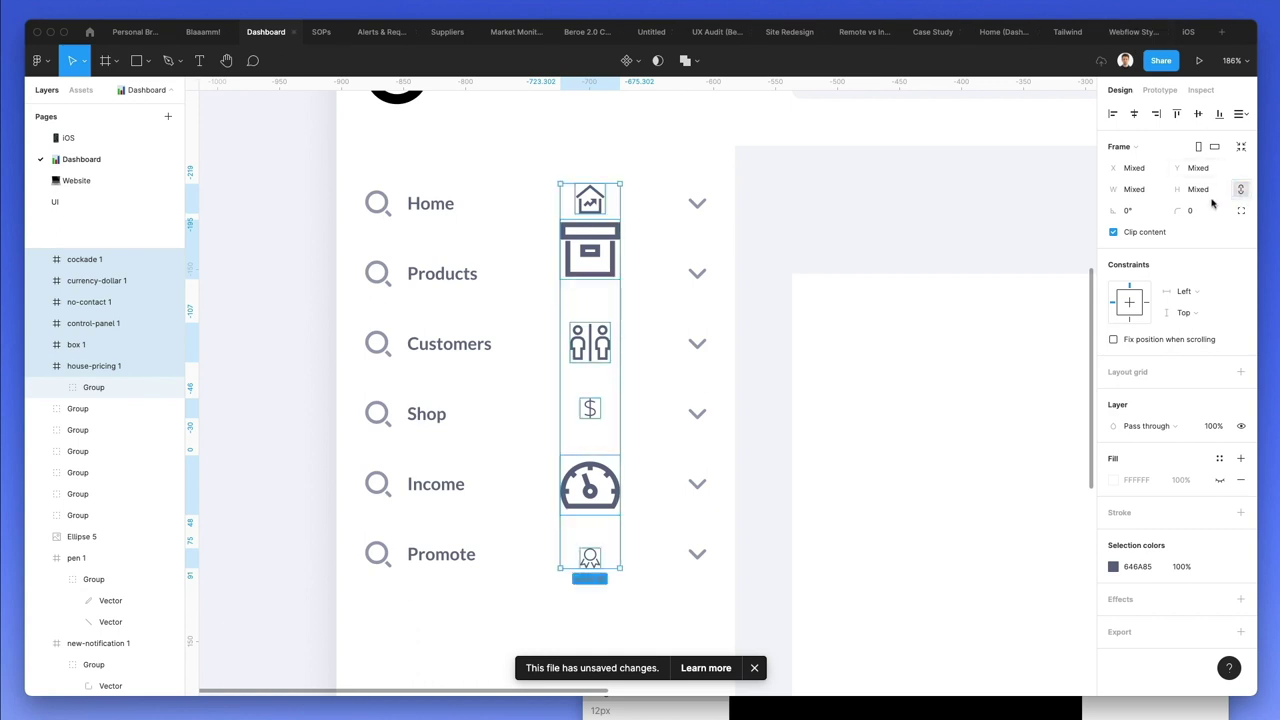
pyautogui.click(1127, 197)
pyautogui.write('10')
pyautogui.press('Return')
pyautogui.click(1134, 198)
pyautogui.press('Up')
pyautogui.press('Up')
pyautogui.press('Up')
pyautogui.press('Up')
pyautogui.press('Up')
pyautogui.press('Up')
pyautogui.press('Up')
pyautogui.press('Up')
pyautogui.press('Up')
pyautogui.press('Up')
pyautogui.press('Up')
pyautogui.press('Up')
pyautogui.press('Up')
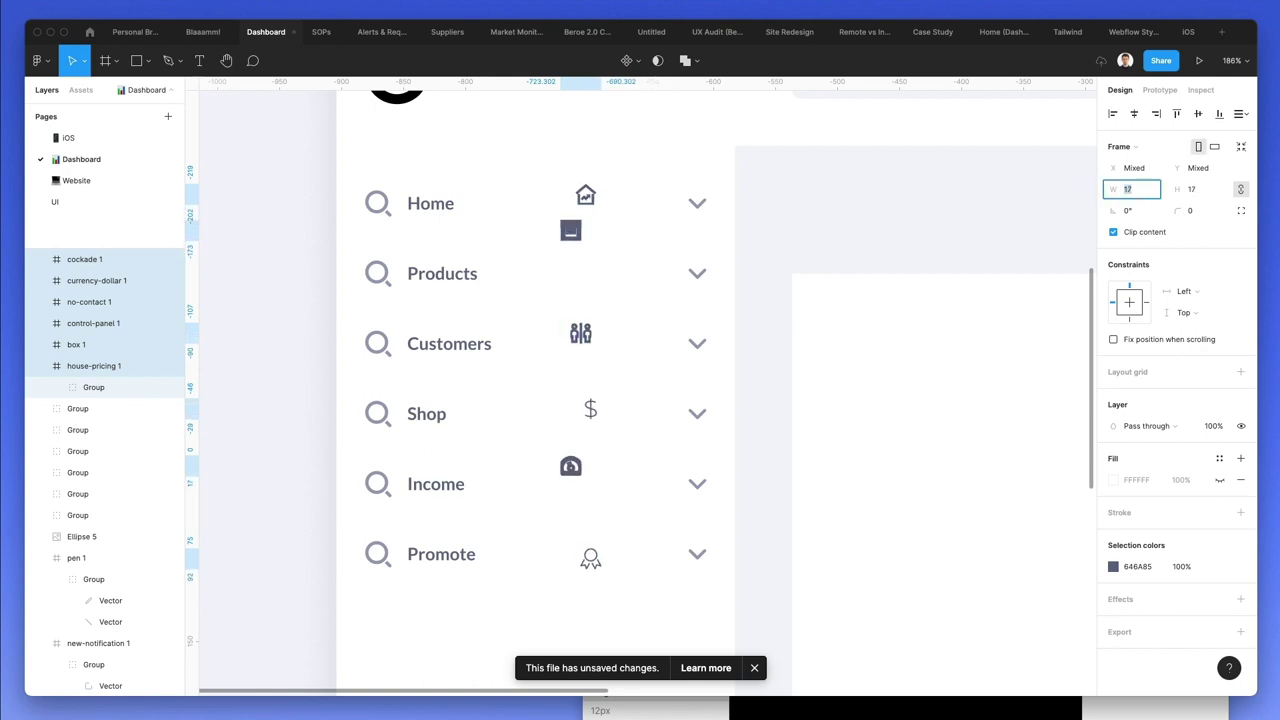
pyautogui.press('Up')
pyautogui.press('Up')
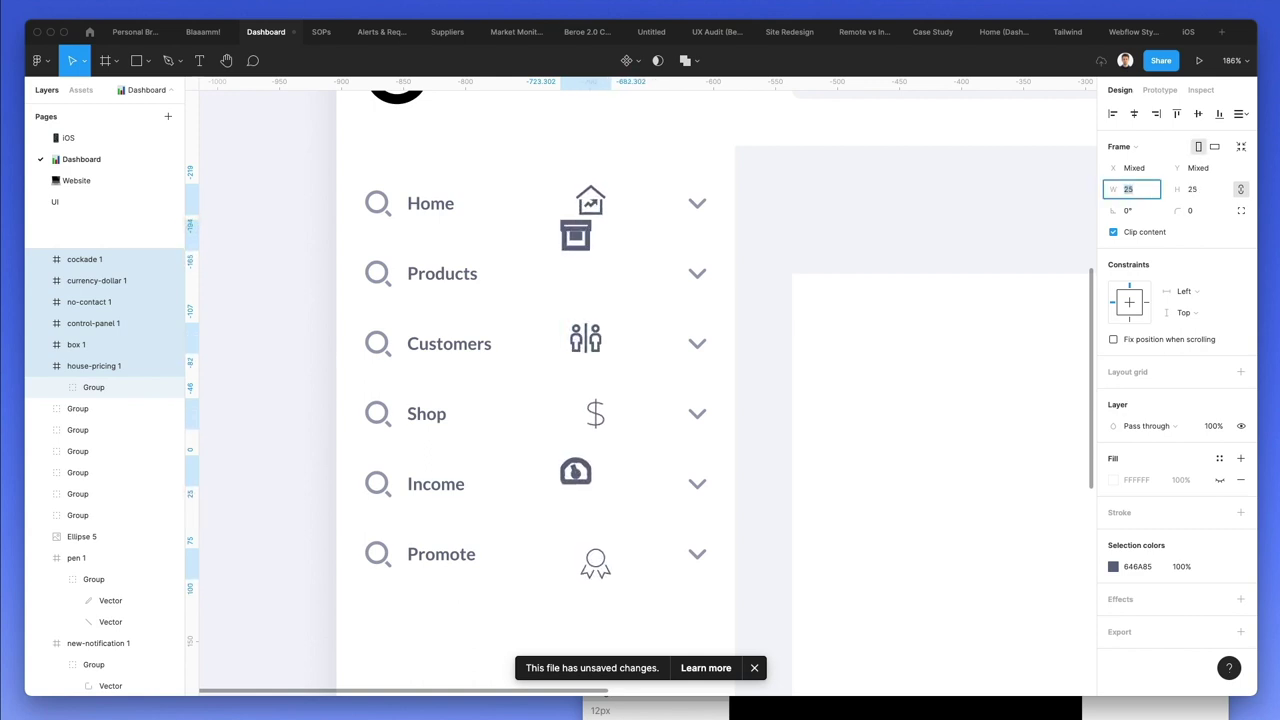
pyautogui.press('Up')
pyautogui.press('Up')
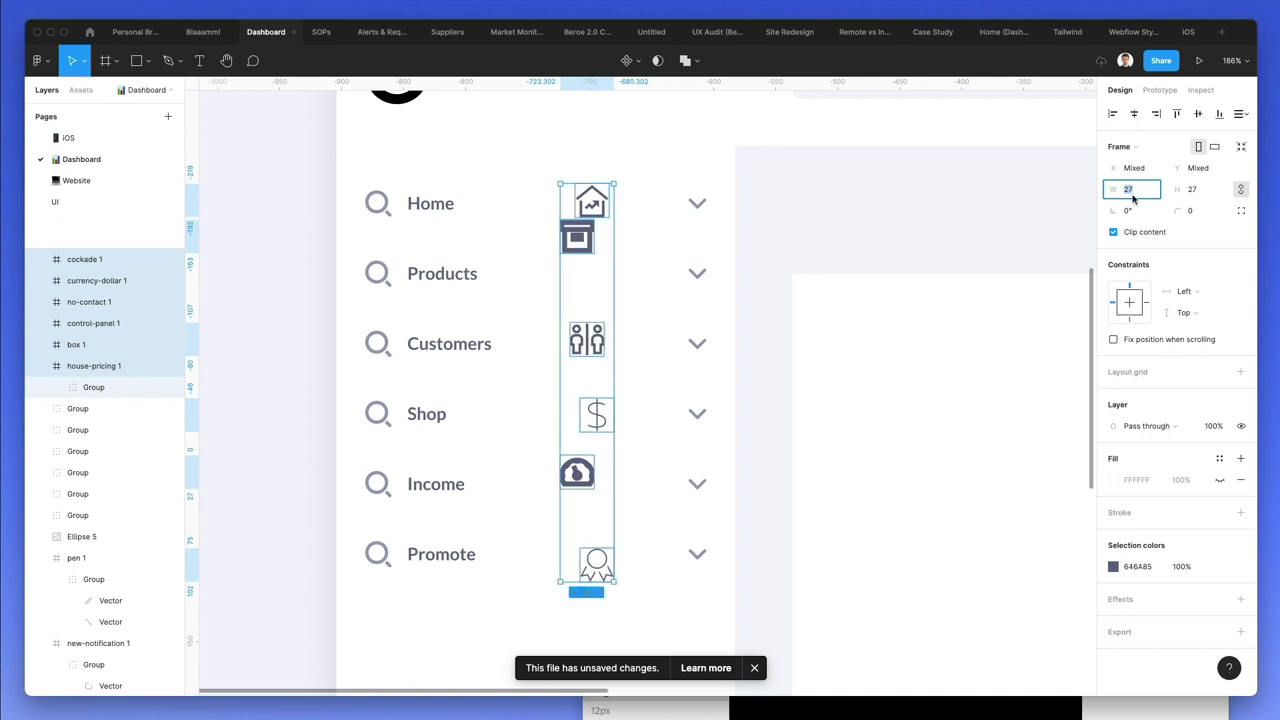
pyautogui.press('Return')
pyautogui.click(651, 275)
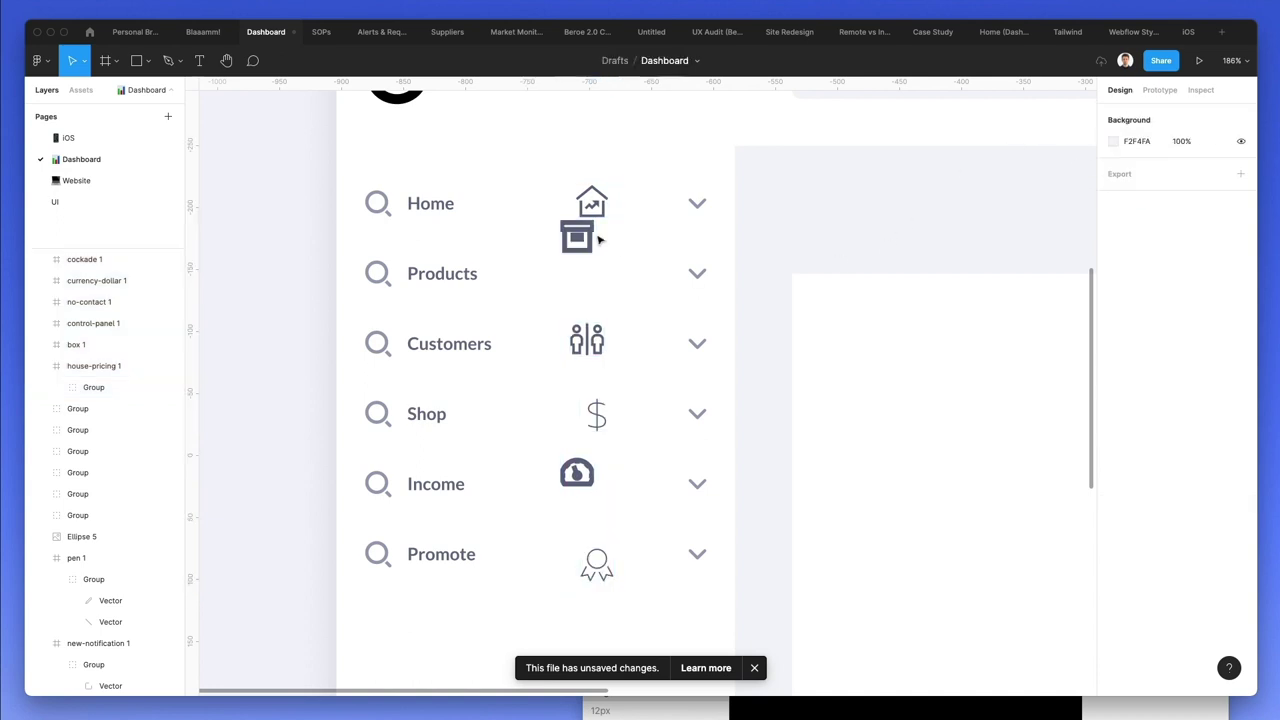
# - Select the six icon frames and ungroup them so only the inner icon groups remain
pyautogui.moveTo(538, 173); pyautogui.dragTo(630, 636)
pyautogui.click(650, 588)
pyautogui.click(594, 562)
pyautogui.moveTo(658, 598); pyautogui.dragTo(540, 129)
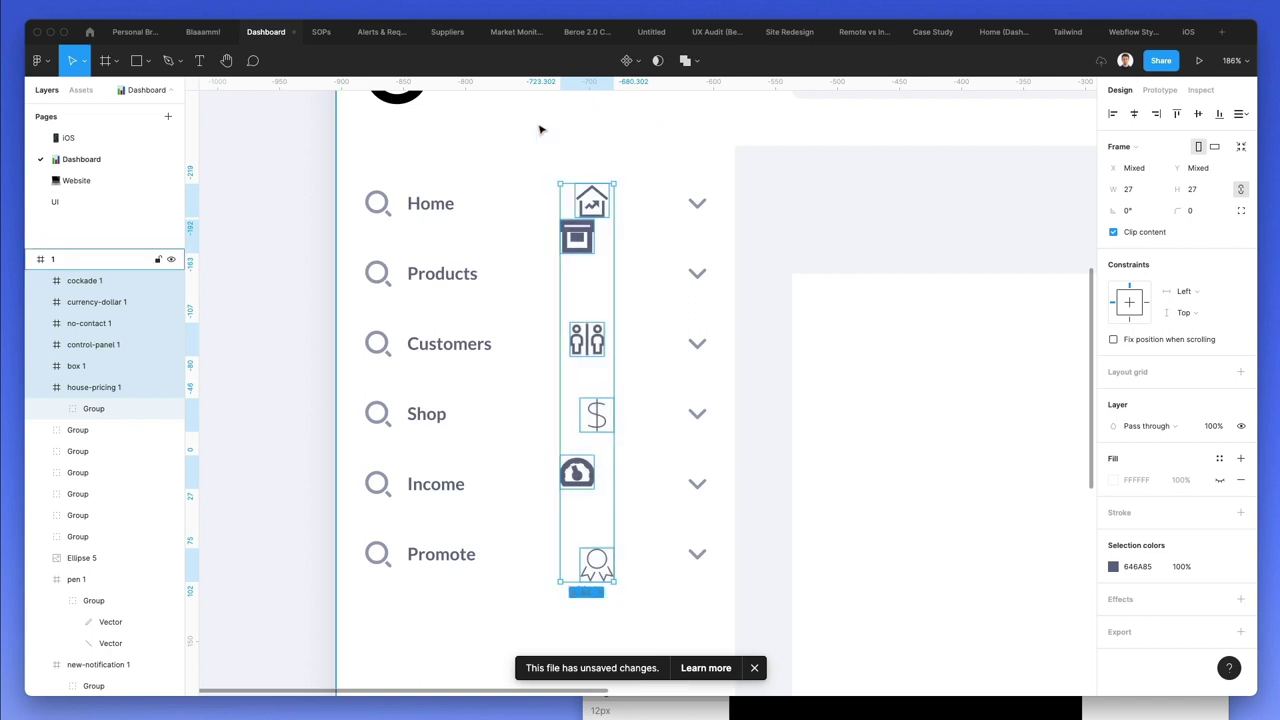
pyautogui.press('shift+super+g')
# - Set the stroke weight of all six icon groups to 2.5
pyautogui.click(1150, 506)
pyautogui.write('2')
pyautogui.press('Return')
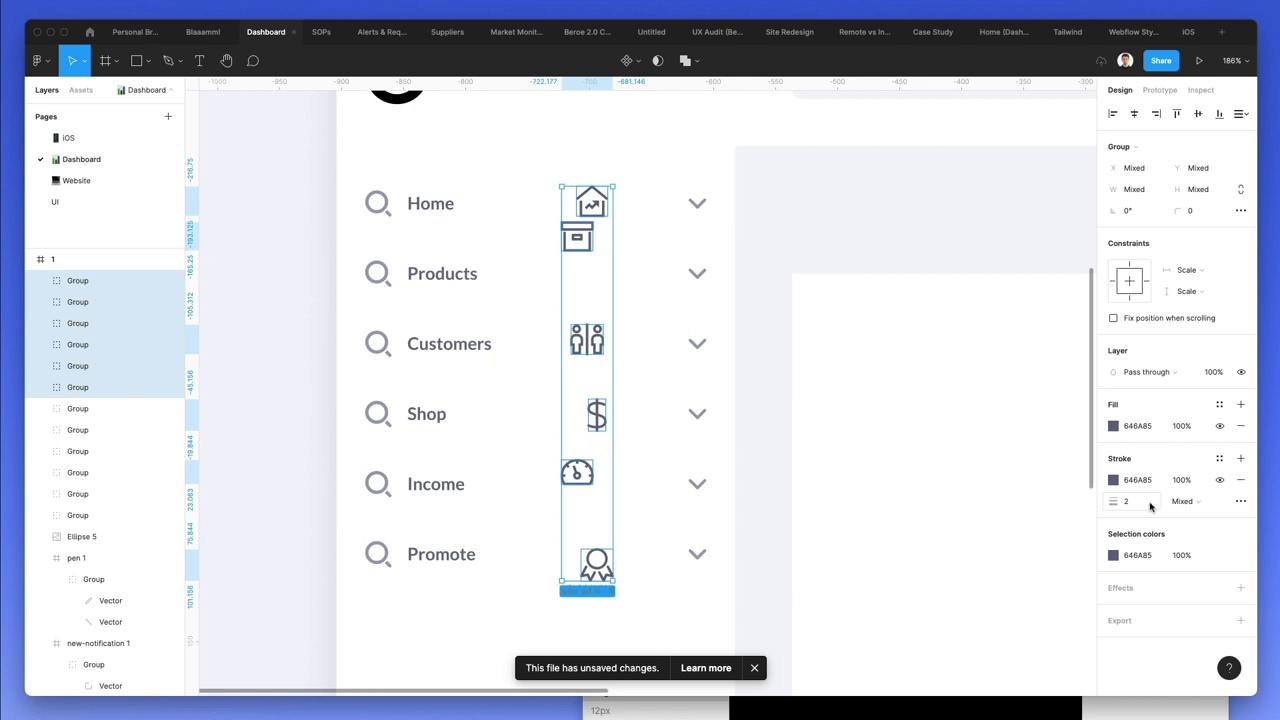
pyautogui.scroll(-1, 658, 299)
pyautogui.click(1135, 500)
pyautogui.write('.5')
pyautogui.press('Return')
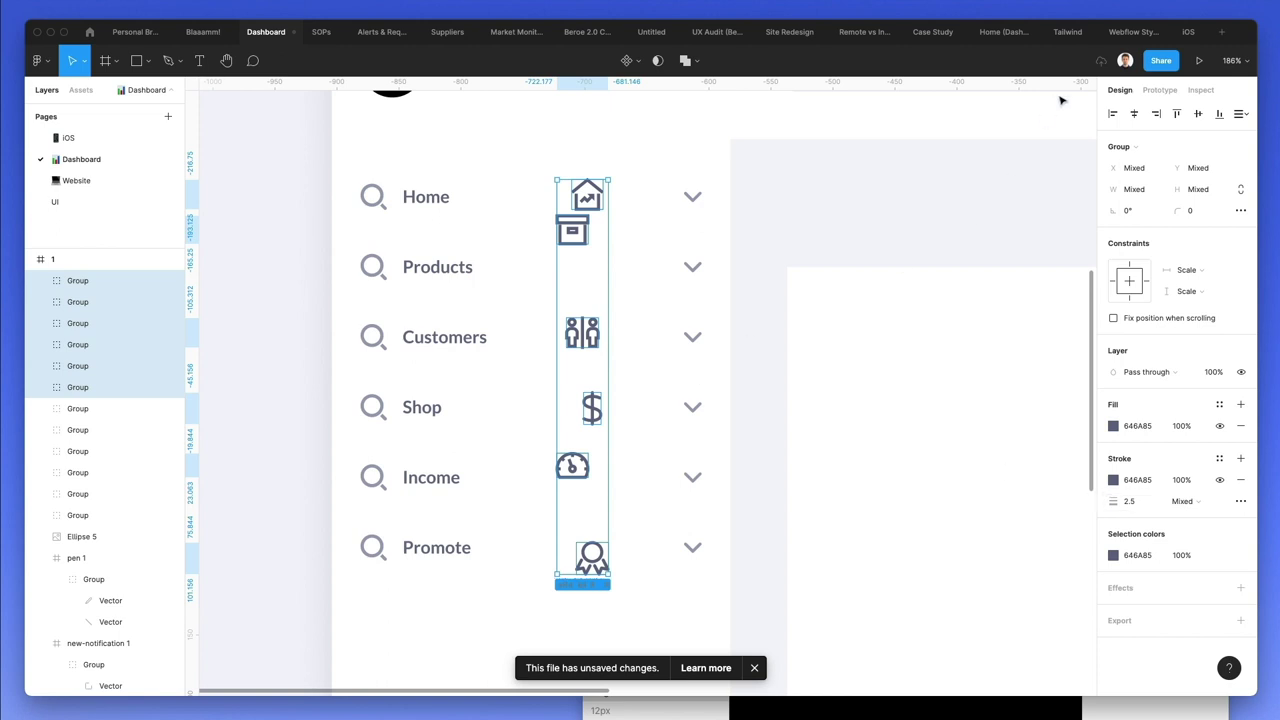
# - Arrange the box, people, dollar, gauge and award icons in one column below the house icon, each level with its row label
pyautogui.click(650, 200)
pyautogui.moveTo(587, 232); pyautogui.dragTo(590, 271)
pyautogui.moveTo(586, 333); pyautogui.dragTo(588, 349)
pyautogui.moveTo(591, 418); pyautogui.dragTo(585, 412)
pyautogui.moveTo(585, 476); pyautogui.dragTo(588, 482)
pyautogui.moveTo(584, 548); pyautogui.dragTo(588, 550)
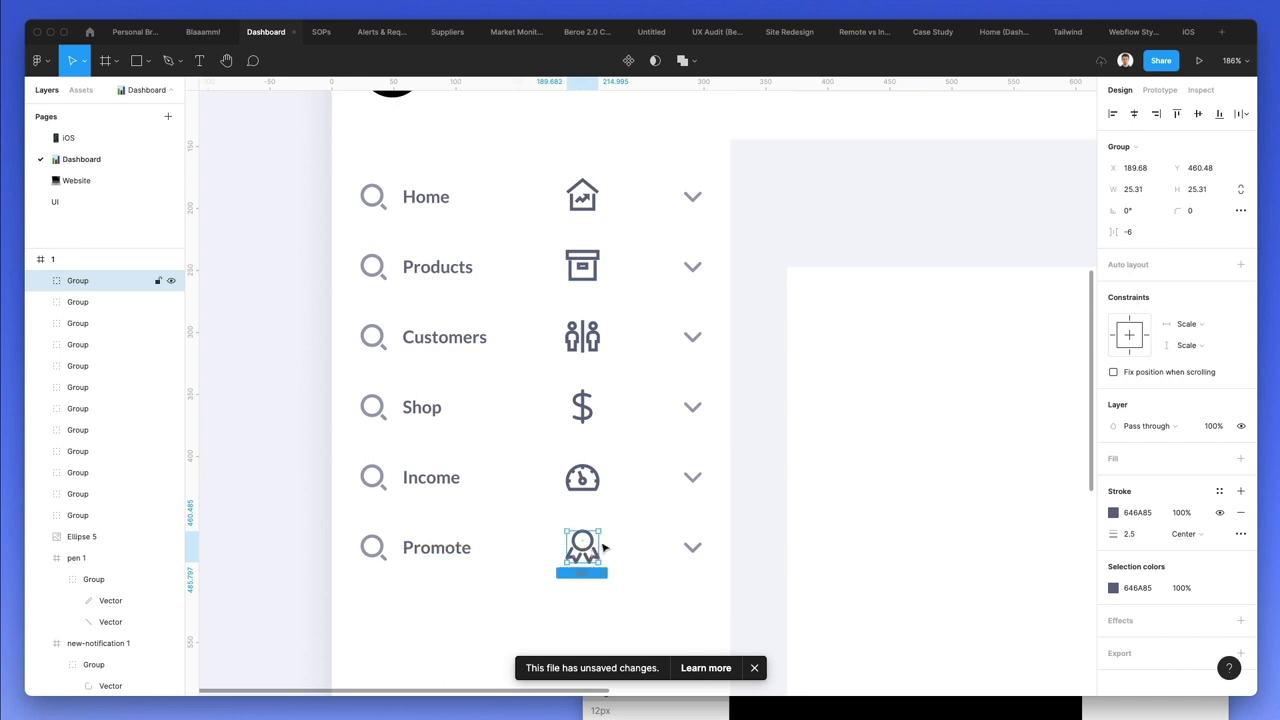
pyautogui.click(624, 531)
# - Recolour the six new icons with 9CA1B6, sampled from the magnifier icon in the Home row
pyautogui.moveTo(529, 147); pyautogui.dragTo(652, 606)
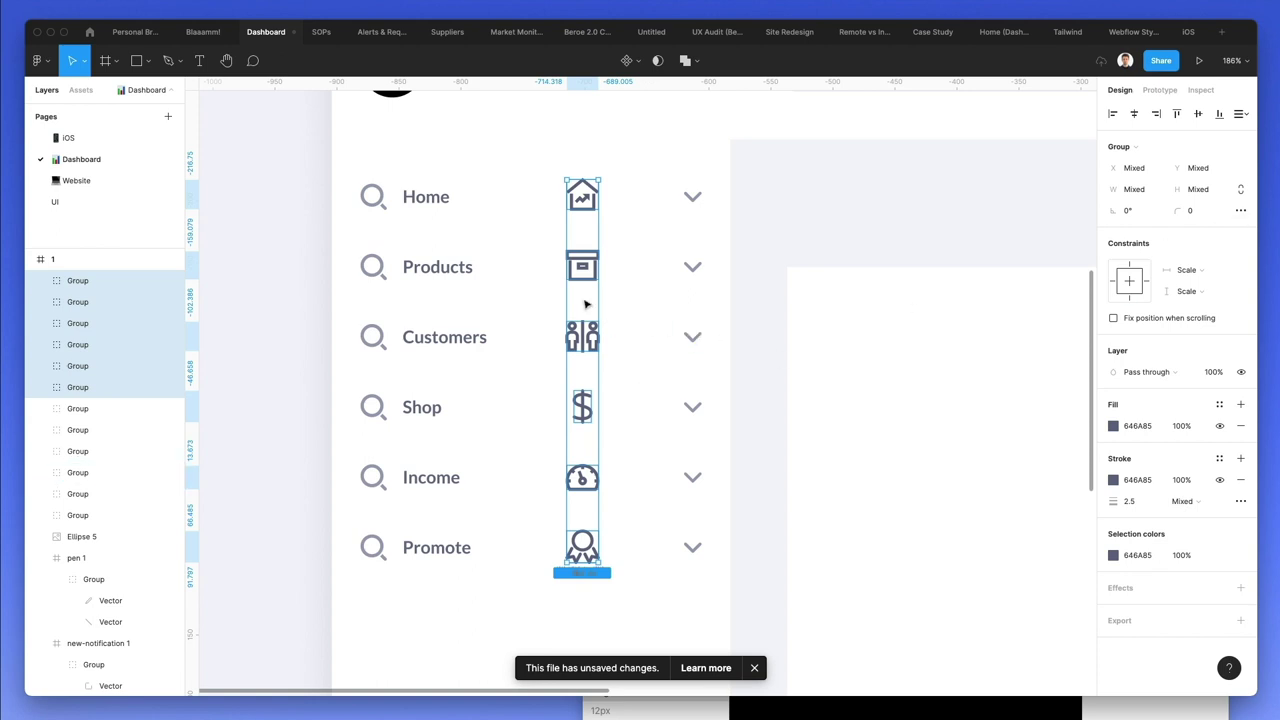
pyautogui.press('i')
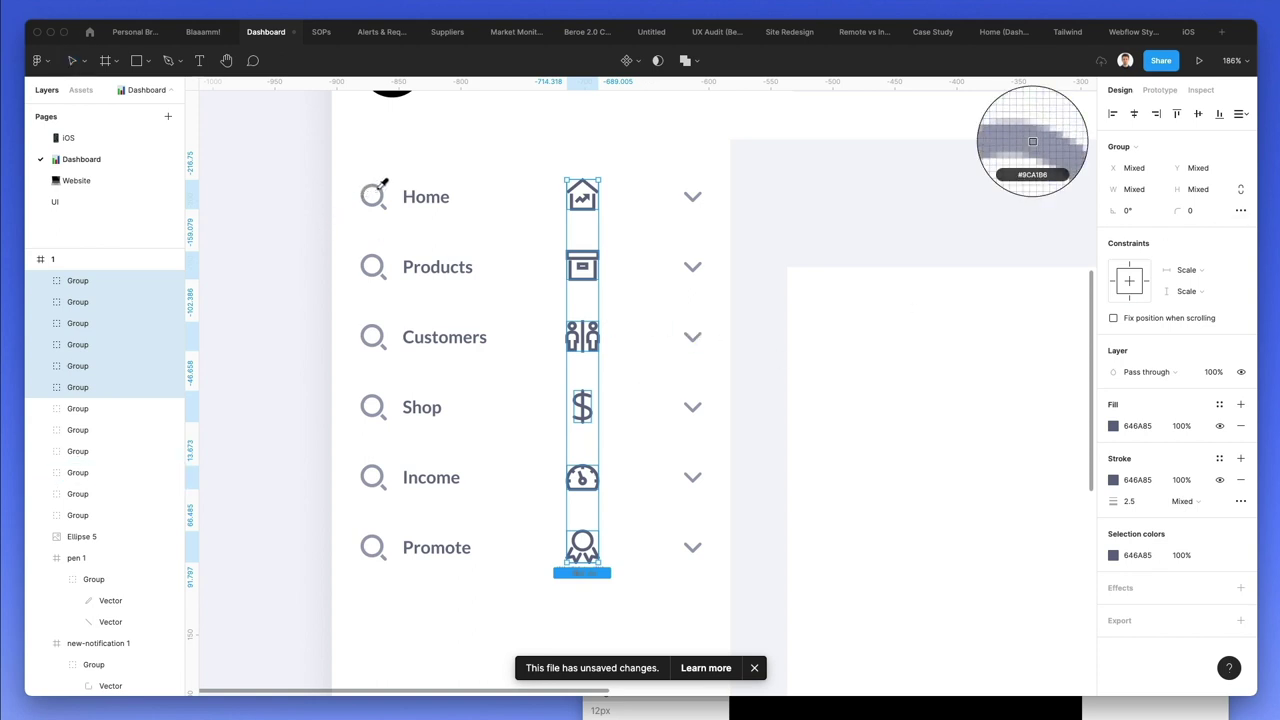
pyautogui.click(371, 194)
pyautogui.click(655, 195)
# - Delete the six magnifier placeholders in the menu rows and place the new icons in front of the labels
pyautogui.moveTo(322, 165); pyautogui.dragTo(403, 617)
pyautogui.press('Delete')
pyautogui.moveTo(546, 620); pyautogui.dragTo(397, 220)
pyautogui.scroll(-3, 396, 219)
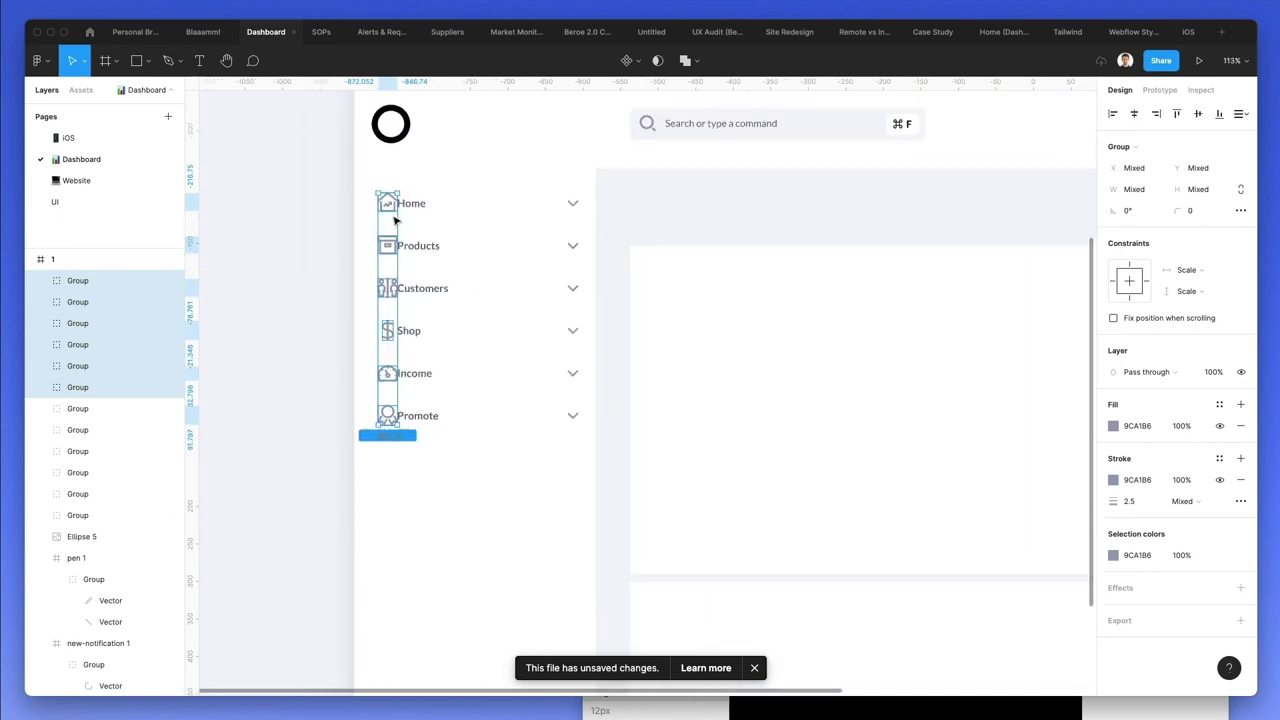
pyautogui.press('Left')
pyautogui.press('Left')
pyautogui.press('Left')
pyautogui.press('Left')
pyautogui.press('Left')
pyautogui.press('Left')
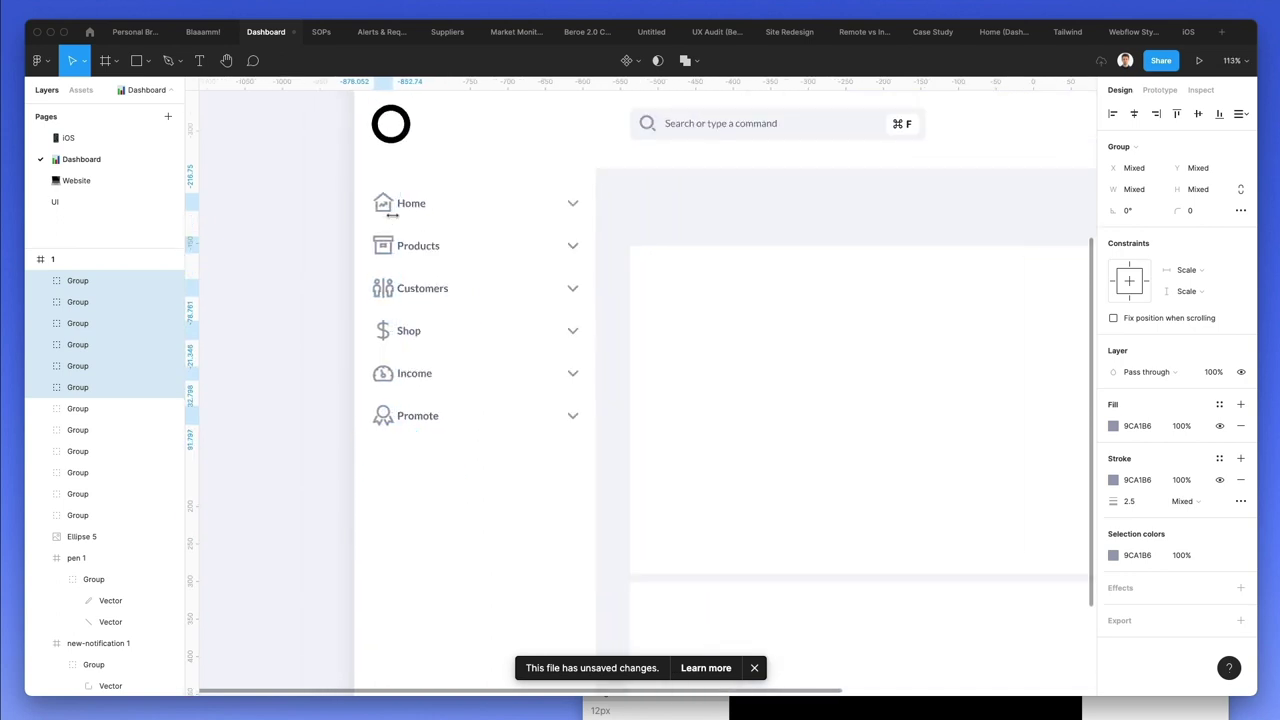
# - Shift the six menu labels a few pixels right to widen their gap from the icons
pyautogui.moveTo(408, 192); pyautogui.dragTo(506, 463)
pyautogui.press('Right')
pyautogui.press('Right')
pyautogui.press('Right')
pyautogui.press('Right')
pyautogui.press('Right')
pyautogui.press('Right')
pyautogui.press('Right')
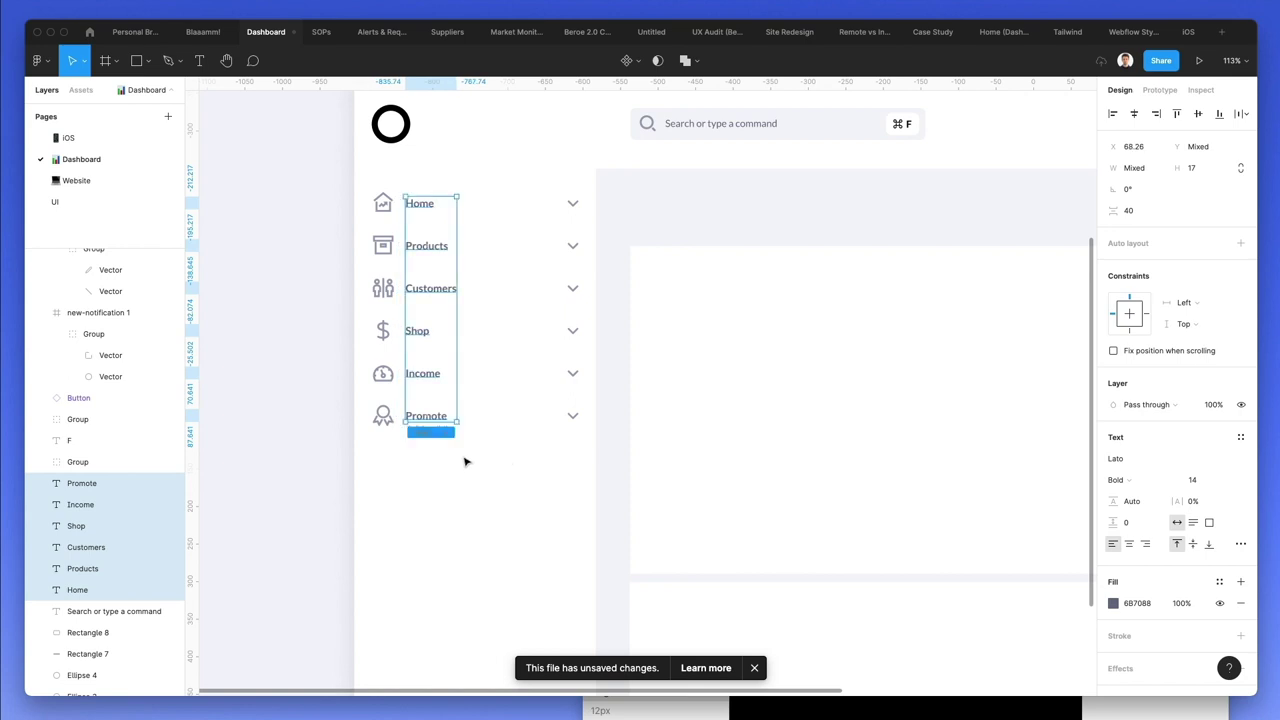
pyautogui.click(466, 462)
# - Recolour the Home label and its house icon black to mark the row as active
pyautogui.scroll(2, 455, 200)
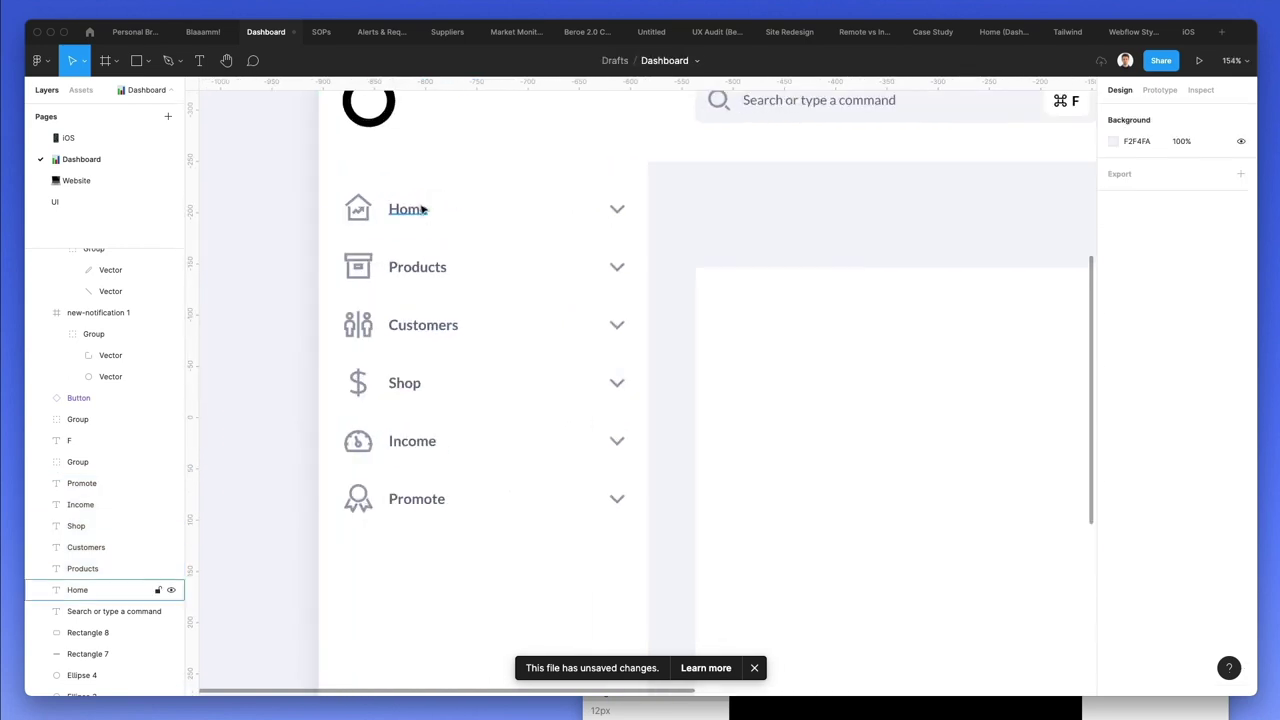
pyautogui.click(422, 208)
pyautogui.scroll(3, 414, 191)
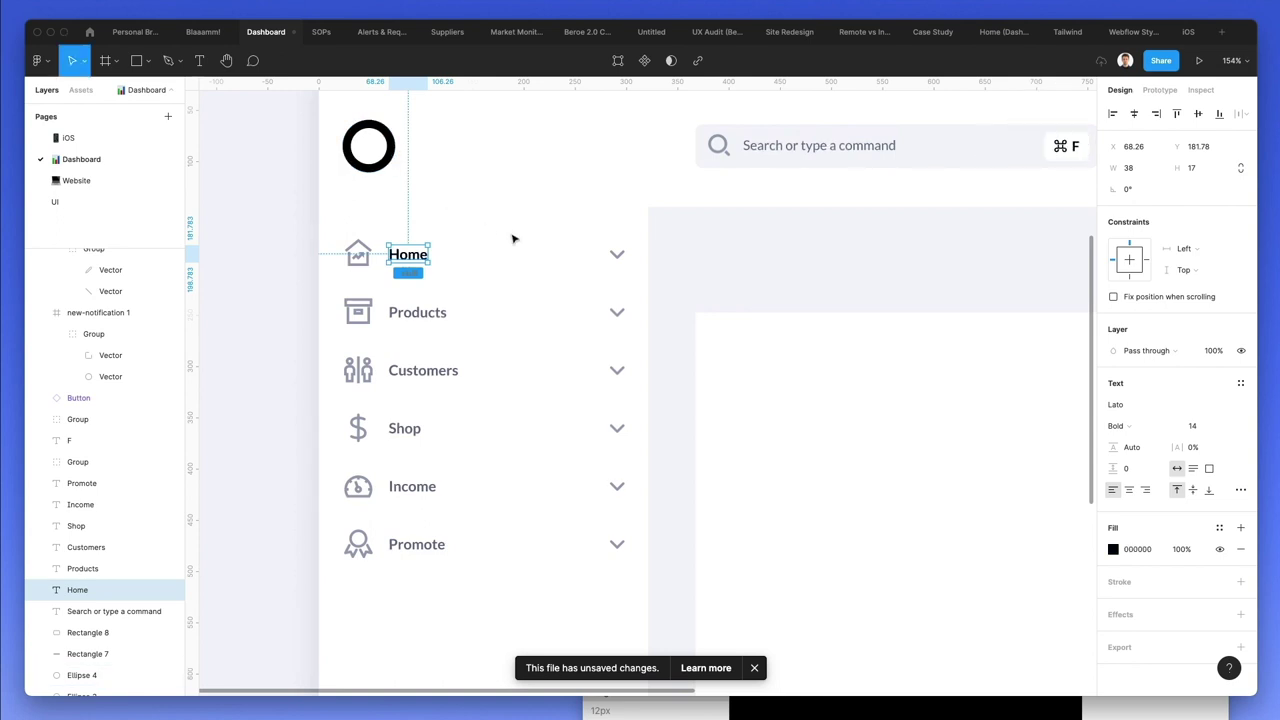
pyautogui.scroll(1, 509, 247)
pyautogui.click(358, 257)
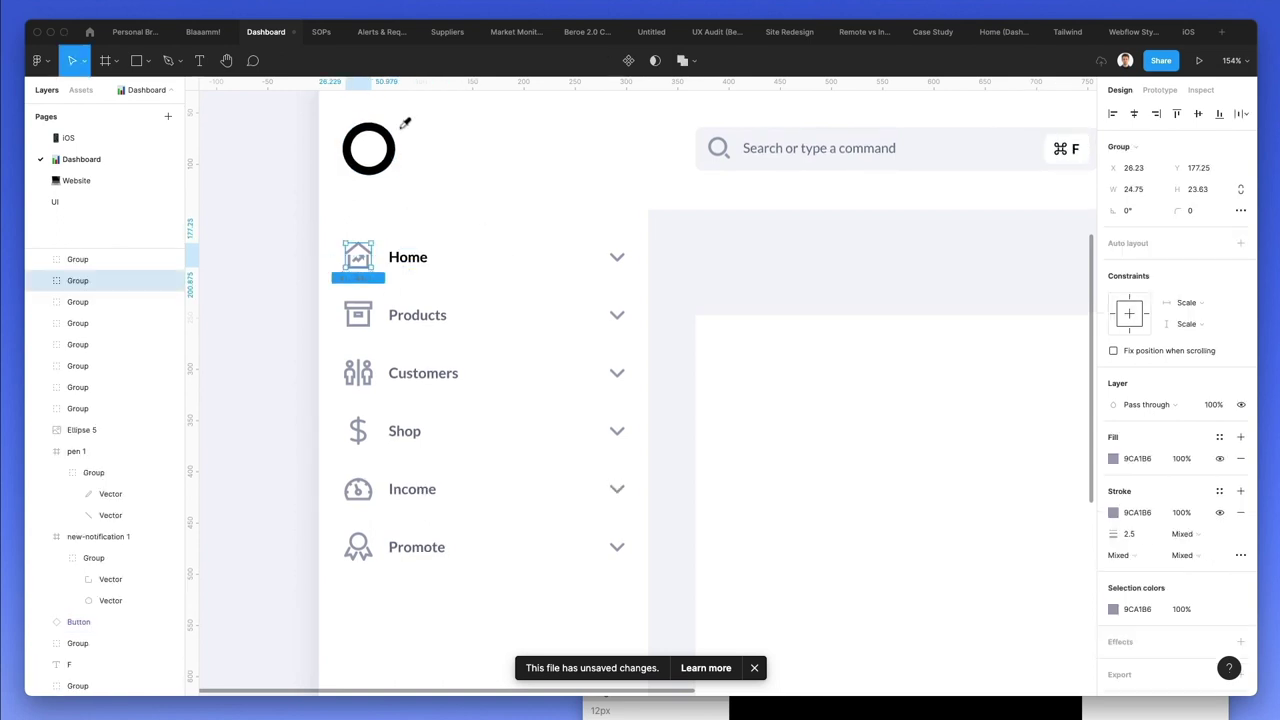
pyautogui.click(460, 186)
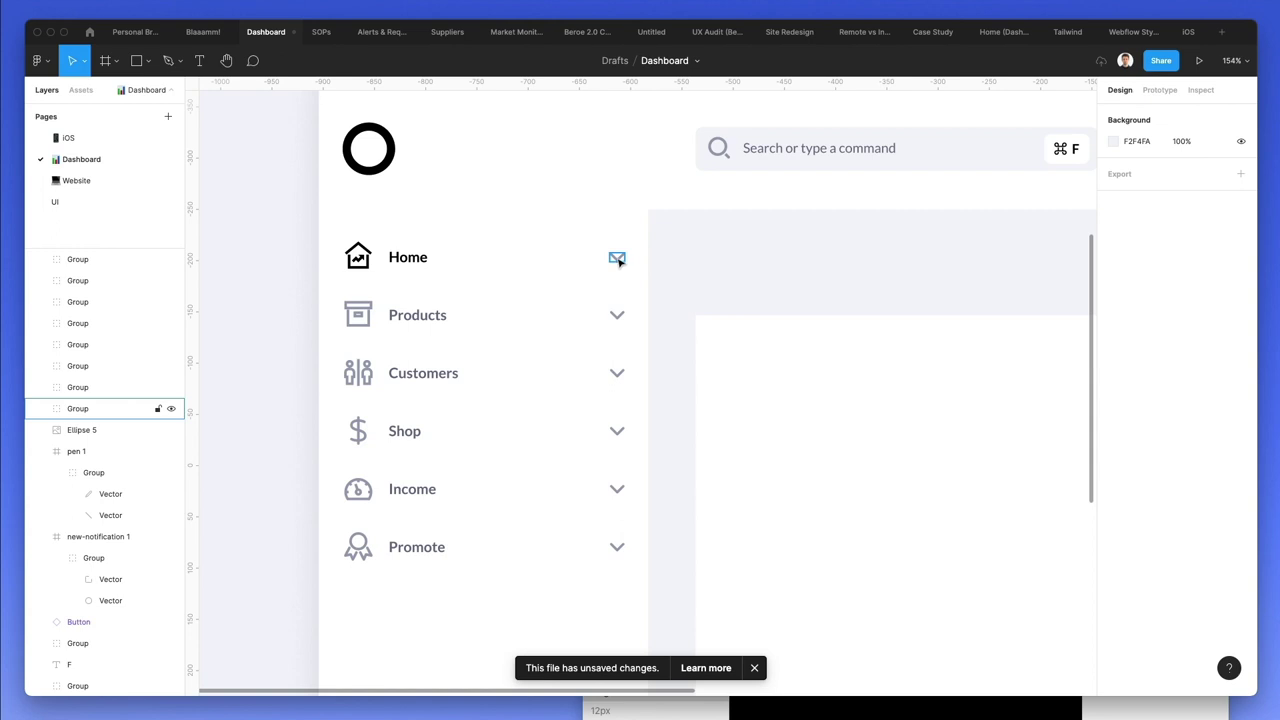
# - Duplicate the search bar background behind the Home row and narrow the copy to 291.9 px wide
pyautogui.press('r')
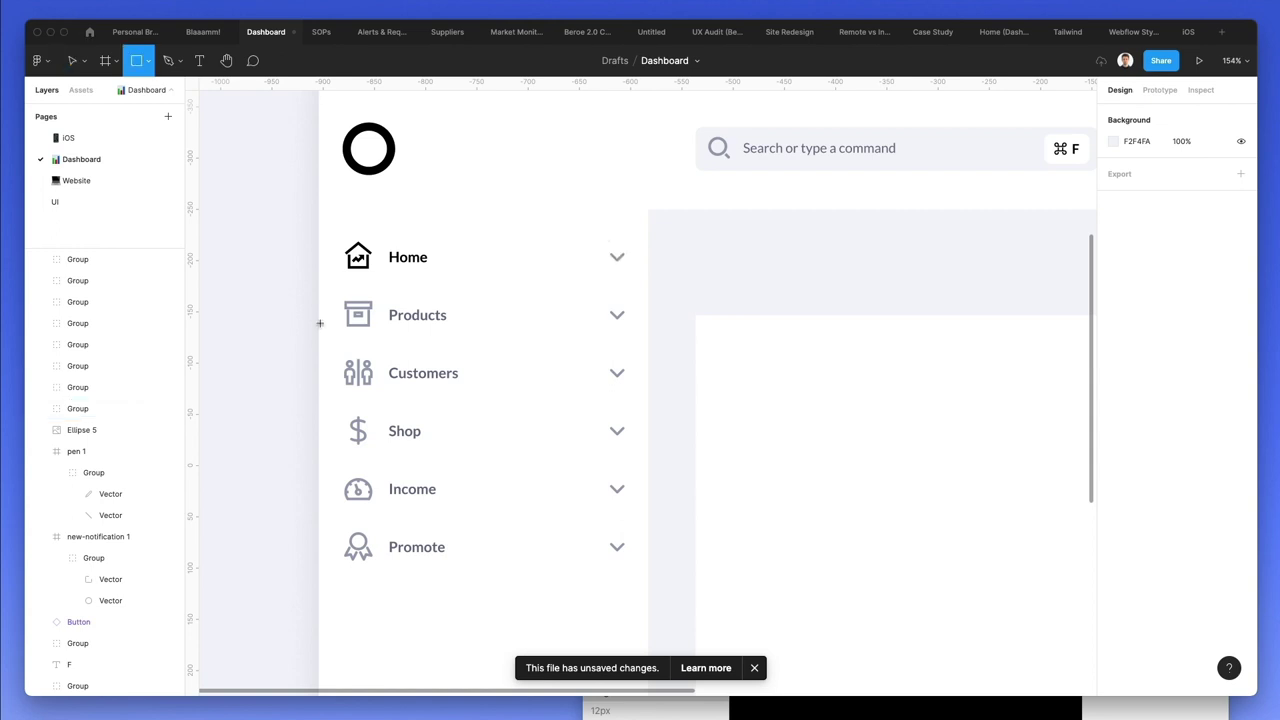
pyautogui.press('v')
pyautogui.click(937, 170)
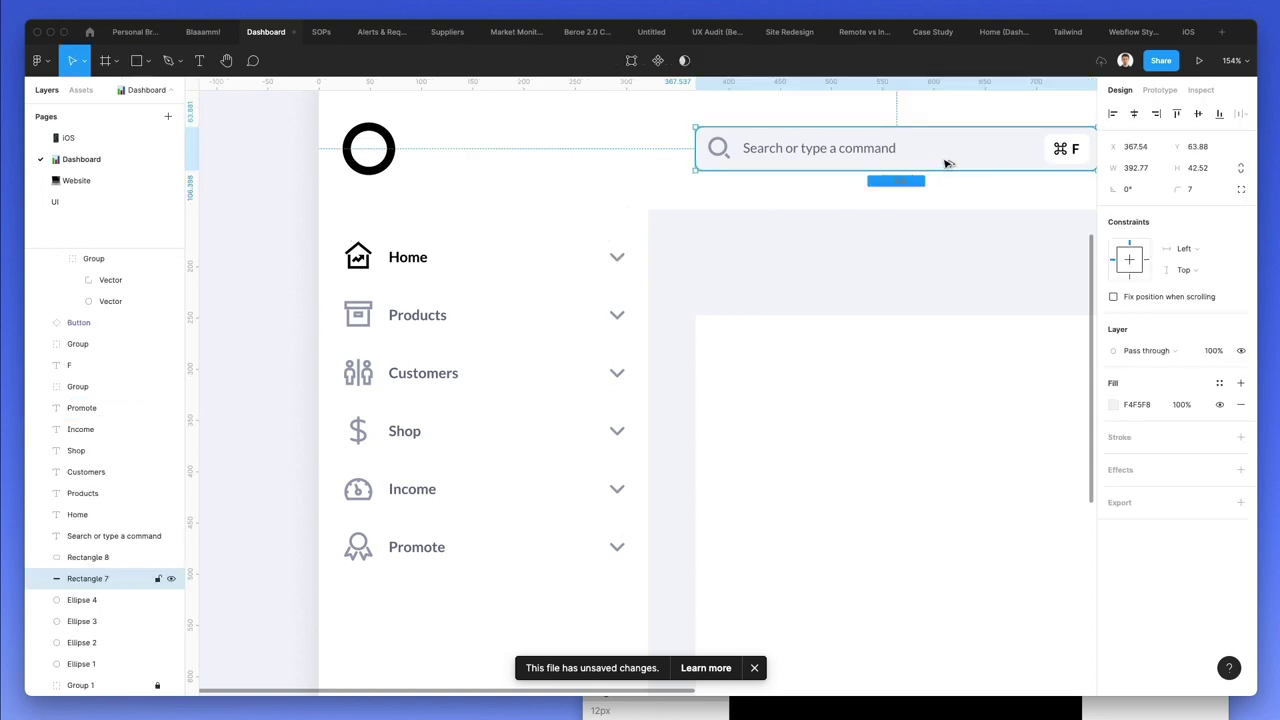
pyautogui.press('alt')
pyautogui.moveTo(528, 278); pyautogui.dragTo(587, 270)
pyautogui.moveTo(737, 256); pyautogui.dragTo(634, 256)
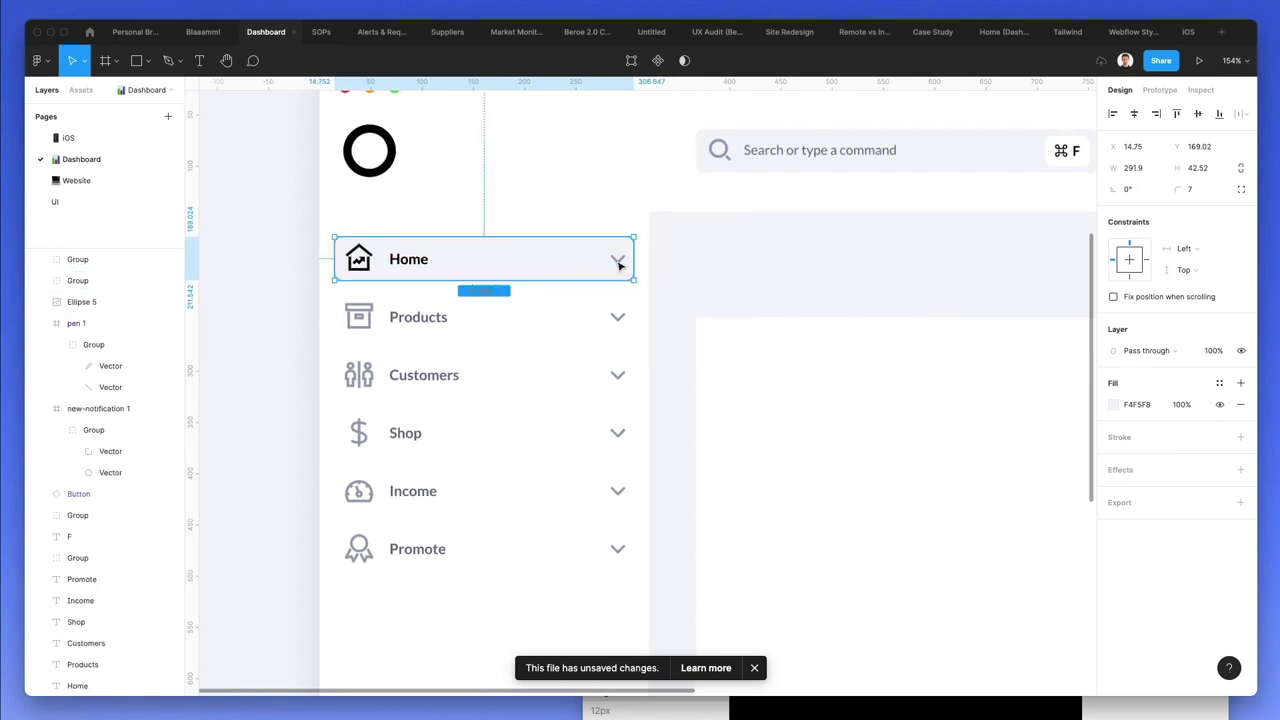
# - Delete the chevron from the Home row
pyautogui.click(618, 263)
pyautogui.hotkey('shift', 'Left')
pyautogui.press('Right')
pyautogui.press('Right')
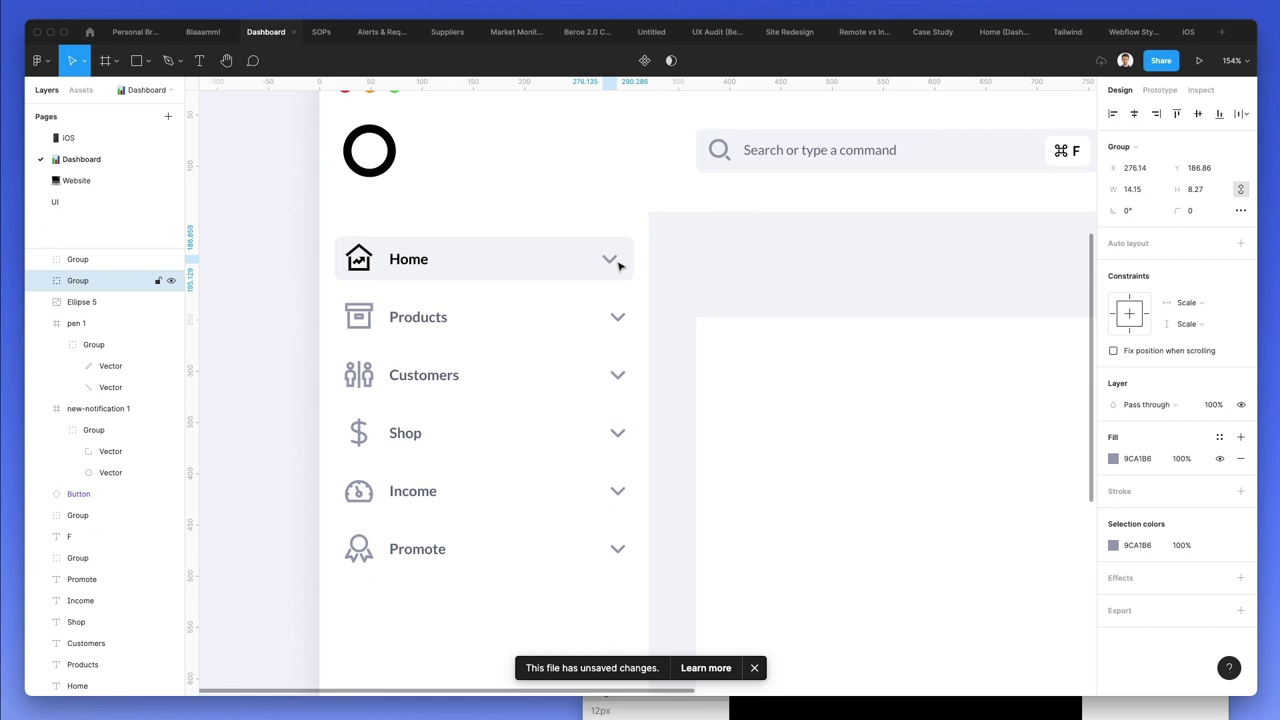
pyautogui.press('Delete')
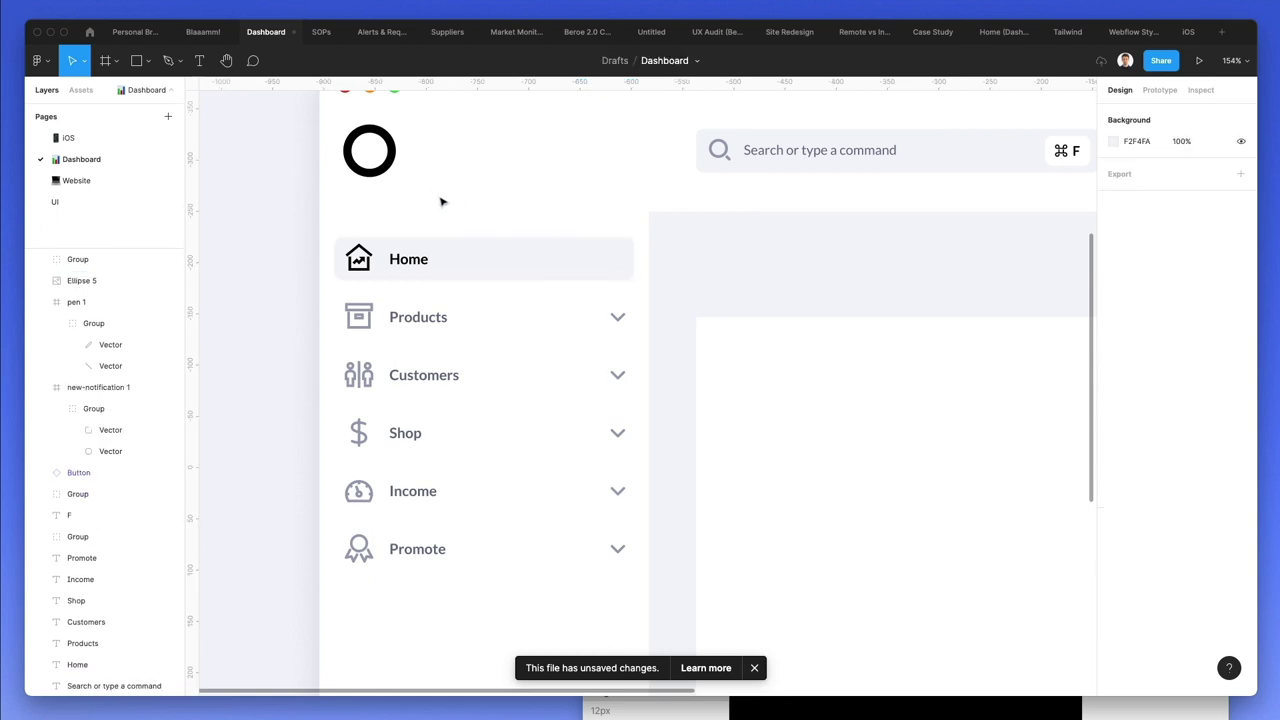
# - Nudge the Home highlight 2 px left and shift the whole navigation menu, including the highlight, 10 px right
pyautogui.click(478, 252)
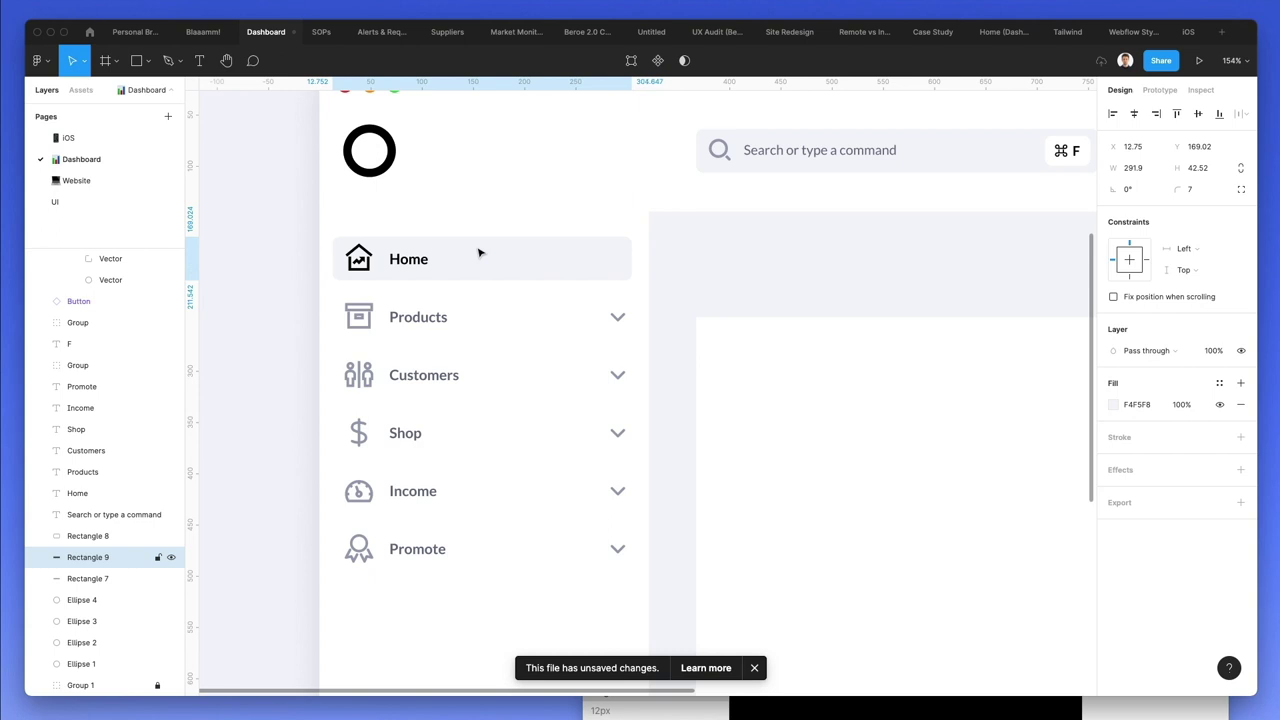
pyautogui.click(478, 252)
pyautogui.moveTo(320, 224); pyautogui.dragTo(709, 587)
pyautogui.press('Right')
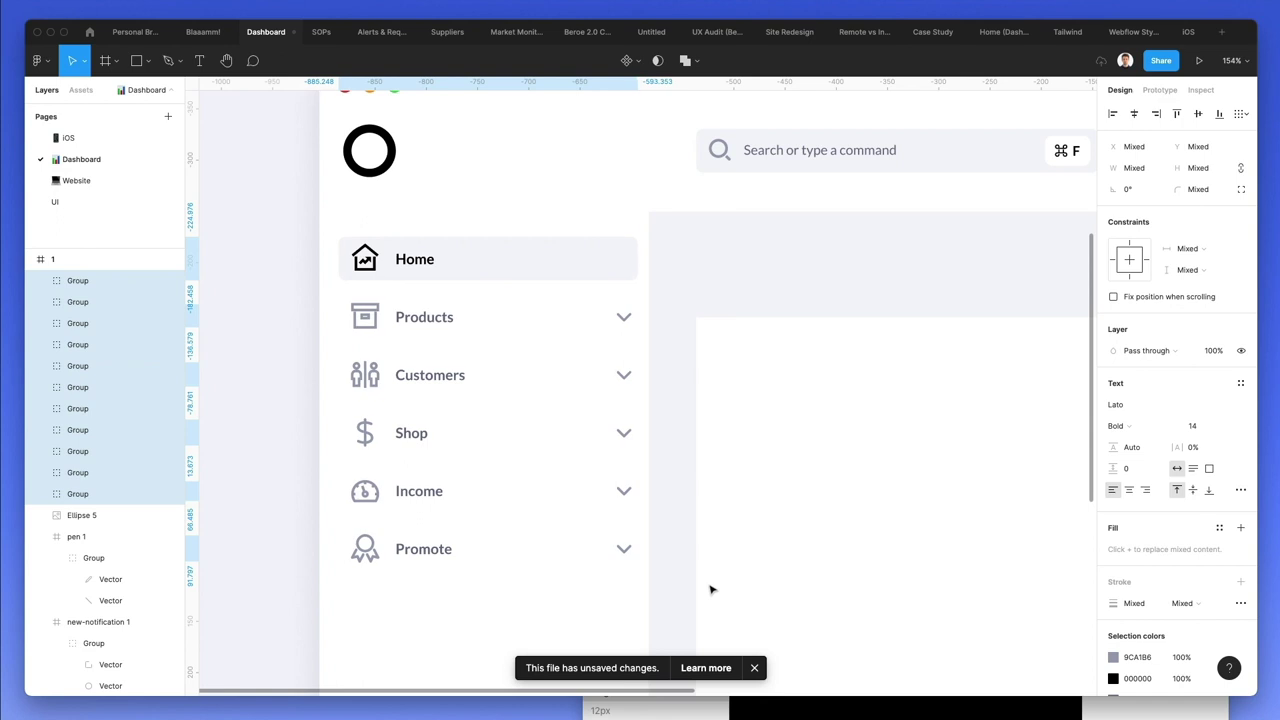
pyautogui.press('Right')
pyautogui.press('Right')
pyautogui.press('Right')
pyautogui.press('Right')
pyautogui.click(697, 565)
# - Move the five remaining row chevrons left to an X position of 278.14
pyautogui.moveTo(697, 565); pyautogui.dragTo(611, 314)
pyautogui.press('Left')
pyautogui.press('Left')
pyautogui.press('Left')
pyautogui.press('Left')
pyautogui.press('Left')
pyautogui.press('Left')
pyautogui.press('Left')
pyautogui.press('Left')
pyautogui.press('Left')
pyautogui.press('Left')
pyautogui.press('Left')
pyautogui.press('Left')
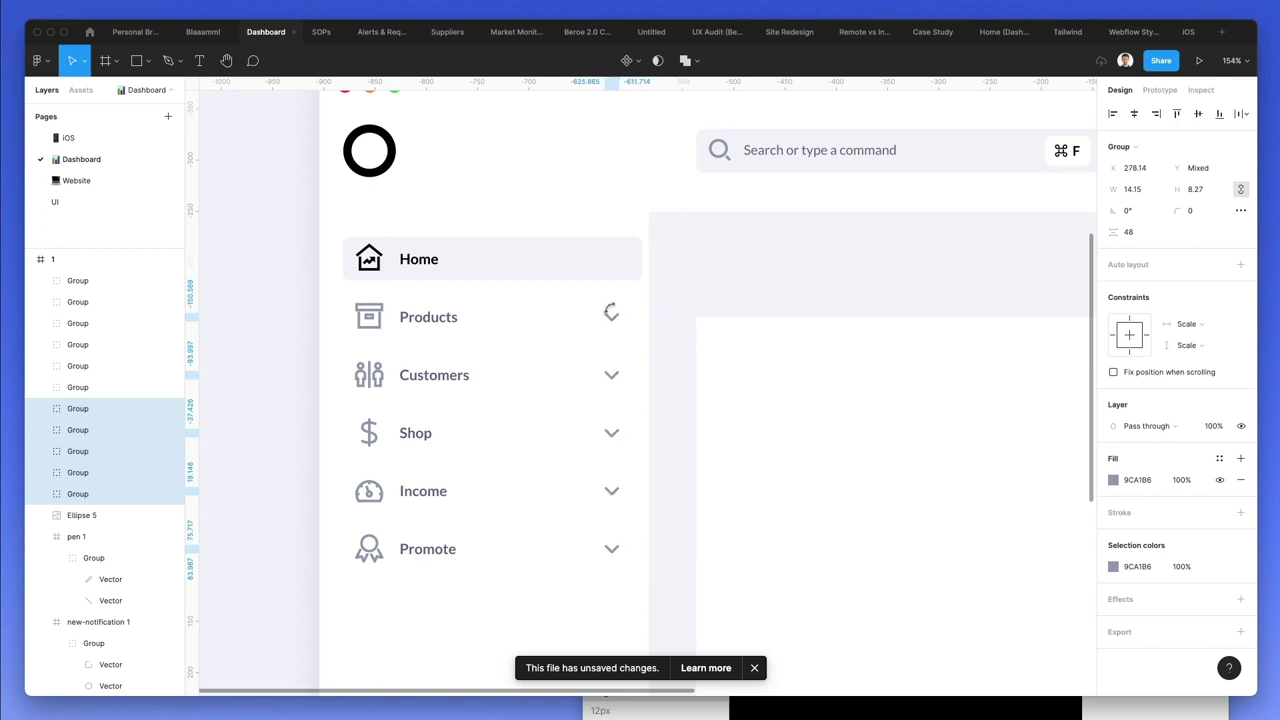
# - Shorten the Home row highlight from its right edge to about 277 px wide
pyautogui.click(619, 254)
pyautogui.moveTo(632, 255); pyautogui.dragTo(628, 255)
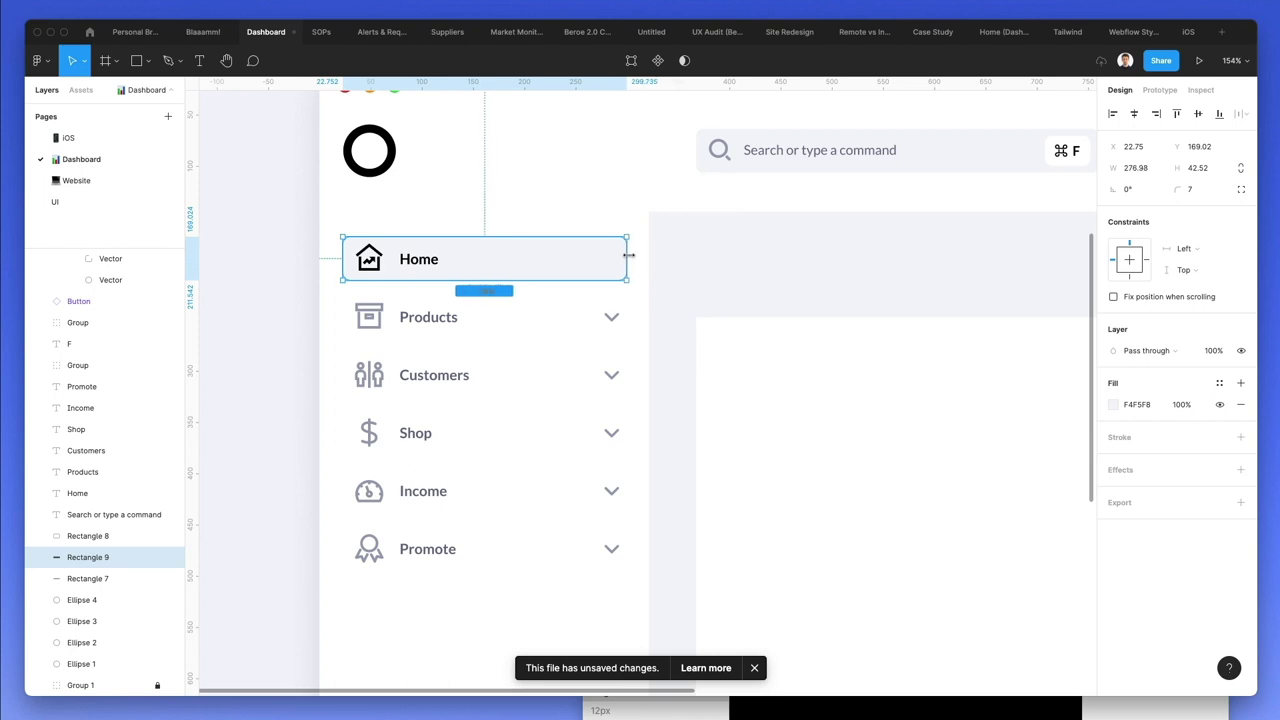
pyautogui.click(677, 274)
# - Duplicate the Promote label near the bottom of the sidebar and change its text to "Help & Getting Started"
pyautogui.scroll(-3, 680, 306)
pyautogui.hscroll(1, 683, 311)
pyautogui.scroll(-2, 681, 312)
pyautogui.hscroll(-1, 681, 312)
pyautogui.scroll(-3, 681, 312)
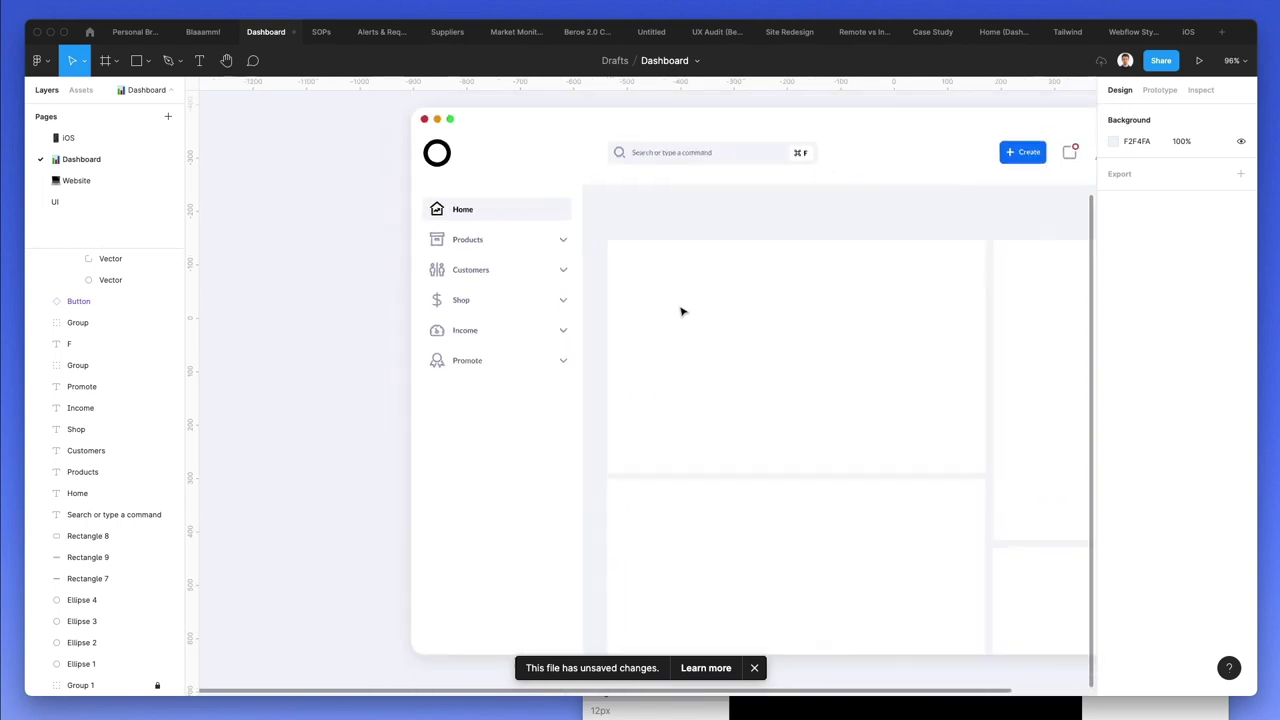
pyautogui.hscroll(4, 681, 312)
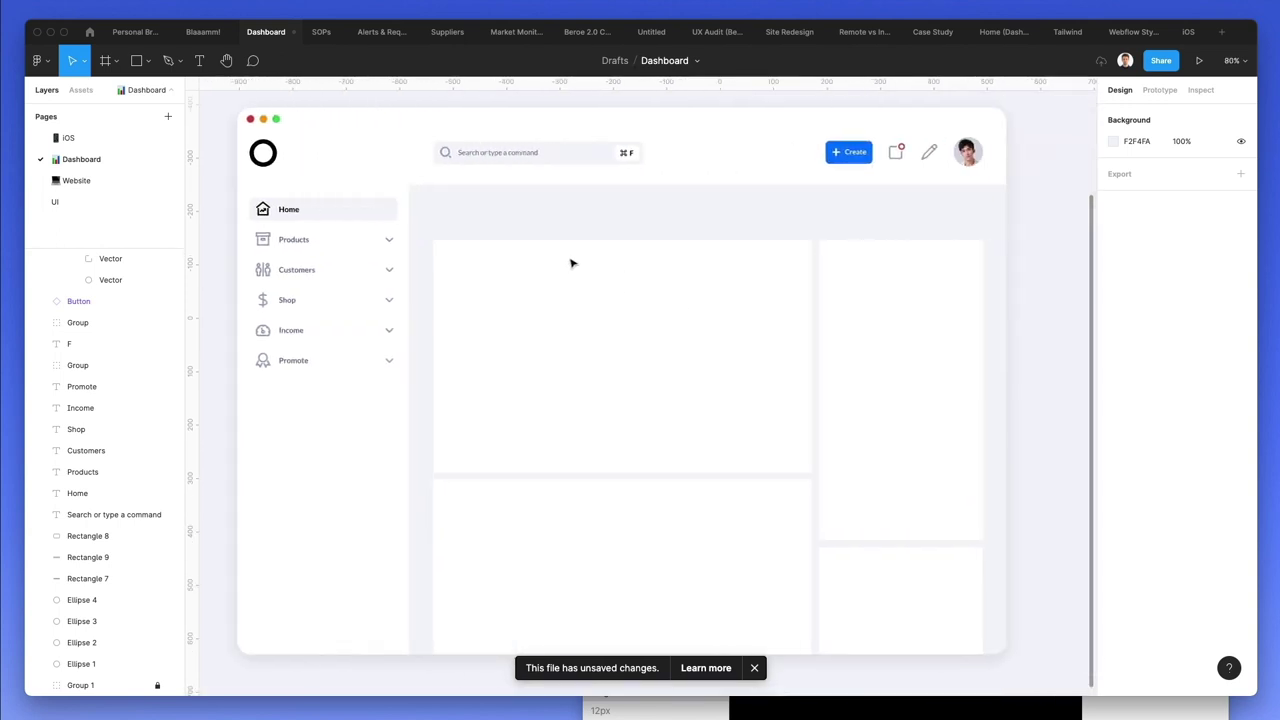
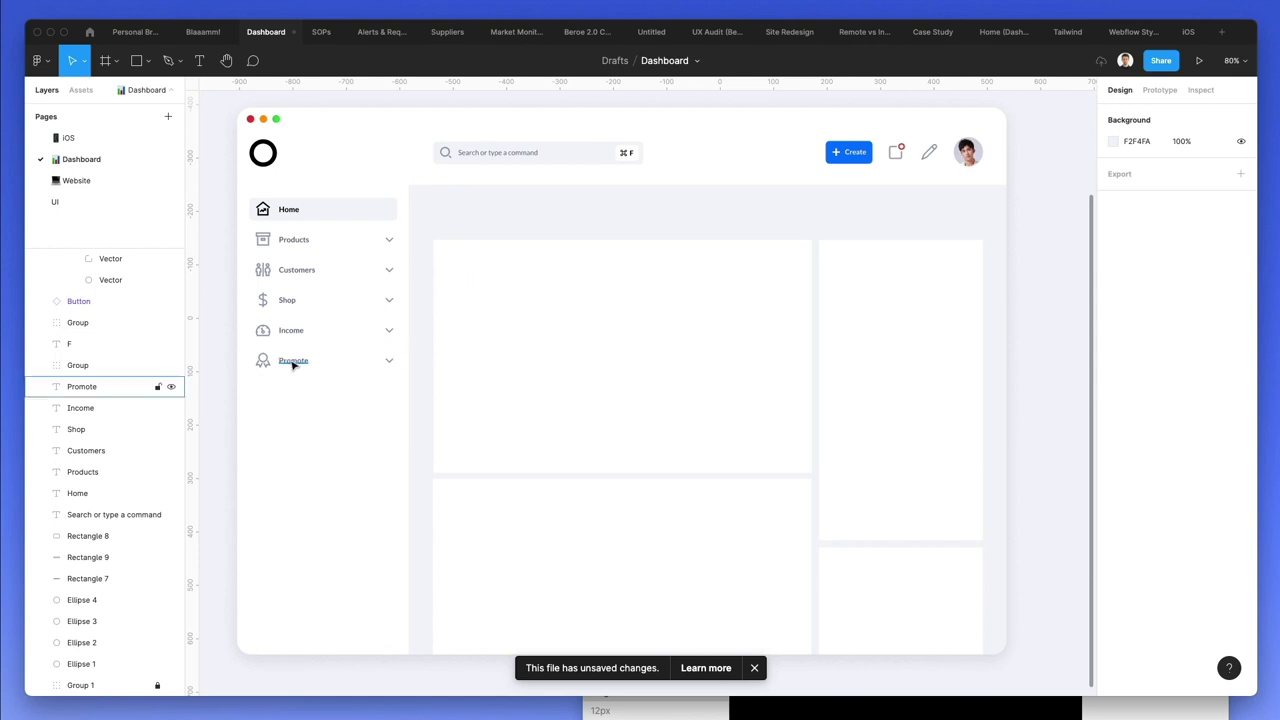
pyautogui.moveTo(294, 365); pyautogui.dragTo(293, 625)
pyautogui.doubleClick(293, 624)
pyautogui.write('Help & Getting Started')
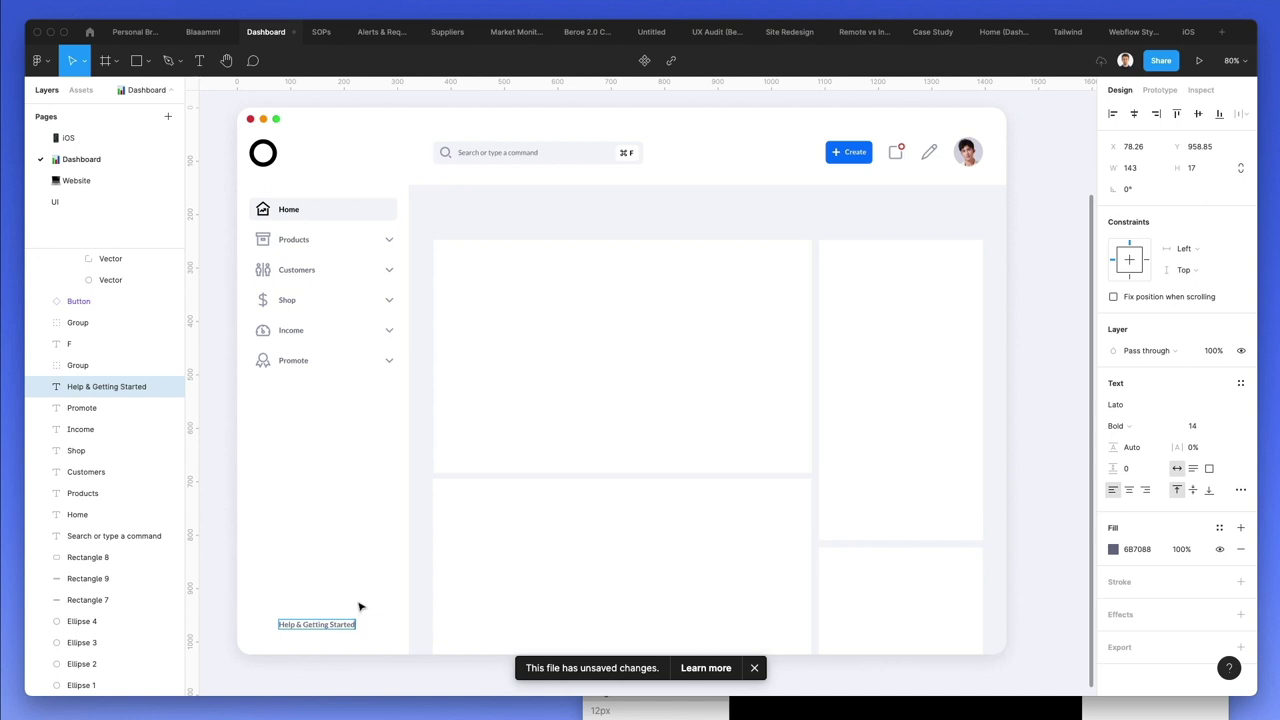
# - Draw a horizontal divider line about 257 px wide just above the Help & Getting Started label
pyautogui.scroll(5, 251, 643)
pyautogui.scroll(-2, 287, 559)
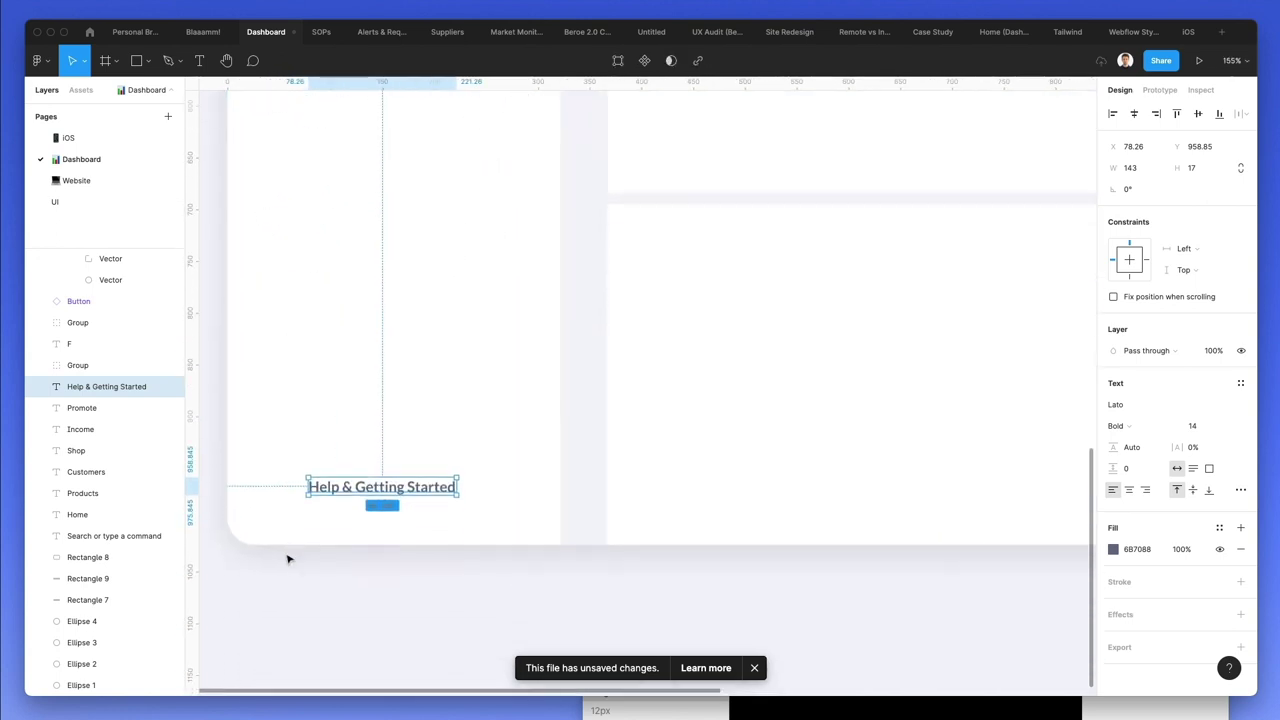
pyautogui.scroll(-4, 380, 480)
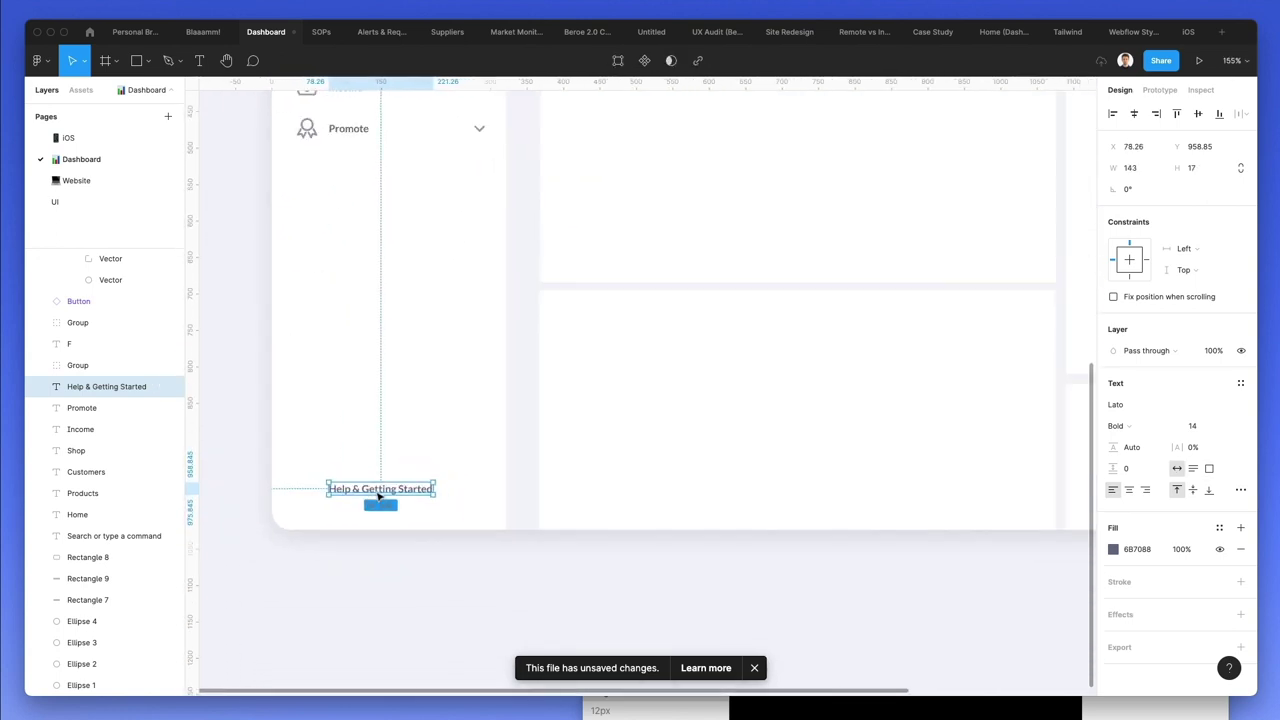
pyautogui.scroll(3, 385, 380)
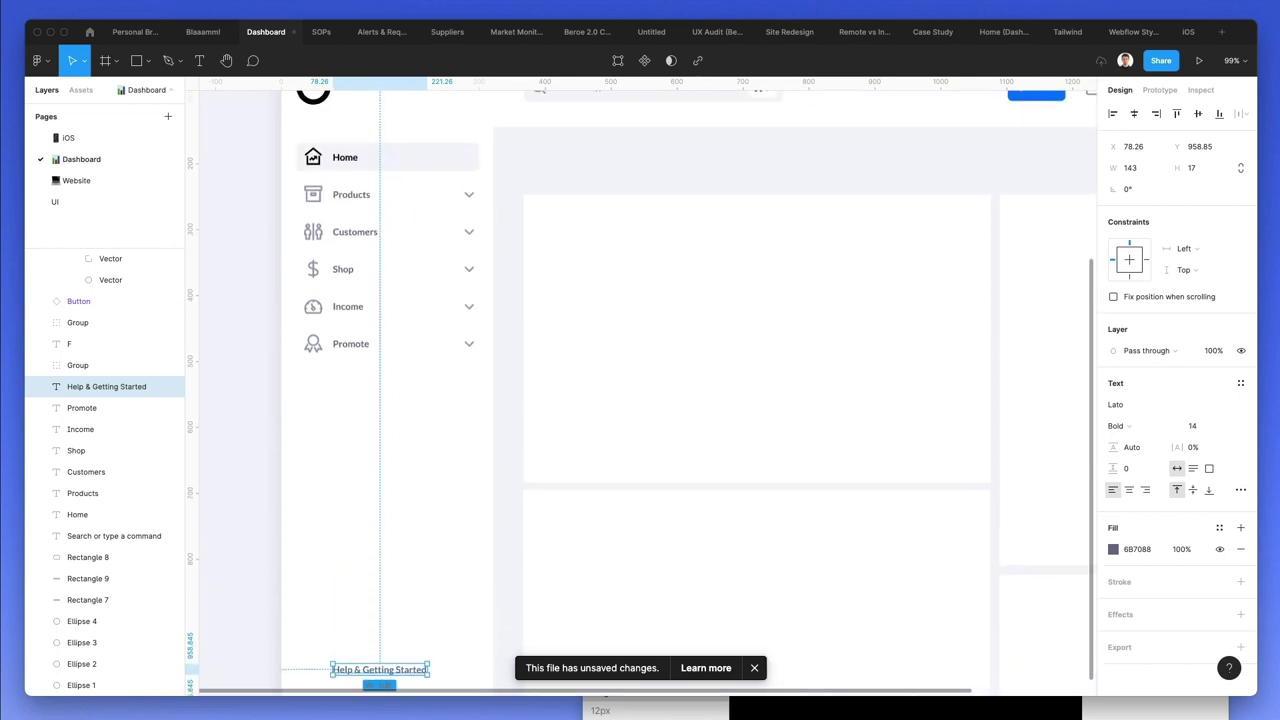
pyautogui.scroll(-2, 586, 289)
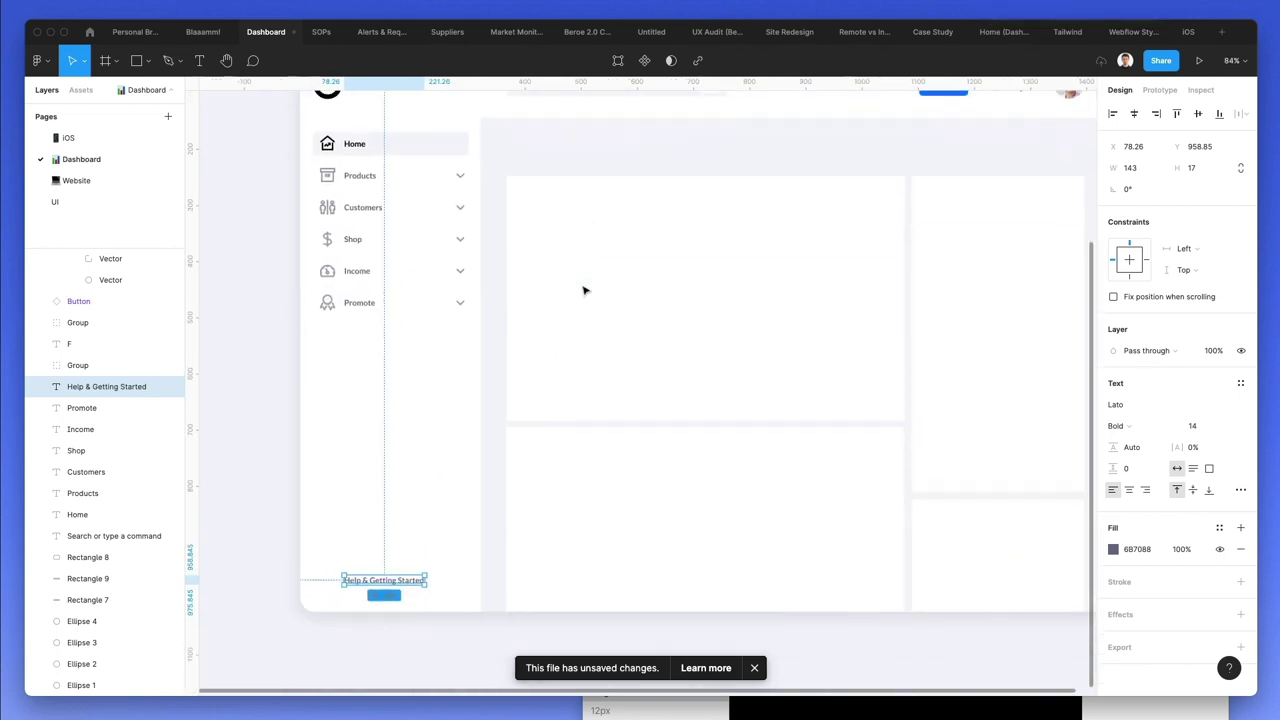
pyautogui.scroll(-3, 371, 394)
pyautogui.press('Escape')
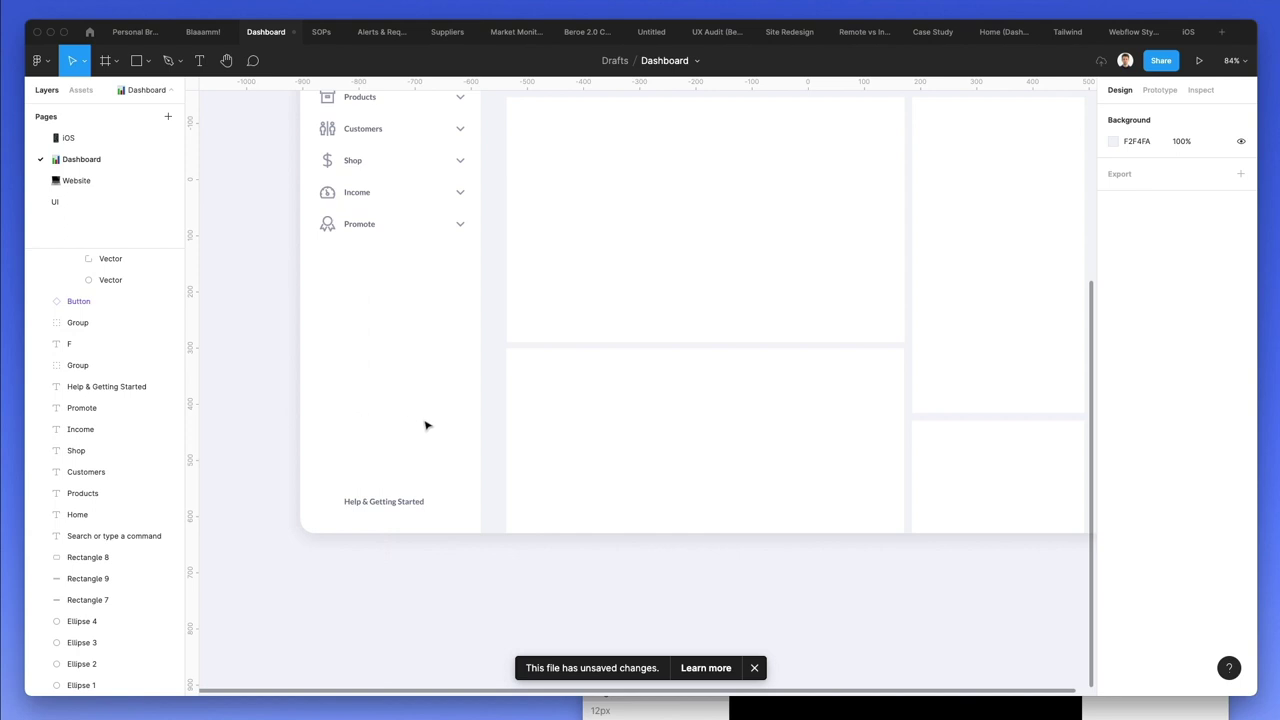
pyautogui.press('l')
pyautogui.moveTo(323, 236); pyautogui.dragTo(392, 481)
pyautogui.scroll(2, 392, 481)
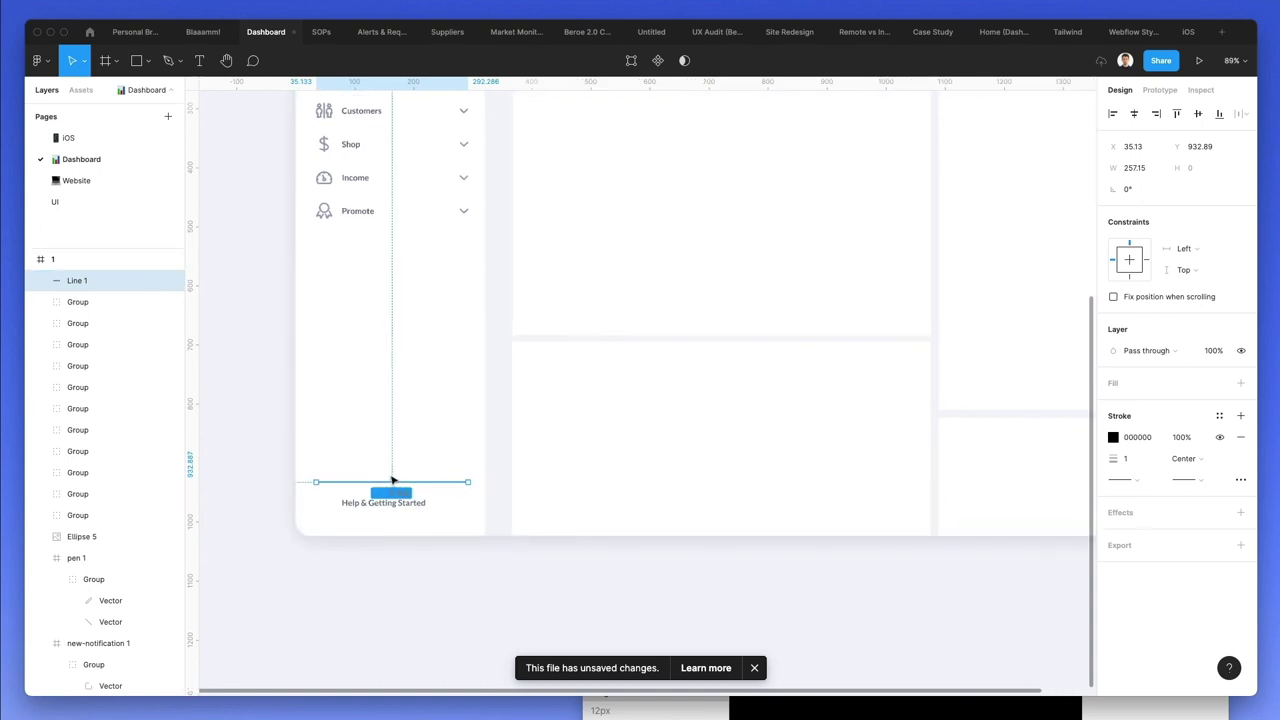
pyautogui.scroll(3, 391, 481)
pyautogui.hscroll(-2, 391, 481)
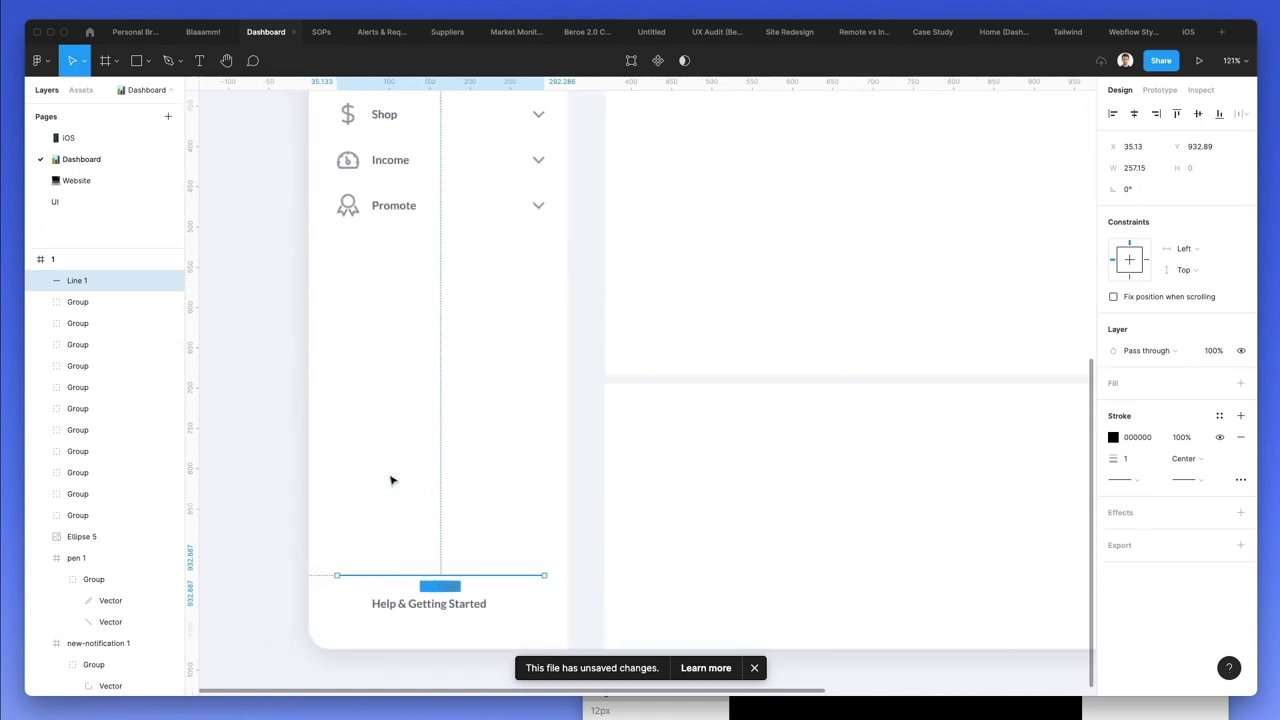
# - Set the divider line's stroke colour to light grey E6E8EF
pyautogui.click(574, 482)
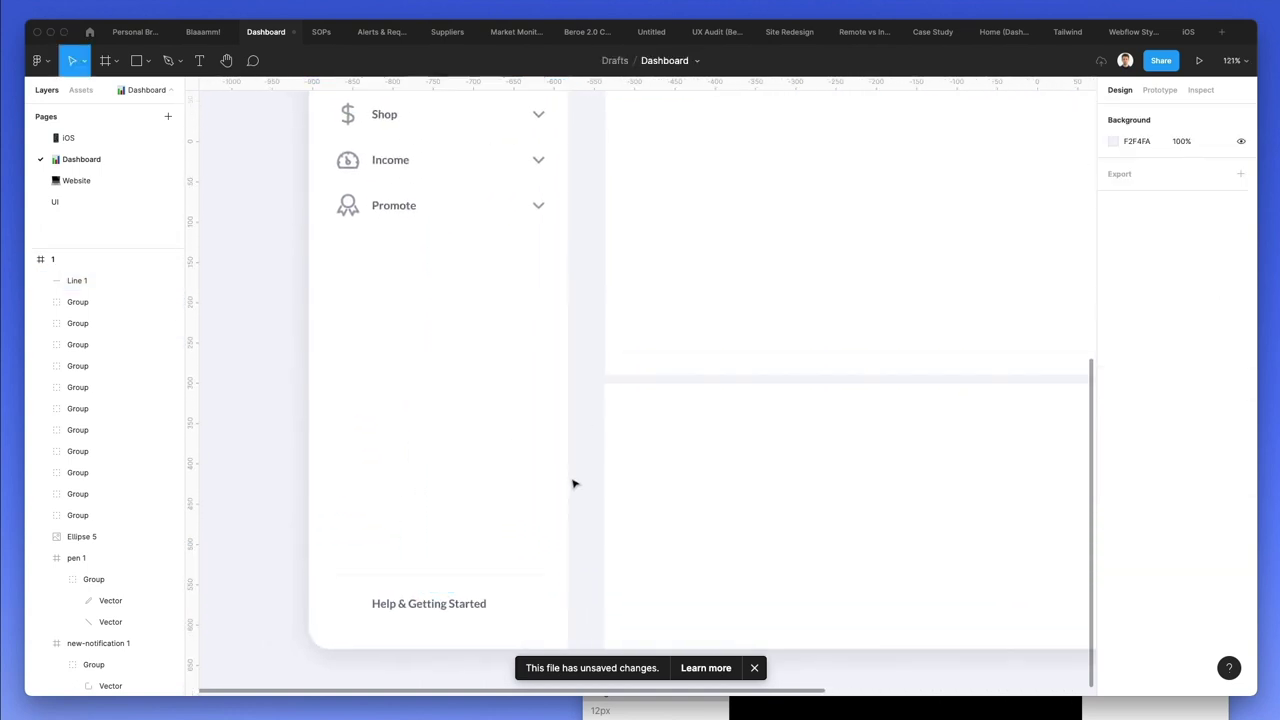
pyautogui.click(510, 576)
pyautogui.click(1113, 437)
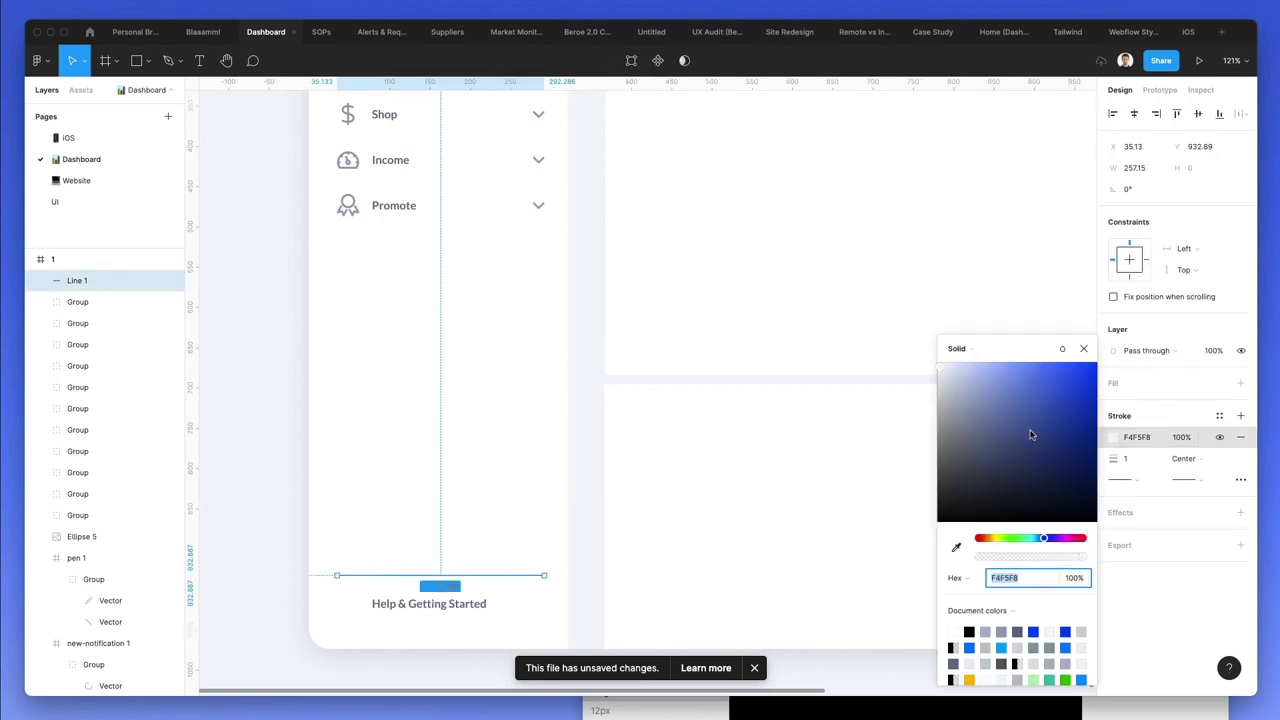
pyautogui.moveTo(947, 378); pyautogui.dragTo(944, 380)
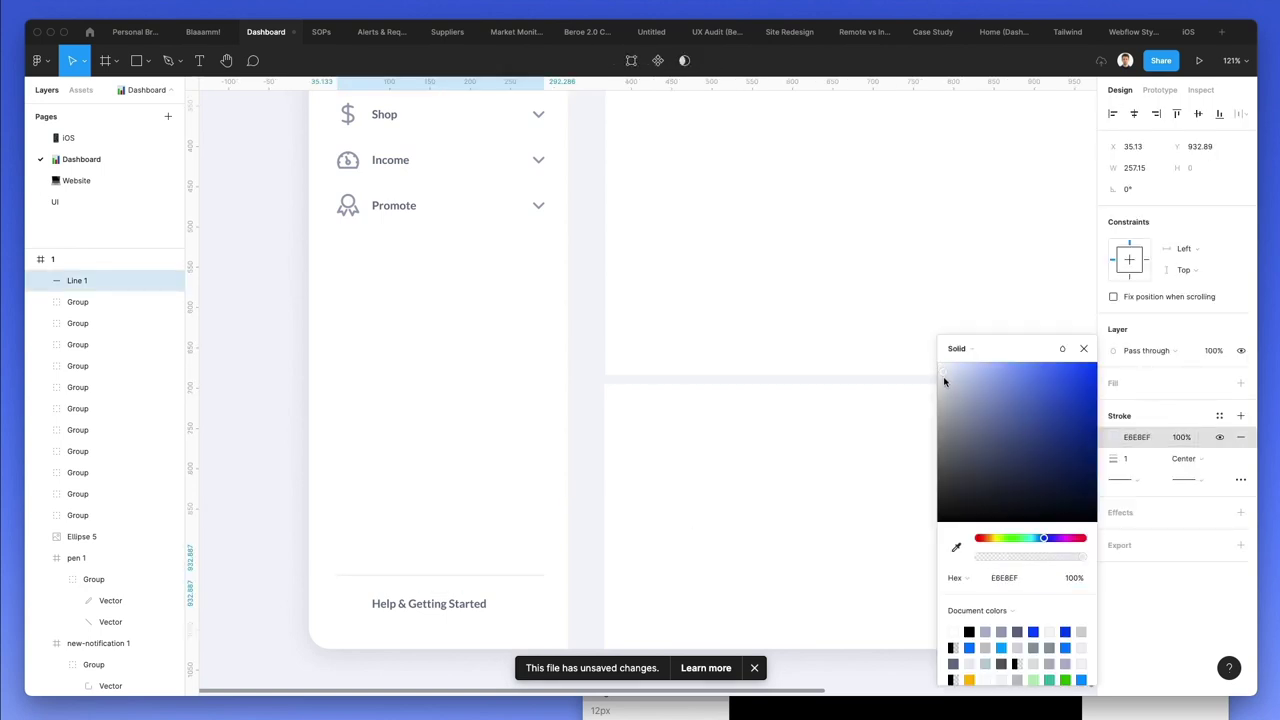
pyautogui.click(445, 495)
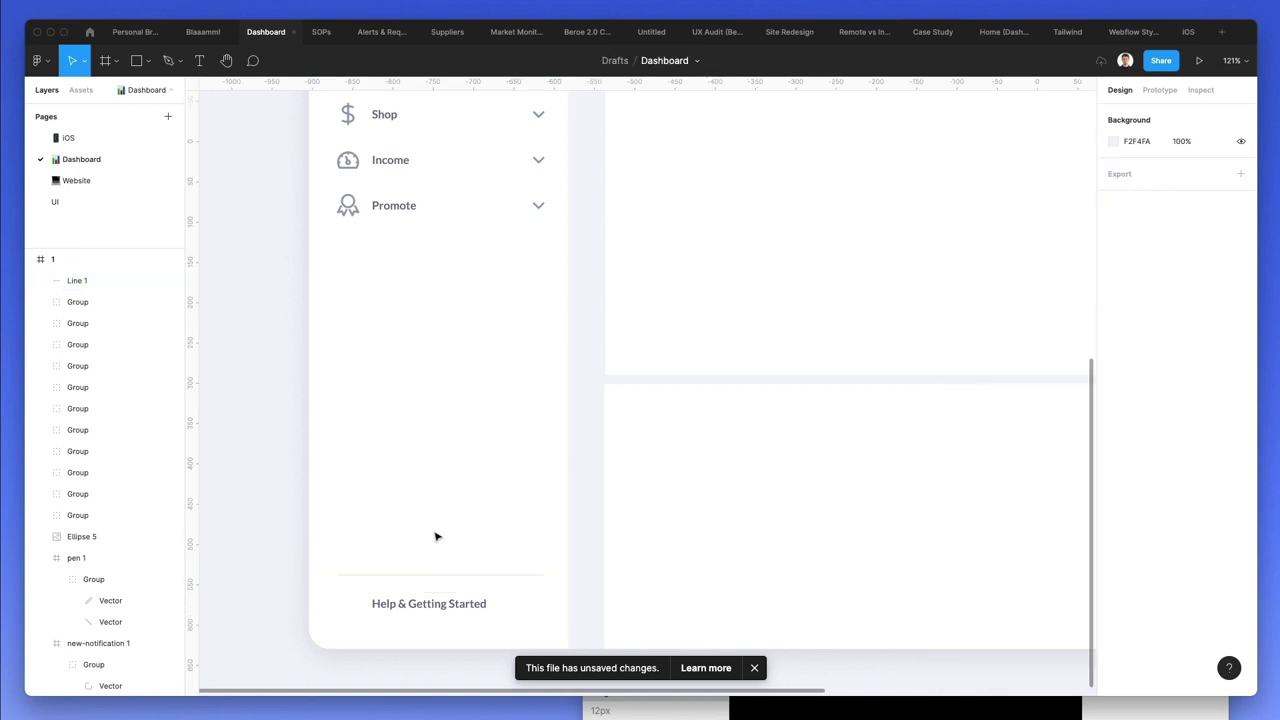
# - Switch to Nucleo, search the icons for "Help" and place the outline lifering icon before the Help & Getting Started label
pyautogui.click(415, 605)
pyautogui.doubleClick(415, 605)
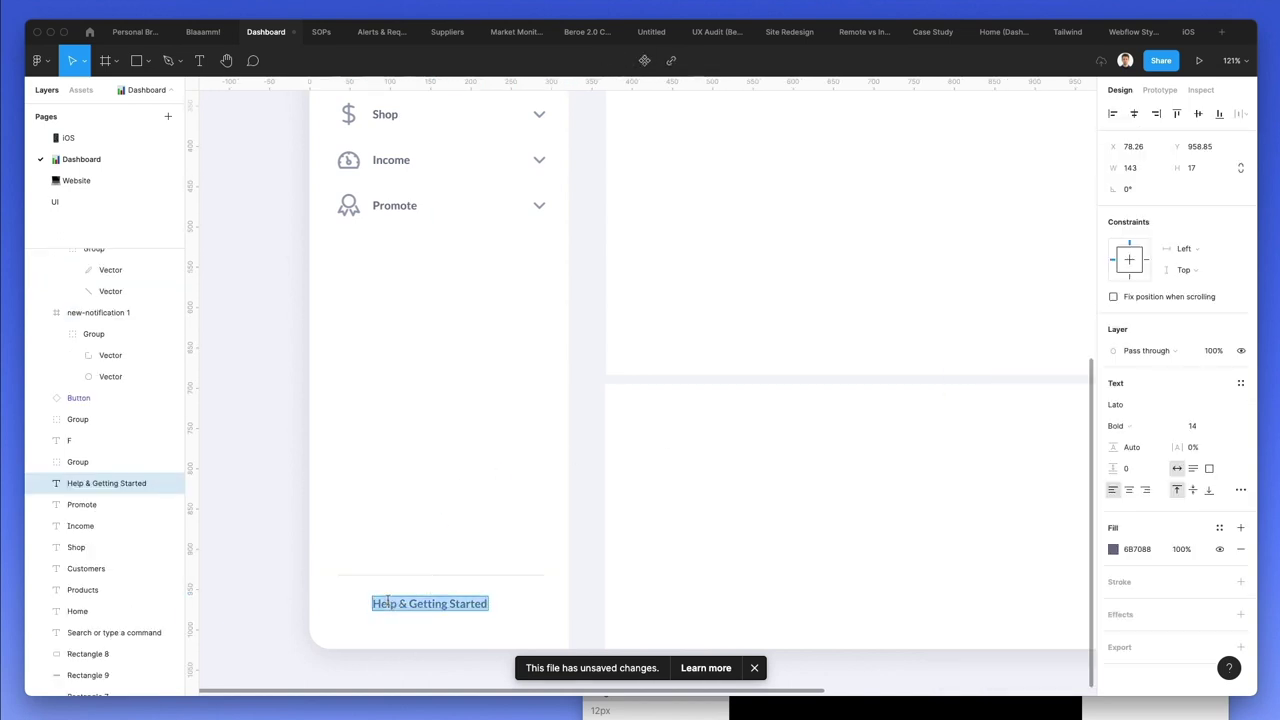
pyautogui.click(838, 702)
pyautogui.doubleClick(620, 351)
pyautogui.write('Help')
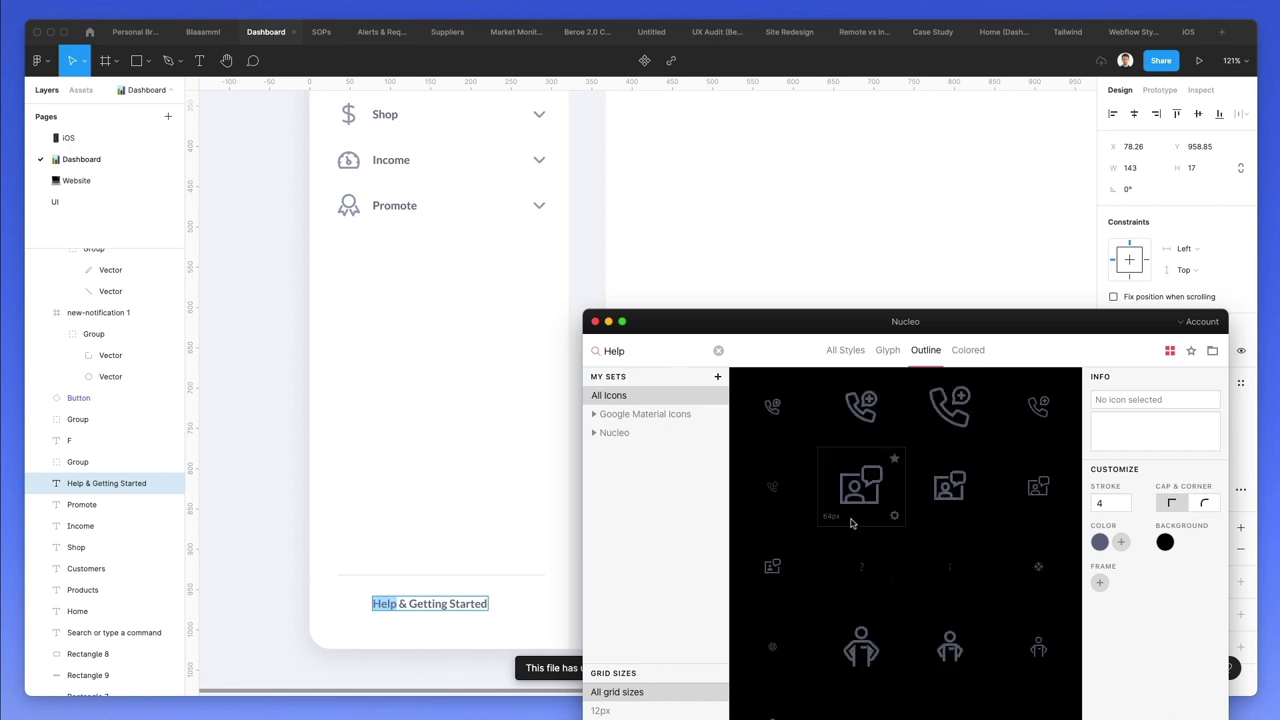
pyautogui.moveTo(1040, 570); pyautogui.dragTo(350, 605)
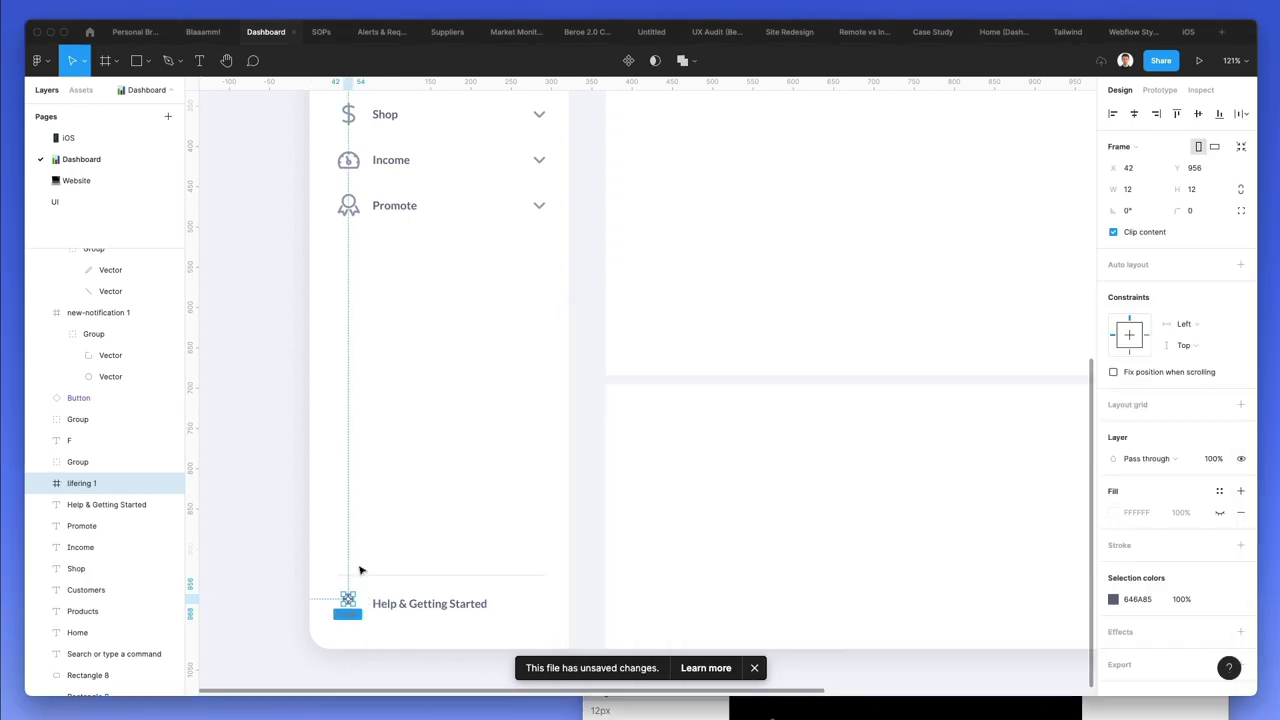
# - Scale the lifering icon to about 20 px and move the Help & Getting Started label to an X position of 67.32
pyautogui.scroll(5, 361, 598)
pyautogui.press('k')
pyautogui.moveTo(377, 608); pyautogui.dragTo(370, 608)
pyautogui.moveTo(470, 609); pyautogui.dragTo(451, 607)
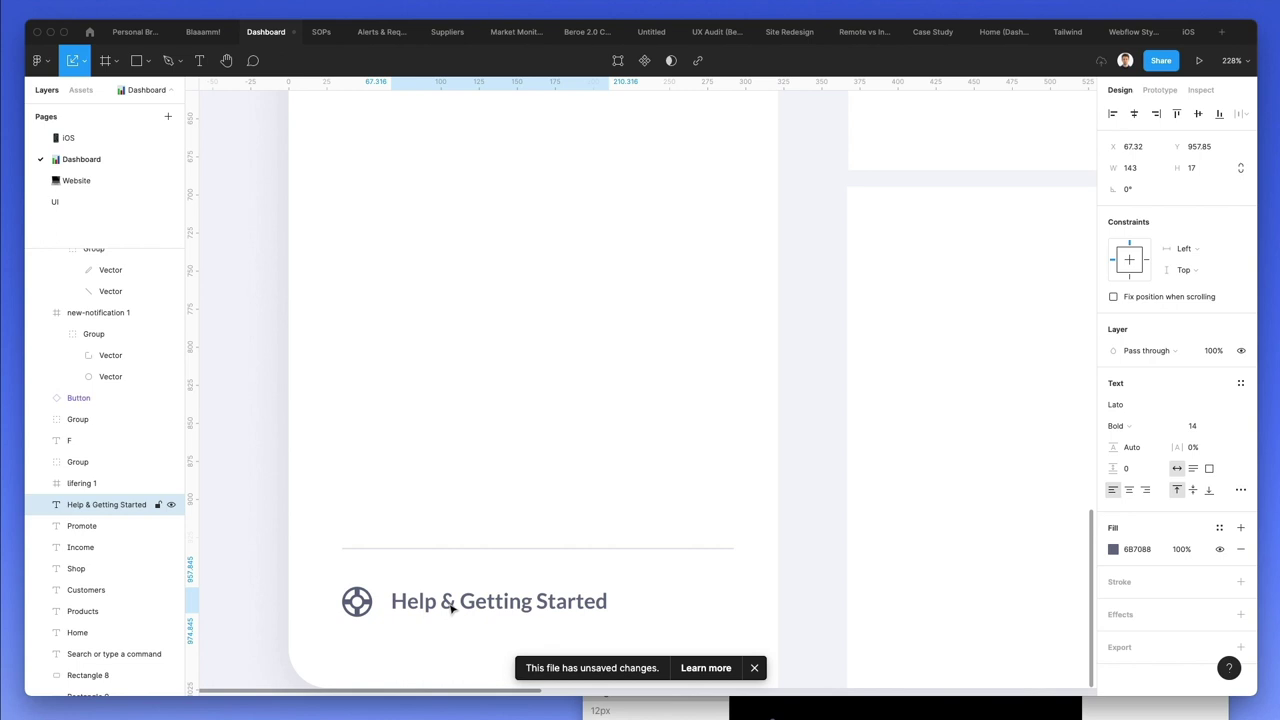
# - Duplicate the help label, change the copy's text to "8" and move it to the far end of the help row
pyautogui.click(517, 479)
pyautogui.moveTo(429, 609); pyautogui.dragTo(560, 610)
pyautogui.doubleClick(560, 610)
pyautogui.write('8')
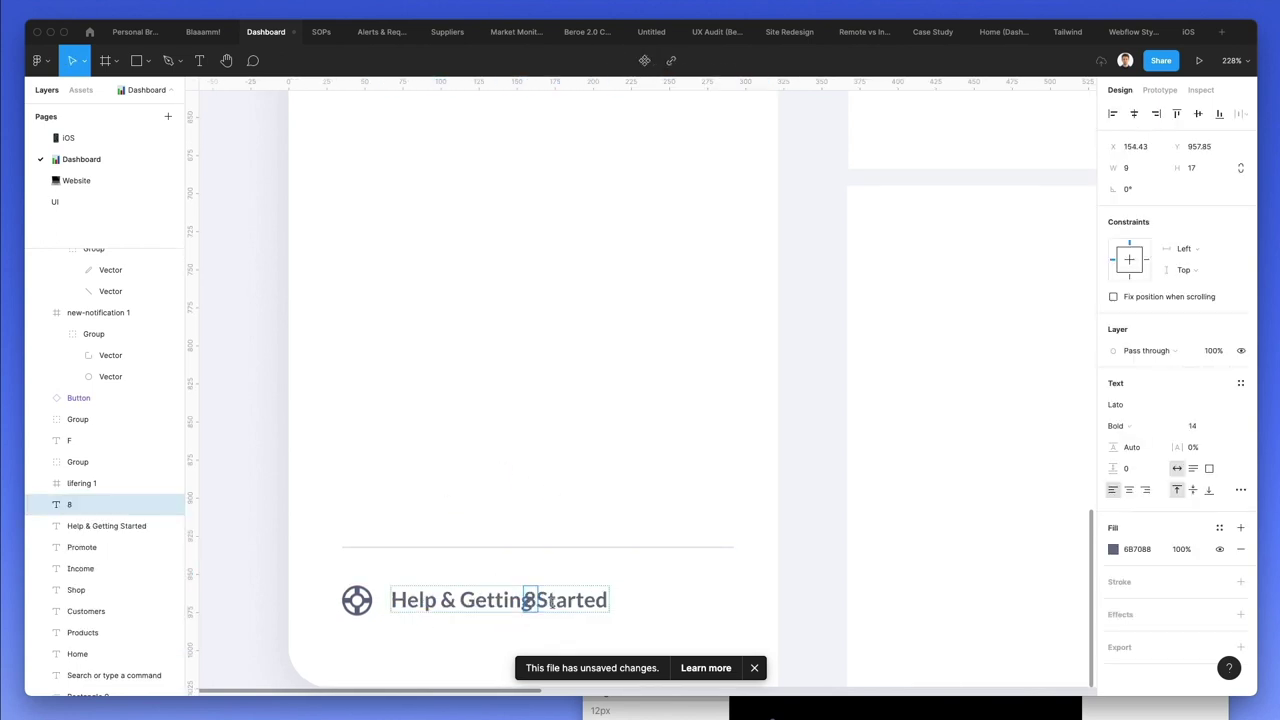
pyautogui.press('Escape')
pyautogui.moveTo(545, 601)
pyautogui.mouseDown()
pyautogui.moveTo(726, 597)
pyautogui.moveTo(729, 619)
pyautogui.mouseUp()
pyautogui.click(757, 597)
# - Draw a square about 22 px wide over the 8, send it behind the number and nudge it 2 px left to centre it
pyautogui.press('r')
pyautogui.press('super+bracketleft')
pyautogui.press('super+bracketleft')
pyautogui.press('super+bracketleft')
pyautogui.press('super+bracketleft')
pyautogui.press('super+bracketleft')
pyautogui.press('super+bracketleft')
pyautogui.press('super+bracketleft')
pyautogui.press('super+bracketleft')
pyautogui.press('super+bracketleft')
pyautogui.press('super+bracketleft')
pyautogui.press('super+bracketleft')
pyautogui.press('super+bracketleft')
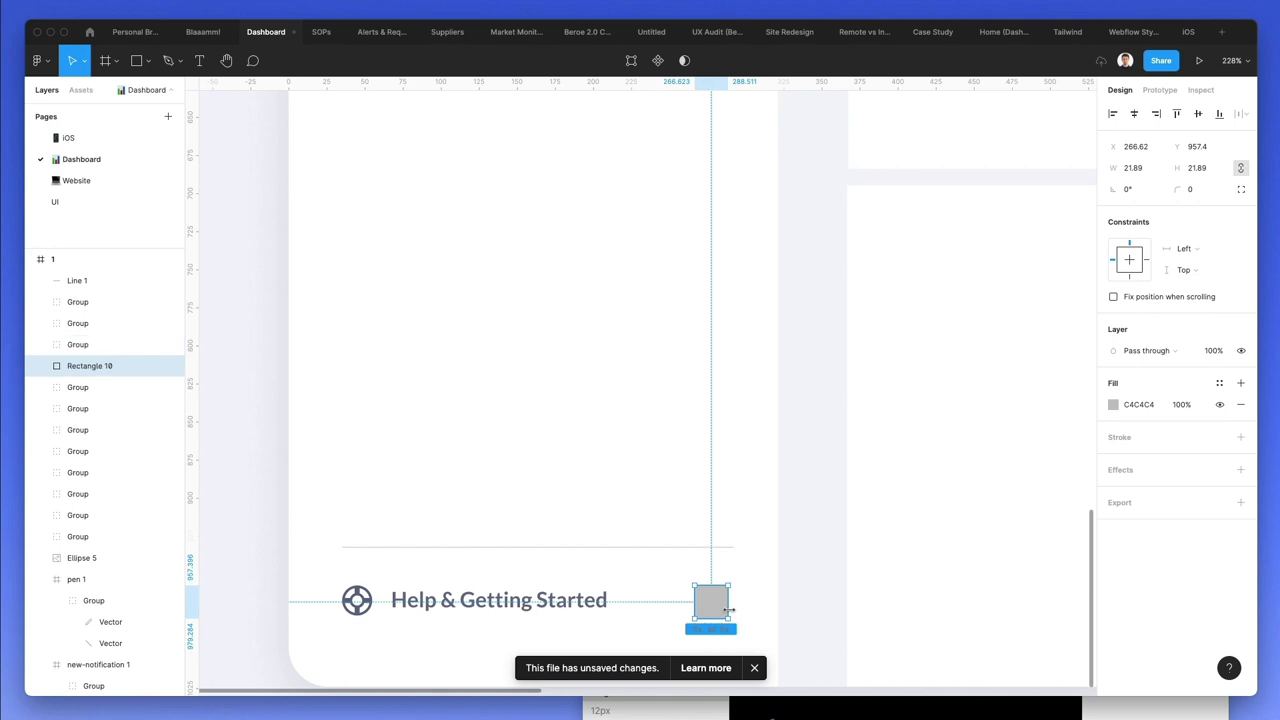
pyautogui.press('super+bracketleft')
pyautogui.press('super+bracketleft')
pyautogui.press('super+bracketleft')
pyautogui.press('super+bracketleft')
pyautogui.press('super+bracketleft')
pyautogui.press('super+bracketleft')
pyautogui.press('super+bracketleft')
pyautogui.press('super+bracketleft')
pyautogui.press('super+bracketleft')
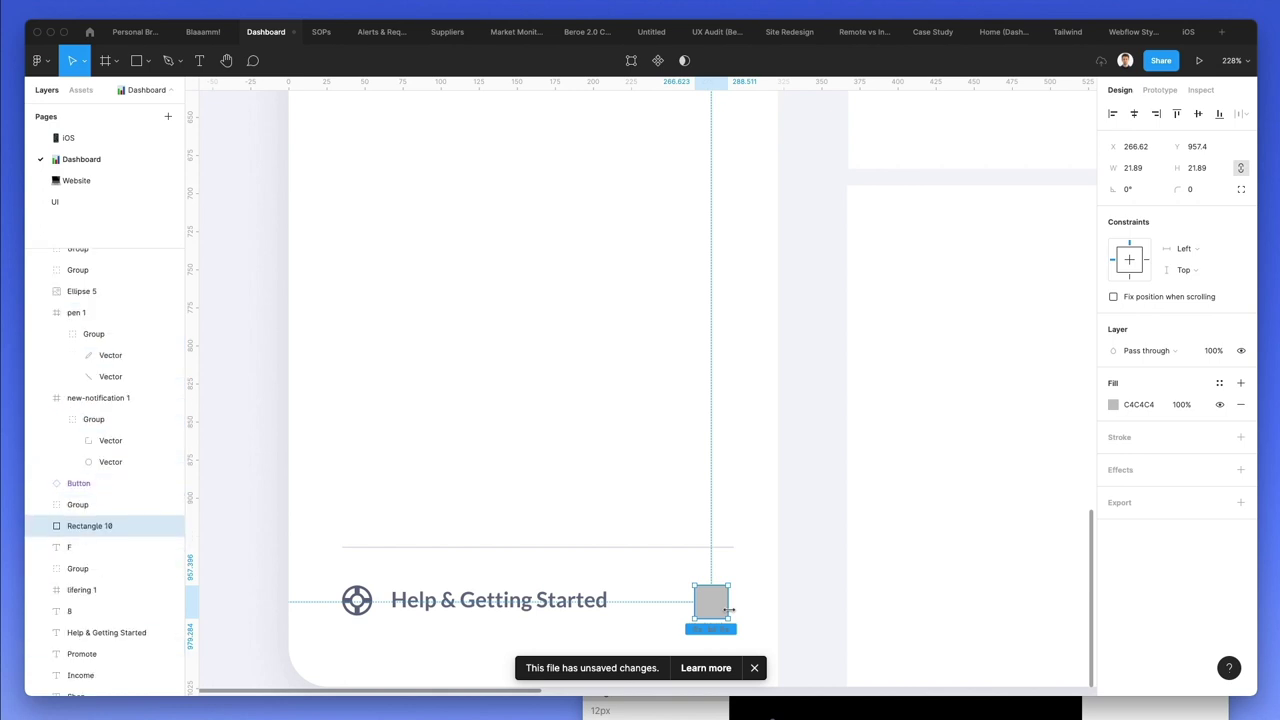
pyautogui.press('Left')
pyautogui.press('Left')
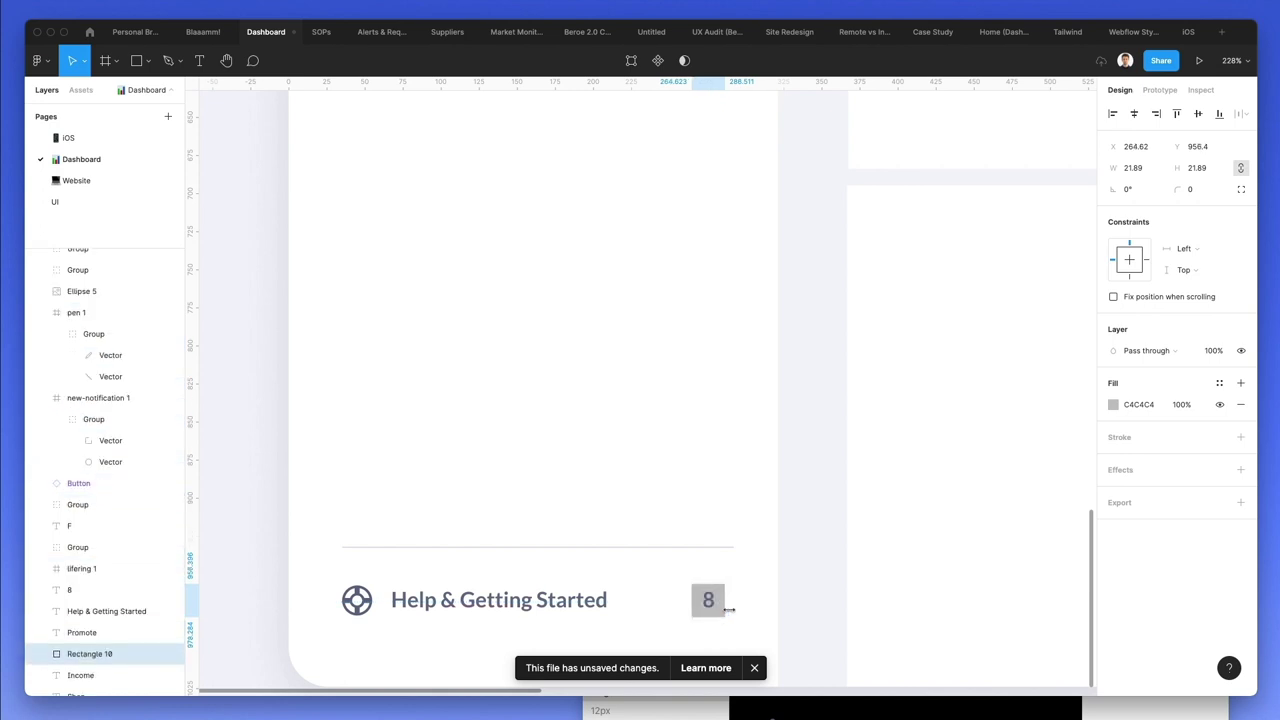
# - Round the square behind the 8 into a circle with a corner radius of 106
pyautogui.moveTo(1180, 193)
pyautogui.mouseDown()
pyautogui.moveTo(795, 178)
pyautogui.moveTo(1179, 193)
pyautogui.mouseUp()
pyautogui.hscroll(1, 808, 495)
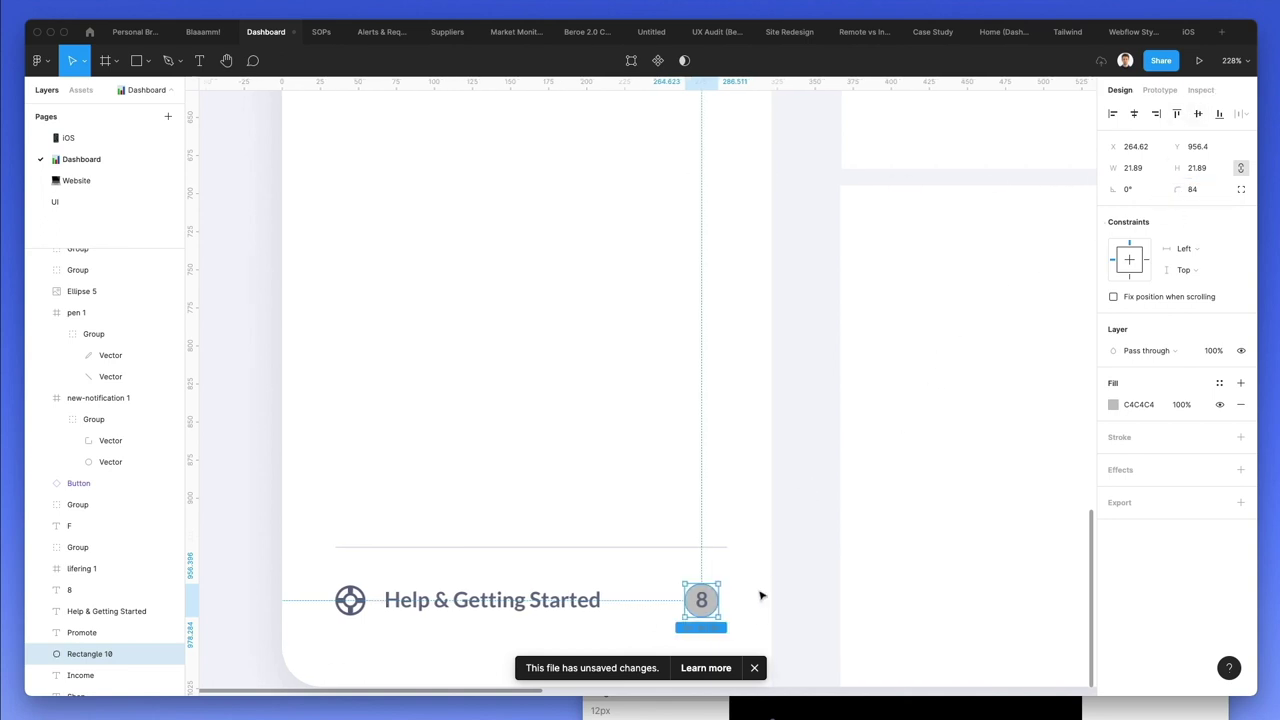
pyautogui.moveTo(1181, 189); pyautogui.dragTo(238, 193)
pyautogui.click(913, 598)
# - Fill the number 8 with white sampled from the sidebar background
pyautogui.click(701, 600)
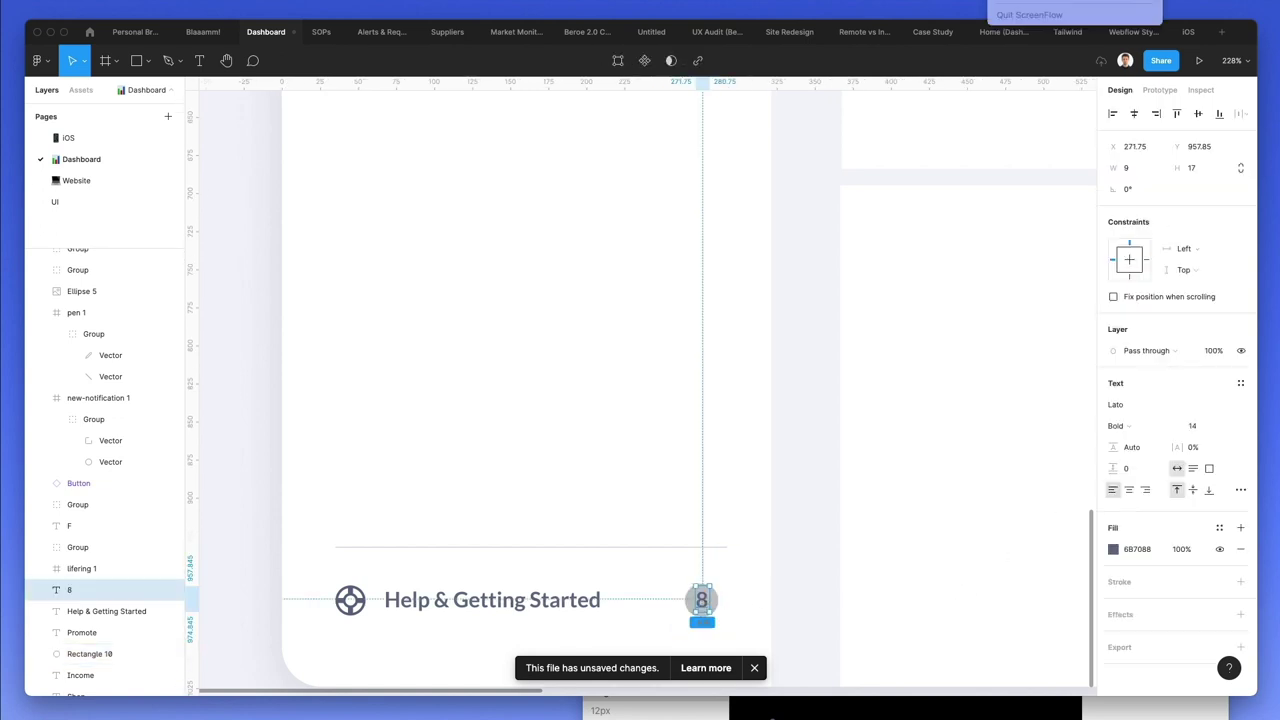
pyautogui.press('i')
pyautogui.click(700, 485)
# - Fill the circle behind the 8 with red DB3939 sampled from the window's close dot
pyautogui.click(688, 598)
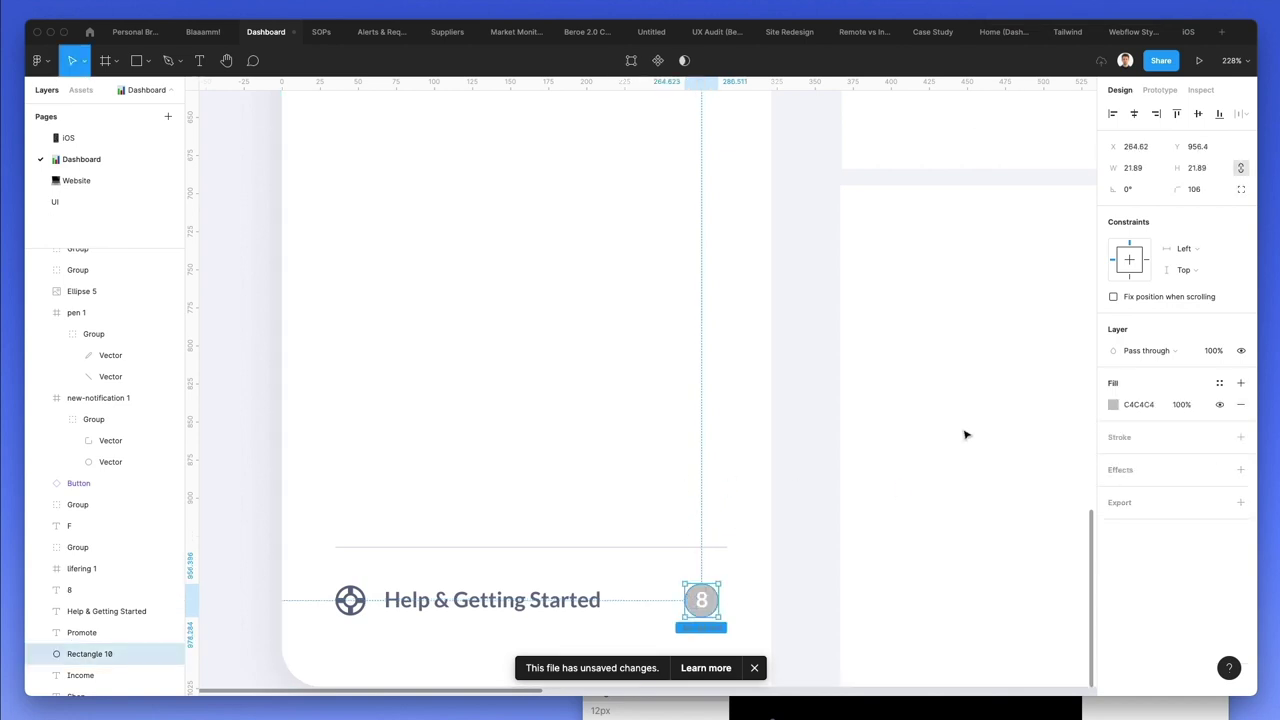
pyautogui.scroll(15, 851, 423)
pyautogui.scroll(-3, 850, 426)
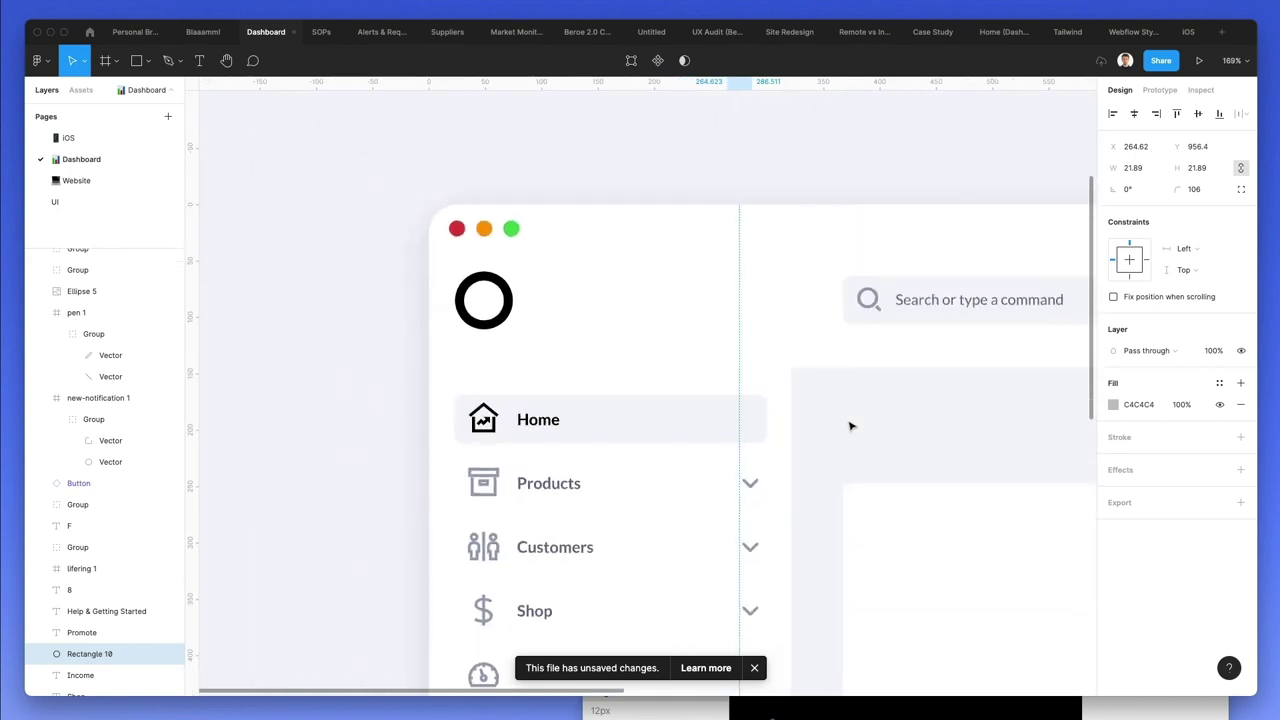
pyautogui.press('i')
pyautogui.click(457, 228)
pyautogui.scroll(-5, 790, 367)
pyautogui.scroll(-5, 790, 367)
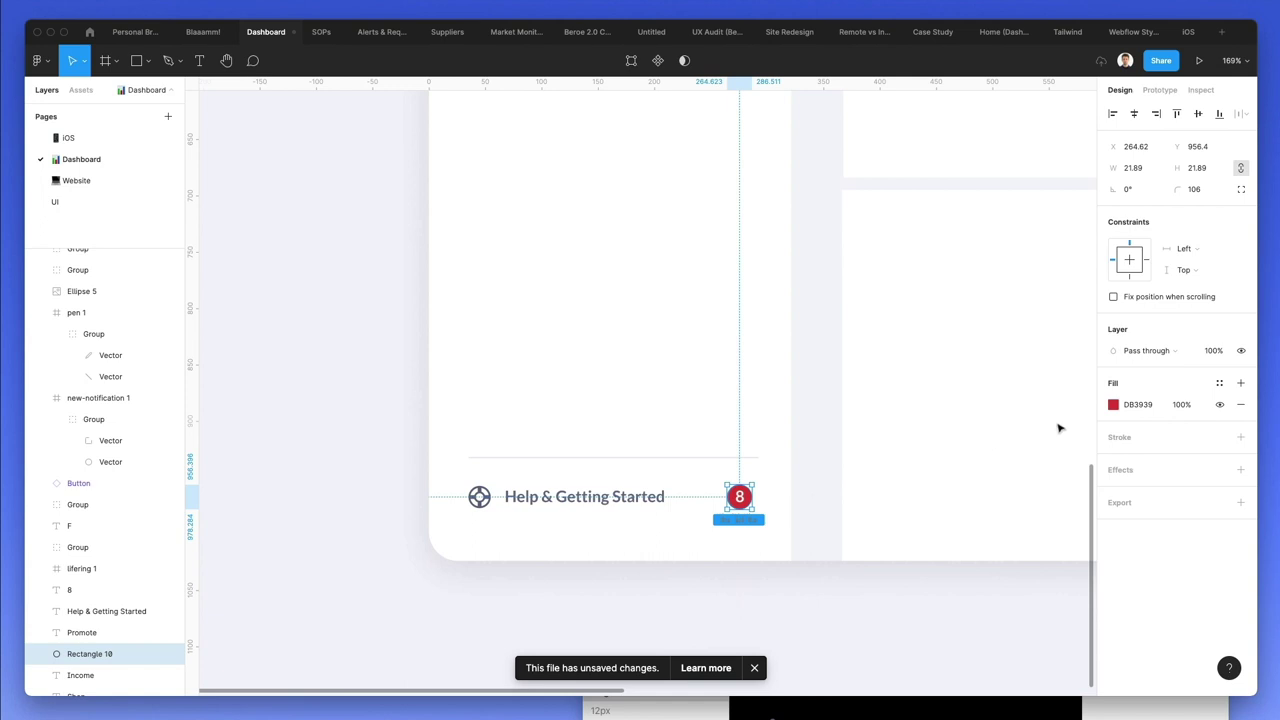
# - Colour the 8 with the circle's red DB3939 and set the circle's opacity to 10%
pyautogui.scroll(-5, 866, 440)
pyautogui.scroll(10, 866, 440)
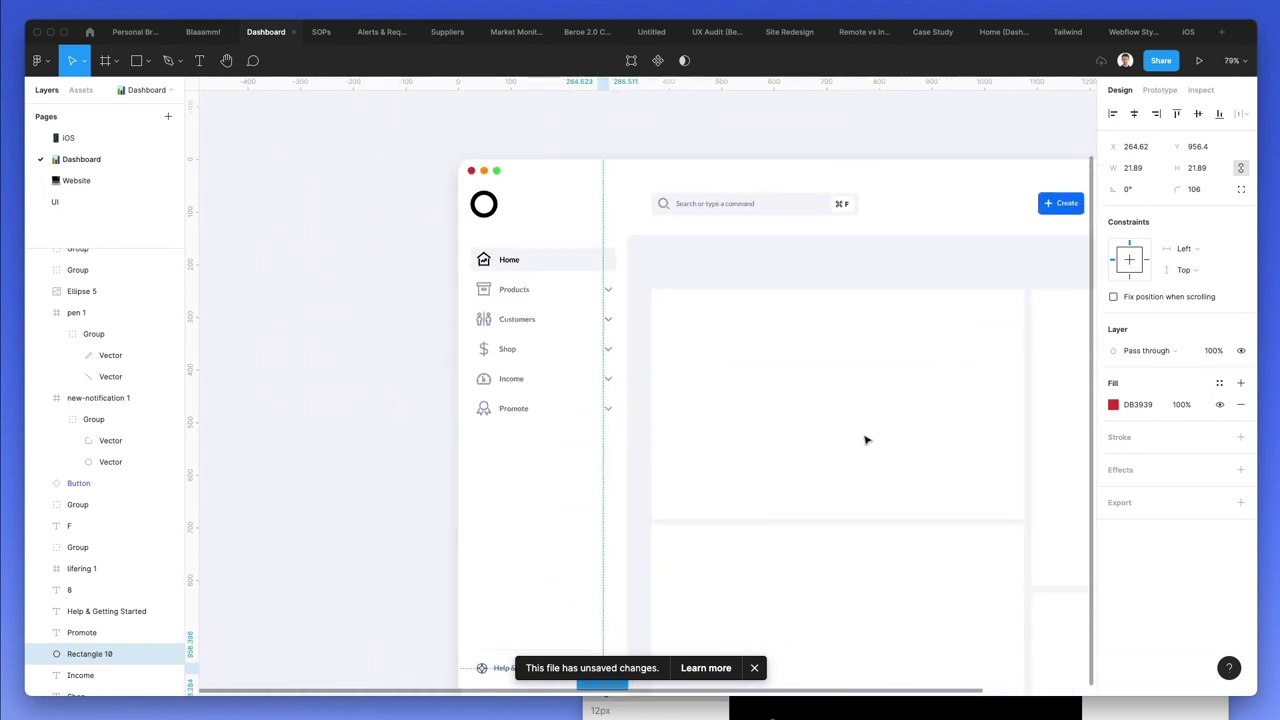
pyautogui.scroll(-3, 866, 440)
pyautogui.scroll(5, 480, 456)
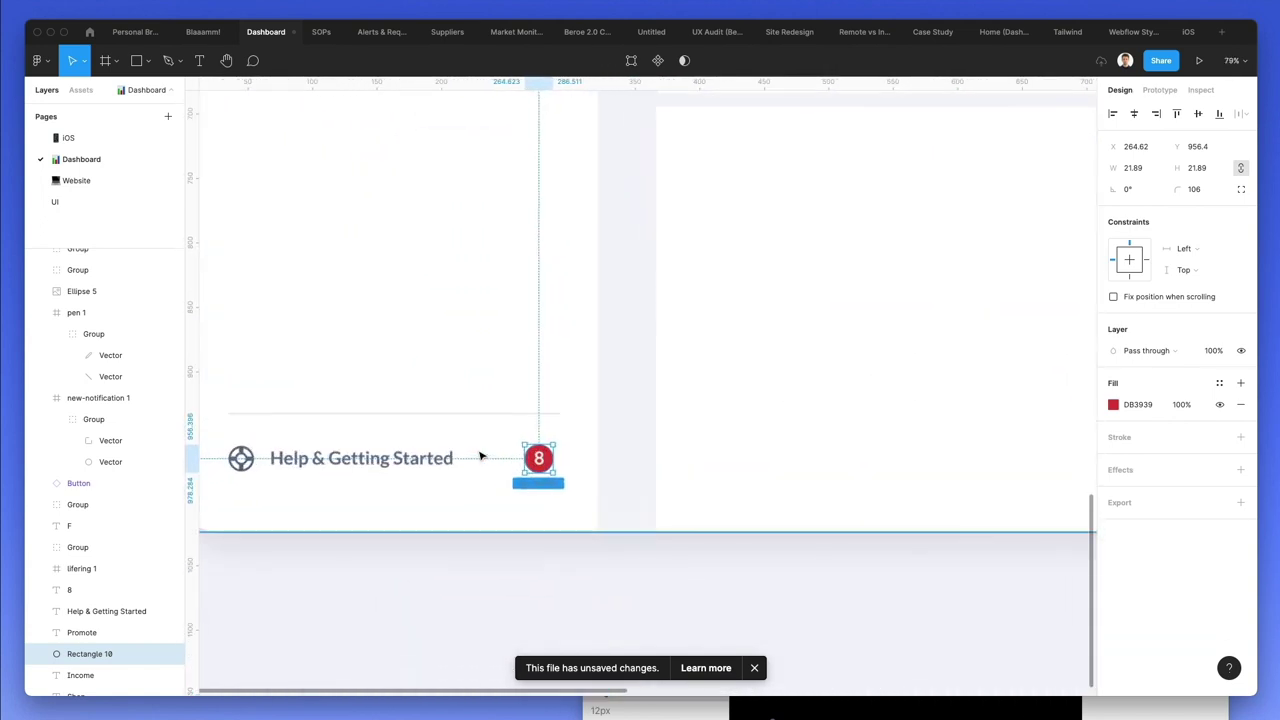
pyautogui.scroll(5, 480, 456)
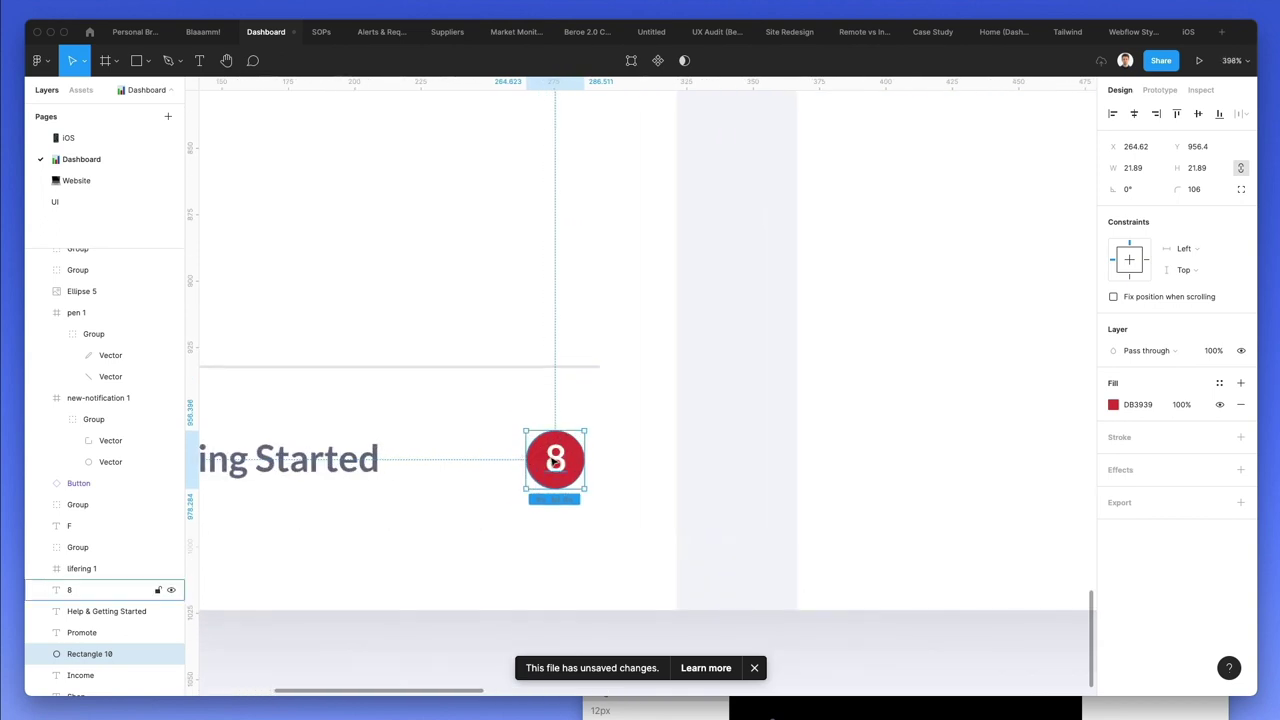
pyautogui.click(556, 462)
pyautogui.press('i')
pyautogui.click(540, 462)
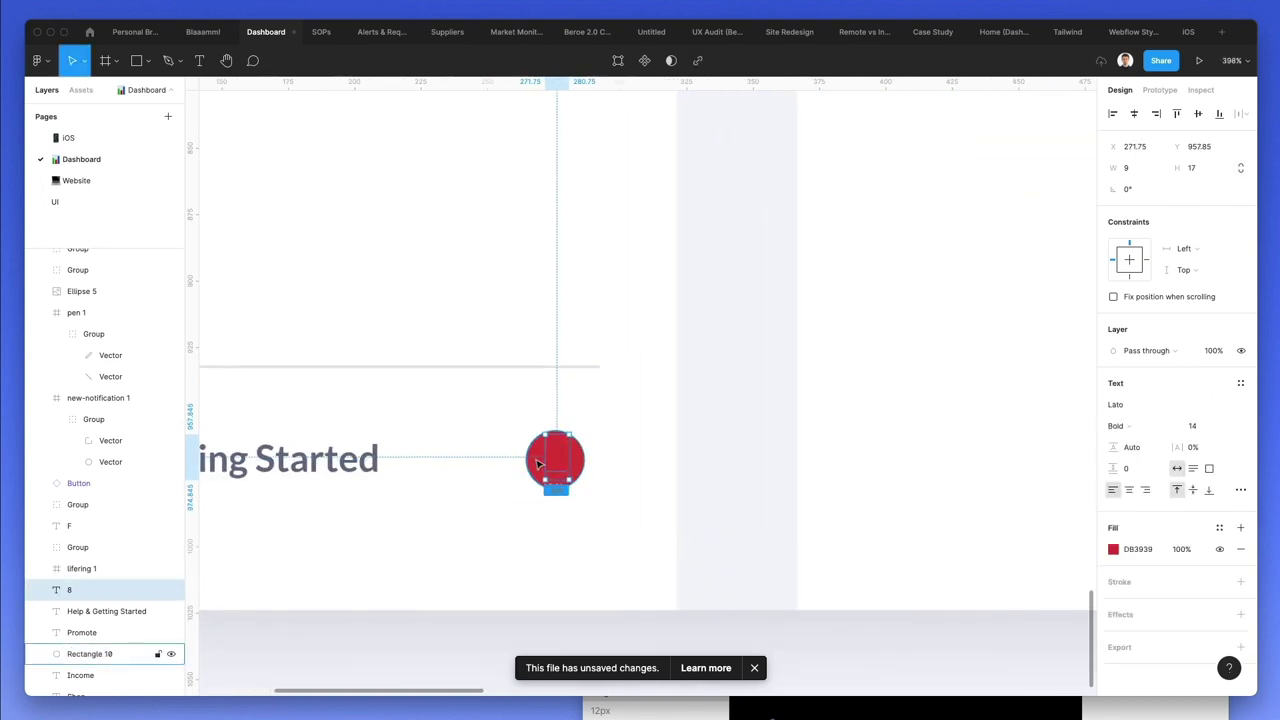
pyautogui.click(548, 457)
pyautogui.press('1')
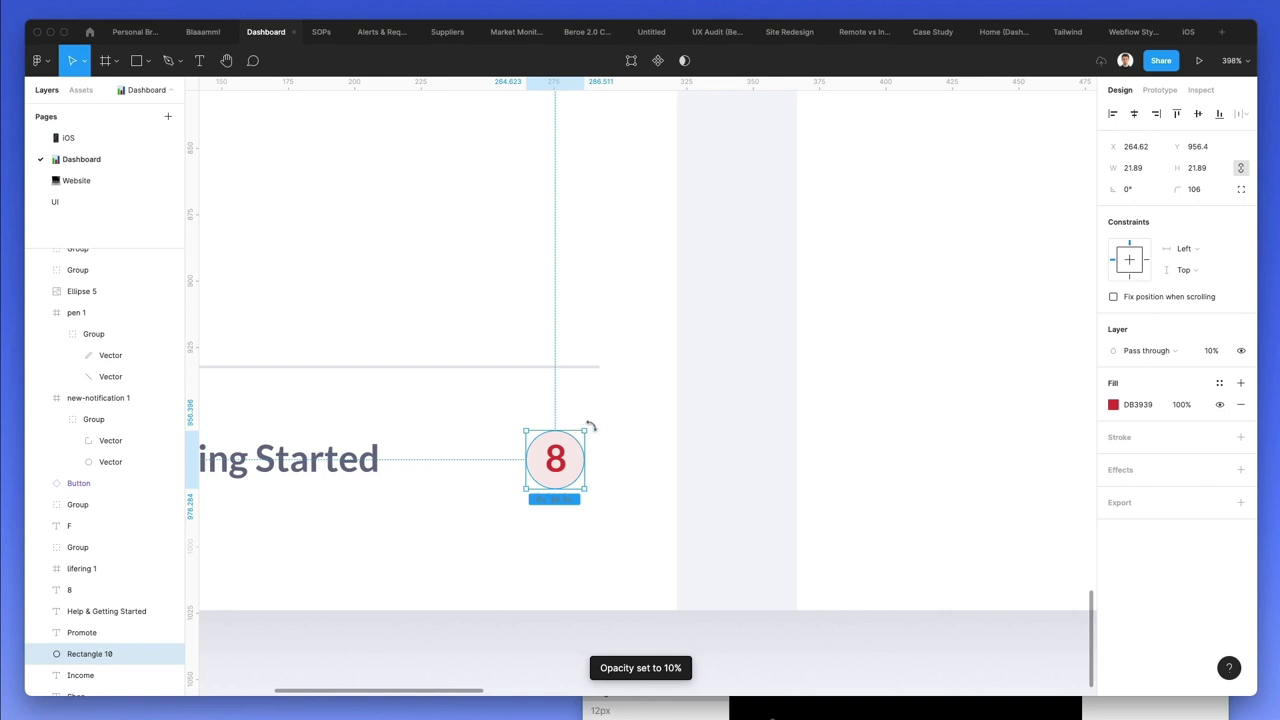
pyautogui.click(654, 433)
# - Group the 8 with its circle and align the badge with the end of the divider line
pyautogui.scroll(-2, 654, 434)
pyautogui.scroll(-2, 654, 434)
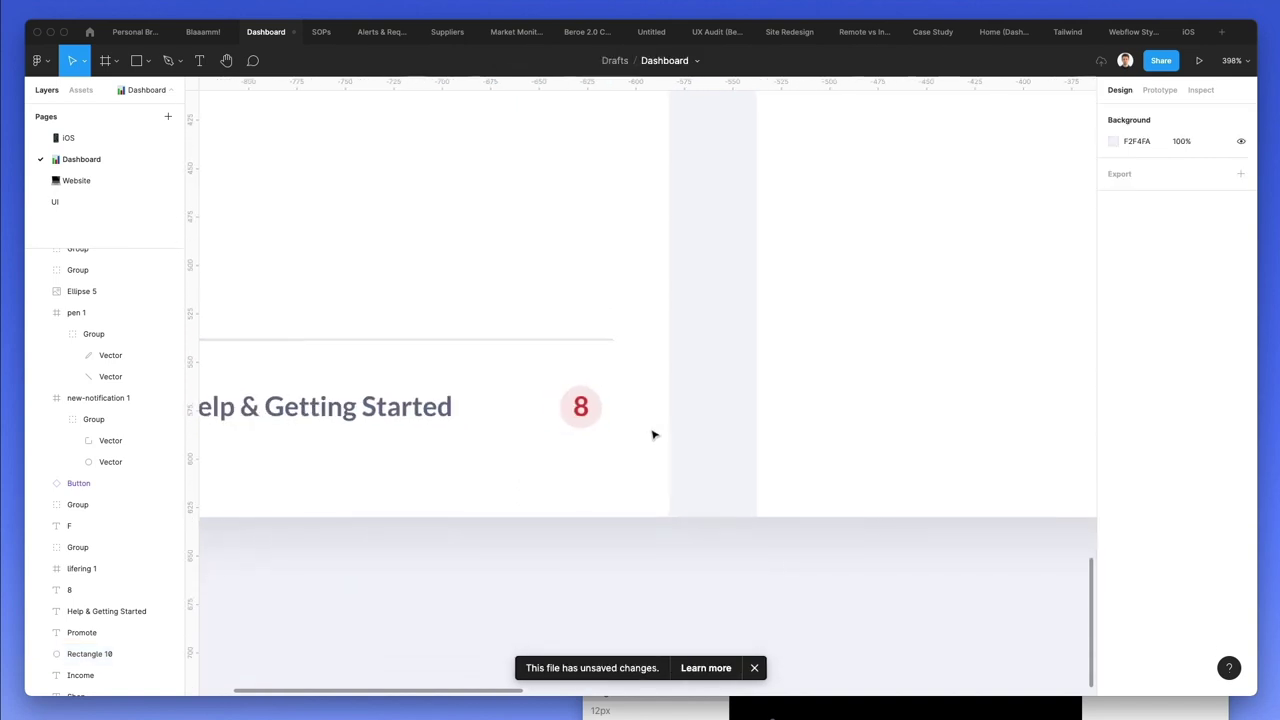
pyautogui.scroll(-5, 652, 434)
pyautogui.moveTo(648, 409); pyautogui.dragTo(595, 433)
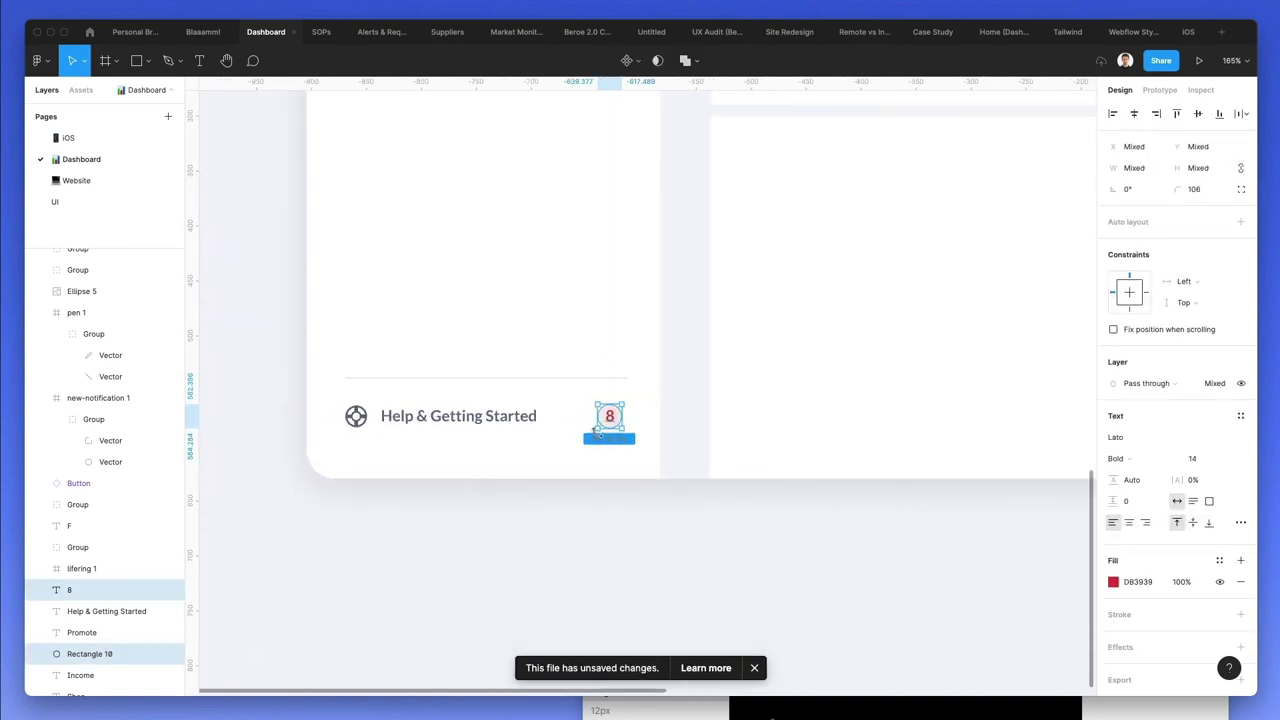
pyautogui.press('super+g')
pyautogui.click(668, 401)
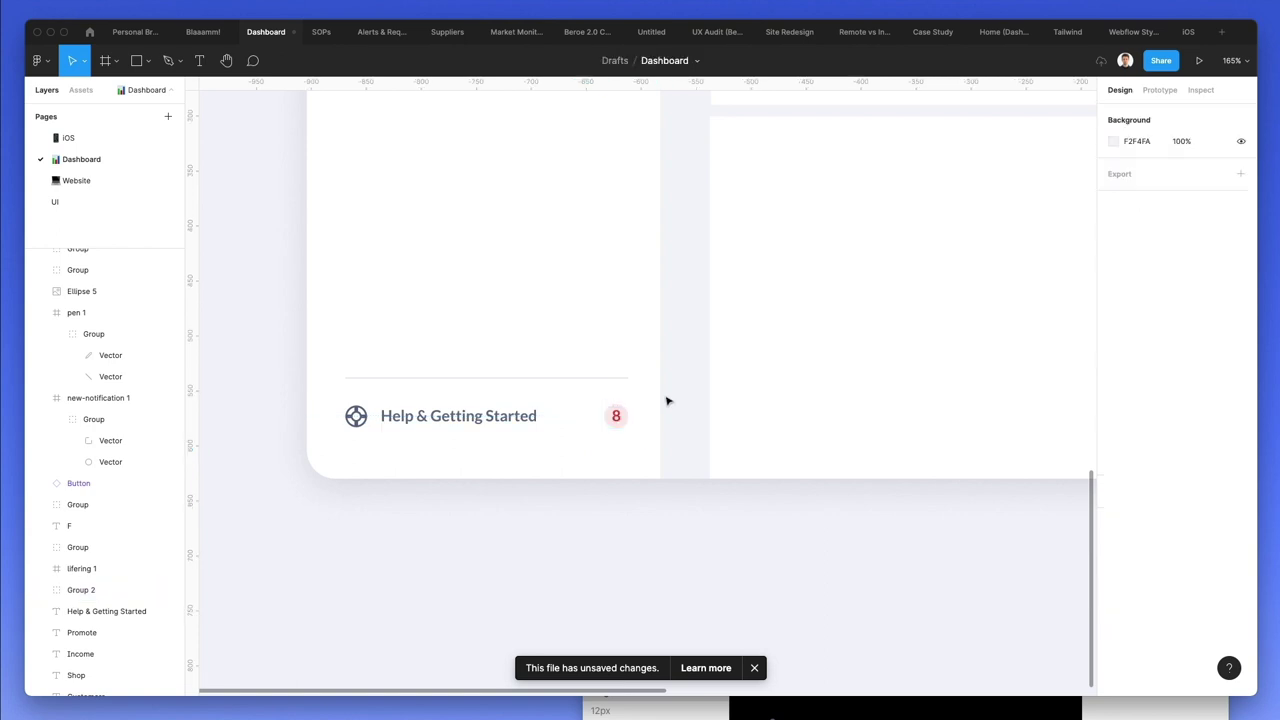
# - Nudge the help row's icon, label and badge slightly upward beneath the divider line
pyautogui.scroll(3, 666, 402)
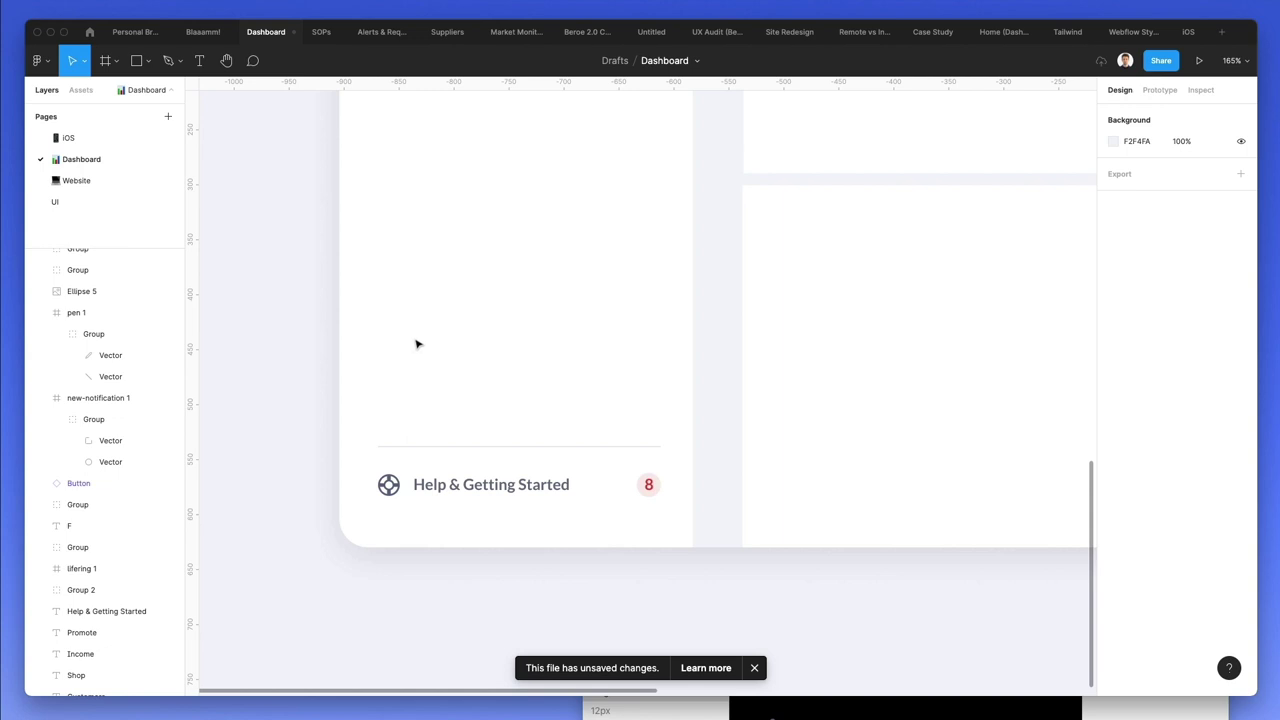
pyautogui.scroll(2, 419, 345)
pyautogui.moveTo(400, 477); pyautogui.dragTo(723, 560)
pyautogui.press('Down')
pyautogui.press('Down')
pyautogui.press('Up')
pyautogui.press('Up')
pyautogui.press('Up')
pyautogui.press('Up')
pyautogui.click(754, 531)
# - Move the divider line and the whole help row up 20 px
pyautogui.moveTo(642, 510); pyautogui.dragTo(486, 520)
pyautogui.hotkey('shift', 'Up')
pyautogui.hotkey('shift', 'Up')
# - Duplicate the help row's icon and label just below it and change the copied label to "Log out"
pyautogui.keyDown('alt'); pyautogui.moveTo(496, 496); pyautogui.dragTo(500, 537); pyautogui.keyUp('alt')
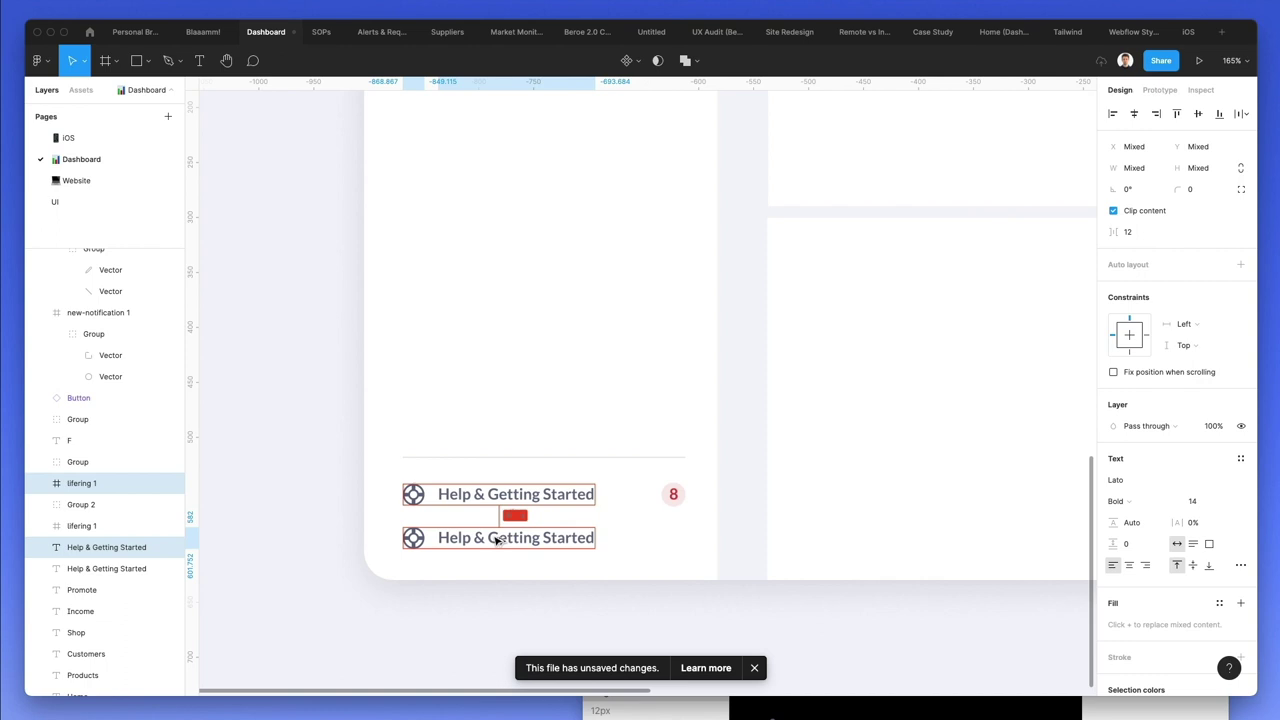
pyautogui.doubleClick(502, 536)
pyautogui.write('Logo')
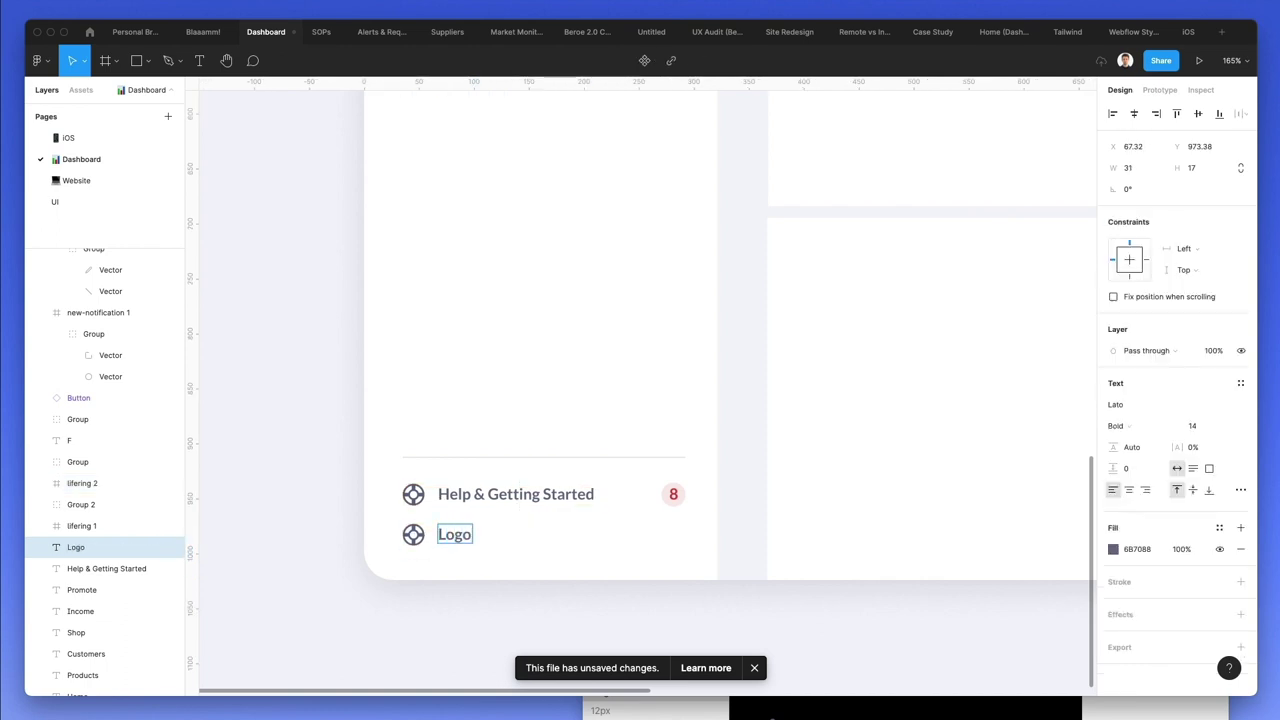
pyautogui.press('BackSpace')
pyautogui.write('out')
pyautogui.click(549, 551)
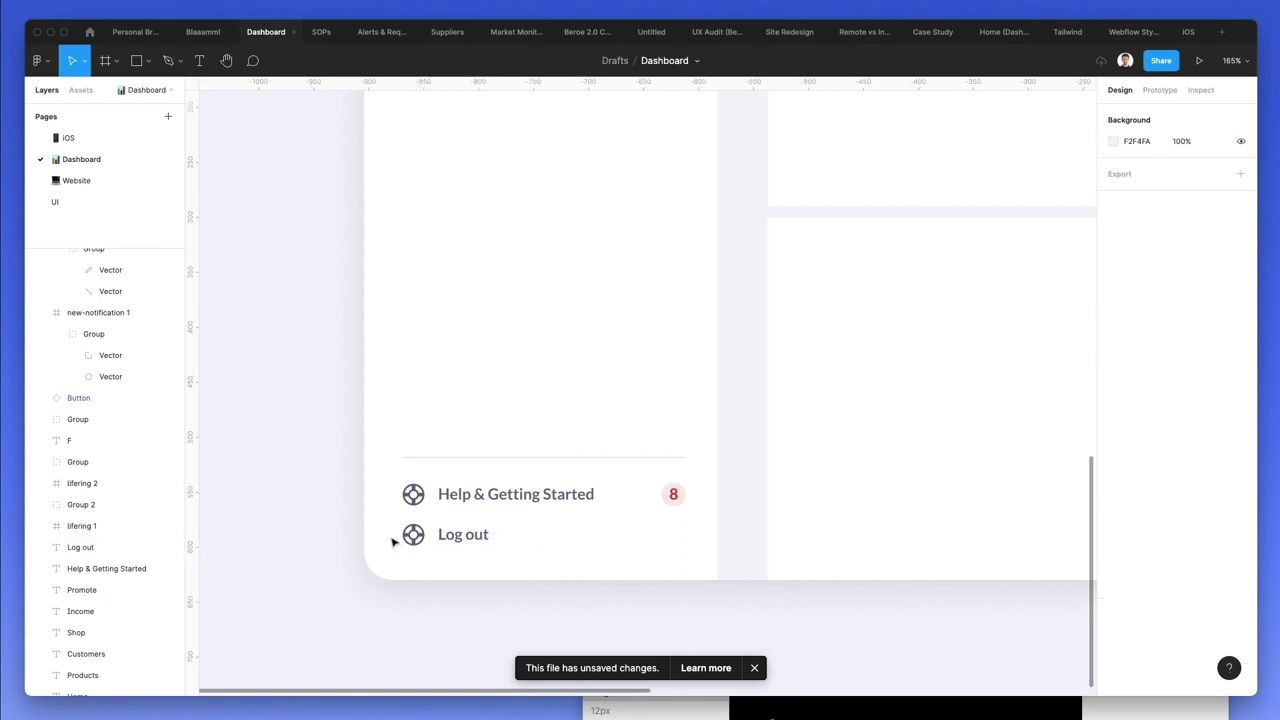
# - Switch to Nucleo, search for "exit" and place the 16 px logout icon in the design beneath the Log out row's icon
pyautogui.click(890, 704)
pyautogui.doubleClick(614, 351)
pyautogui.write('exit')
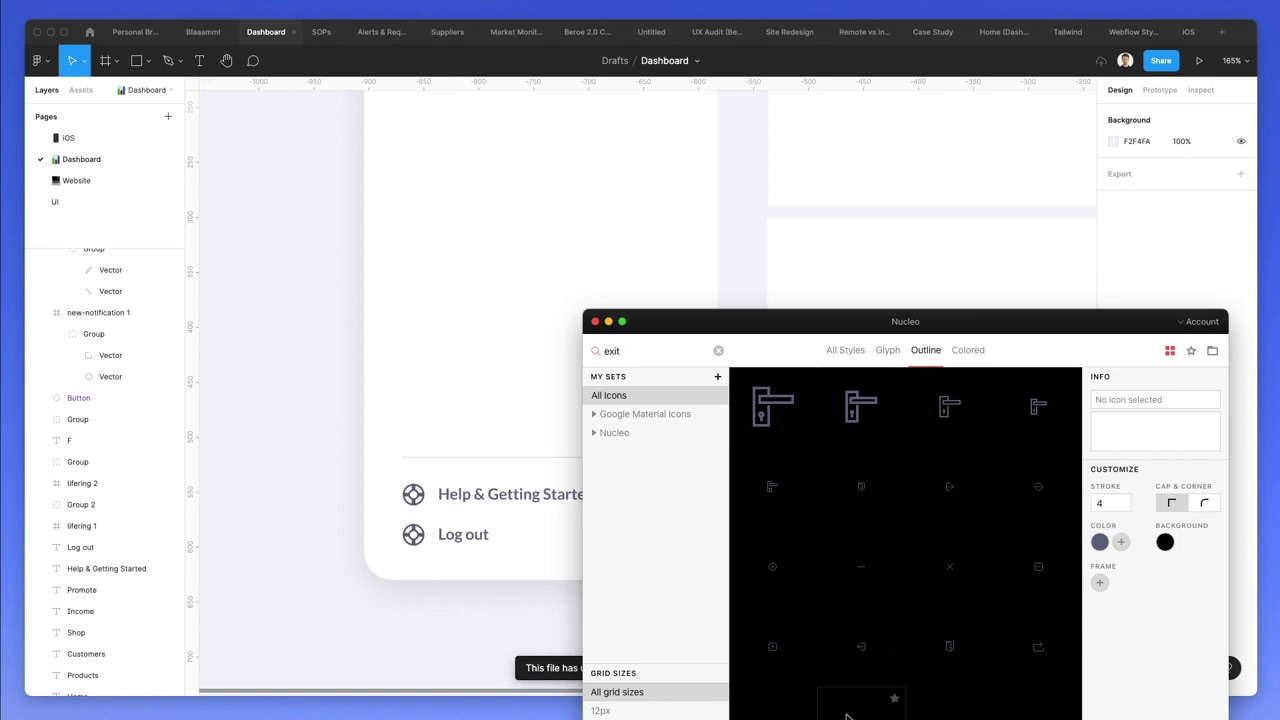
pyautogui.moveTo(432, 571)
pyautogui.mouseDown()
pyautogui.moveTo(403, 563)
pyautogui.moveTo(414, 565)
pyautogui.mouseUp()
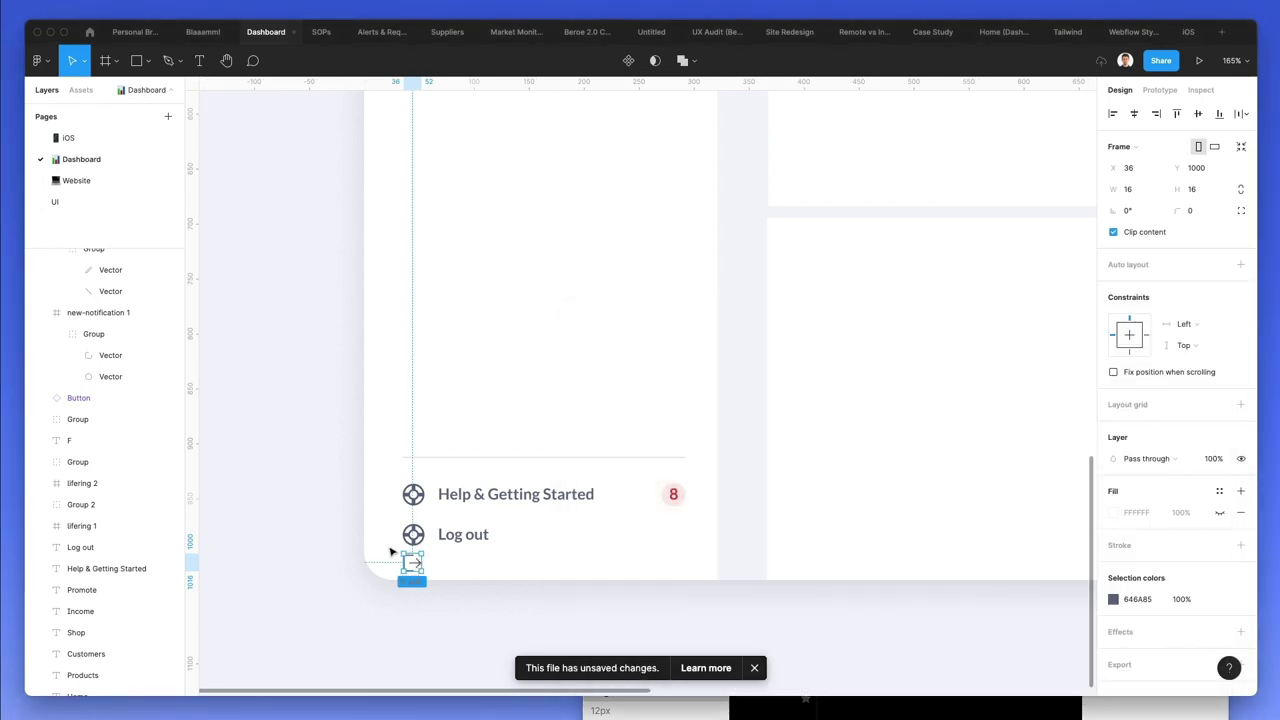
pyautogui.scroll(5, 390, 552)
pyautogui.moveTo(470, 587); pyautogui.dragTo(481, 578)
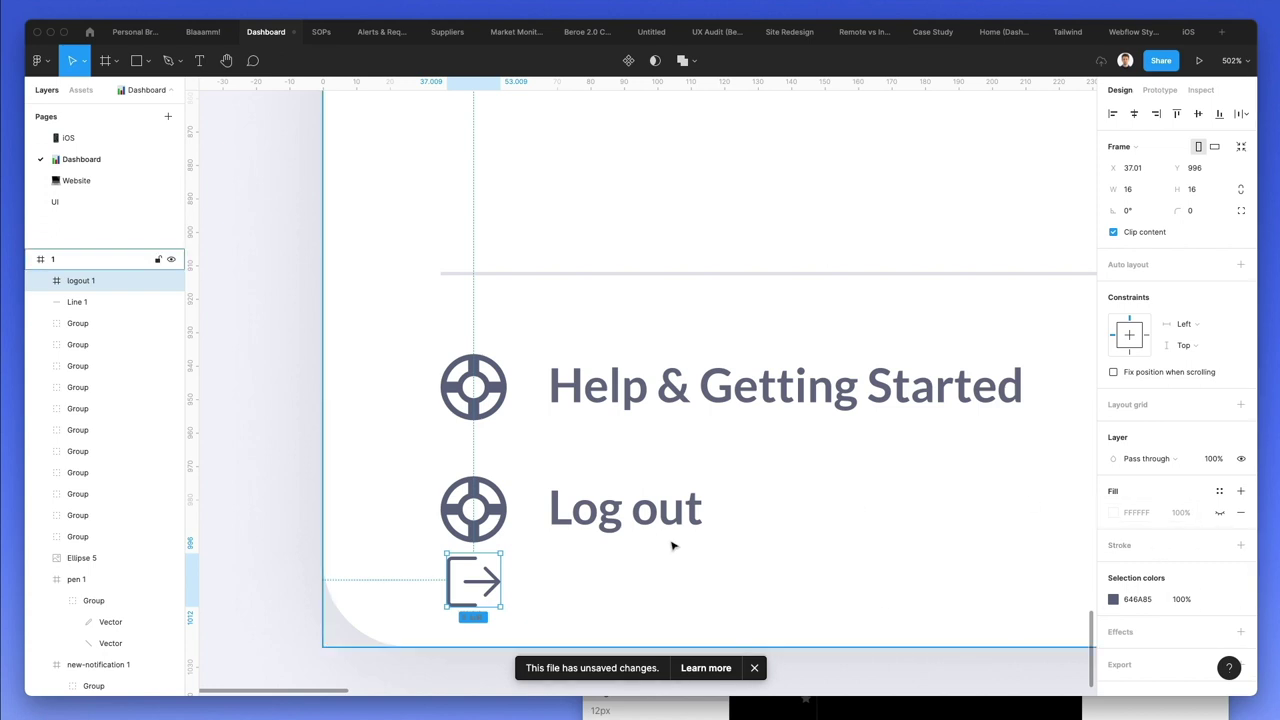
# - Ungroup the logout icon's frame, set its stroke to 2 and scale the icon to about 17.5 by 16.4 px
pyautogui.press('shift+super+g')
pyautogui.press('k')
pyautogui.moveTo(504, 572); pyautogui.dragTo(515, 580)
pyautogui.click(1130, 512)
pyautogui.write('2')
pyautogui.press('Return')
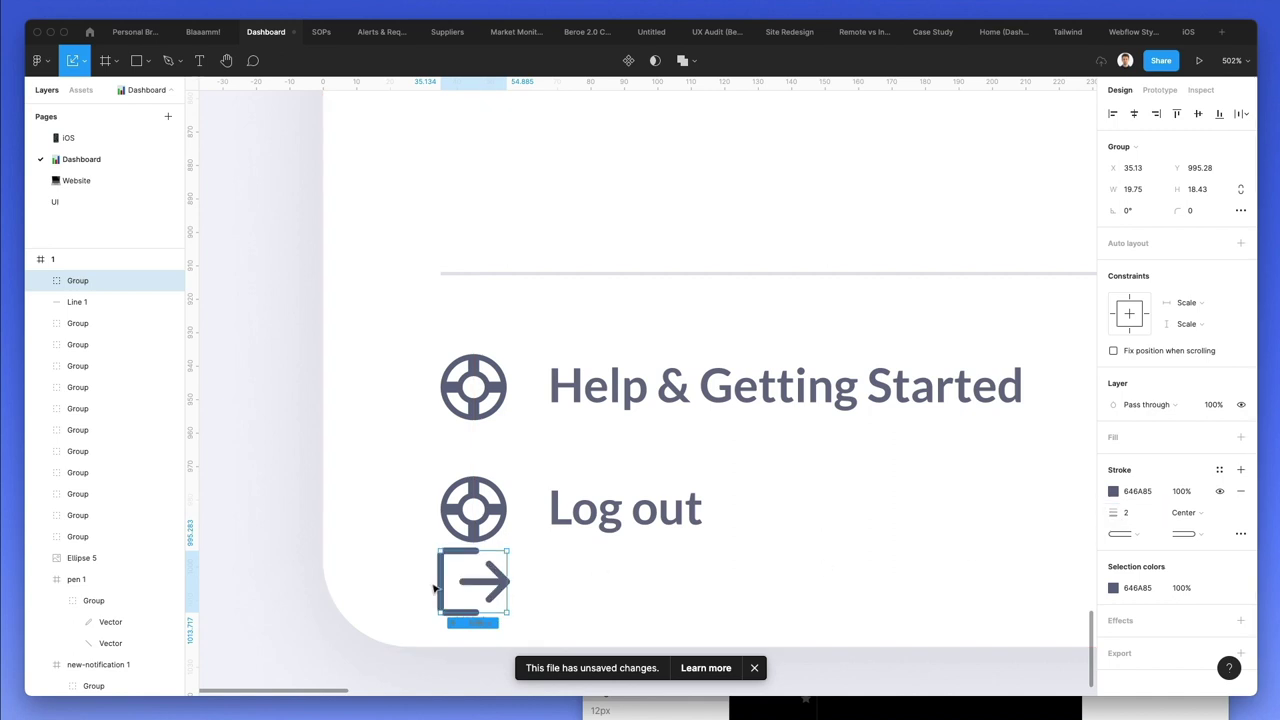
pyautogui.moveTo(443, 579); pyautogui.dragTo(447, 579)
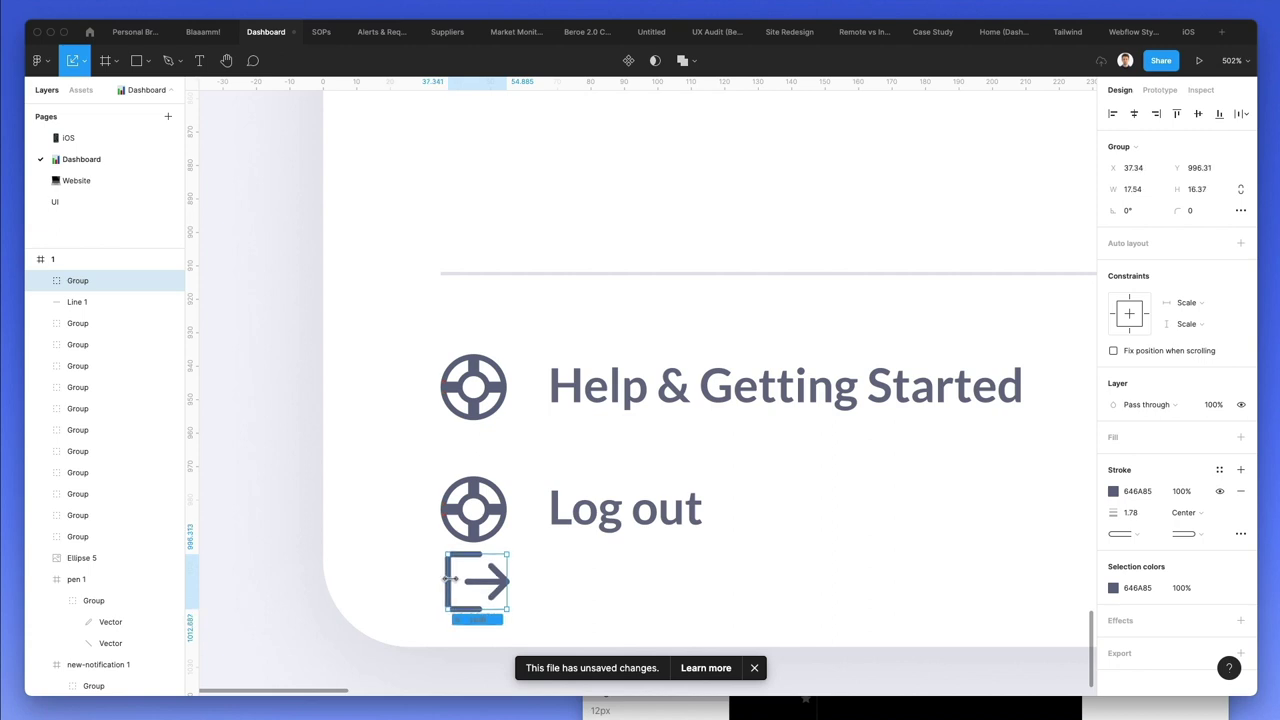
# - Replace the copied lifering icon in the Log out row with the logout icon, aligned beside the label
pyautogui.click(487, 512)
pyautogui.press('Delete')
pyautogui.moveTo(535, 523); pyautogui.dragTo(450, 640)
pyautogui.moveTo(483, 580); pyautogui.dragTo(484, 510)
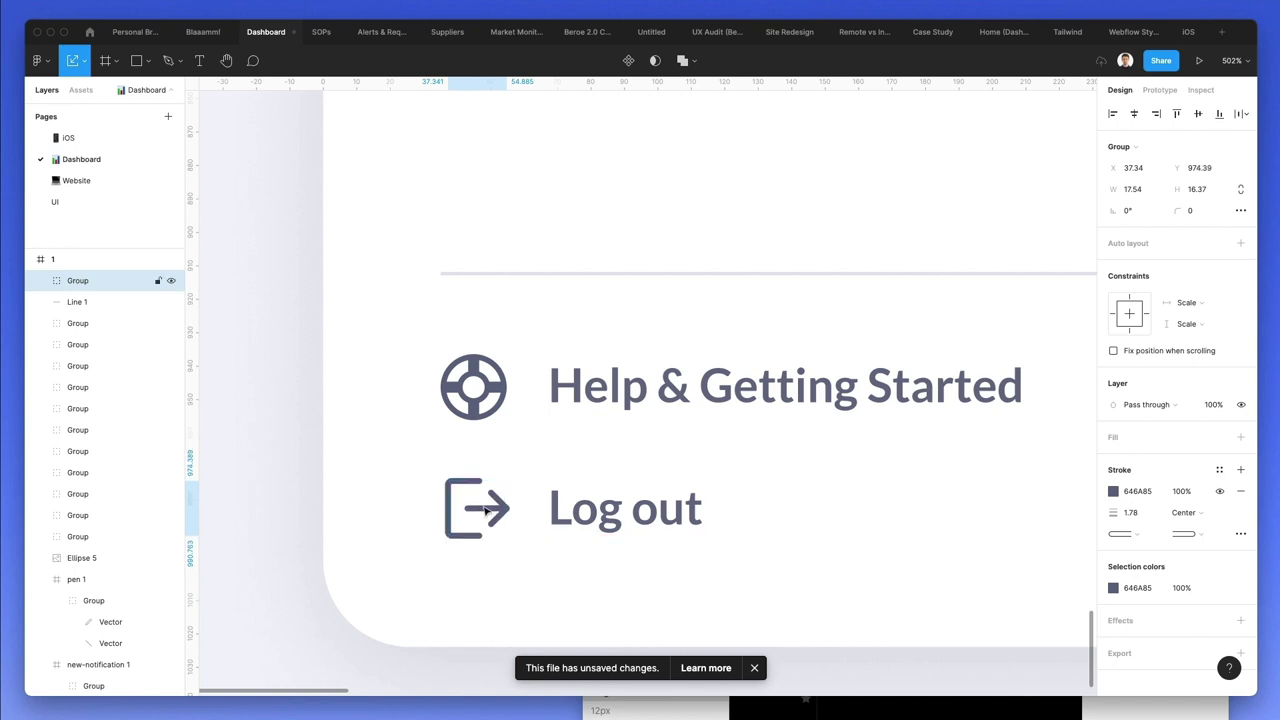
pyautogui.scroll(-5, 484, 510)
pyautogui.press('Left')
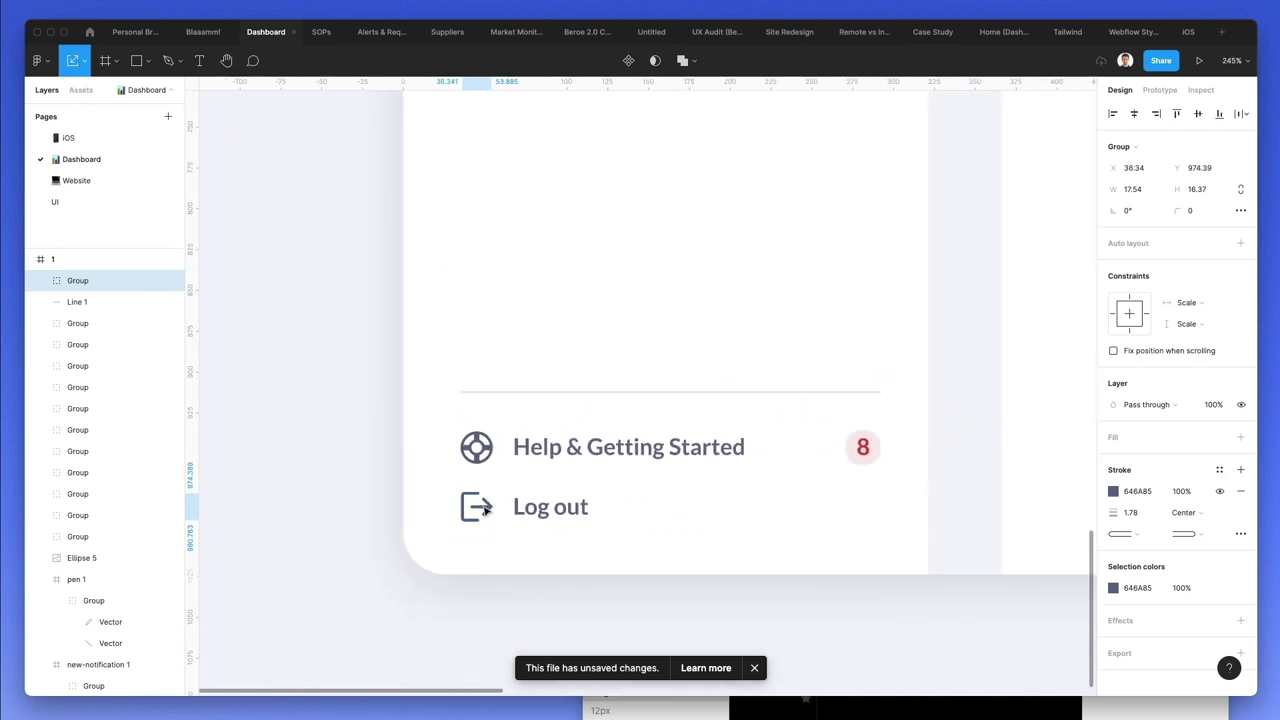
pyautogui.press('Right')
pyautogui.scroll(-1, 473, 469)
pyautogui.scroll(-2, 486, 366)
pyautogui.click(486, 366)
pyautogui.scroll(5, 486, 366)
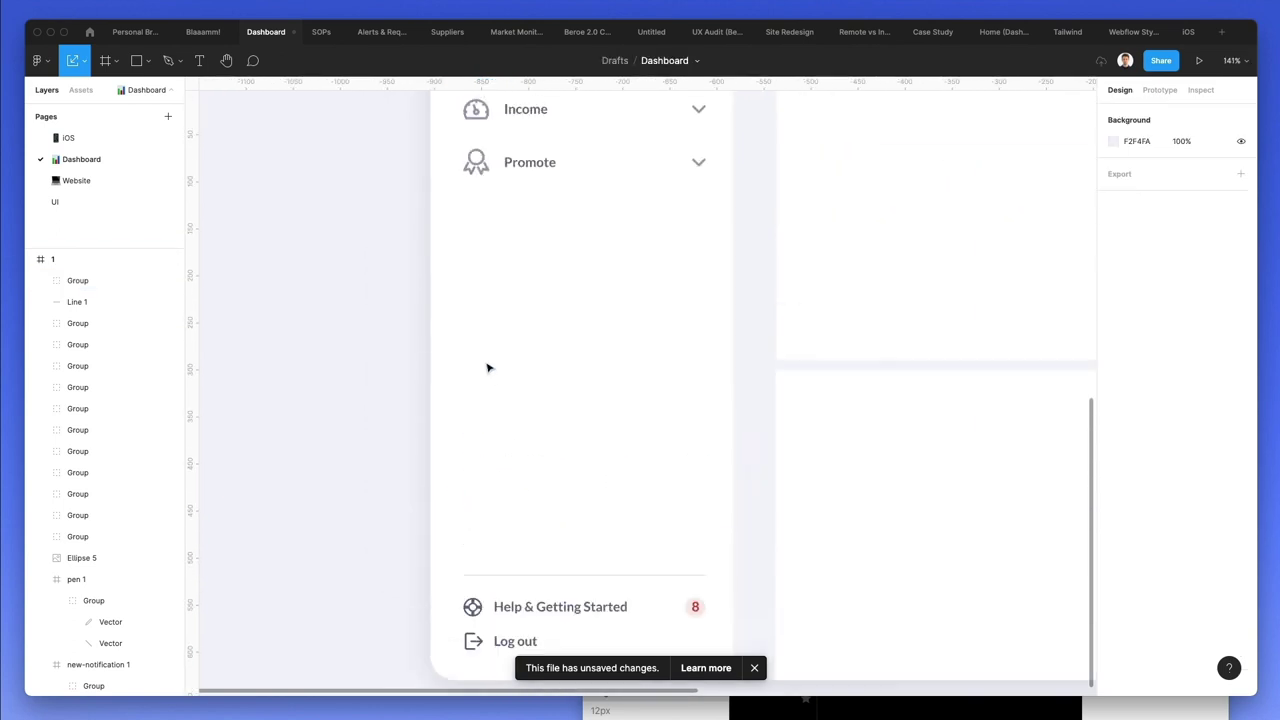
pyautogui.scroll(-2, 488, 367)
pyautogui.scroll(-3, 488, 366)
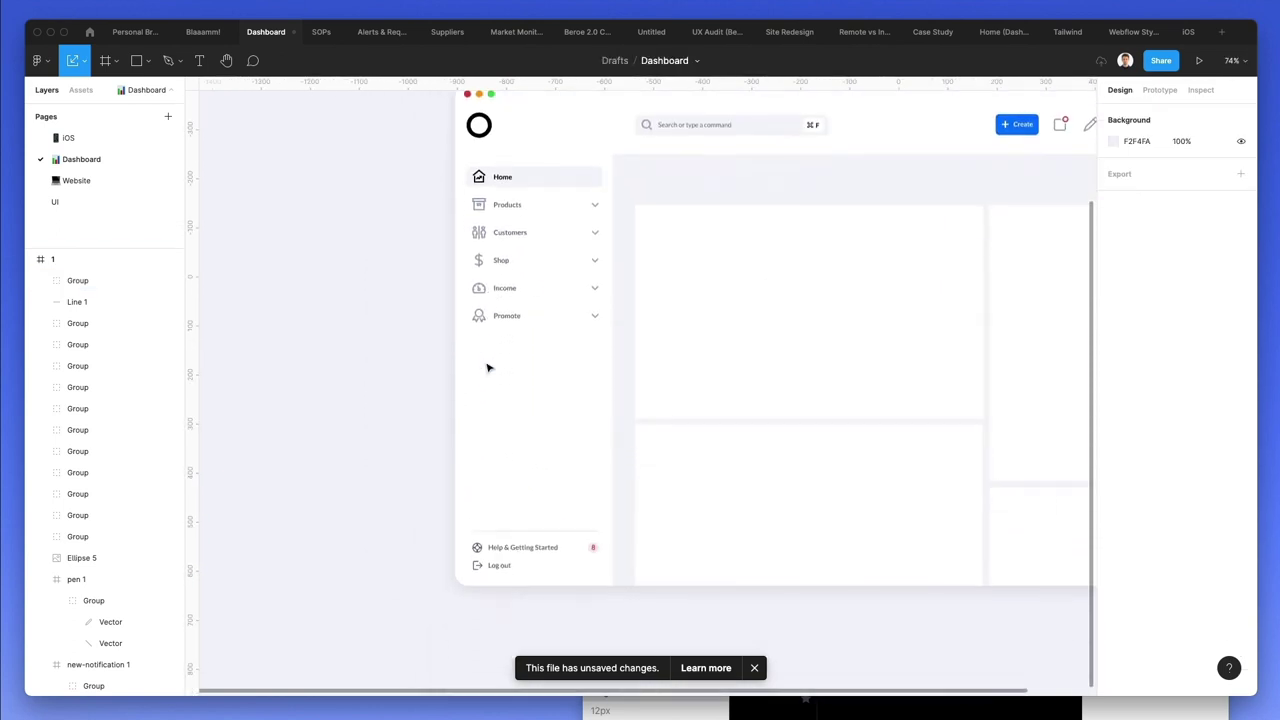
pyautogui.moveTo(409, 461); pyautogui.dragTo(591, 538)
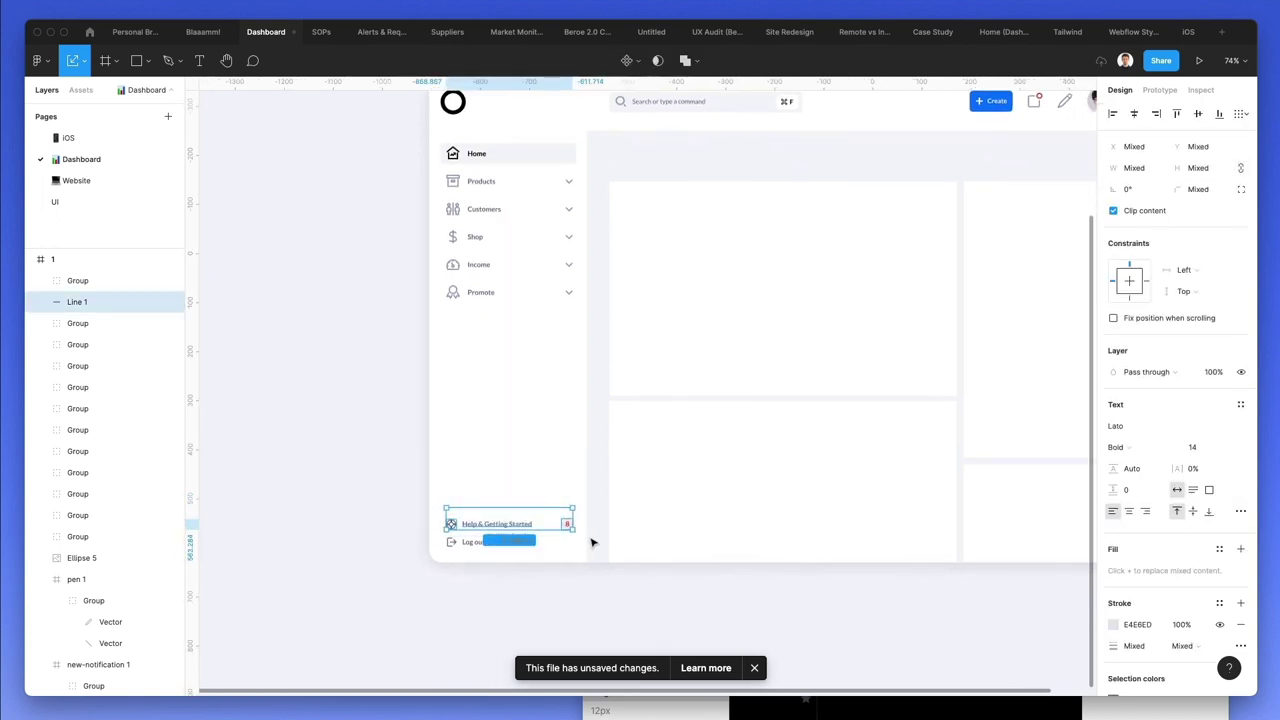
pyautogui.click(592, 541)
# - Colour the badge's 8 with the blue sampled from the Create button
pyautogui.scroll(3, 587, 531)
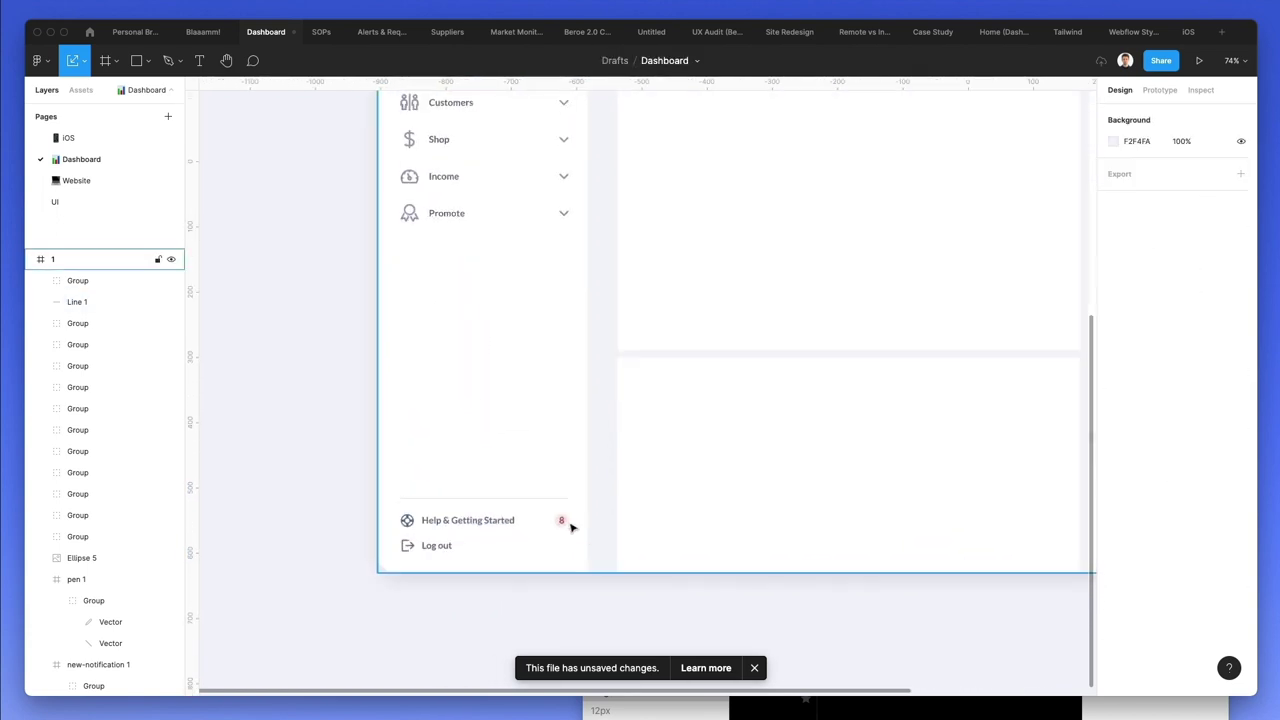
pyautogui.doubleClick(563, 521)
pyautogui.scroll(3, 563, 521)
pyautogui.hscroll(2, 563, 521)
pyautogui.press('i')
pyautogui.click(901, 204)
pyautogui.scroll(-3, 649, 448)
pyautogui.hscroll(-3, 649, 448)
pyautogui.scroll(-2, 649, 447)
pyautogui.hscroll(-2, 649, 447)
pyautogui.click(714, 437)
# - Fill the badge's circle with the 8's blue 0075FF
pyautogui.scroll(5, 716, 420)
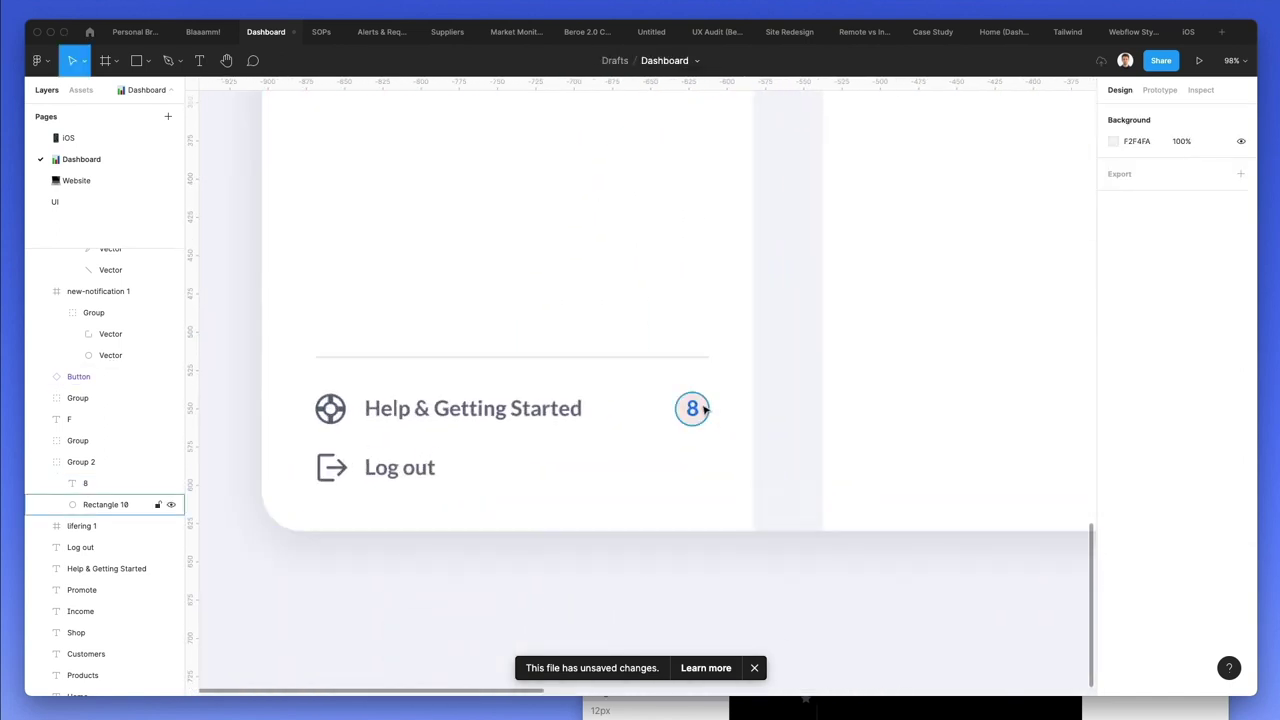
pyautogui.keyDown('super'); pyautogui.click(699, 409); pyautogui.keyUp('super')
pyautogui.click(710, 412)
pyautogui.press('i')
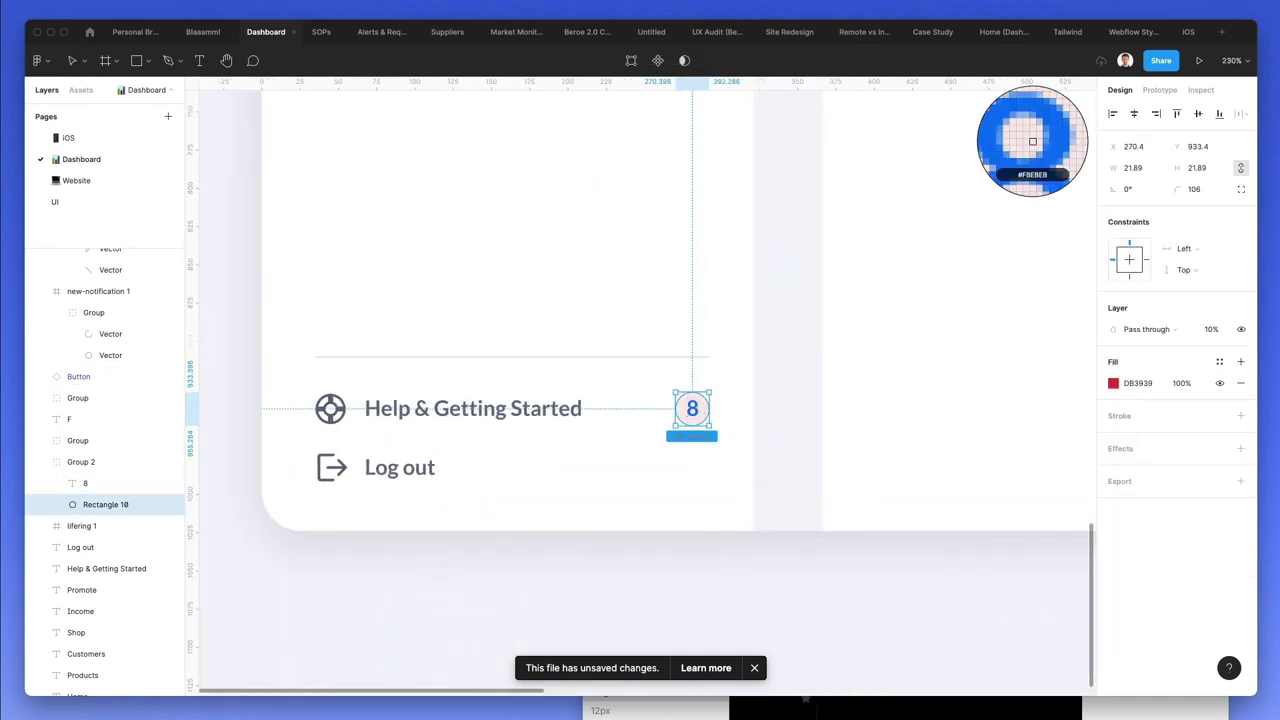
pyautogui.click(701, 405)
pyautogui.click(672, 356)
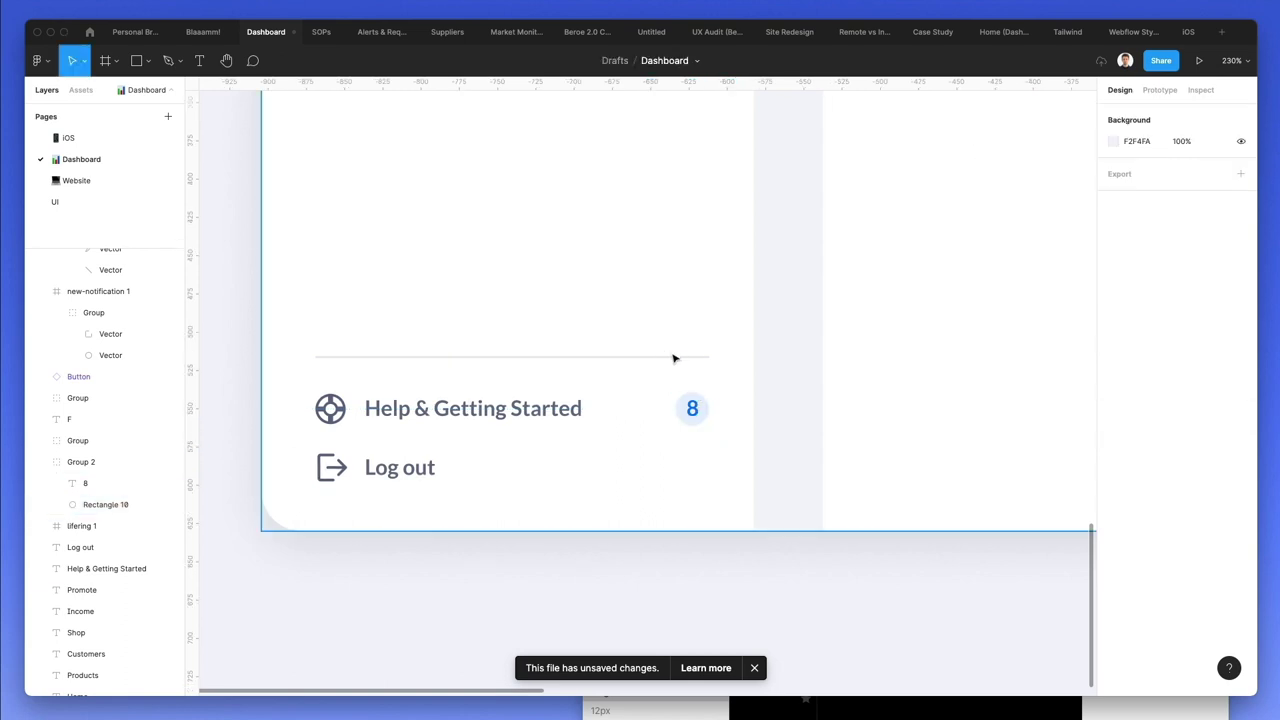
# - Enlarge the badge's circle from its centre to about 25.8 px in diameter
pyautogui.scroll(-4, 671, 360)
pyautogui.scroll(3, 651, 453)
pyautogui.scroll(-2, 646, 449)
pyautogui.scroll(3, 670, 409)
pyautogui.hscroll(3, 670, 409)
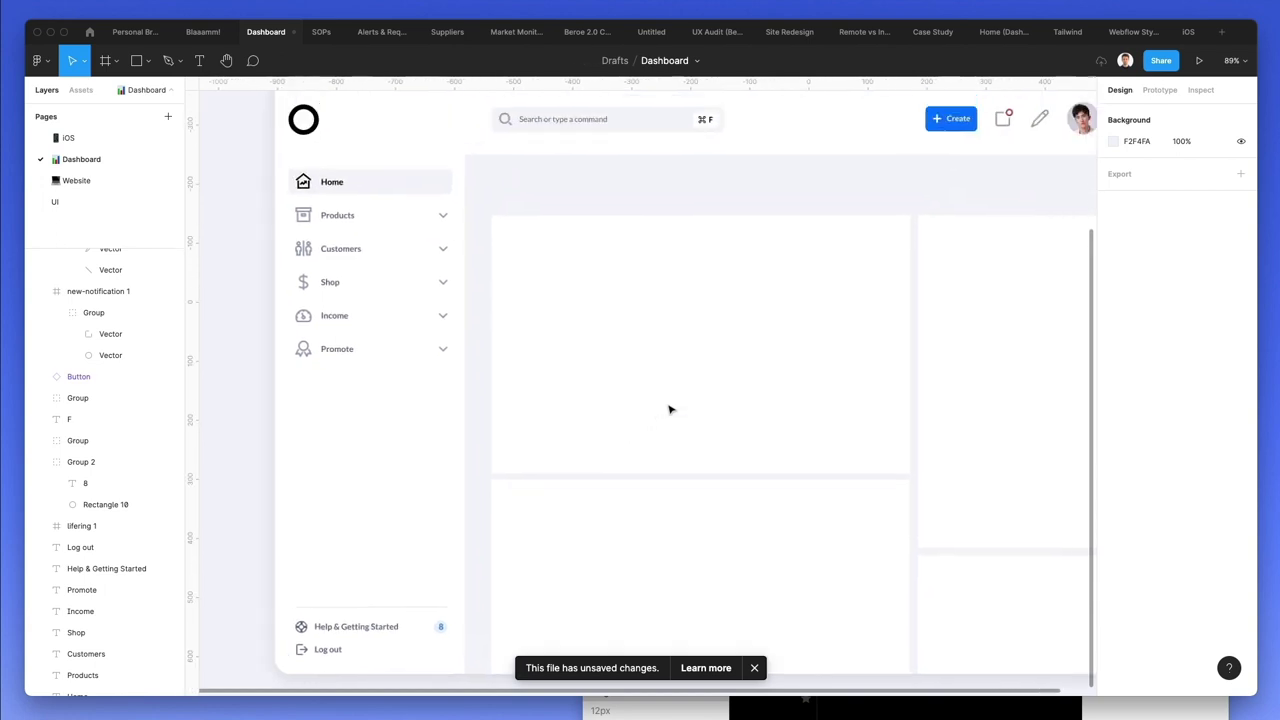
pyautogui.scroll(10, 434, 639)
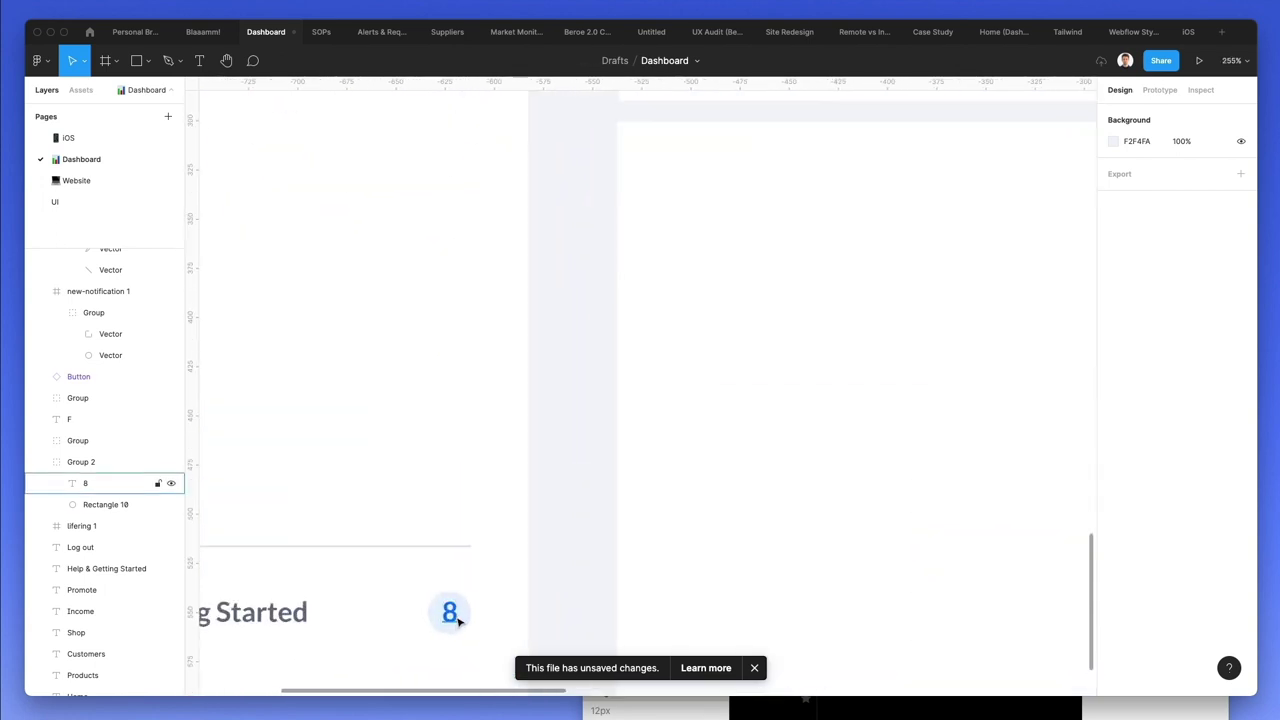
pyautogui.click(462, 602)
pyautogui.scroll(3, 466, 597)
pyautogui.scroll(-2, 600, 396)
pyautogui.hscroll(-2, 600, 396)
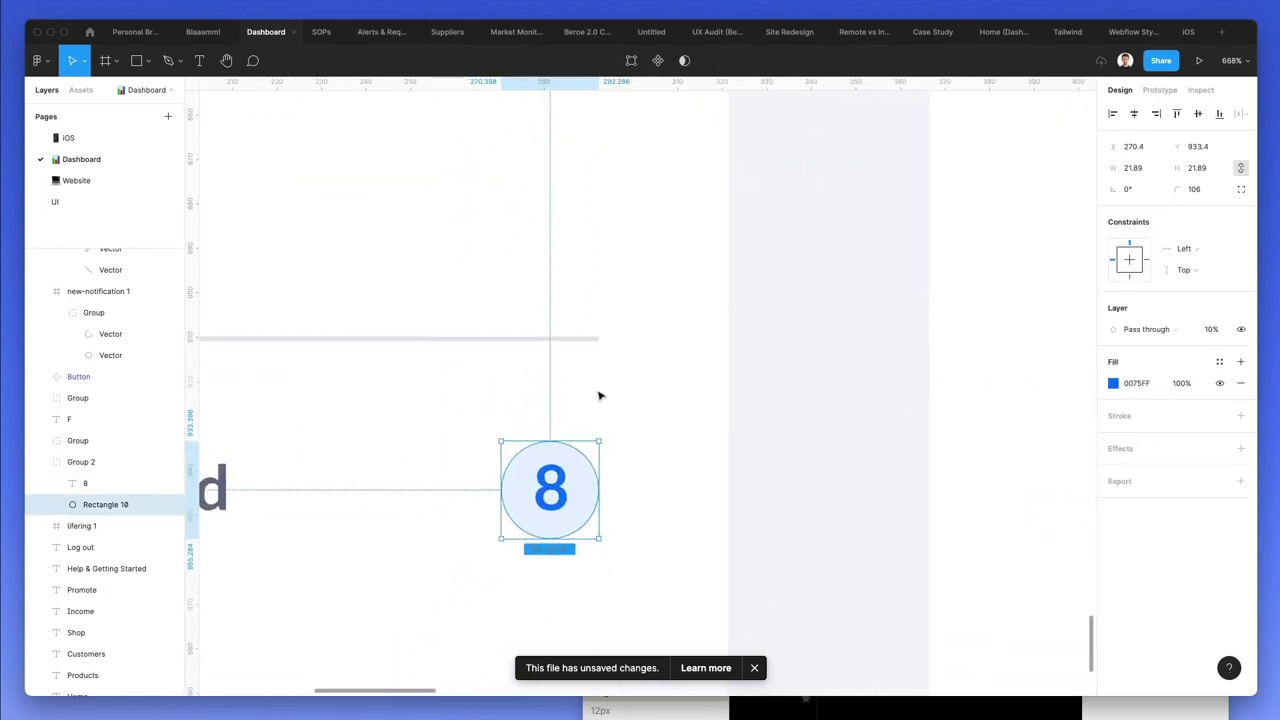
pyautogui.moveTo(561, 437); pyautogui.dragTo(563, 431)
pyautogui.scroll(-10, 562, 432)
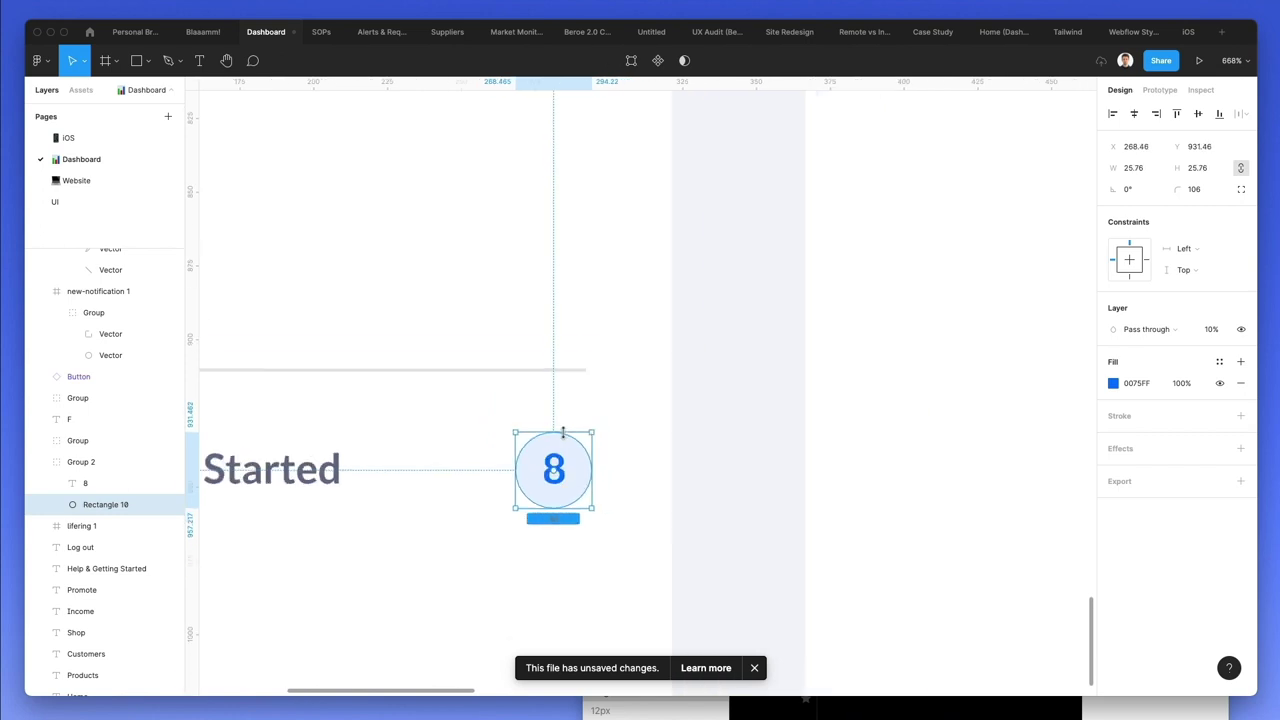
pyautogui.click(602, 411)
# - Duplicate the Home label above the first white card, aligned with its edge, and change the text to "Dashboard"
pyautogui.scroll(-3, 602, 411)
pyautogui.scroll(3, 602, 411)
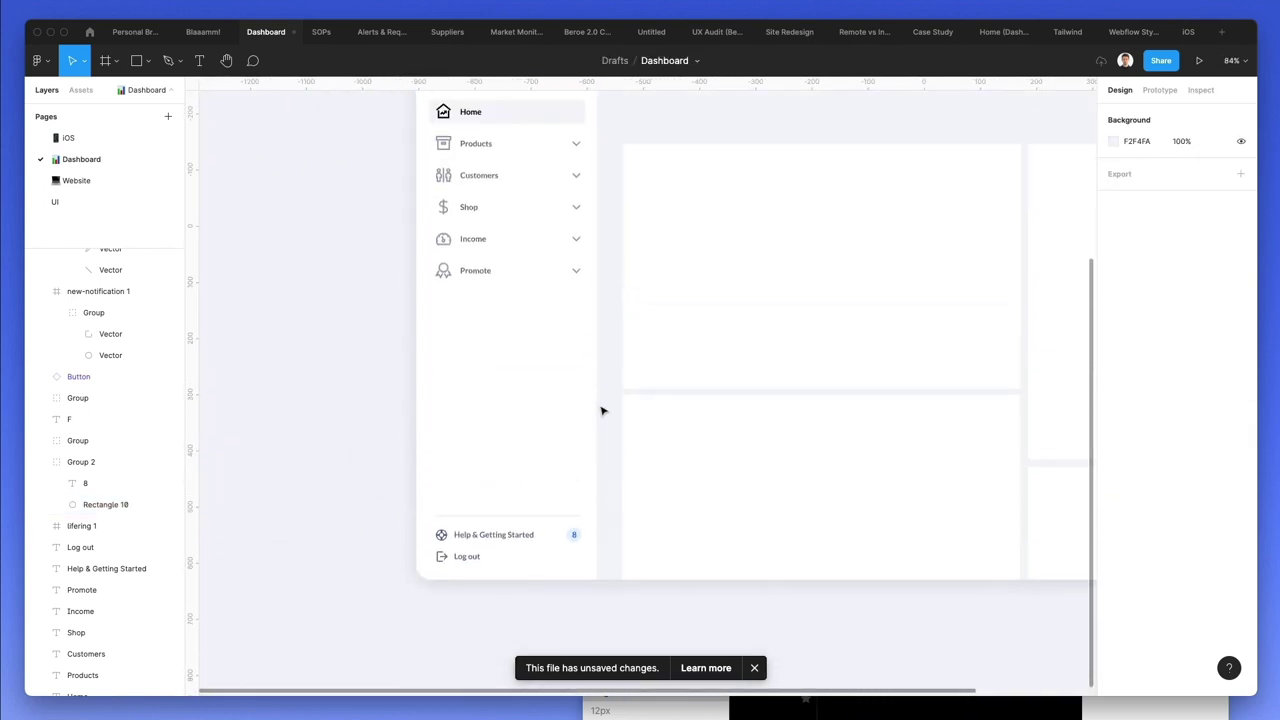
pyautogui.hscroll(2, 602, 411)
pyautogui.scroll(-1, 602, 410)
pyautogui.scroll(2, 602, 410)
pyautogui.hscroll(2, 602, 410)
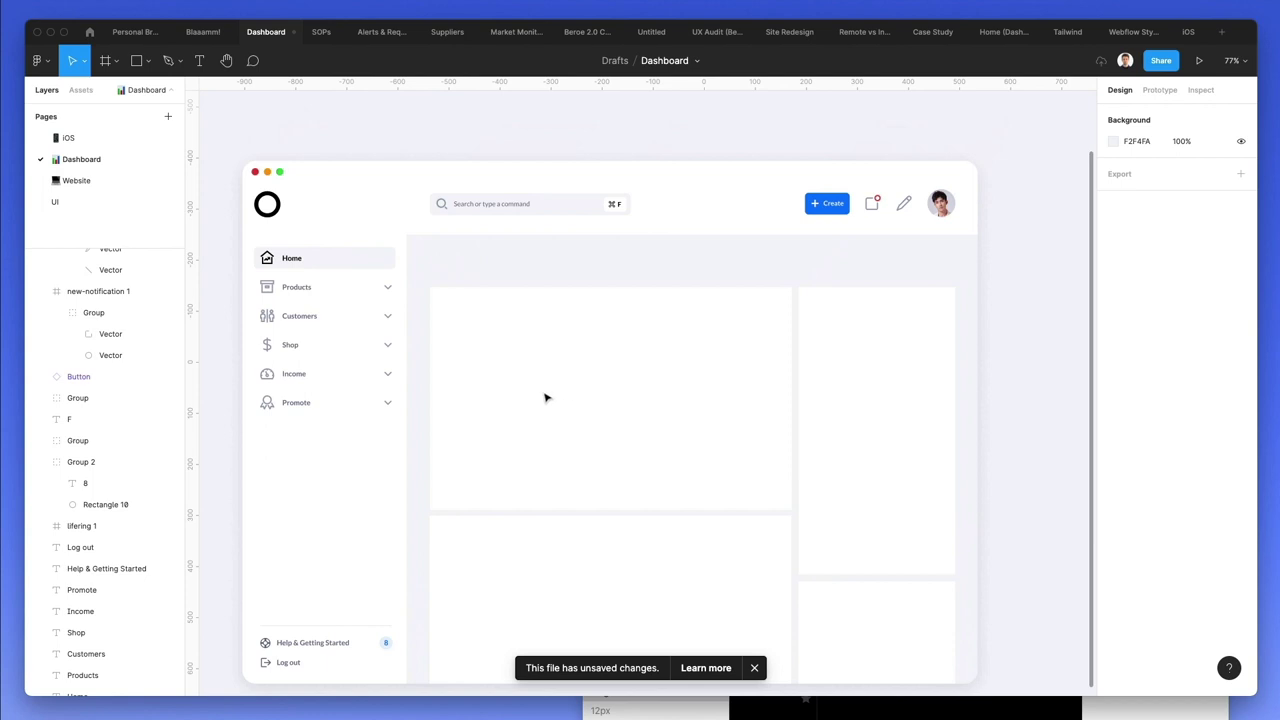
pyautogui.moveTo(292, 259); pyautogui.dragTo(440, 261)
pyautogui.doubleClick(440, 259)
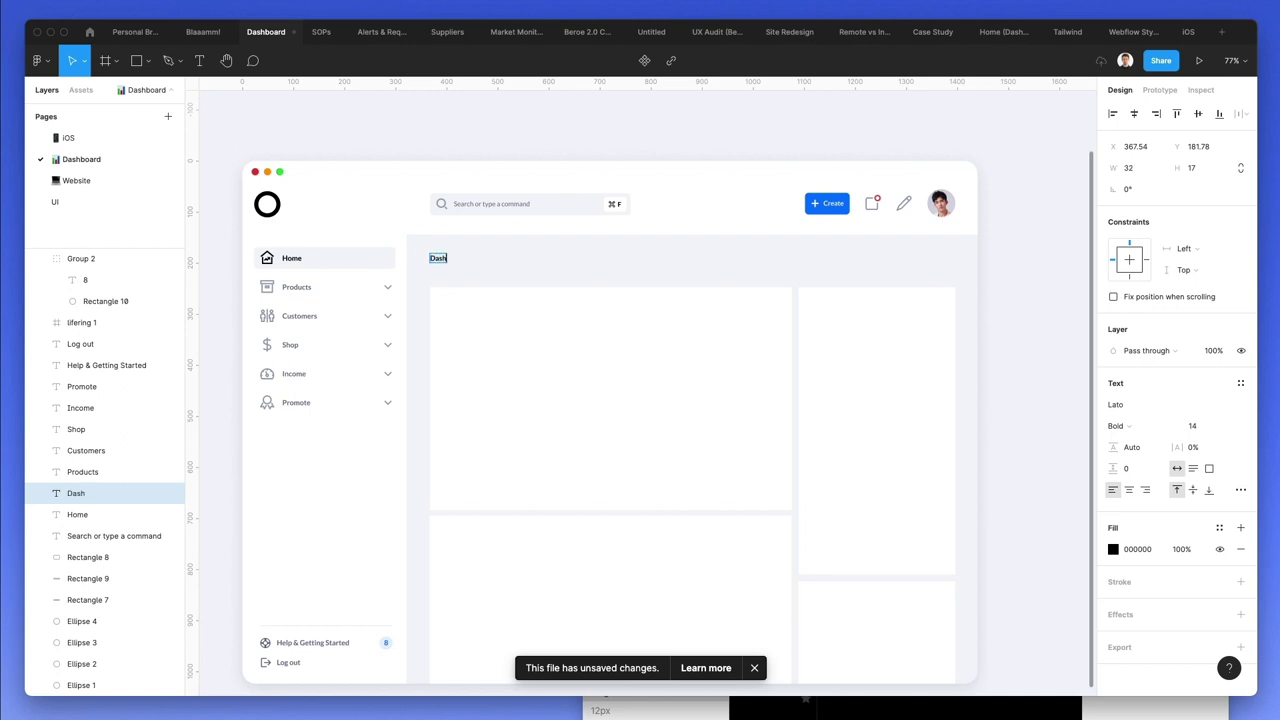
pyautogui.press('Escape')
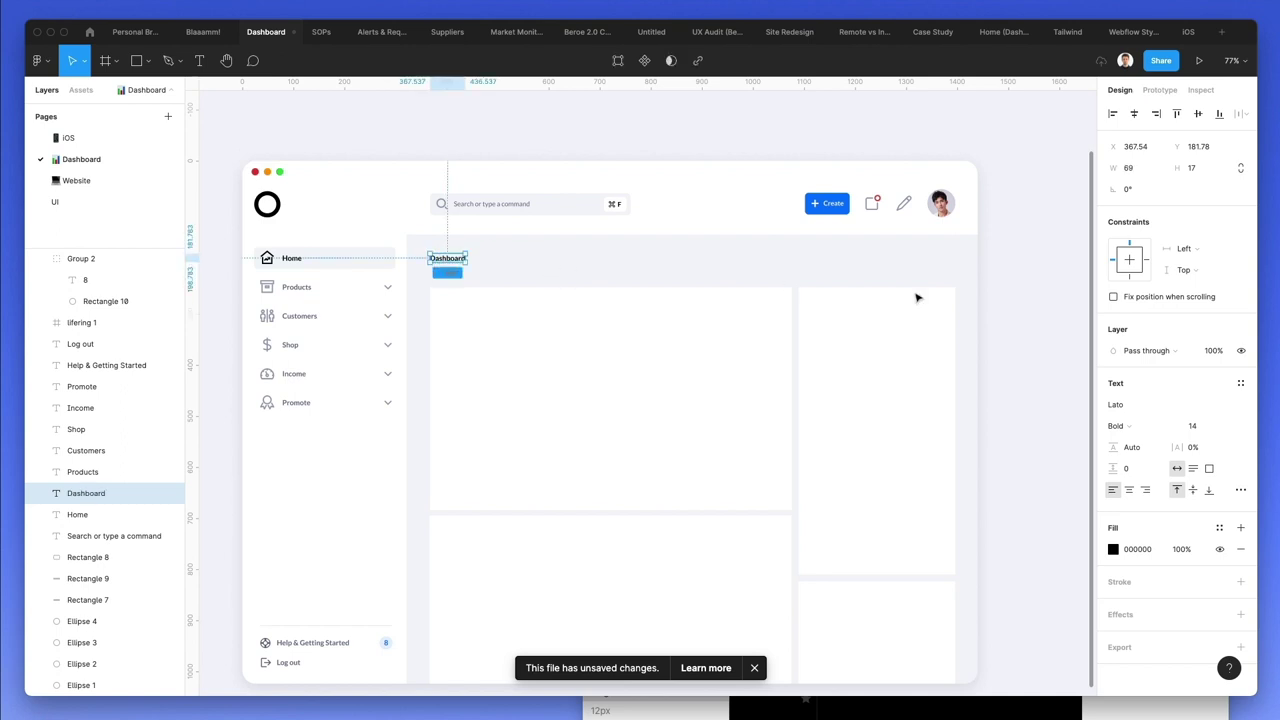
# - Set the Dashboard heading's font size to 40
pyautogui.click(1196, 425)
pyautogui.write('24')
pyautogui.press('Return')
pyautogui.hotkey('shift', 'Up')
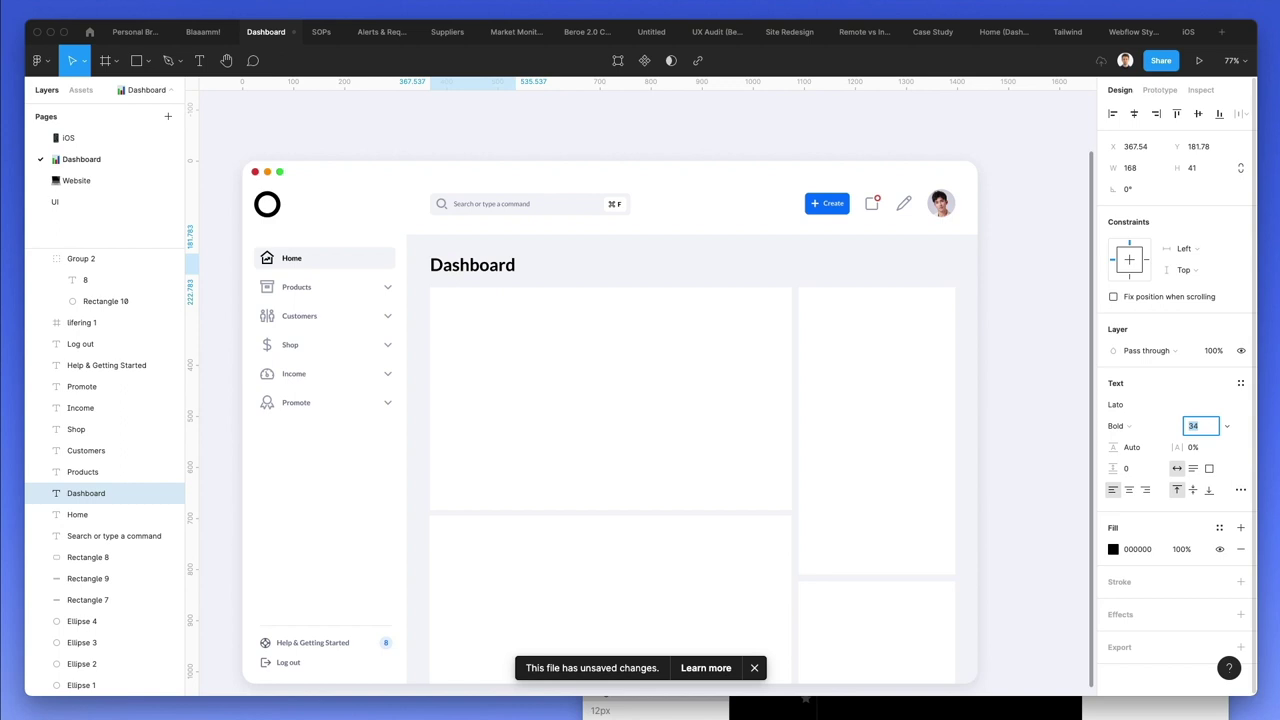
pyautogui.press('Up')
pyautogui.press('Up')
pyautogui.press('Up')
pyautogui.press('Up')
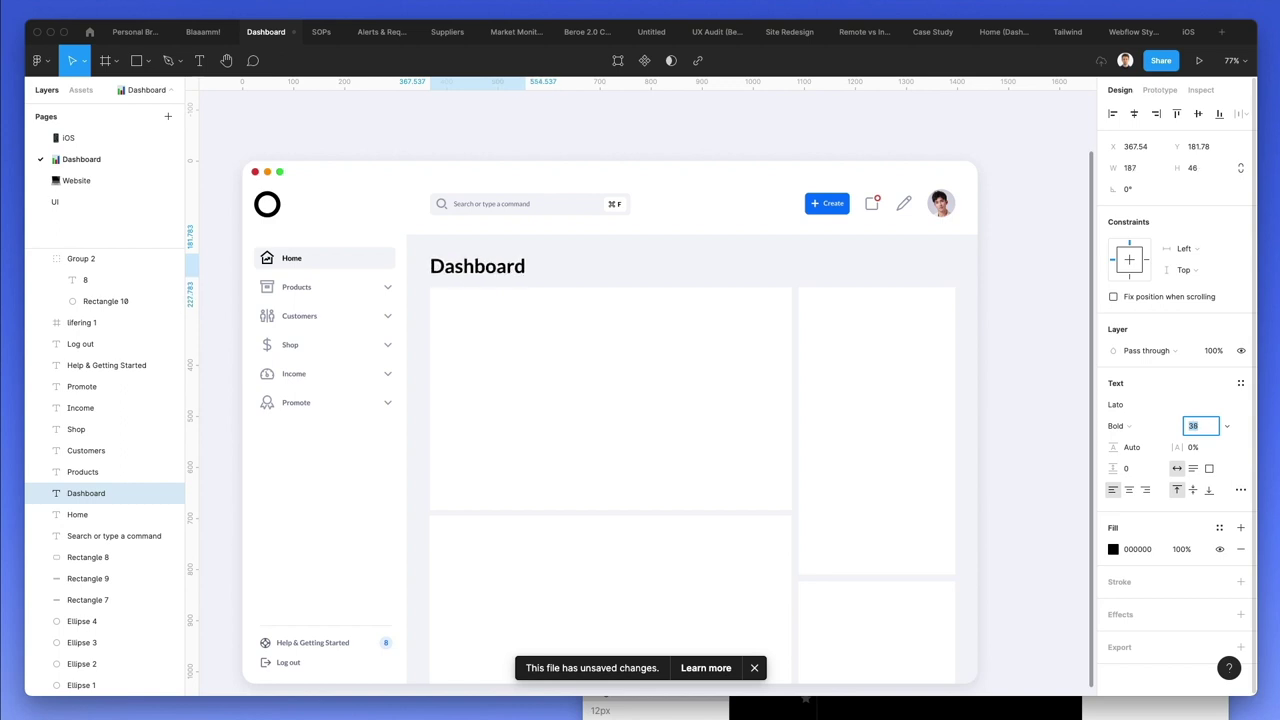
pyautogui.press('Up')
pyautogui.press('Up')
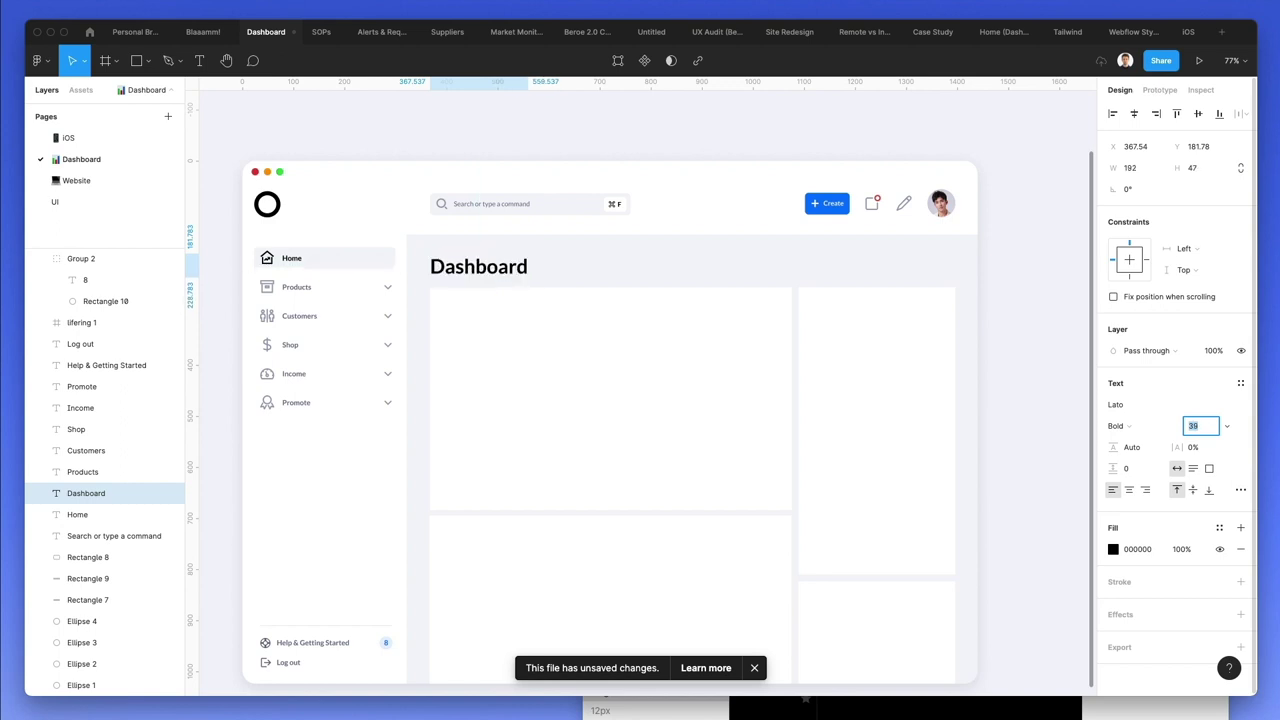
pyautogui.press('Return')
# - Nudge the Dashboard heading 2 px left and 13 px up above the white cards
pyautogui.press('Left')
pyautogui.press('Left')
pyautogui.press('Up')
pyautogui.hotkey('shift', 'Up')
pyautogui.press('Up')
pyautogui.press('Up')
pyautogui.press('Up')
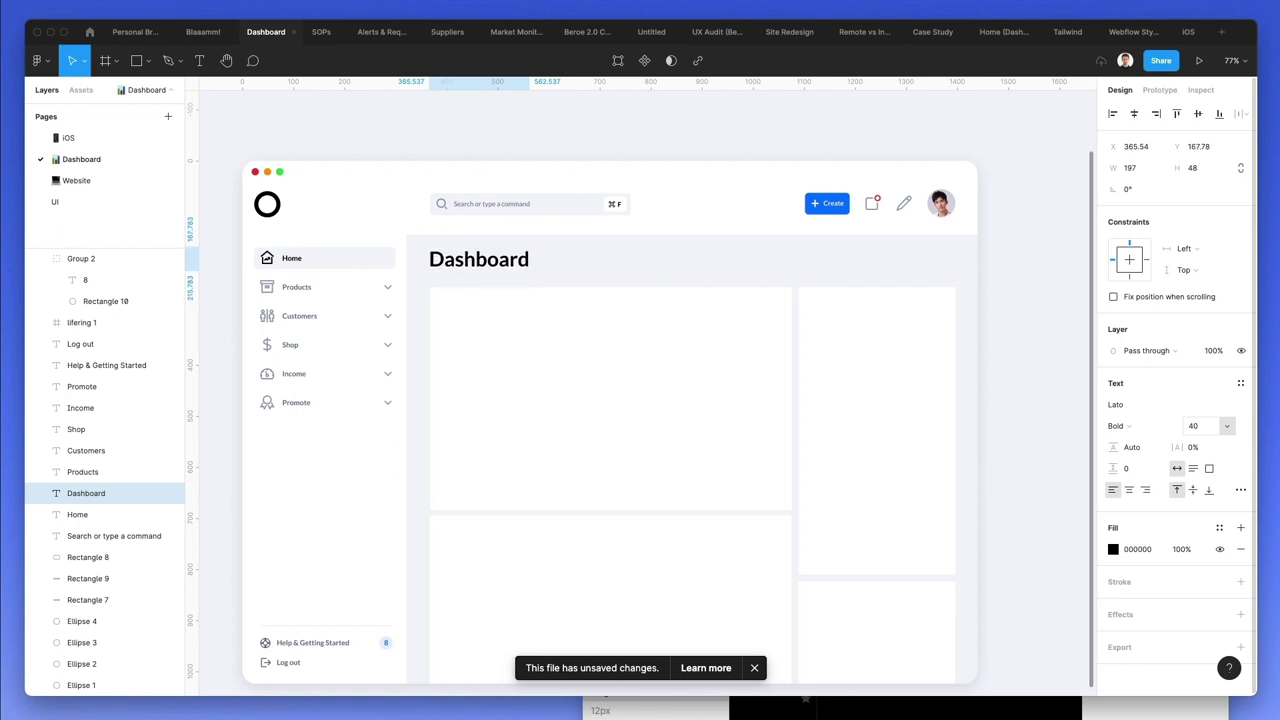
pyautogui.press('Escape')
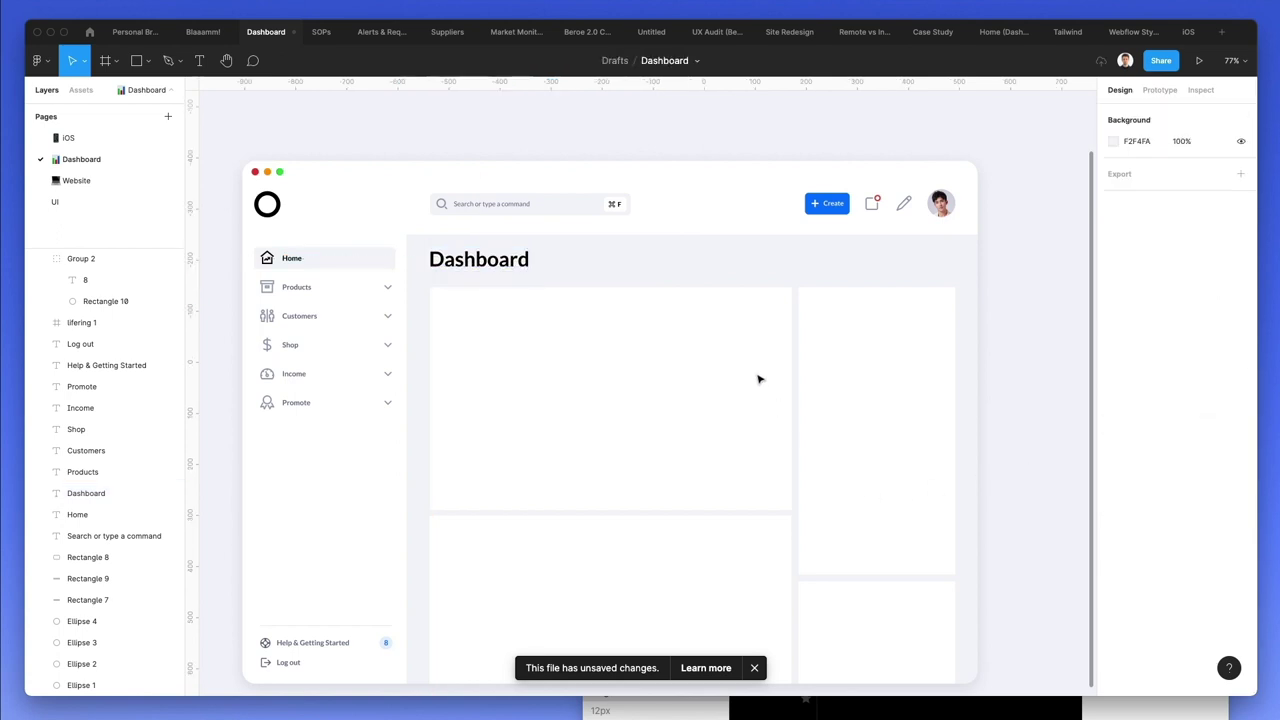
pyautogui.rightClick(757, 374)
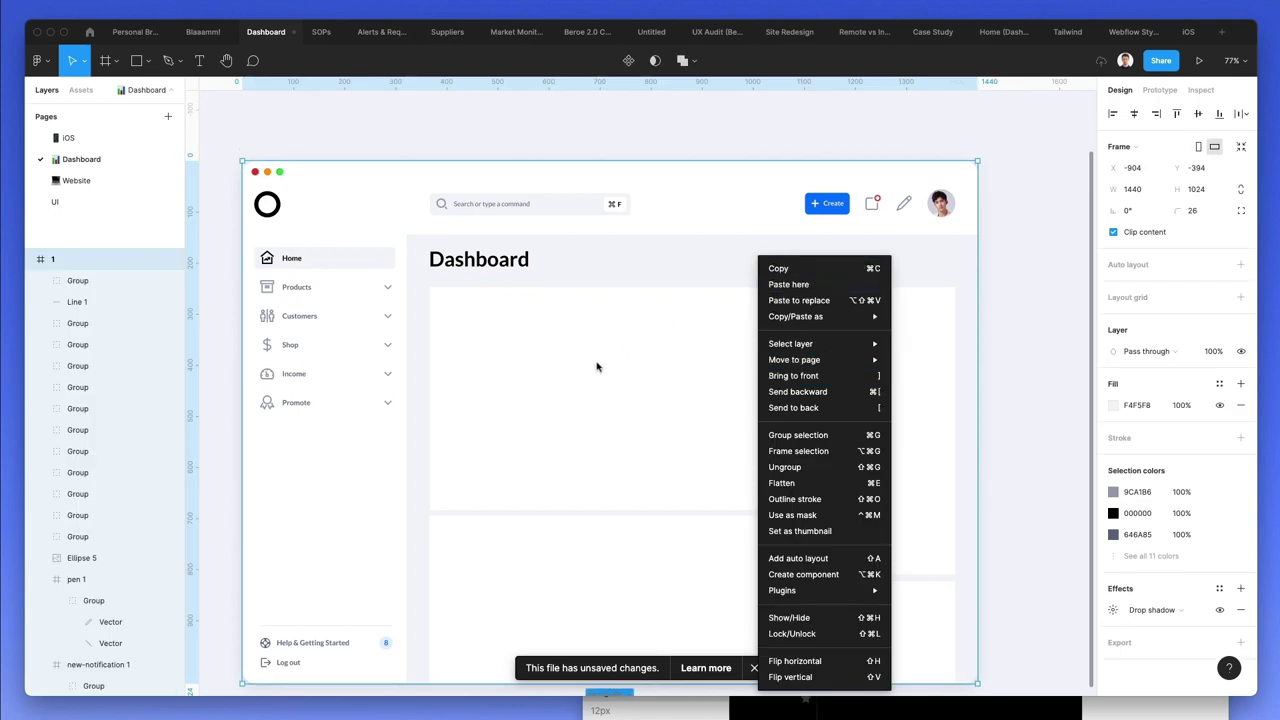
pyautogui.press('Escape')
pyautogui.click(474, 271)
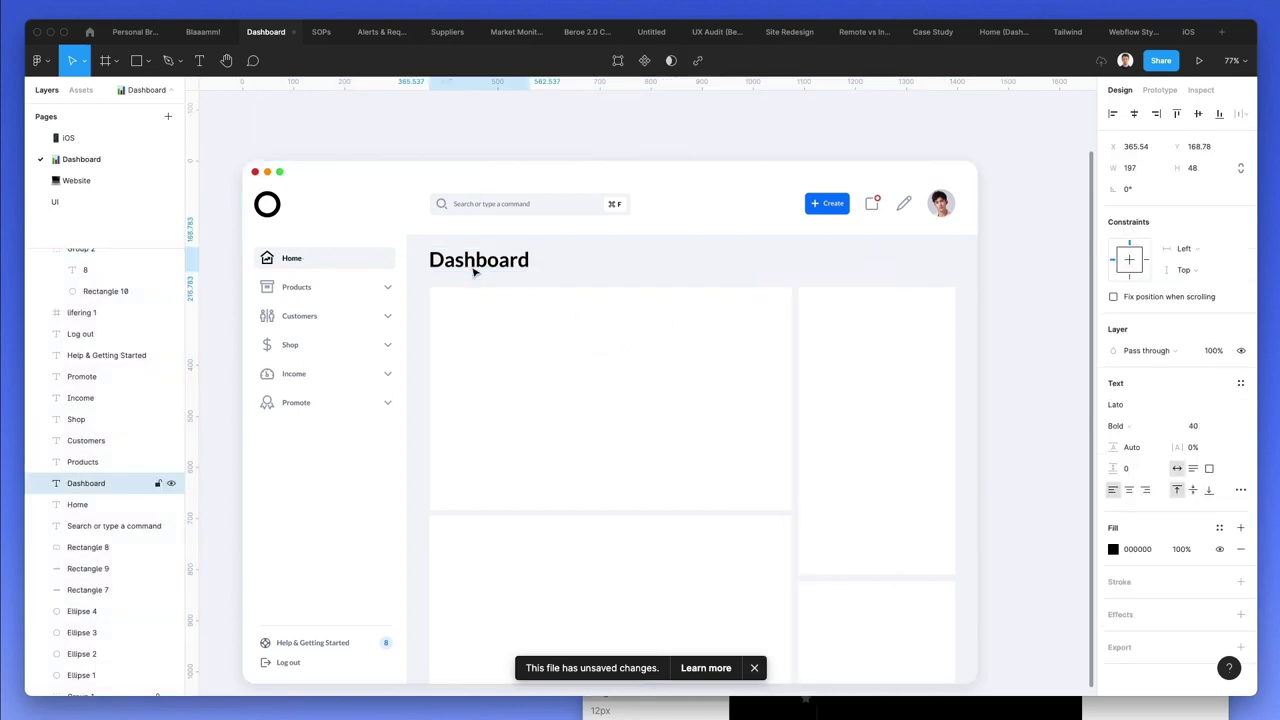
# - Select the locked Group 1 layer behind the white card area
pyautogui.scroll(-2, 503, 277)
pyautogui.rightClick(606, 317)
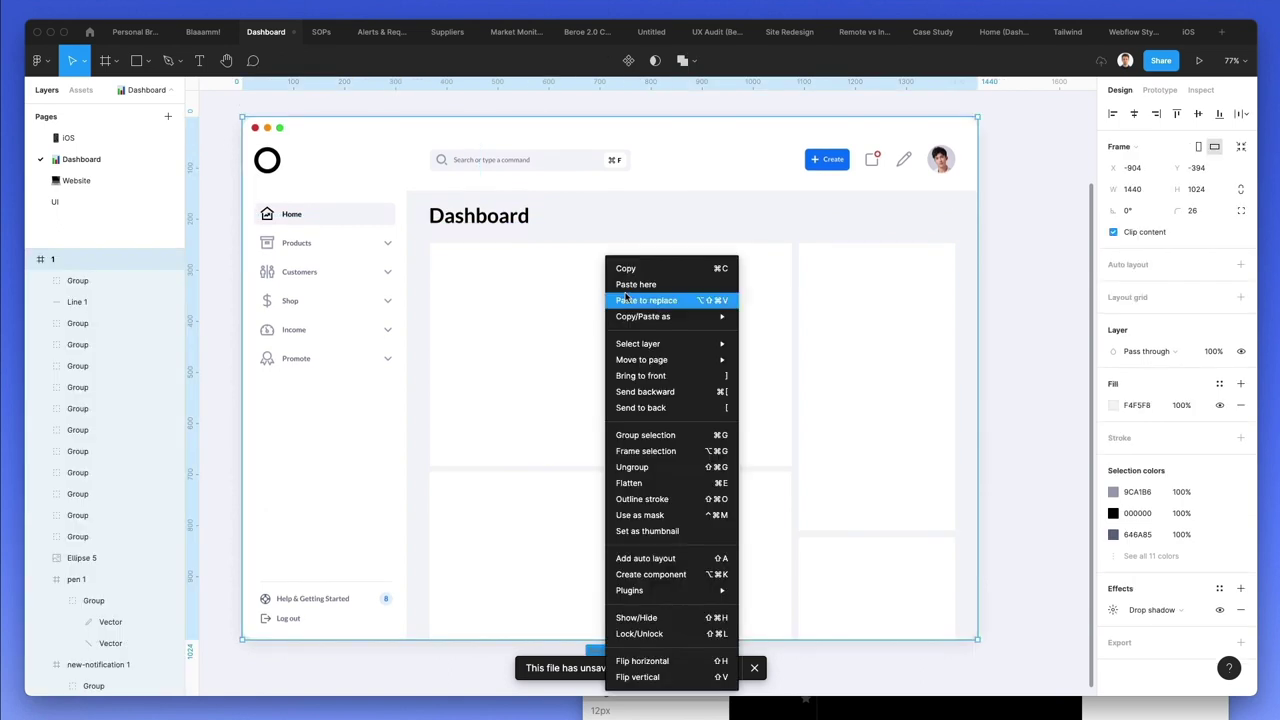
pyautogui.moveTo(681, 318)
pyautogui.moveTo(680, 346)
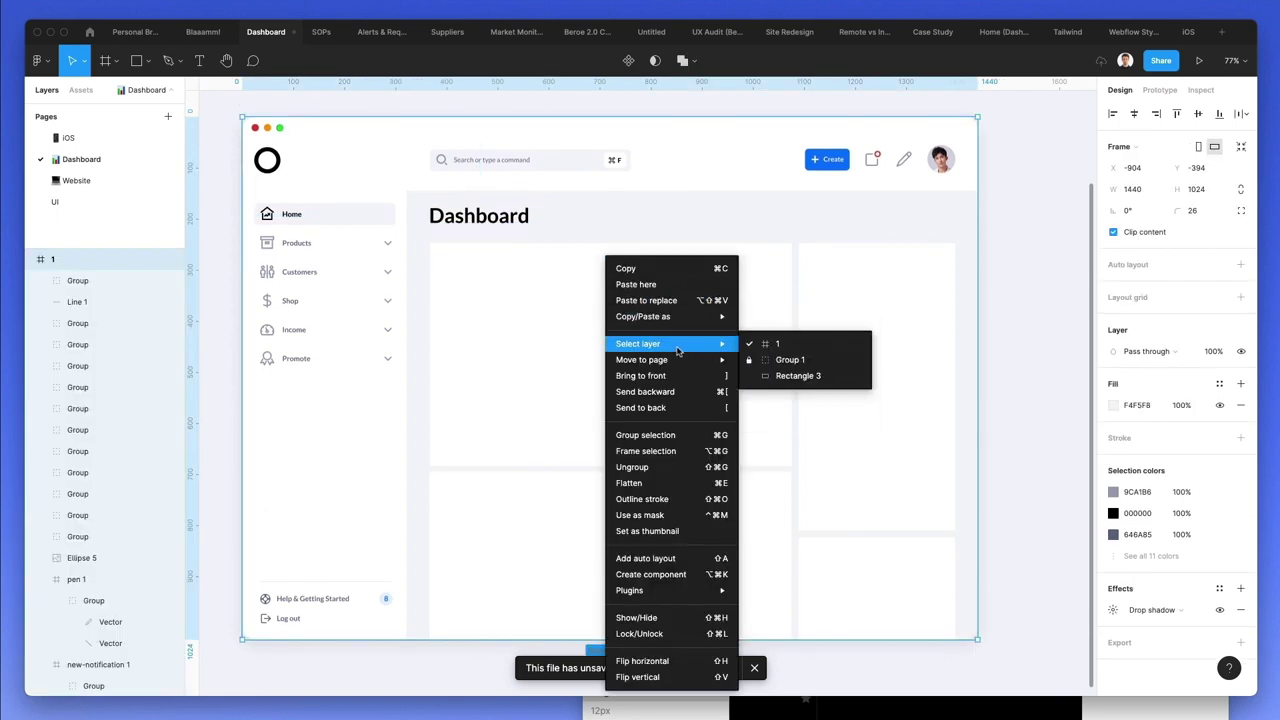
pyautogui.click(788, 360)
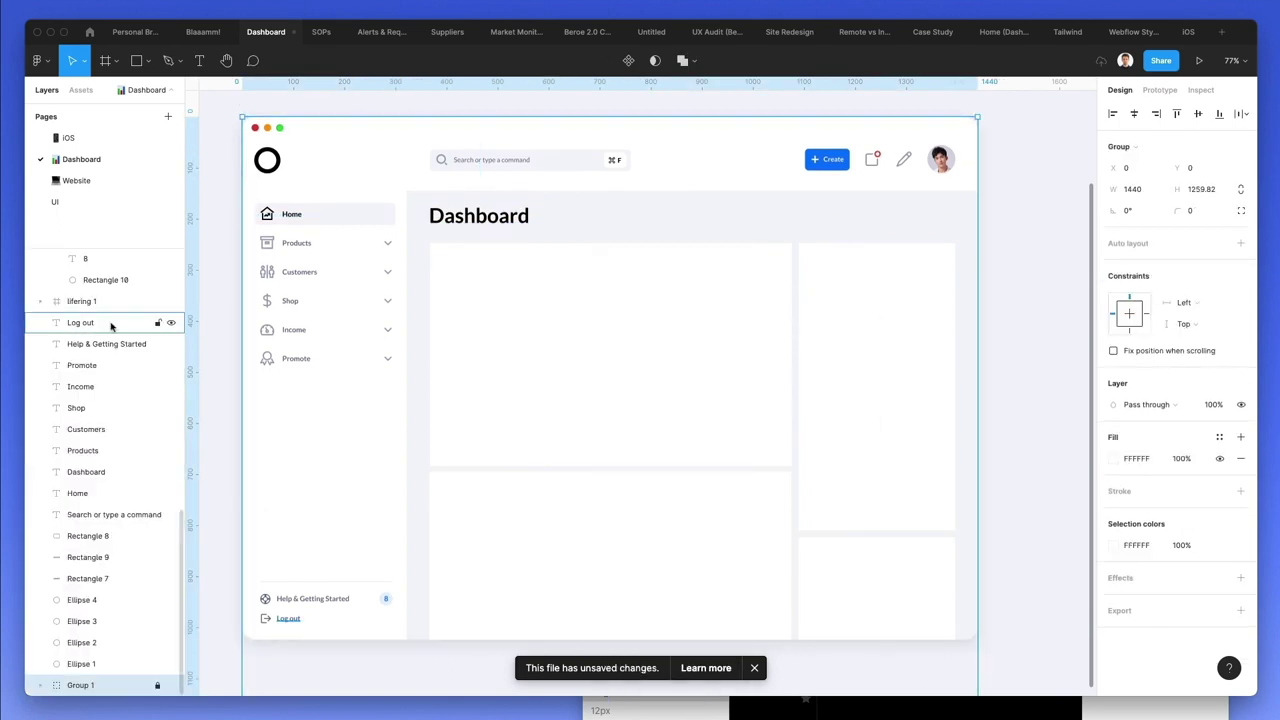
# - Round the corners of the four white card rectangles inside the locked Group 1 to a radius of 10
pyautogui.click(41, 684)
pyautogui.scroll(-2, 89, 590)
pyautogui.click(96, 588)
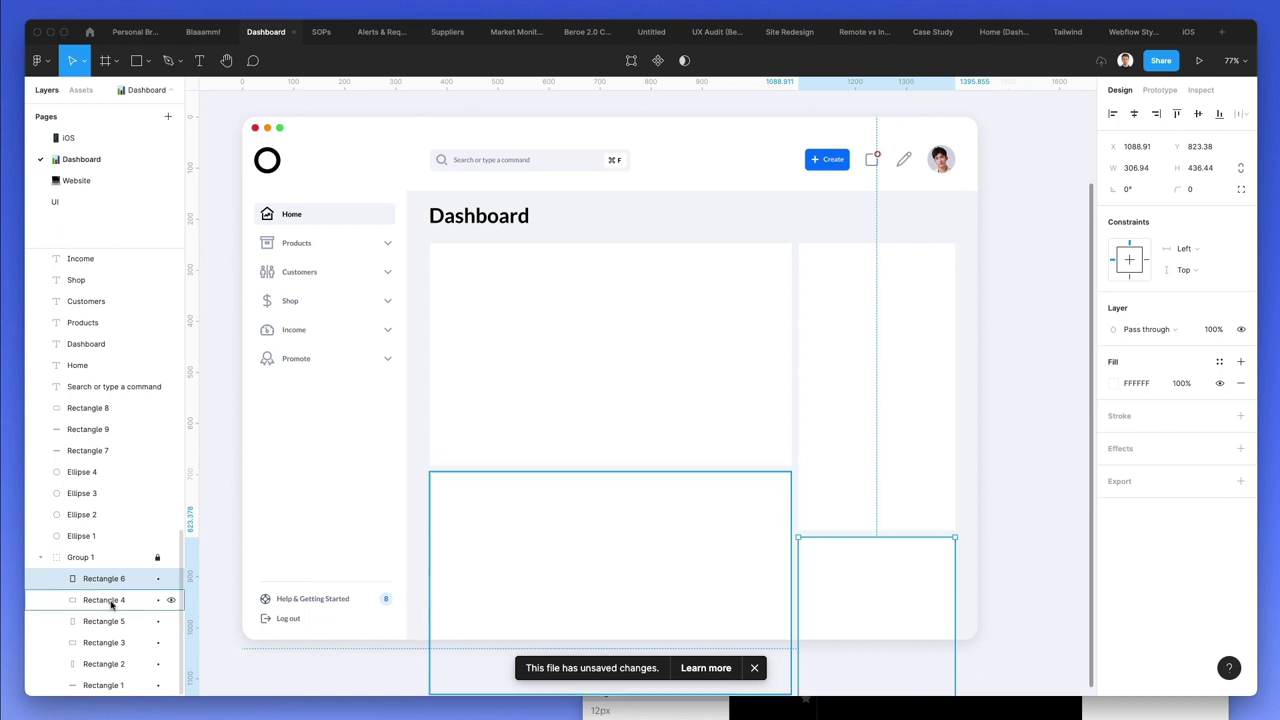
pyautogui.keyDown('shift'); pyautogui.click(112, 640); pyautogui.keyUp('shift')
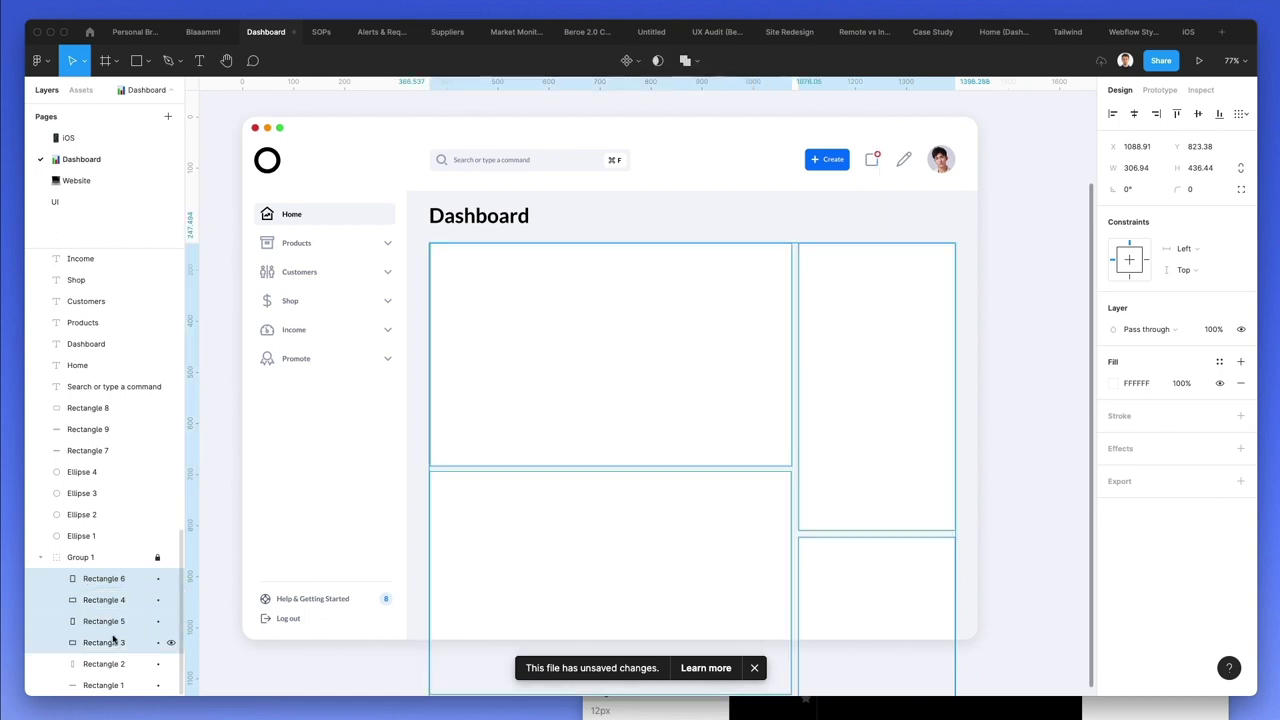
pyautogui.write('6')
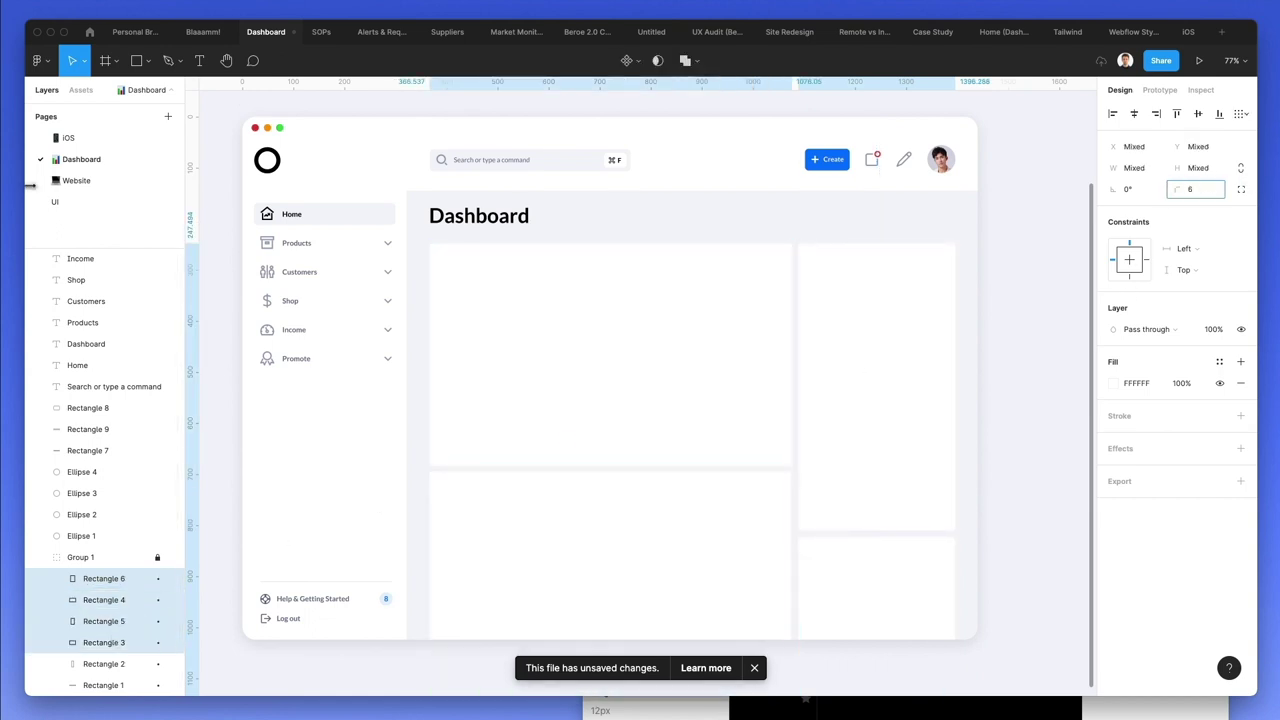
pyautogui.press('Return')
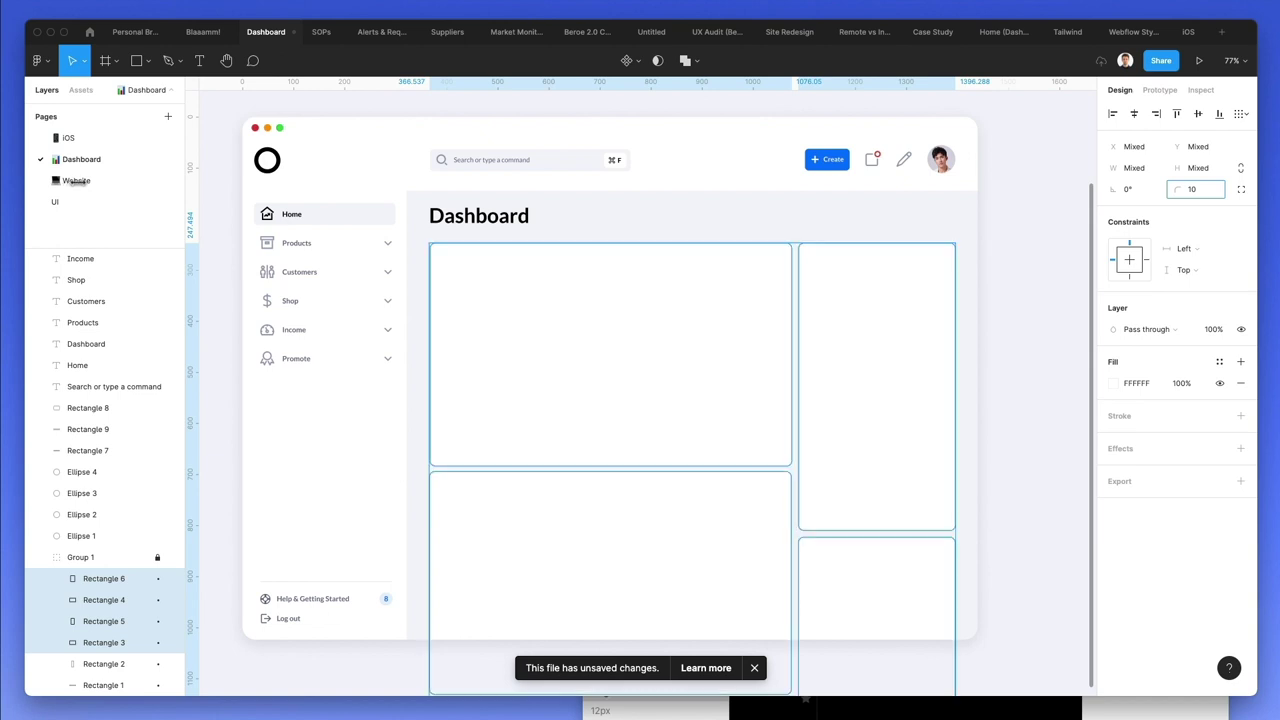
pyautogui.click(1020, 326)
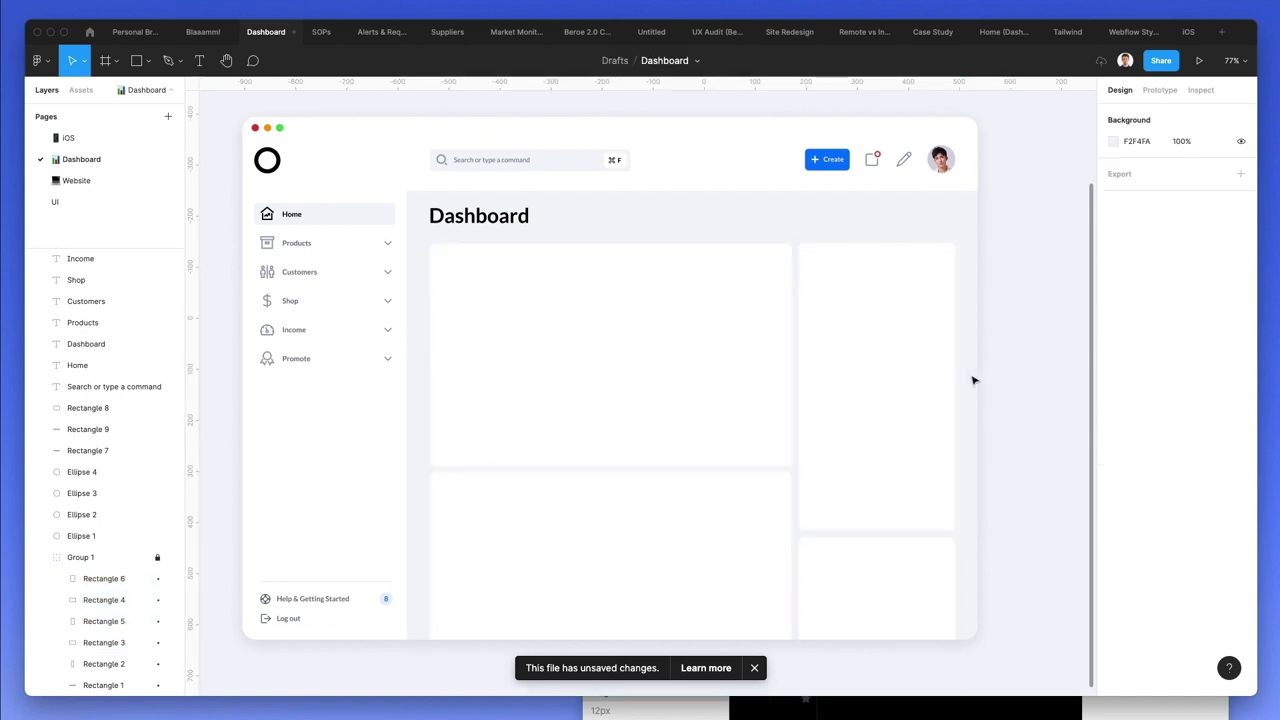
pyautogui.click(44, 559)
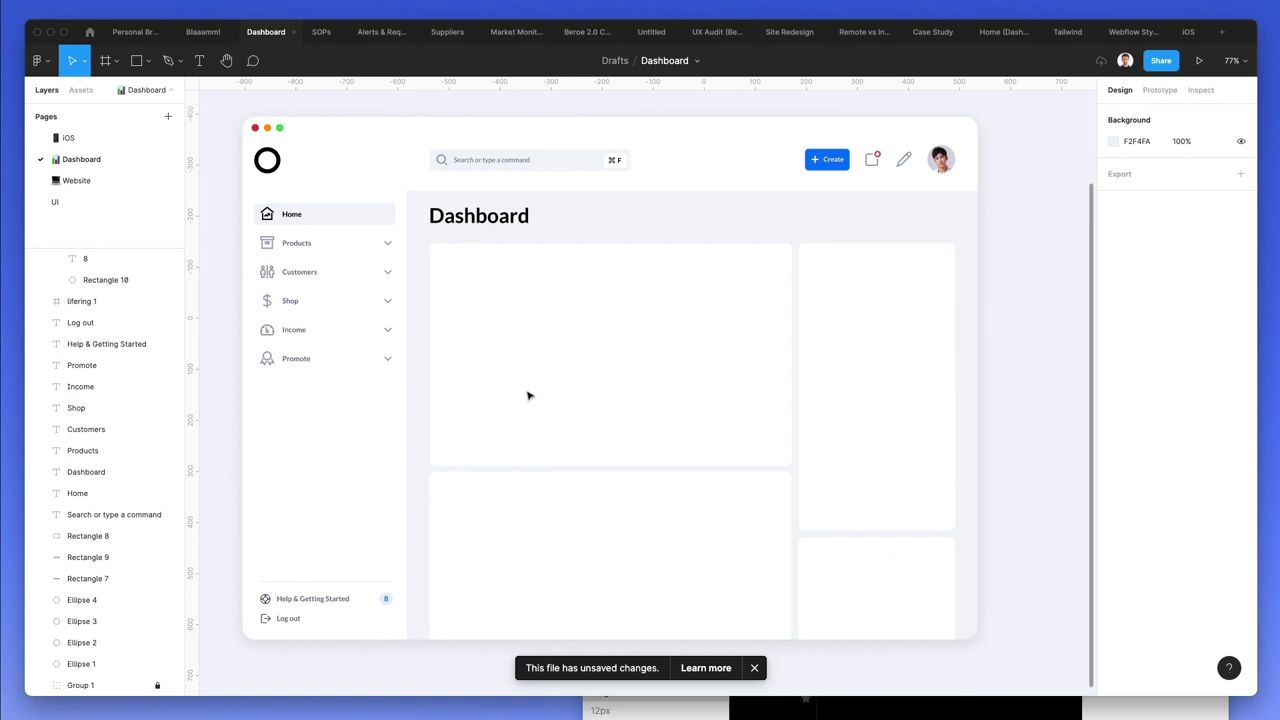
# - Select the Dashboard heading above the first white card
pyautogui.click(500, 217)
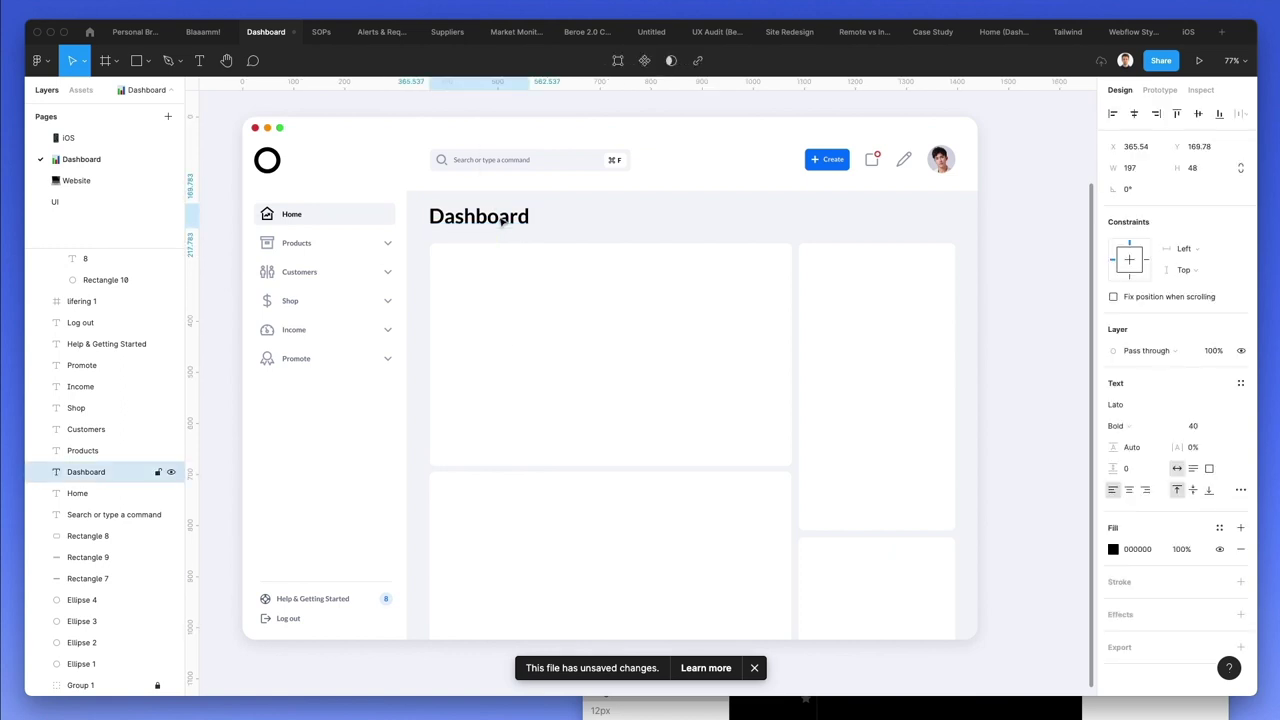
# - Copy the Dashboard heading into the large upper card and change the copy's text to "Overview"
pyautogui.click(646, 205)
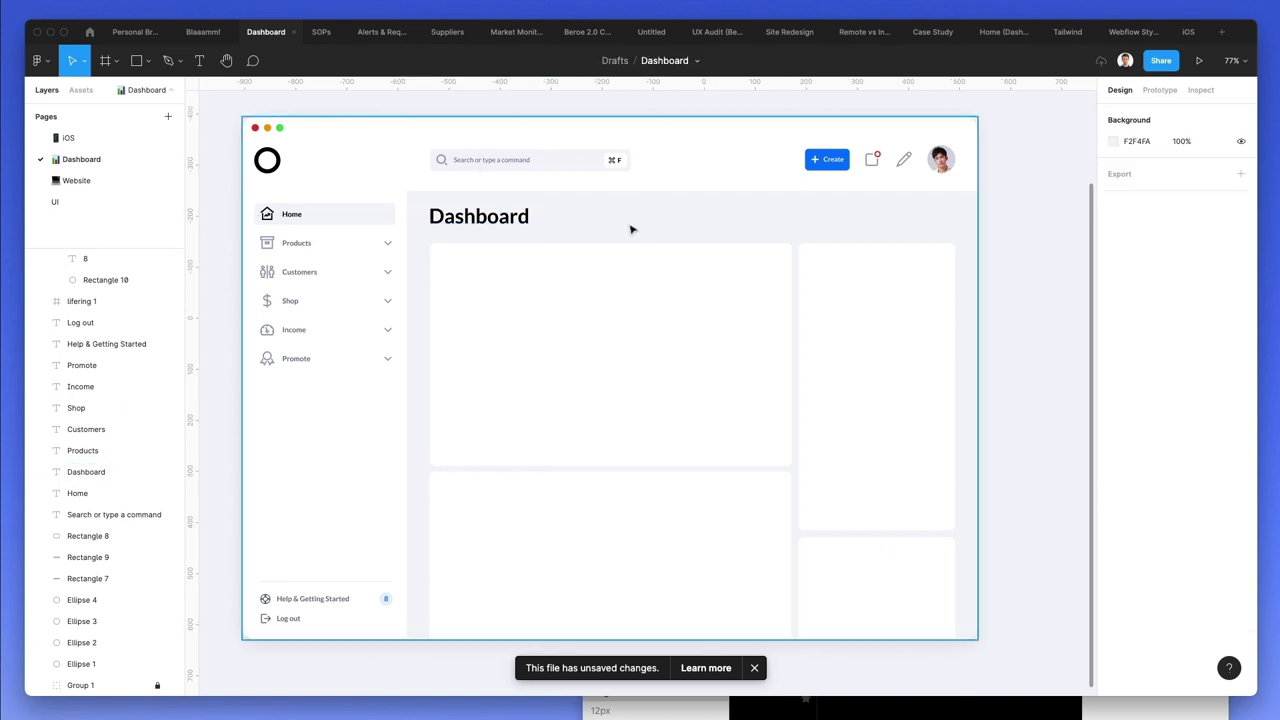
pyautogui.scroll(2, 632, 230)
pyautogui.moveTo(432, 224); pyautogui.dragTo(440, 292)
pyautogui.doubleClick(445, 290)
pyautogui.write('Overview')
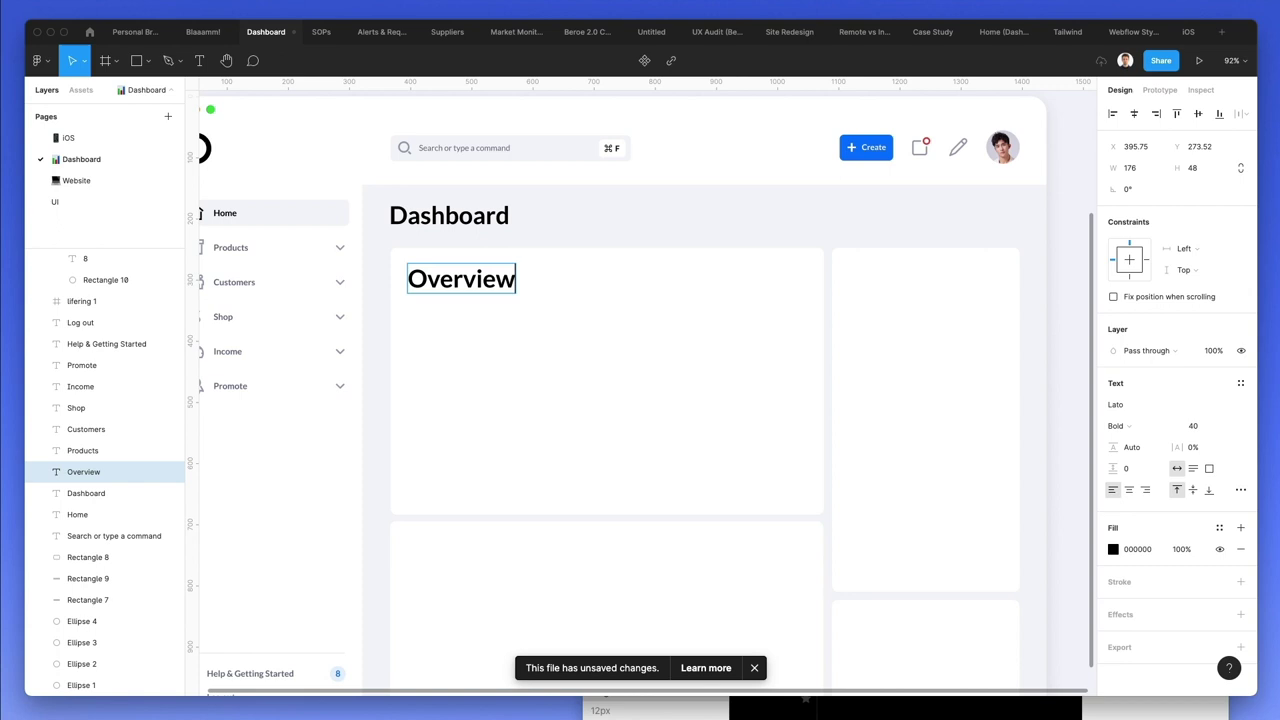
pyautogui.press('Escape')
# - Reduce the Overview heading's font size to 25
pyautogui.click(1205, 426)
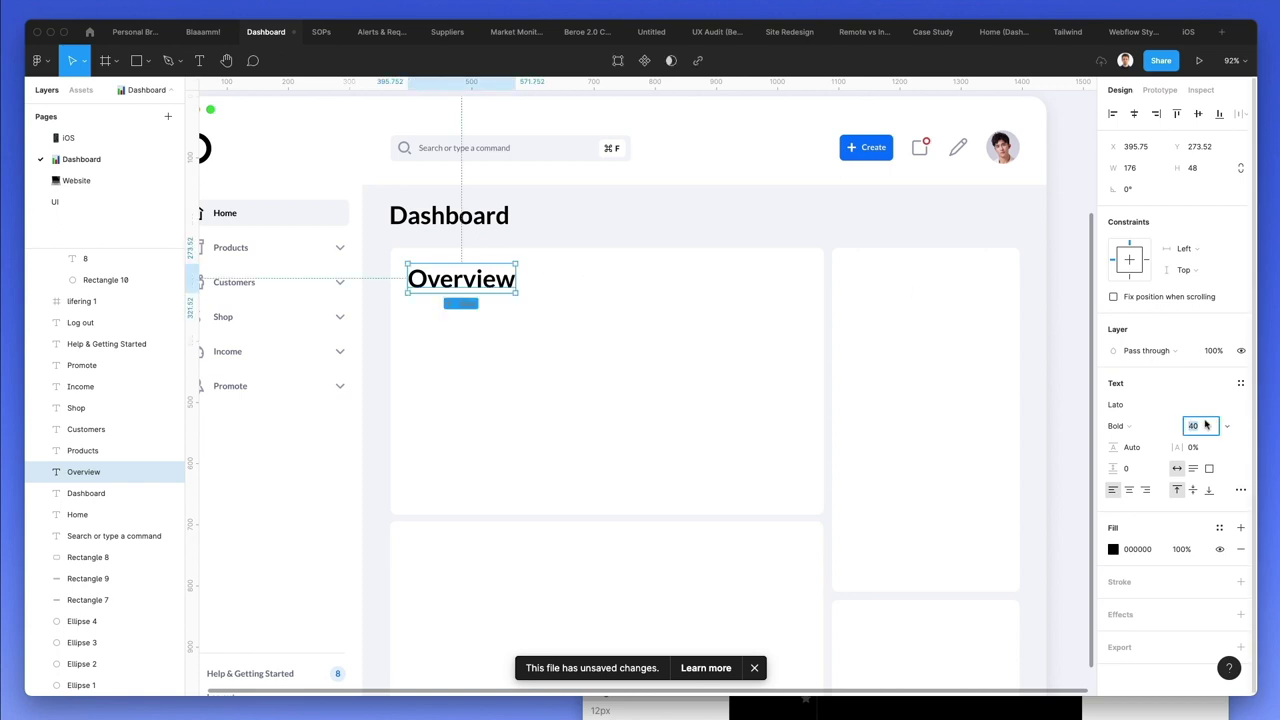
pyautogui.write('30')
pyautogui.press('Return')
pyautogui.press('Down')
pyautogui.press('Down')
pyautogui.press('Down')
pyautogui.press('Down')
pyautogui.press('Down')
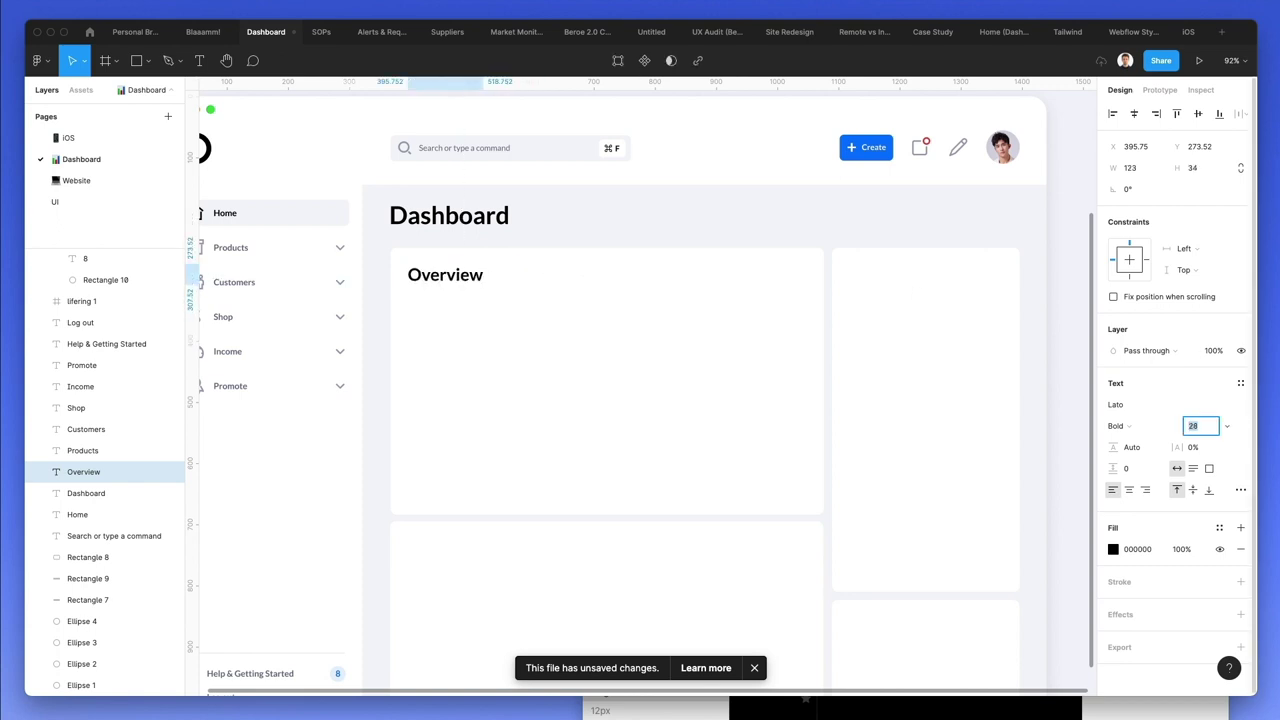
pyautogui.press('Return')
# - Nudge the Overview heading within the card to X 399.75 and Y 272.52
pyautogui.press('Left')
pyautogui.press('Up')
pyautogui.press('Right')
pyautogui.press('Right')
pyautogui.press('Right')
pyautogui.press('Right')
pyautogui.moveTo(444, 273); pyautogui.dragTo(444, 273)
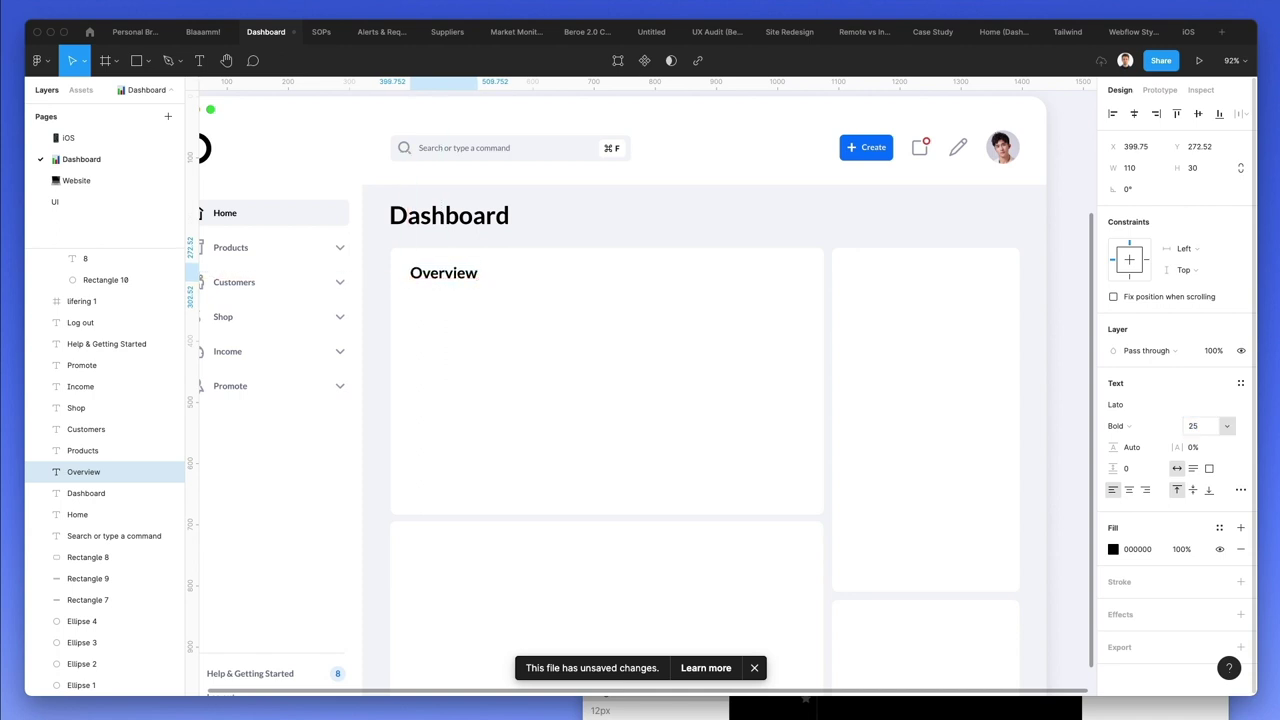
pyautogui.click(581, 343)
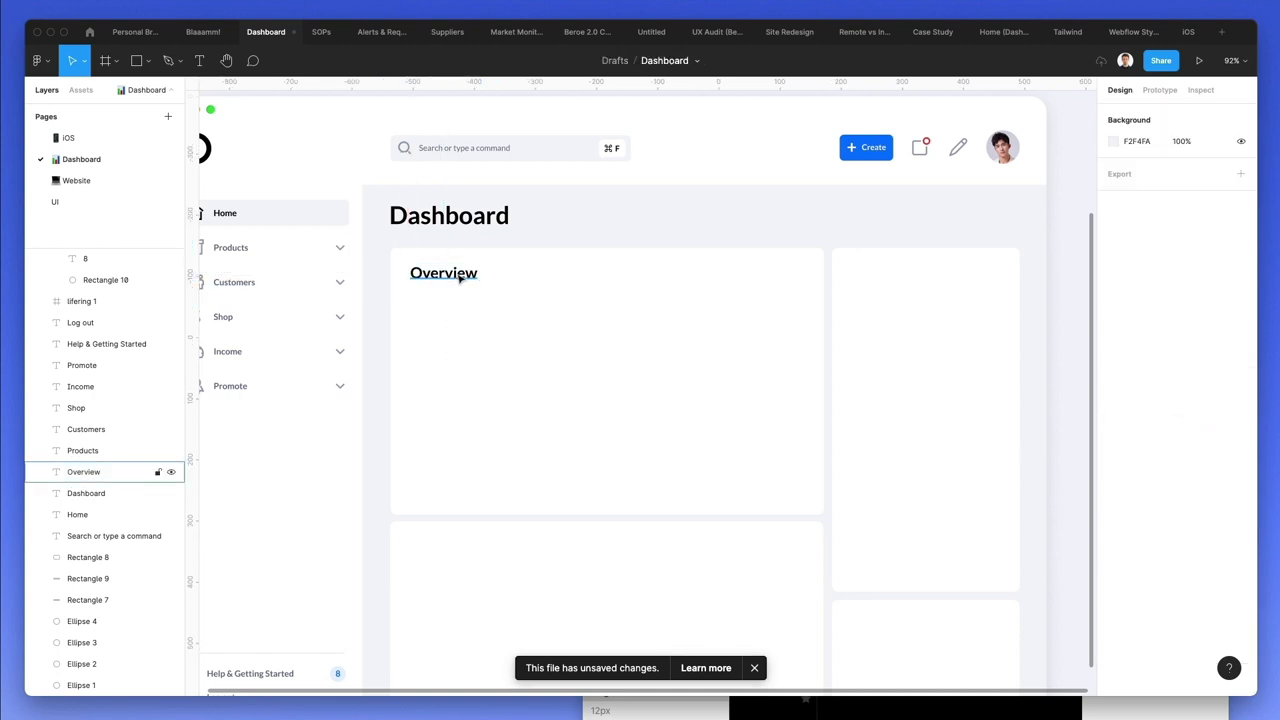
# - Set the Overview heading's font size to 21 and position it at Y 273.52
pyautogui.click(463, 279)
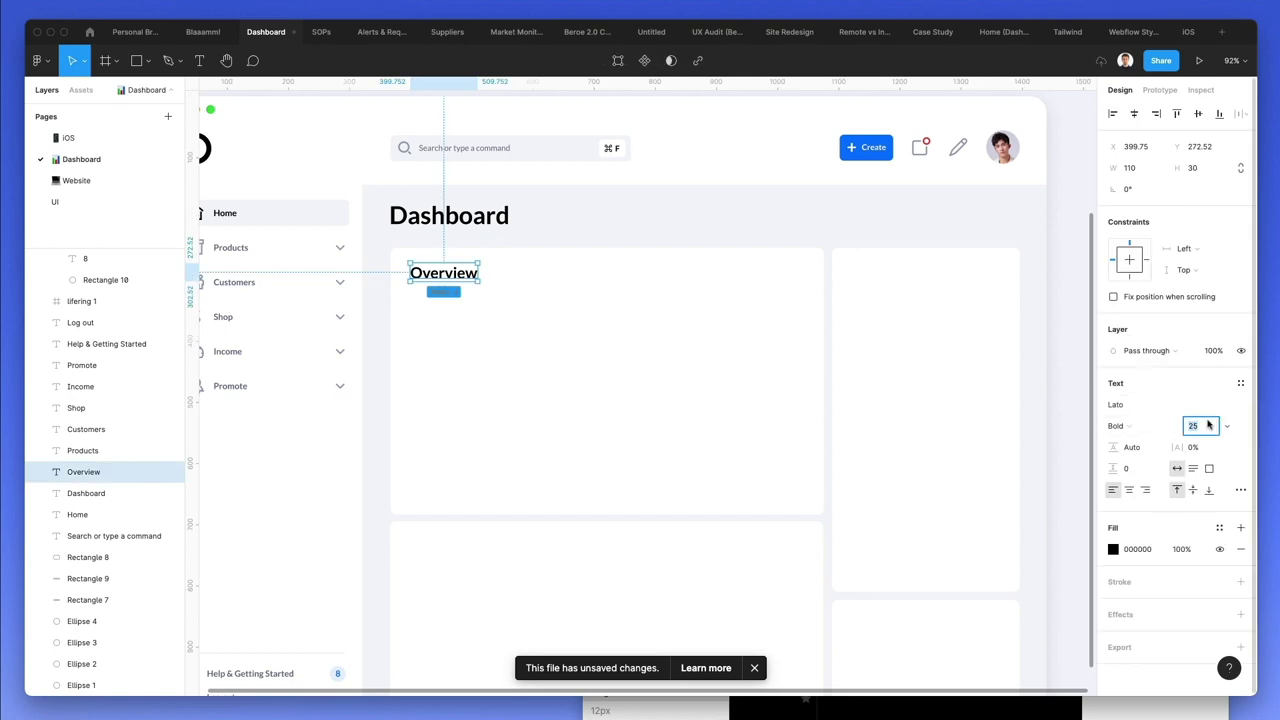
pyautogui.write('21')
pyautogui.press('Return')
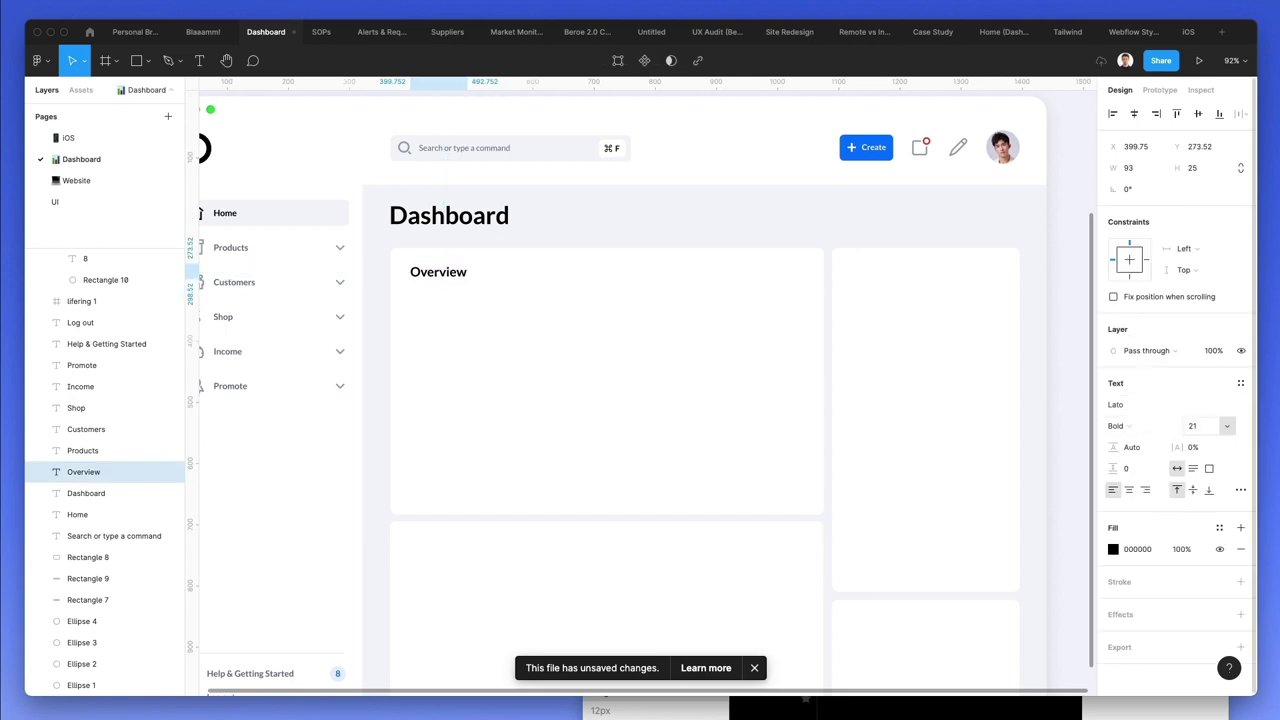
pyautogui.click(594, 309)
# - Copy the search field's background and placeholder text beside the Overview heading and change the text to "All time"
pyautogui.scroll(3, 437, 240)
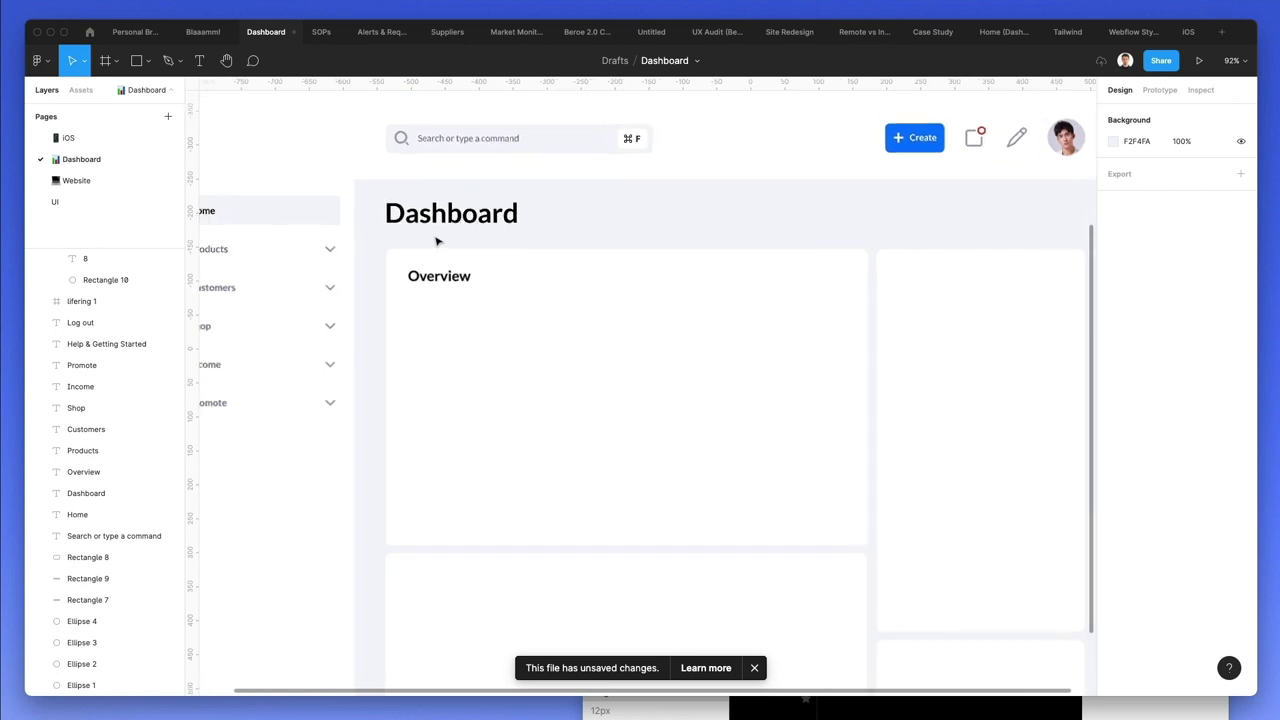
pyautogui.click(506, 134)
pyautogui.keyDown('shift'); pyautogui.click(572, 134); pyautogui.keyUp('shift')
pyautogui.keyDown('alt'); pyautogui.moveTo(570, 134); pyautogui.dragTo(670, 287); pyautogui.keyUp('alt')
pyautogui.click(634, 240)
pyautogui.doubleClick(588, 282)
pyautogui.write('AI')
pyautogui.press('Escape')
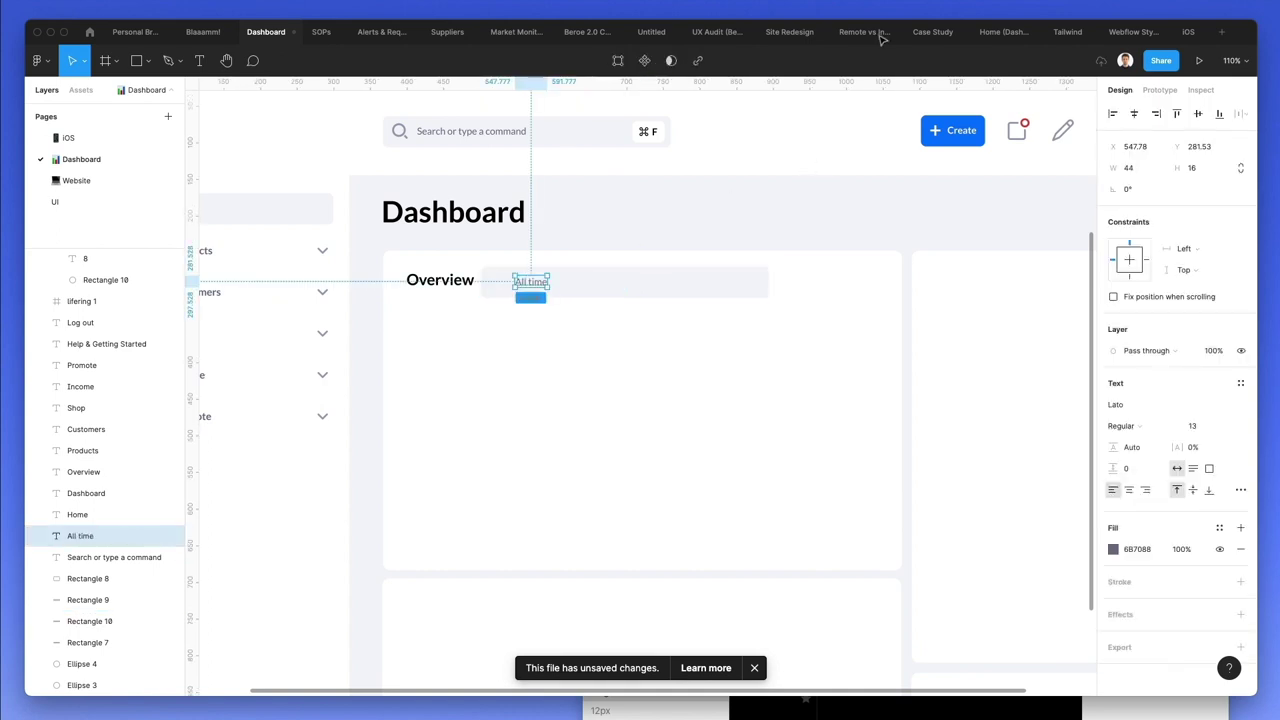
# - Shift the "All time" field away from the heading and shorten its background, leaving a small space after the text
pyautogui.click(661, 421)
pyautogui.scroll(5, 547, 268)
pyautogui.moveTo(525, 295); pyautogui.dragTo(703, 295)
pyautogui.keyDown('shift'); pyautogui.click(566, 295); pyautogui.keyUp('shift')
pyautogui.hscroll(3, 703, 295)
pyautogui.hotkey('shift', 'Right')
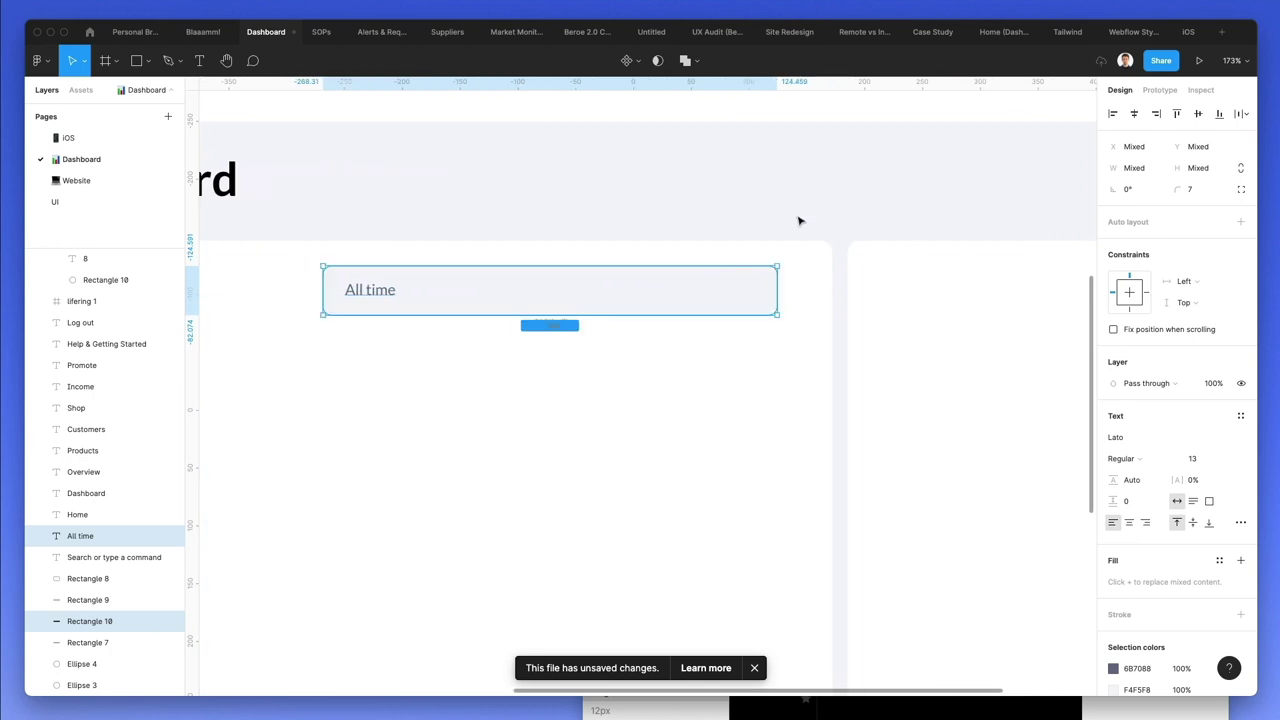
pyautogui.click(777, 289)
pyautogui.moveTo(777, 289); pyautogui.dragTo(447, 312)
pyautogui.press('Escape')
pyautogui.hscroll(-10, 517, 263)
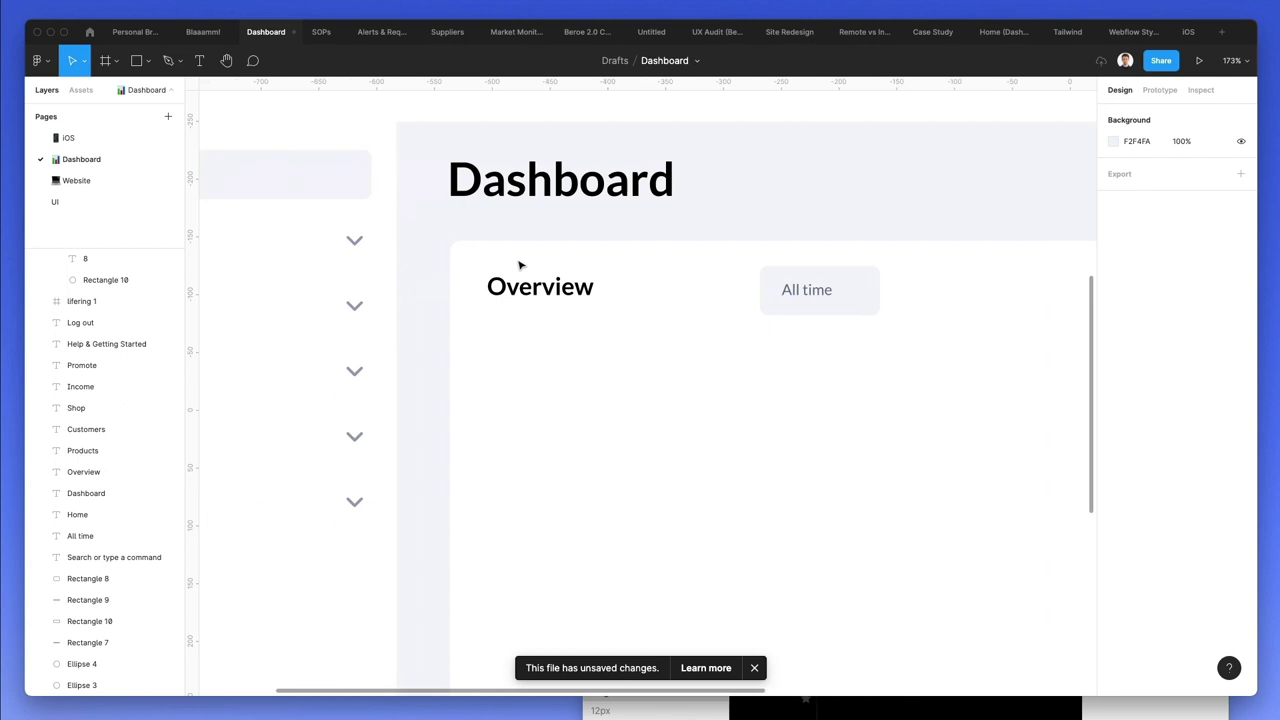
# - Copy a sidebar chevron into the "All time" field, just after the text
pyautogui.moveTo(697, 247); pyautogui.dragTo(855, 297)
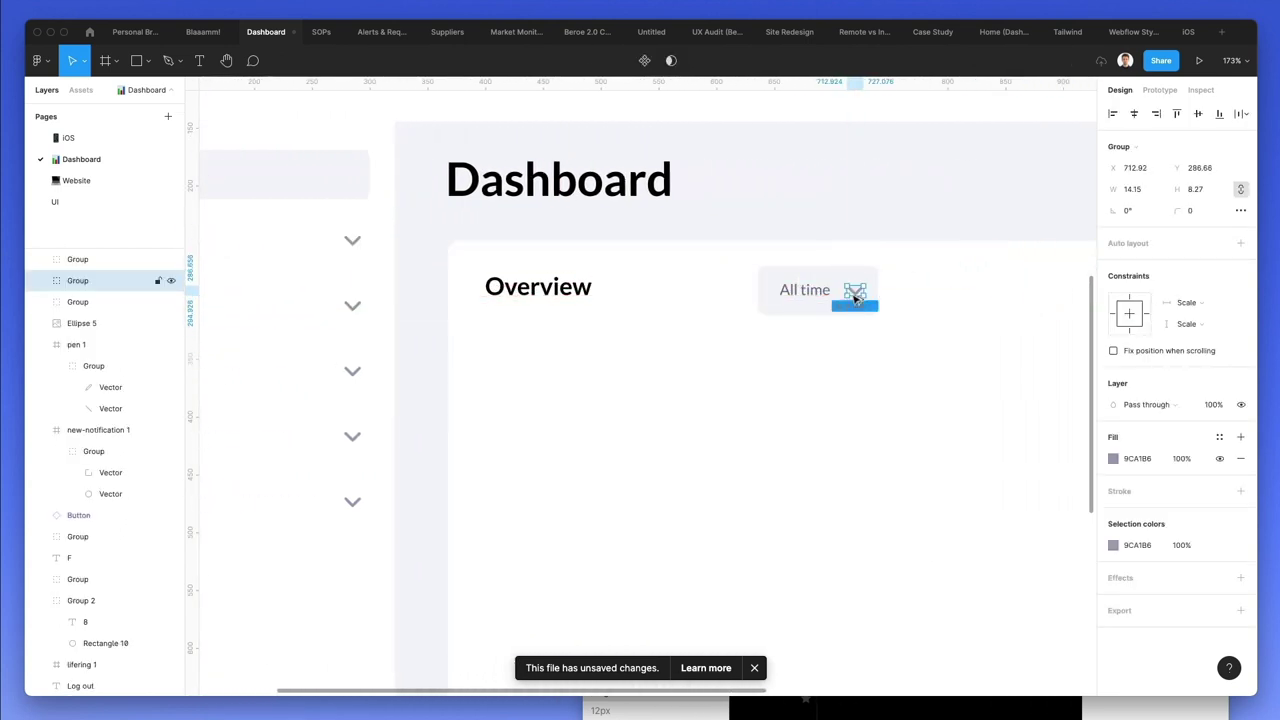
pyautogui.press('Escape')
pyautogui.click(862, 295)
# - Widen the "All time" field's background slightly and move its text a little further from the chevron
pyautogui.click(874, 286)
pyautogui.moveTo(878, 285); pyautogui.dragTo(883, 287)
pyautogui.click(864, 293)
pyautogui.click(811, 293)
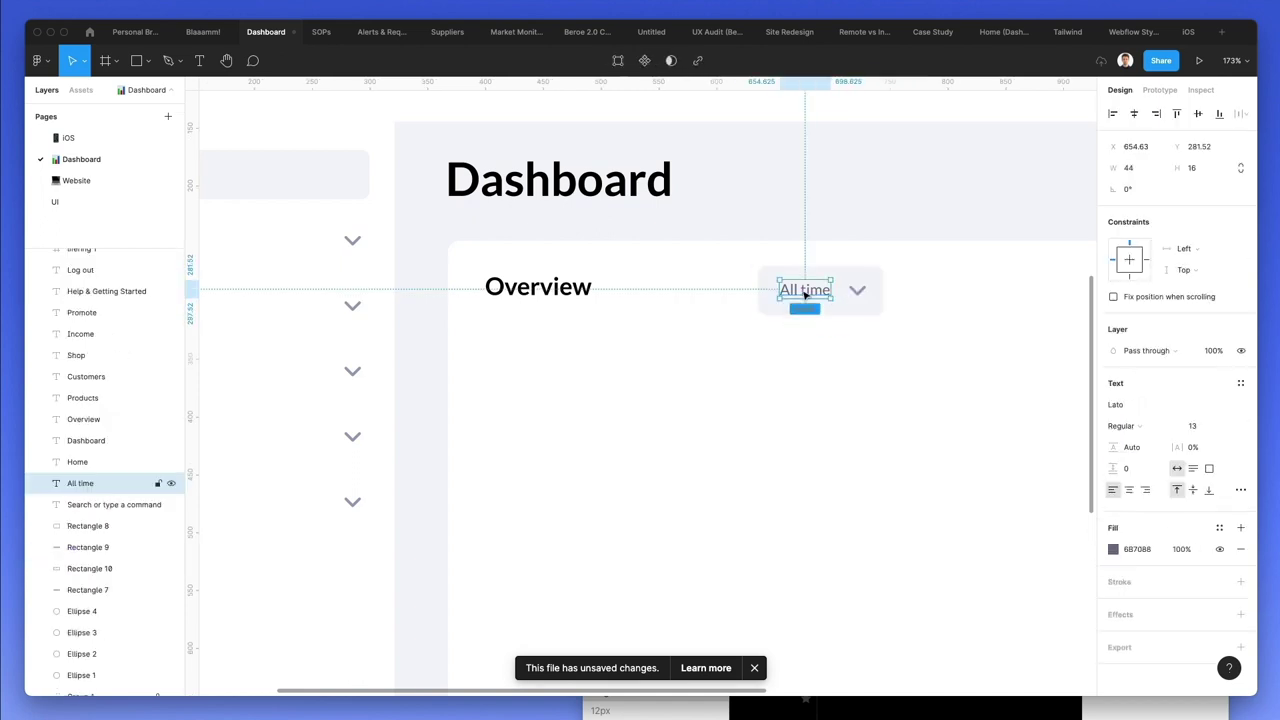
pyautogui.click(875, 278)
# - Scale down the chevron in the "All time" field slightly with the Scale tool
pyautogui.click(860, 289)
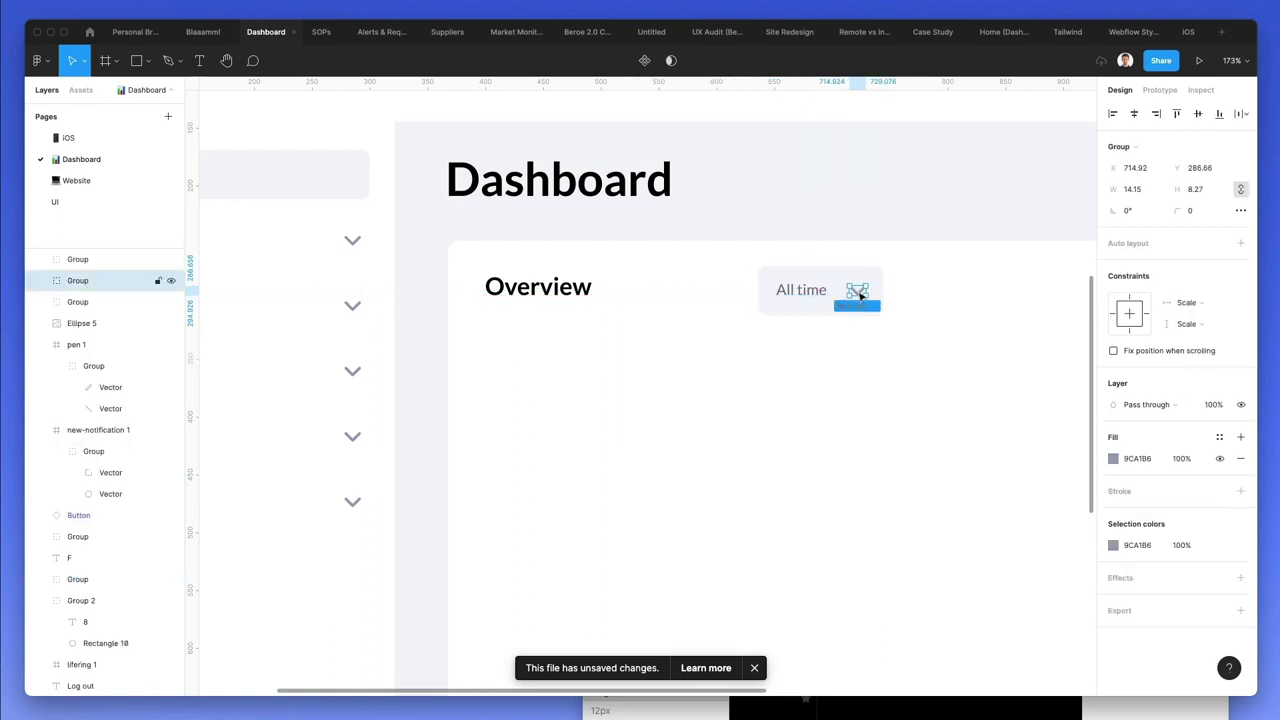
pyautogui.scroll(5, 866, 290)
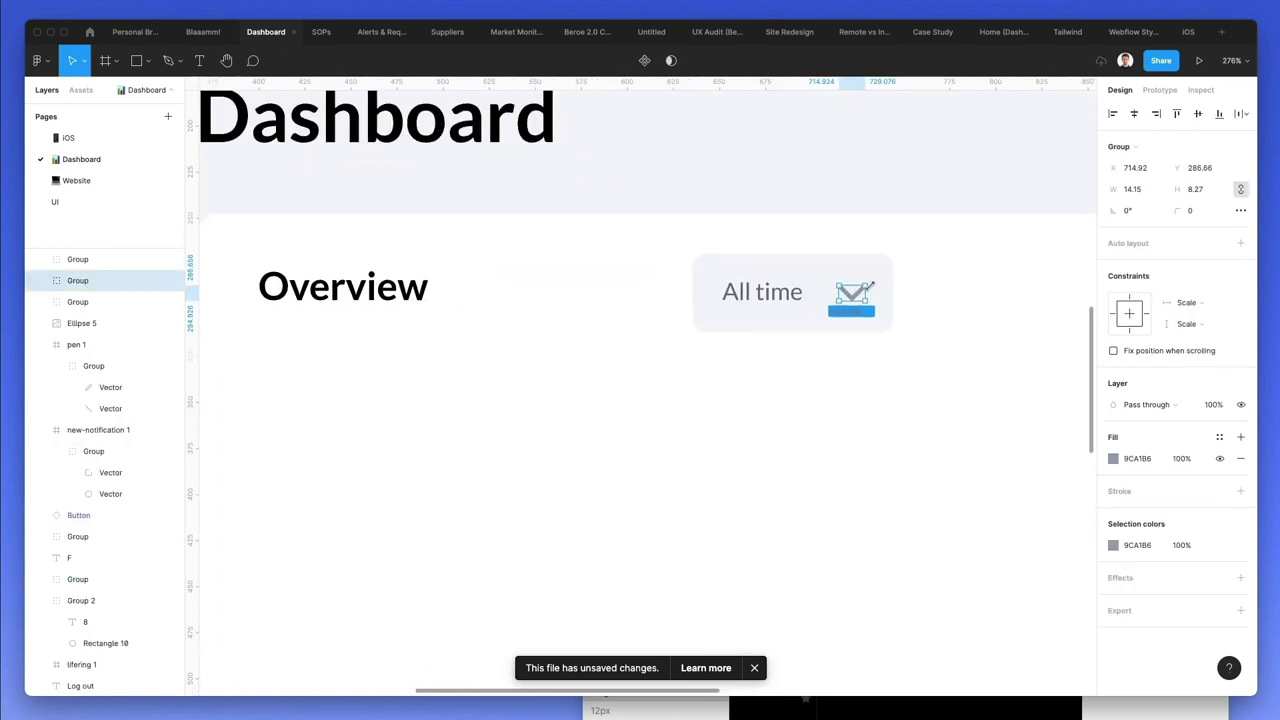
pyautogui.press('k')
pyautogui.moveTo(838, 292); pyautogui.dragTo(844, 292)
pyautogui.click(947, 262)
pyautogui.scroll(-1, 947, 262)
pyautogui.moveTo(947, 262); pyautogui.dragTo(626, 394)
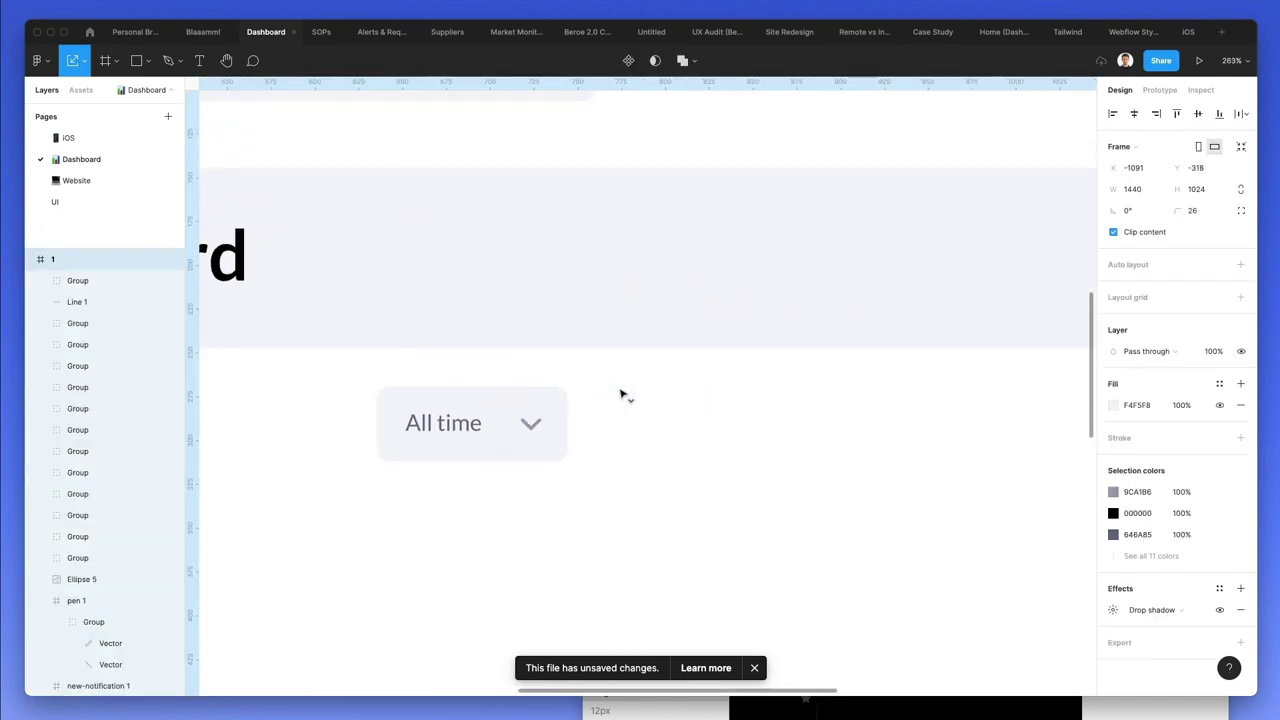
pyautogui.press('super+z')
# - Group the "All time" text, chevron and background, and move the group to the Overview card's upper-right corner at X 935.4
pyautogui.scroll(-1, 677, 368)
pyautogui.moveTo(934, 252); pyautogui.dragTo(670, 363)
pyautogui.scroll(-2, 806, 323)
pyautogui.scroll(-5, 806, 323)
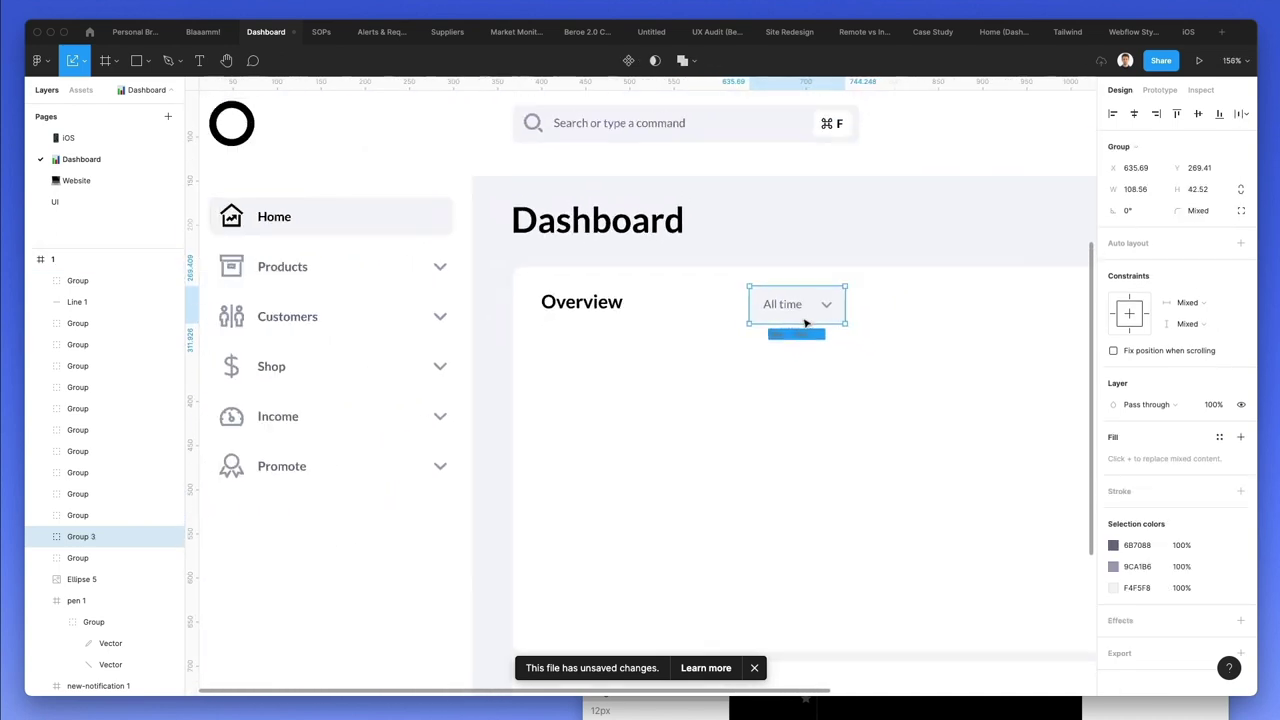
pyautogui.hscroll(3, 780, 320)
pyautogui.moveTo(677, 319); pyautogui.dragTo(905, 318)
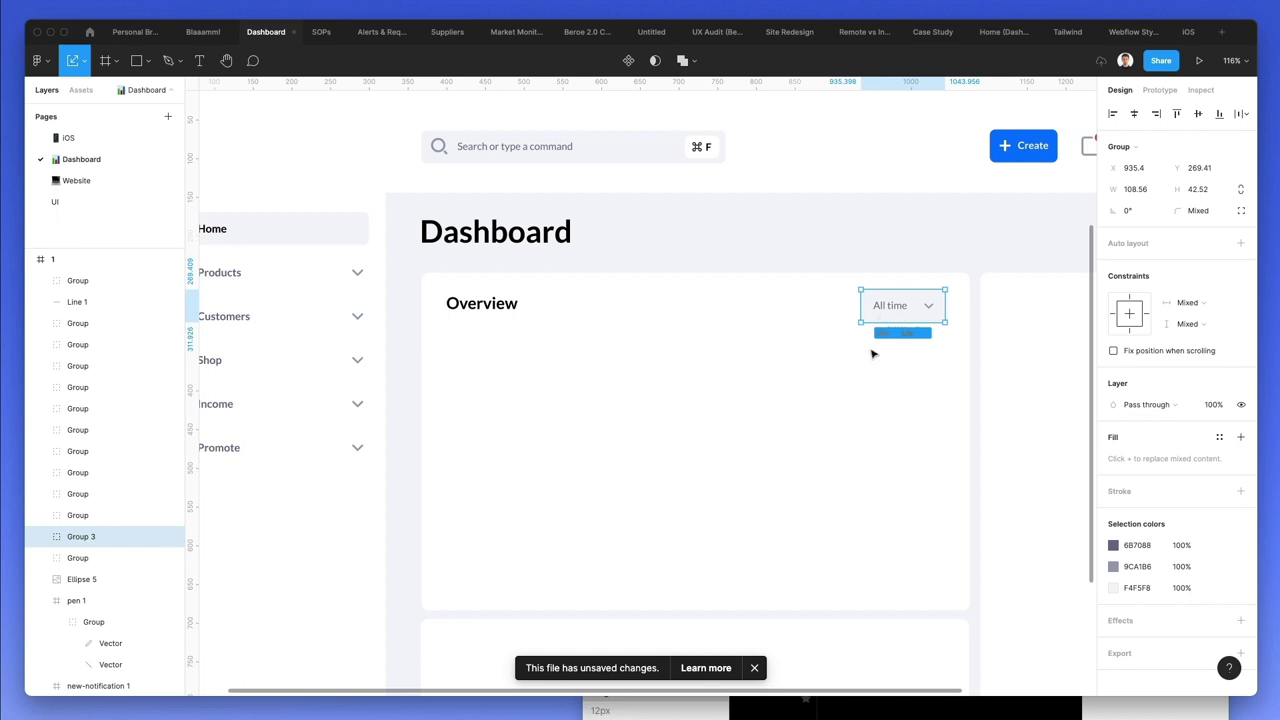
pyautogui.press('Escape')
# - Paste a copy of the dropdown's background below the Overview heading, enlarged to about 645 × 121 with a 19.31 corner radius
pyautogui.scroll(-2, 869, 352)
pyautogui.hscroll(-1, 869, 352)
pyautogui.doubleClick(936, 258)
pyautogui.hotkey('ctrl', 'c')
pyautogui.click(937, 211)
pyautogui.hotkey('ctrl', 'v')
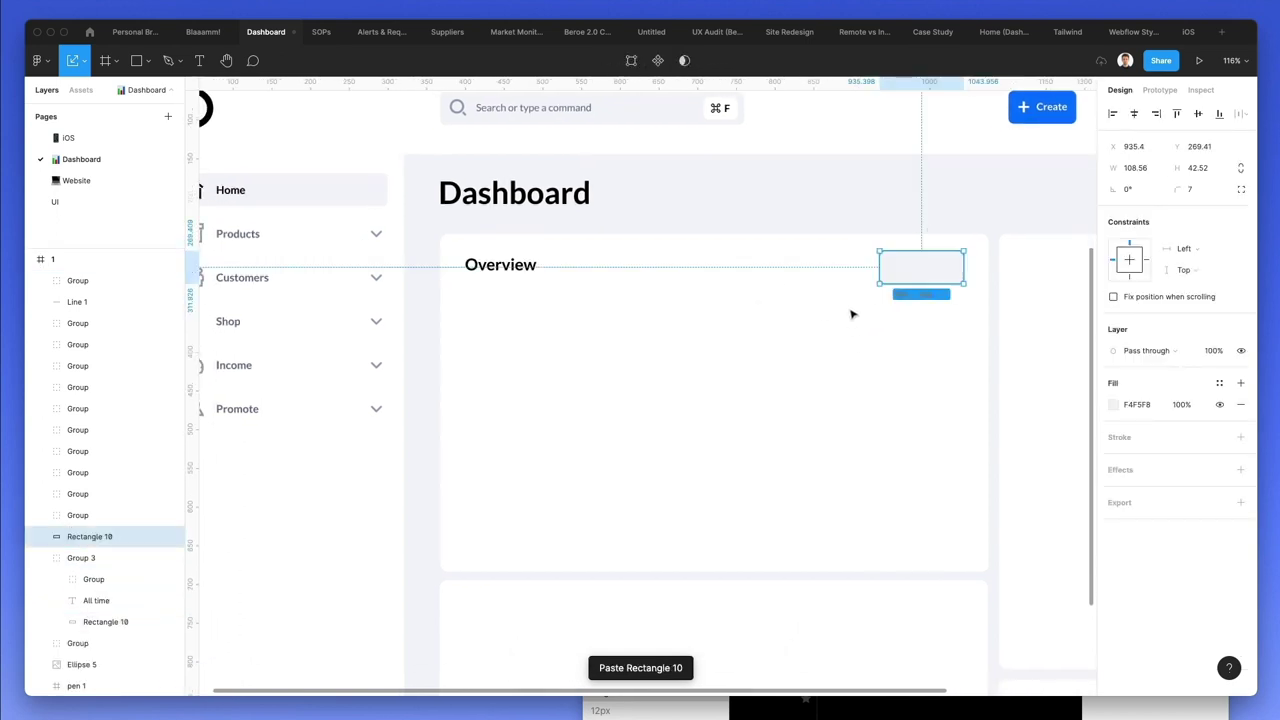
pyautogui.moveTo(917, 274); pyautogui.dragTo(964, 342)
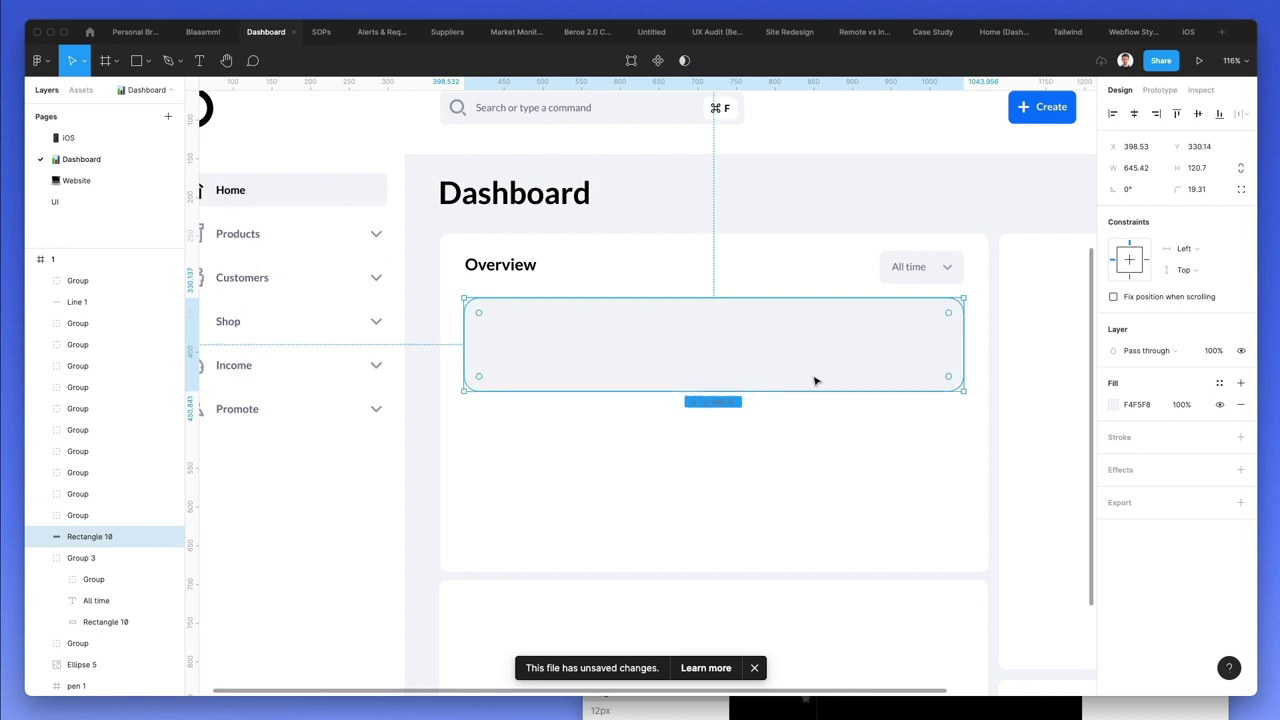
# - Duplicate the wide grey rectangle, fill the copy white, and shrink it to about 301 × 105 inside the original's left half
pyautogui.press('super+v')
pyautogui.moveTo(963, 342); pyautogui.dragTo(886, 343)
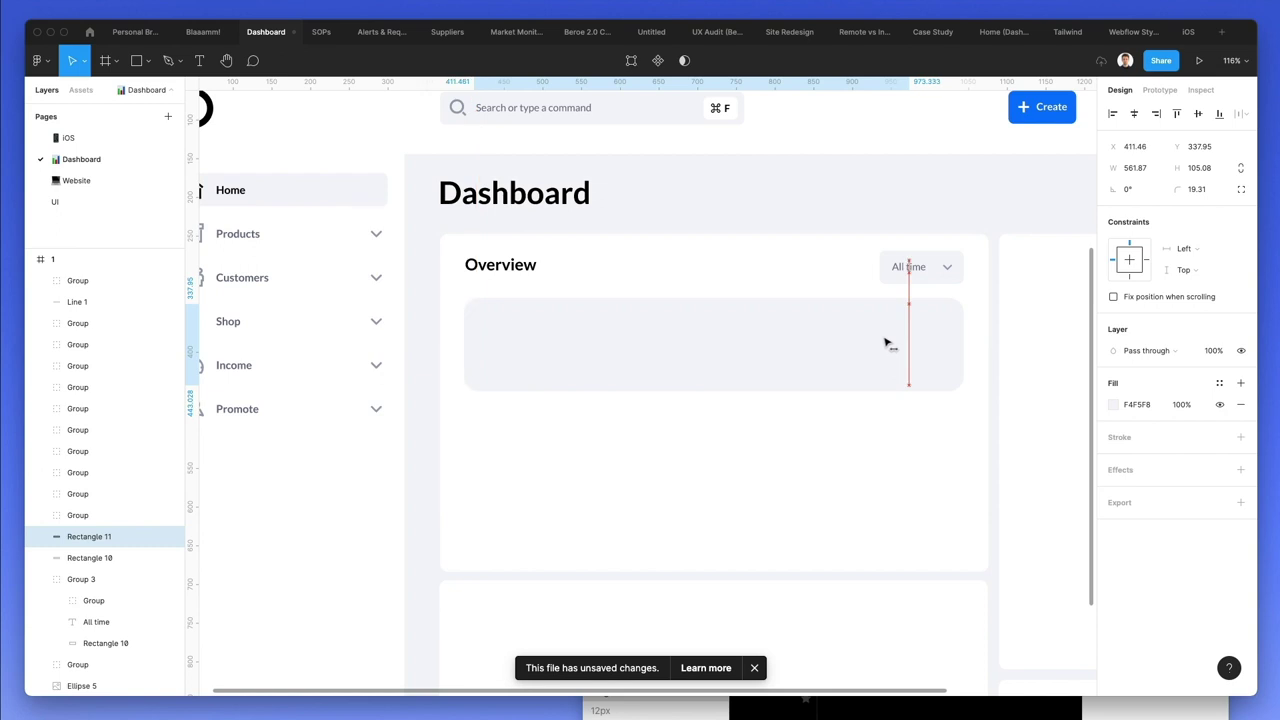
pyautogui.press('i')
pyautogui.click(737, 253)
pyautogui.moveTo(670, 332); pyautogui.dragTo(670, 332)
pyautogui.moveTo(906, 332); pyautogui.dragTo(708, 339)
pyautogui.click(713, 285)
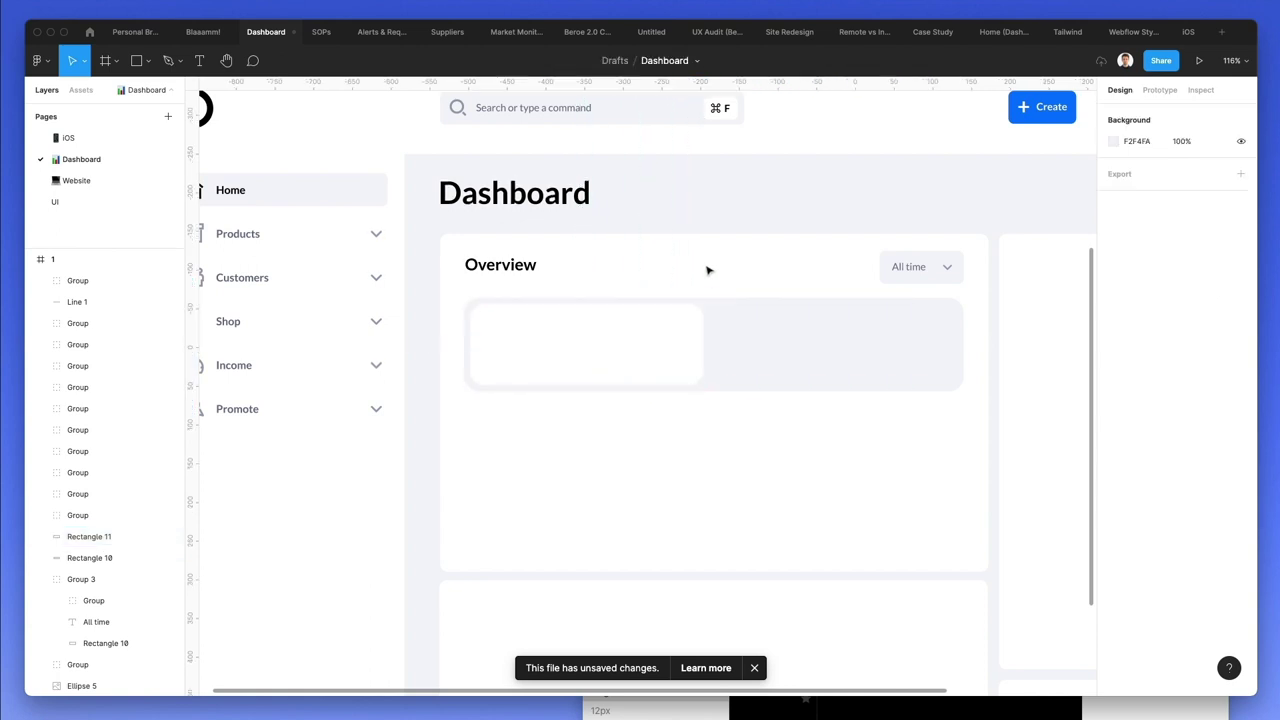
# - Copy the white rectangle to the space below the grey bar, resize it to 100 × 100 and fill it with F4F5F8
pyautogui.keyDown('ctrl'); pyautogui.scroll(-3, 707, 270); pyautogui.keyUp('ctrl')
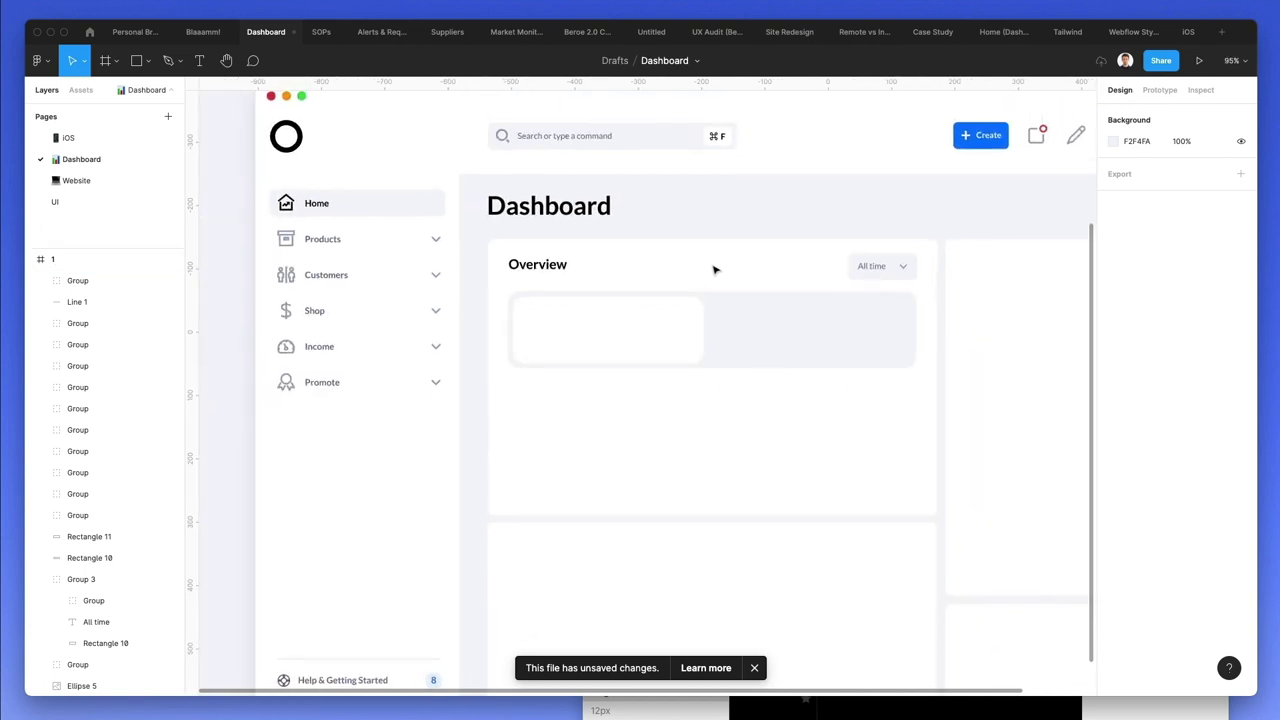
pyautogui.hscroll(3, 714, 269)
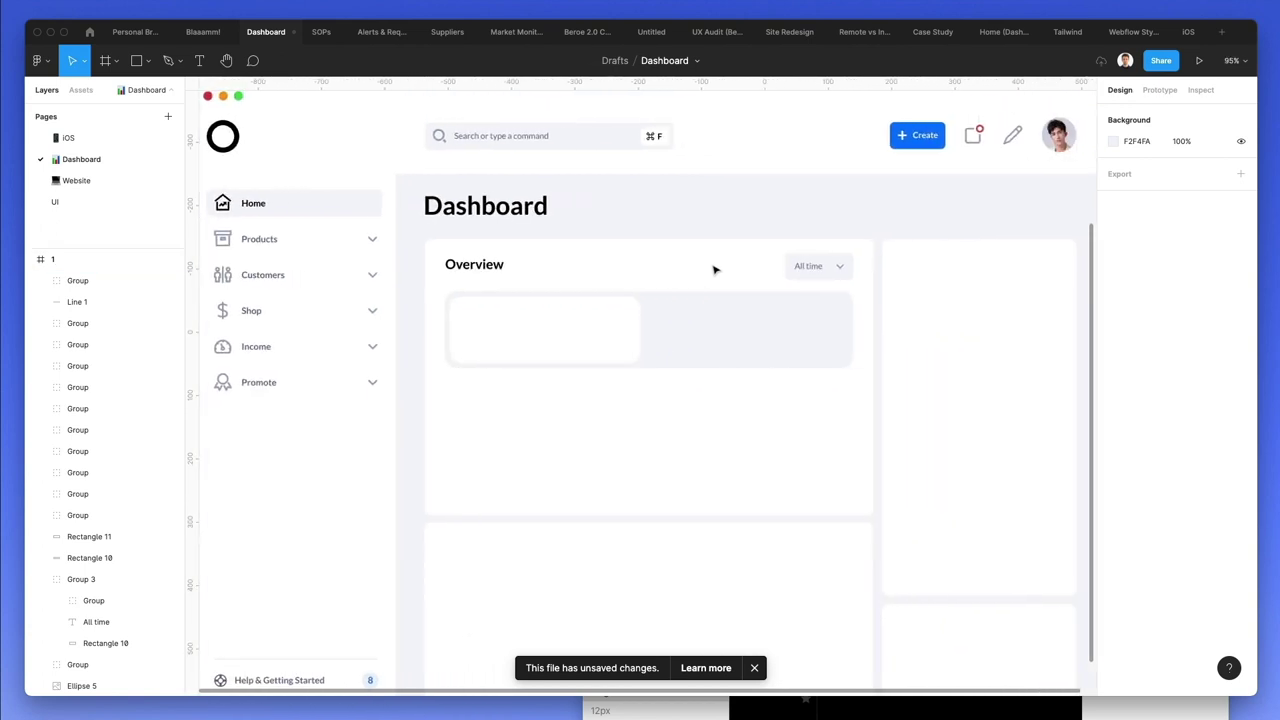
pyautogui.keyDown('ctrl'); pyautogui.scroll(-2, 714, 269); pyautogui.keyUp('ctrl')
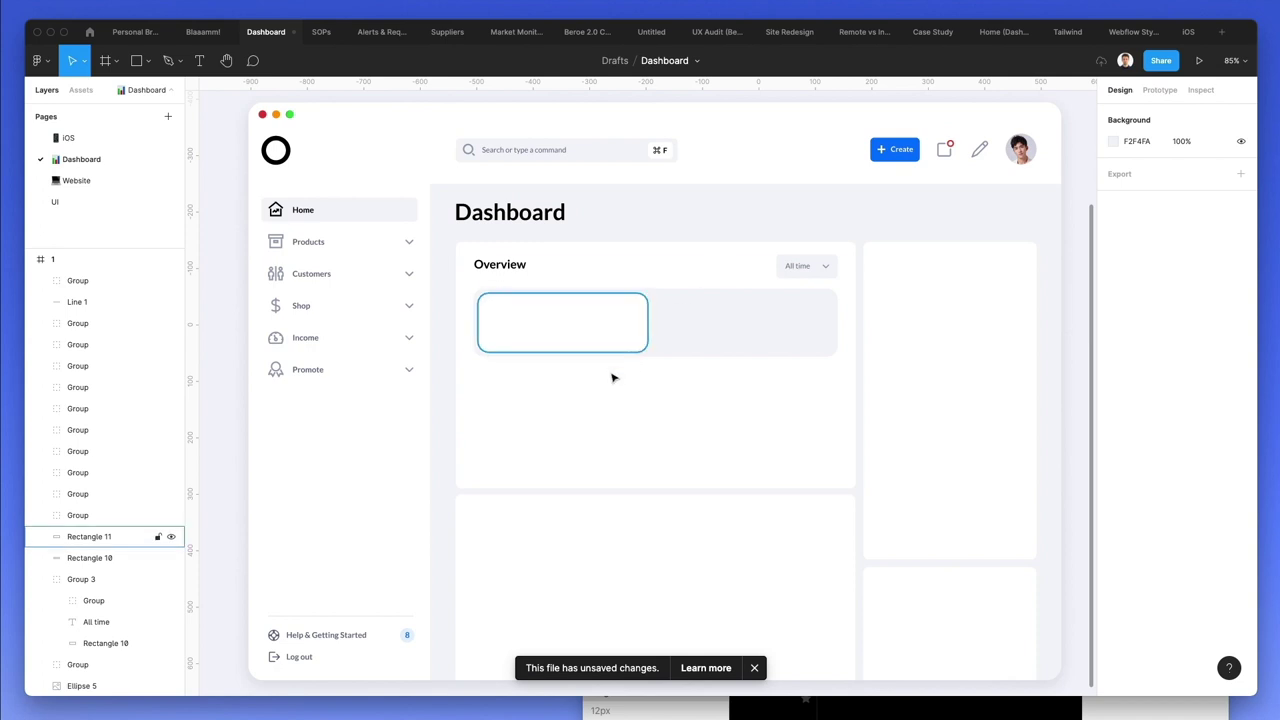
pyautogui.click(571, 331)
pyautogui.moveTo(568, 454); pyautogui.dragTo(569, 437)
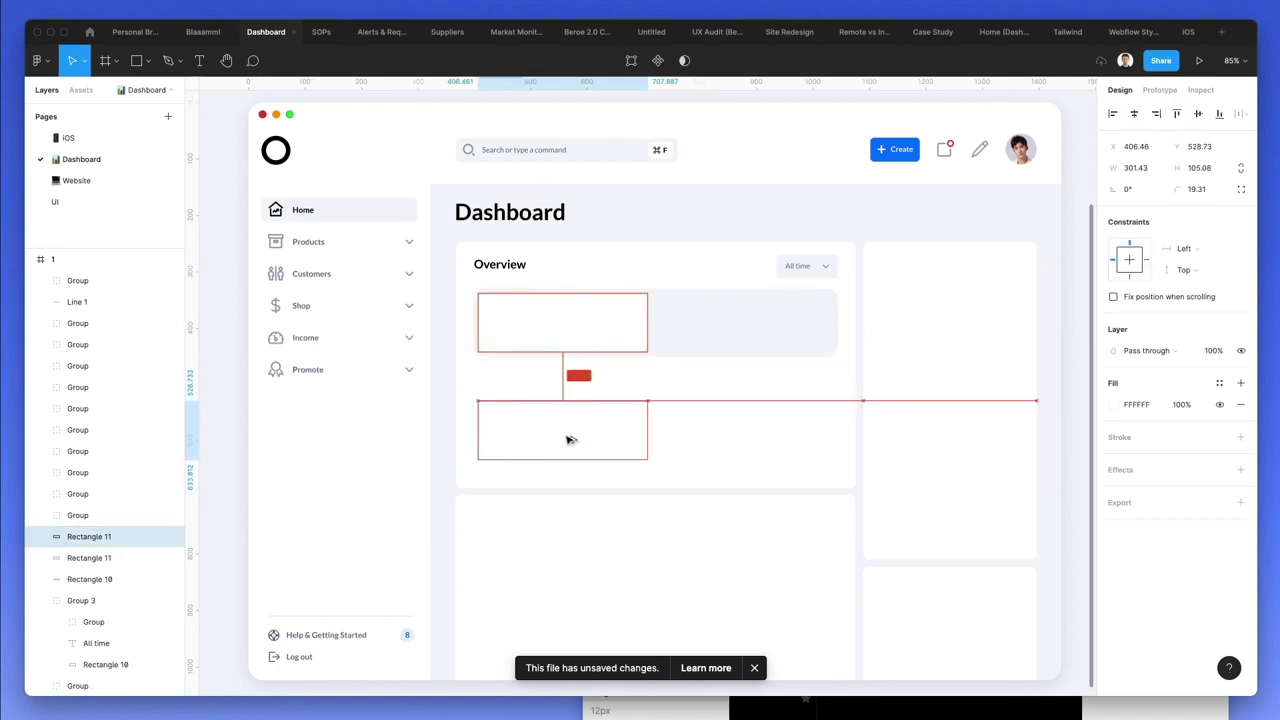
pyautogui.moveTo(650, 402); pyautogui.dragTo(528, 409)
pyautogui.click(1130, 172)
pyautogui.write('100')
pyautogui.press('Tab')
pyautogui.write('100')
pyautogui.press('Return')
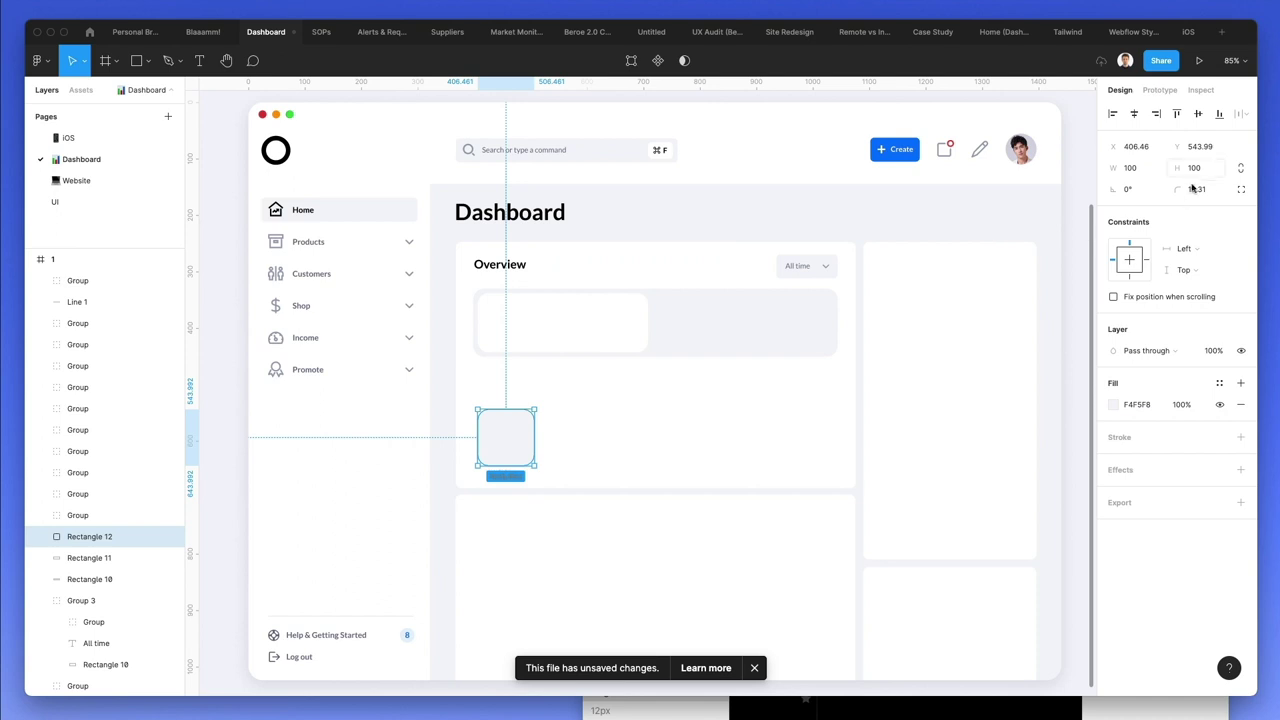
# - Round the grey square into a circle with a corner radius of 75 and shrink it to 85.8 × 85.8
pyautogui.click(1192, 188)
pyautogui.write('75')
pyautogui.press('Return')
pyautogui.moveTo(486, 458); pyautogui.dragTo(523, 407)
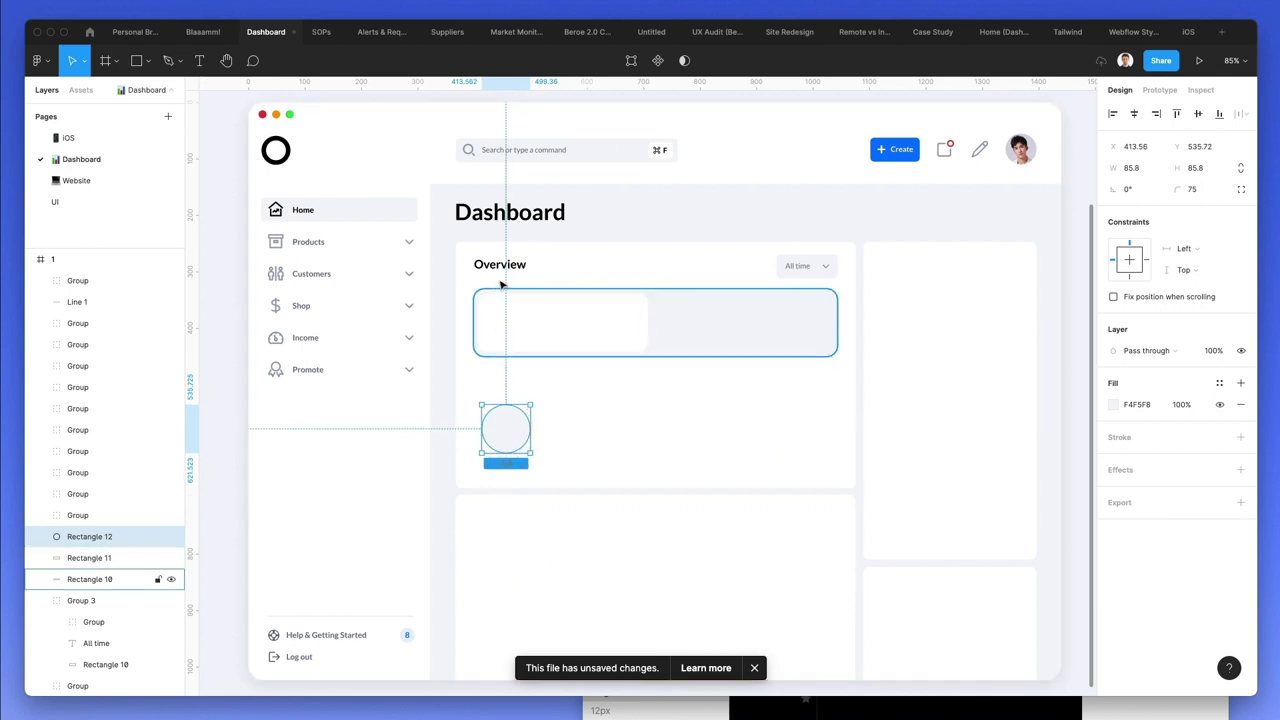
# - Copy the Overview heading beneath the grey circle and apply the sidebar Home label's text style to it
pyautogui.moveTo(499, 264); pyautogui.dragTo(505, 472)
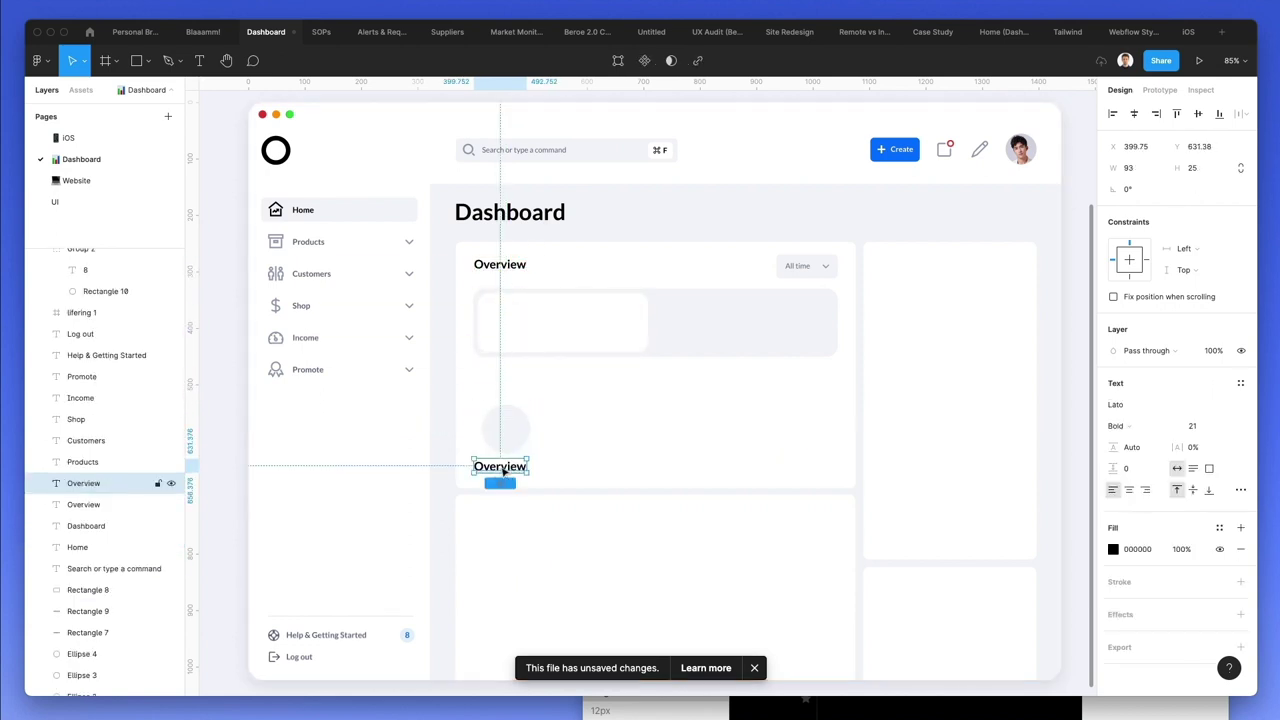
pyautogui.click(312, 246)
pyautogui.click(308, 216)
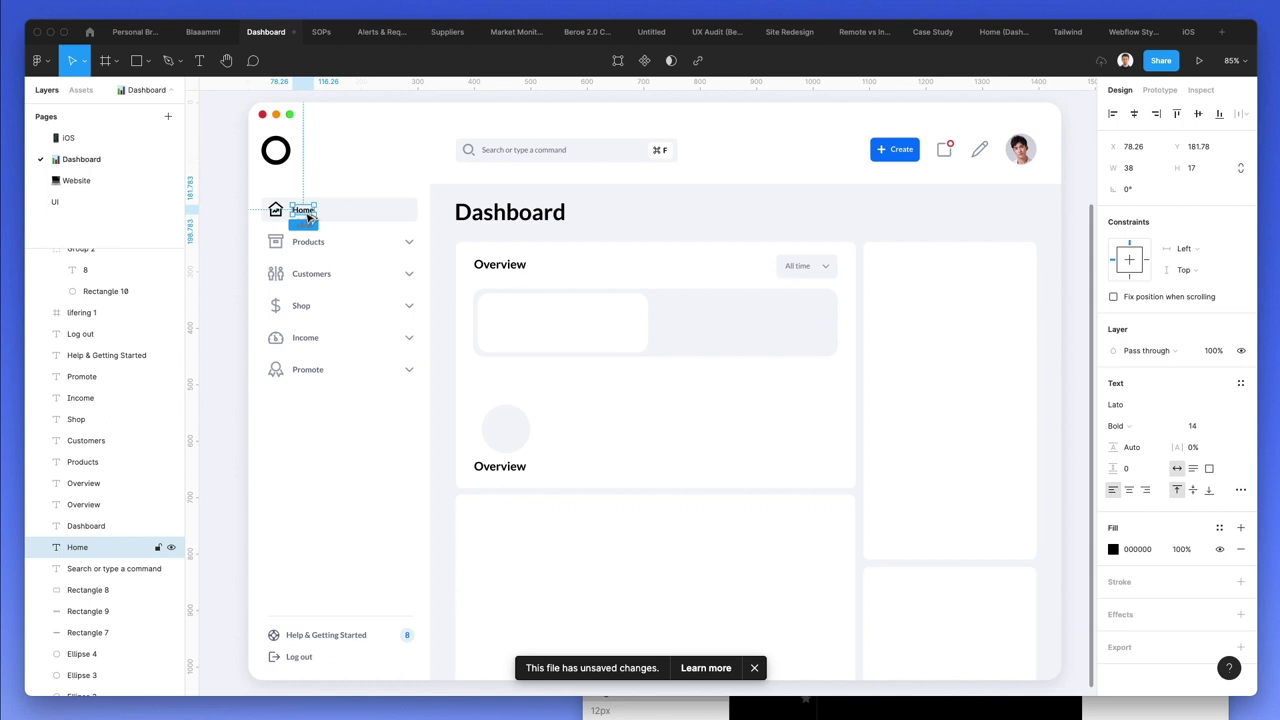
pyautogui.click(501, 470)
pyautogui.hotkey('ctrl', 'alt', 'v')
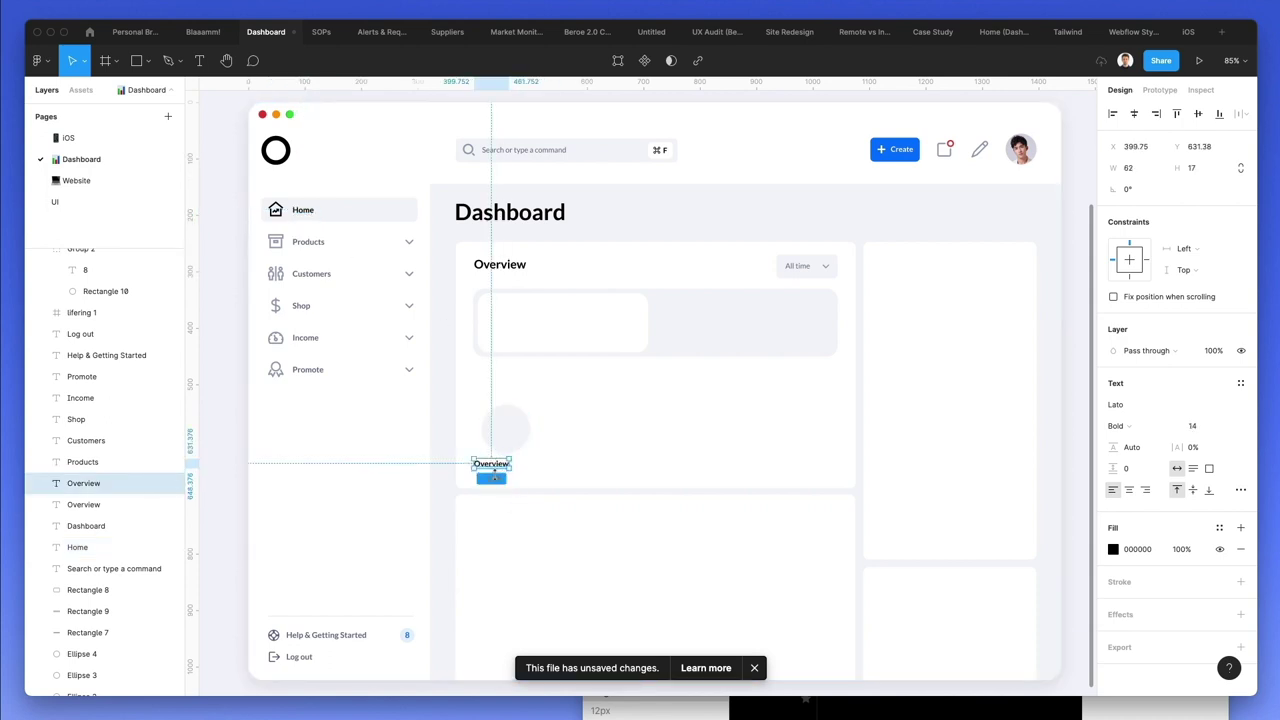
# - Center the small Overview label beneath the grey circle and raise the circle slightly
pyautogui.moveTo(501, 468); pyautogui.dragTo(515, 468)
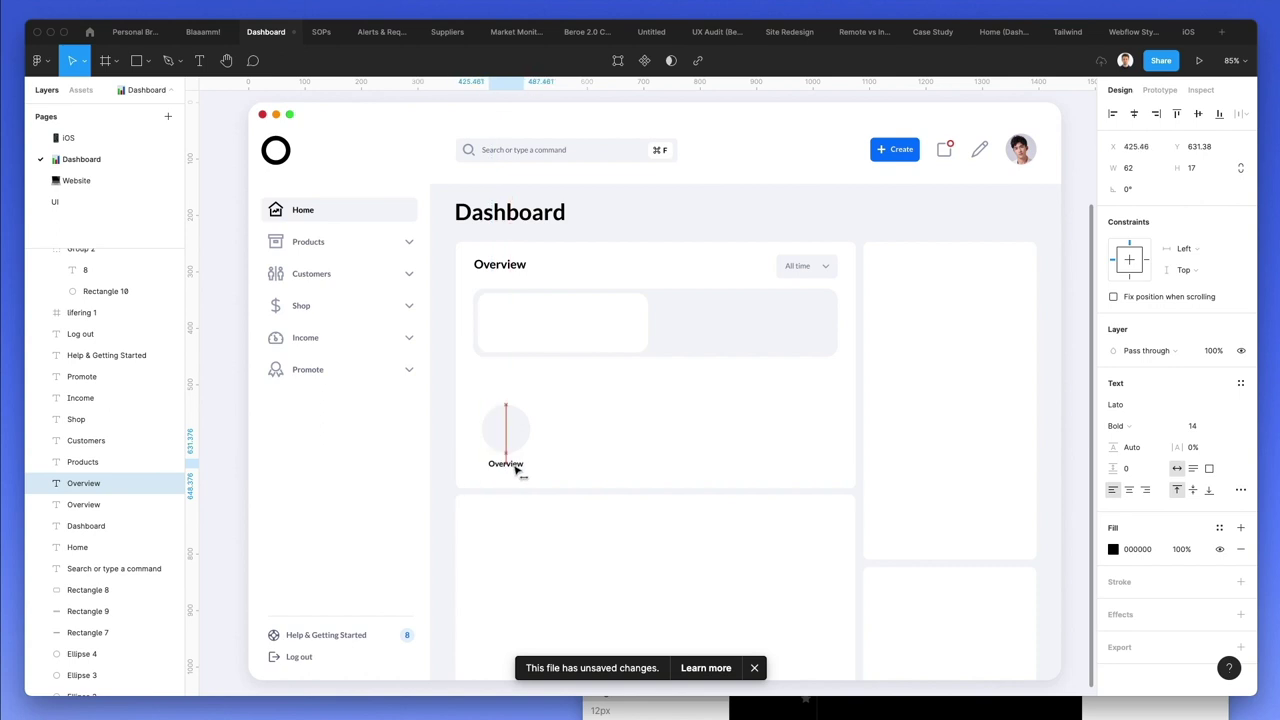
pyautogui.click(516, 436)
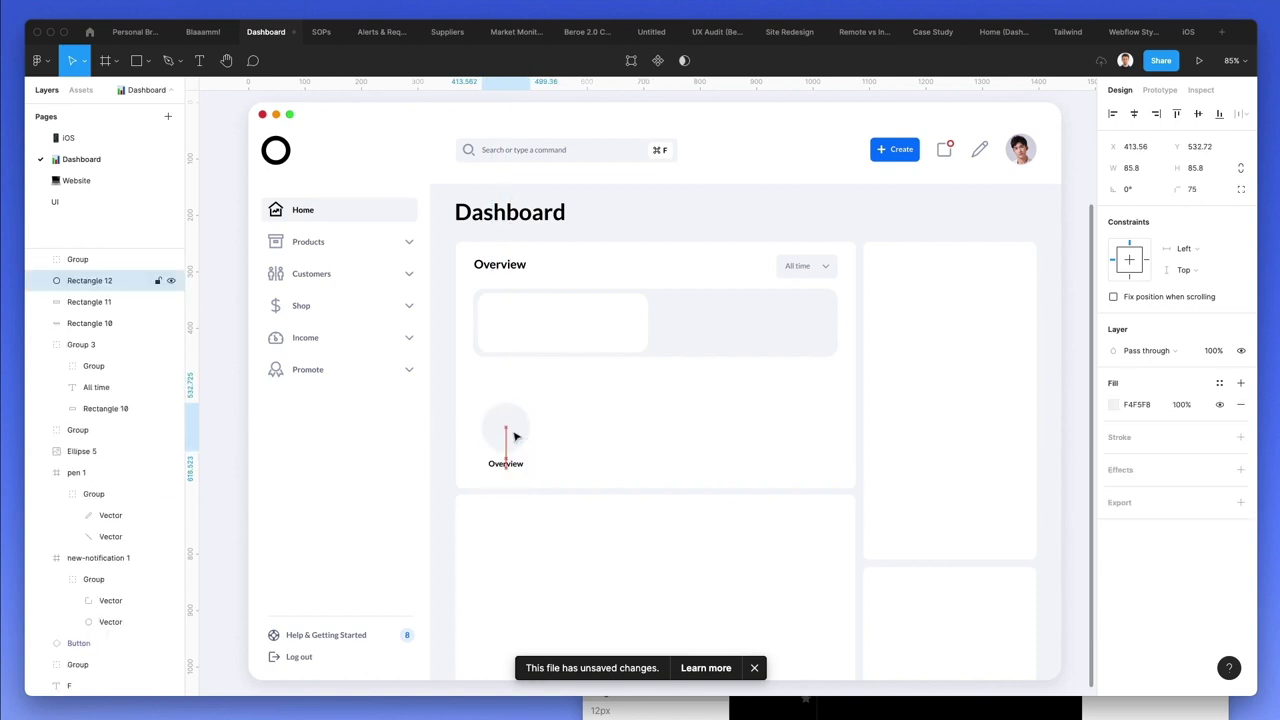
pyautogui.click(512, 466)
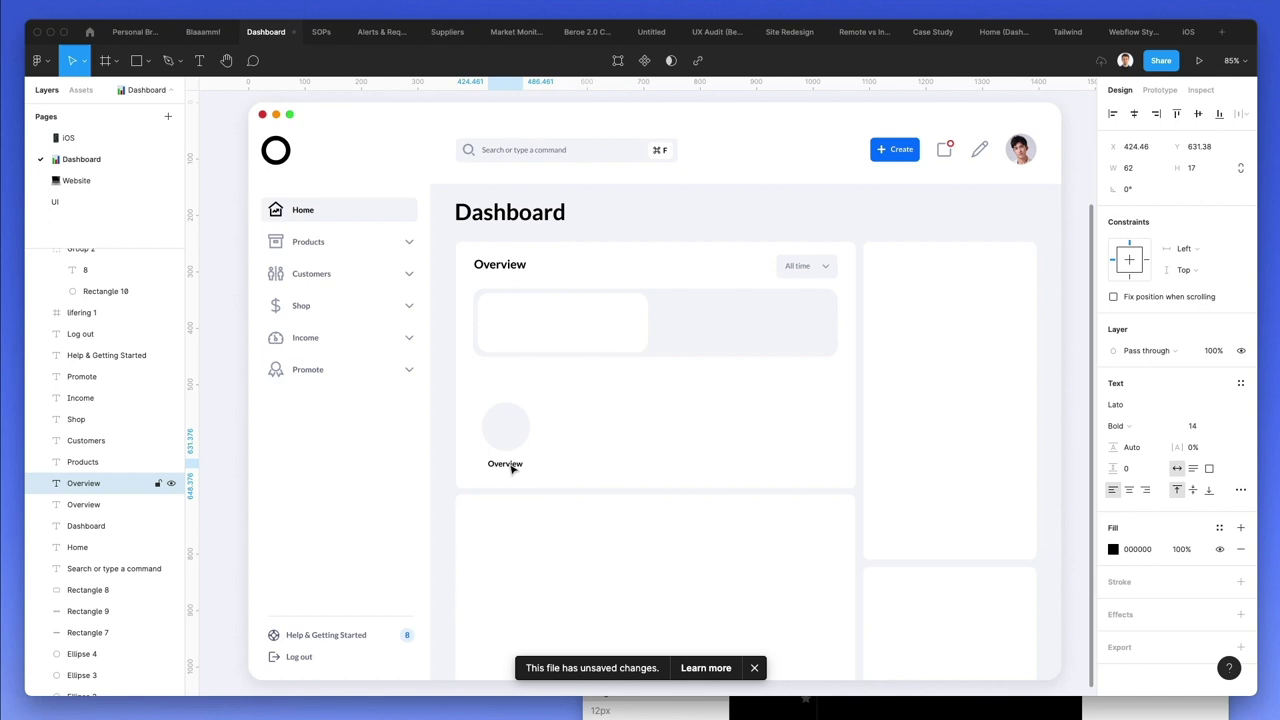
# - Replace the small Overview label under the grey circle with a sample first name and center it beneath the circle
pyautogui.doubleClick(510, 465)
pyautogui.write('Andre')
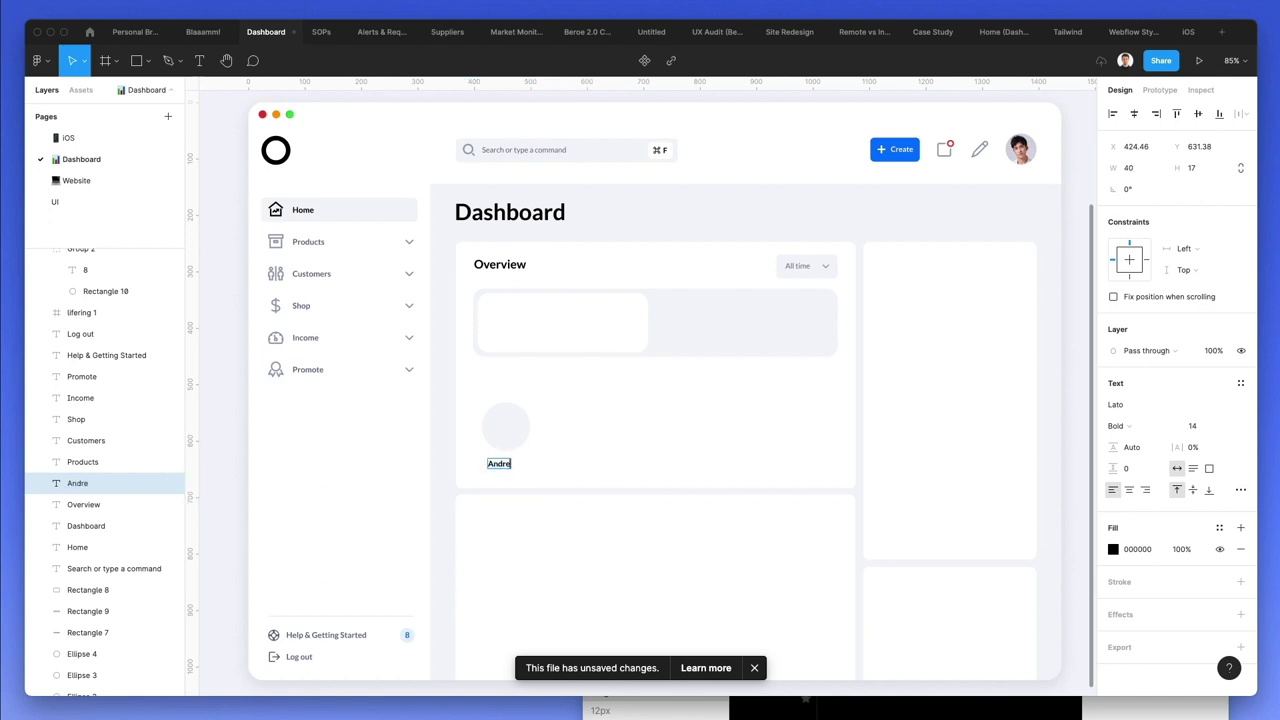
pyautogui.press('Escape')
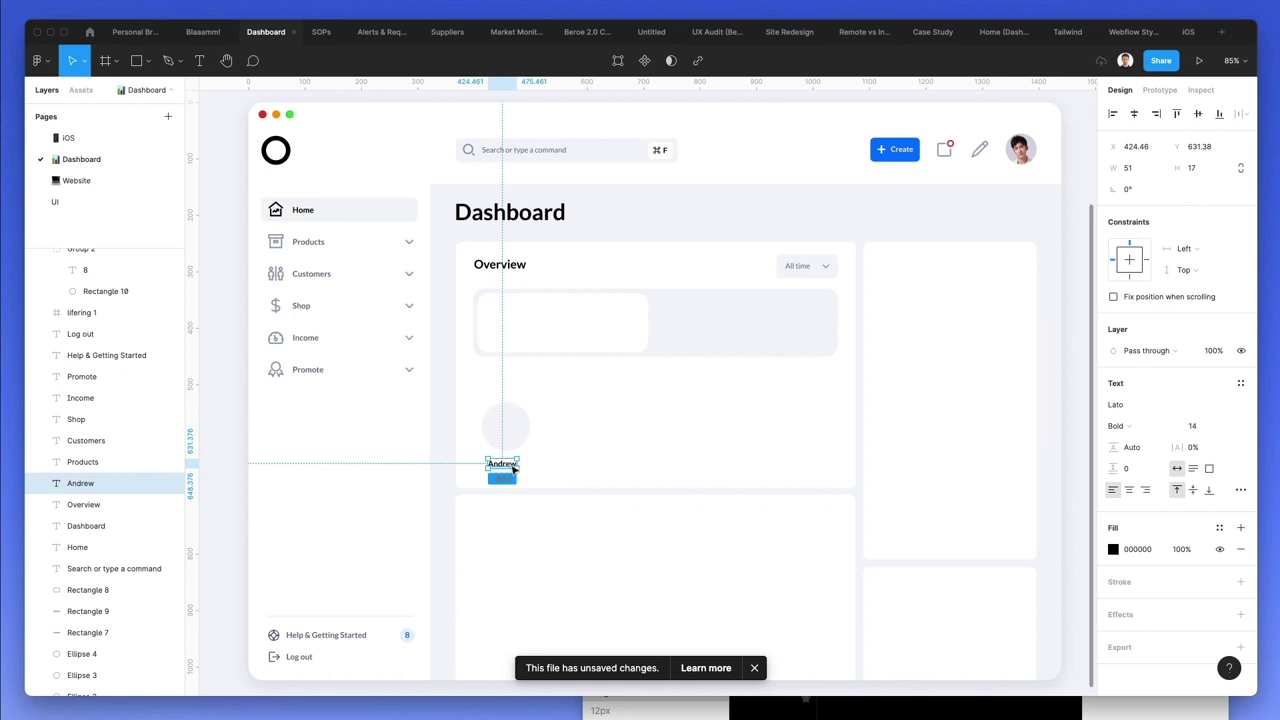
pyautogui.moveTo(512, 467); pyautogui.dragTo(516, 472)
# - Group the grey circle with its name label and duplicate the group across the card into a row of four
pyautogui.moveTo(567, 399); pyautogui.dragTo(620, 442)
pyautogui.hotkey('ctrl', 'g')
pyautogui.press('super+d')
pyautogui.press('super+d')
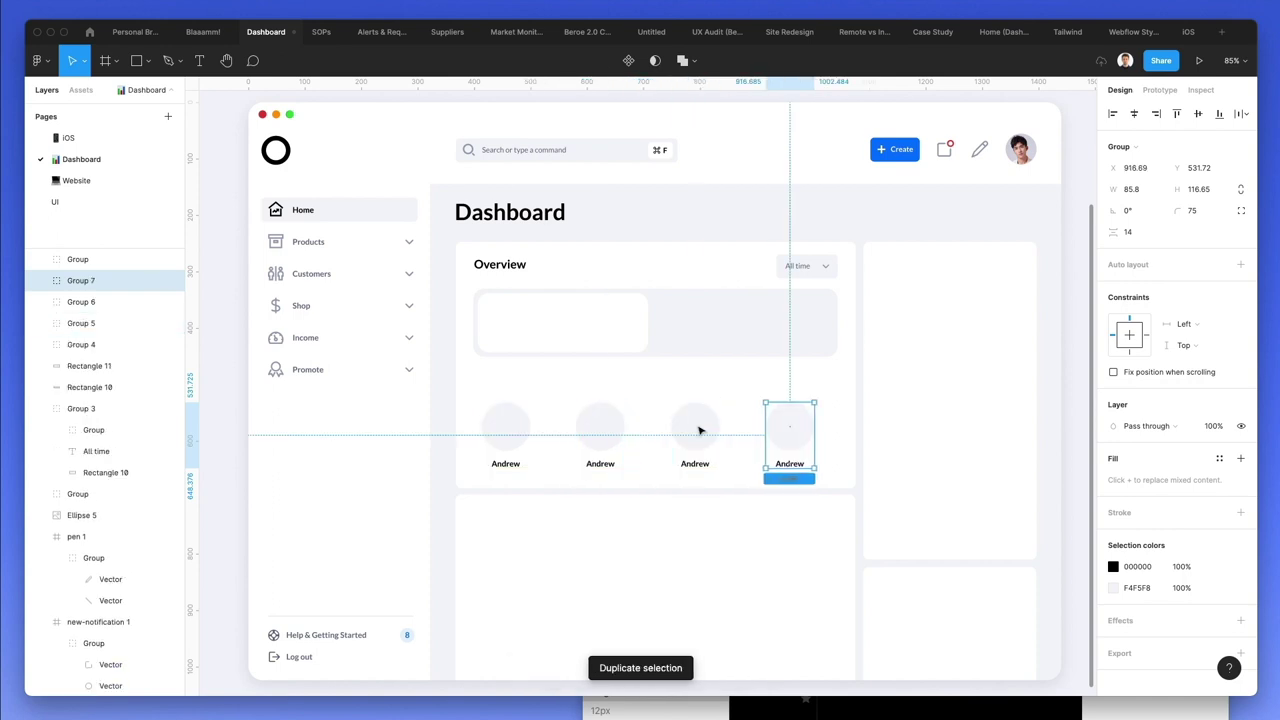
# - Spread the four avatar groups evenly with a horizontal spacing of 95
pyautogui.moveTo(846, 407); pyautogui.dragTo(462, 506)
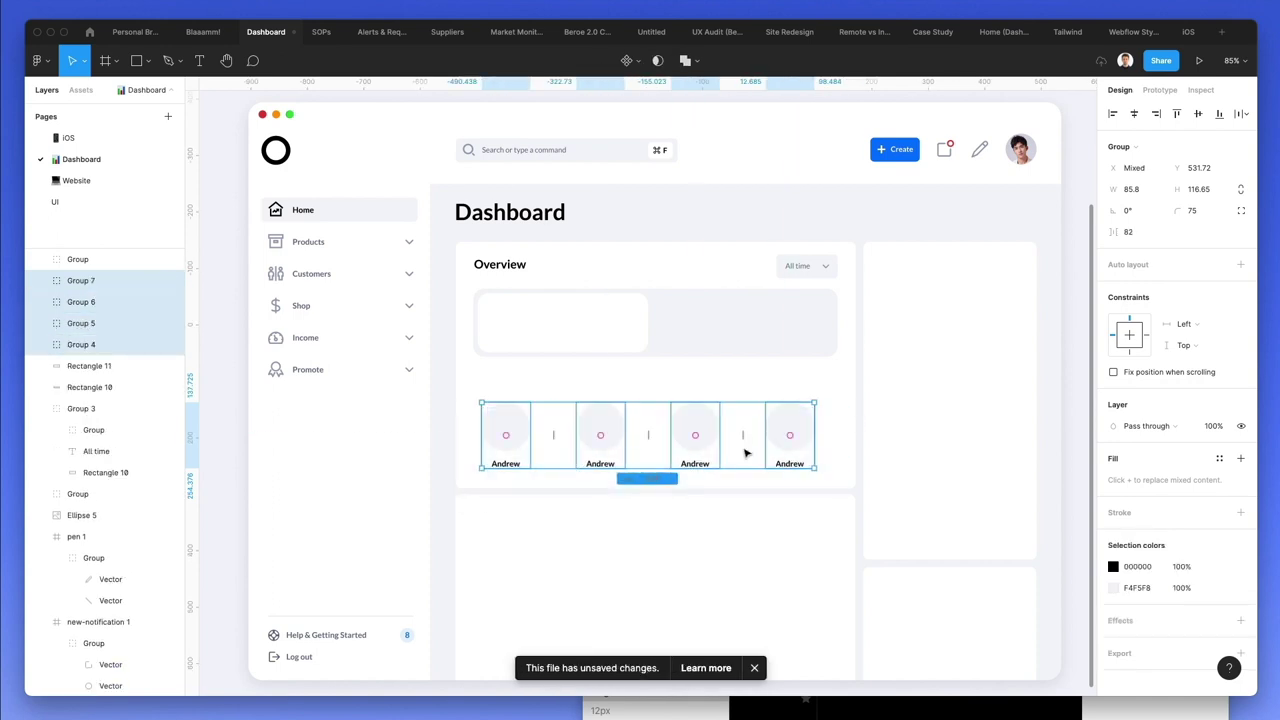
pyautogui.moveTo(746, 435); pyautogui.dragTo(763, 435)
pyautogui.press('Escape')
# - Shift the row of four avatar groups slightly left and up within the Overview card
pyautogui.moveTo(863, 398); pyautogui.dragTo(505, 495)
pyautogui.press('Left')
pyautogui.press('Left')
pyautogui.press('Up')
pyautogui.press('Up')
pyautogui.press('Up')
pyautogui.press('Up')
pyautogui.press('Up')
pyautogui.press('Up')
pyautogui.press('Up')
pyautogui.press('Up')
pyautogui.press('Up')
pyautogui.press('Up')
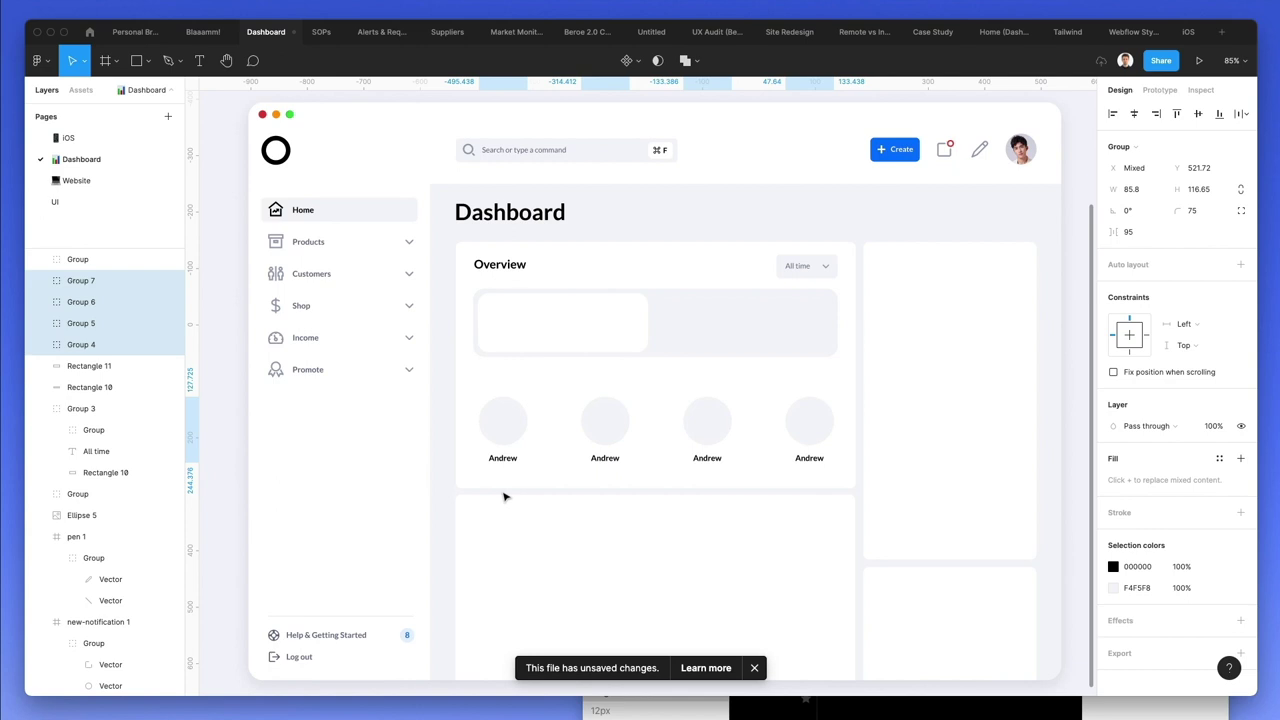
pyautogui.press('Down')
pyautogui.press('Down')
pyautogui.press('Escape')
# - Resize the four grey avatar circles to 81.8 × 81.8 with locked proportions and shift them right to sit centered above their labels
pyautogui.moveTo(456, 370); pyautogui.dragTo(830, 428)
pyautogui.click(1240, 167)
pyautogui.click(1195, 168)
pyautogui.write('81.8')
pyautogui.press('Return')
pyautogui.press('Escape')
pyautogui.press('Right')
pyautogui.press('Right')
pyautogui.press('Right')
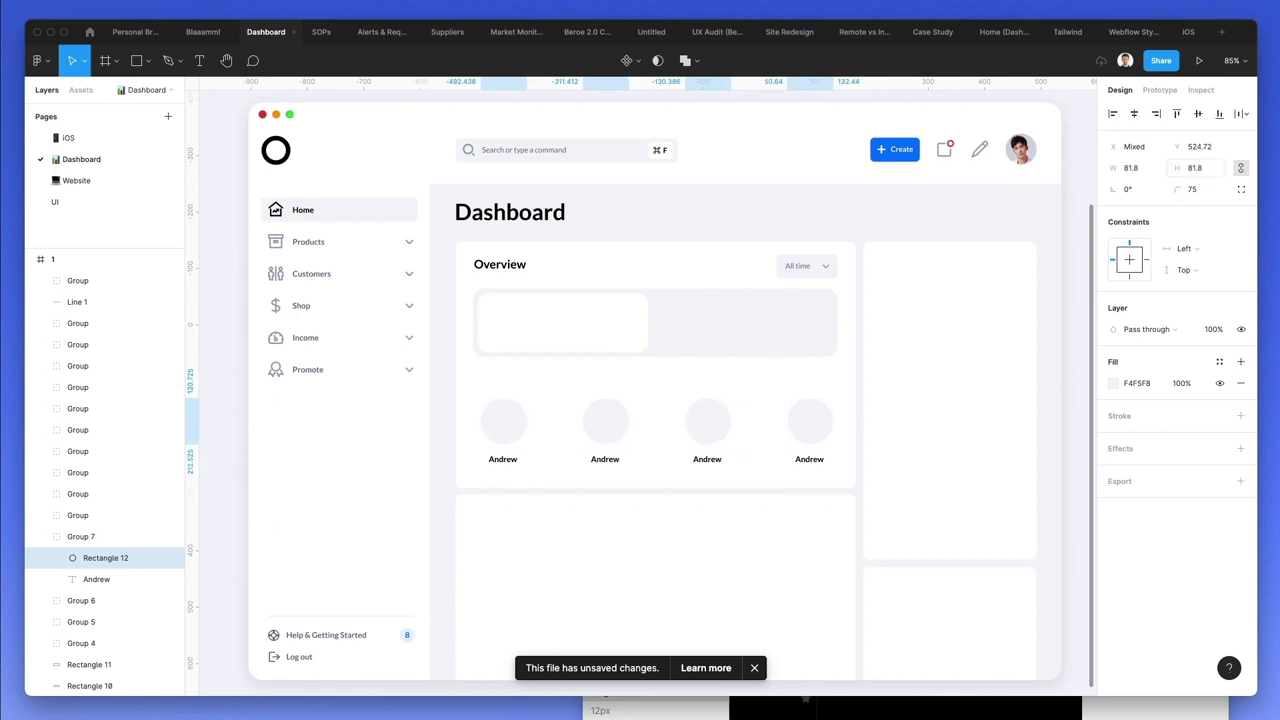
pyautogui.press('Escape')
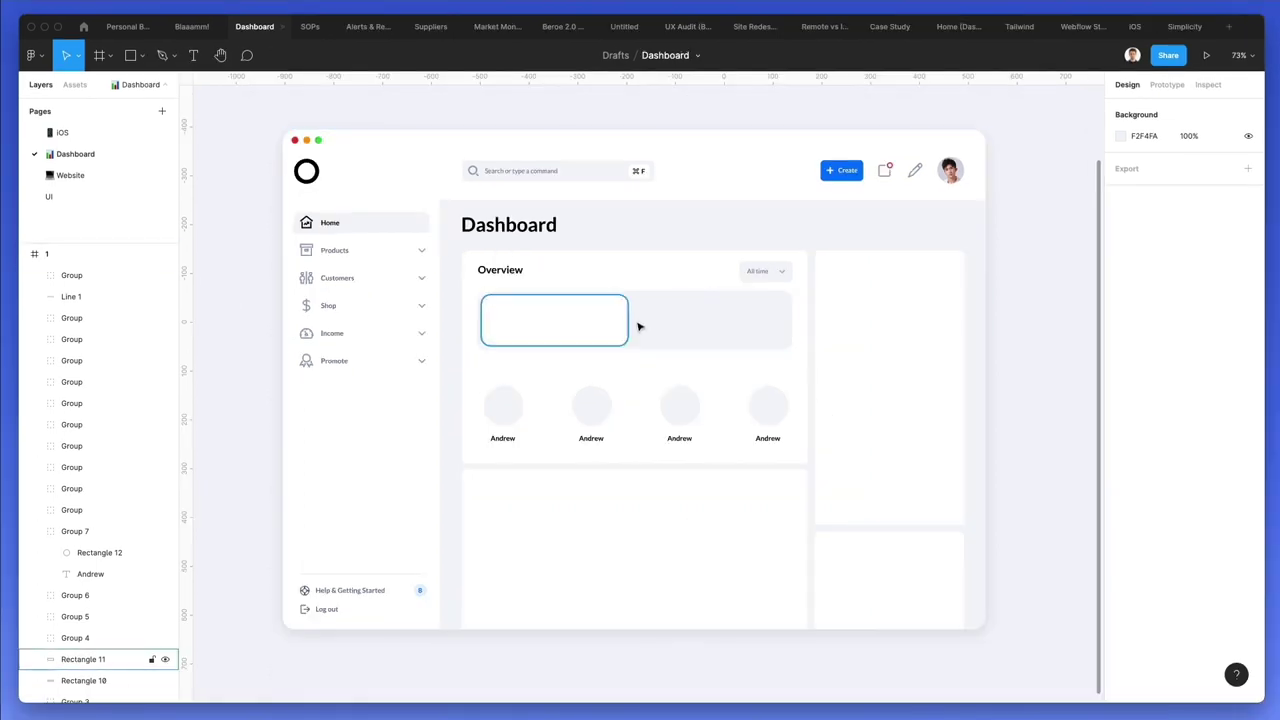
# - Copy the sidebar's Products label into the white stat box and bring it forward in the layer order
pyautogui.scroll(5, 634, 326)
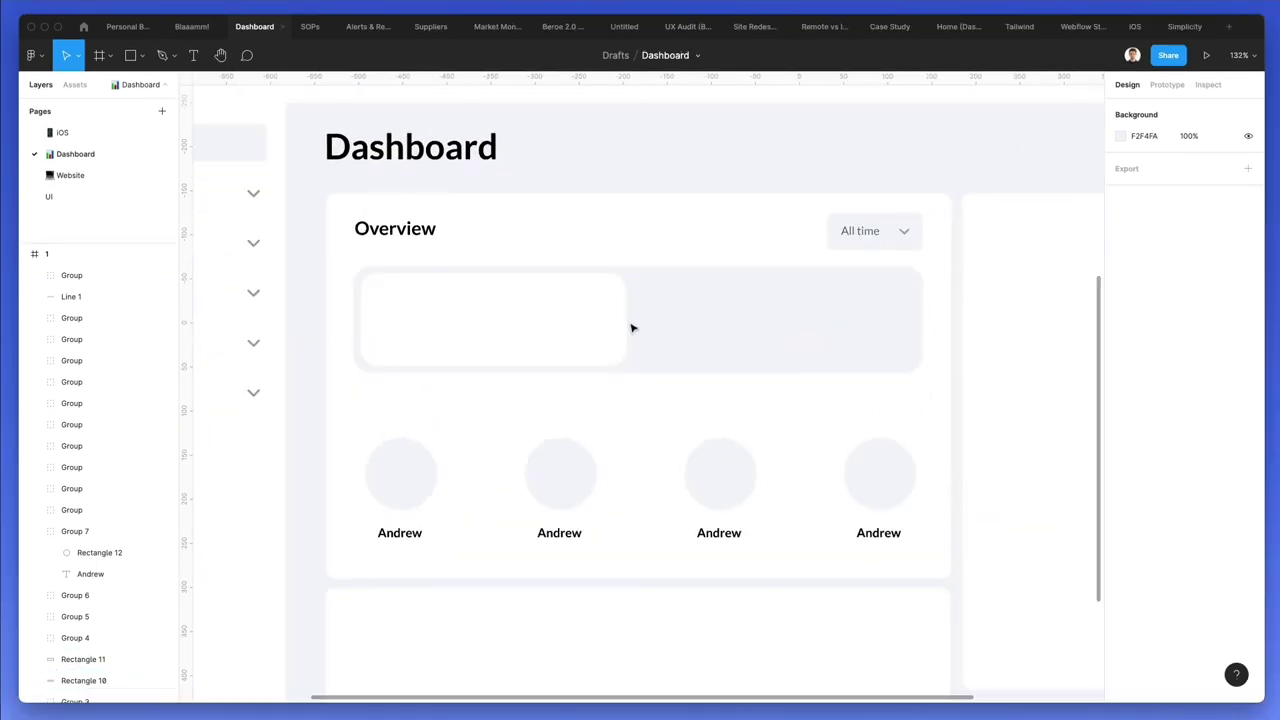
pyautogui.hscroll(-3, 631, 330)
pyautogui.click(565, 478)
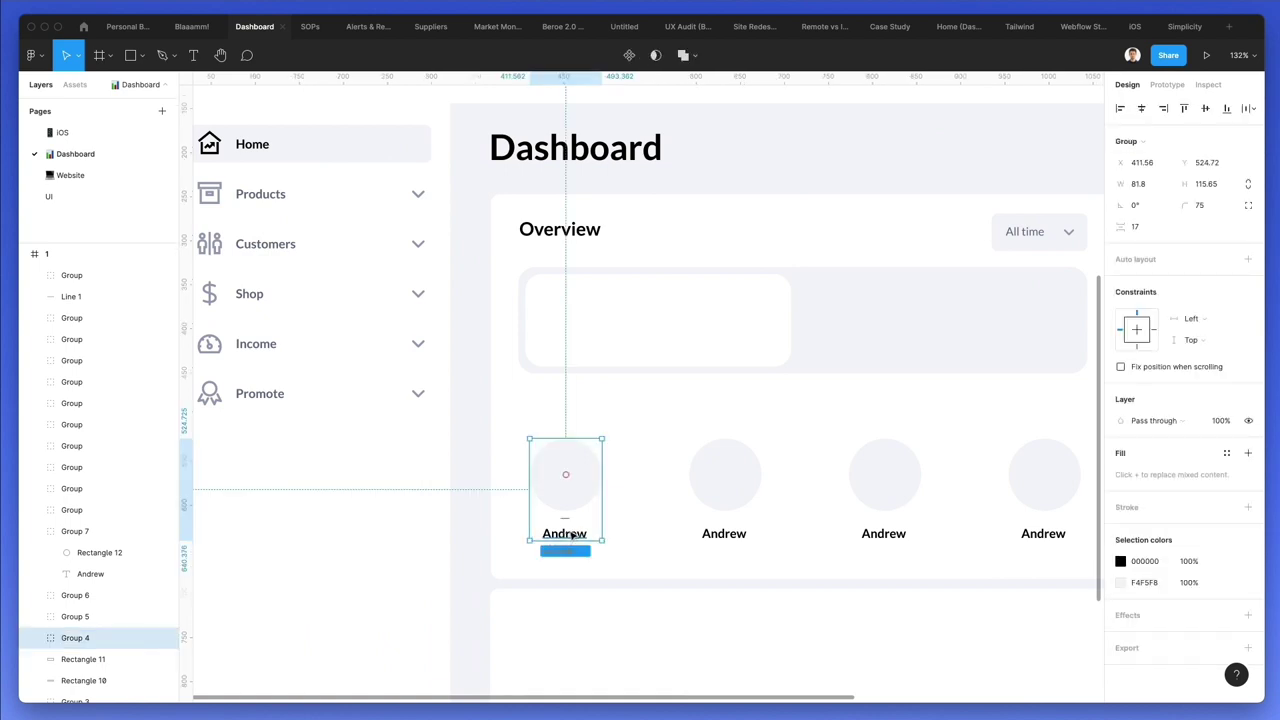
pyautogui.moveTo(258, 192); pyautogui.dragTo(581, 342)
pyautogui.press('super+bracketright')
pyautogui.press('super+bracketright')
pyautogui.press('super+bracketright')
pyautogui.press('super+bracketright')
pyautogui.press('super+bracketright')
pyautogui.press('super+bracketright')
pyautogui.press('super+bracketright')
pyautogui.press('super+bracketright')
pyautogui.press('super+bracketright')
pyautogui.press('super+bracketright')
pyautogui.press('super+bracketright')
pyautogui.press('super+bracketright')
pyautogui.press('super+bracketright')
pyautogui.press('super+bracketright')
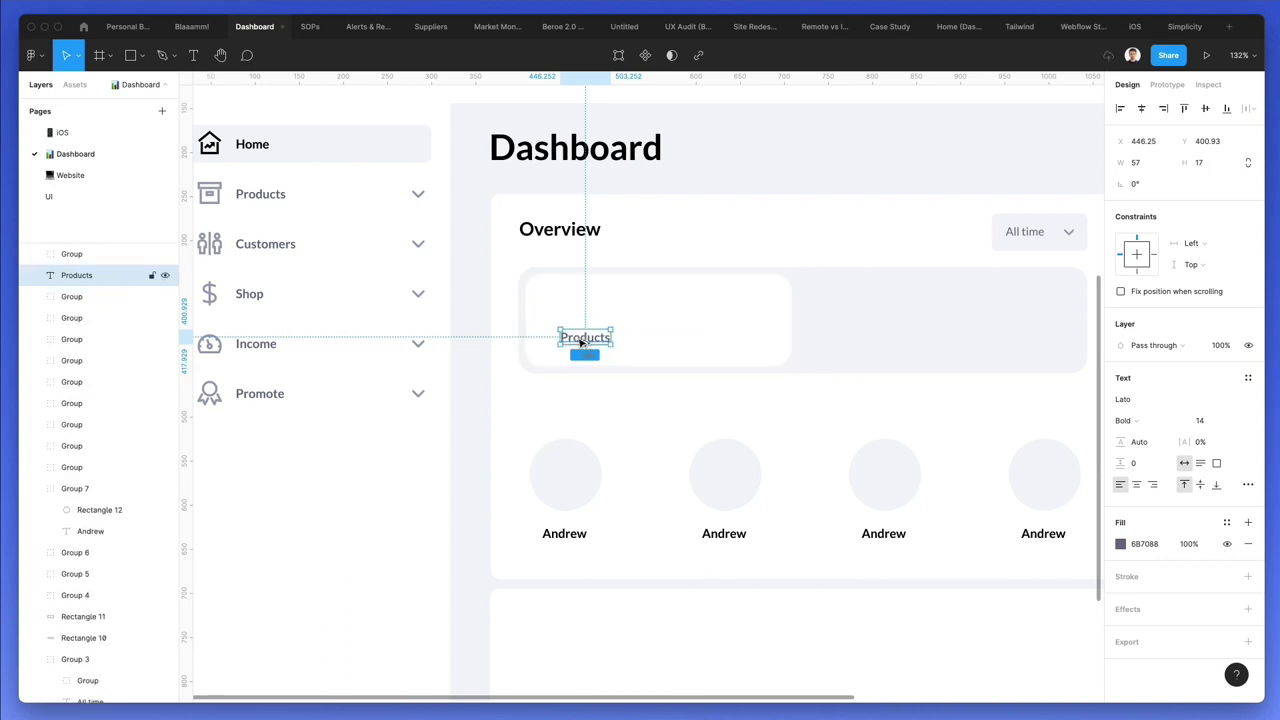
# - Change the copied label's text to Customers and move it to the upper-left area of the white stat box
pyautogui.doubleClick(581, 342)
pyautogui.write('Custome')
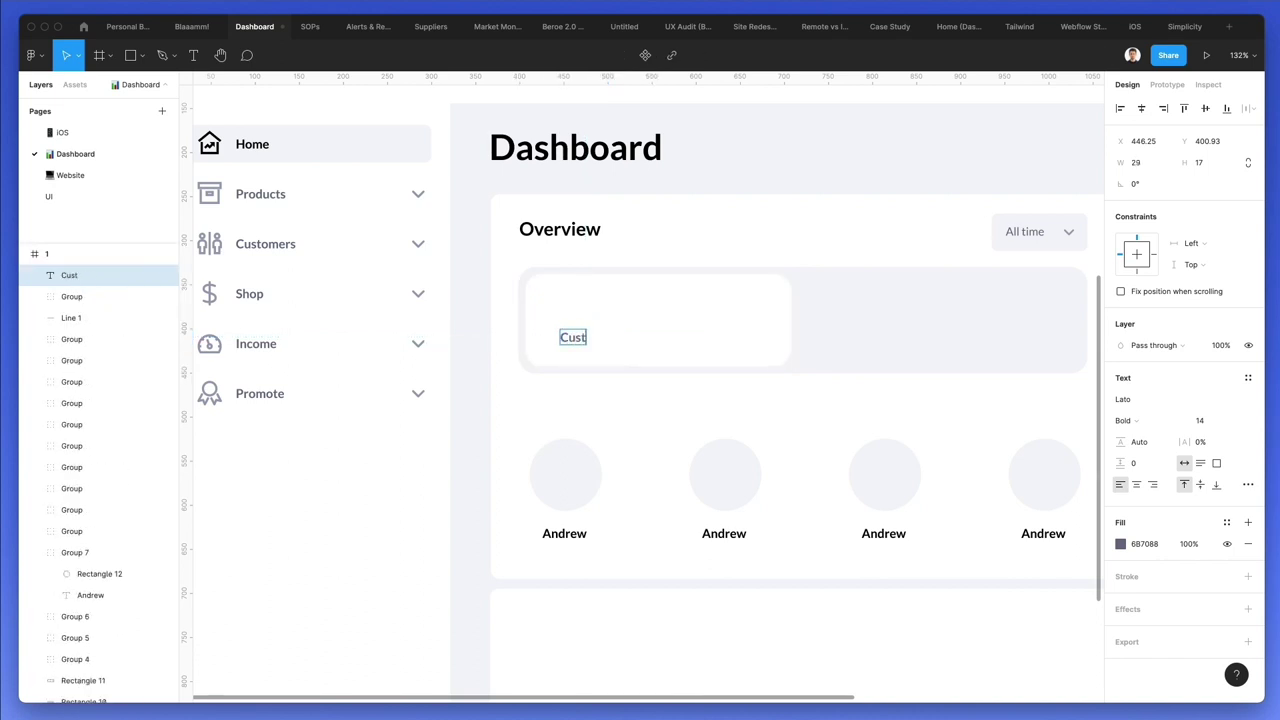
pyautogui.press('Escape')
pyautogui.moveTo(578, 338); pyautogui.dragTo(568, 299)
# - Copy the Overview heading beneath the Customers label and change its text to 10.382
pyautogui.moveTo(551, 233); pyautogui.dragTo(583, 336)
pyautogui.press('super+v')
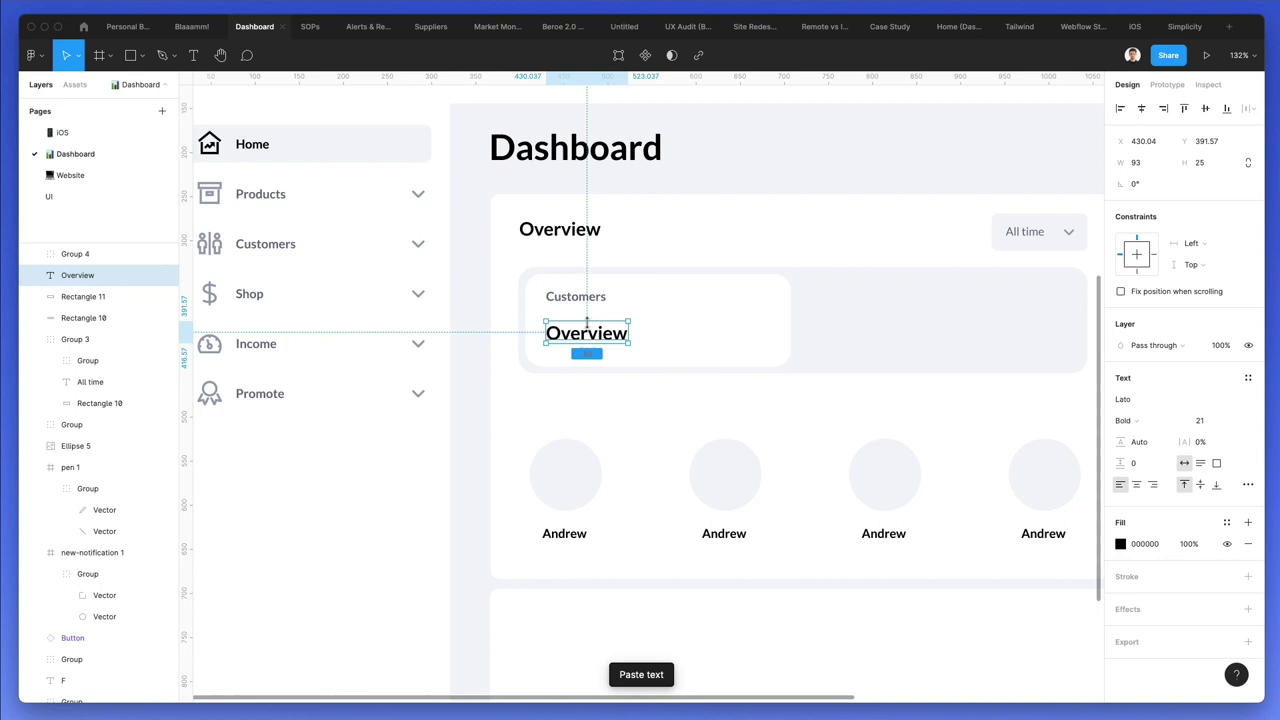
pyautogui.doubleClick(587, 322)
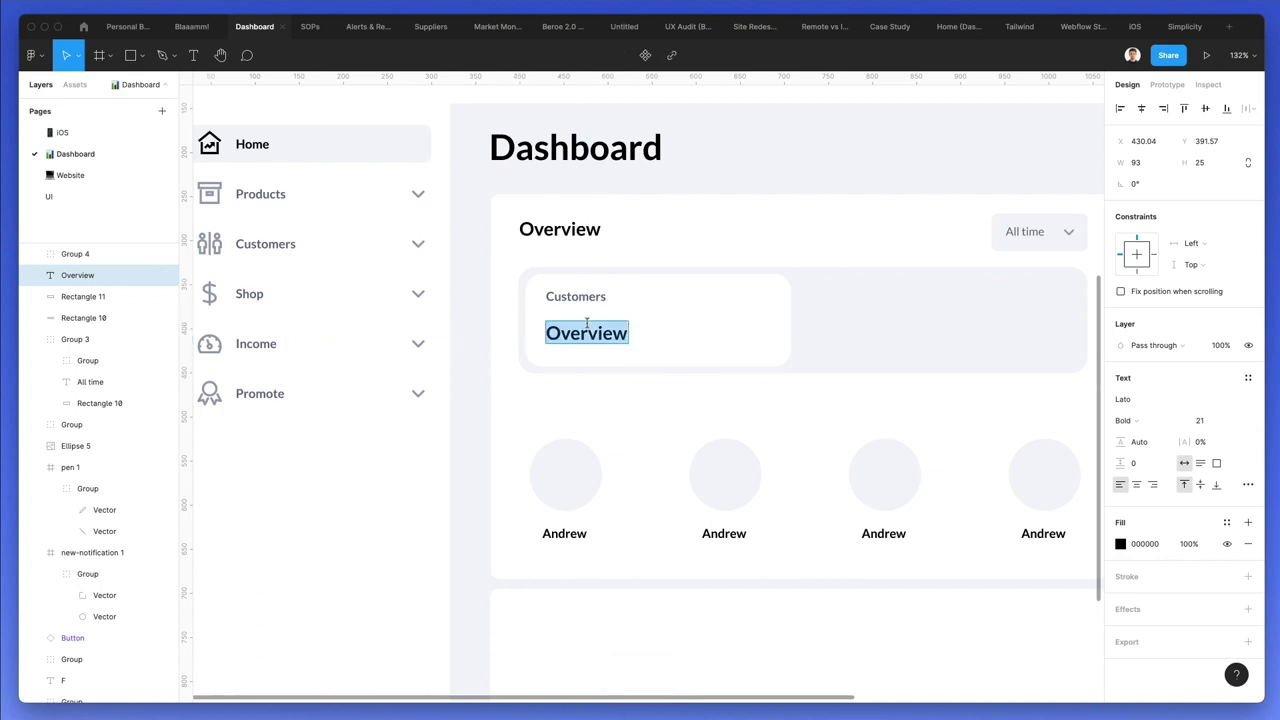
pyautogui.write('10.382')
# - Set the font size of the 10.382 figure to 38
pyautogui.hotkey('ctrl', 'a')
pyautogui.click(1208, 420)
pyautogui.write('41')
pyautogui.press('Return')
pyautogui.press('Down')
pyautogui.press('Down')
pyautogui.press('Down')
pyautogui.press('Return')
# - Nudge the 10.382 figure up and left beneath the Customers label, to X 427.04 and Y 377.57
pyautogui.press('Escape')
pyautogui.press('Left')
pyautogui.press('Up')
pyautogui.press('Up')
pyautogui.press('Up')
pyautogui.press('Up')
pyautogui.press('Up')
pyautogui.press('Up')
pyautogui.press('Up')
pyautogui.press('Up')
pyautogui.press('Up')
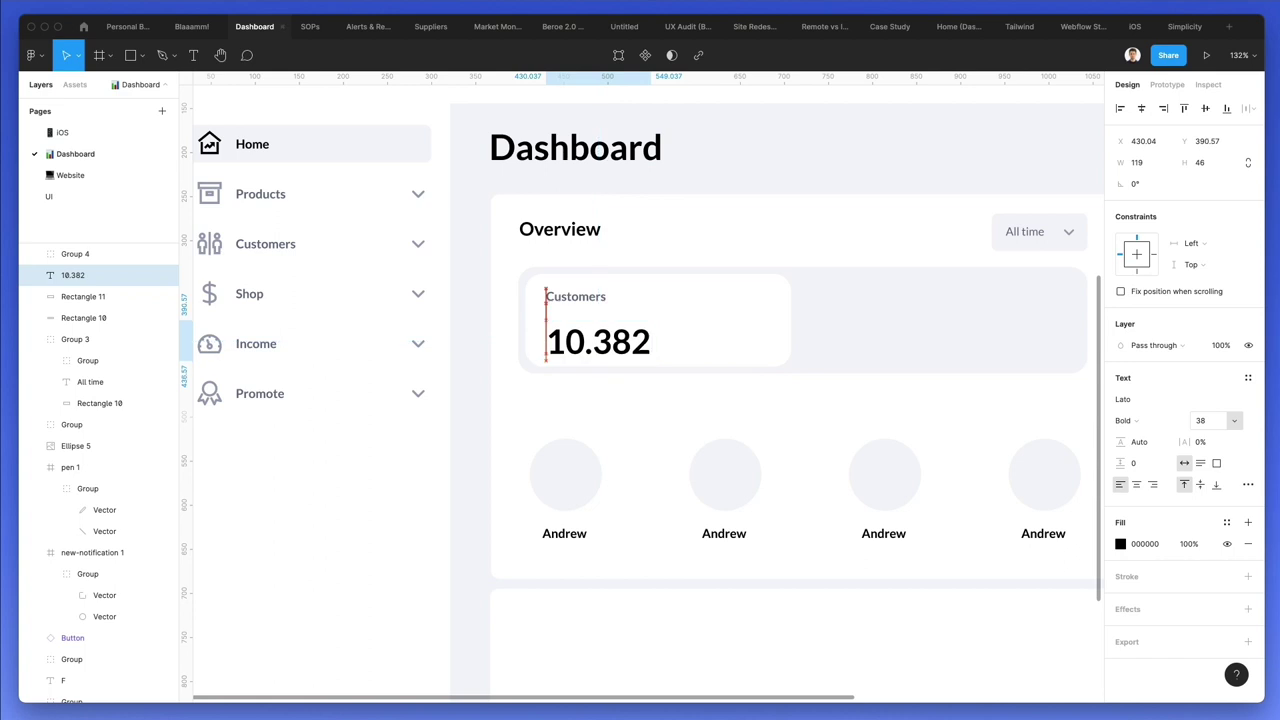
pyautogui.press('Up')
pyautogui.press('Up')
pyautogui.press('Up')
pyautogui.press('Up')
pyautogui.press('Up')
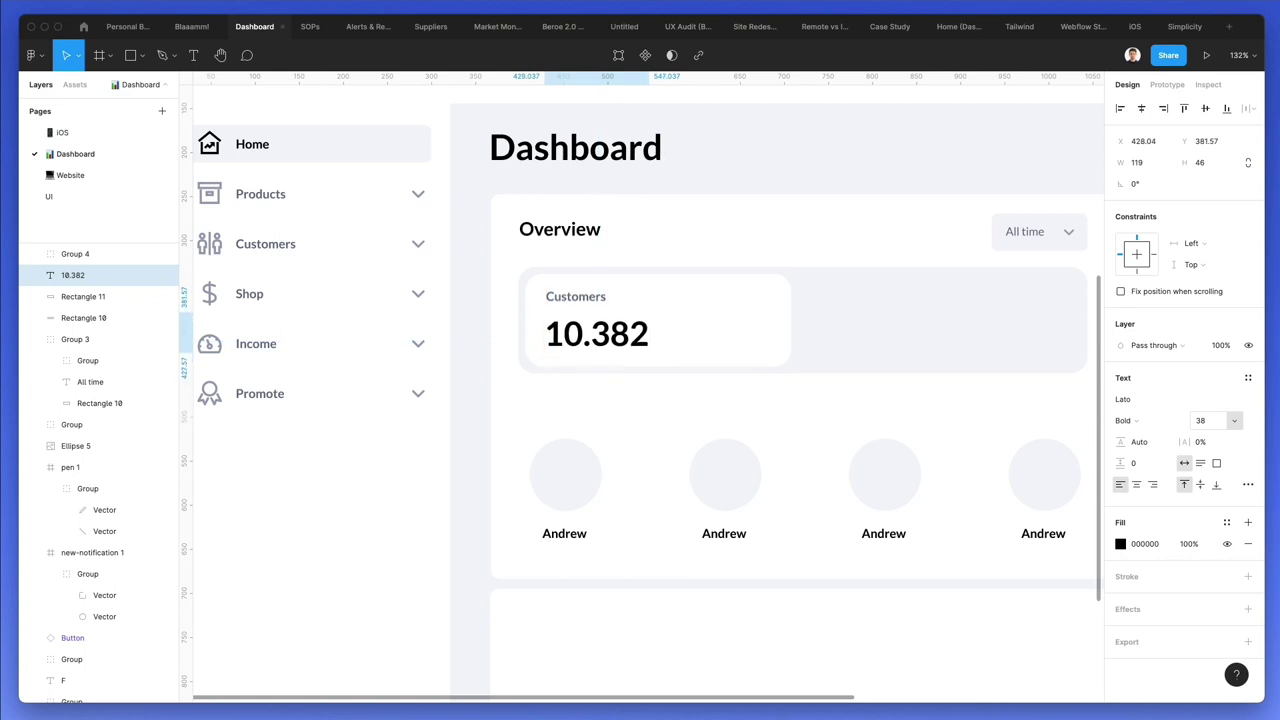
pyautogui.press('Left')
pyautogui.press('Left')
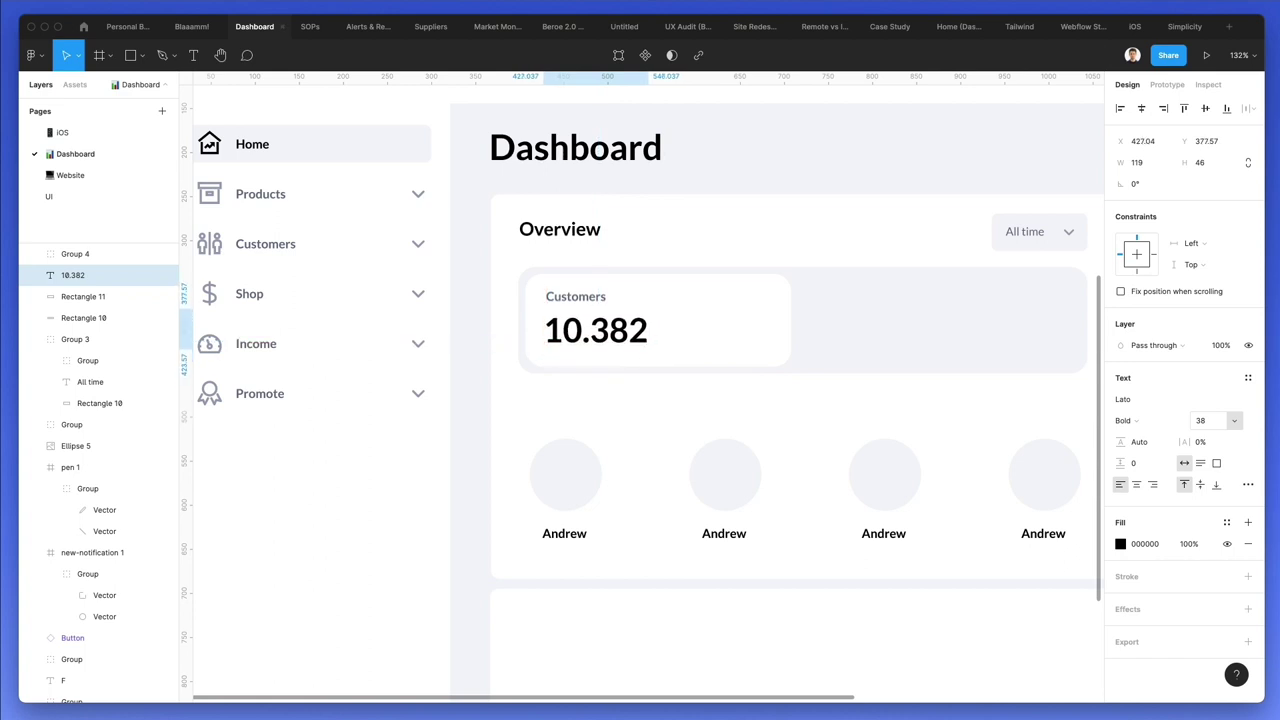
pyautogui.click(880, 166)
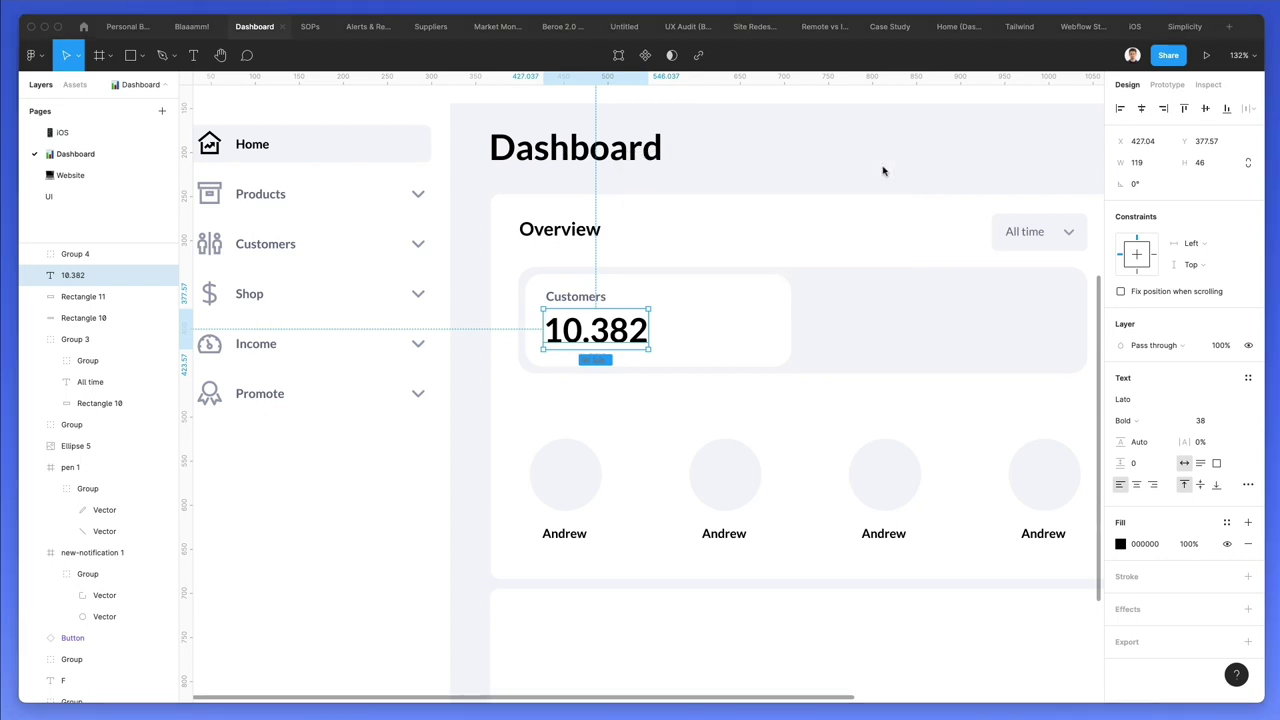
# - Align the Customers label with the 10.382 figure and move both slightly down in the white stat box
pyautogui.click(578, 300)
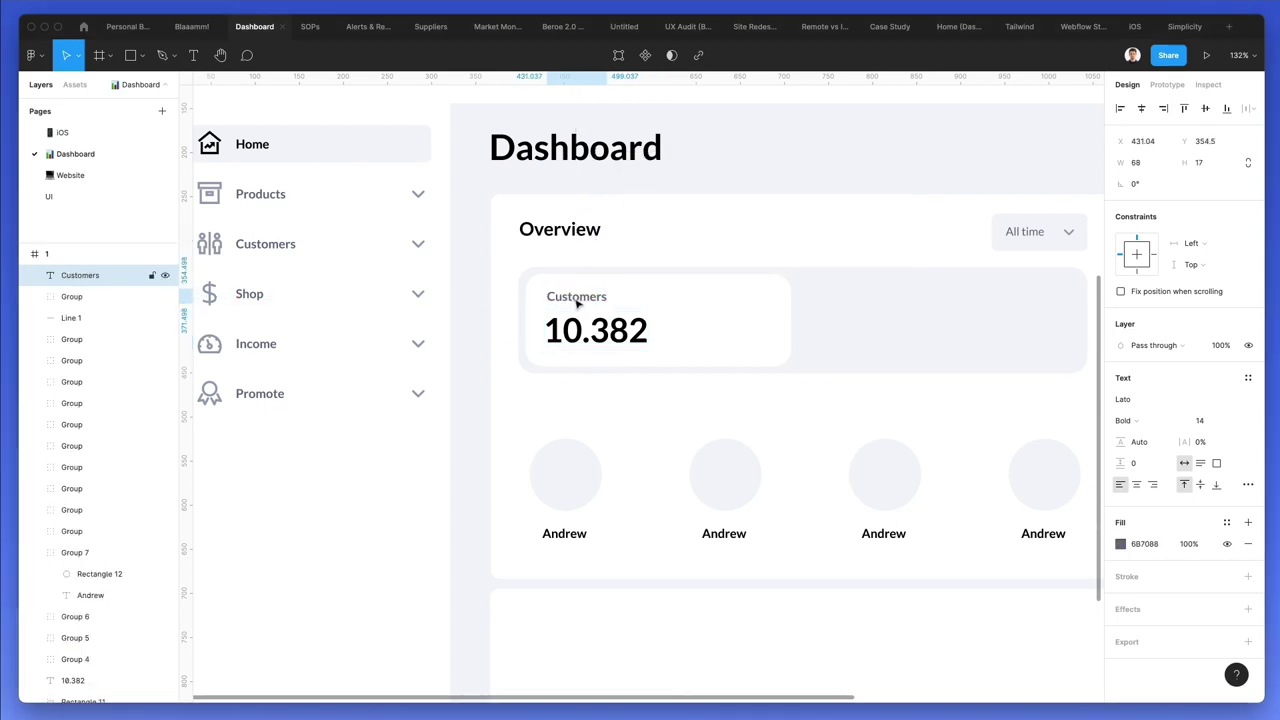
pyautogui.keyDown('shift'); pyautogui.click(582, 340); pyautogui.keyUp('shift')
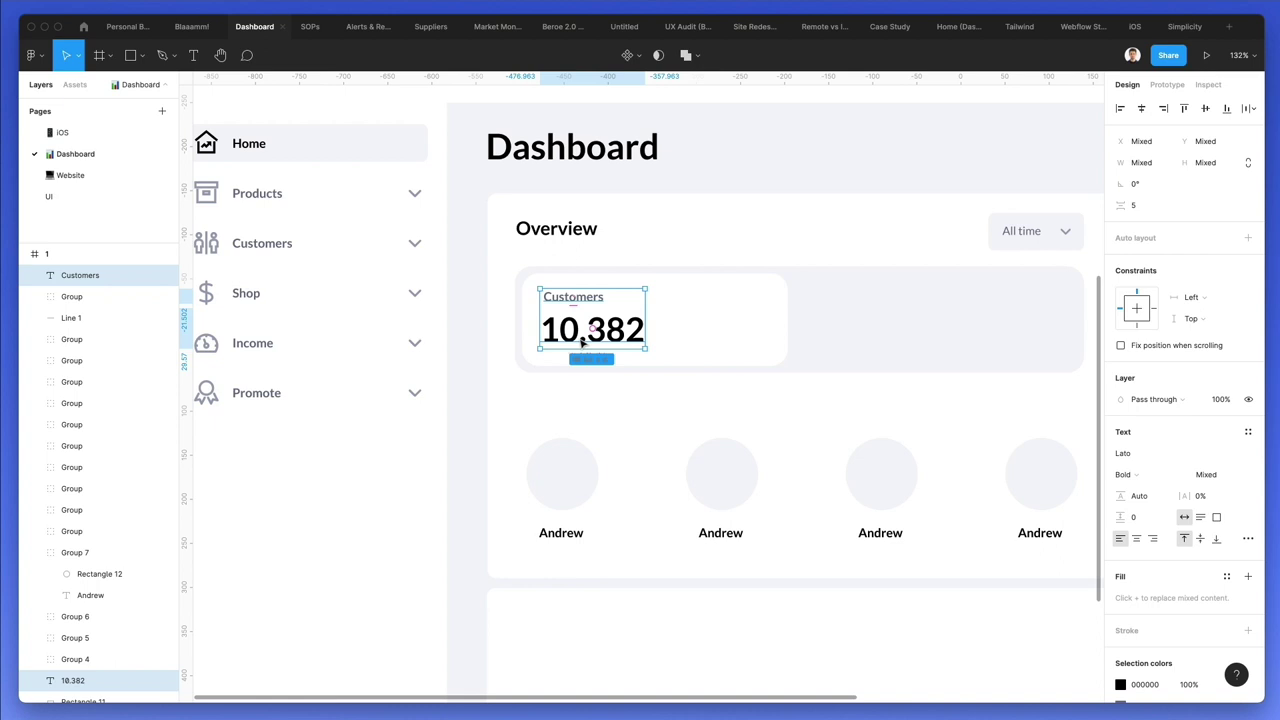
pyautogui.press('Down')
pyautogui.press('Down')
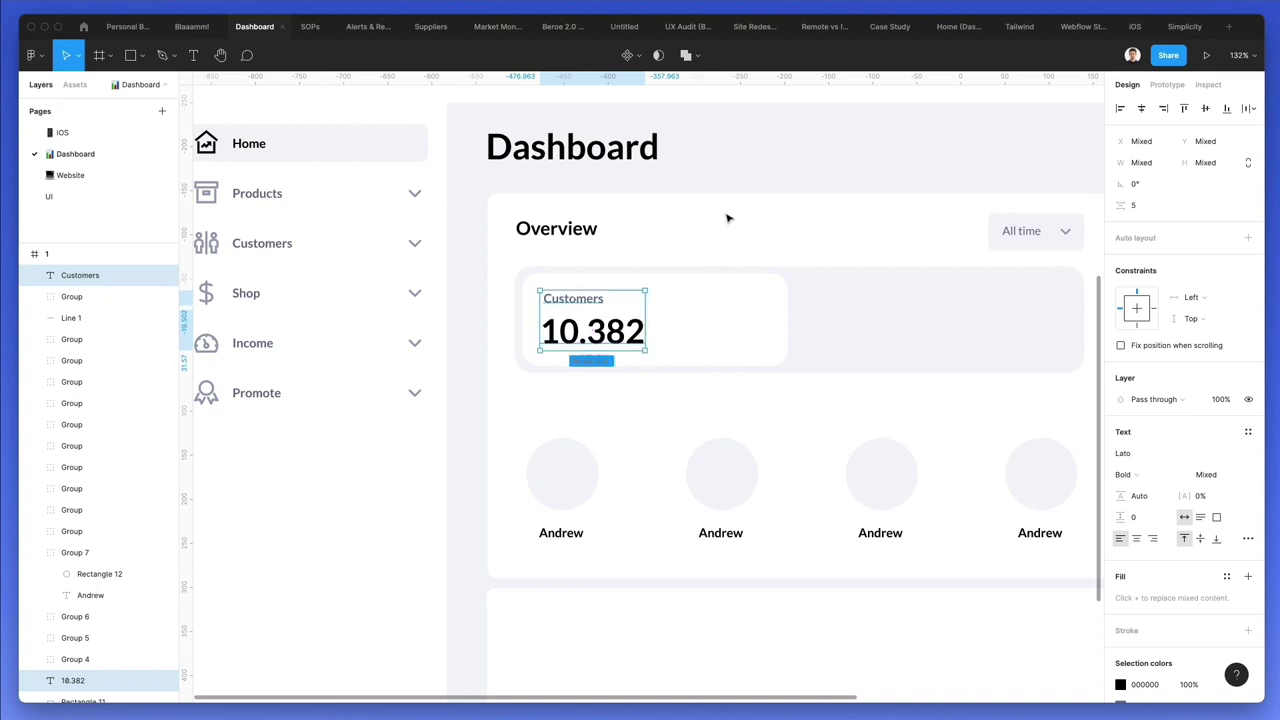
pyautogui.press('Escape')
# - Set the 10.382 figure's font size to 36 and select it together with the Customers label
pyautogui.scroll(-2, 737, 213)
pyautogui.scroll(-5, 737, 213)
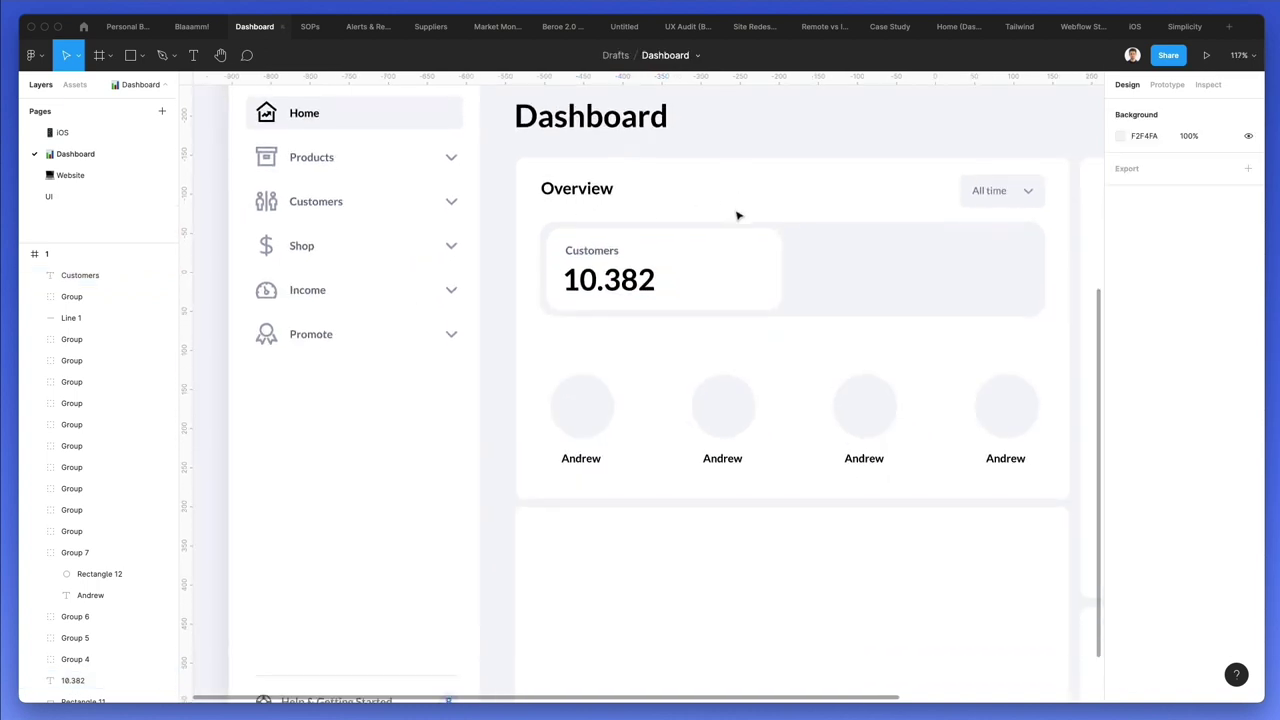
pyautogui.scroll(2, 470, 355)
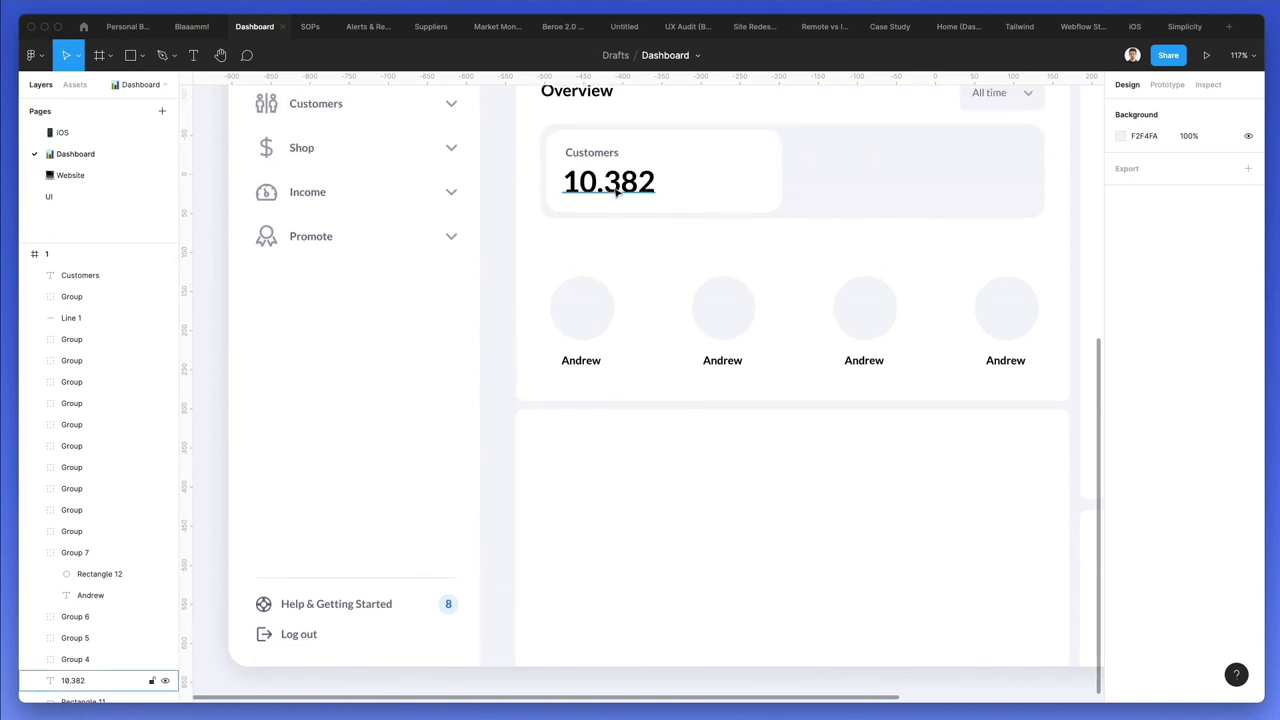
pyautogui.click(100, 680)
pyautogui.click(1210, 422)
pyautogui.write('36')
pyautogui.press('Return')
pyautogui.keyDown('shift'); pyautogui.click(80, 275); pyautogui.keyUp('shift')
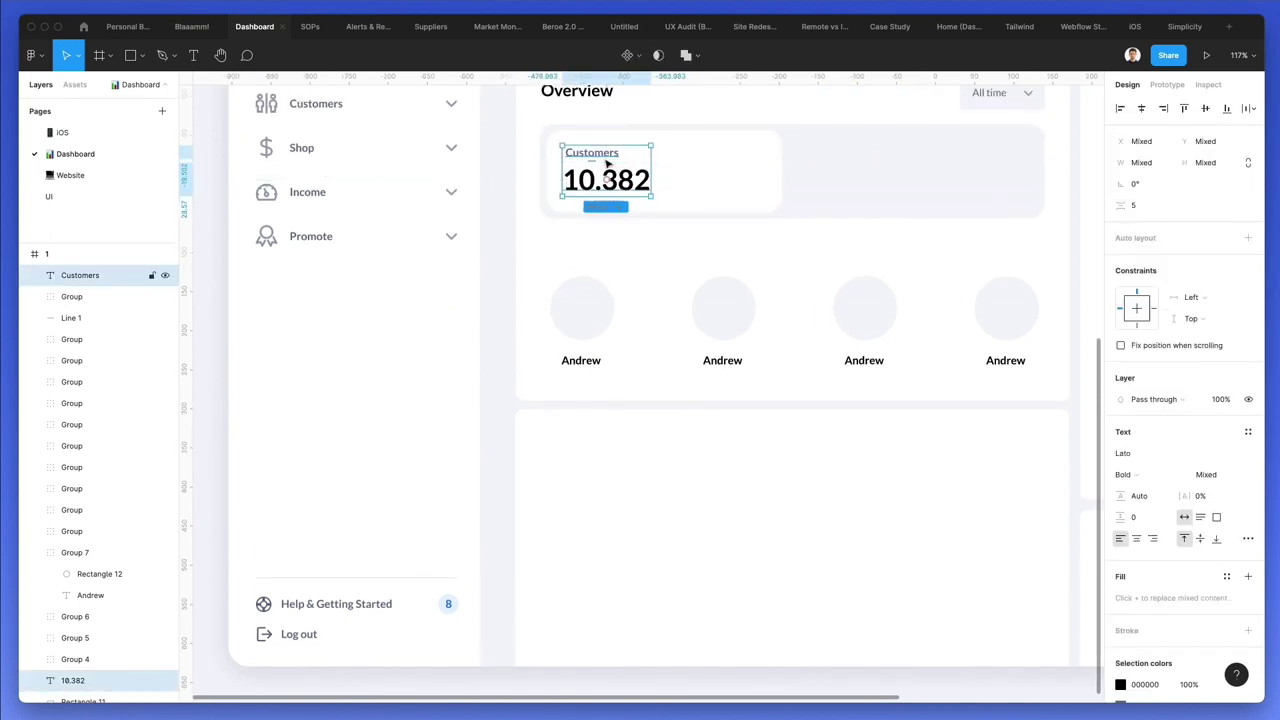
# - Copy the blue 8 badge from the sidebar's Help row into the white stat box's upper-right corner, above the box in layer order
pyautogui.click(449, 606)
pyautogui.moveTo(449, 606); pyautogui.dragTo(745, 160)
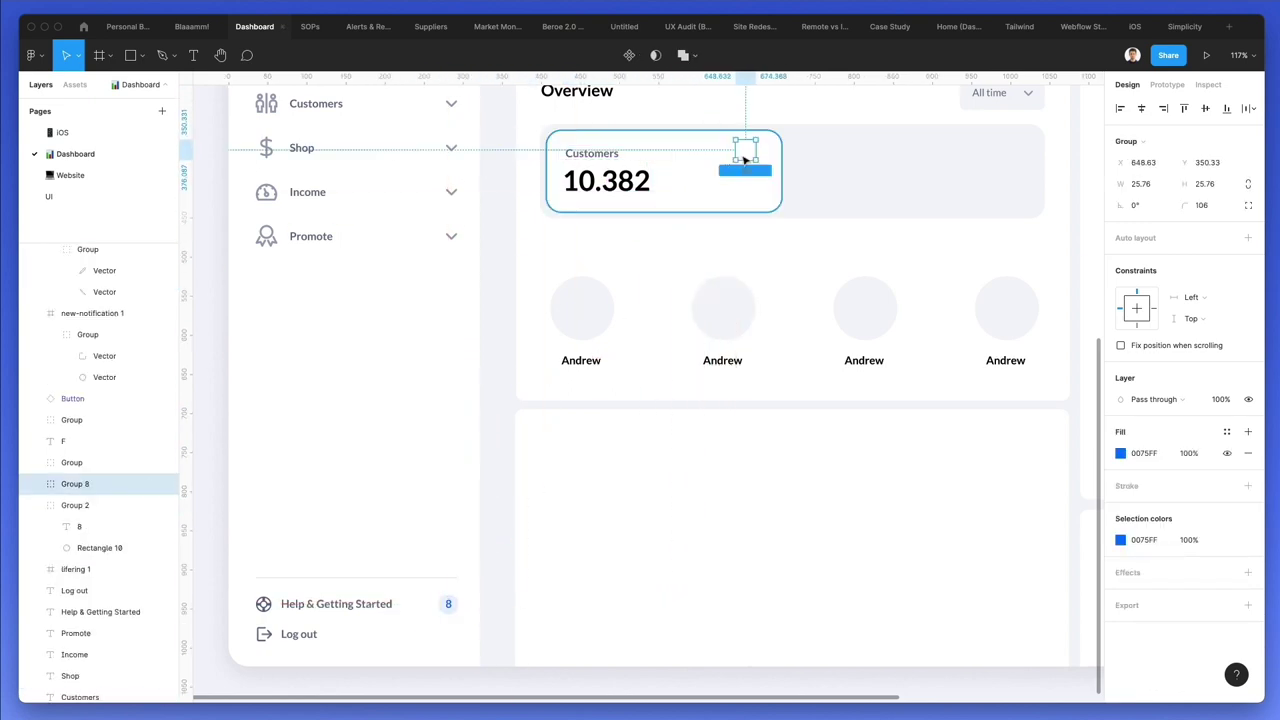
pyautogui.press('BackSpace')
pyautogui.scroll(5, 745, 162)
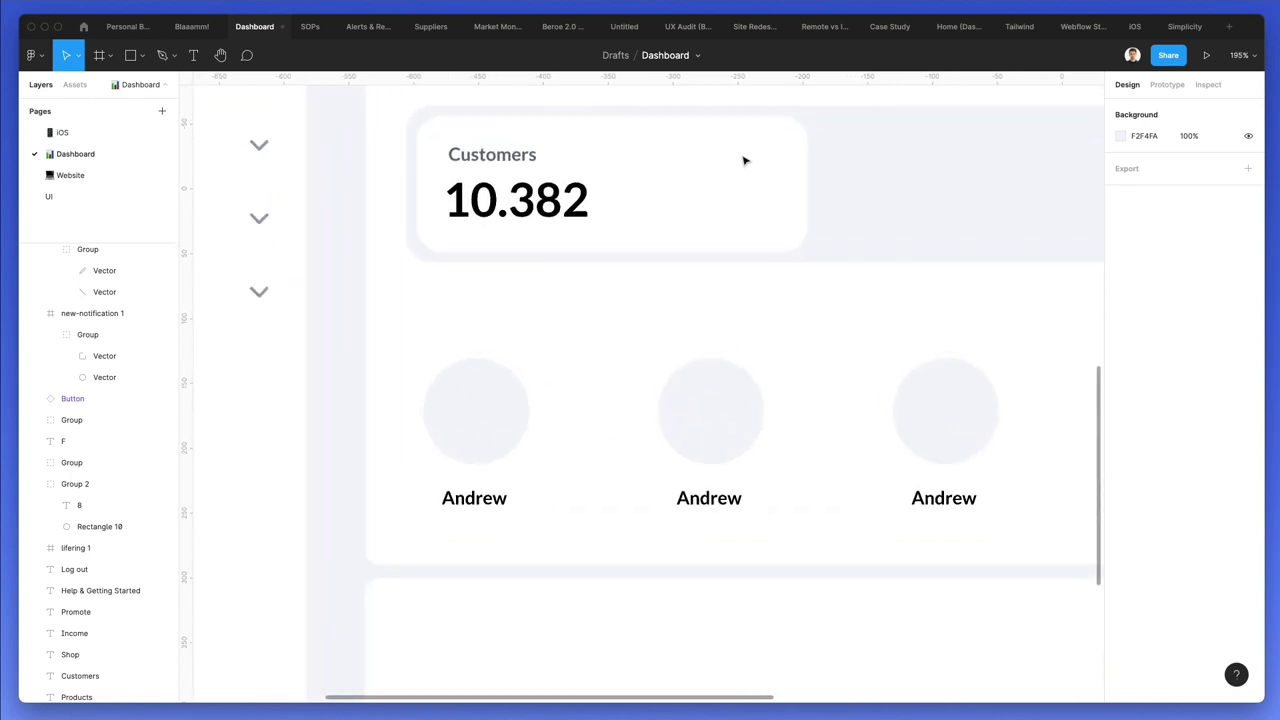
pyautogui.press('super+v')
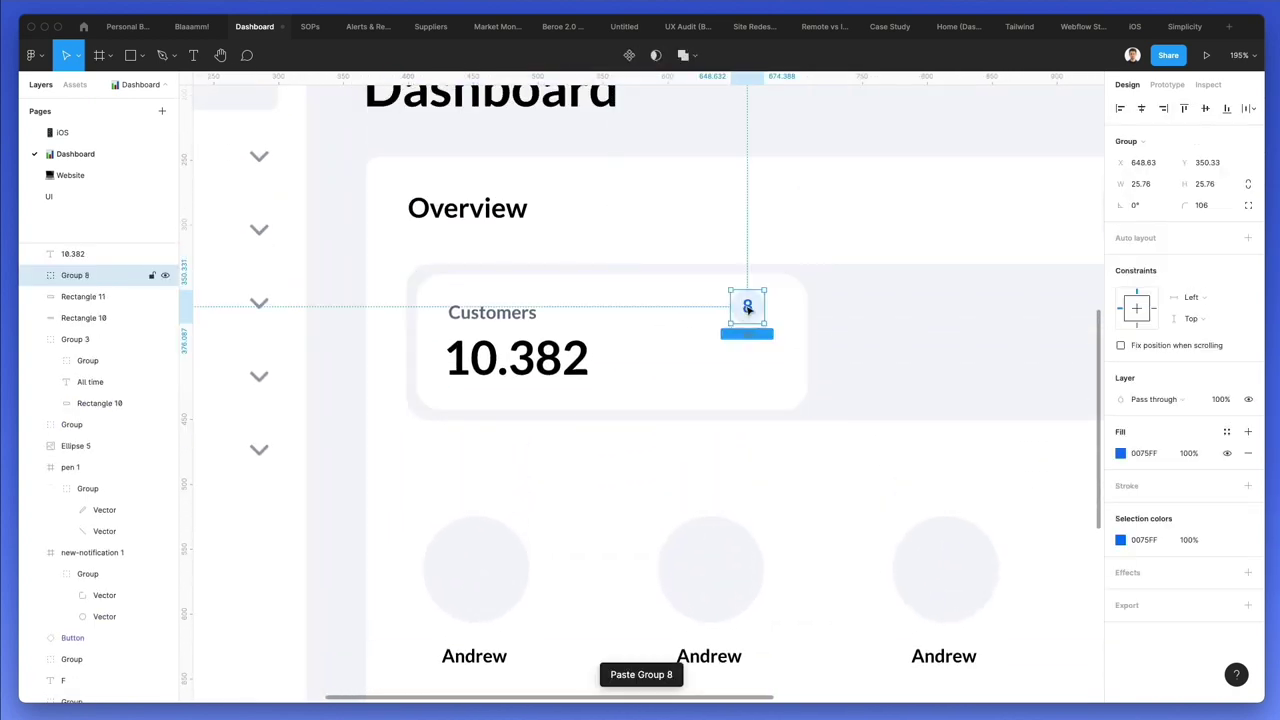
# - Widen the copied badge to about 51 and set its corner radius to 9
pyautogui.moveTo(758, 307); pyautogui.dragTo(778, 309)
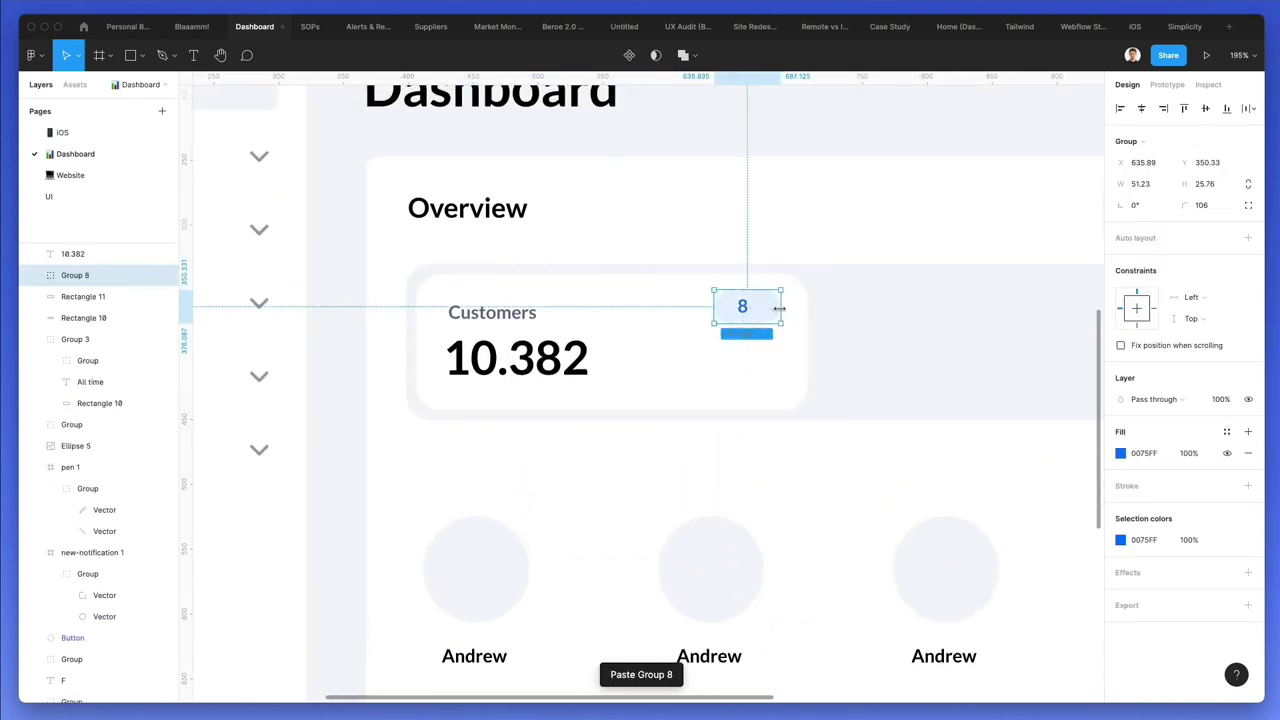
pyautogui.moveTo(1181, 204); pyautogui.dragTo(1130, 213)
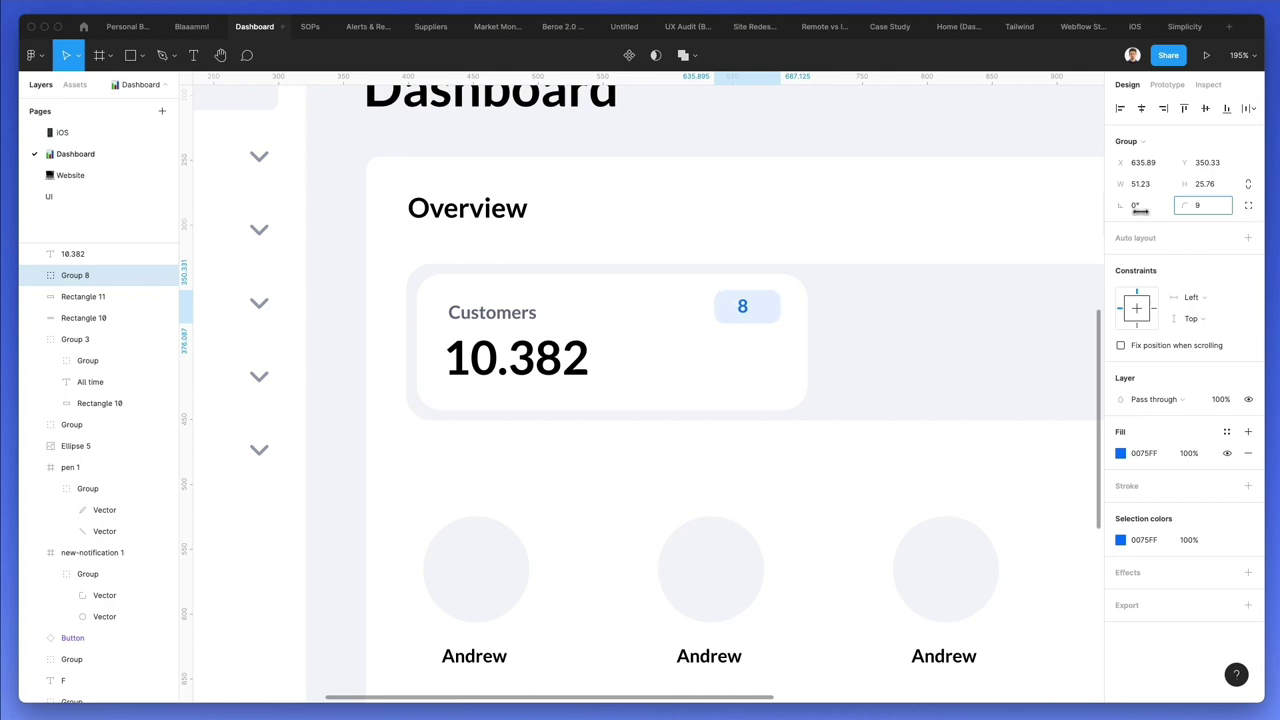
# - Change the copied badge's text to 8% and give it centered alignment with automatic width
pyautogui.doubleClick(742, 306)
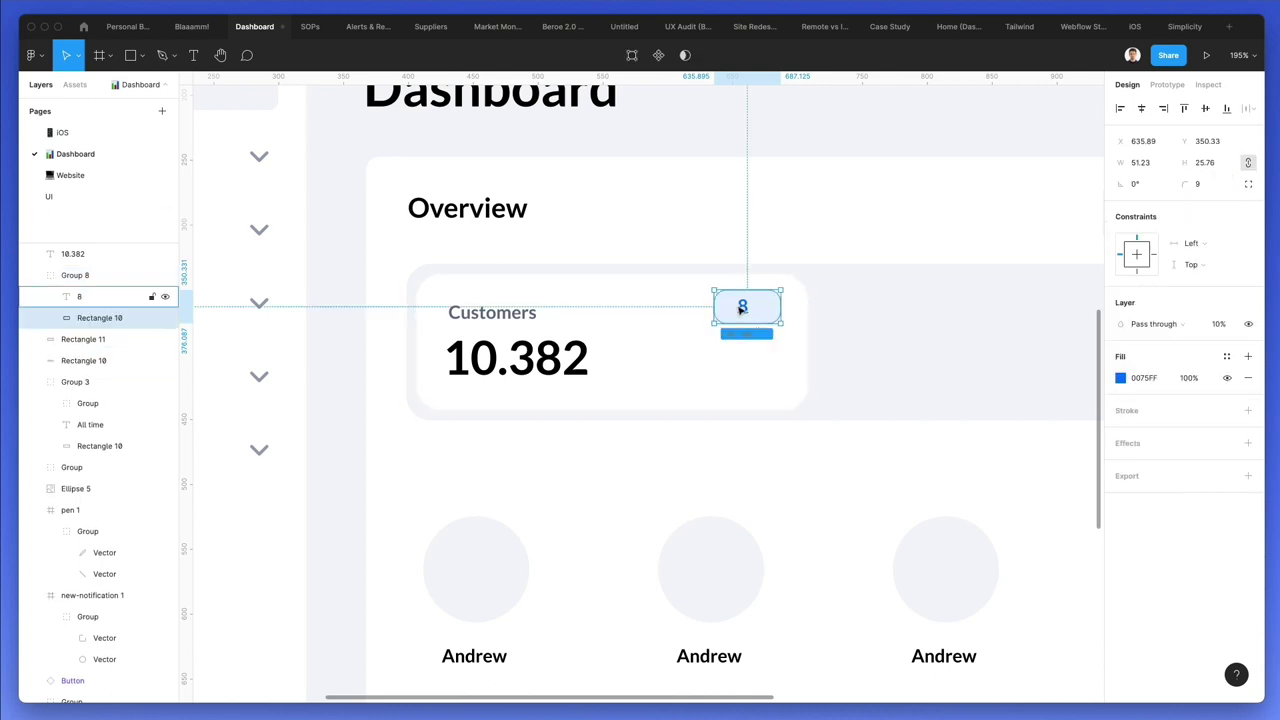
pyautogui.doubleClick(740, 306)
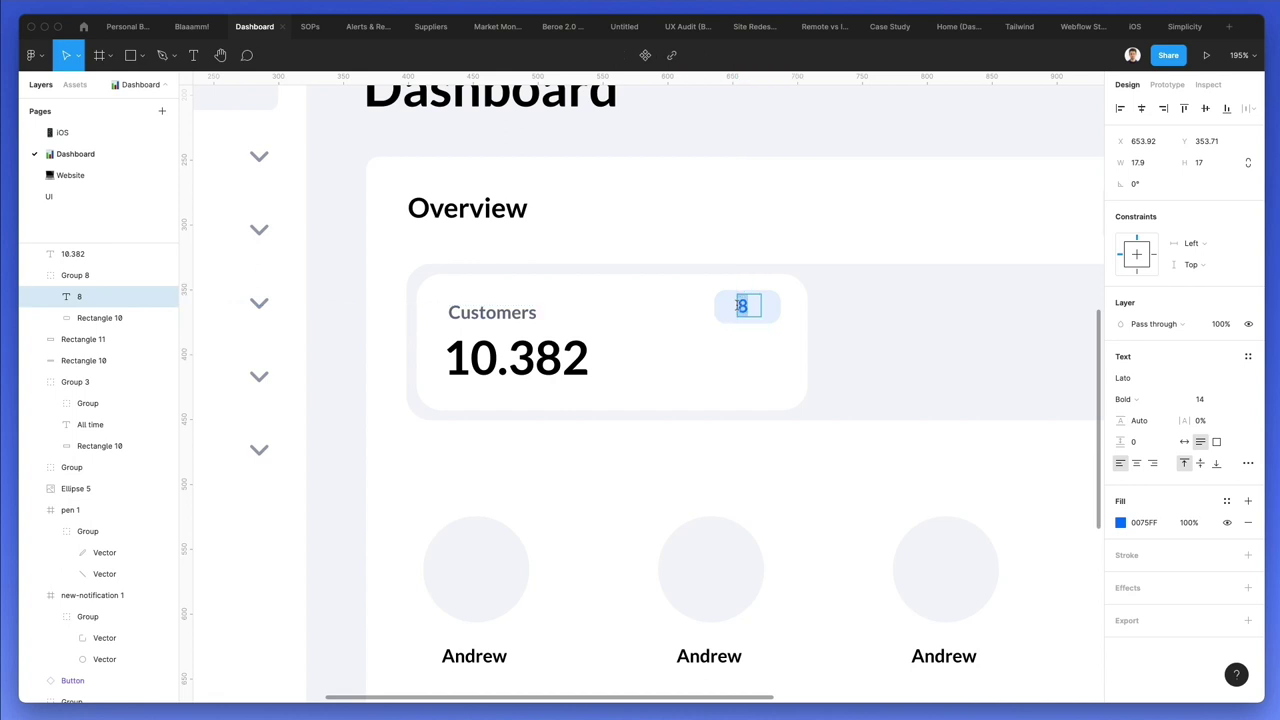
pyautogui.write('8%')
pyautogui.press('Escape')
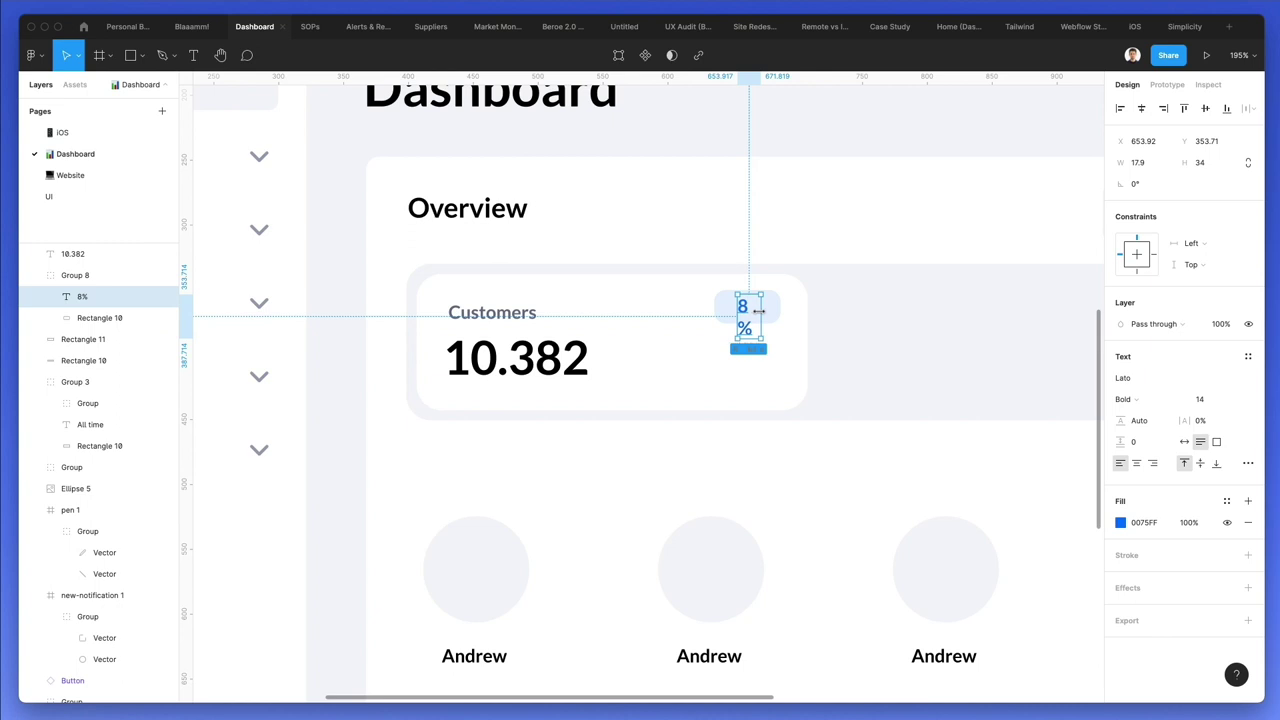
pyautogui.moveTo(760, 311); pyautogui.dragTo(773, 313)
pyautogui.click(1134, 464)
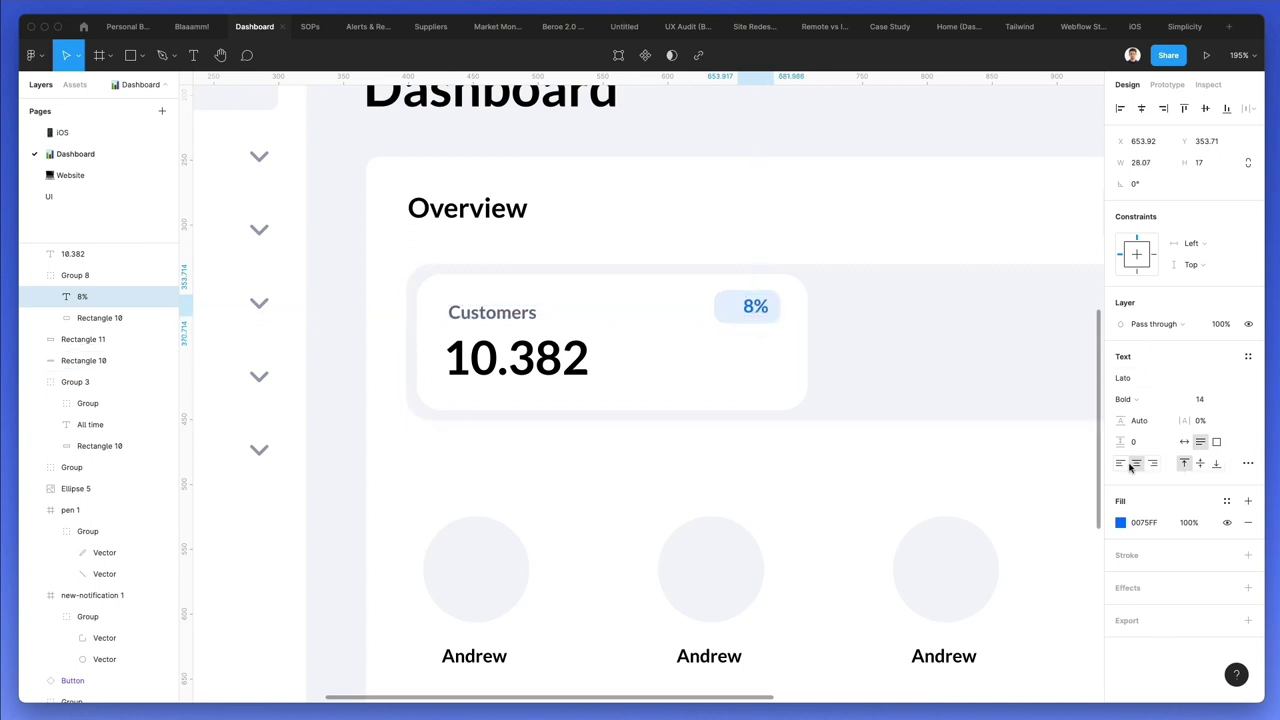
pyautogui.click(1183, 443)
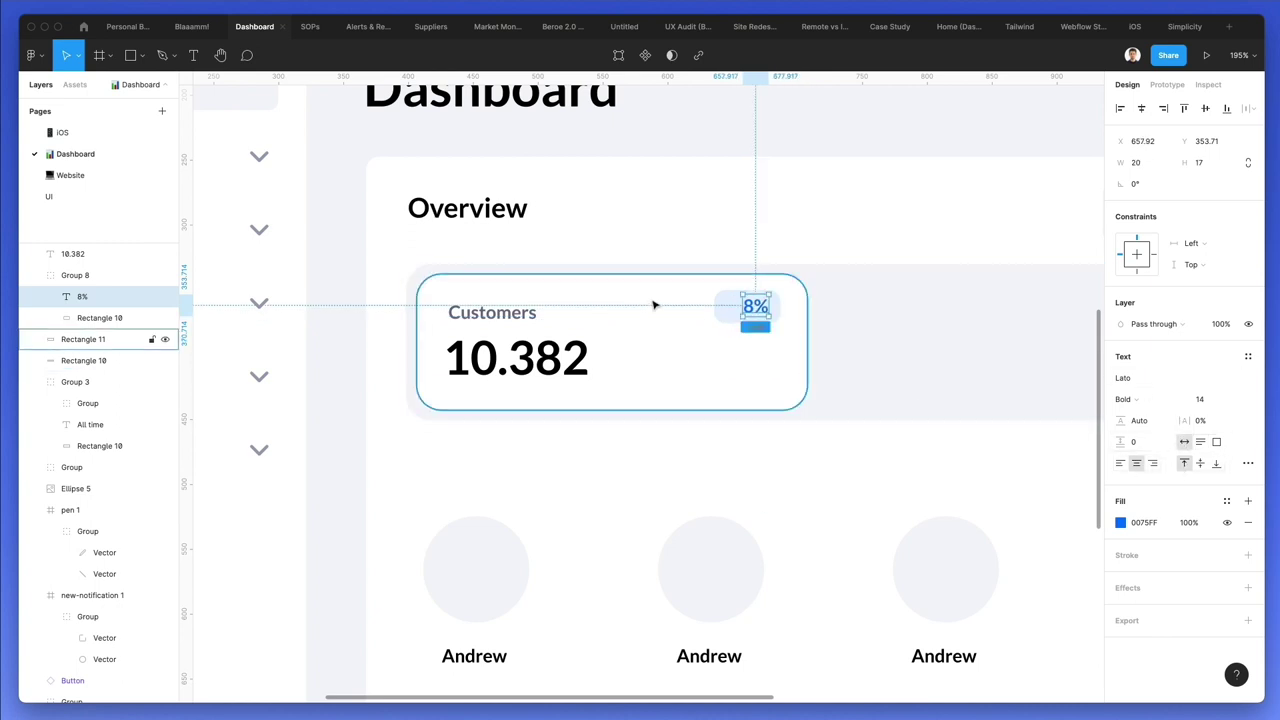
# - Narrow the badge's background from its left edge to about 41 wide and select the 8% text
pyautogui.click(728, 314)
pyautogui.moveTo(714, 312); pyautogui.dragTo(728, 312)
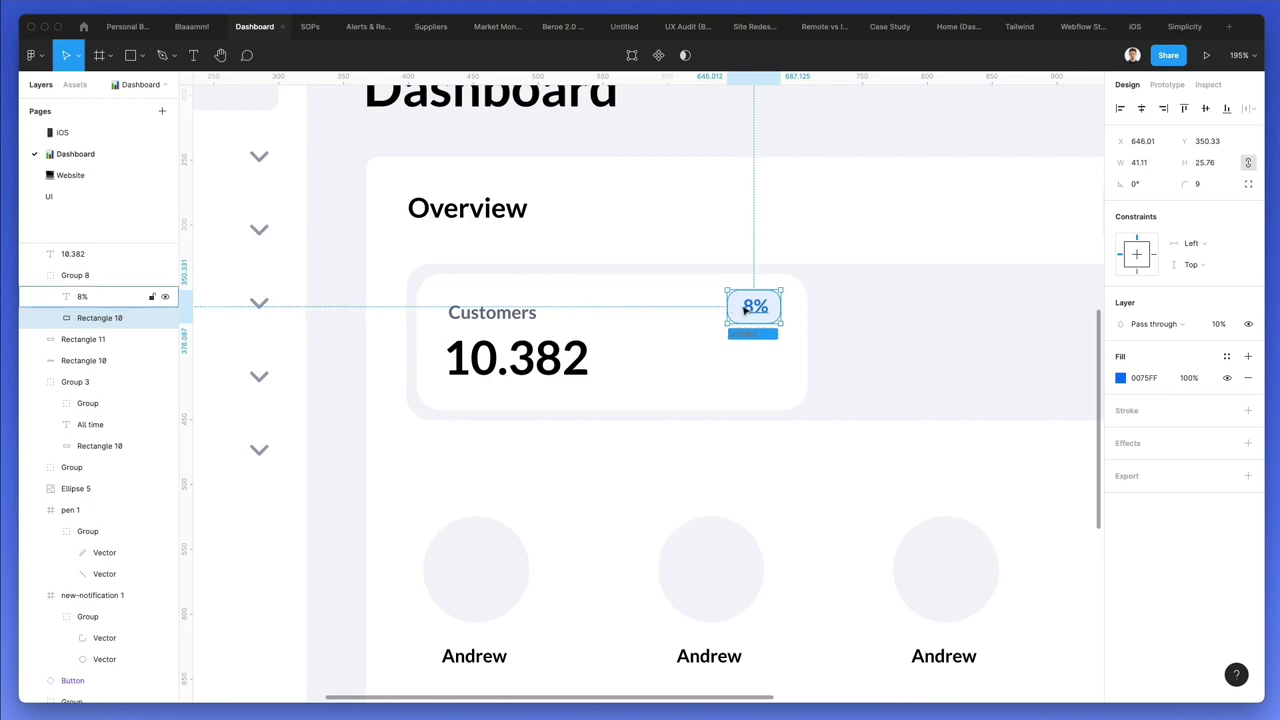
pyautogui.click(740, 306)
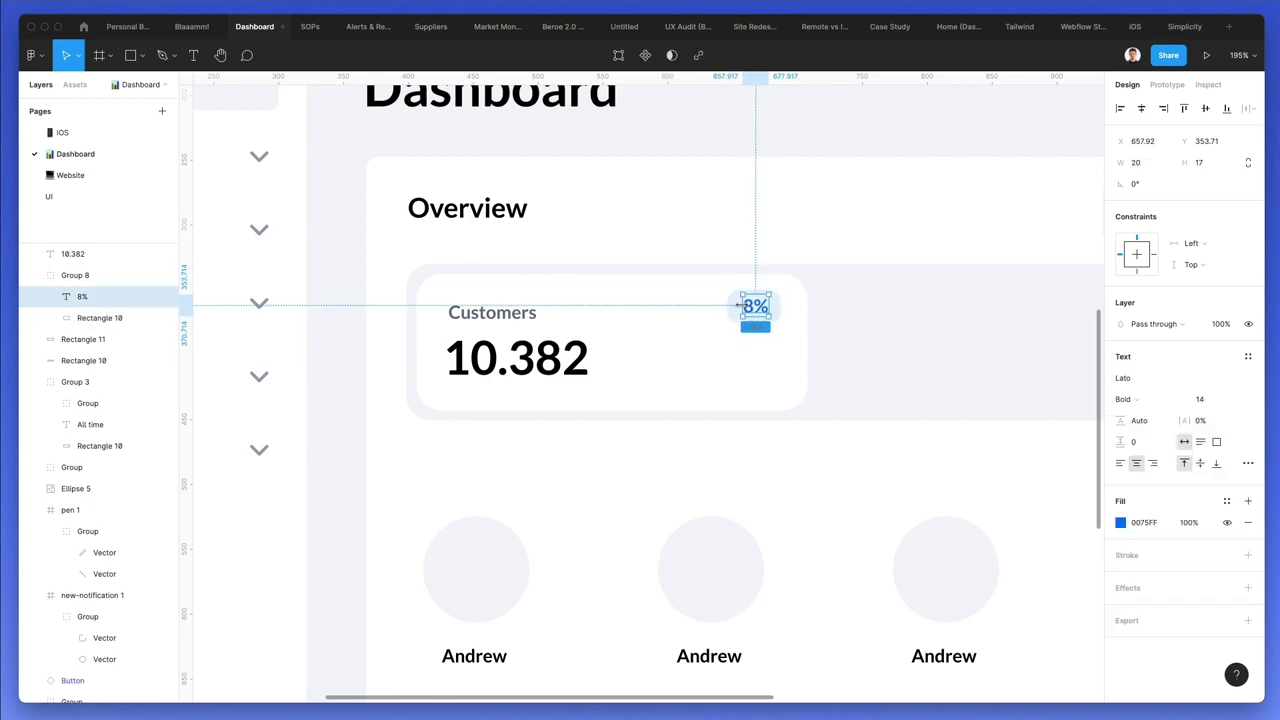
# - Recolor the 8% text in the Customers badge to green 00CD77
pyautogui.scroll(2, 738, 305)
pyautogui.click(1121, 522)
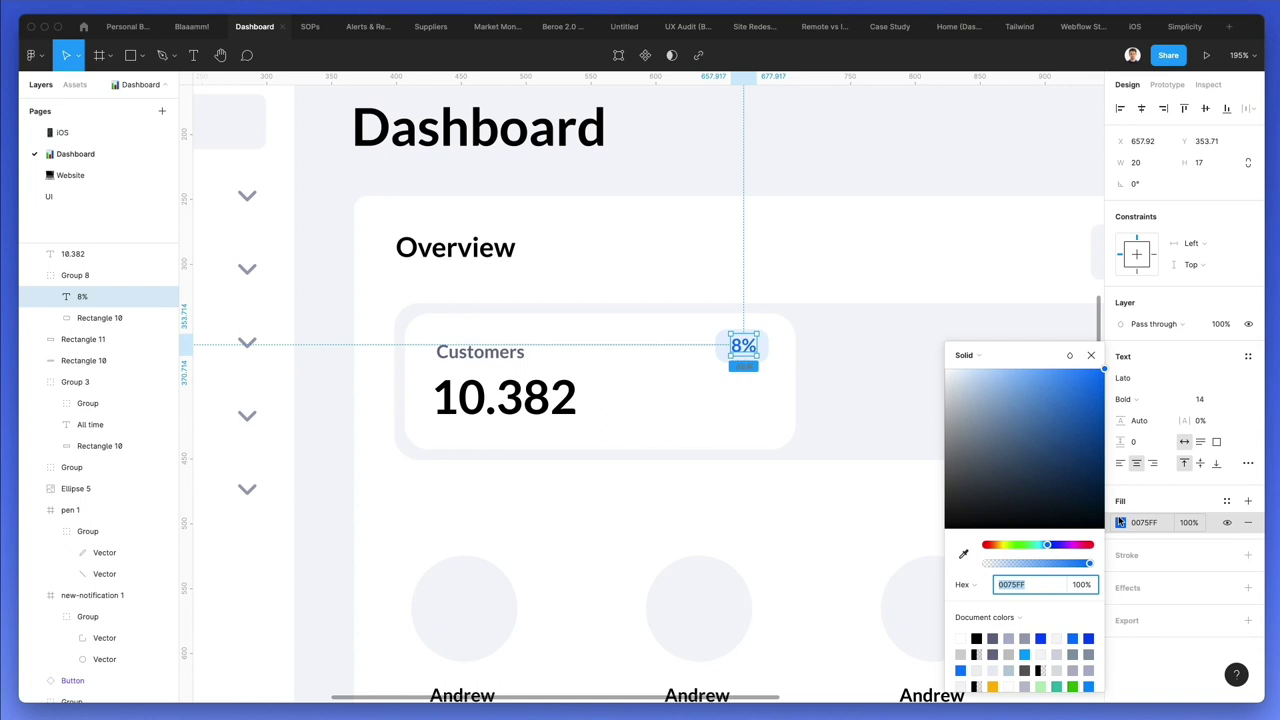
pyautogui.click(1072, 686)
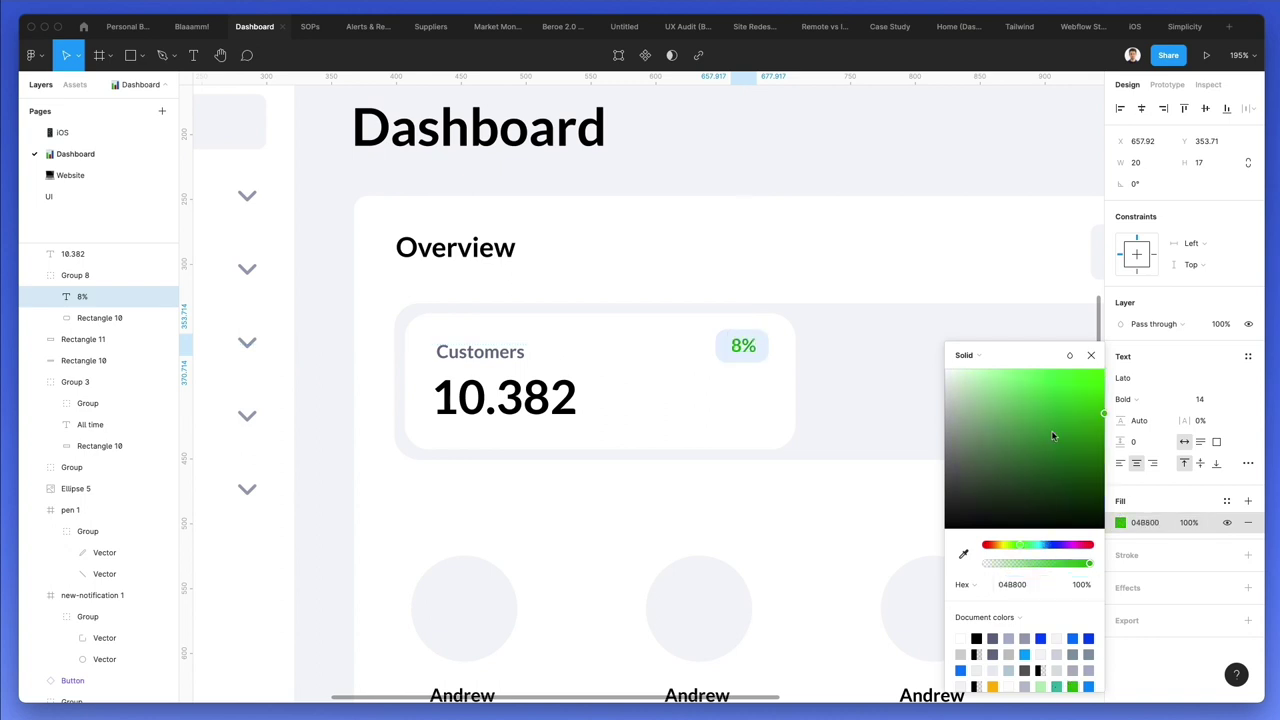
pyautogui.click(1024, 545)
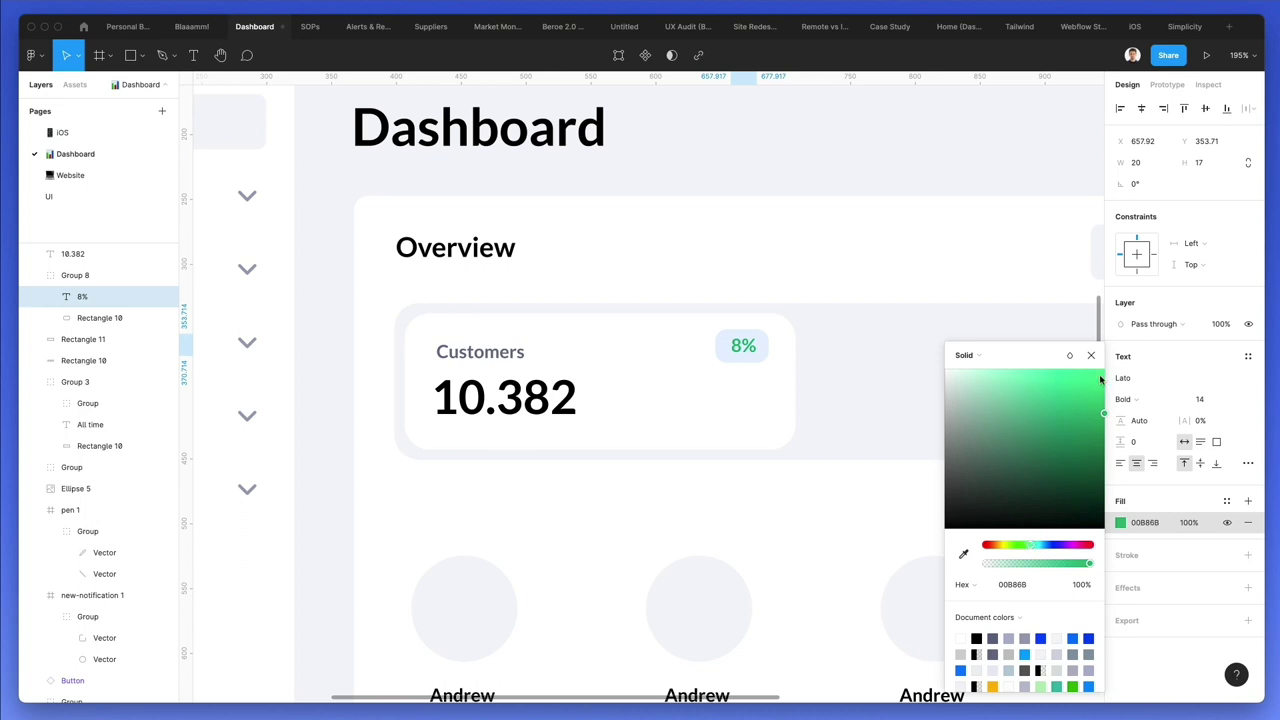
pyautogui.moveTo(1102, 410); pyautogui.dragTo(1105, 400)
# - Apply the 8% text's green hex code 00CD77 to the fill of the badge's background
pyautogui.click(1008, 584)
pyautogui.hotkey('ctrl', 'c')
pyautogui.click(763, 352)
pyautogui.click(1147, 381)
pyautogui.hotkey('ctrl', 'v')
pyautogui.press('Return')
pyautogui.press('Escape')
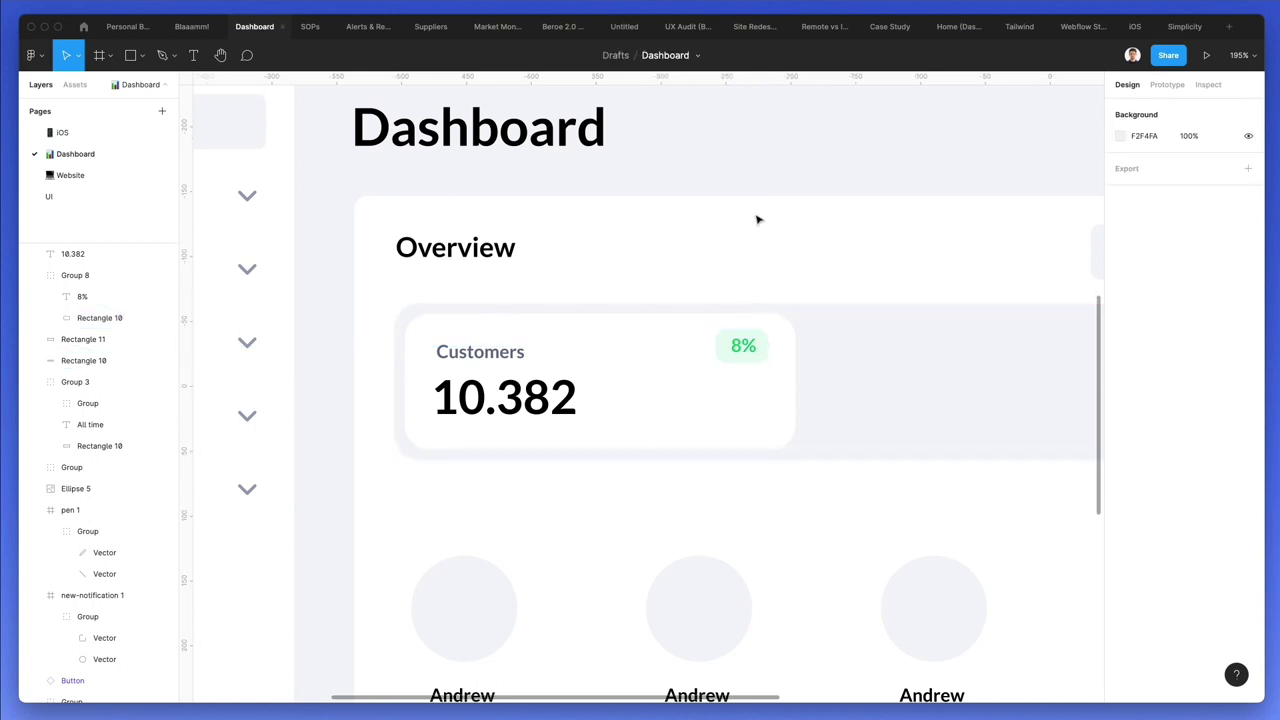
# - Group the 8% badge, the 10.382 figure, the Customers label and the white box behind them
pyautogui.click(746, 348)
pyautogui.hscroll(2, 640, 360)
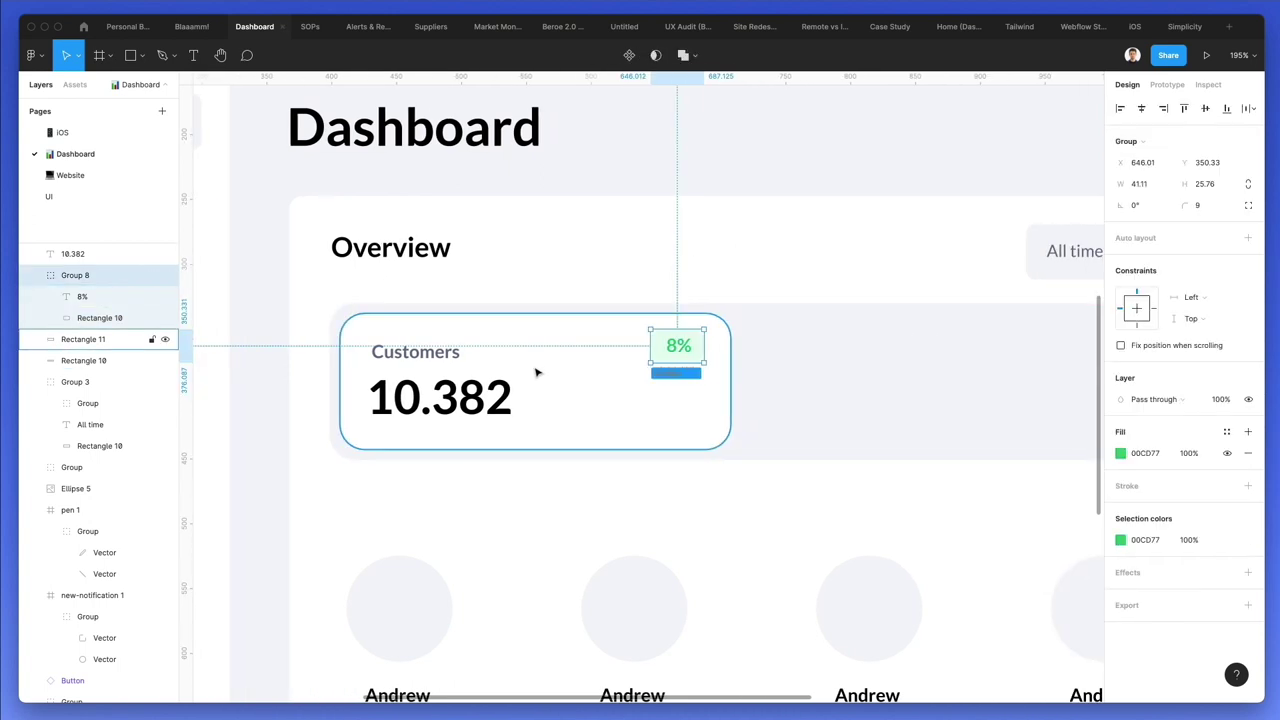
pyautogui.keyDown('shift'); pyautogui.click(458, 396); pyautogui.keyUp('shift')
pyautogui.keyDown('shift'); pyautogui.click(430, 352); pyautogui.keyUp('shift')
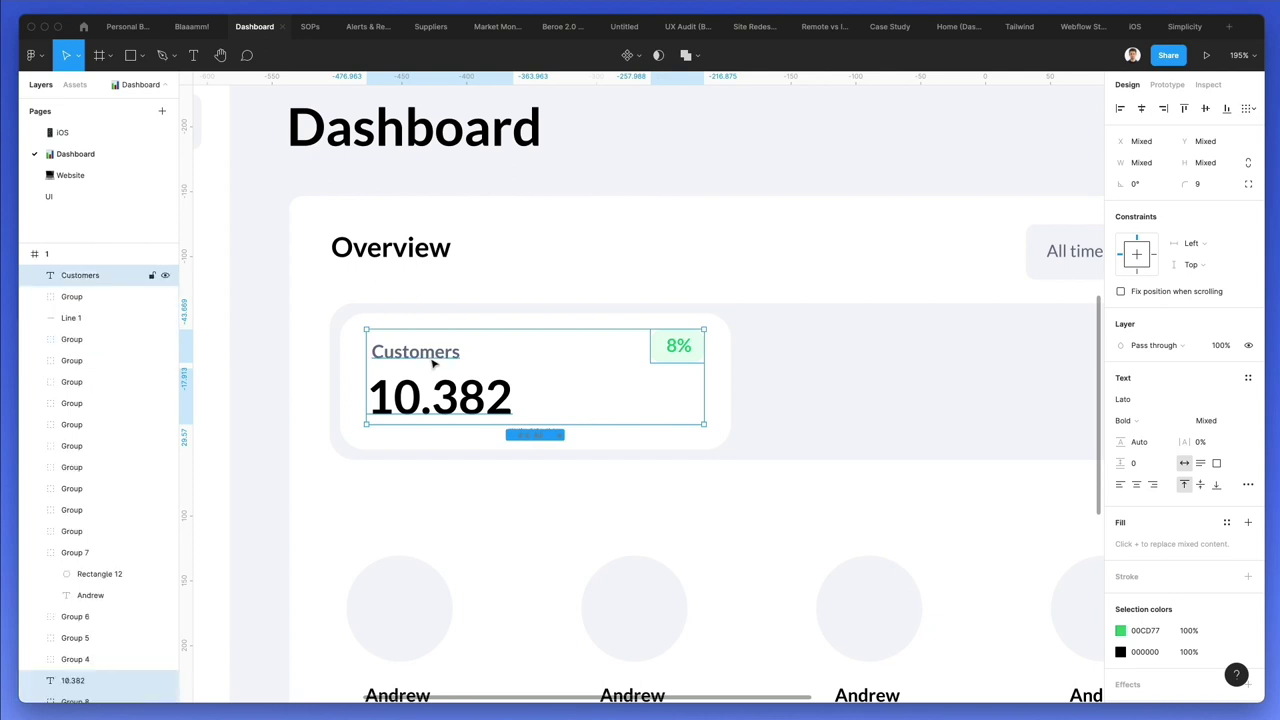
pyautogui.keyDown('shift'); pyautogui.click(496, 323); pyautogui.keyUp('shift')
pyautogui.press('super+g')
# - Duplicate the Customers group onto the empty right half of the grey bar and delete the copy's white box
pyautogui.moveTo(500, 357); pyautogui.dragTo(857, 372)
pyautogui.hscroll(5, 845, 370)
pyautogui.scroll(-3, 856, 371)
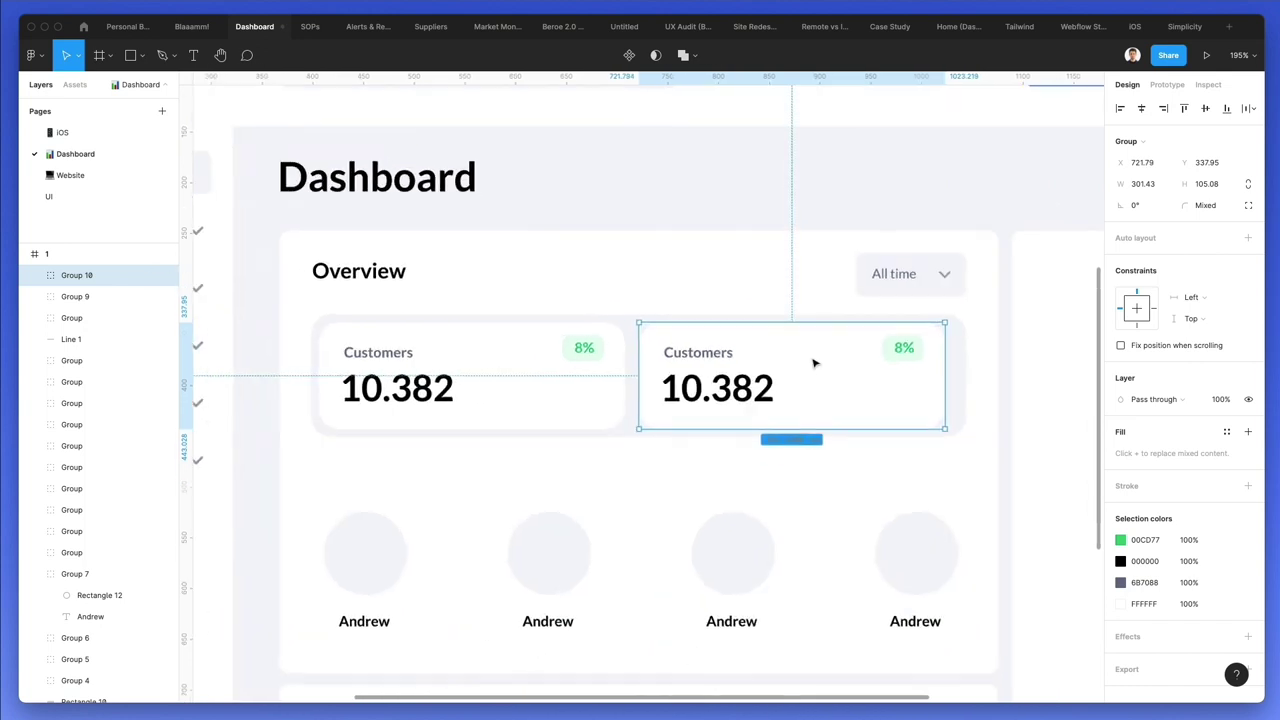
pyautogui.press('Escape')
pyautogui.doubleClick(774, 350)
pyautogui.press('Delete')
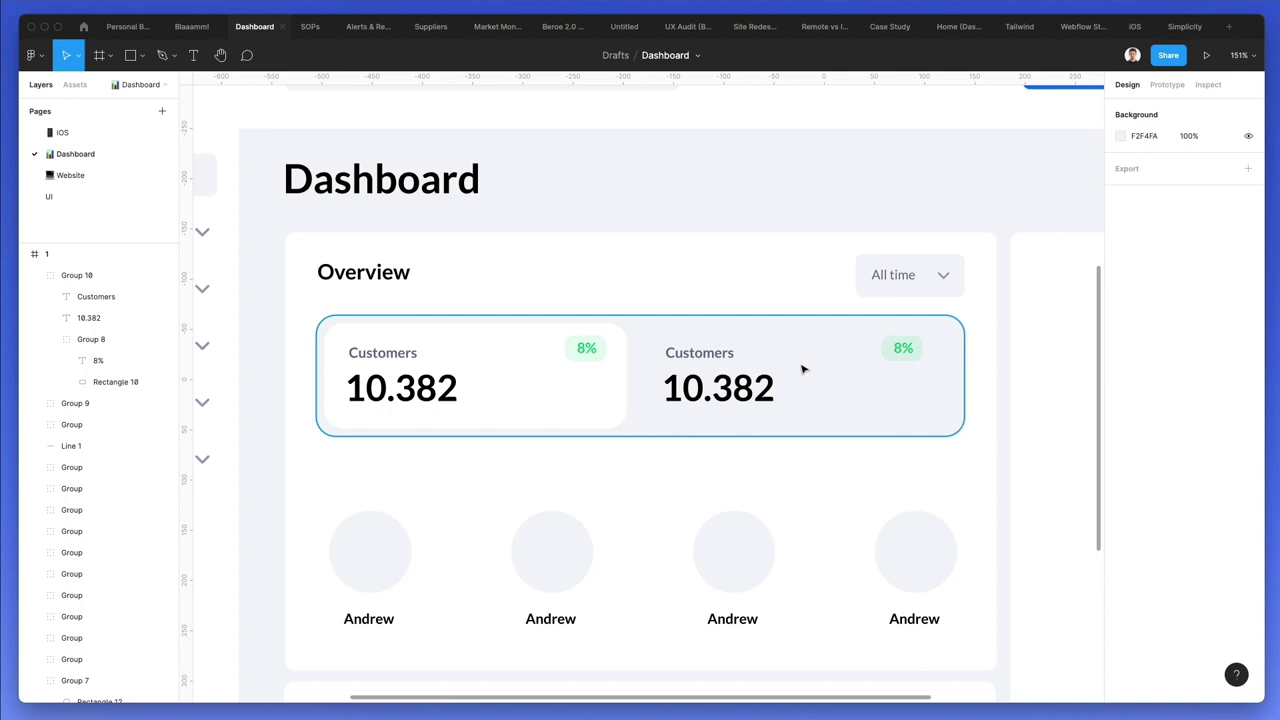
# - Change the duplicated statistic's label to Income
pyautogui.click(701, 366)
pyautogui.doubleClick(700, 358)
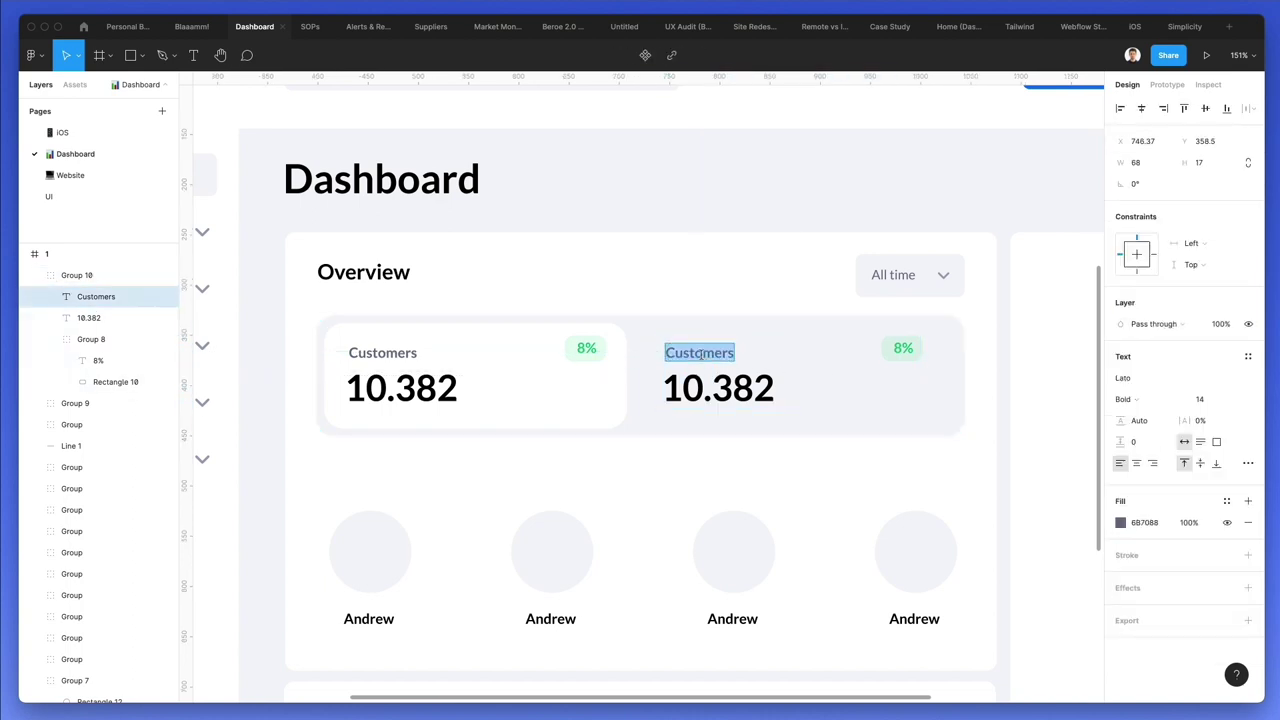
pyautogui.write('Inn')
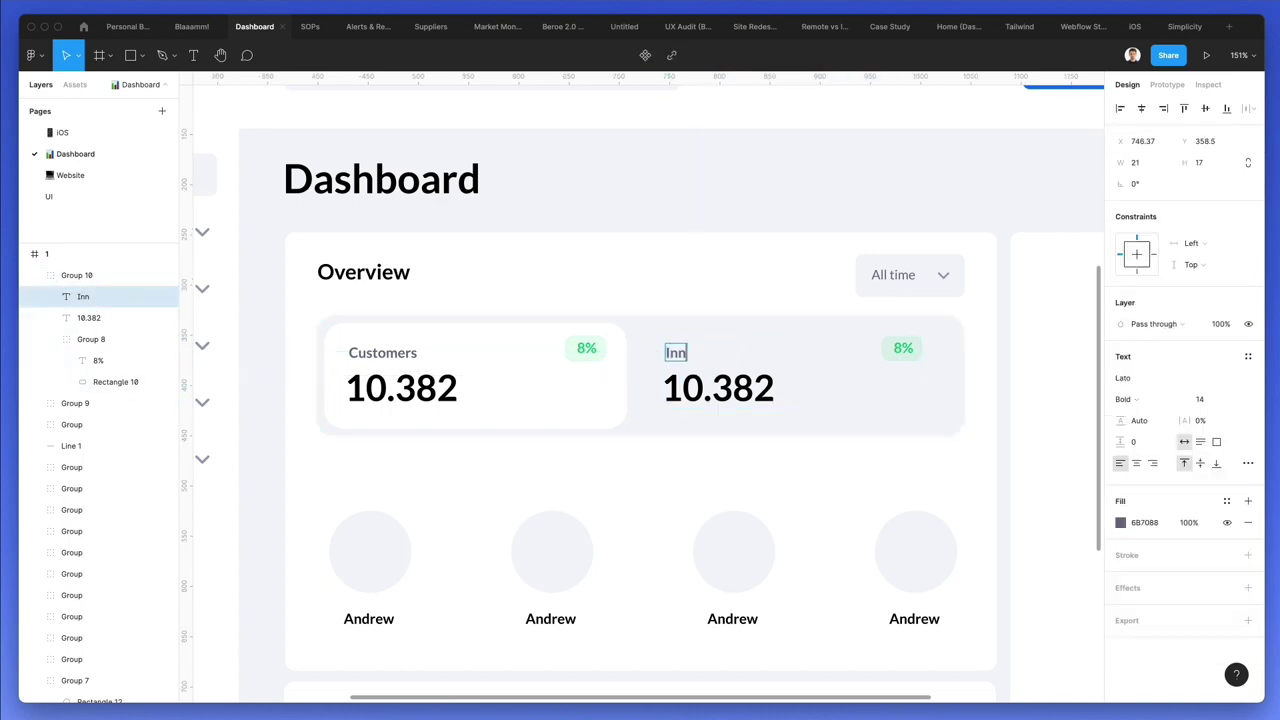
pyautogui.write('ome')
# - Change the Income statistic's figure to $1.384.328,00
pyautogui.doubleClick(725, 380)
pyautogui.click(725, 380)
pyautogui.press('super+a')
pyautogui.write('$')
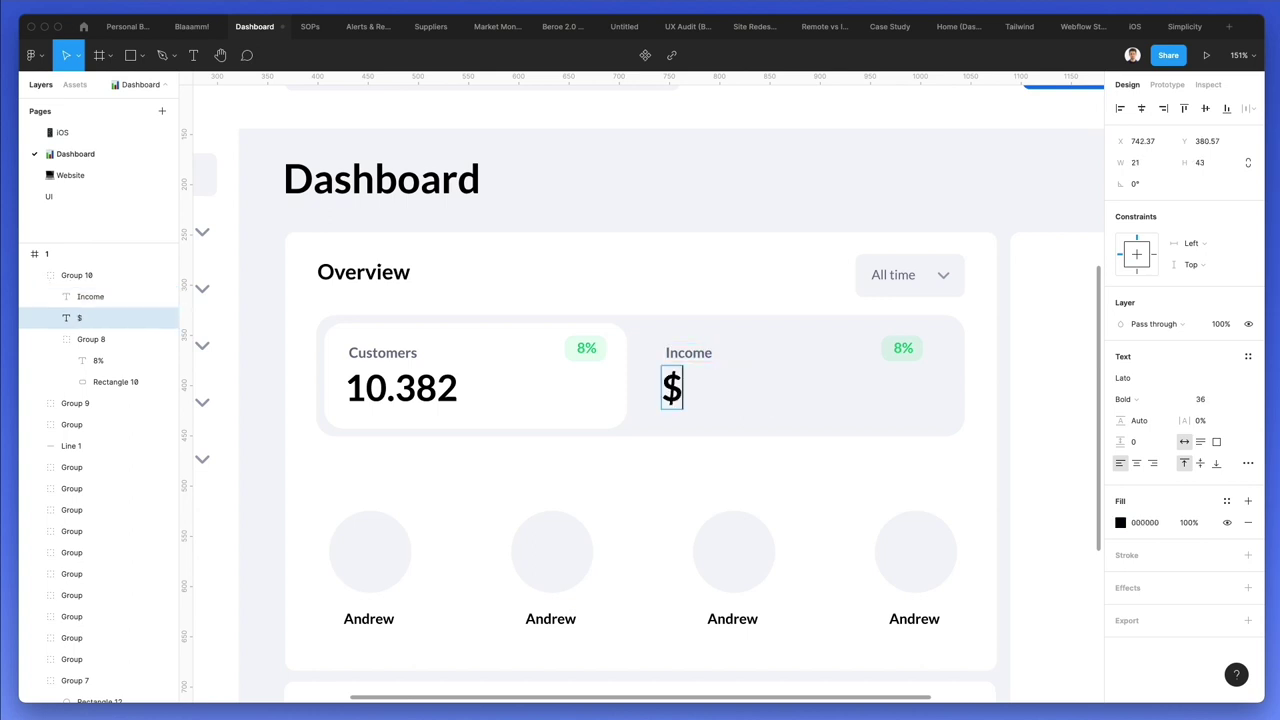
pyautogui.write('1.384')
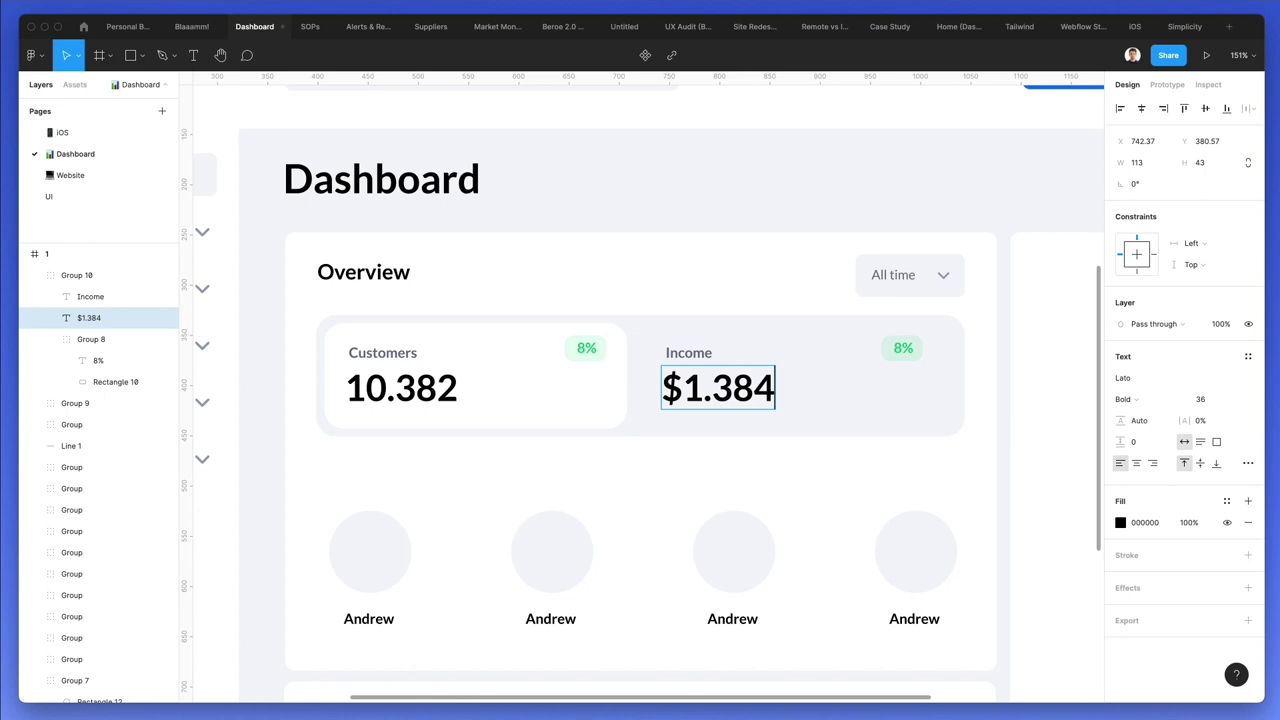
pyautogui.write(' .328')
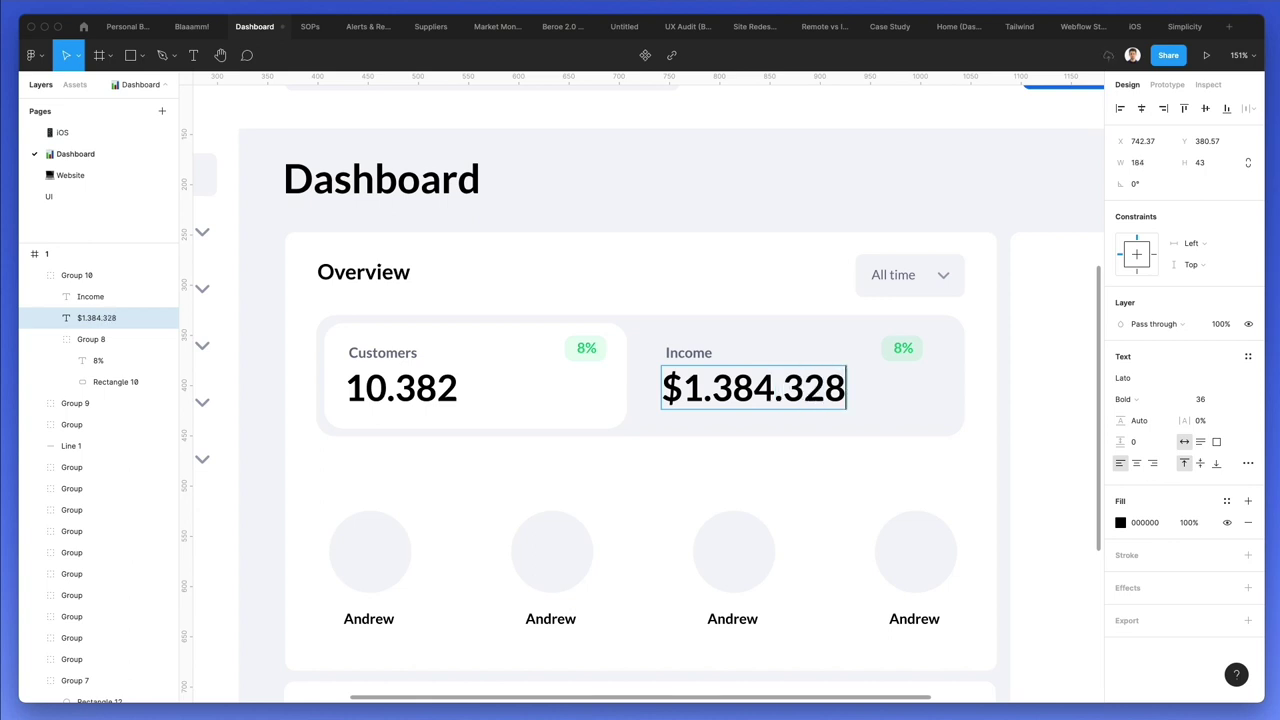
pyautogui.write('.00')
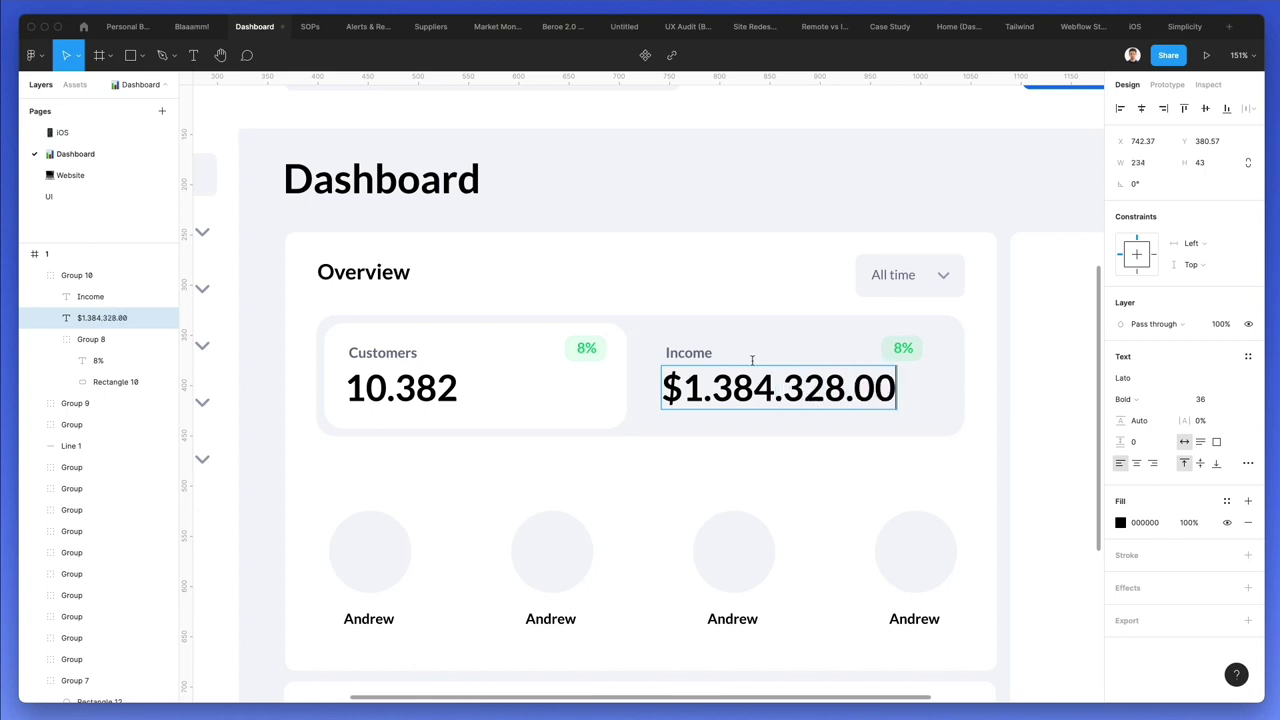
pyautogui.moveTo(857, 390); pyautogui.dragTo(842, 389)
pyautogui.write(',')
pyautogui.press('Escape')
# - Move the Income statistic's 8% badge slightly to the right, toward the end of the grey bar
pyautogui.click(892, 187)
pyautogui.scroll(-3, 892, 187)
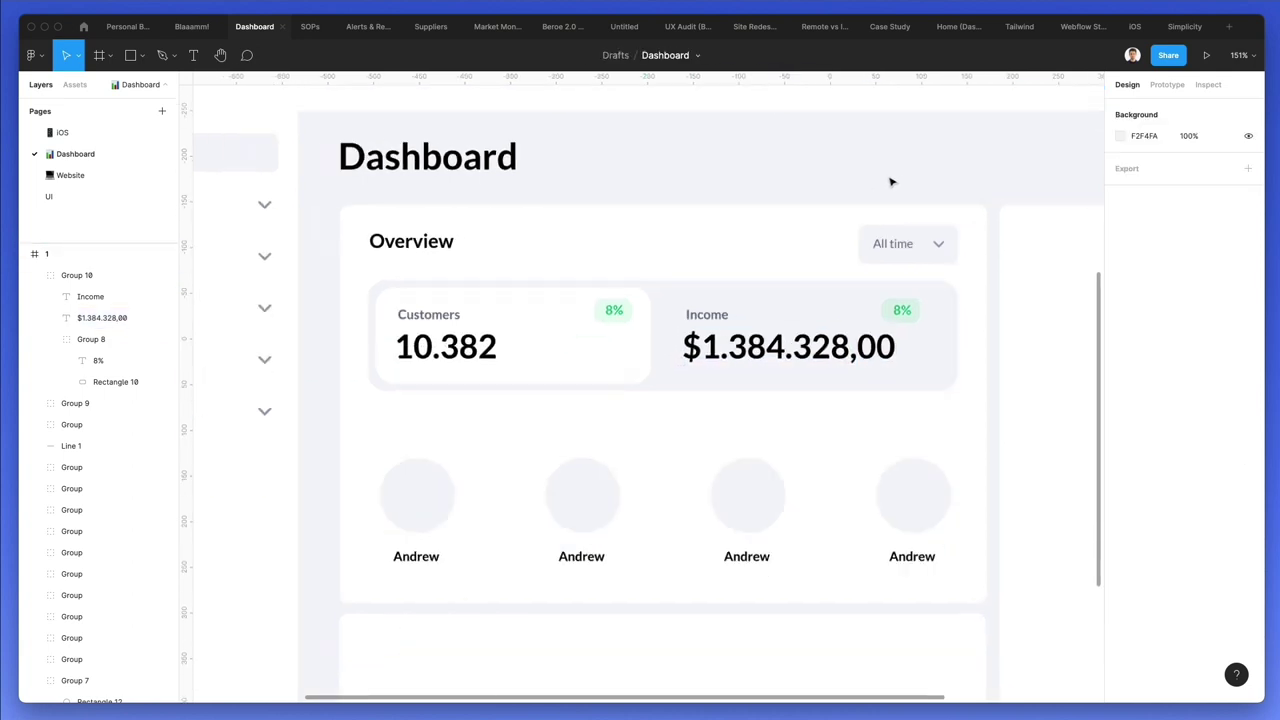
pyautogui.doubleClick(902, 294)
pyautogui.moveTo(886, 290); pyautogui.dragTo(912, 300)
pyautogui.hscroll(-1, 914, 300)
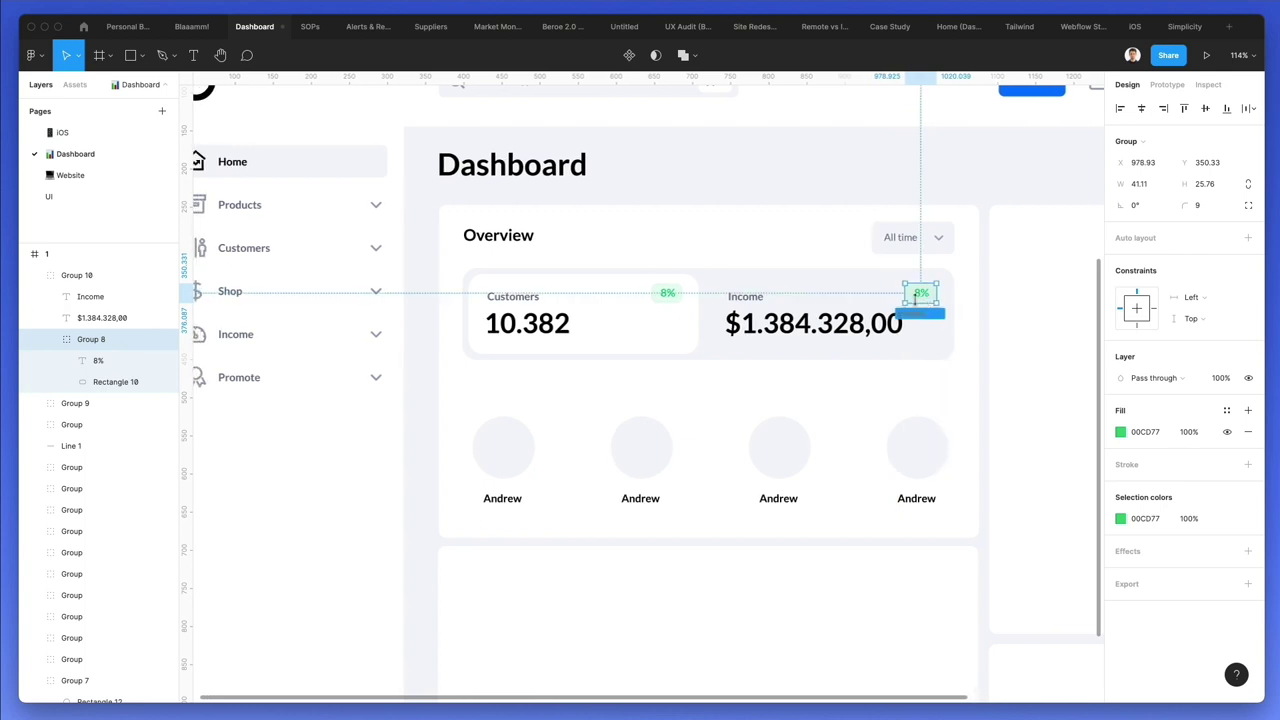
pyautogui.click(855, 229)
# - Fill the Income badge's background with white FFFFFF sampled from the card and set its opacity to 100%
pyautogui.scroll(4, 944, 292)
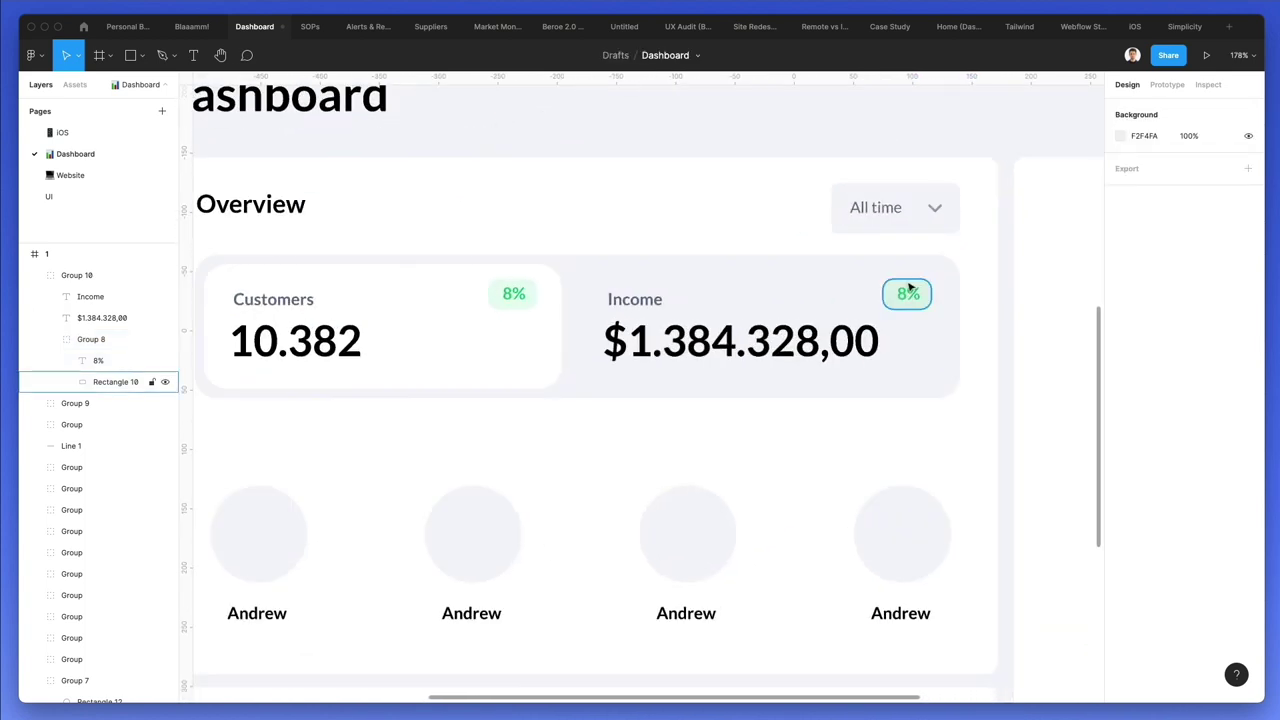
pyautogui.keyDown('super'); pyautogui.click(909, 284); pyautogui.keyUp('super')
pyautogui.press('i')
pyautogui.click(790, 209)
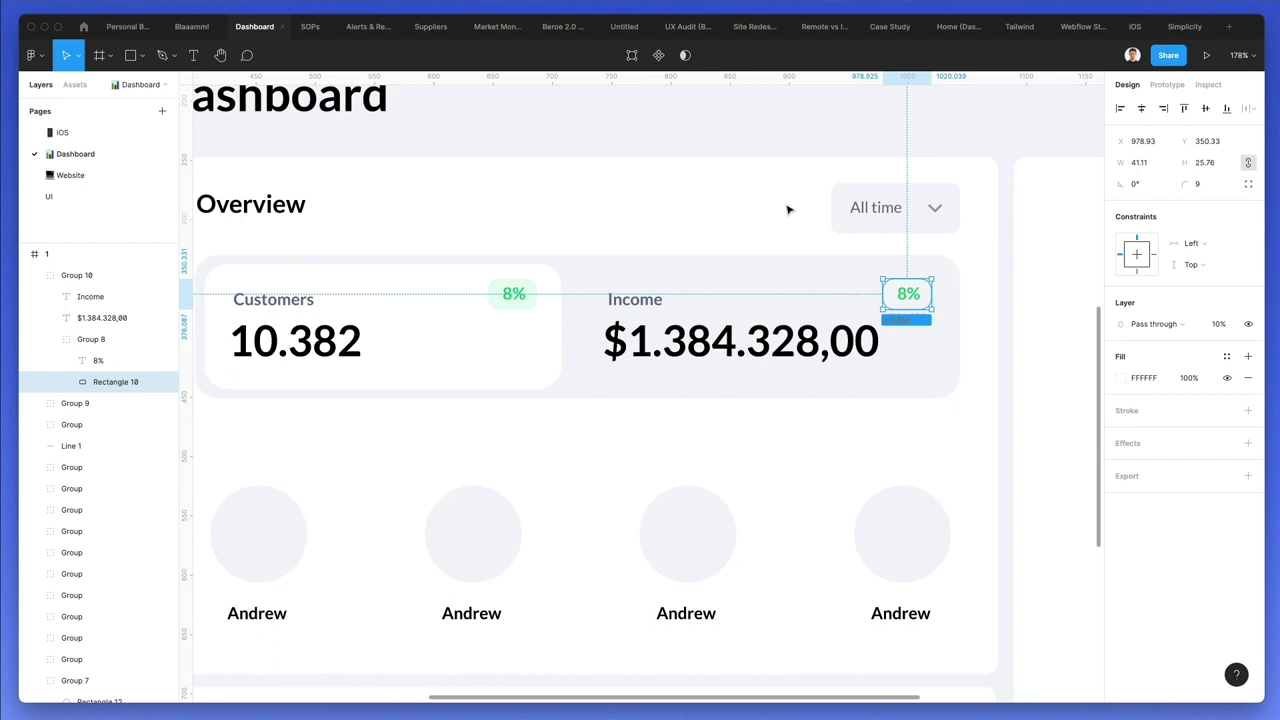
pyautogui.press('0')
pyautogui.press('Escape')
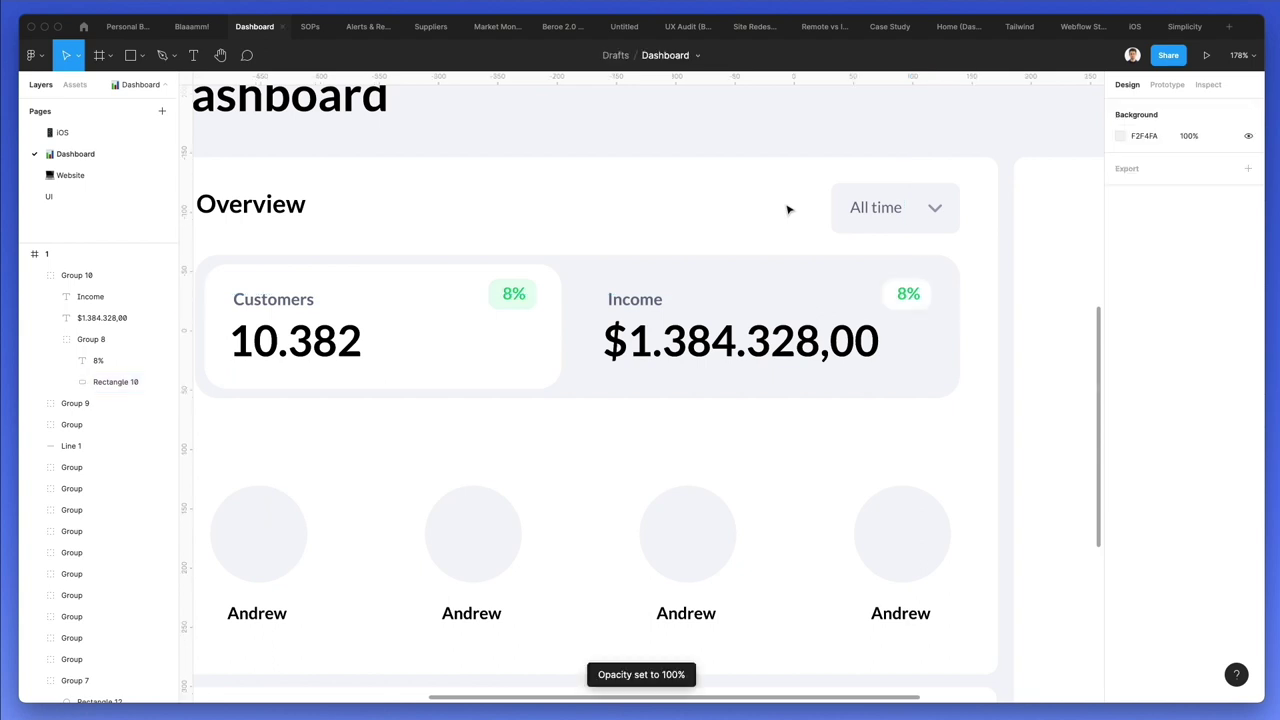
# - Nudge the Income badge slightly right and change its text to 3% in the black of the income figure
pyautogui.click(924, 302)
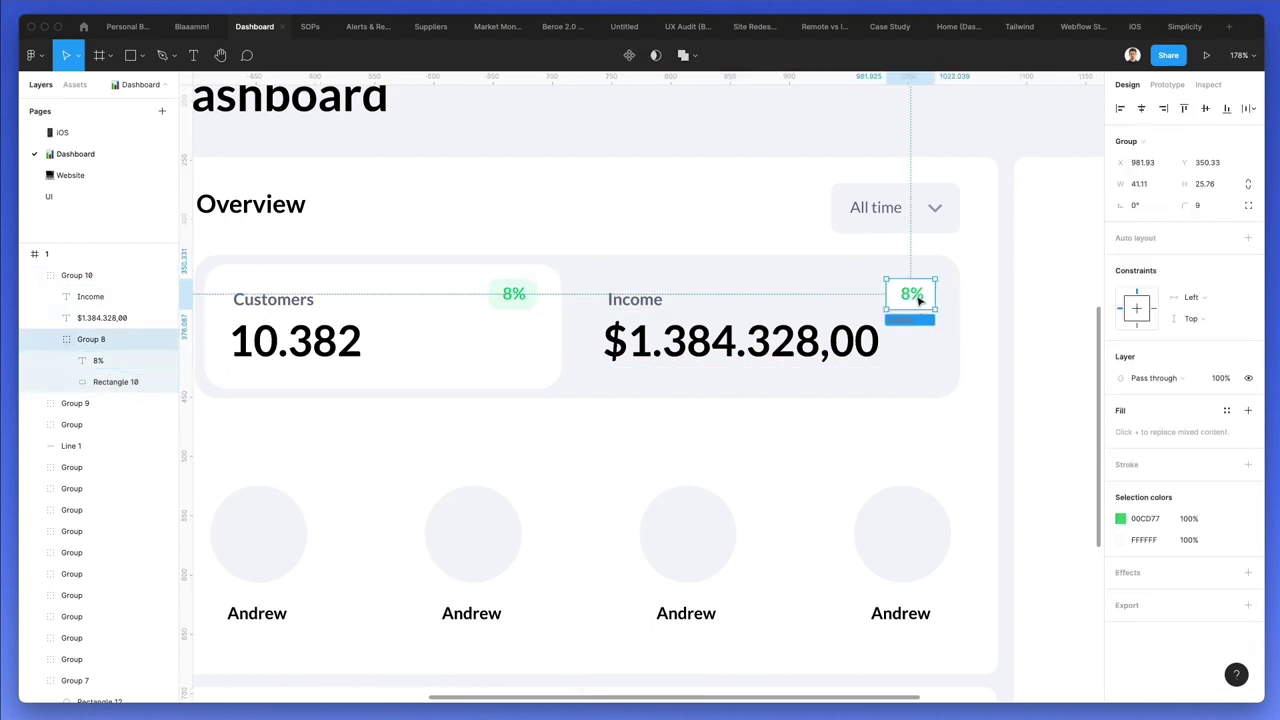
pyautogui.doubleClick(910, 293)
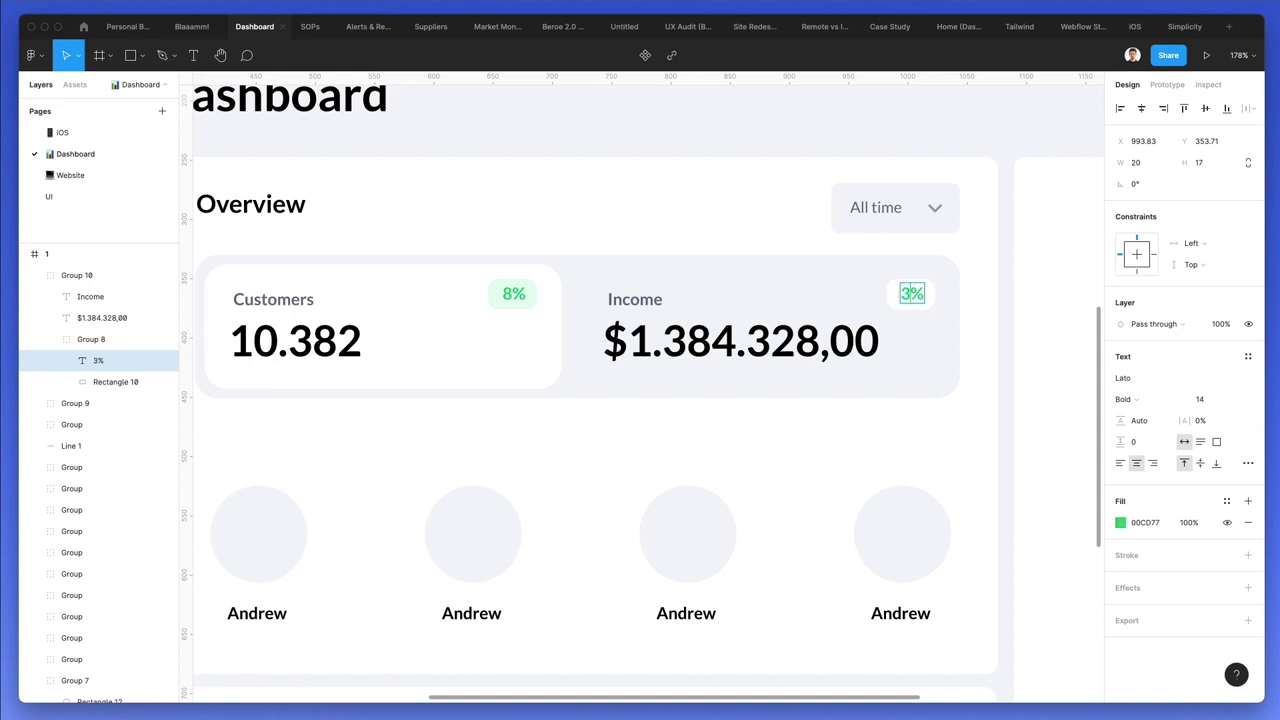
pyautogui.press('Escape')
pyautogui.press('i')
pyautogui.click(836, 340)
pyautogui.click(688, 236)
# - Place a copy of the All time text between the Customers box and the avatars, reworded as "Welcome to our new onlne experience"
pyautogui.scroll(-3, 697, 233)
pyautogui.scroll(-1, 697, 233)
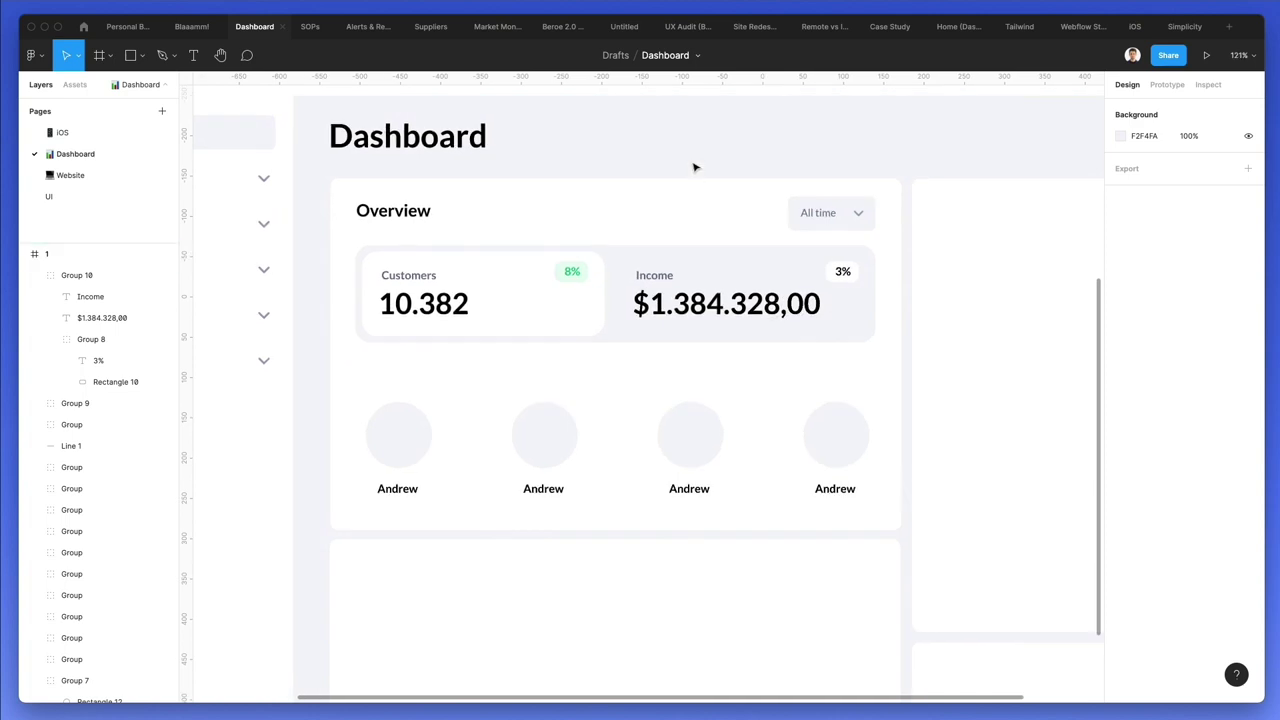
pyautogui.hscroll(2, 715, 160)
pyautogui.hscroll(3, 706, 152)
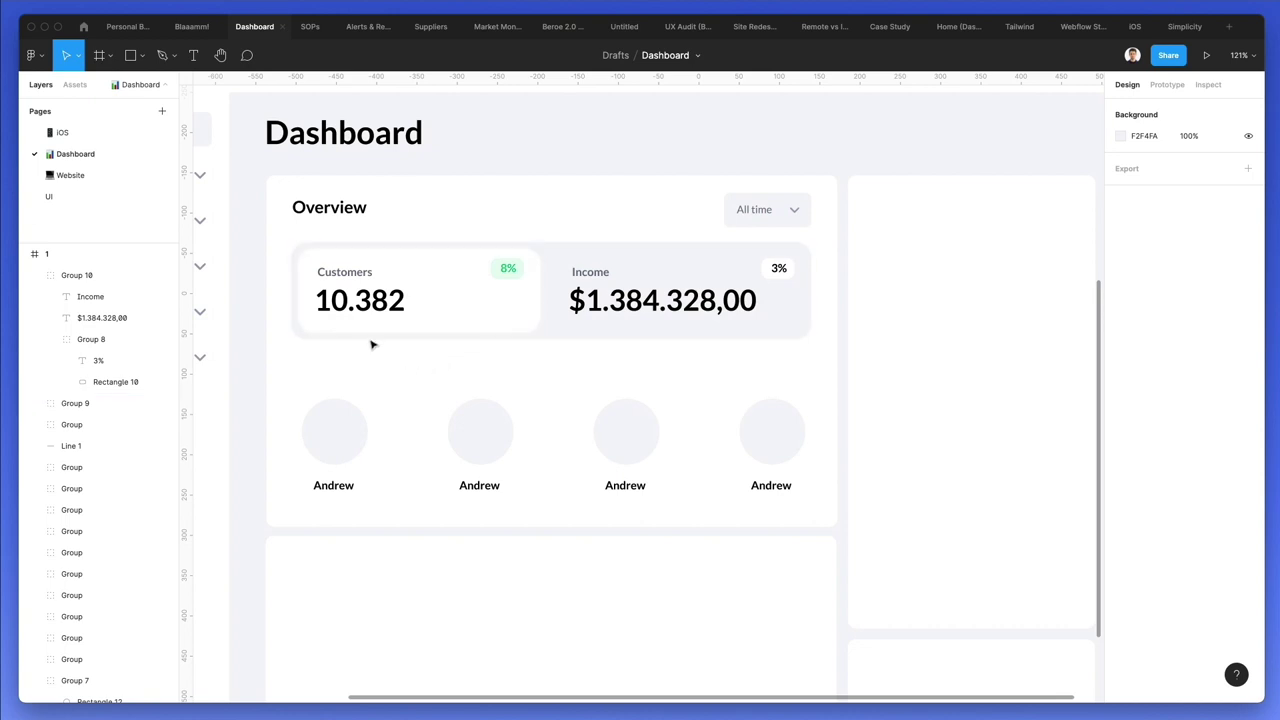
pyautogui.hscroll(-7, 846, 205)
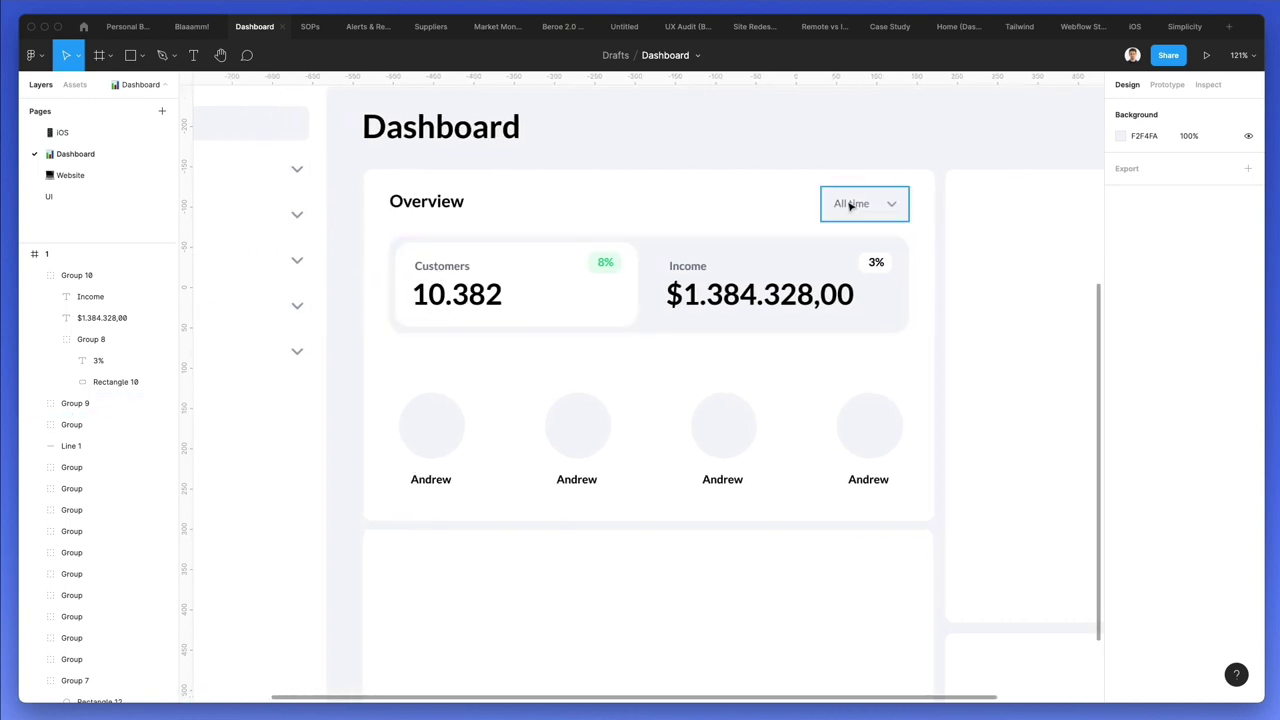
pyautogui.click(849, 205)
pyautogui.hscroll(-2, 500, 350)
pyautogui.scroll(-1, 500, 350)
pyautogui.click(433, 335)
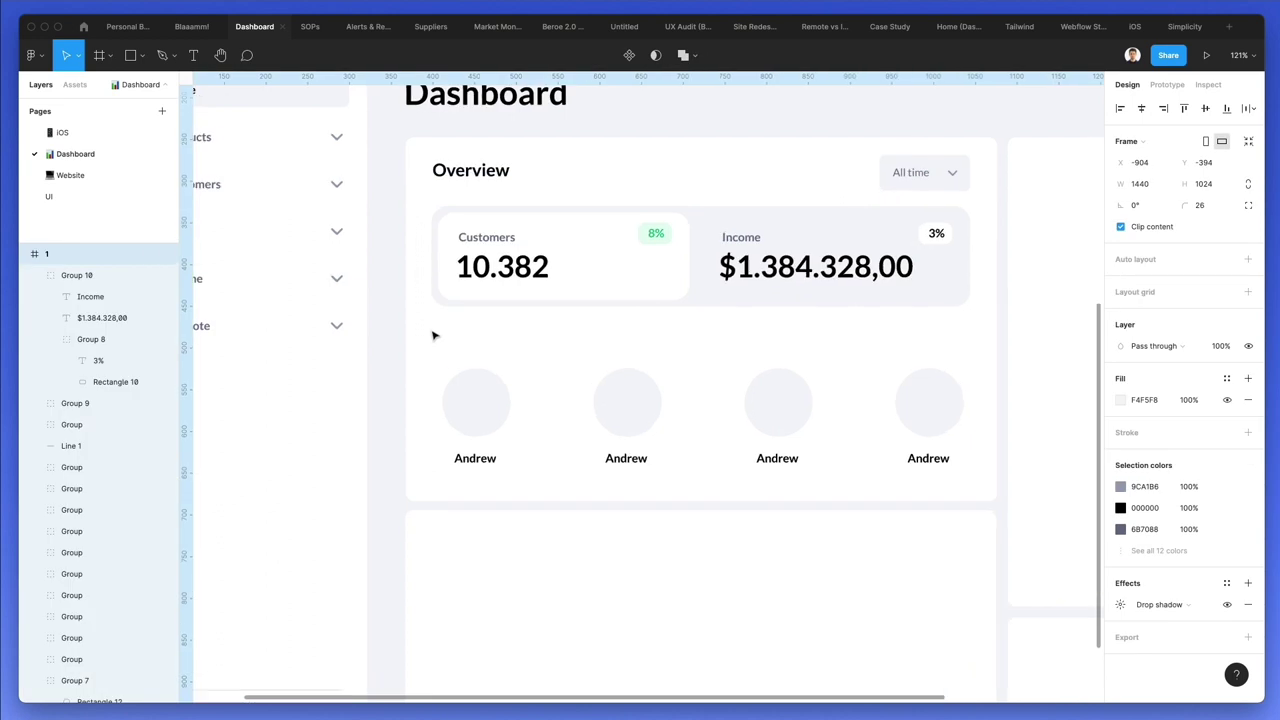
pyautogui.hotkey('ctrl', 'v')
pyautogui.moveTo(264, 124); pyautogui.dragTo(498, 480)
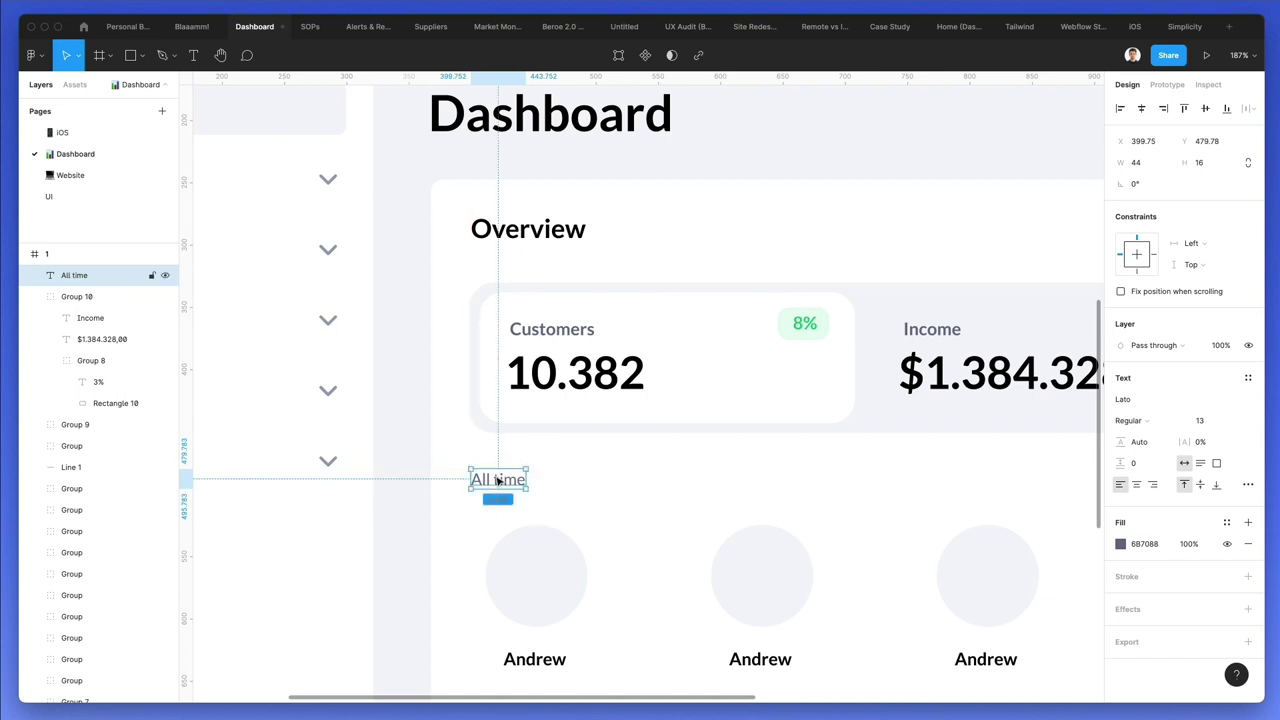
pyautogui.doubleClick(498, 480)
pyautogui.write('Welcome')
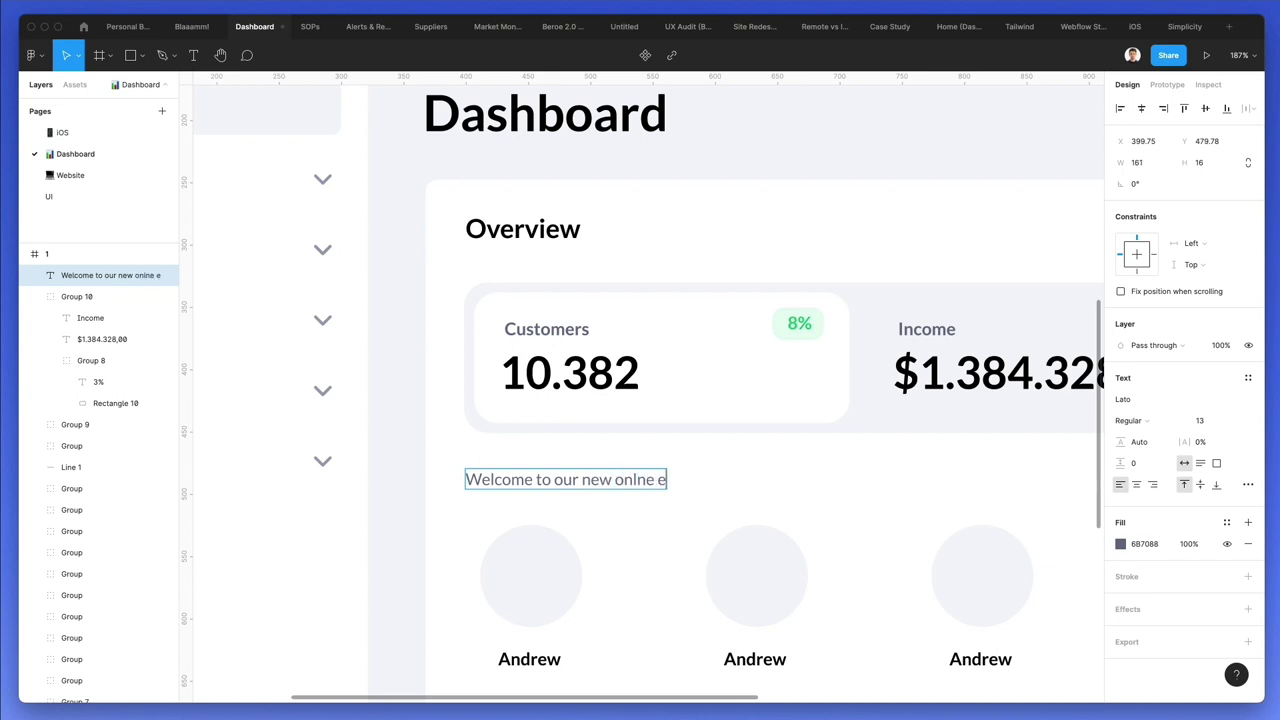
# - Make the last two words of the welcome line bold and black 000000
pyautogui.hotkey('alt', 'shift', 'Left')
pyautogui.hotkey('alt', 'shift', 'Left')
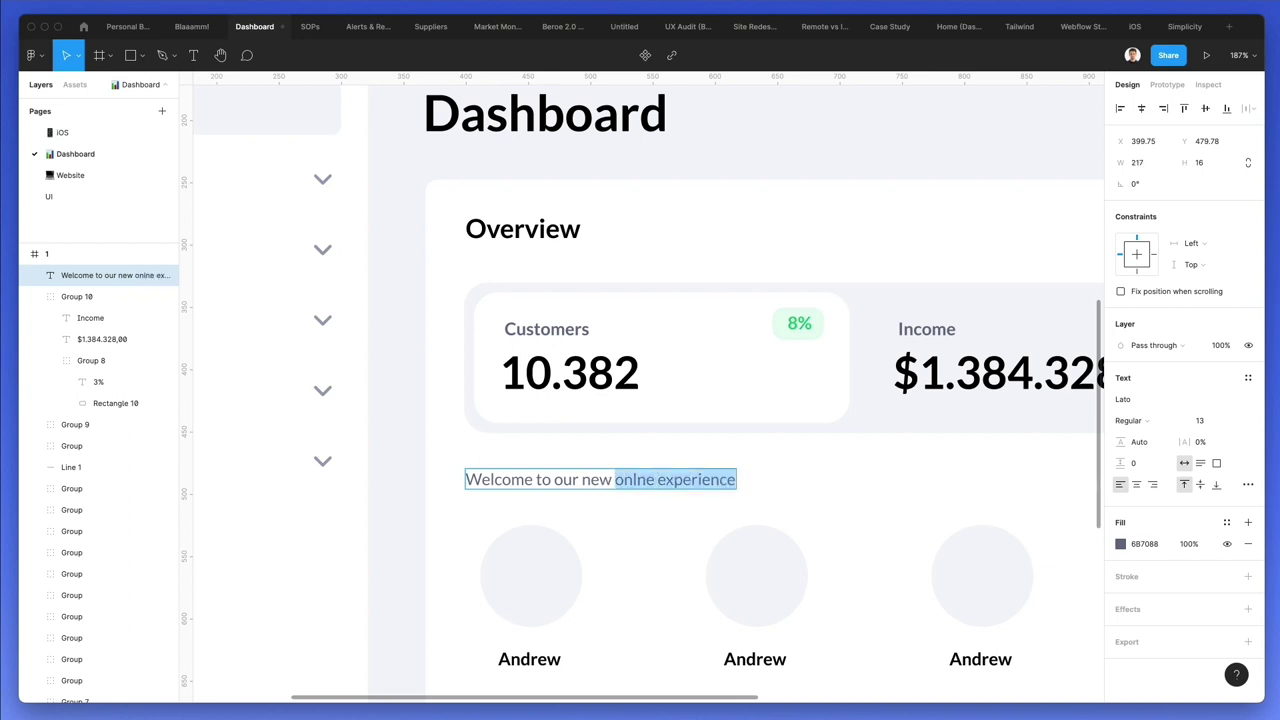
pyautogui.press('i')
pyautogui.click(935, 365)
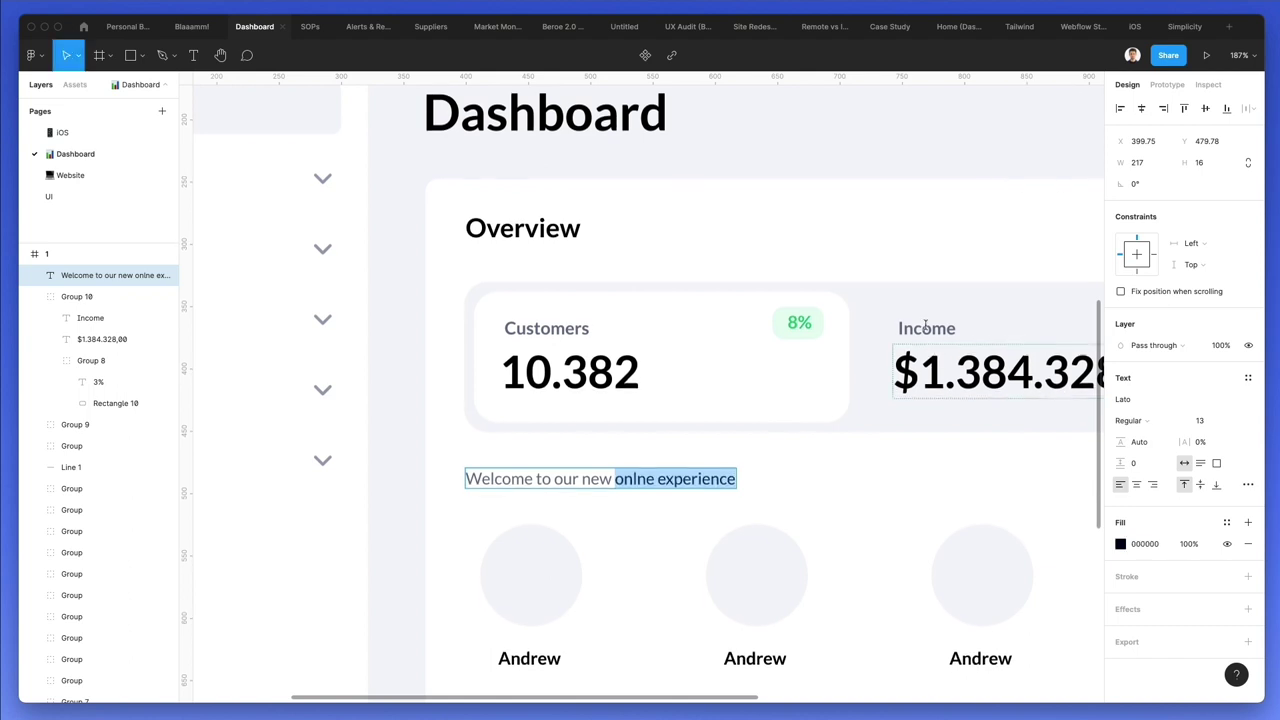
pyautogui.click(1136, 422)
pyautogui.click(1157, 436)
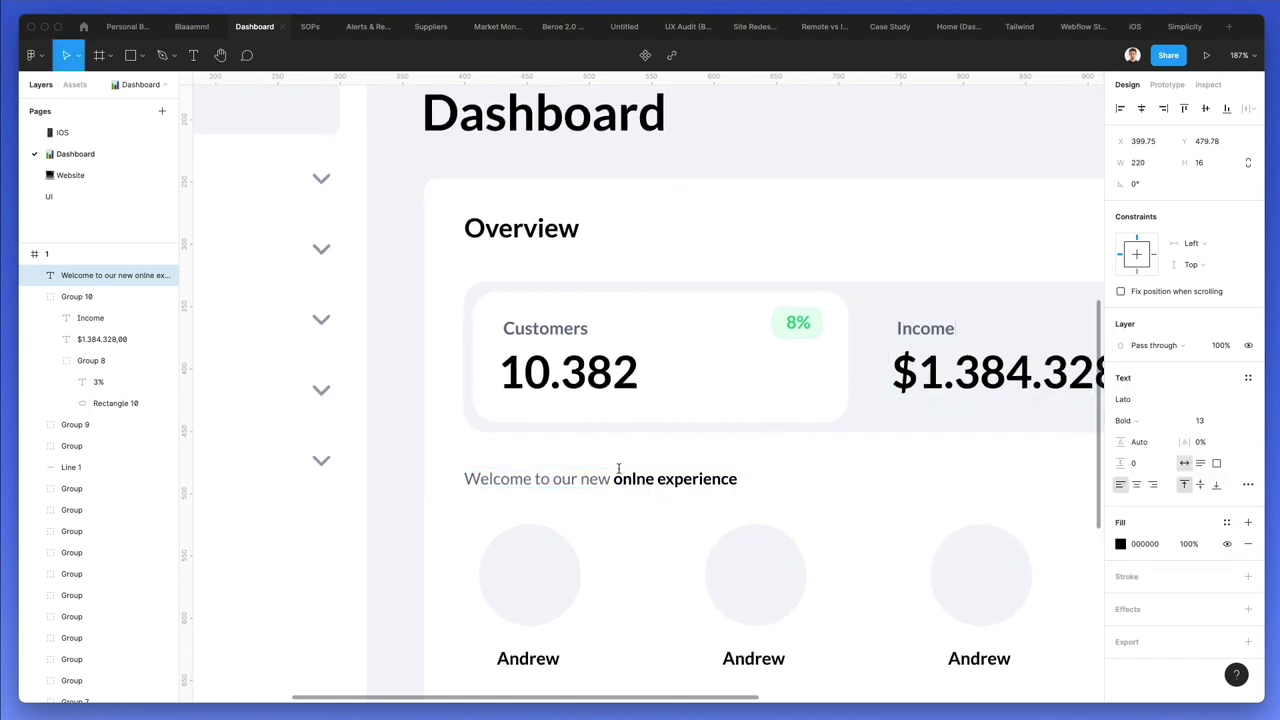
# - Correct the misspelled word in the welcome line to "online"
pyautogui.click(635, 478)
pyautogui.write('i')
pyautogui.press('Escape')
# - Replace the second avatar's label with a different first name and center it under its circle
pyautogui.scroll(-3, 803, 491)
pyautogui.hscroll(5, 803, 491)
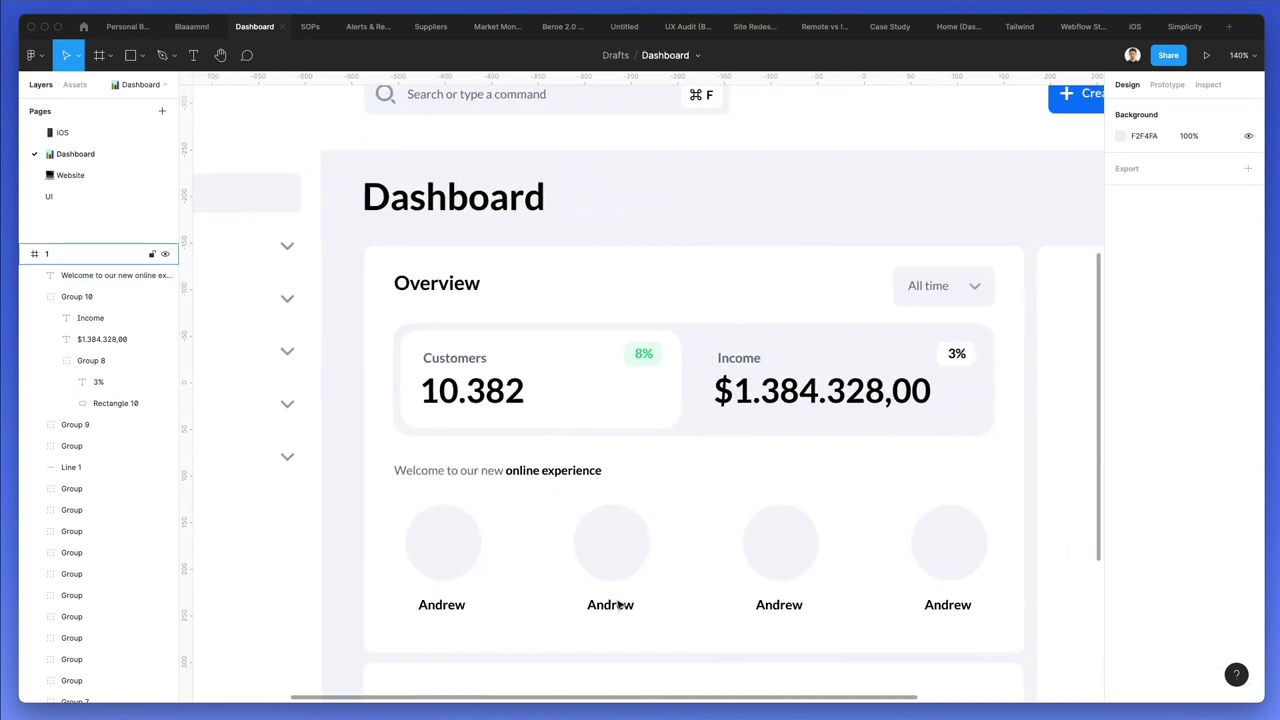
pyautogui.click(614, 605)
pyautogui.doubleClick(614, 605)
pyautogui.write('Anna')
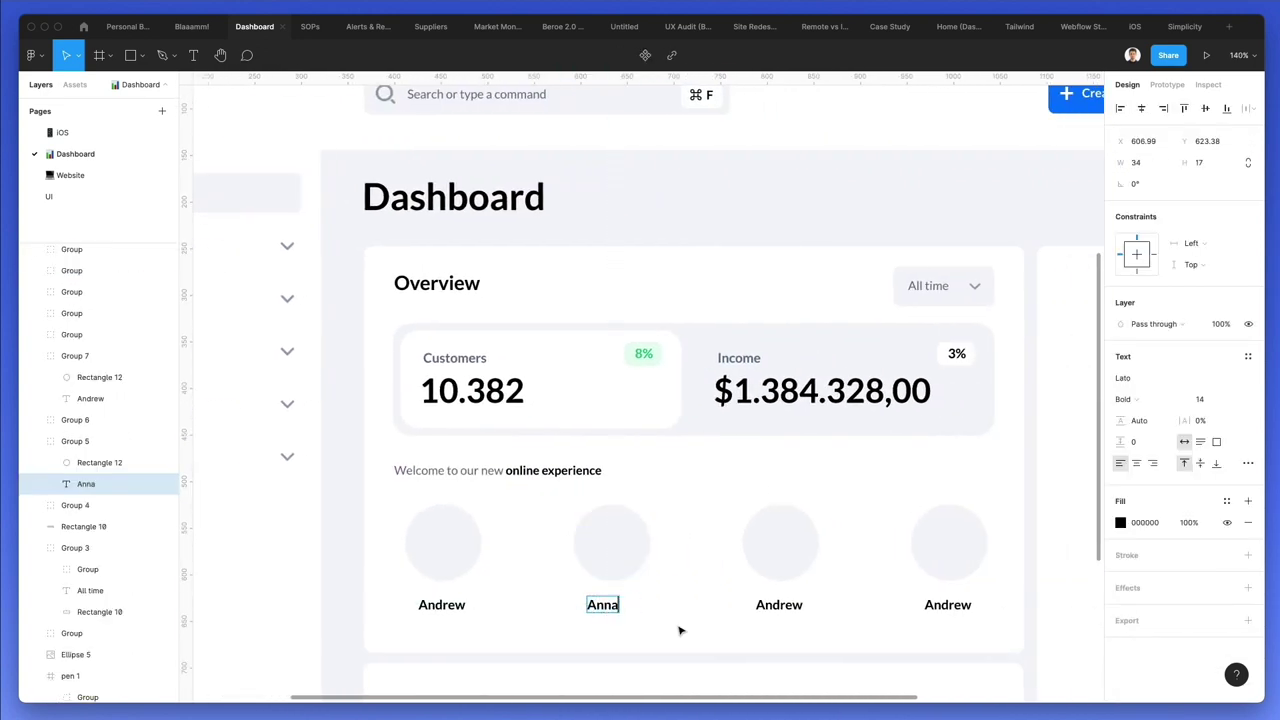
pyautogui.press('Escape')
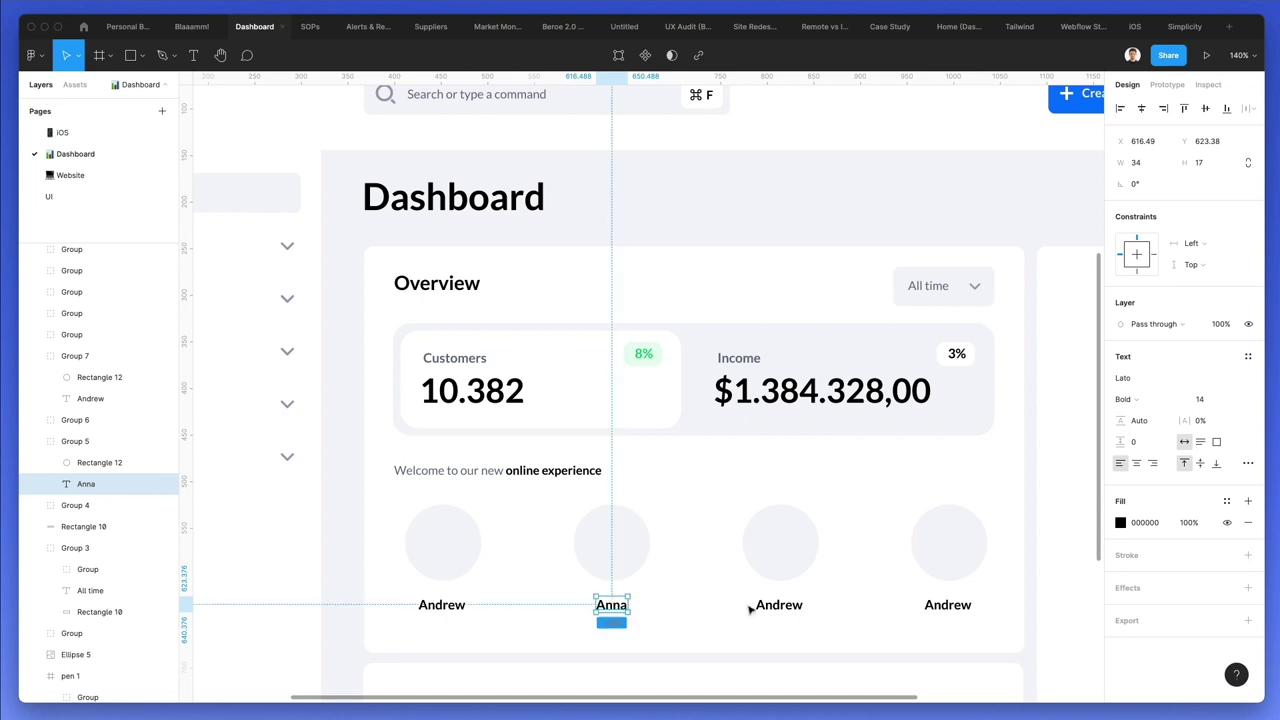
# - Set the text alignment of the third and fourth avatar labels to centered
pyautogui.click(778, 605)
pyautogui.keyDown('shift'); pyautogui.click(965, 606); pyautogui.keyUp('shift')
pyautogui.click(1136, 463)
# - Replace the third avatar's label with a different first name
pyautogui.click(790, 620)
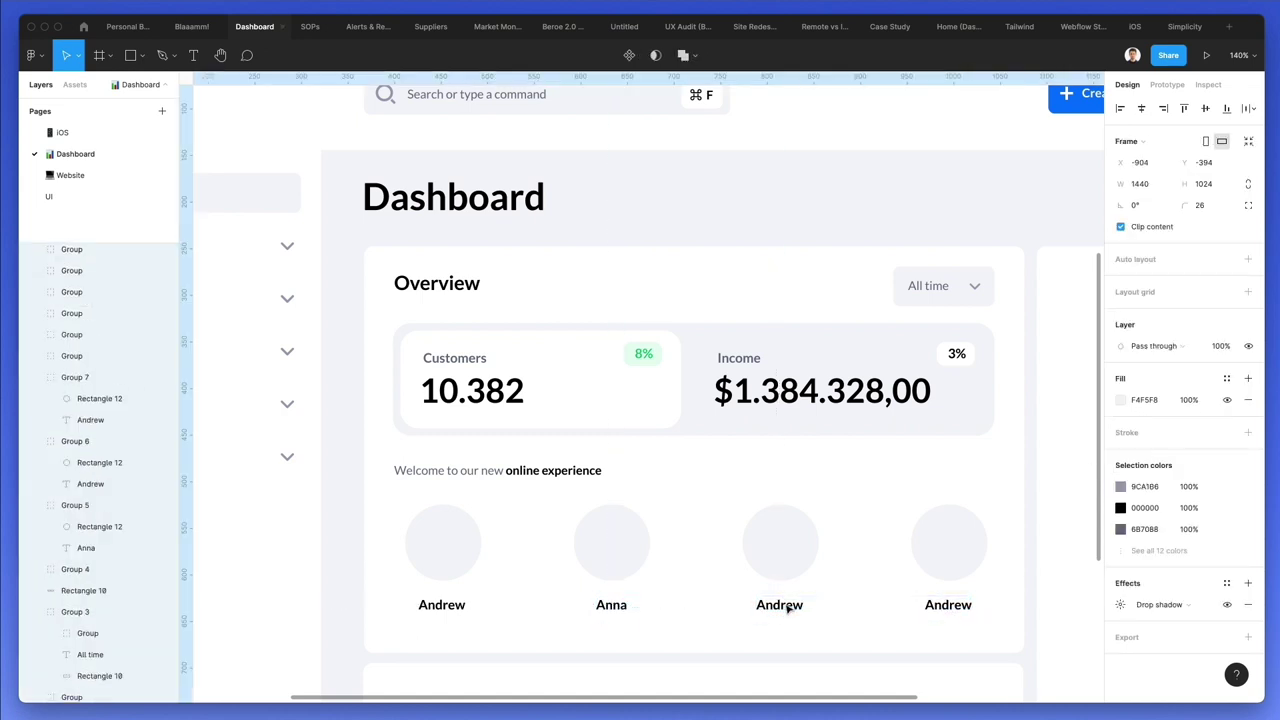
pyautogui.doubleClick(785, 604)
pyautogui.write('John')
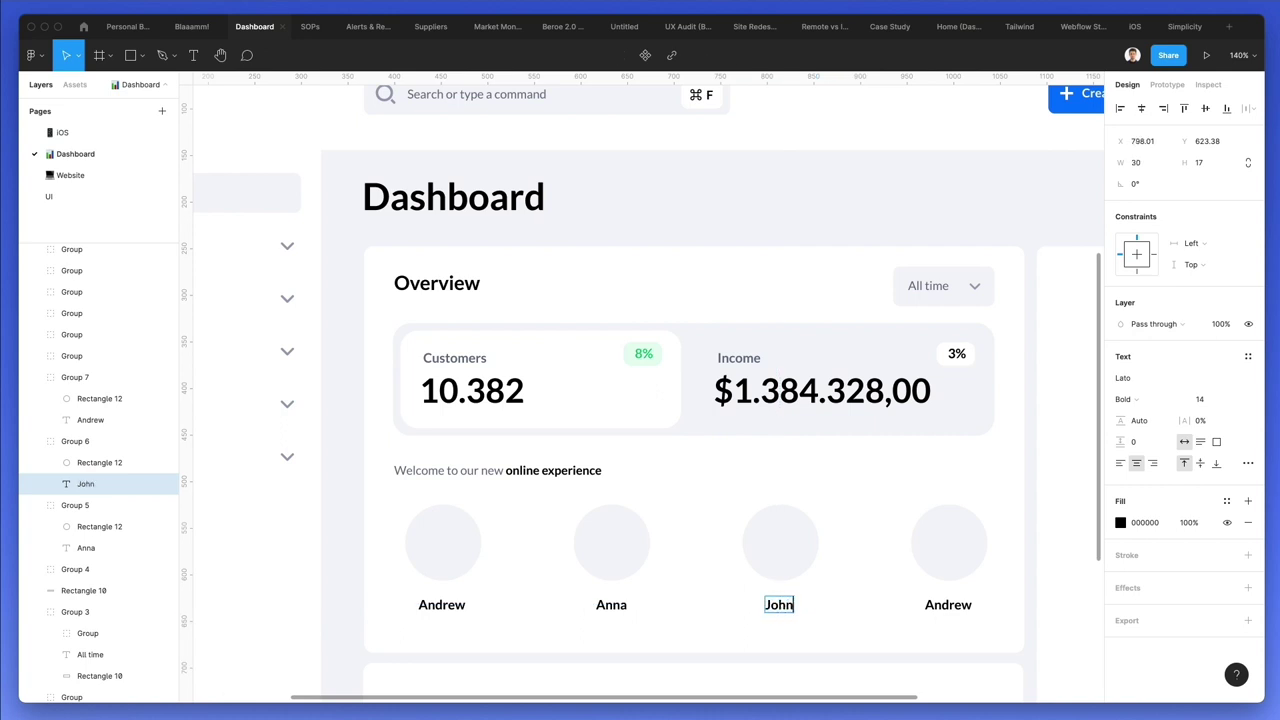
# - Replace the fourth avatar's label with another first name and last initial, and append last initials to the third and second labels
pyautogui.doubleClick(924, 603)
pyautogui.write('Mark S.')
pyautogui.doubleClick(776, 604)
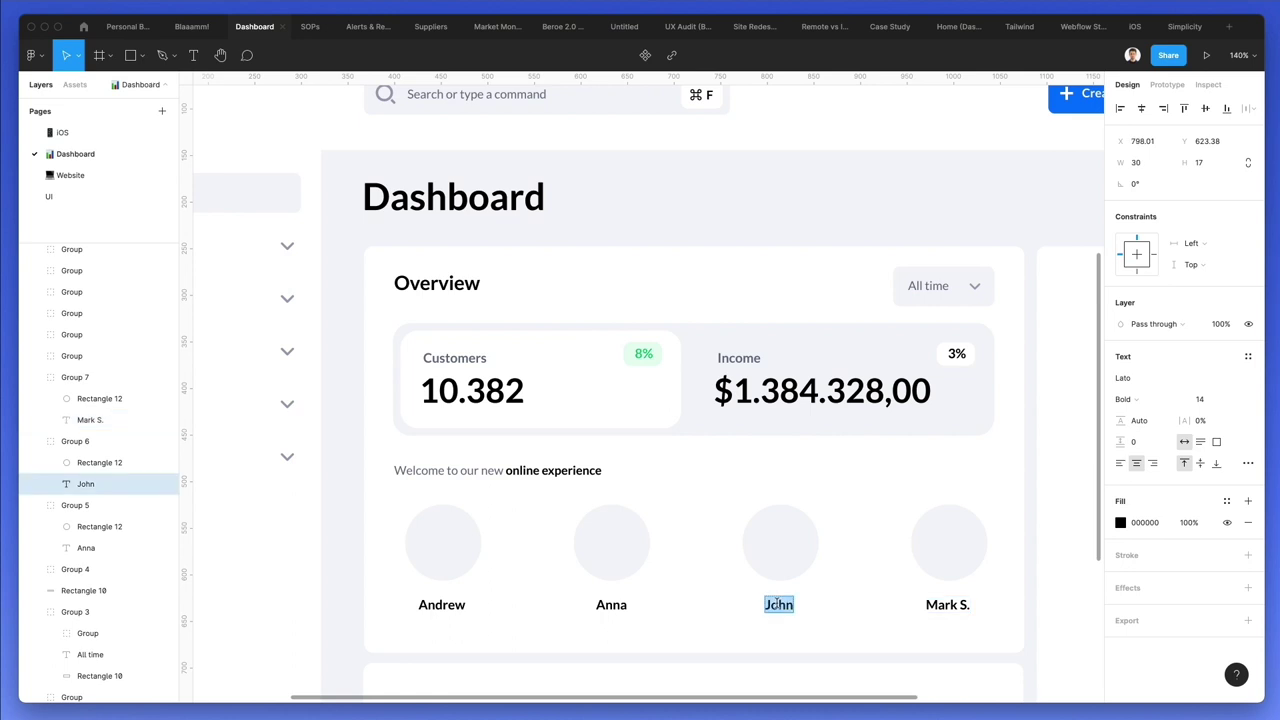
pyautogui.write('L.')
pyautogui.doubleClick(610, 604)
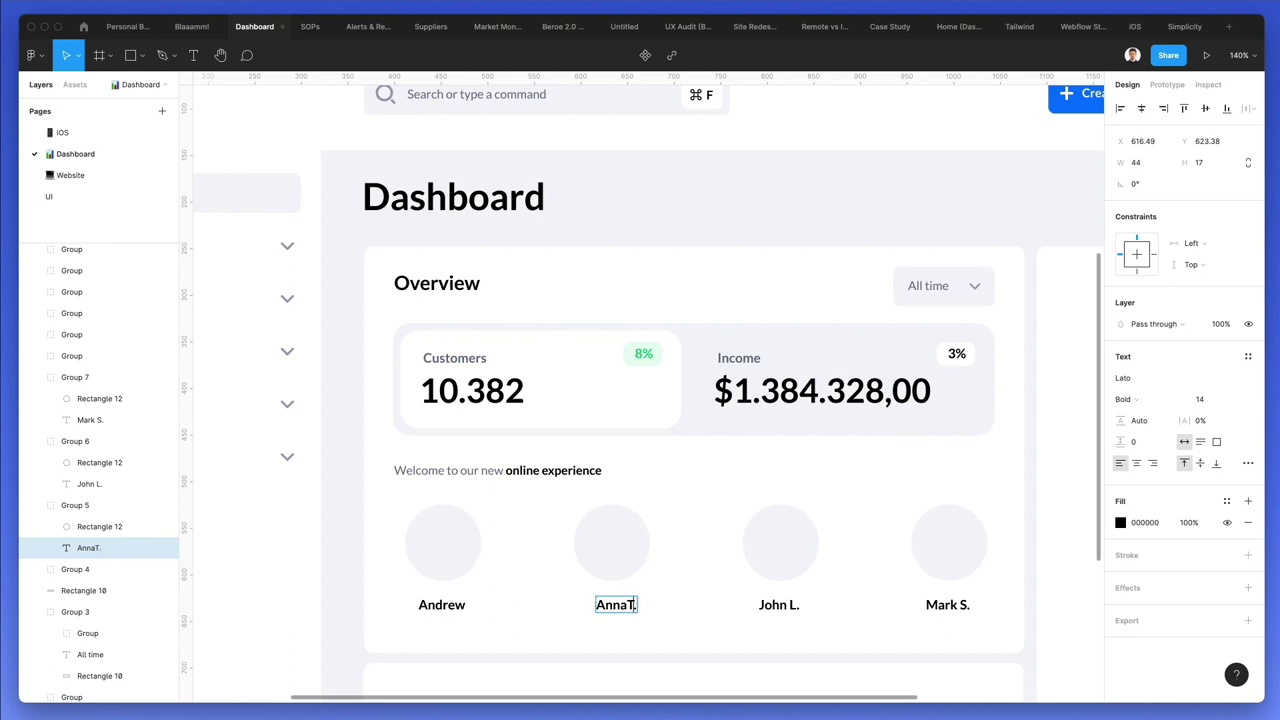
# - Set the first avatar label's text alignment to centered and append a last initial to its name
pyautogui.click(456, 602)
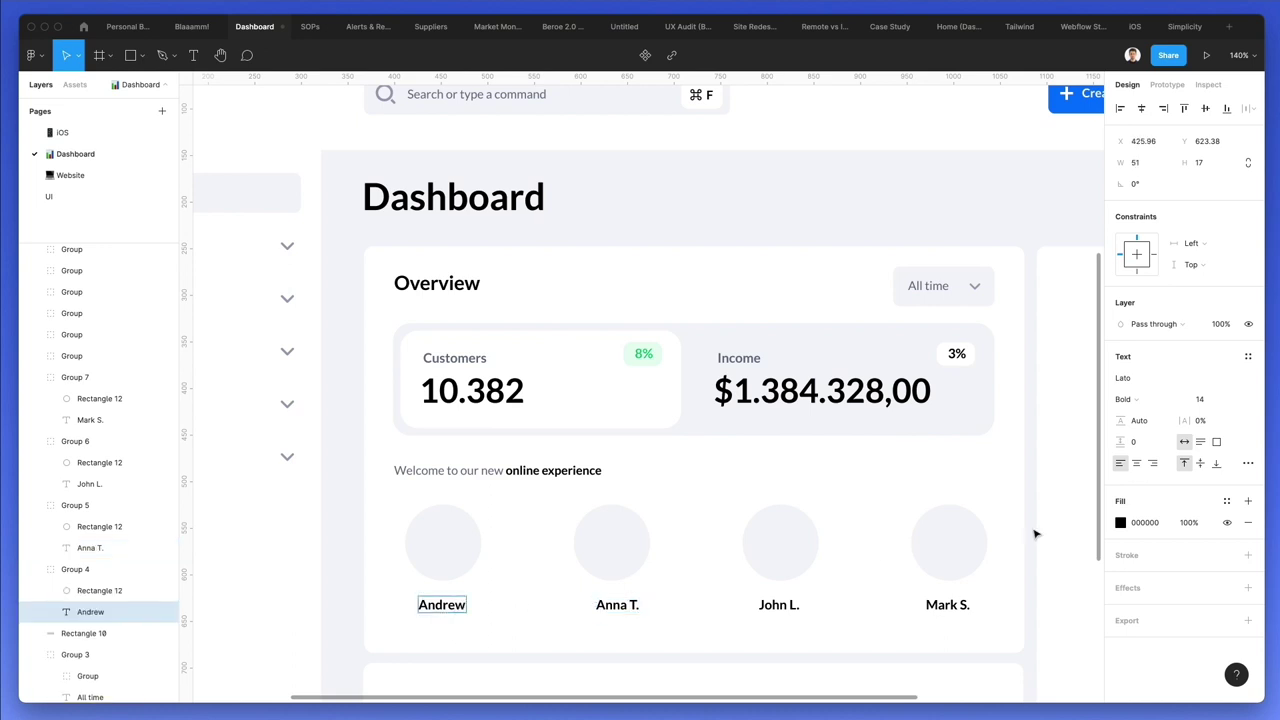
pyautogui.click(1137, 464)
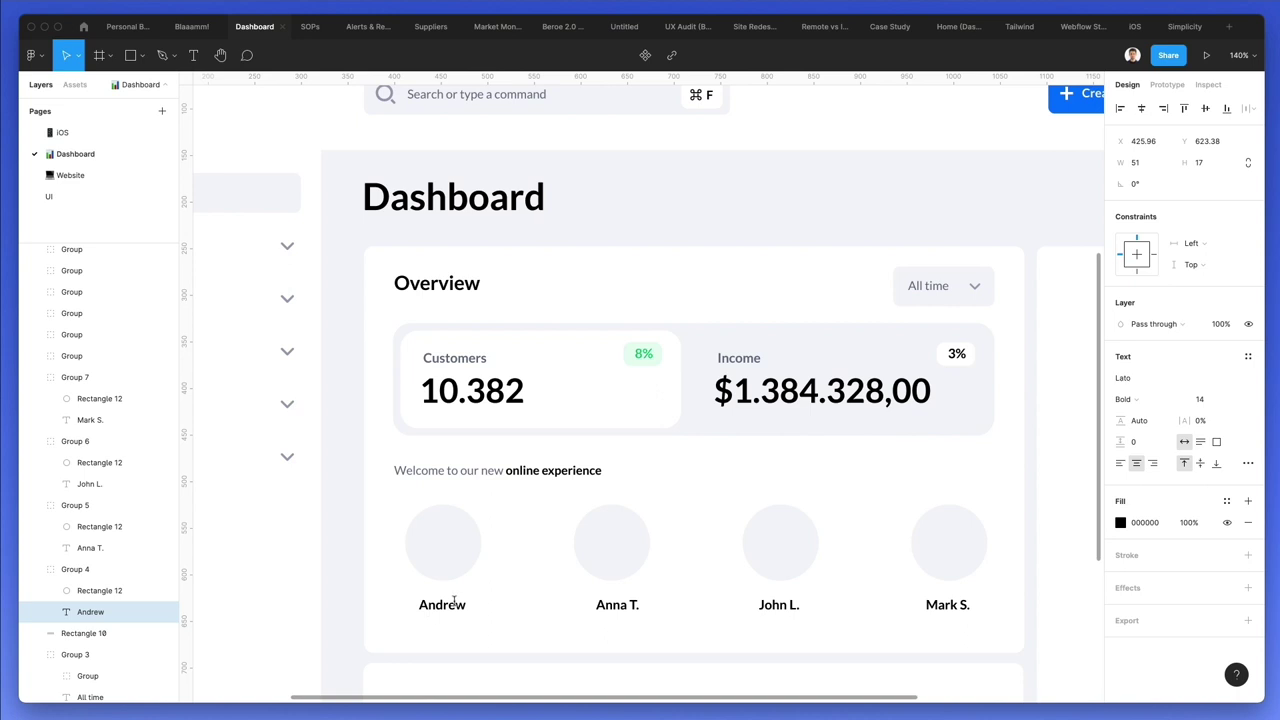
pyautogui.write('T.')
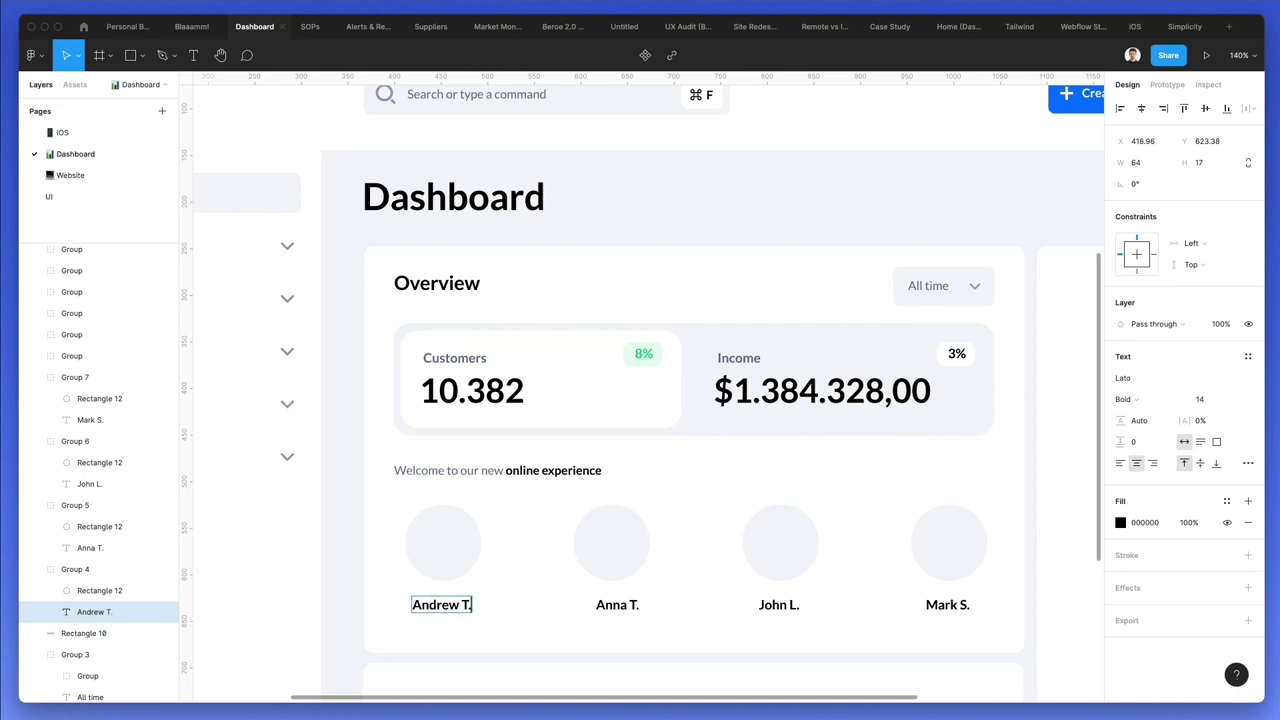
pyautogui.press('Escape')
pyautogui.press('Escape')
pyautogui.scroll(-3, 500, 565)
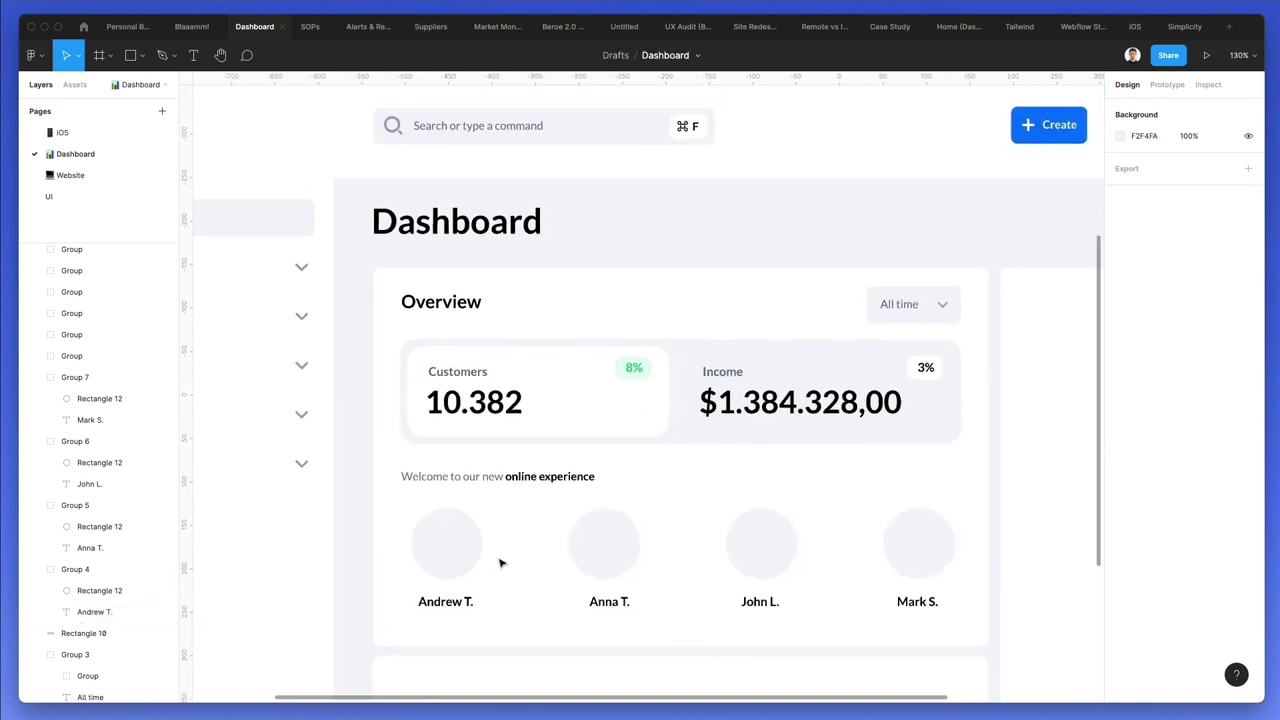
pyautogui.click(475, 419)
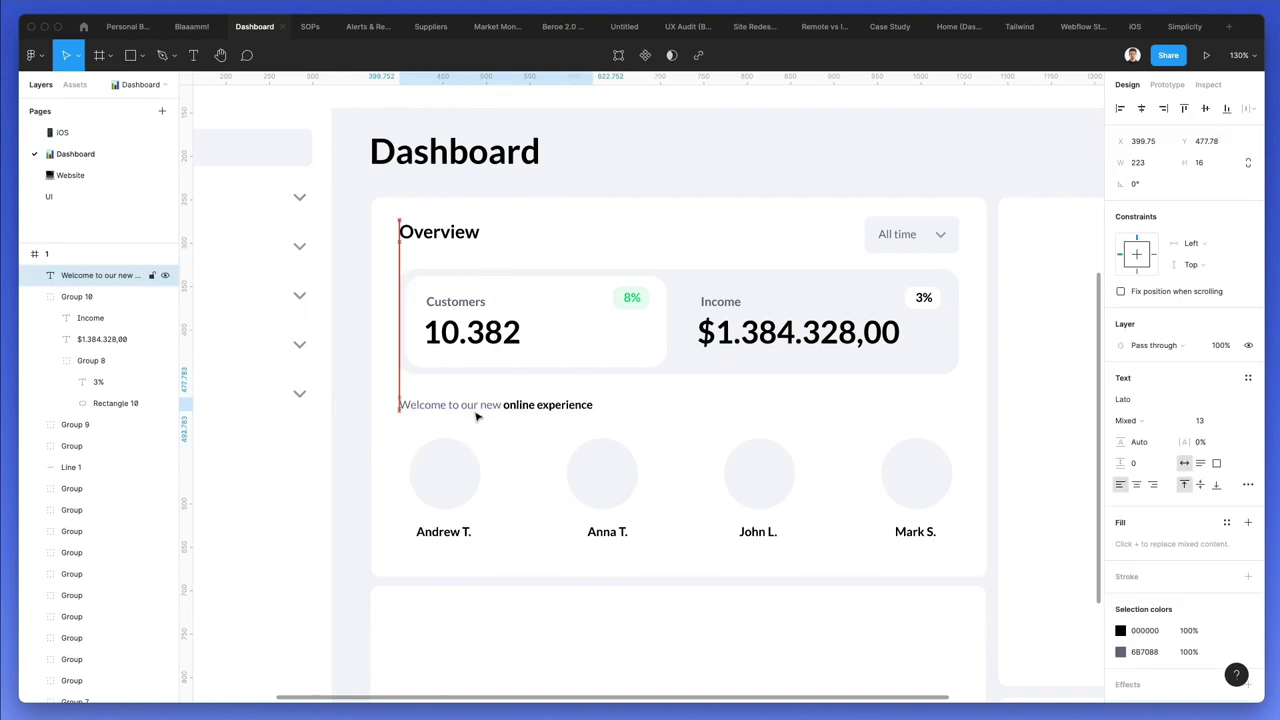
pyautogui.scroll(-2, 477, 418)
pyautogui.hscroll(2, 477, 418)
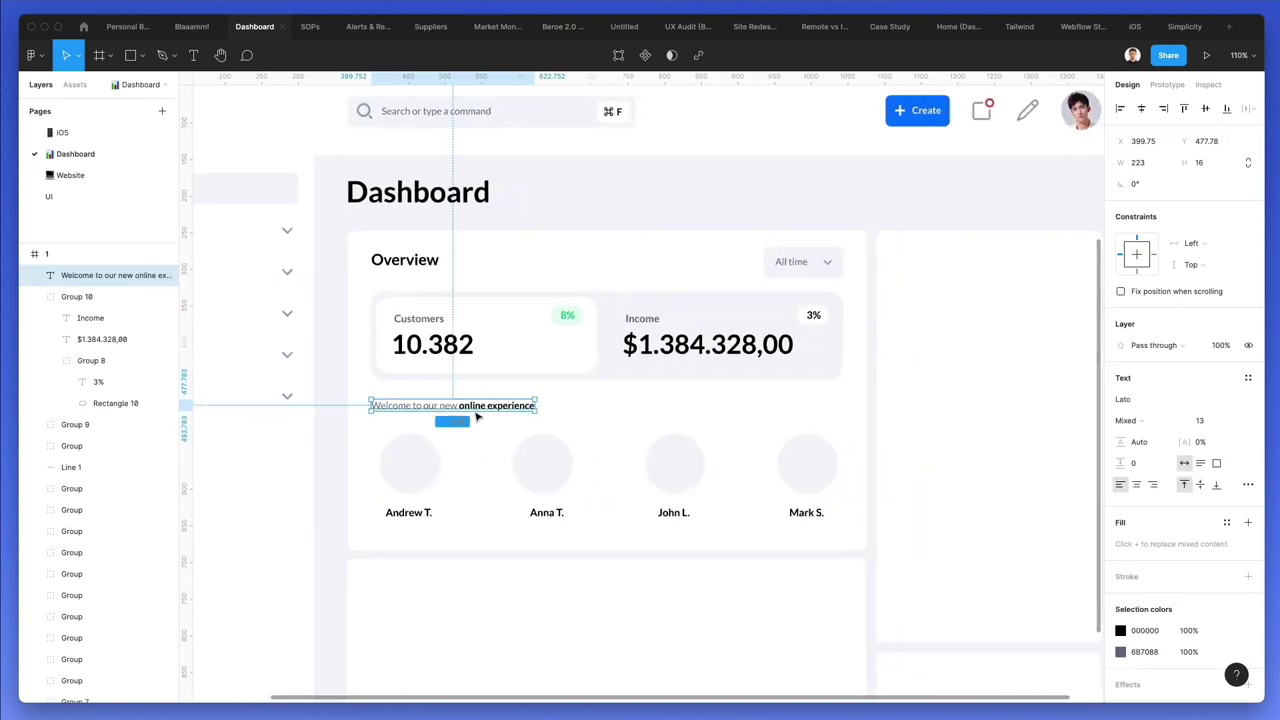
pyautogui.press('Escape')
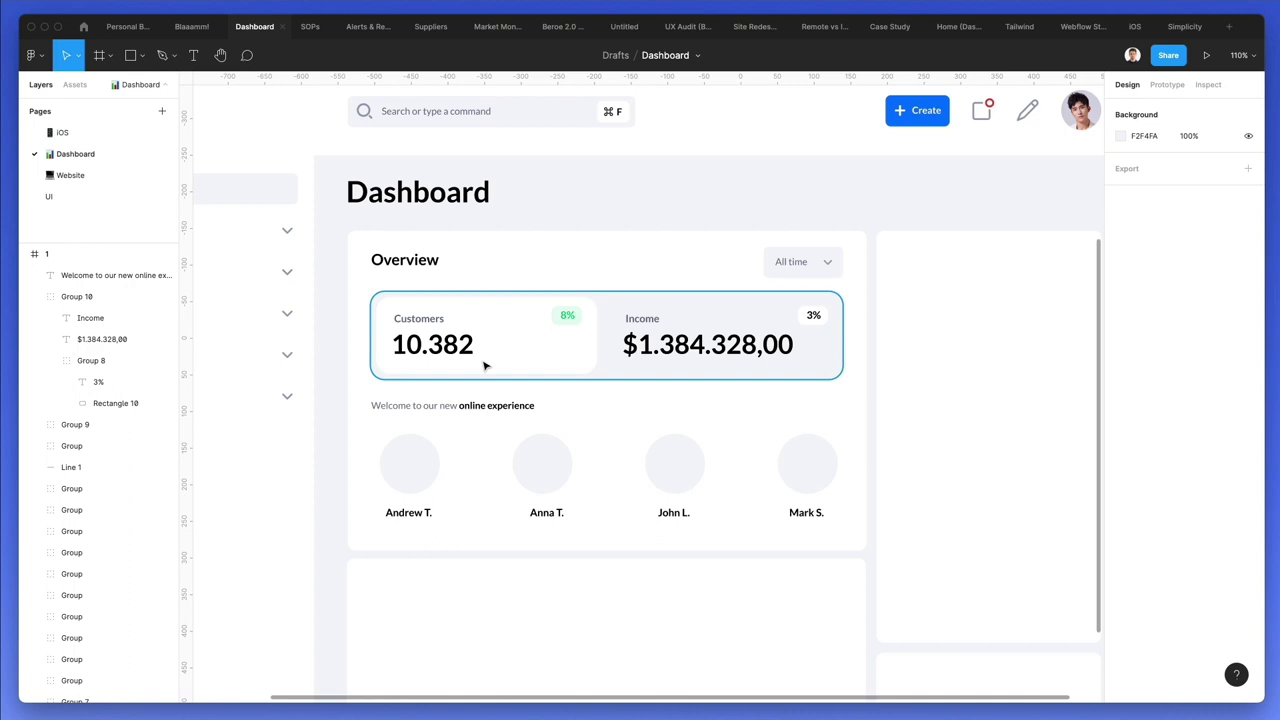
pyautogui.click(436, 463)
pyautogui.doubleClick(414, 455)
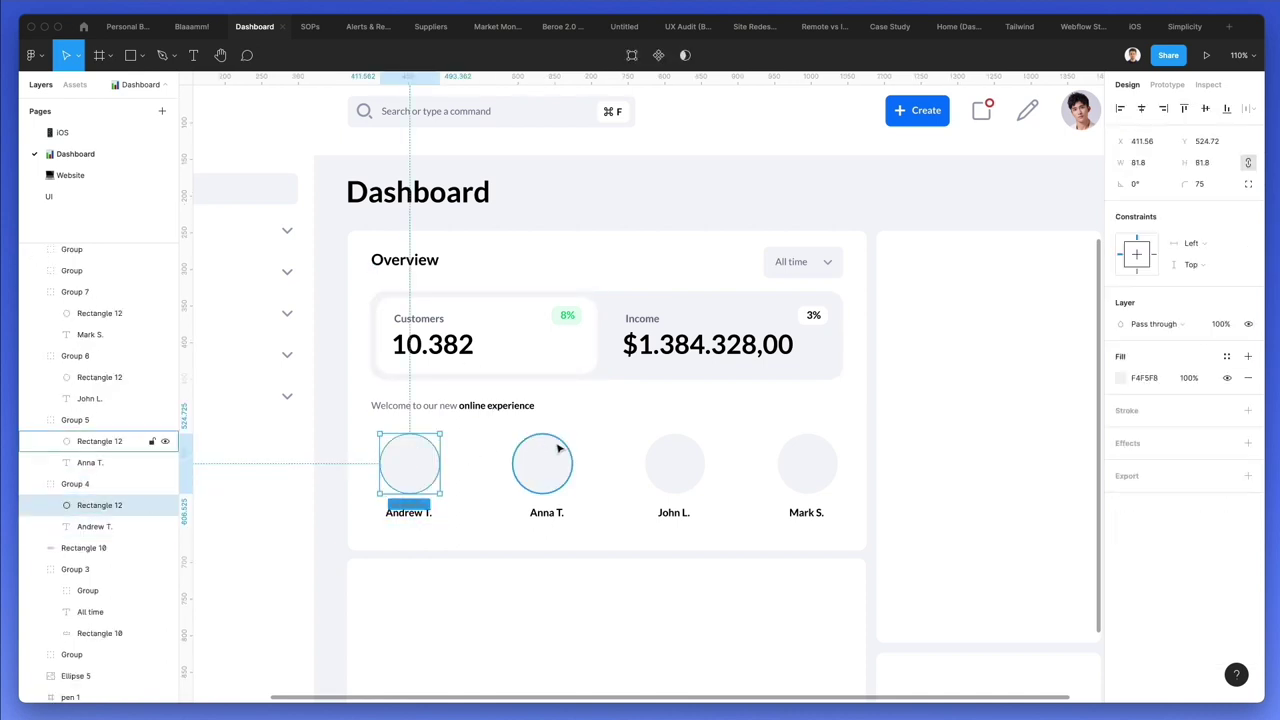
pyautogui.keyDown('shift'); pyautogui.click(543, 460); pyautogui.keyUp('shift')
pyautogui.keyDown('shift'); pyautogui.click(674, 463); pyautogui.keyUp('shift')
pyautogui.keyDown('super'); pyautogui.click(841, 459); pyautogui.keyUp('super')
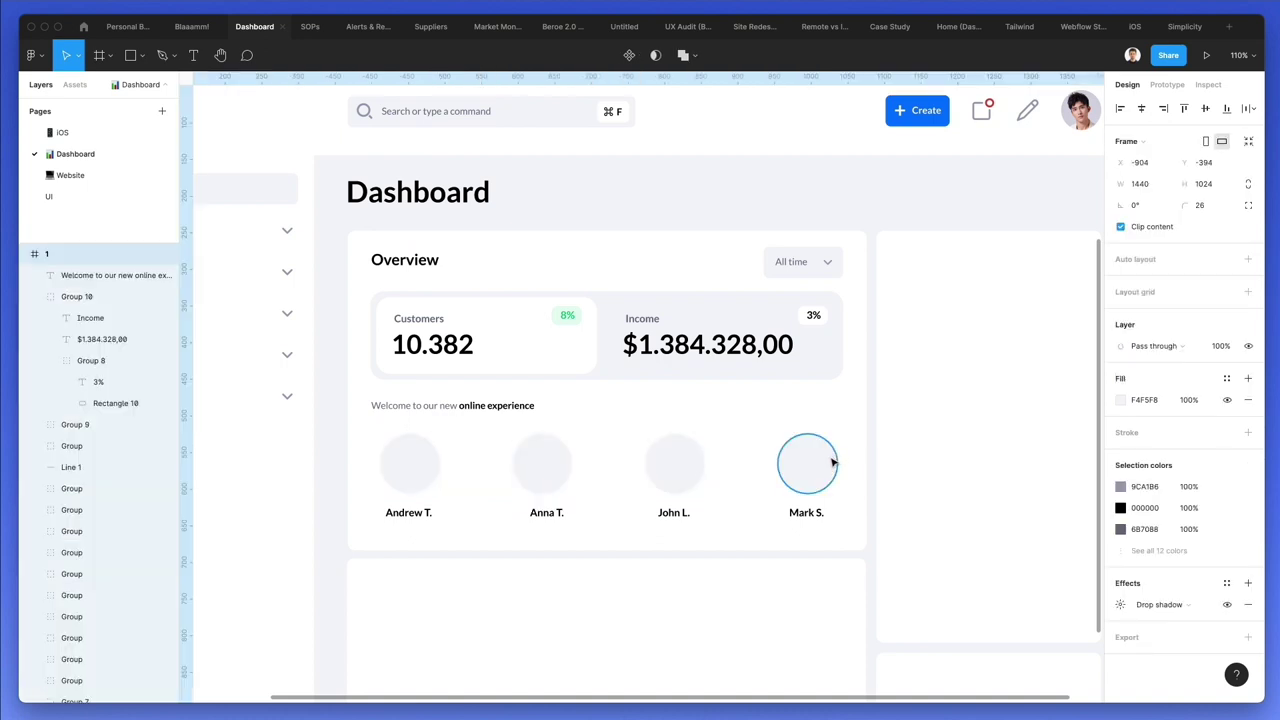
pyautogui.keyDown('super'); pyautogui.click(831, 461); pyautogui.keyUp('super')
# - Open the Content Reel plugin's image collections and select the first avatar circle in the Overview card
pyautogui.click(31, 55)
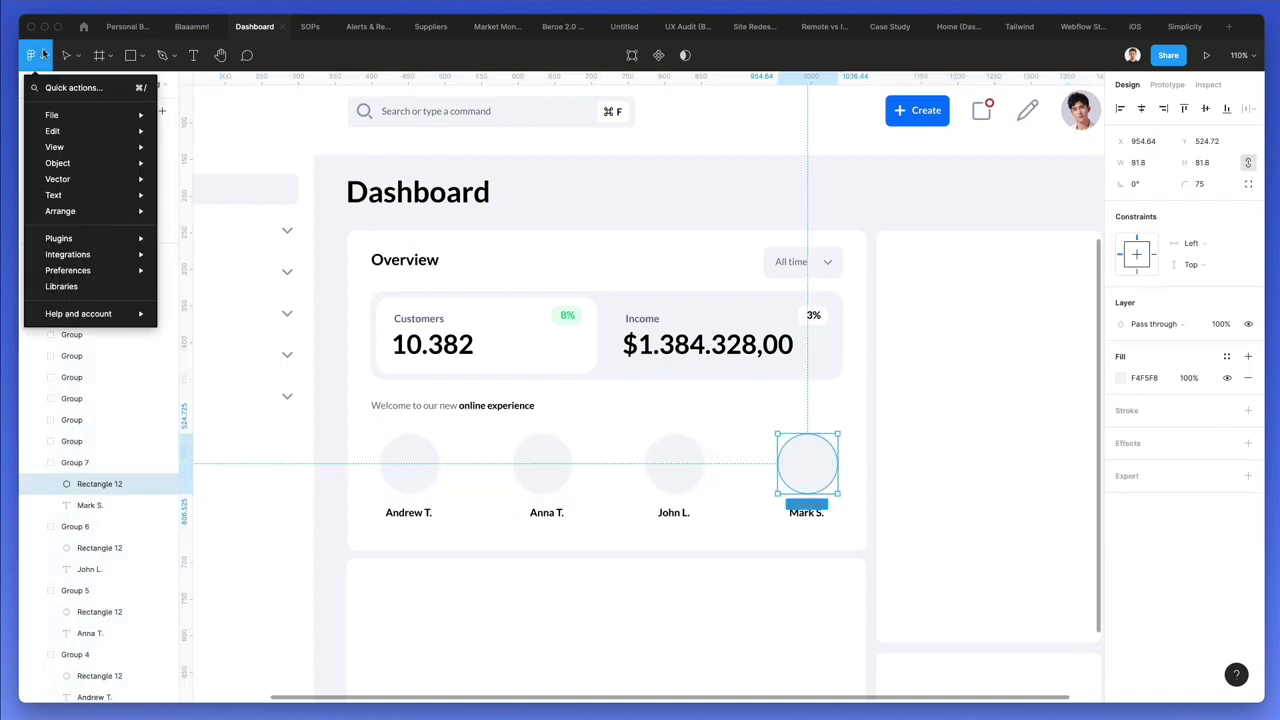
pyautogui.moveTo(120, 240)
pyautogui.click(252, 258)
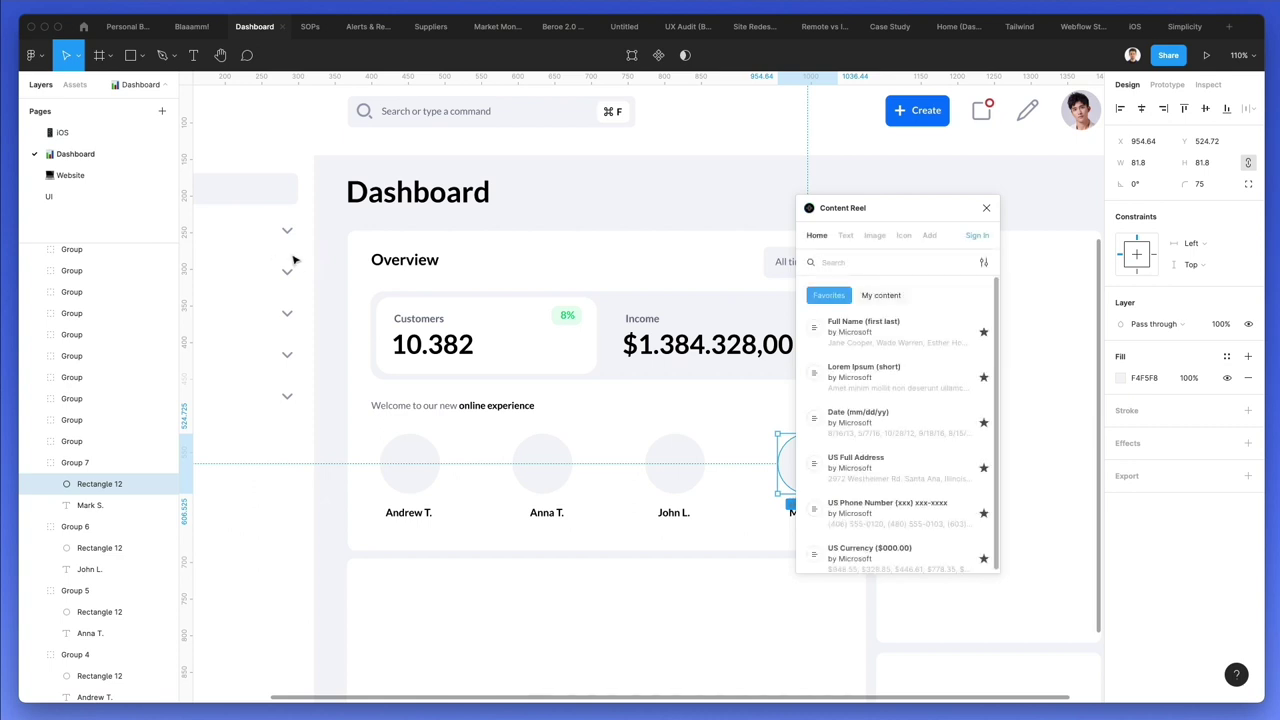
pyautogui.click(875, 235)
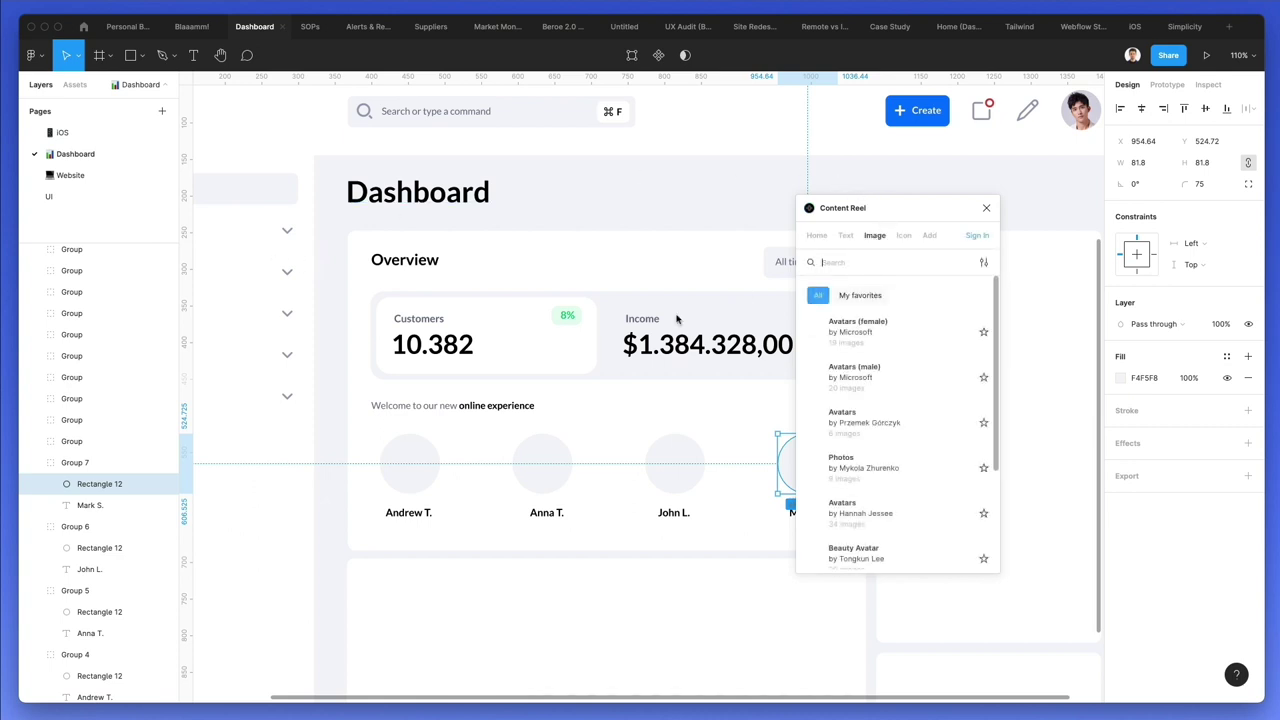
pyautogui.hscroll(2, 677, 314)
pyautogui.click(377, 459)
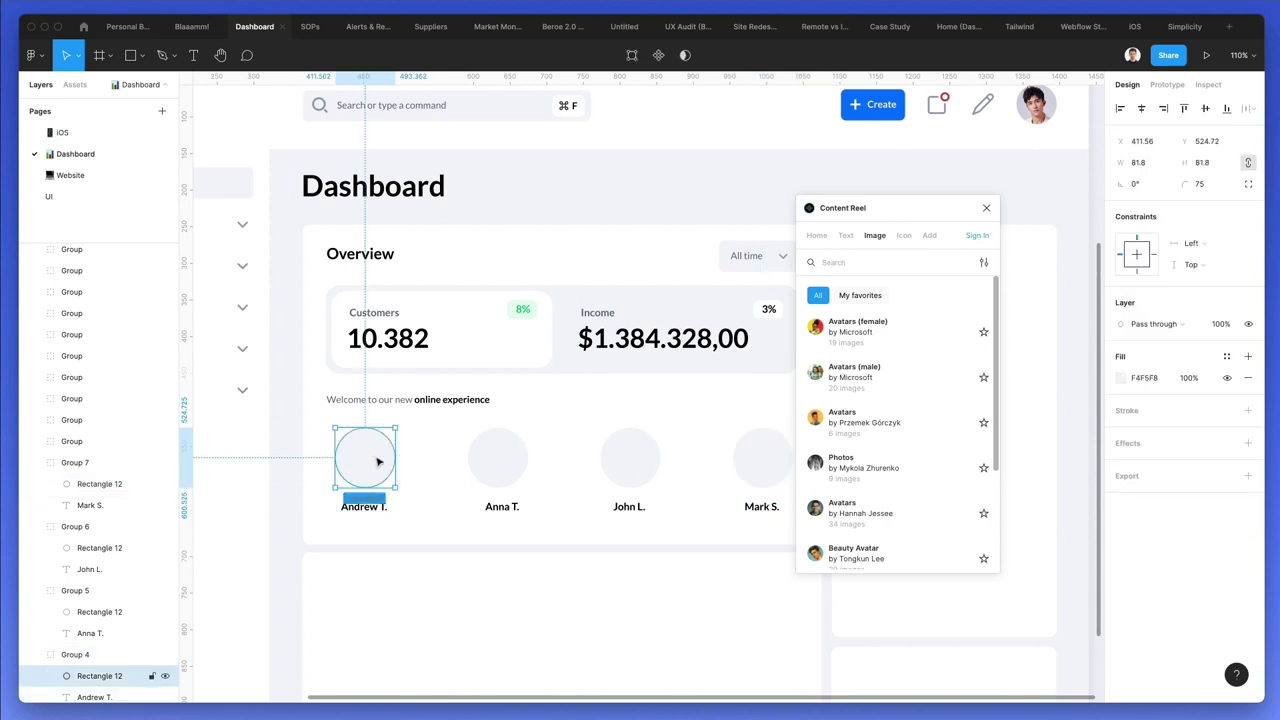
# - Try random images from the Beauty Avatar and Avatars collections on the first avatar circle
pyautogui.click(845, 558)
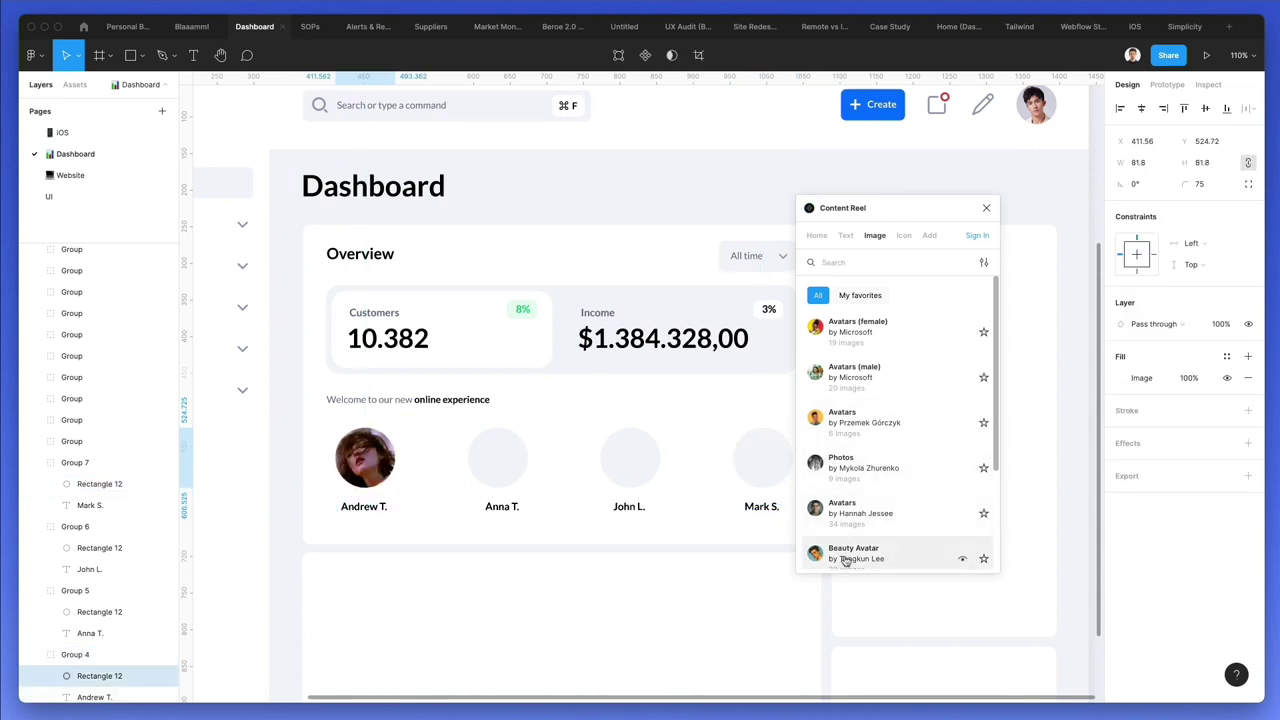
pyautogui.click(830, 552)
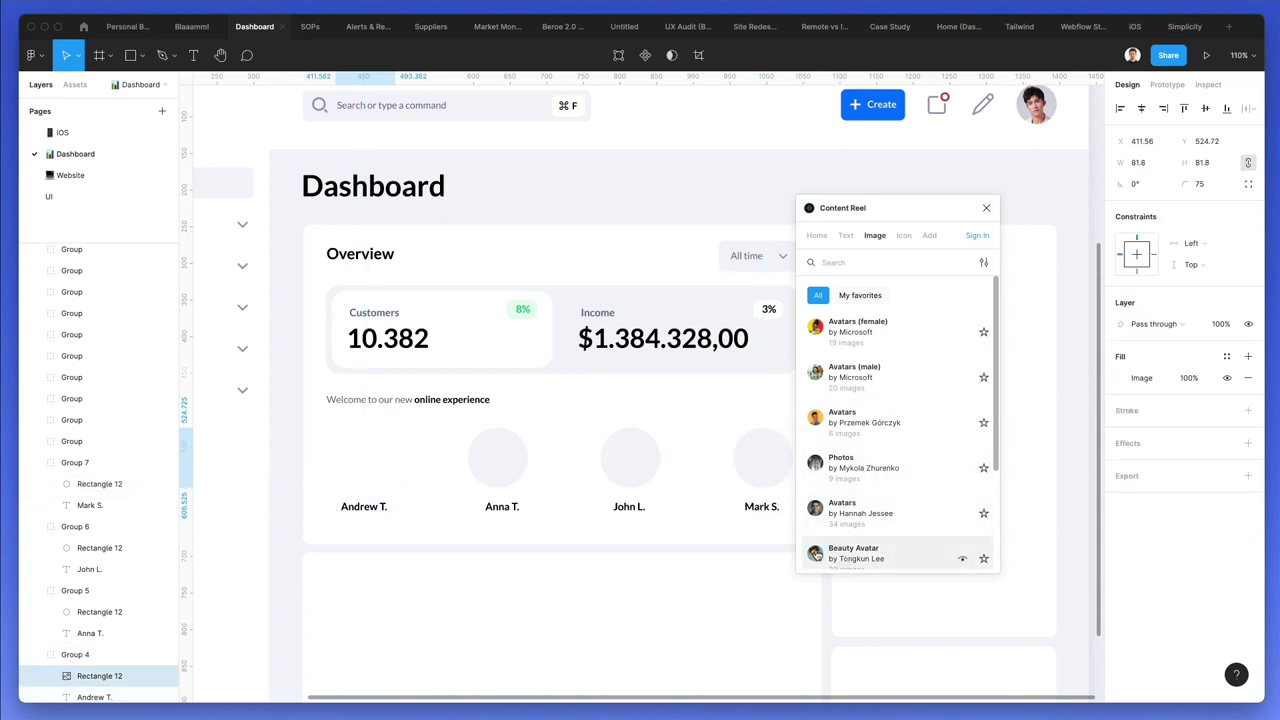
pyautogui.click(820, 423)
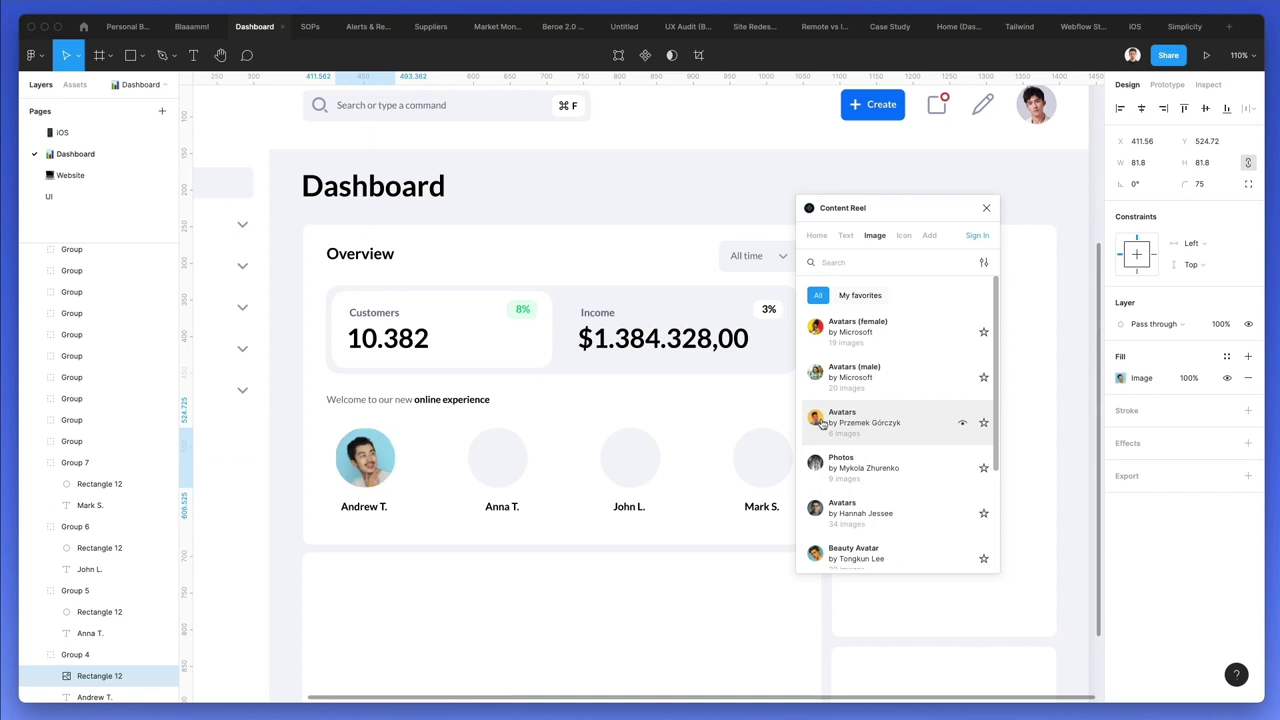
pyautogui.scroll(-2, 929, 440)
pyautogui.click(929, 446)
pyautogui.scroll(-2, 890, 450)
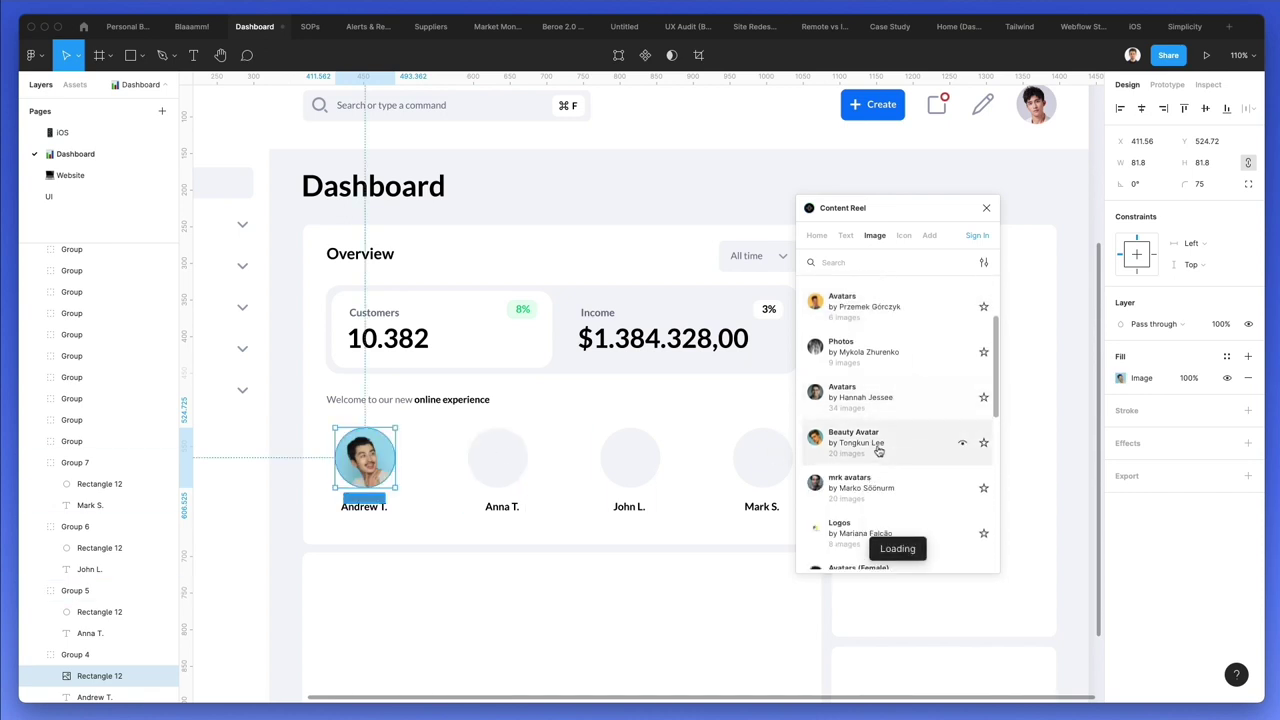
# - Open the Beauty Avatar collection's images and fill the first circle with the black-and-white portrait in the first row, third column
pyautogui.click(962, 446)
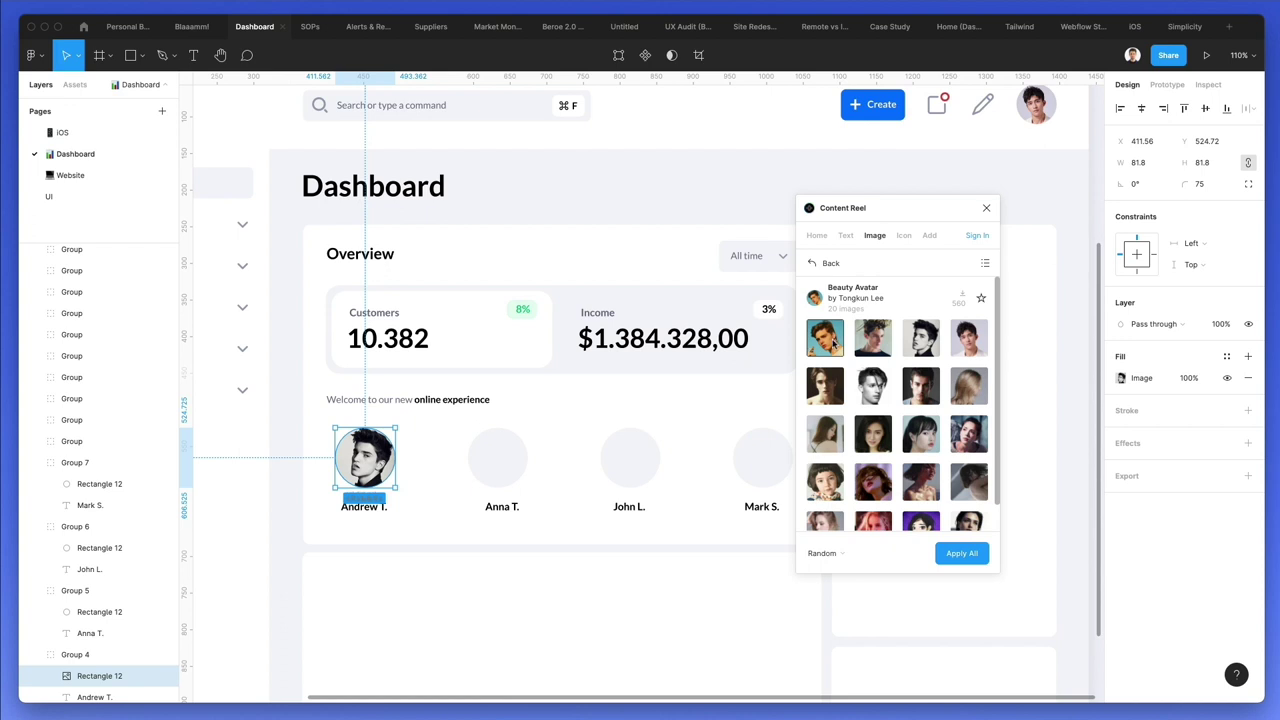
pyautogui.scroll(-2, 908, 442)
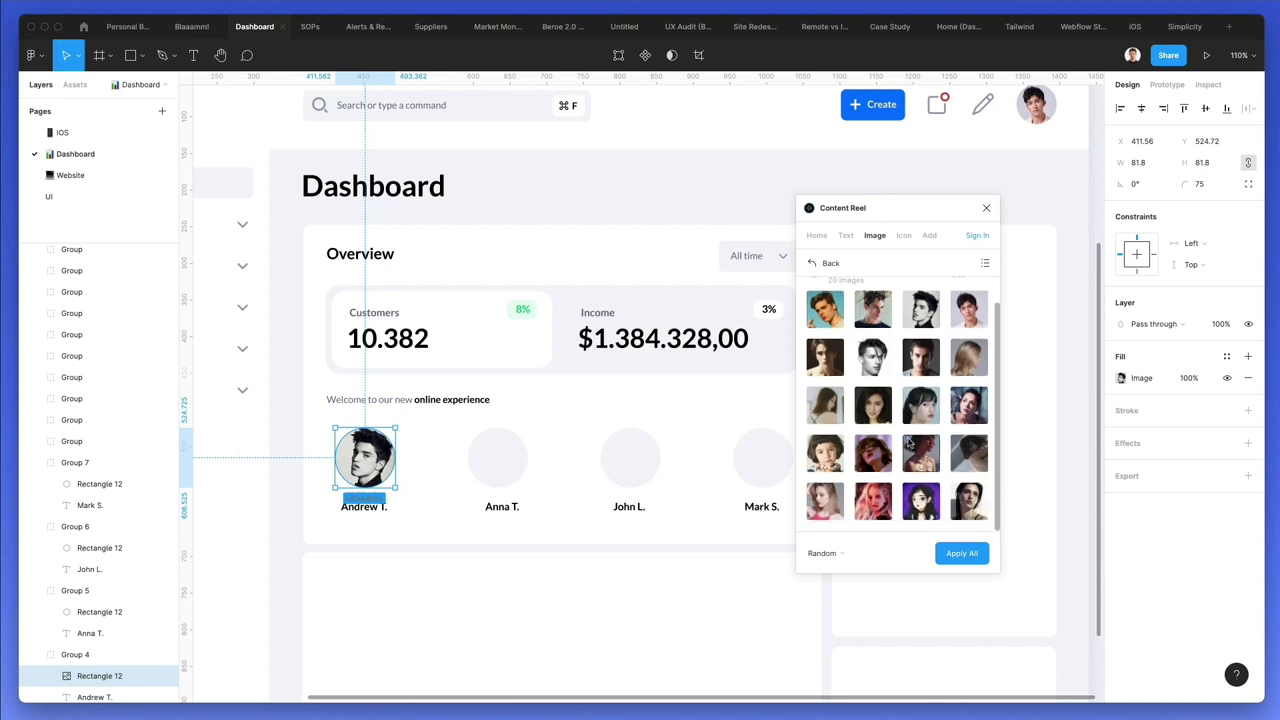
pyautogui.scroll(2, 908, 442)
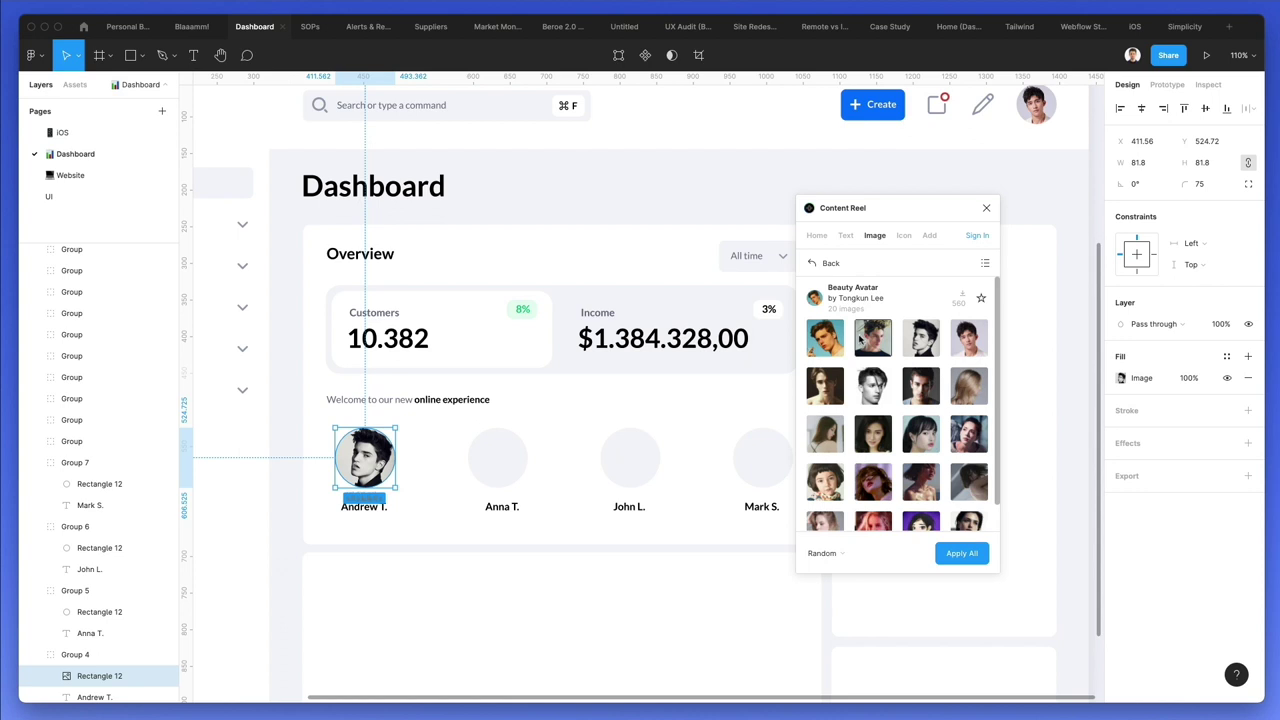
pyautogui.click(825, 338)
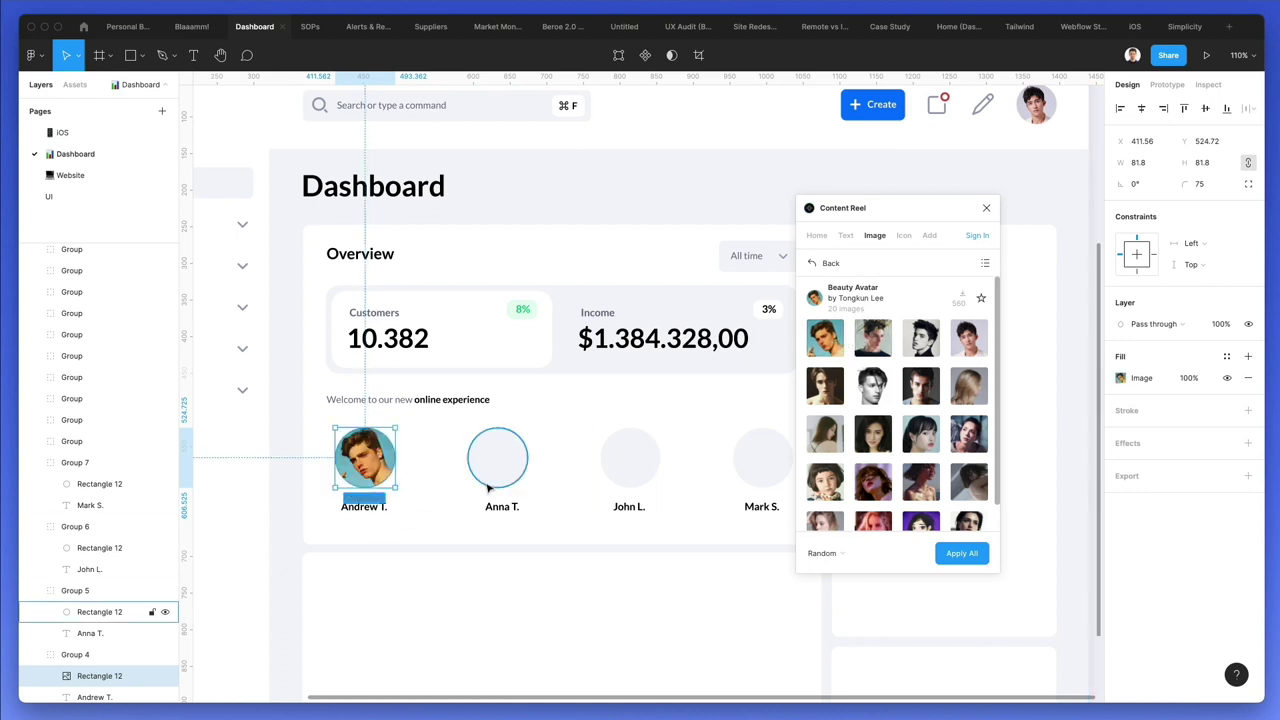
pyautogui.click(872, 336)
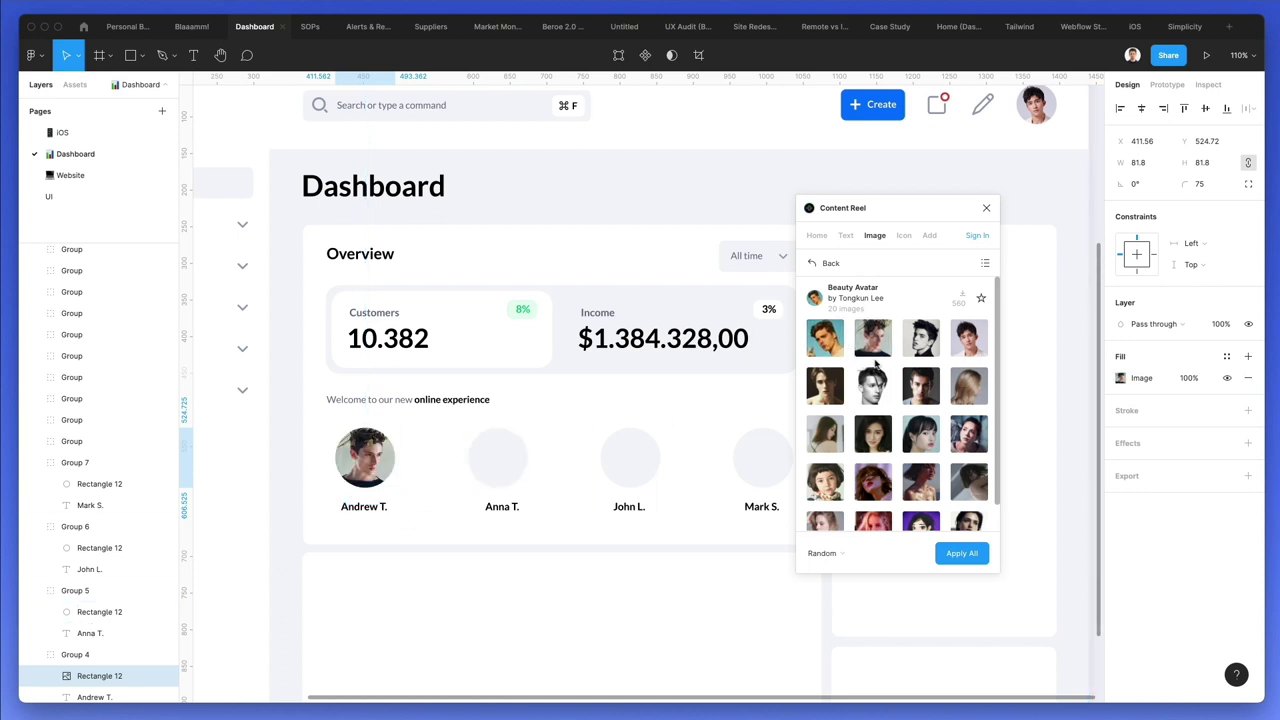
pyautogui.click(921, 338)
# - Fill the second avatar circle with the Beauty Avatar portrait of the long-haired woman against a dark background
pyautogui.click(497, 457)
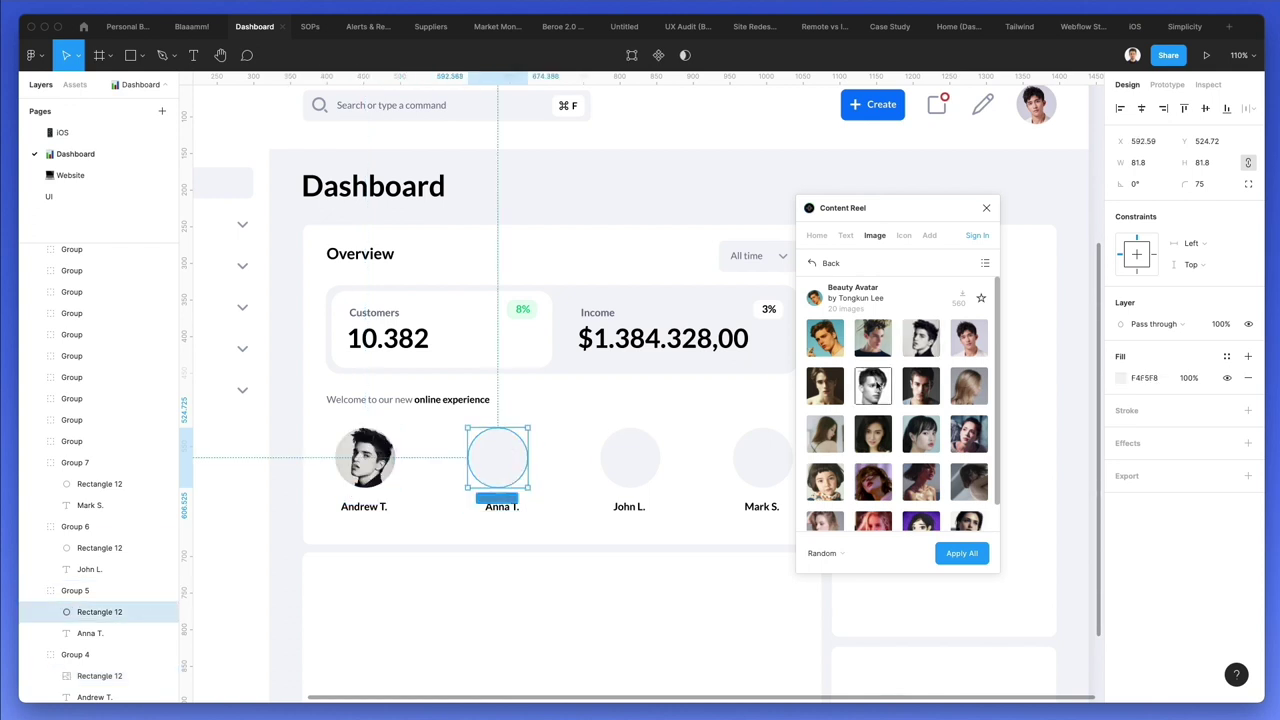
pyautogui.scroll(-1, 963, 402)
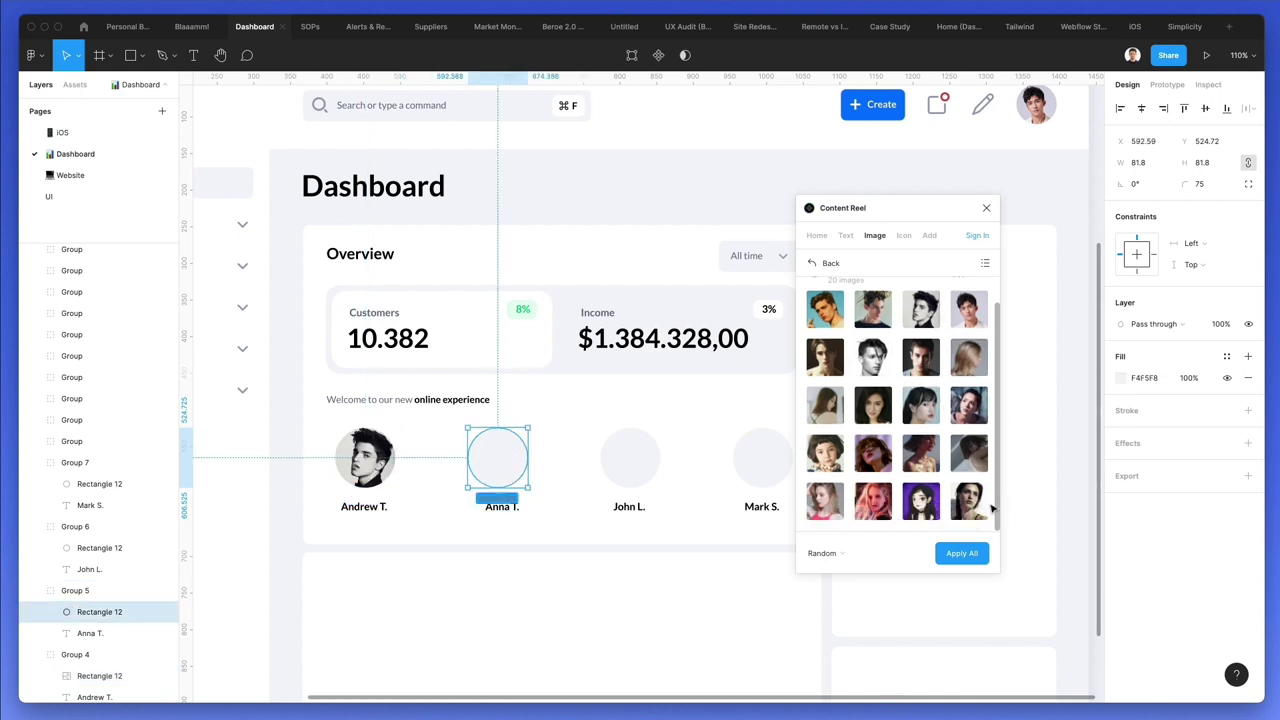
pyautogui.click(968, 508)
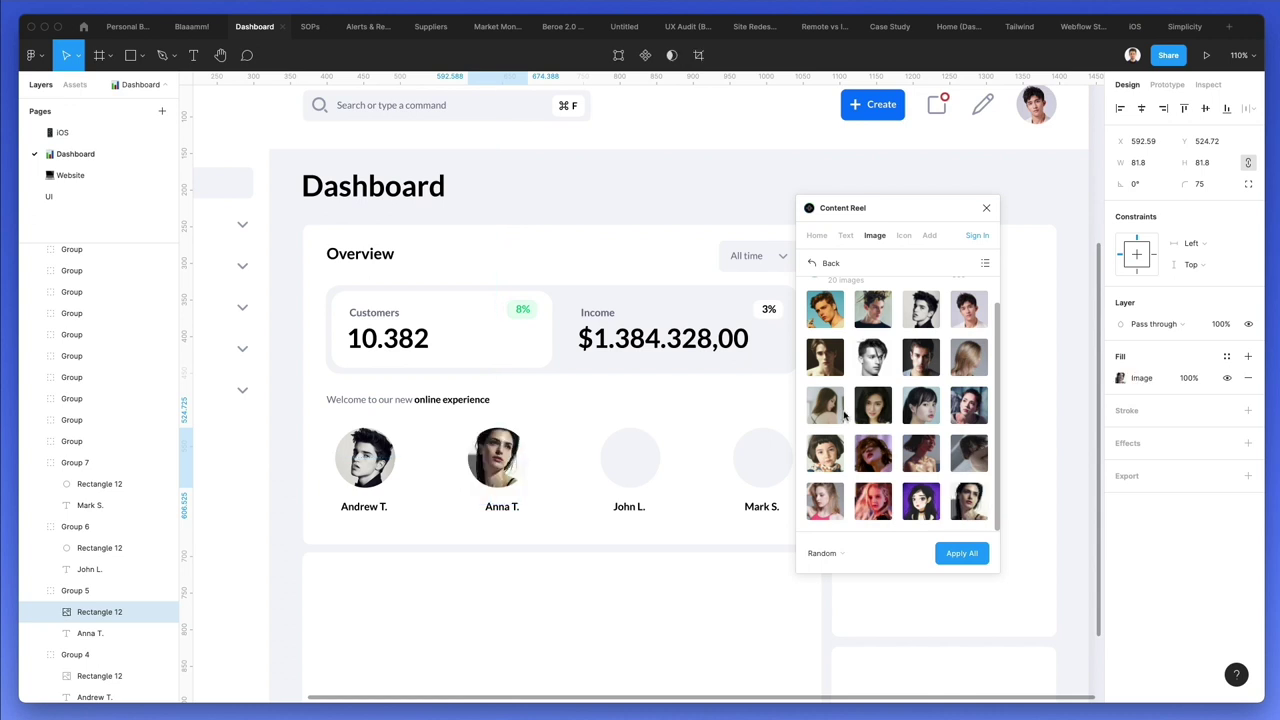
pyautogui.click(937, 404)
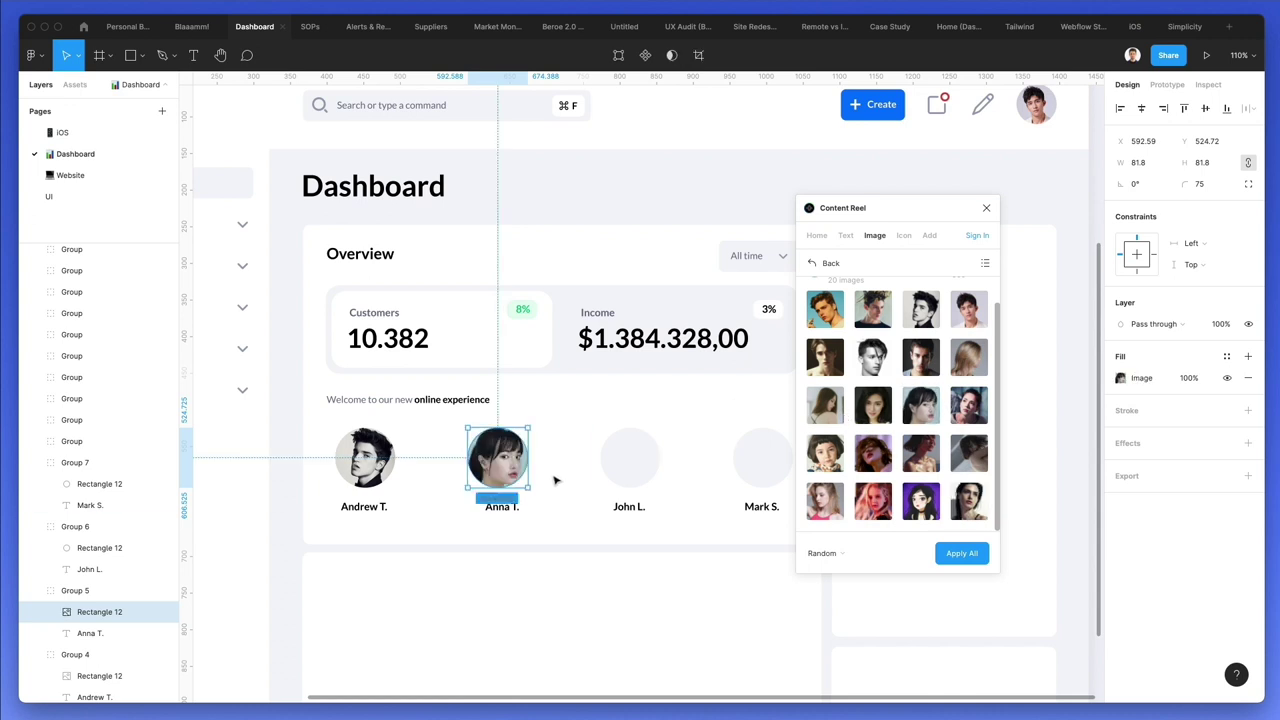
pyautogui.click(630, 462)
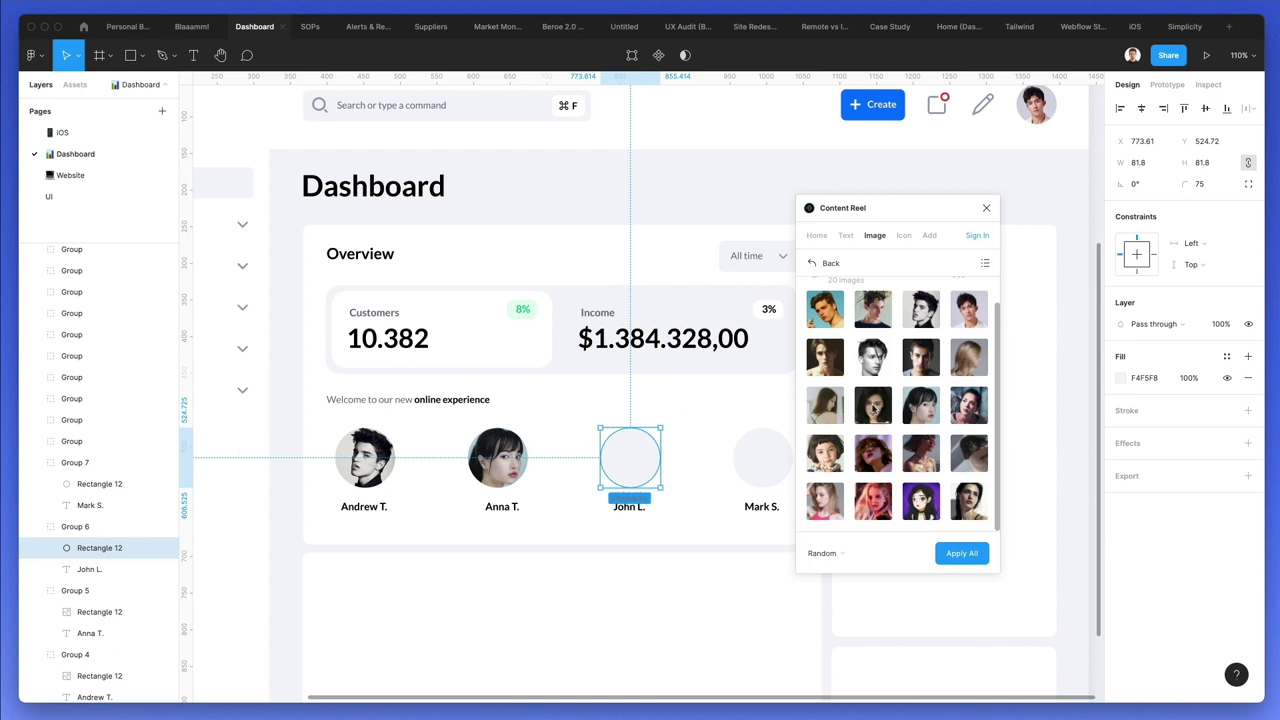
pyautogui.click(497, 457)
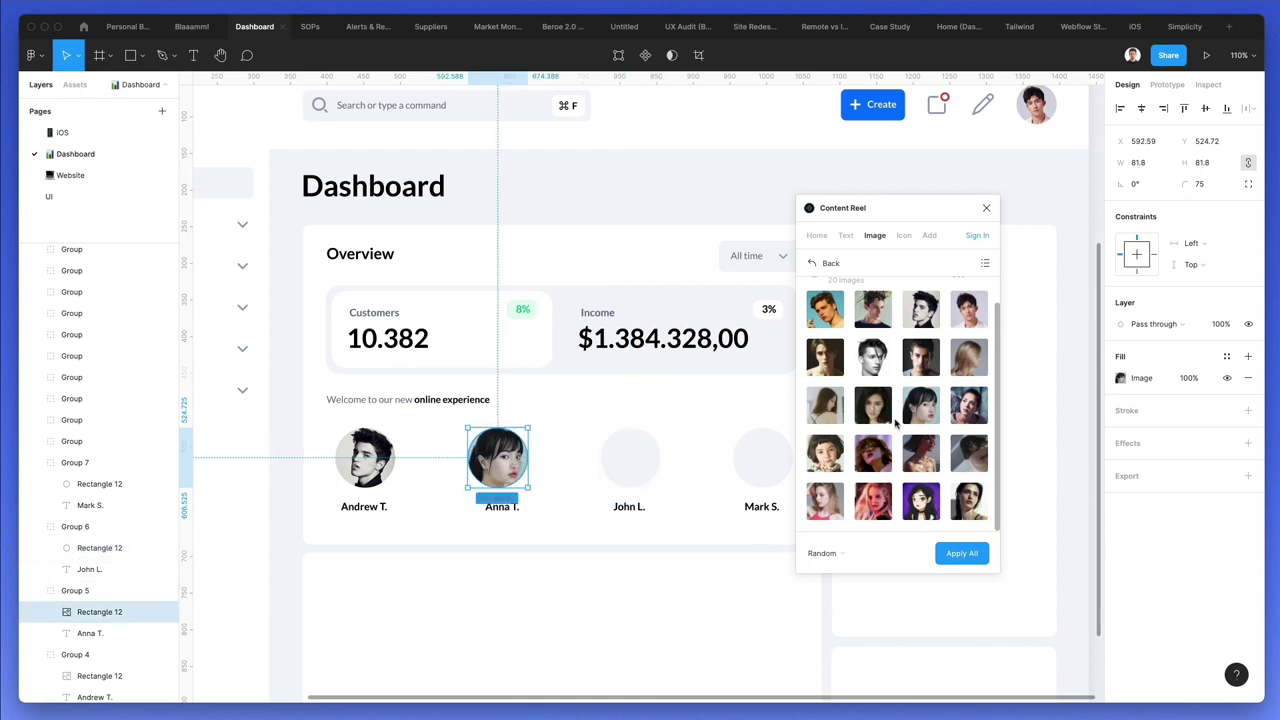
pyautogui.click(885, 412)
# - Fill the third circle with the portrait of the dark-haired man on a dark background and the fourth with the teal-background portrait
pyautogui.click(606, 462)
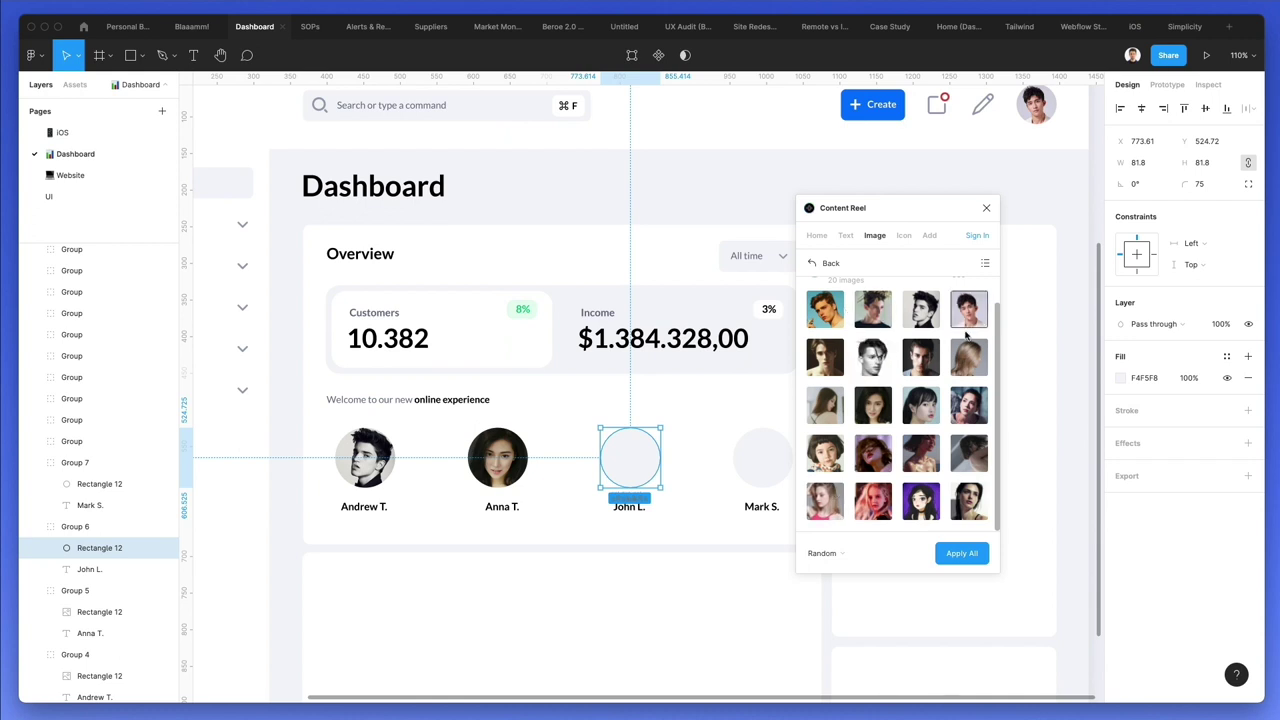
pyautogui.click(908, 374)
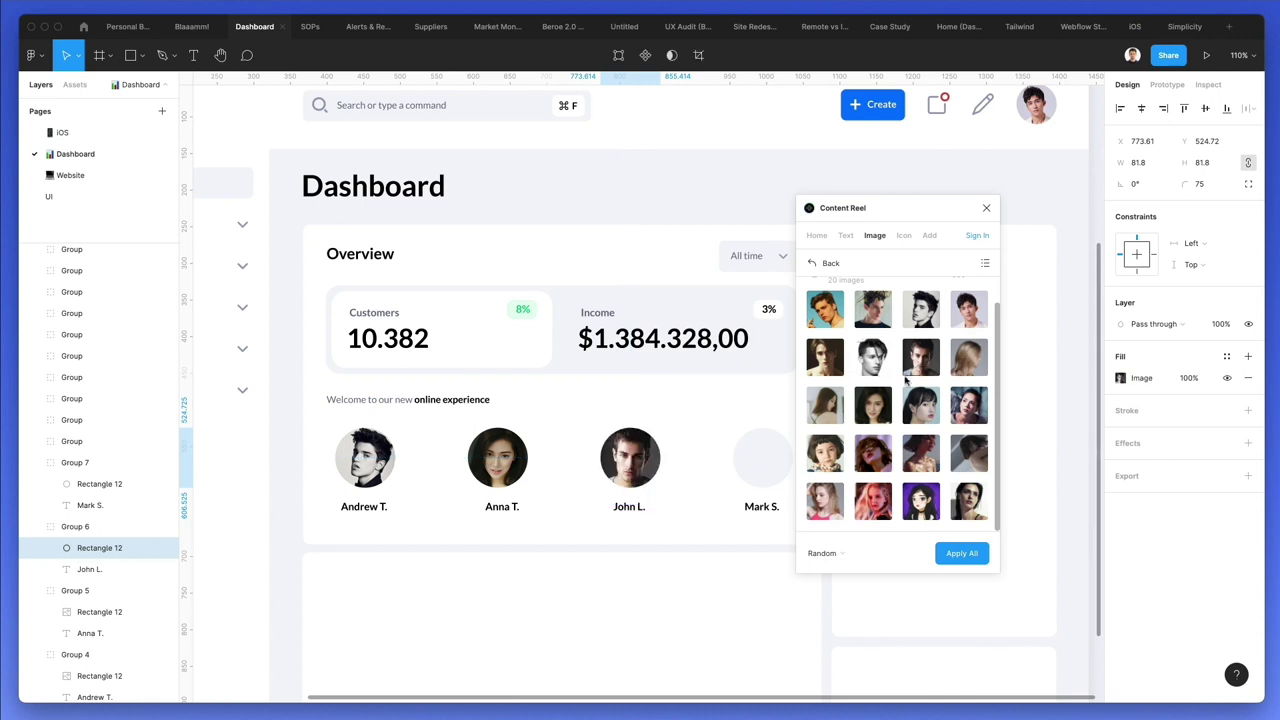
pyautogui.click(776, 462)
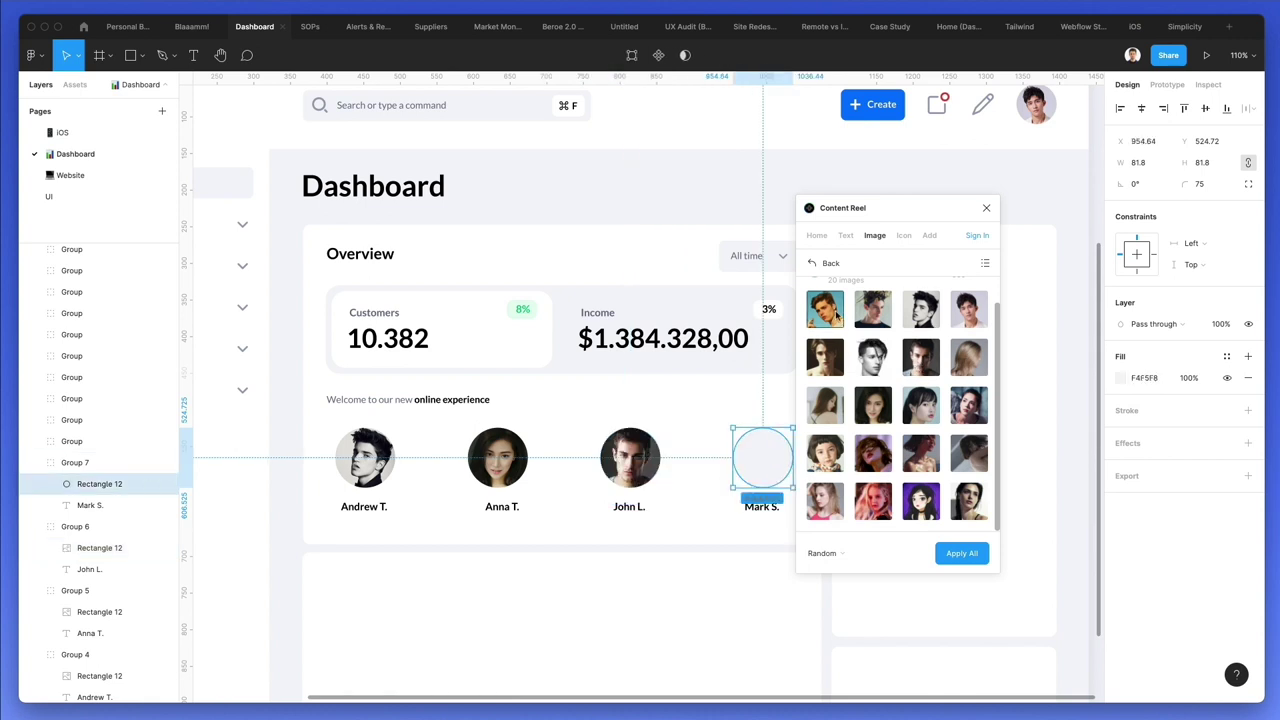
pyautogui.click(825, 310)
pyautogui.scroll(-5, 744, 429)
pyautogui.scroll(4, 742, 429)
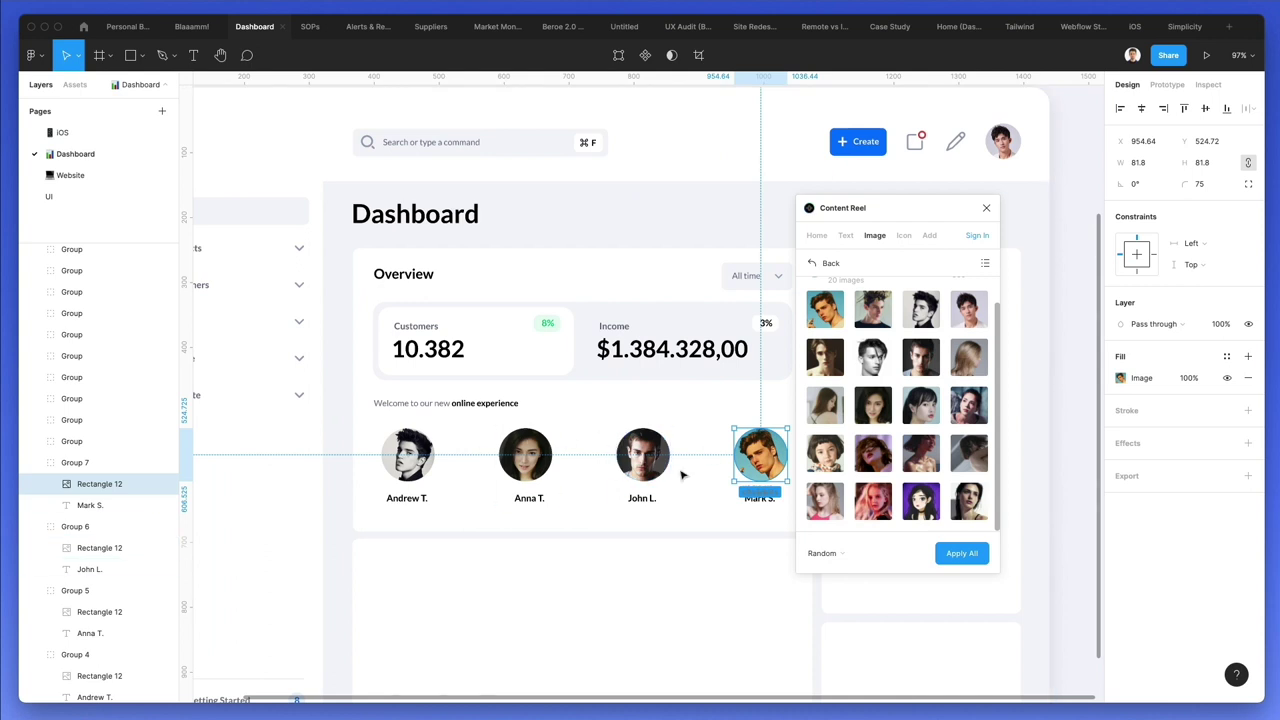
pyautogui.hscroll(1, 691, 420)
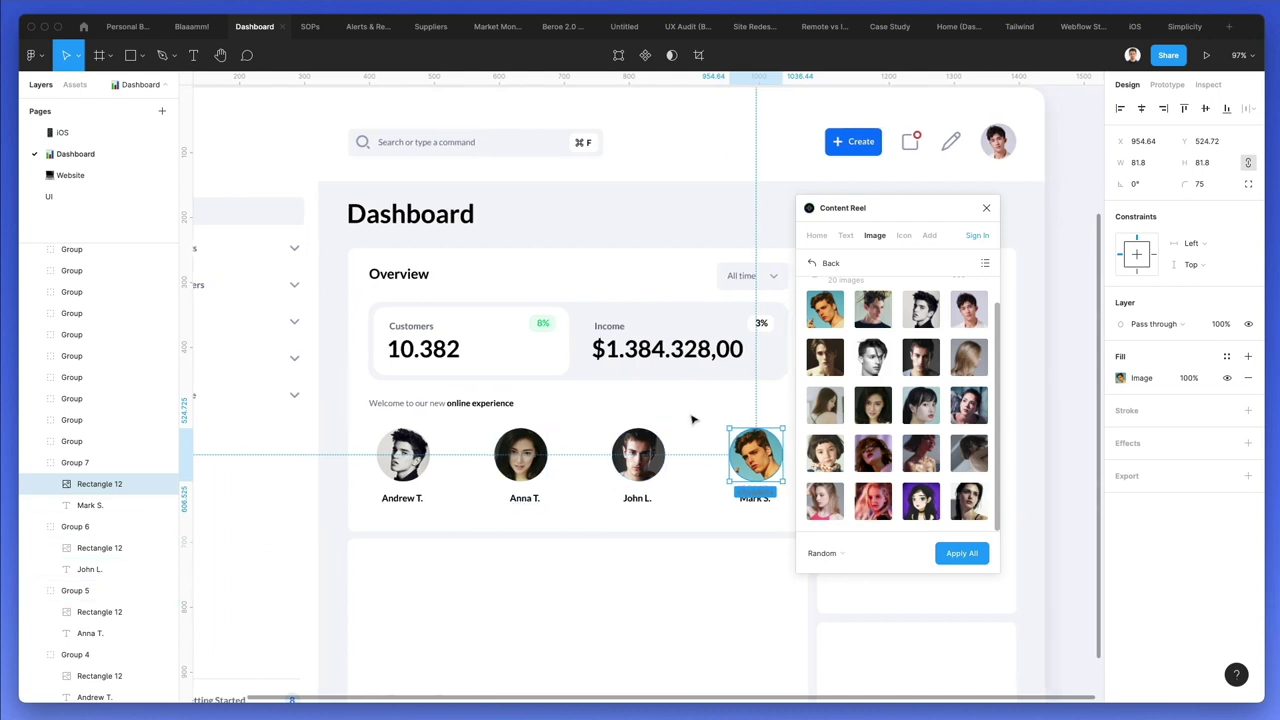
# - Using the 34-image Avatars collection, fill the fourth circle with the man in a light-blue shirt and the second with the short-haired blonde woman
pyautogui.click(813, 264)
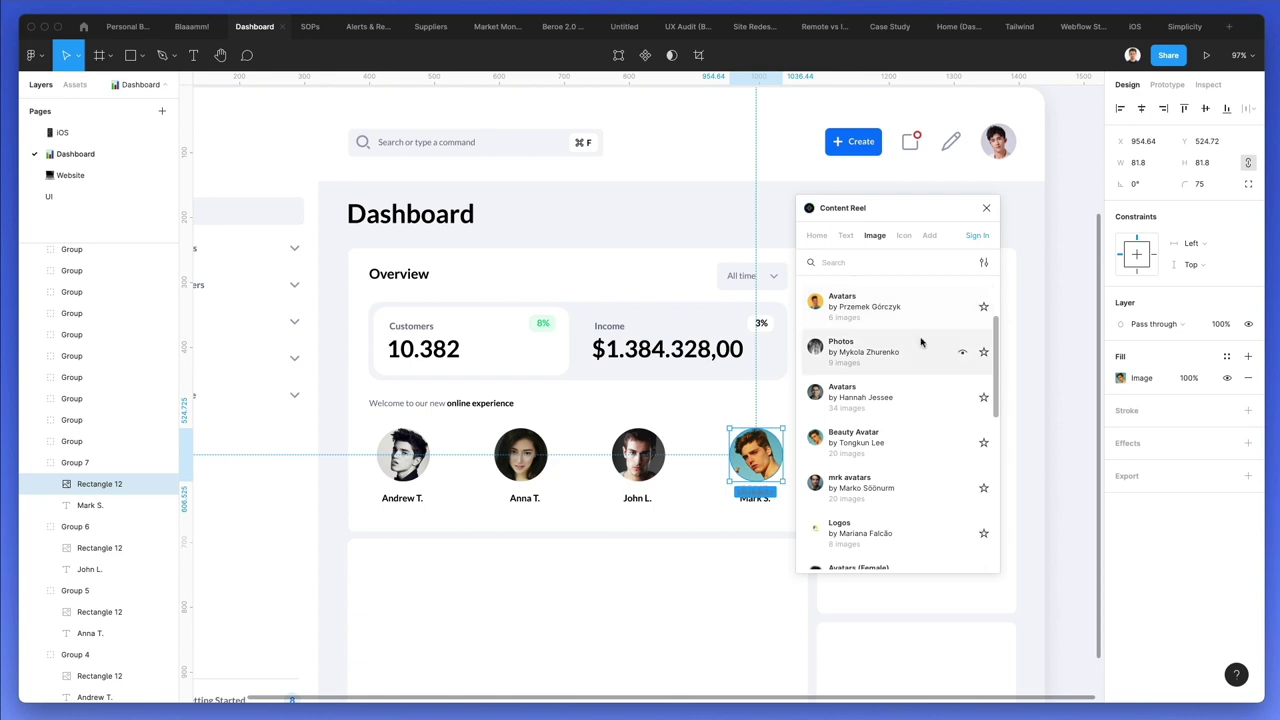
pyautogui.click(959, 399)
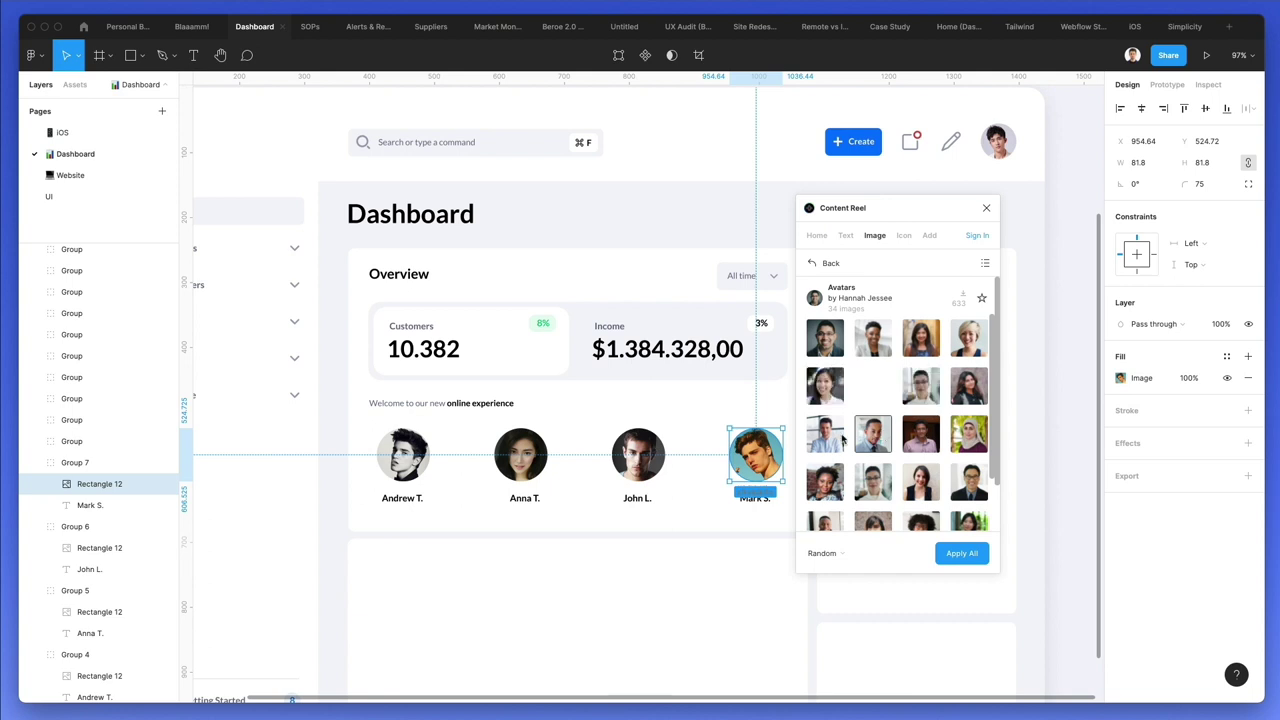
pyautogui.click(638, 458)
pyautogui.click(521, 457)
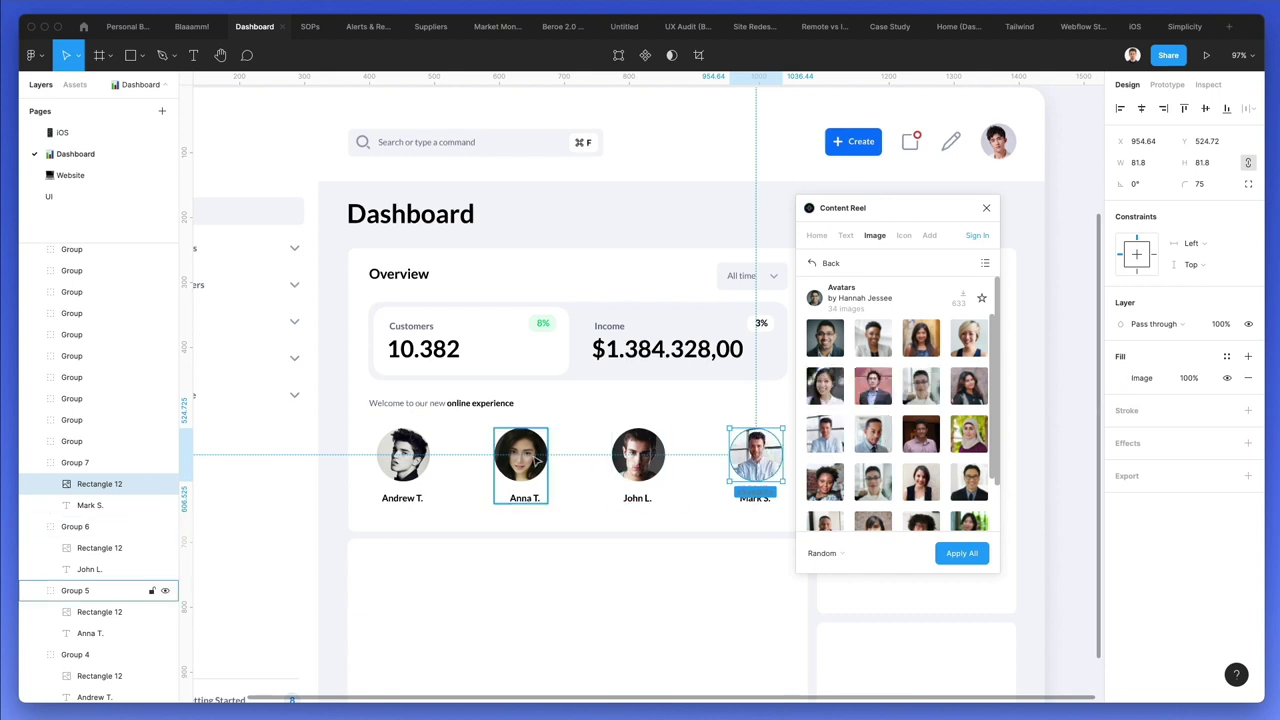
pyautogui.doubleClick(521, 457)
pyautogui.click(972, 340)
# - Fill the third avatar circle with the portrait of the bearded man in a blue shirt from the Avatars collection
pyautogui.click(638, 455)
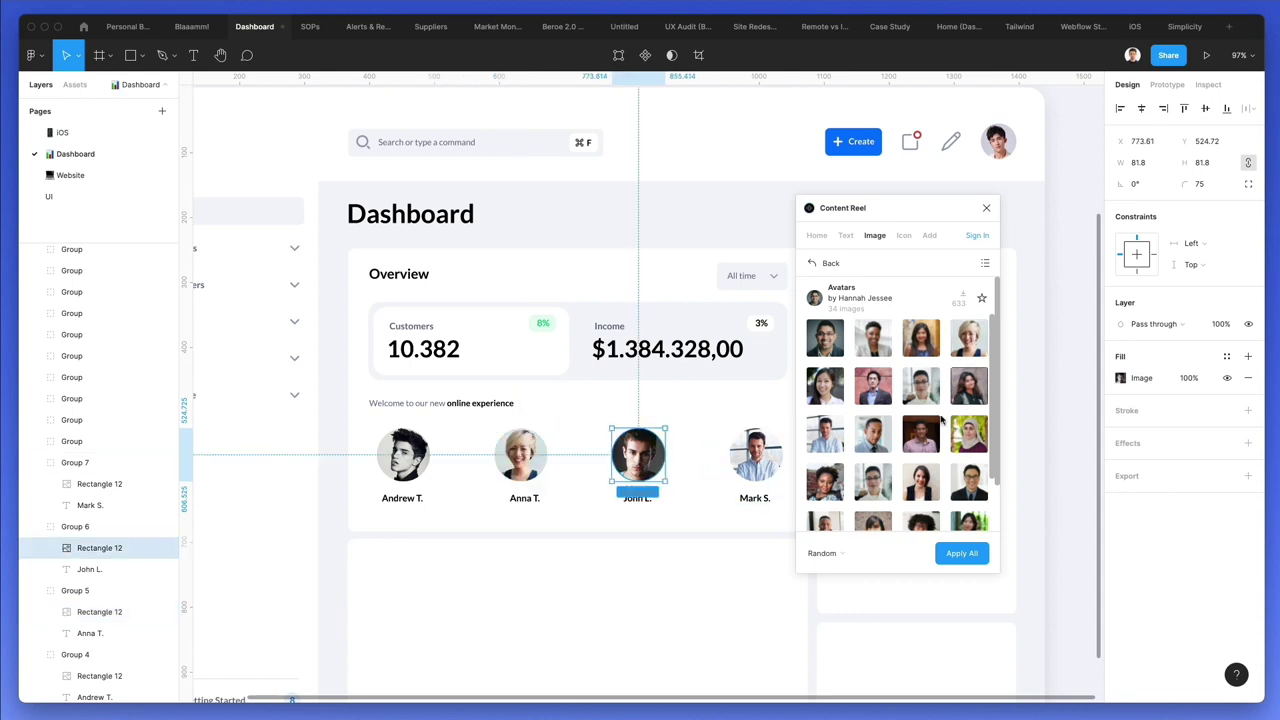
pyautogui.scroll(-2, 866, 441)
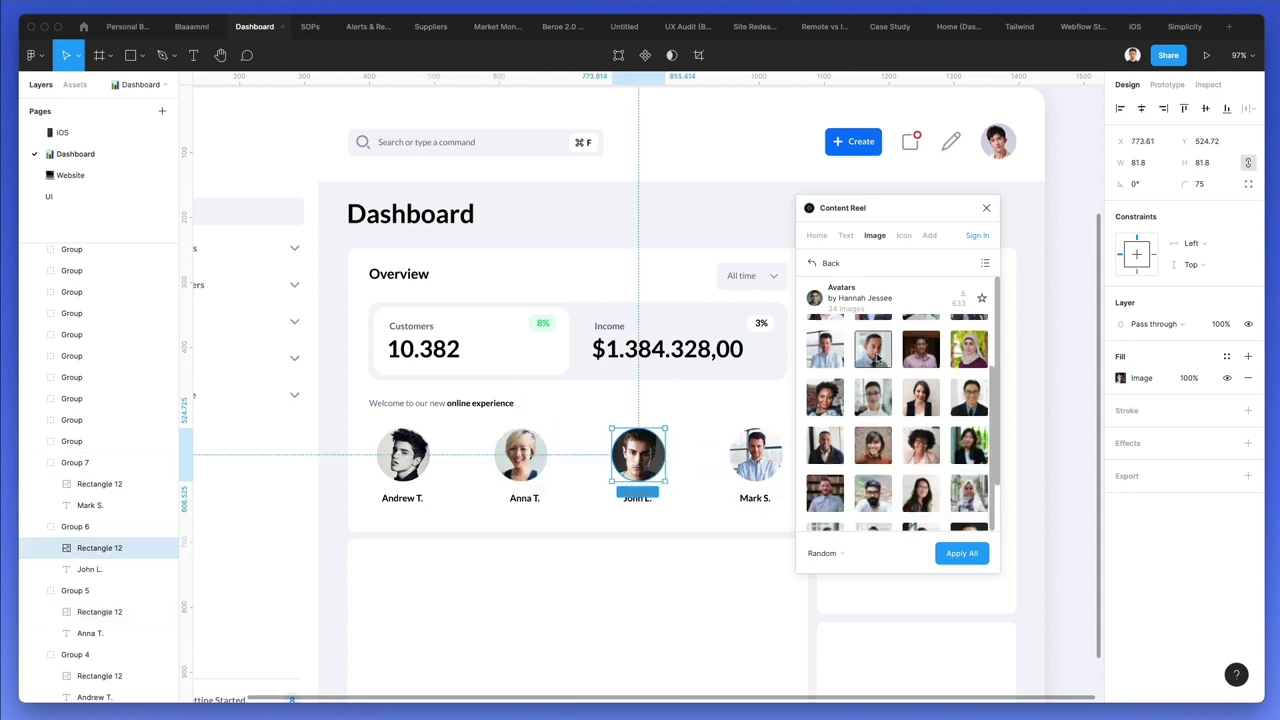
pyautogui.click(878, 358)
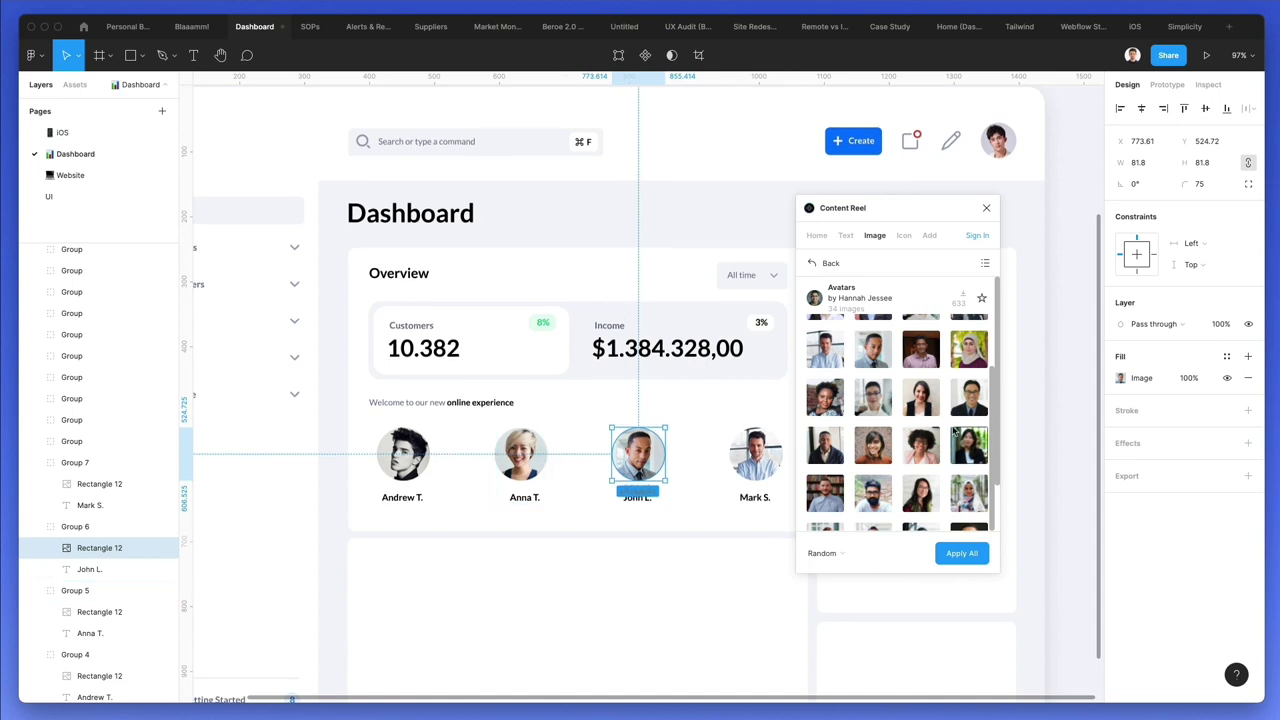
pyautogui.scroll(-2, 910, 460)
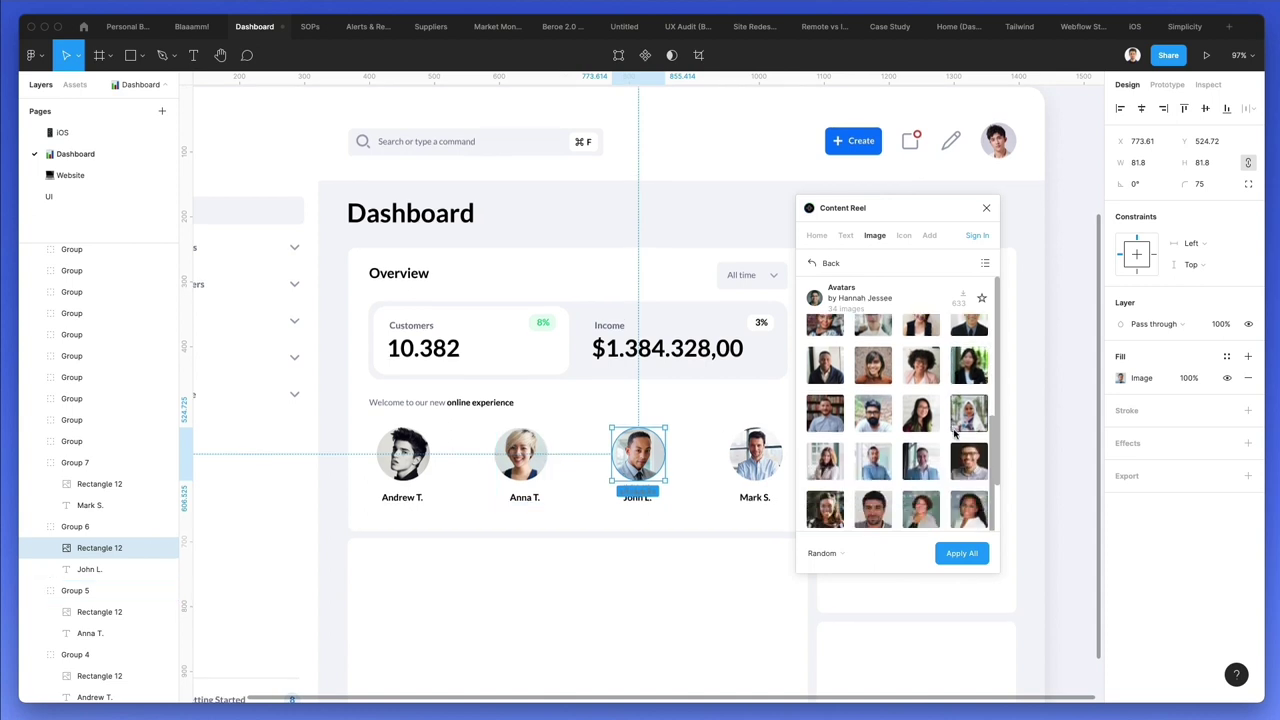
pyautogui.click(880, 462)
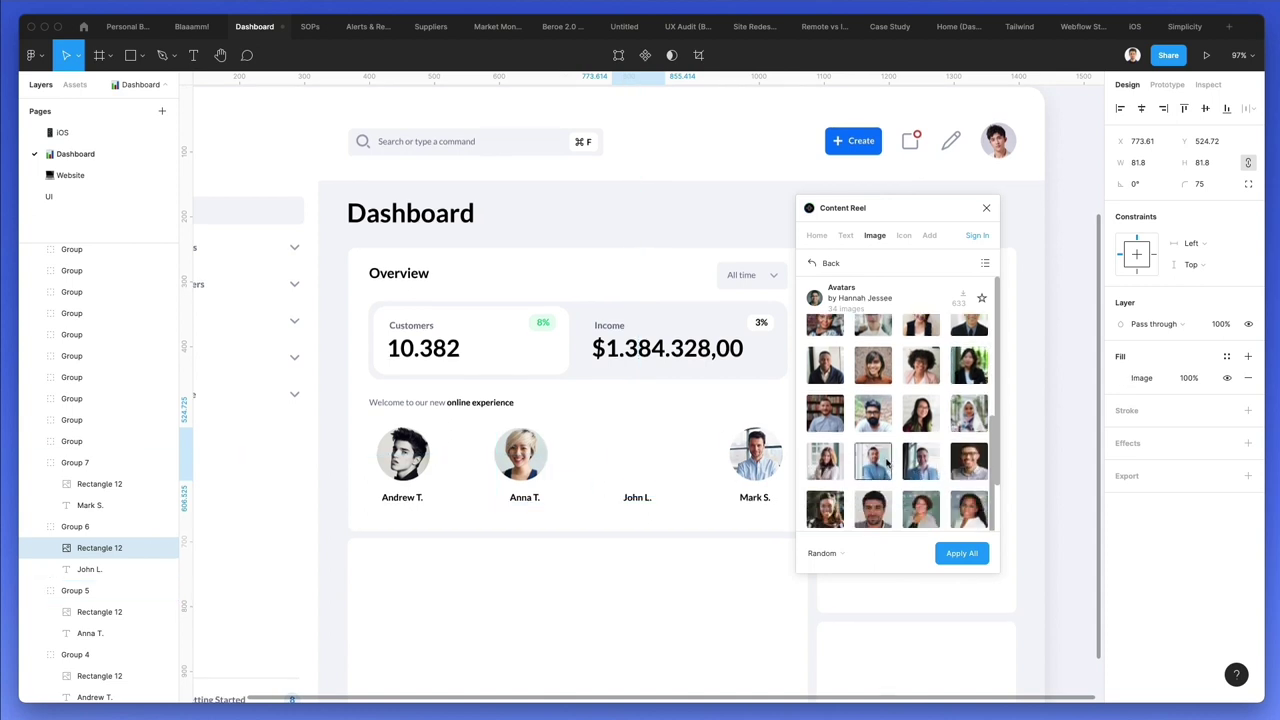
# - Fill the first avatar circle with the portrait of the man in glasses and a dark suit, and close Content Reel
pyautogui.click(427, 466)
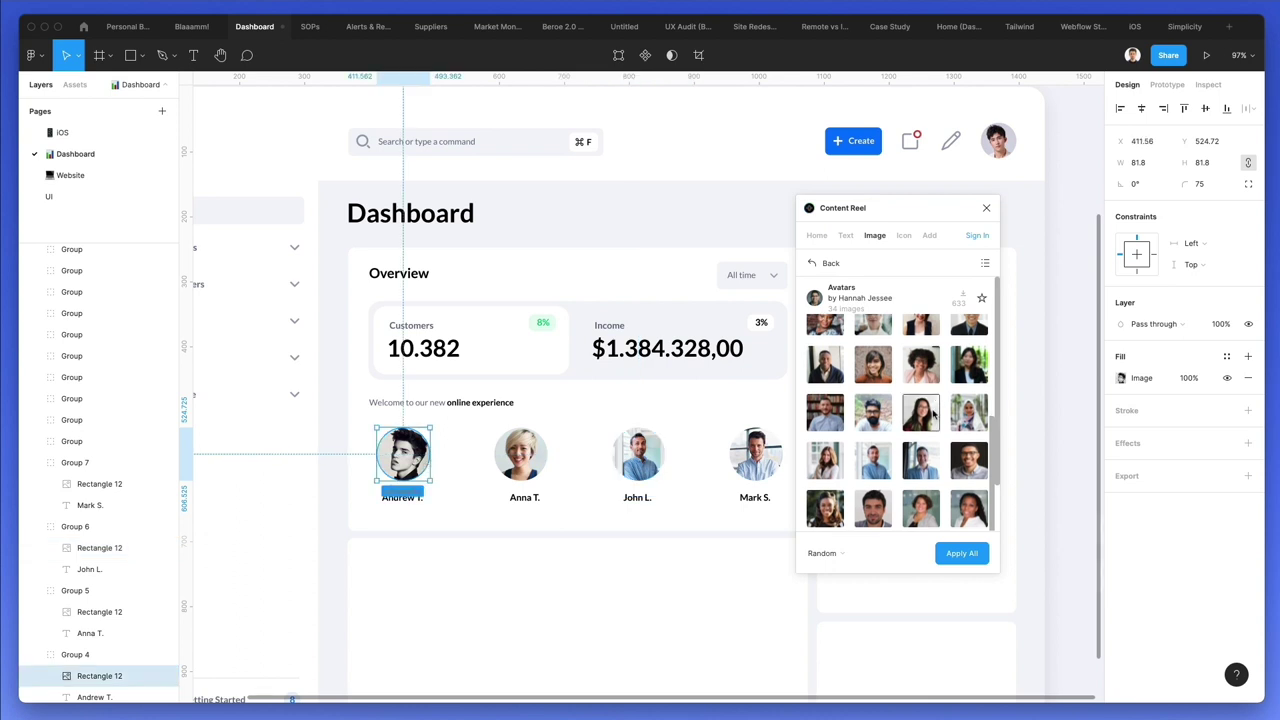
pyautogui.scroll(-1, 933, 415)
pyautogui.scroll(1, 933, 415)
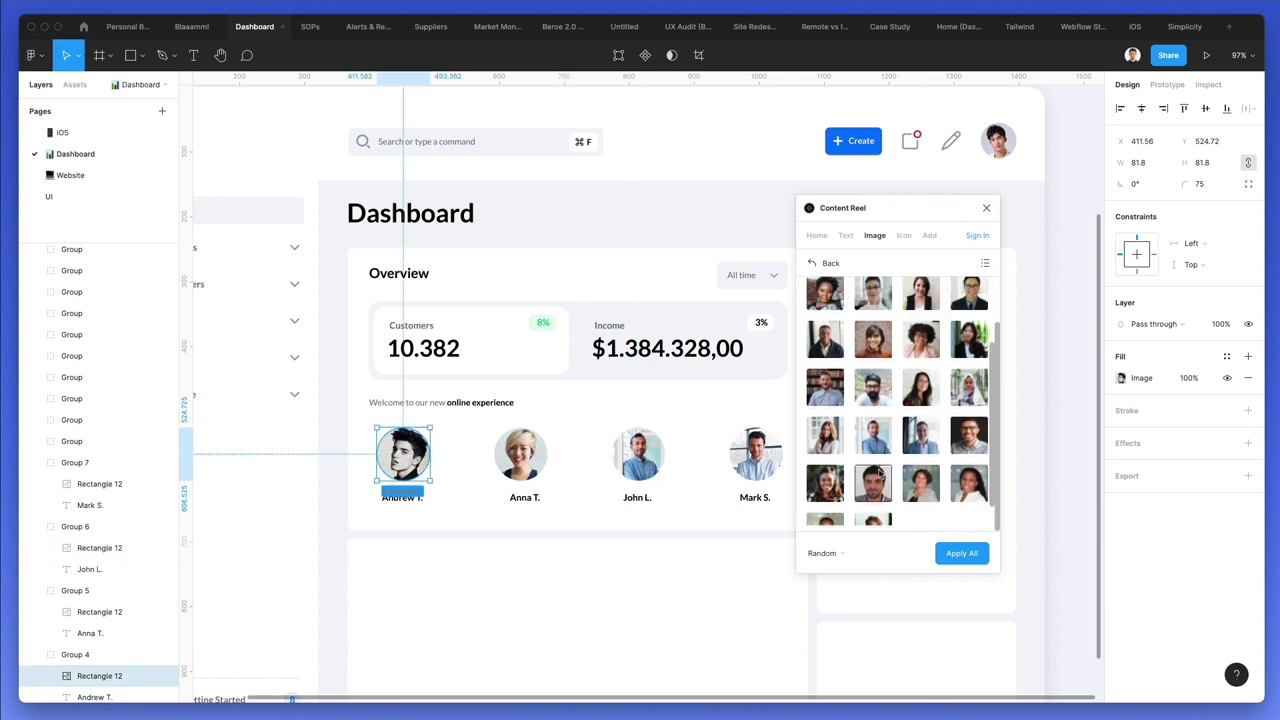
pyautogui.scroll(5, 879, 475)
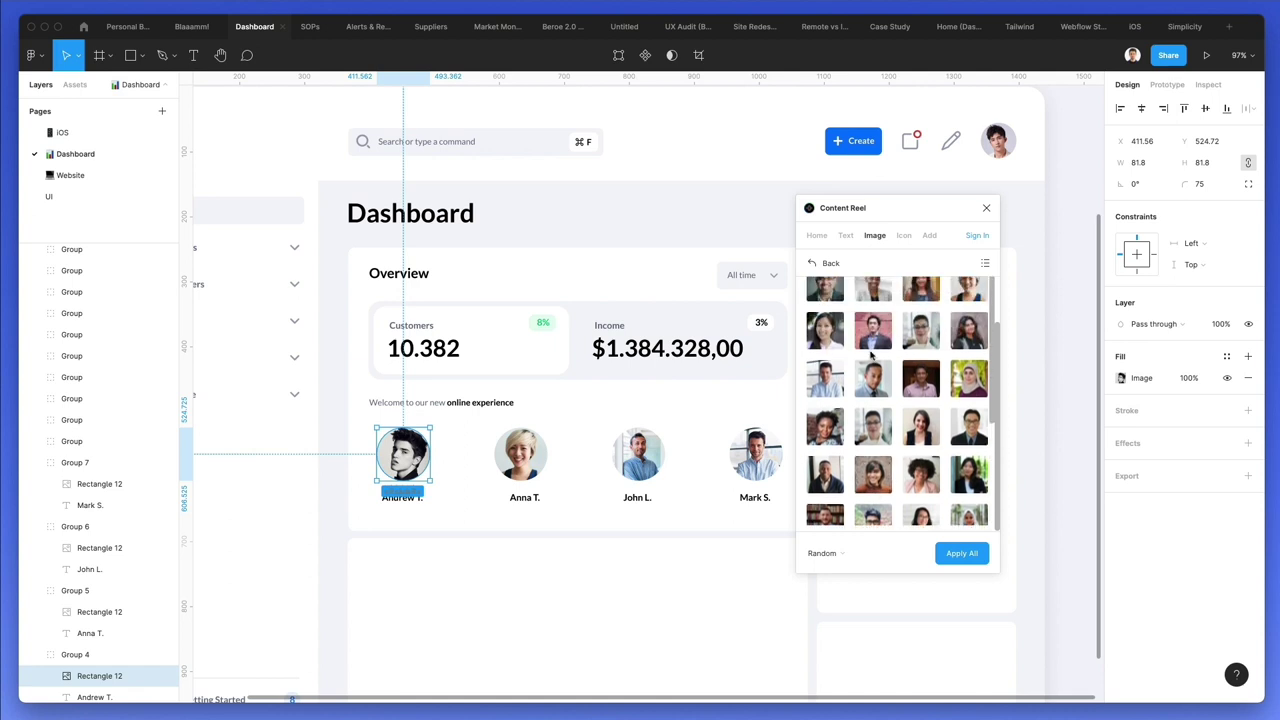
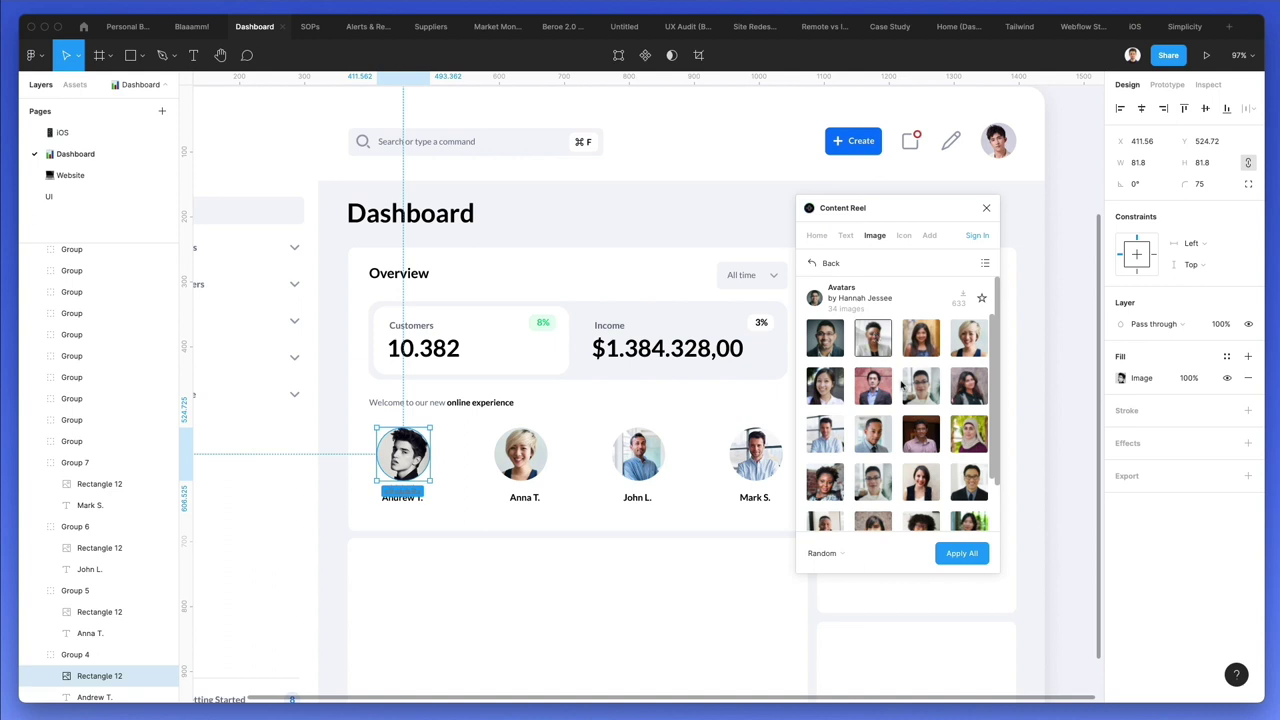
pyautogui.click(975, 484)
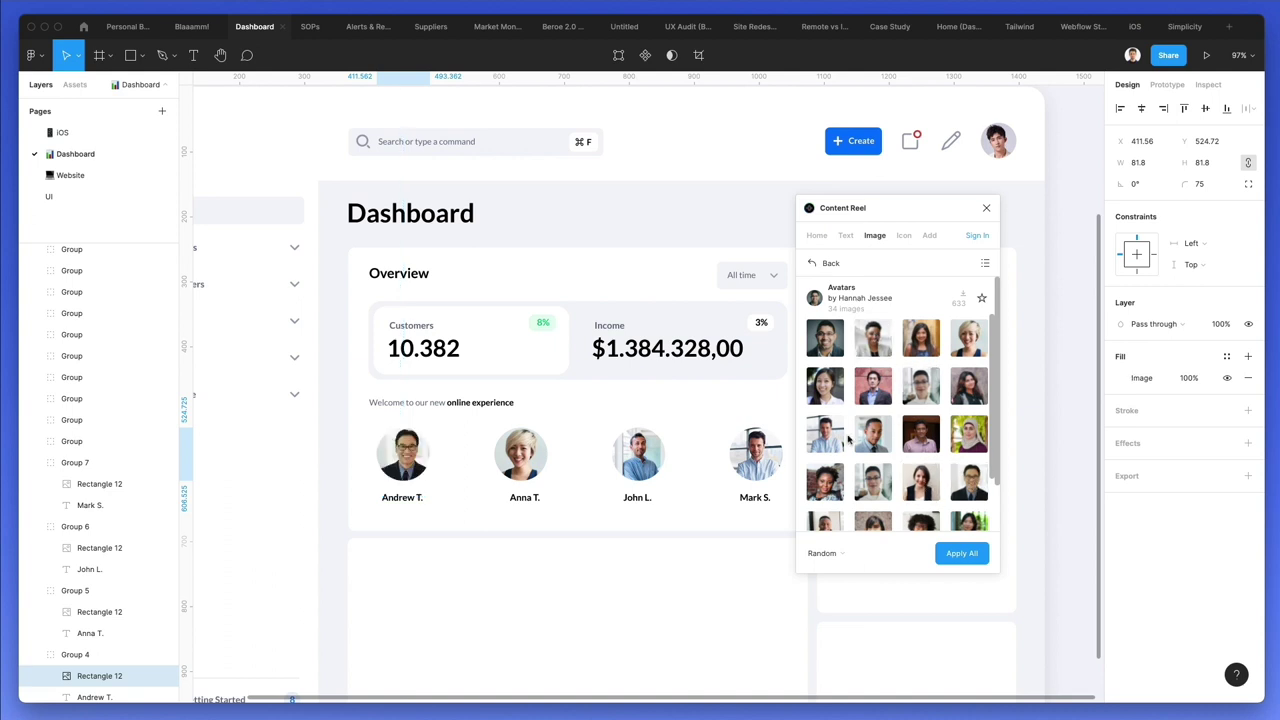
pyautogui.press('Escape')
pyautogui.scroll(-3, 632, 578)
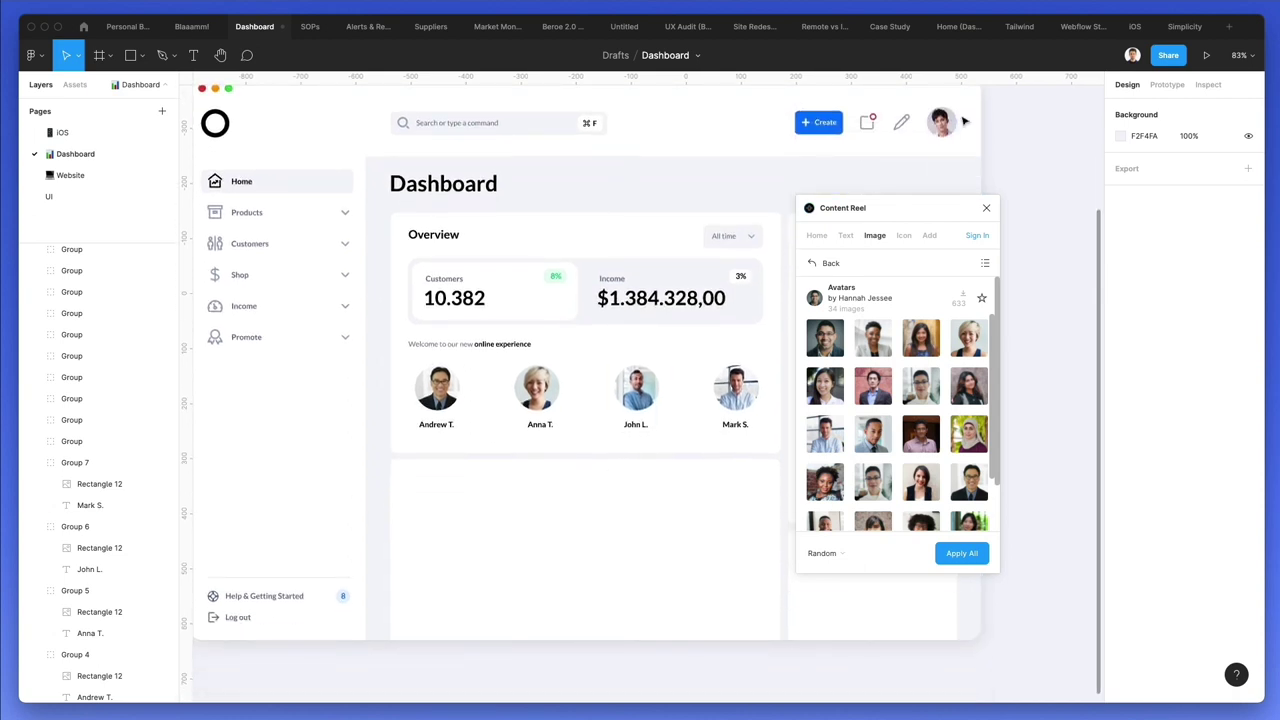
pyautogui.click(985, 208)
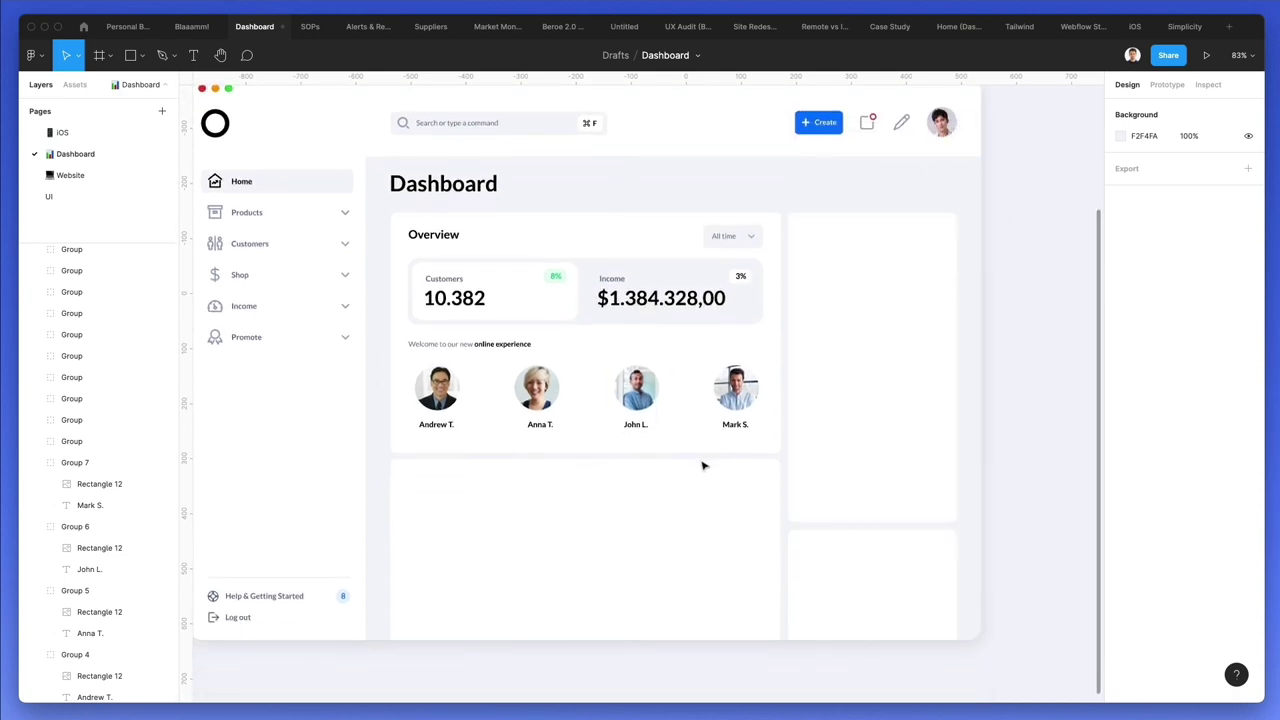
# - Draw a vertical line about 49 px long between the first and second avatars and nudge it slightly left to centre it
pyautogui.scroll(1, 630, 413)
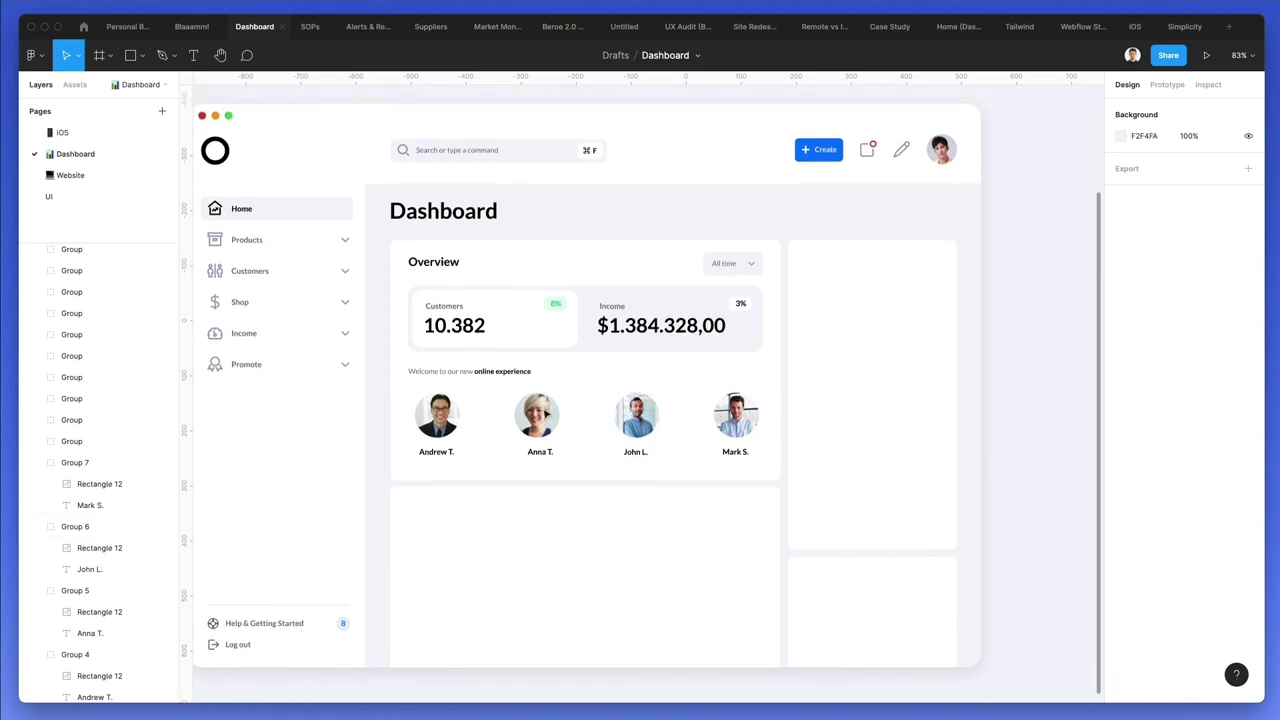
pyautogui.scroll(5, 476, 405)
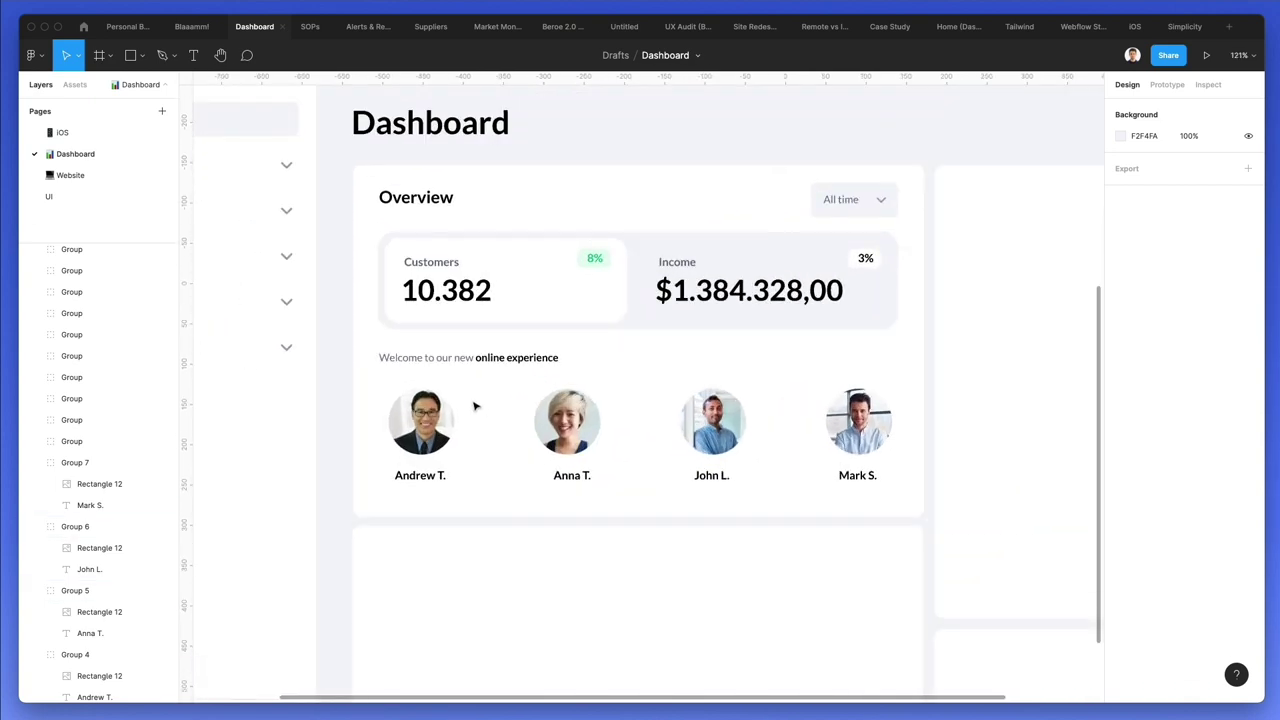
pyautogui.press('l')
pyautogui.hscroll(-3, 475, 405)
pyautogui.moveTo(646, 403); pyautogui.dragTo(648, 442)
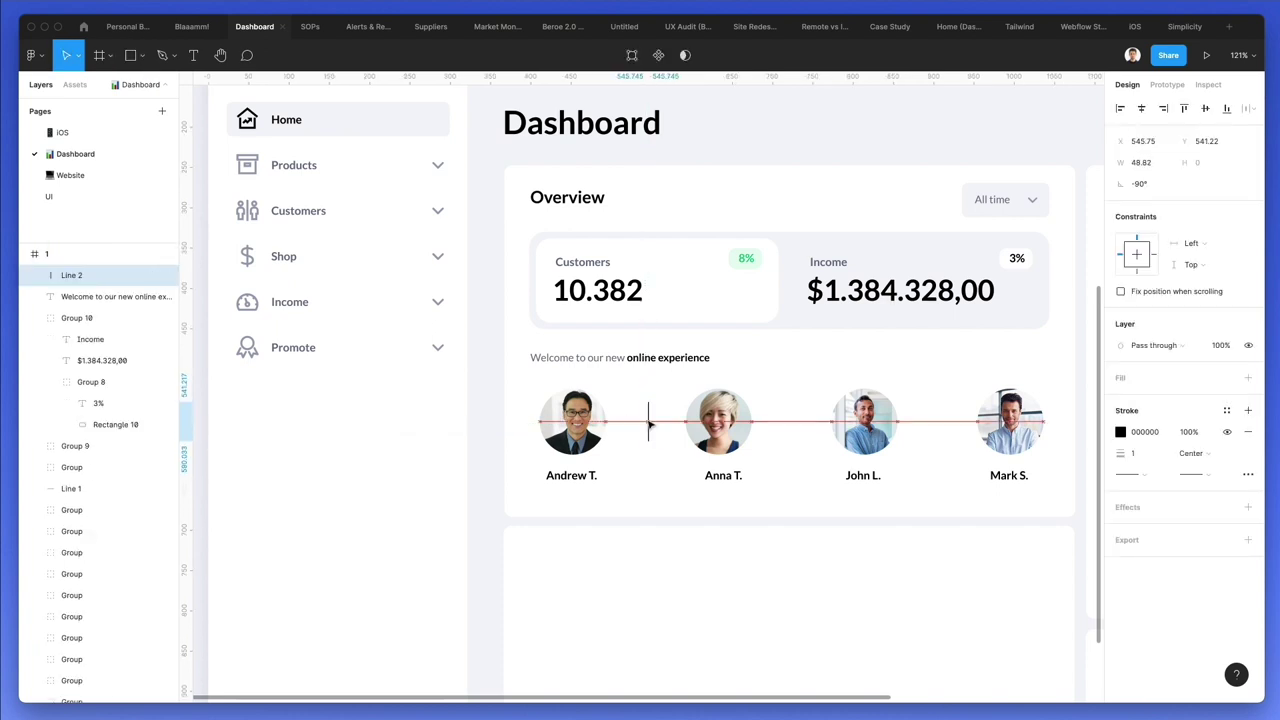
pyautogui.press('Left')
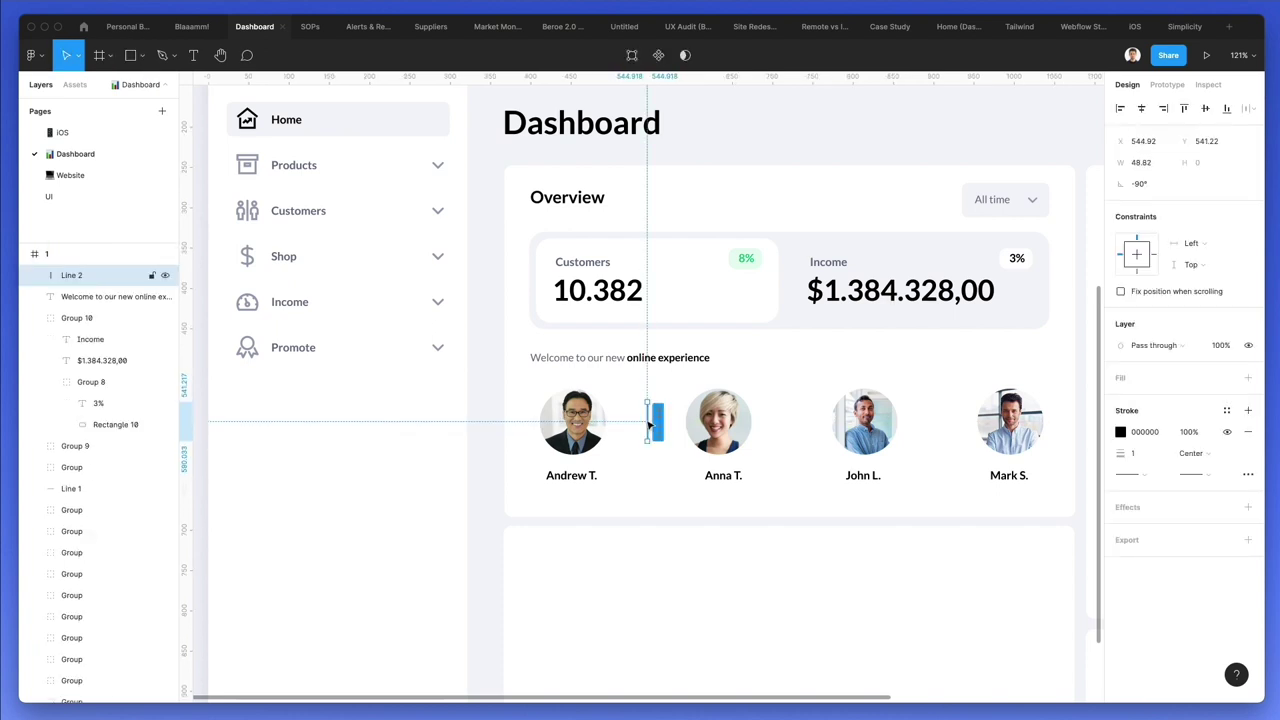
# - Copy the E4E6ED stroke style of the sidebar divider above Help & Getting Started onto the vertical line
pyautogui.scroll(-5, 648, 425)
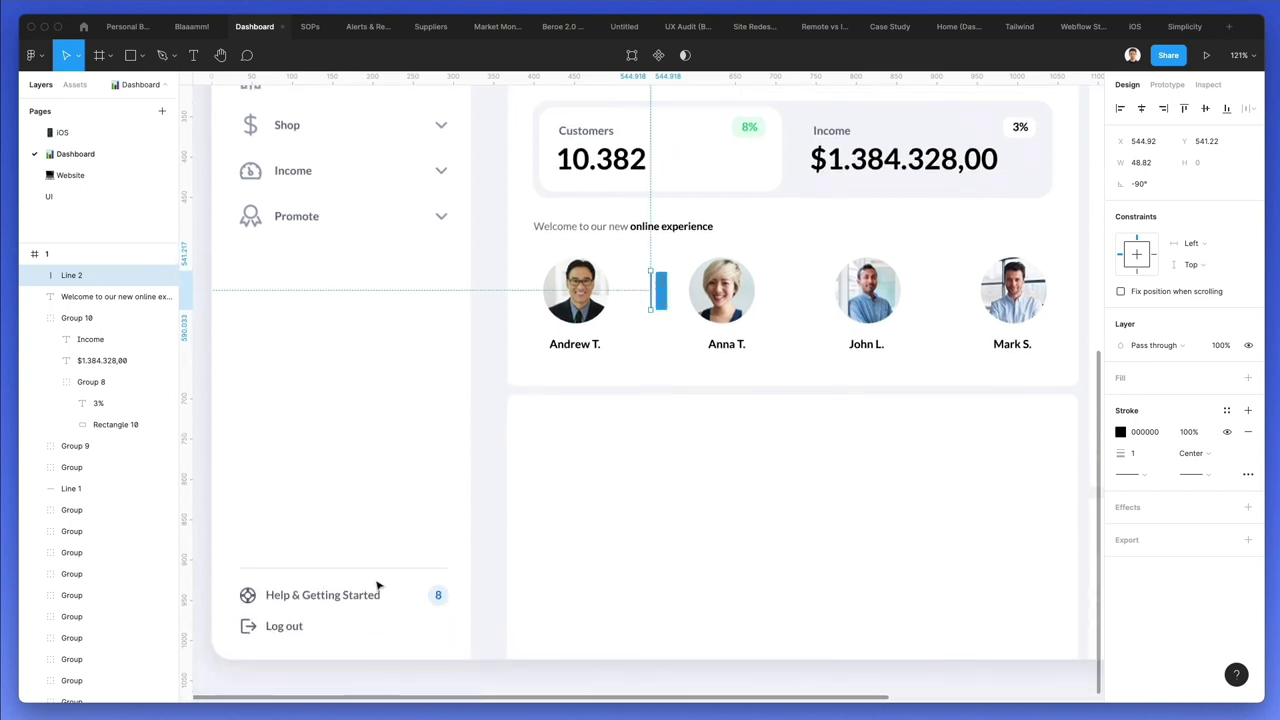
pyautogui.click(295, 570)
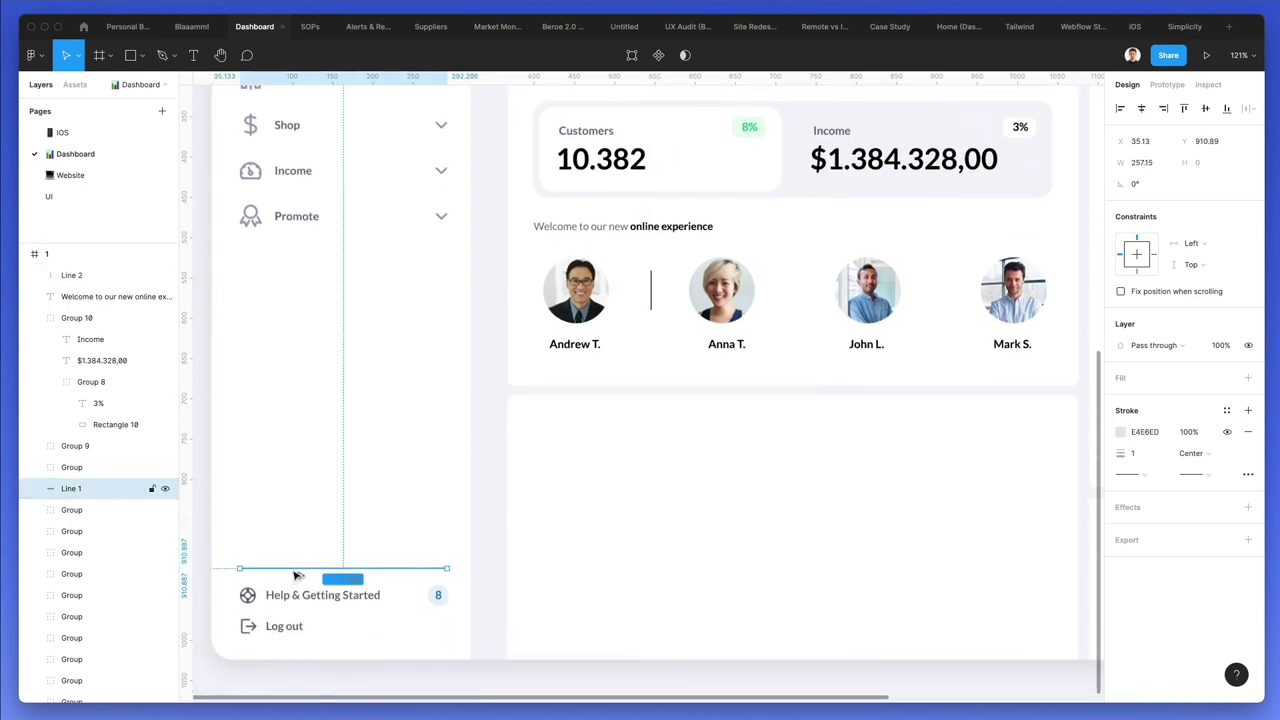
pyautogui.click(654, 286)
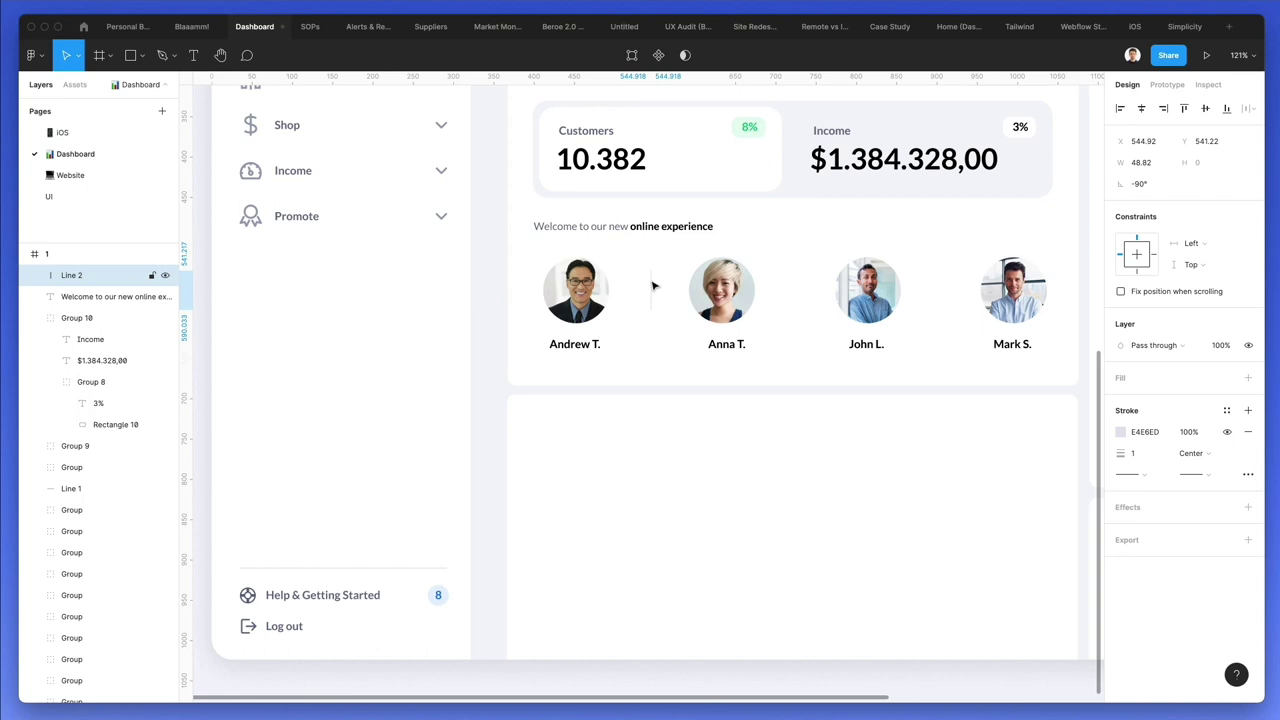
# - Duplicate the vertical divider into the two remaining gaps between avatars and nudge the copies left for even spacing
pyautogui.scroll(3, 655, 300)
pyautogui.moveTo(661, 358); pyautogui.dragTo(797, 366)
pyautogui.press('super+d')
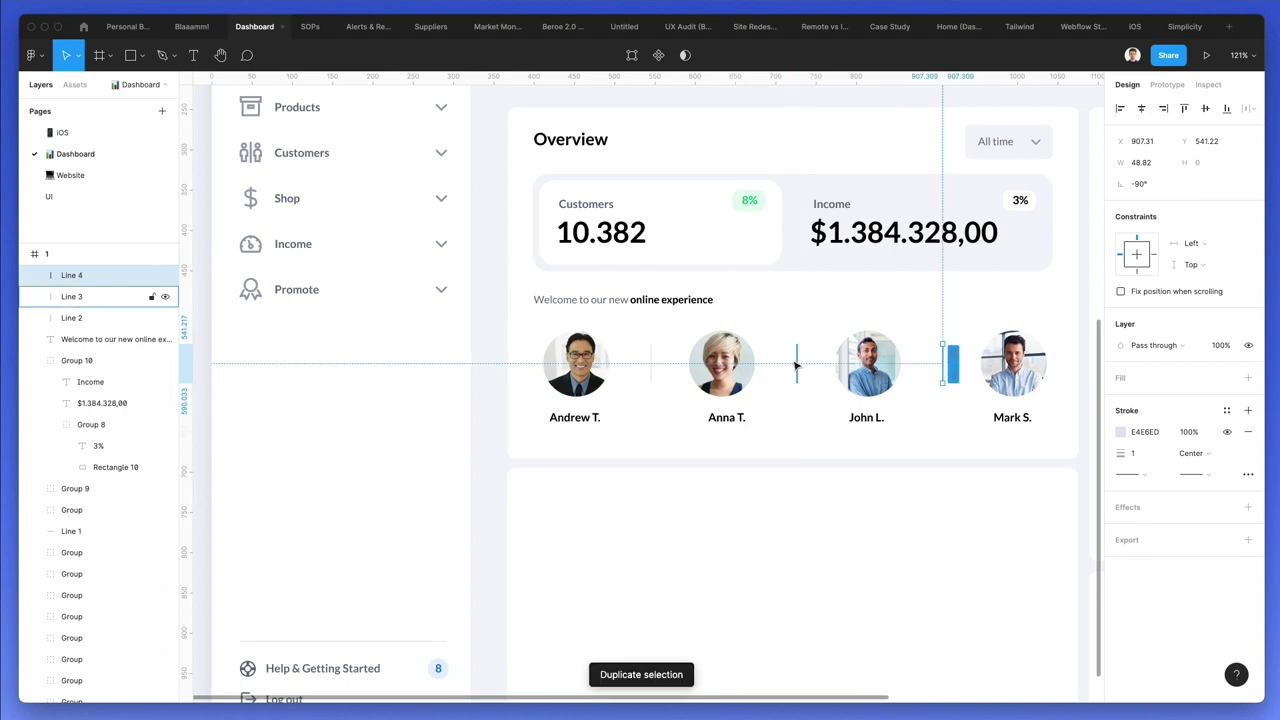
pyautogui.press('Left')
pyautogui.press('Left')
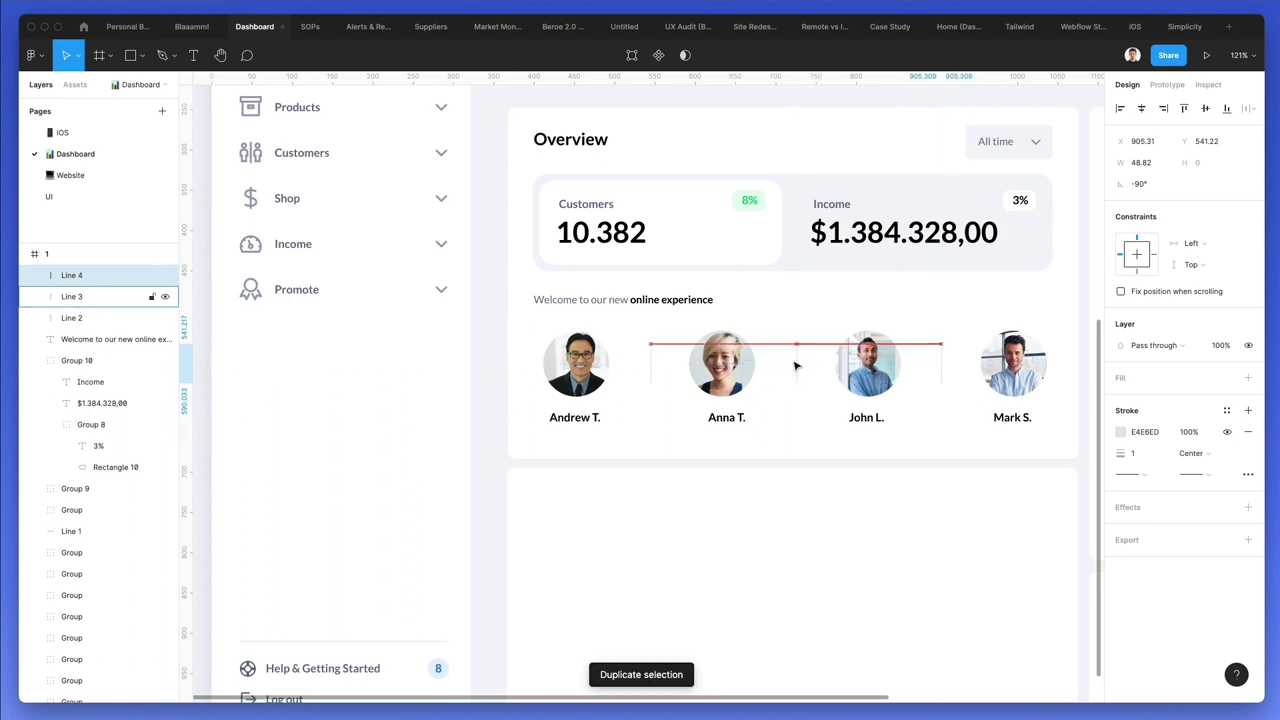
pyautogui.click(797, 366)
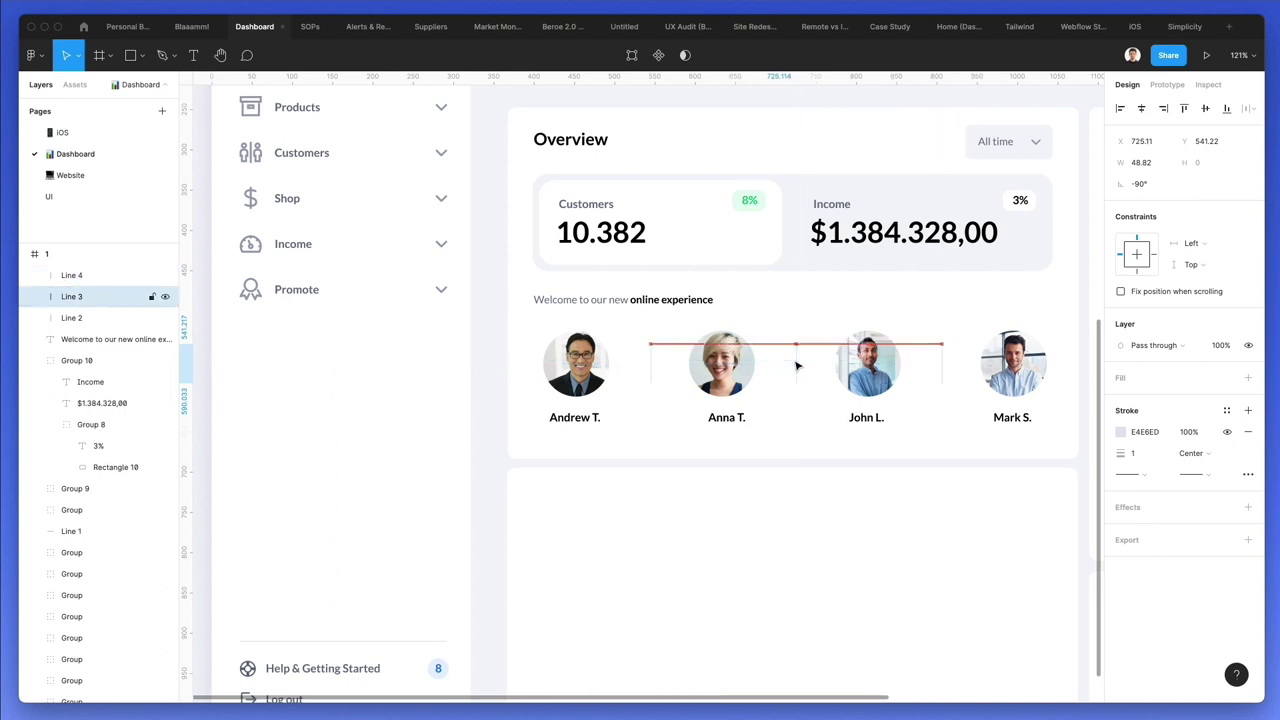
pyautogui.click(862, 299)
# - Copy the Overview heading to the top of the empty card beside it and change the text to "Popular products"
pyautogui.hscroll(1, 862, 299)
pyautogui.hscroll(3, 862, 299)
pyautogui.scroll(5, 862, 299)
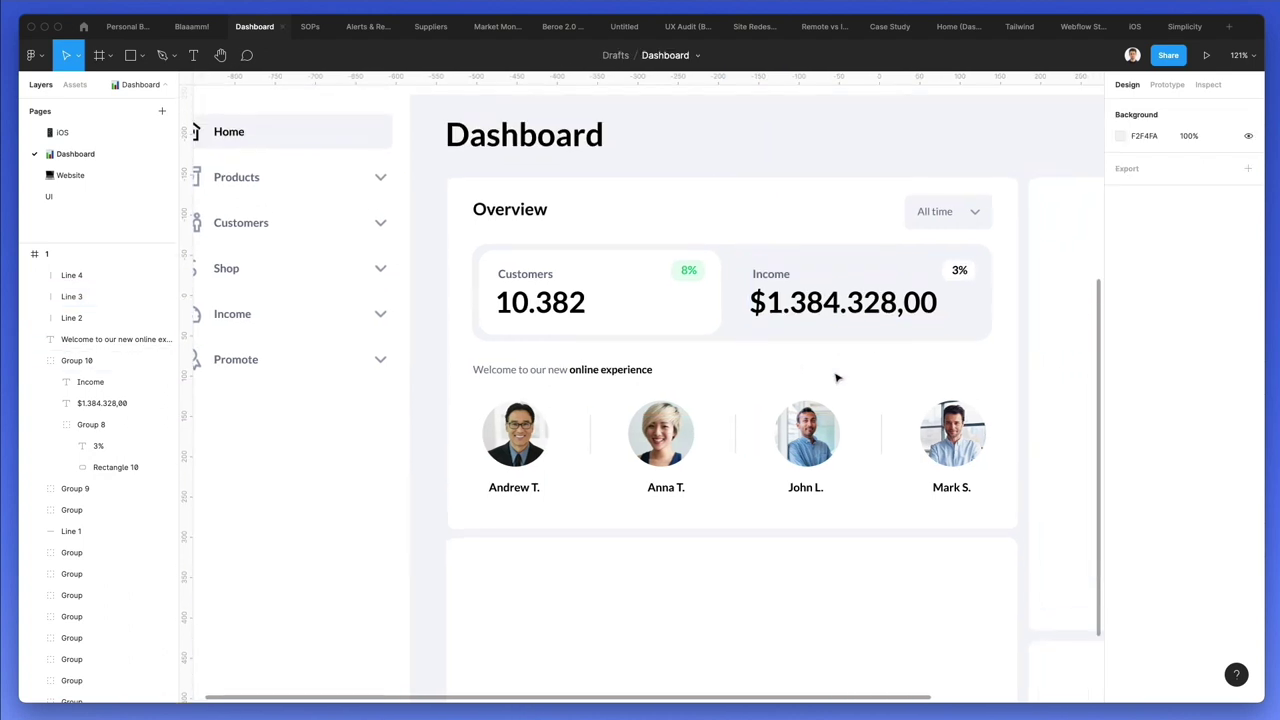
pyautogui.scroll(-5, 843, 392)
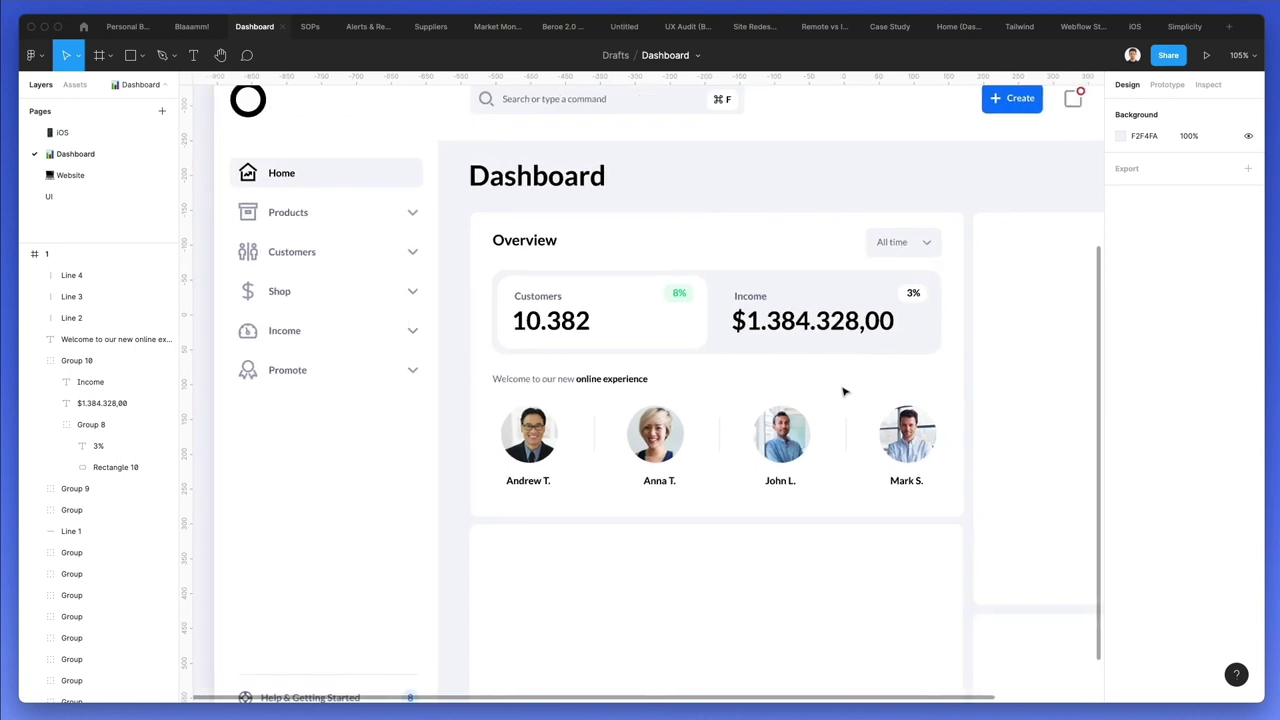
pyautogui.hscroll(4, 843, 392)
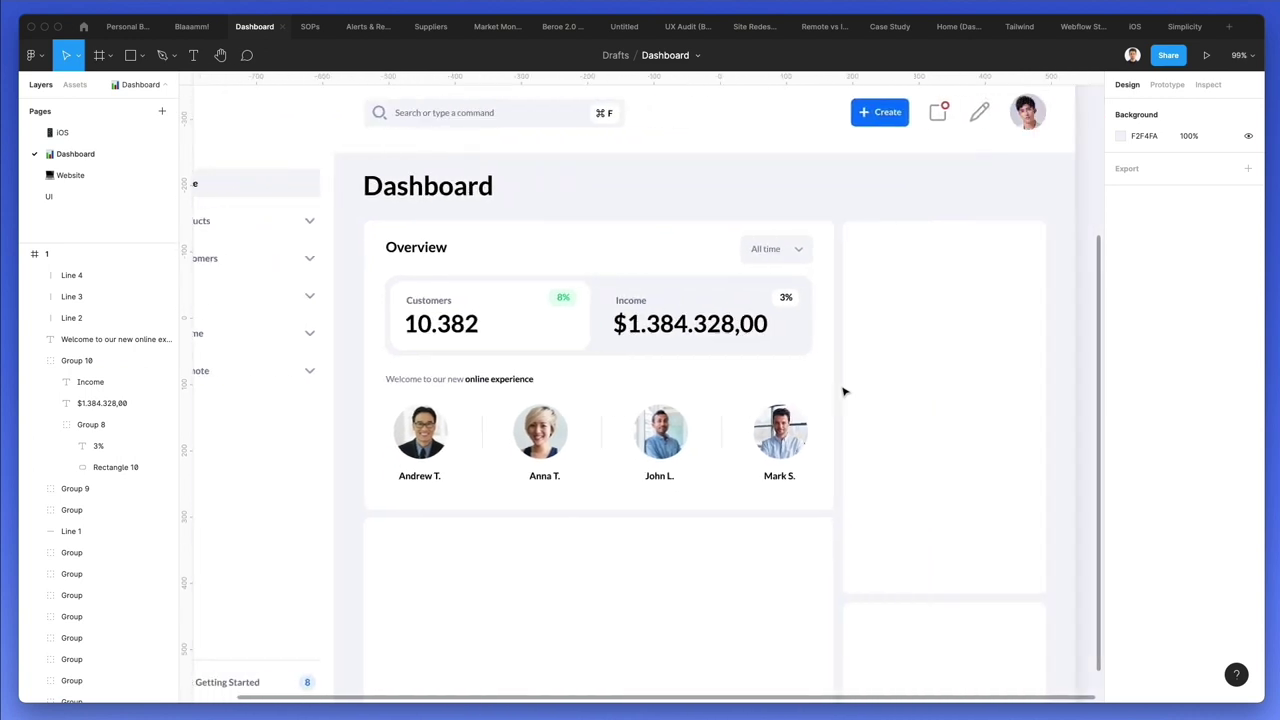
pyautogui.hscroll(5, 748, 376)
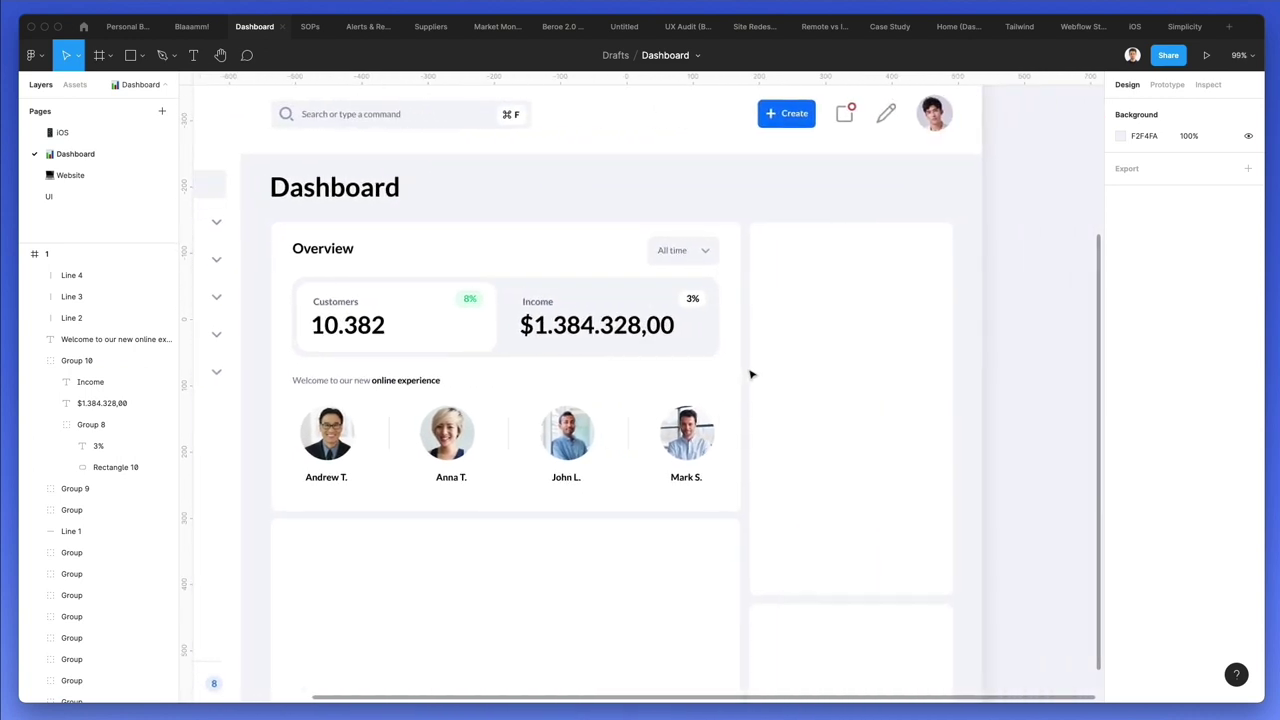
pyautogui.moveTo(324, 250); pyautogui.dragTo(810, 264)
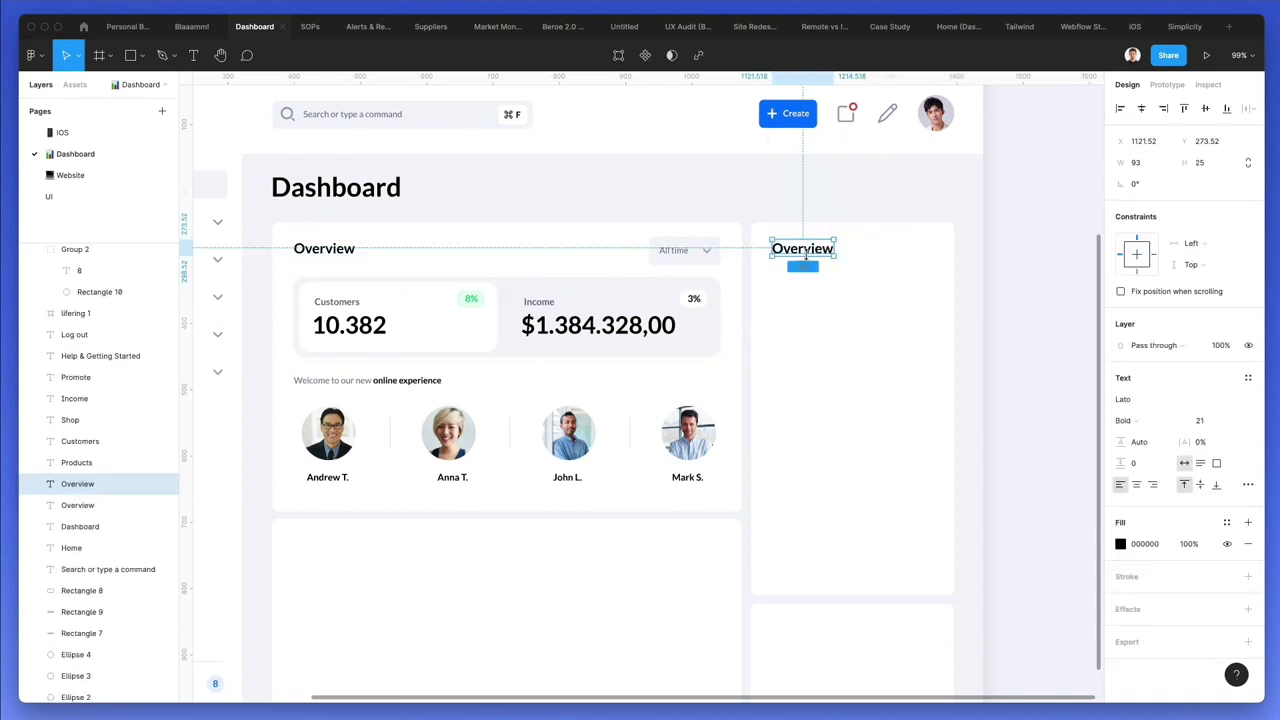
pyautogui.doubleClick(806, 254)
pyautogui.write('Popular produc')
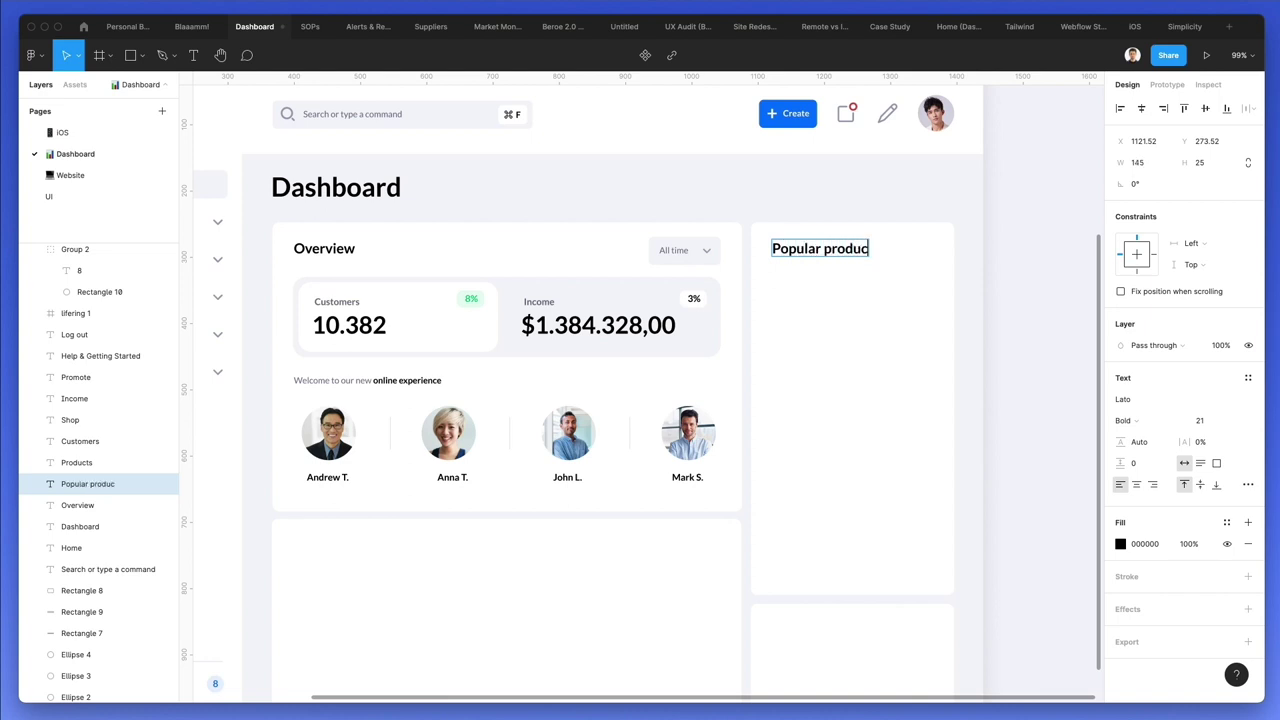
pyautogui.press('Escape')
pyautogui.press('Escape')
# - Copy the Income label beneath the Popular products heading, left-aligned with it, and change its text to "Products"
pyautogui.hscroll(2, 900, 341)
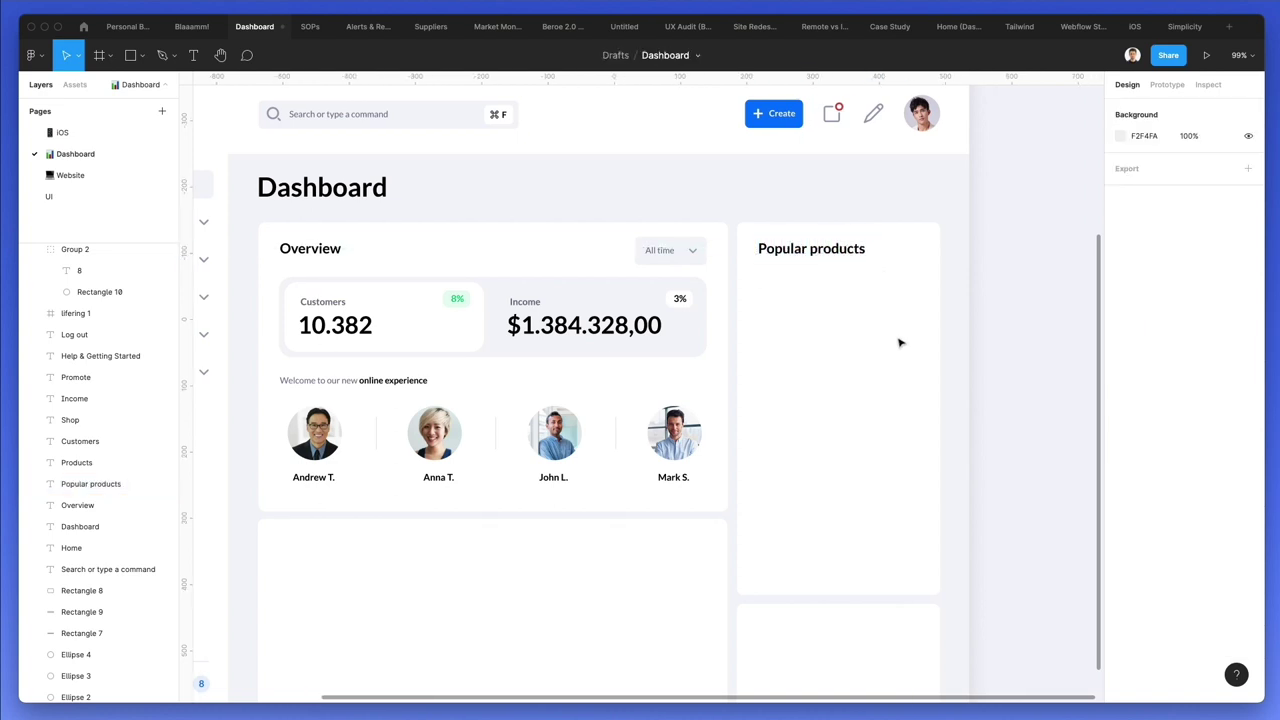
pyautogui.scroll(-1, 807, 327)
pyautogui.scroll(-1, 795, 322)
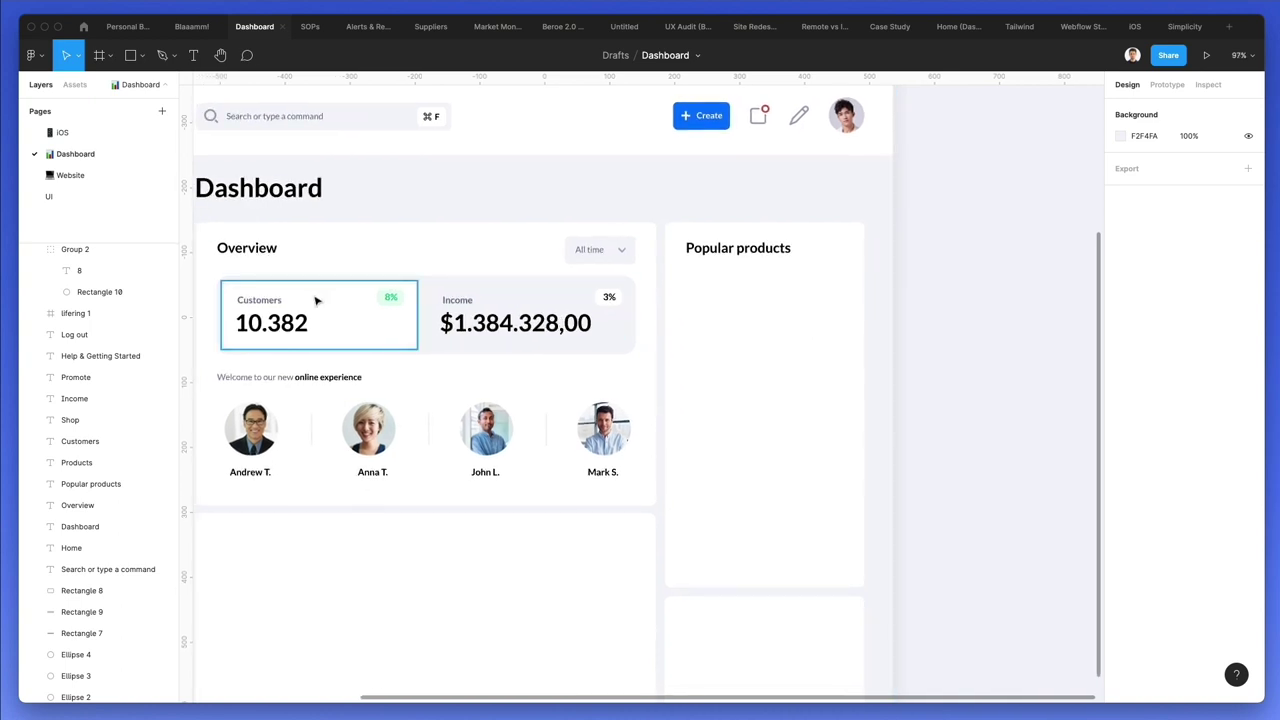
pyautogui.doubleClick(457, 300)
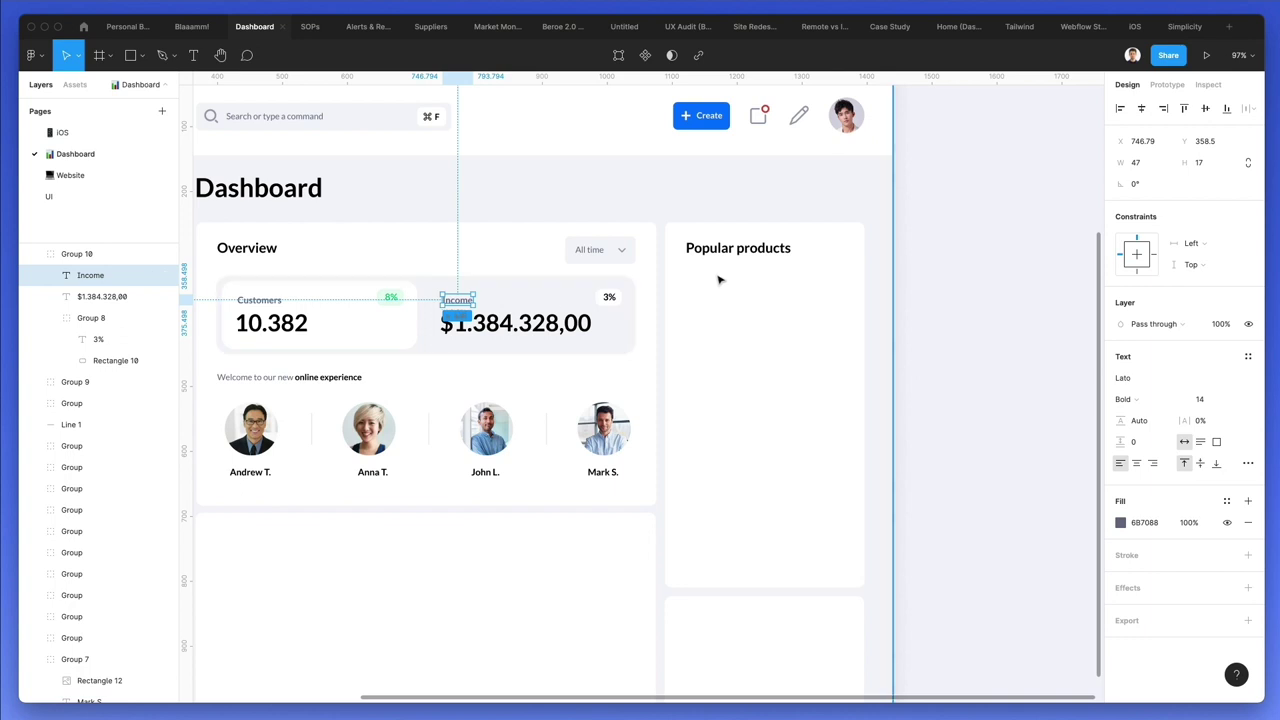
pyautogui.click(762, 273)
pyautogui.click(740, 251)
pyautogui.scroll(3, 799, 252)
pyautogui.write('Income')
pyautogui.moveTo(624, 392); pyautogui.dragTo(601, 304)
pyautogui.doubleClick(602, 302)
pyautogui.write('Product')
pyautogui.press('Escape')
# - Copy the Products label across to the opposite end of its row, change the text to "Earnings" and nudge it left
pyautogui.click(717, 329)
pyautogui.moveTo(603, 301); pyautogui.dragTo(838, 301)
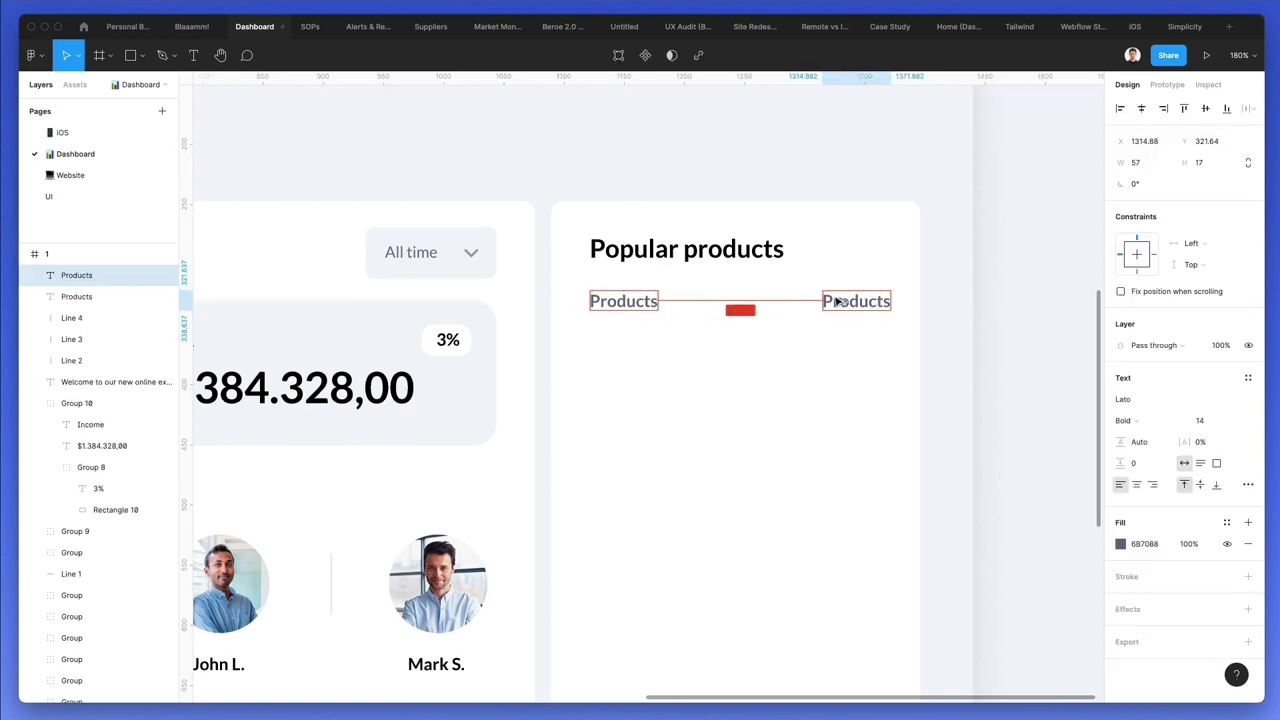
pyautogui.doubleClick(838, 301)
pyautogui.write('Earnings')
pyautogui.press('Escape')
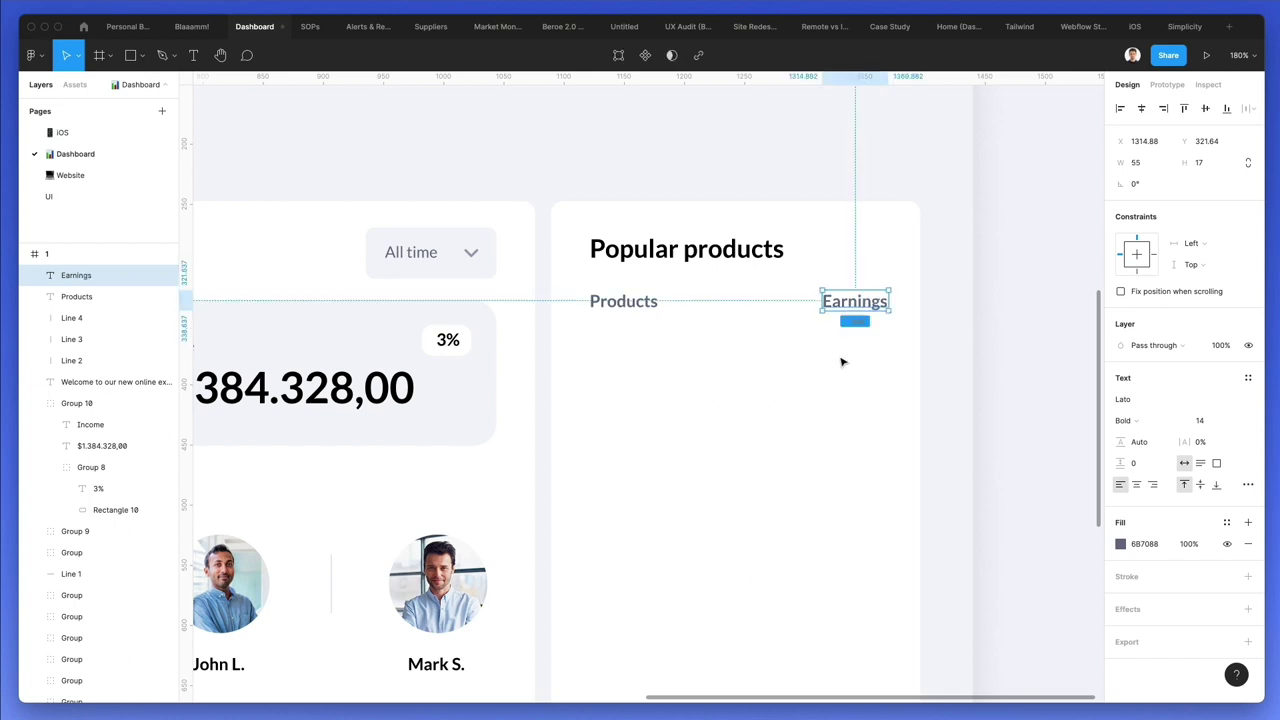
pyautogui.press('Left')
pyautogui.press('Left')
pyautogui.press('Left')
pyautogui.press('Left')
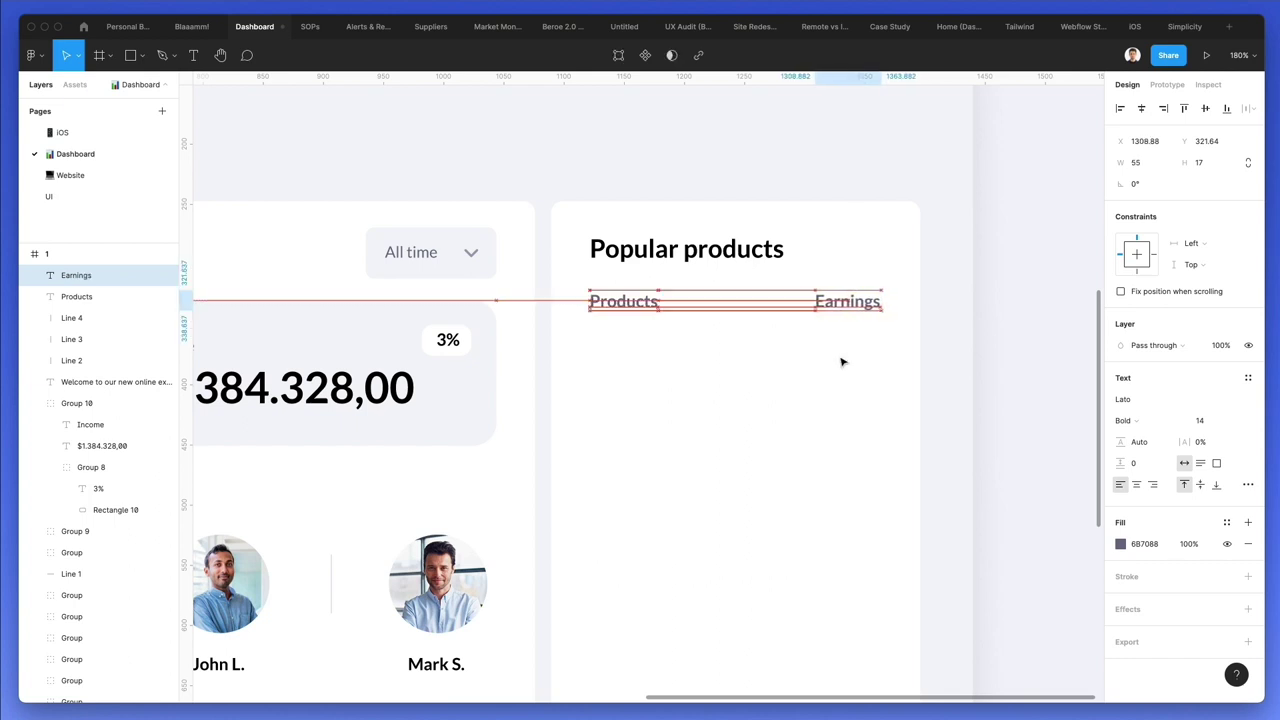
pyautogui.click(791, 363)
# - Place two stacked copies of the Products label below the column labels and change their texts to "Product A" and "UI Kit"
pyautogui.scroll(-5, 790, 363)
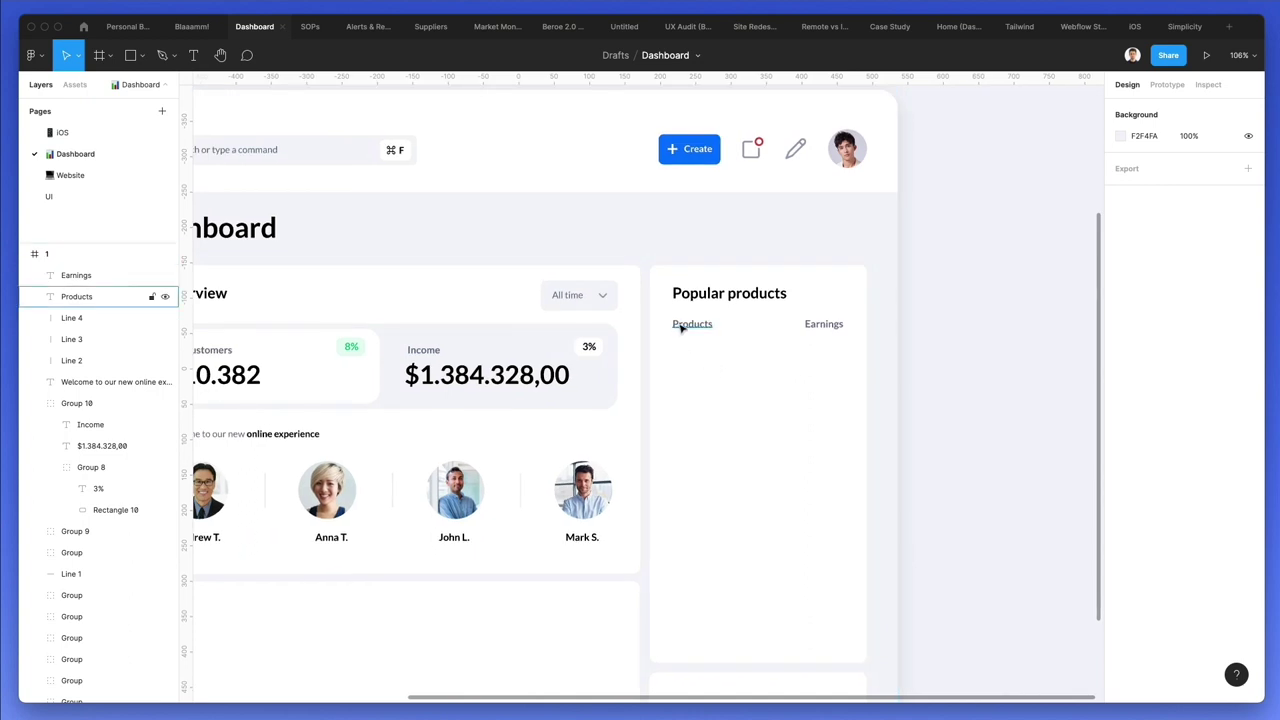
pyautogui.moveTo(690, 325); pyautogui.dragTo(716, 360)
pyautogui.doubleClick(714, 356)
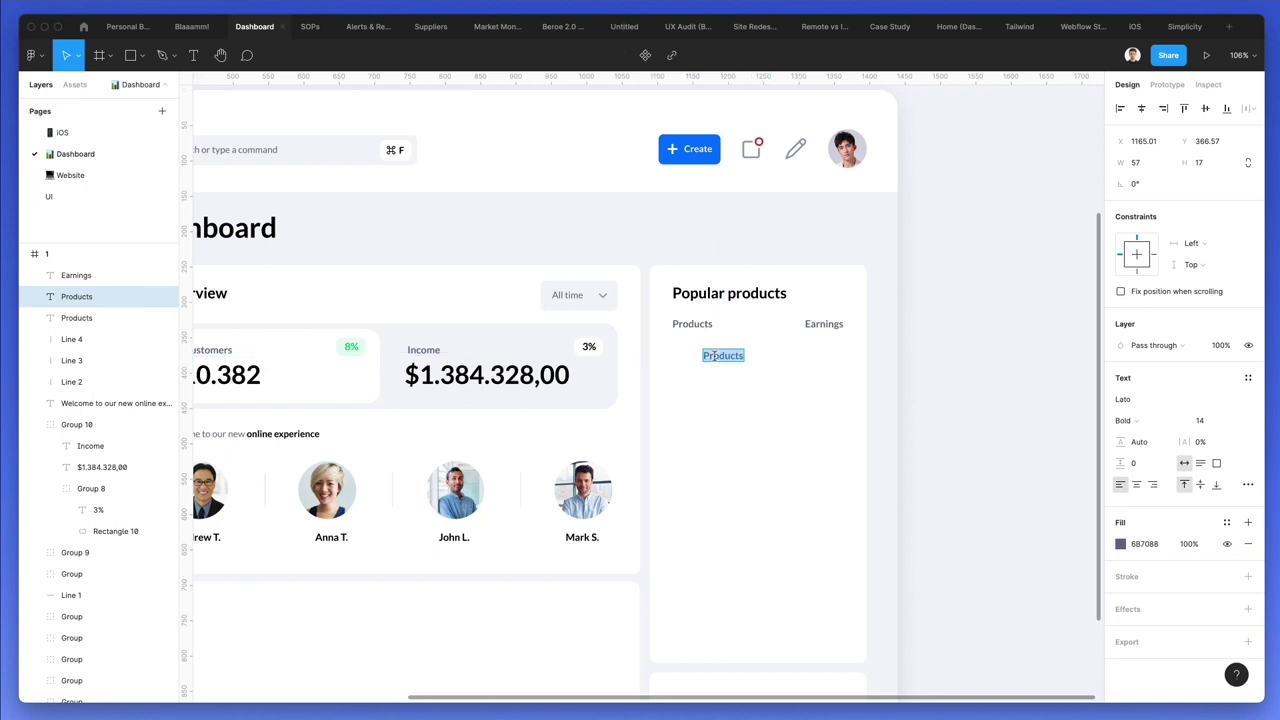
pyautogui.write('Pr')
pyautogui.moveTo(726, 358); pyautogui.dragTo(734, 380)
pyautogui.doubleClick(730, 376)
pyautogui.write('UI Kit')
pyautogui.press('Escape')
pyautogui.press('Escape')
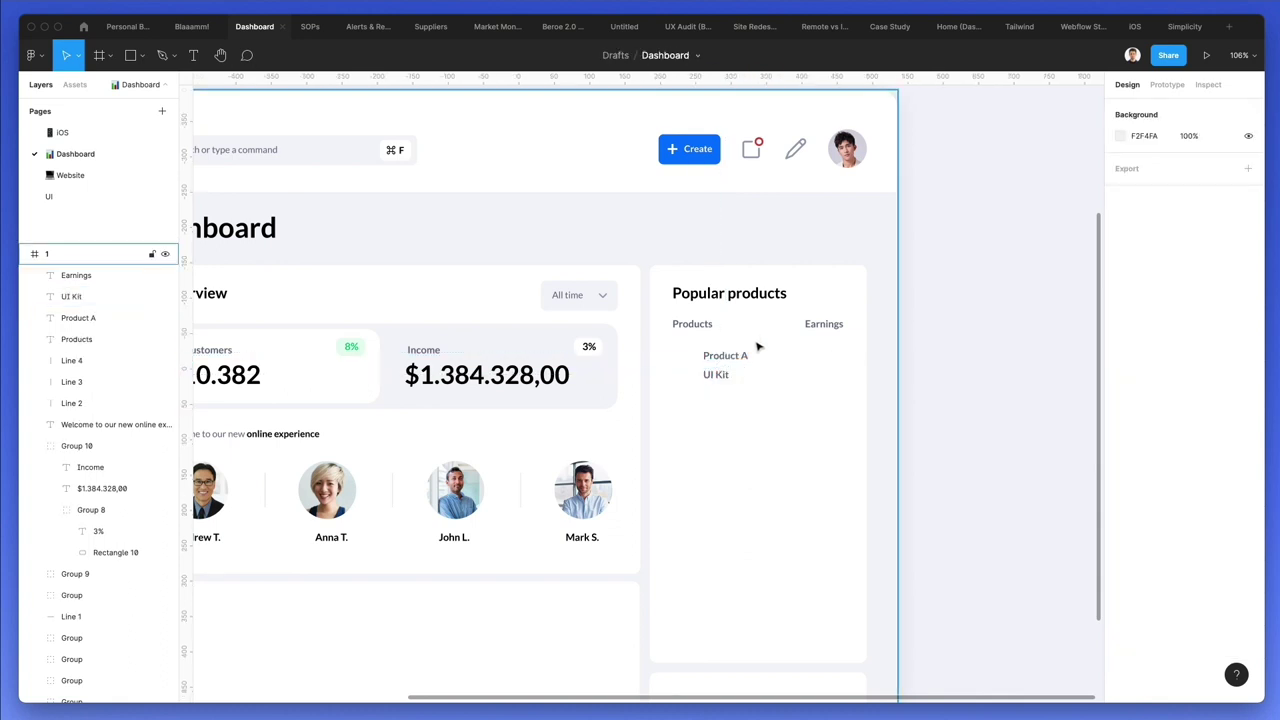
# - Draw a square about 49 px wide beneath the Products label and set its corner radius to 11
pyautogui.scroll(5, 757, 343)
pyautogui.press('r')
pyautogui.moveTo(635, 347); pyautogui.dragTo(685, 398)
pyautogui.moveTo(666, 374); pyautogui.dragTo(670, 378)
pyautogui.press('Up')
pyautogui.press('Up')
pyautogui.click(1196, 184)
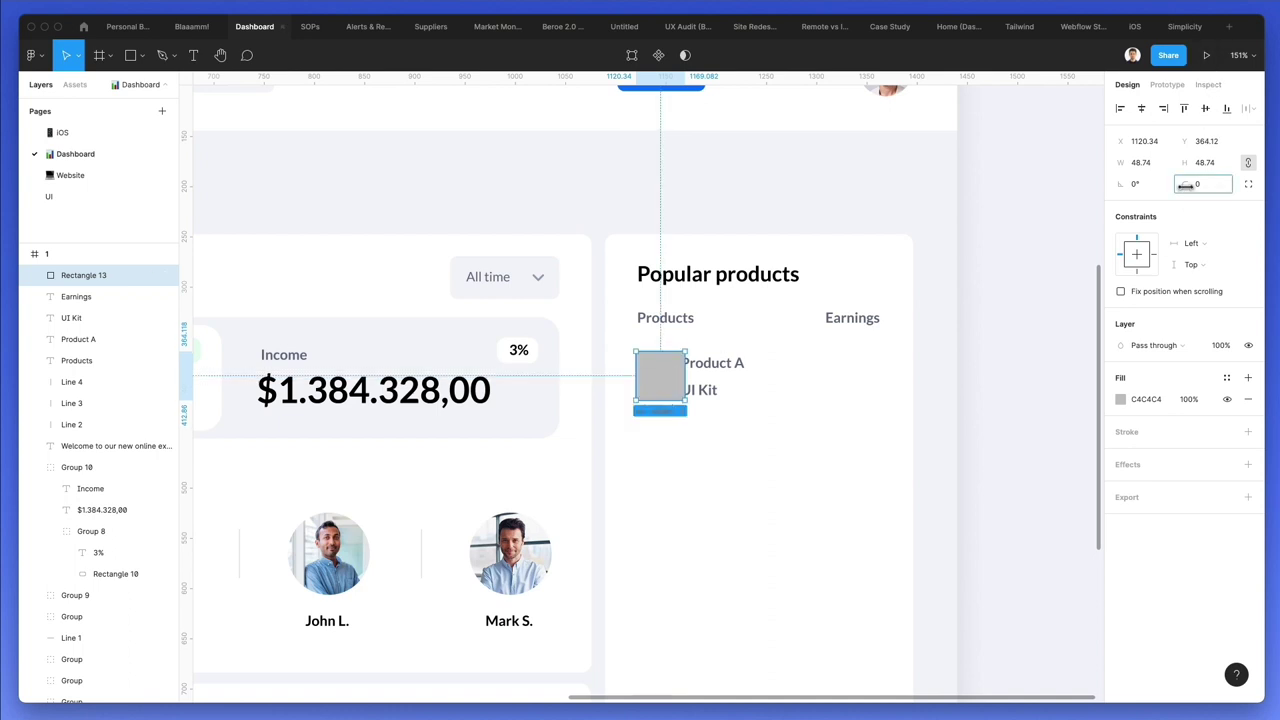
pyautogui.write('14')
pyautogui.press('Return')
# - Shift the Product A and UI Kit labels together to the right to leave a gap beside the grey square
pyautogui.click(729, 356)
pyautogui.moveTo(790, 346); pyautogui.dragTo(714, 402)
pyautogui.hotkey('shift', 'Right')
pyautogui.press('Right')
pyautogui.press('Right')
pyautogui.press('Right')
pyautogui.press('Right')
pyautogui.press('Right')
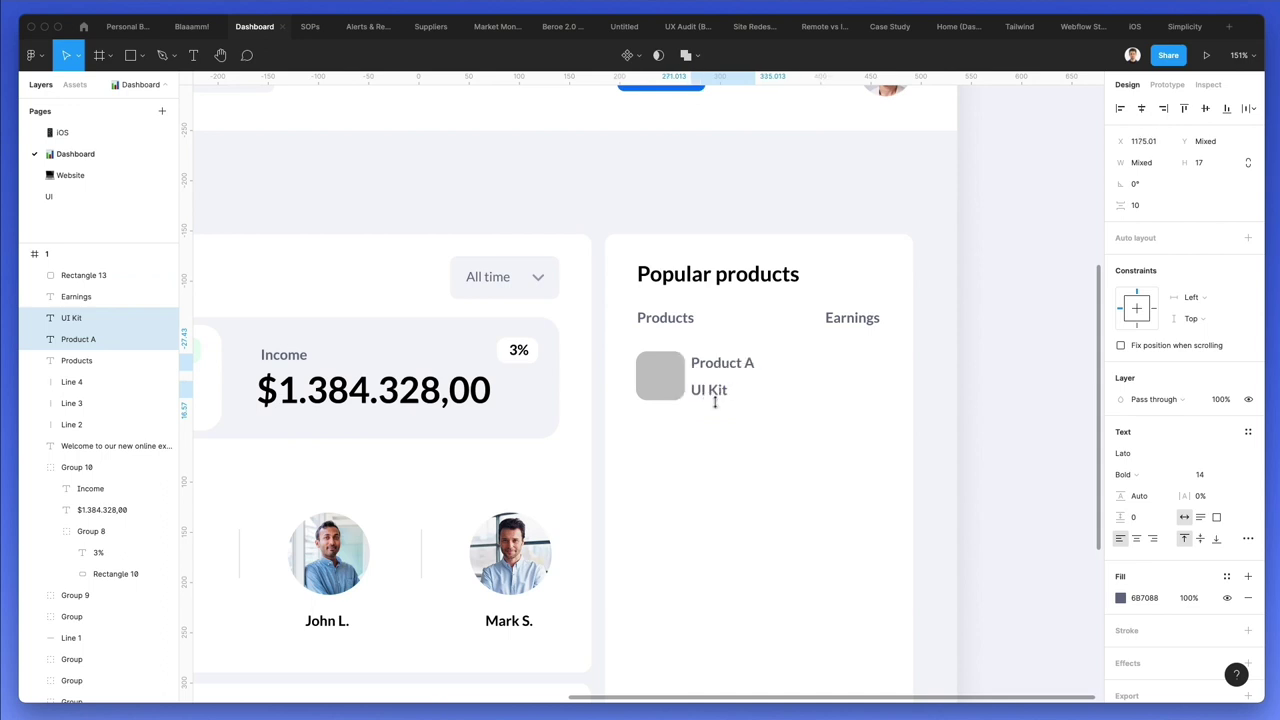
pyautogui.press('Right')
pyautogui.press('Right')
pyautogui.click(743, 434)
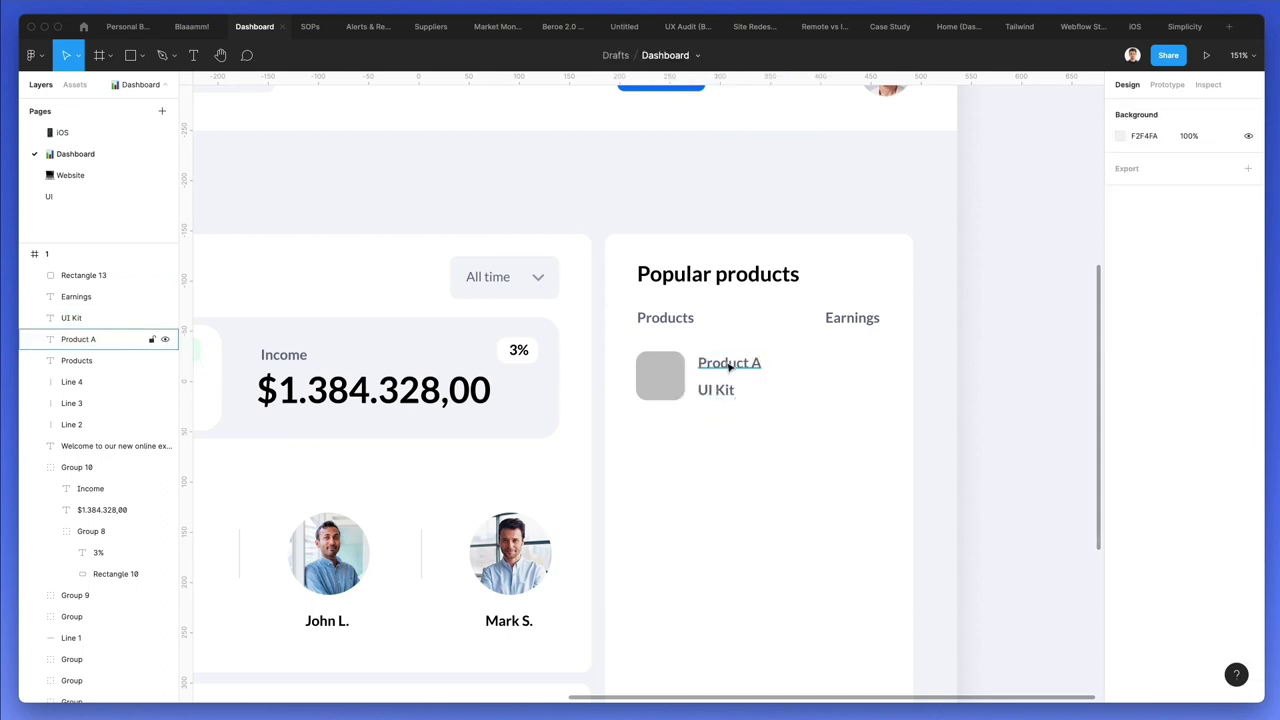
# - Recolour the Product A label to the black 000000 sampled from the Income amount
pyautogui.click(729, 366)
pyautogui.press('i')
pyautogui.click(415, 373)
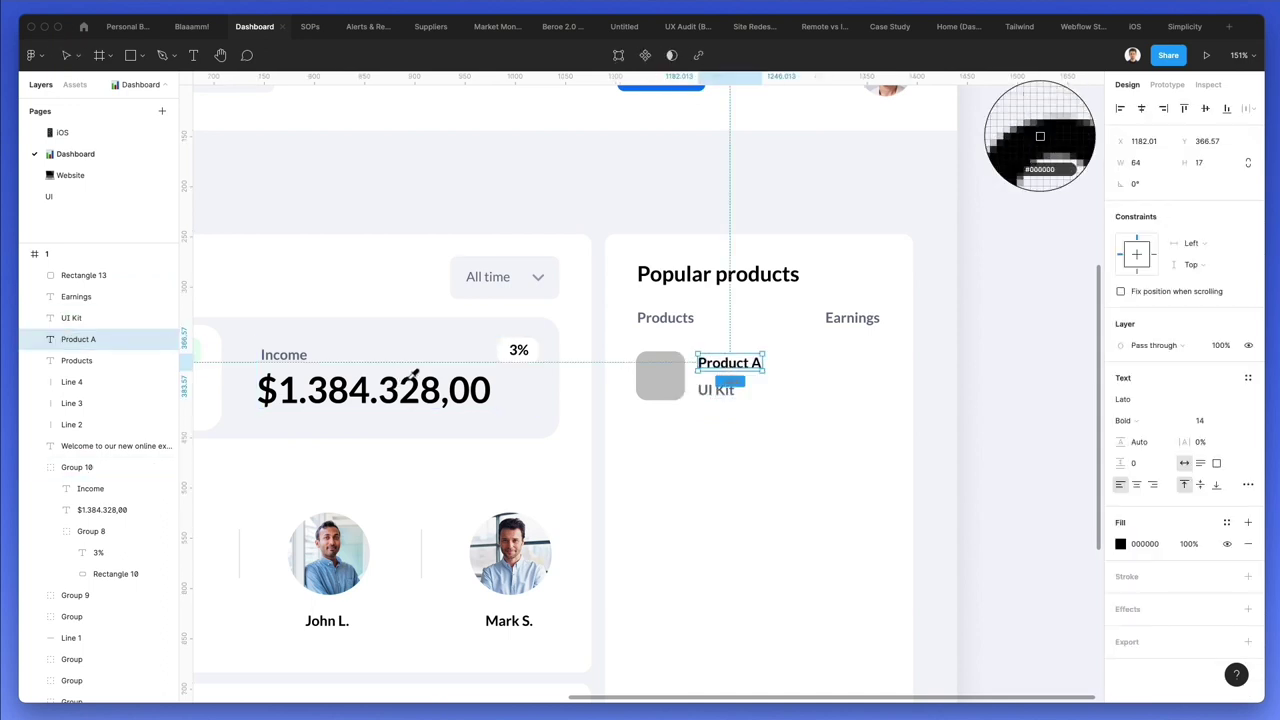
pyautogui.click(857, 420)
# - Copy the Product A label under Earnings, change its text to "$5391" and align it with the column's right edge
pyautogui.hscroll(1, 857, 421)
pyautogui.hscroll(2, 857, 421)
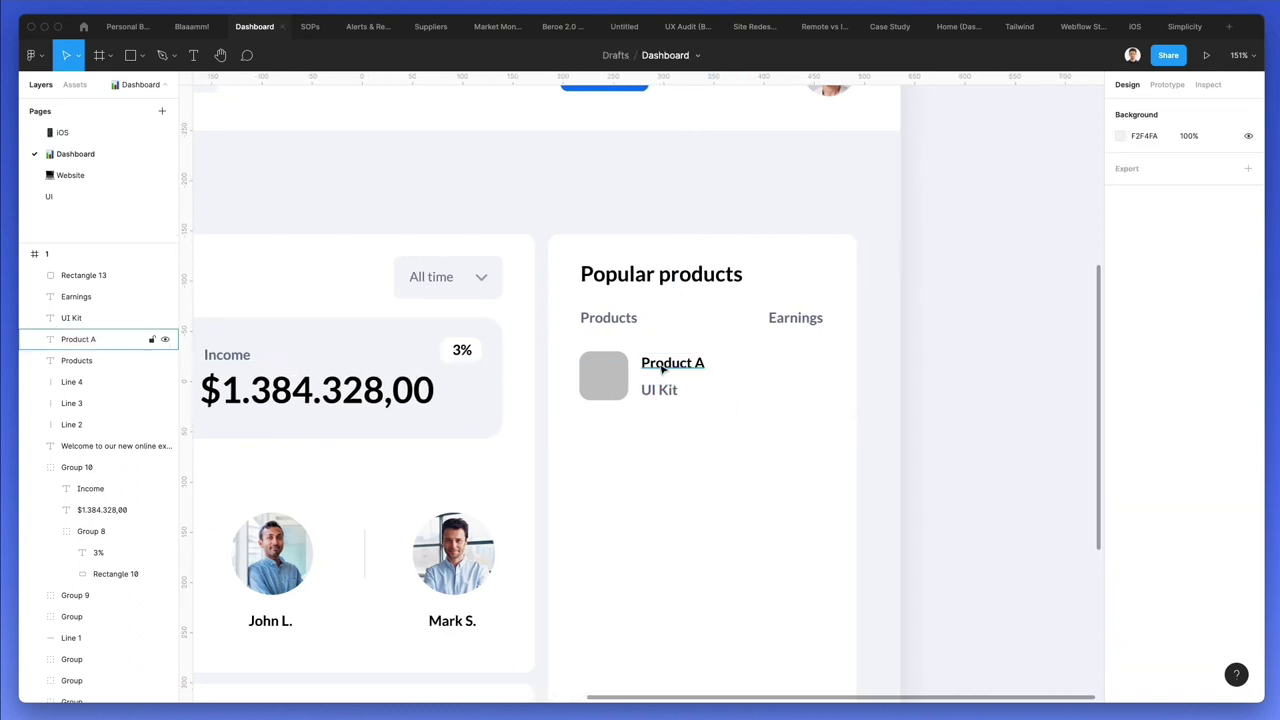
pyautogui.moveTo(657, 367); pyautogui.dragTo(760, 381)
pyautogui.press('BackSpace')
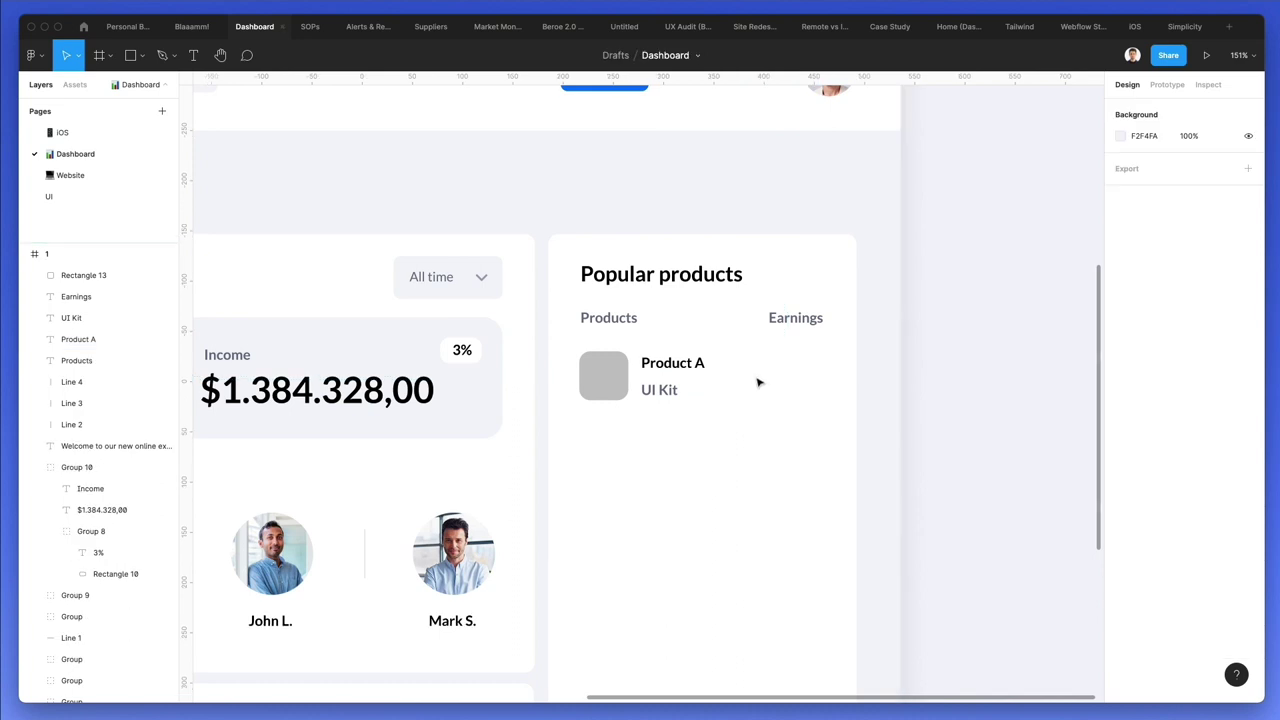
pyautogui.moveTo(673, 366); pyautogui.dragTo(798, 368)
pyautogui.doubleClick(770, 353)
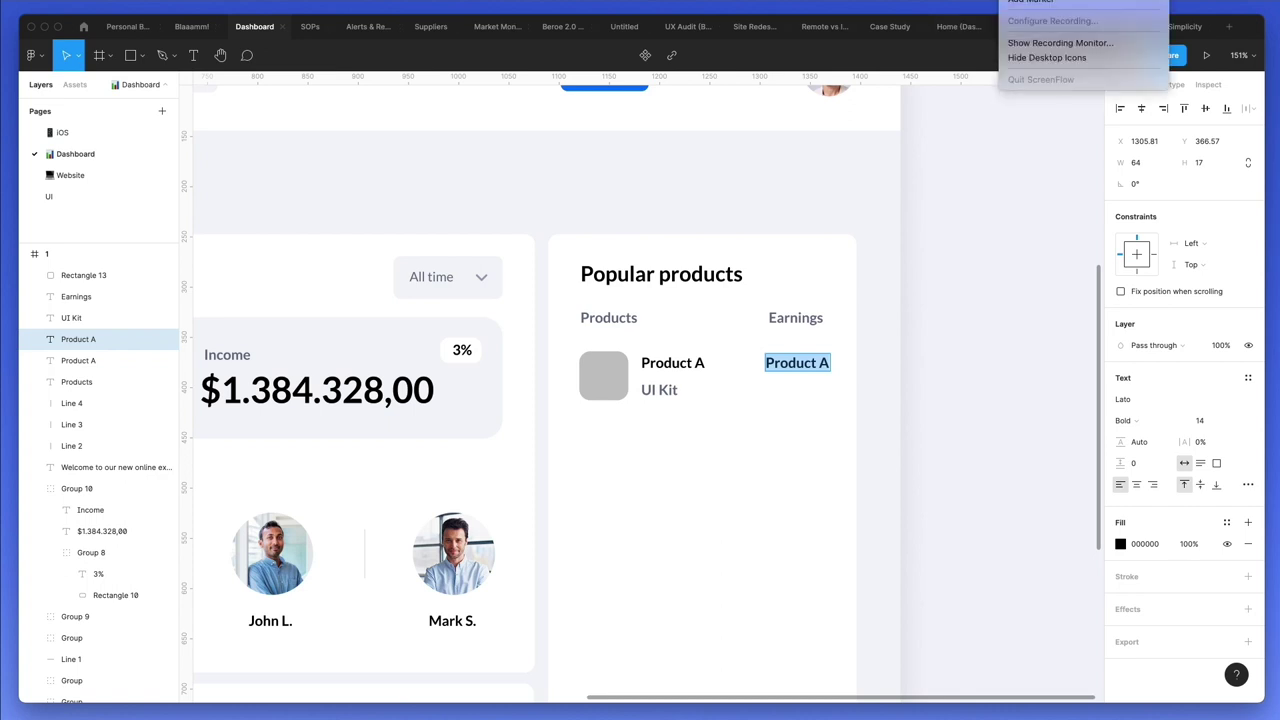
pyautogui.press('Escape')
pyautogui.doubleClick(787, 364)
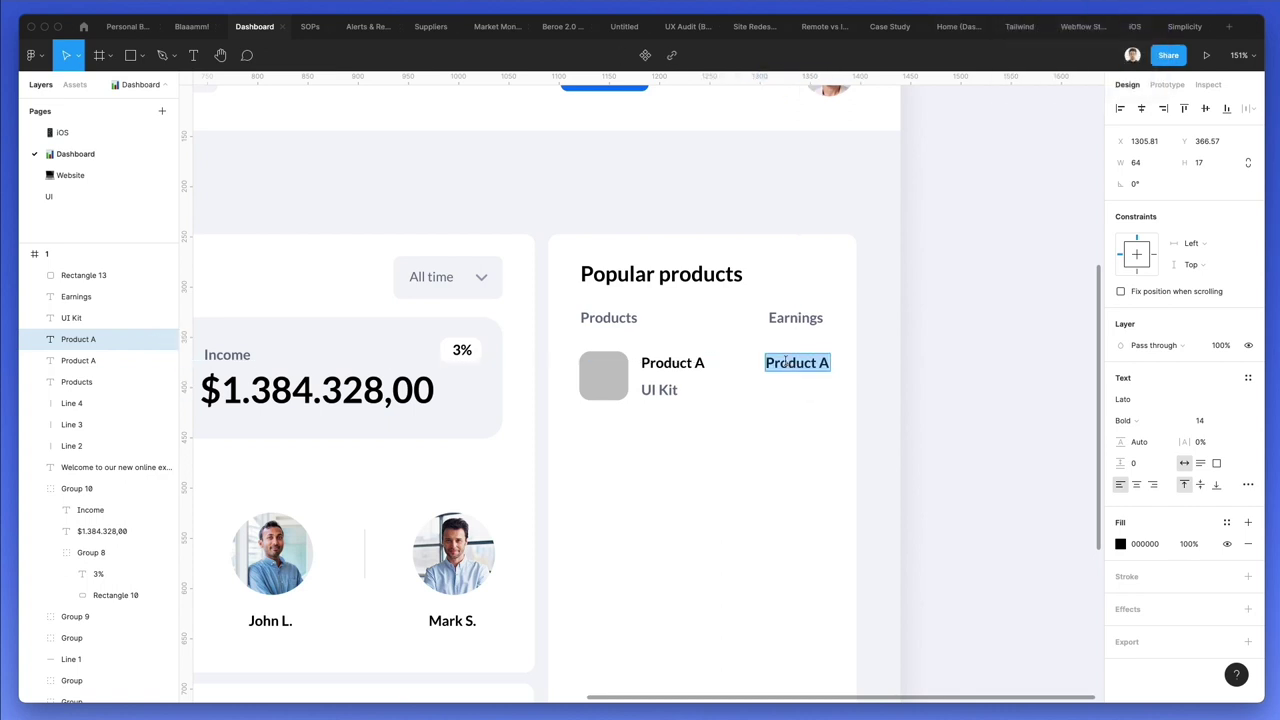
pyautogui.write('$5391')
pyautogui.press('Escape')
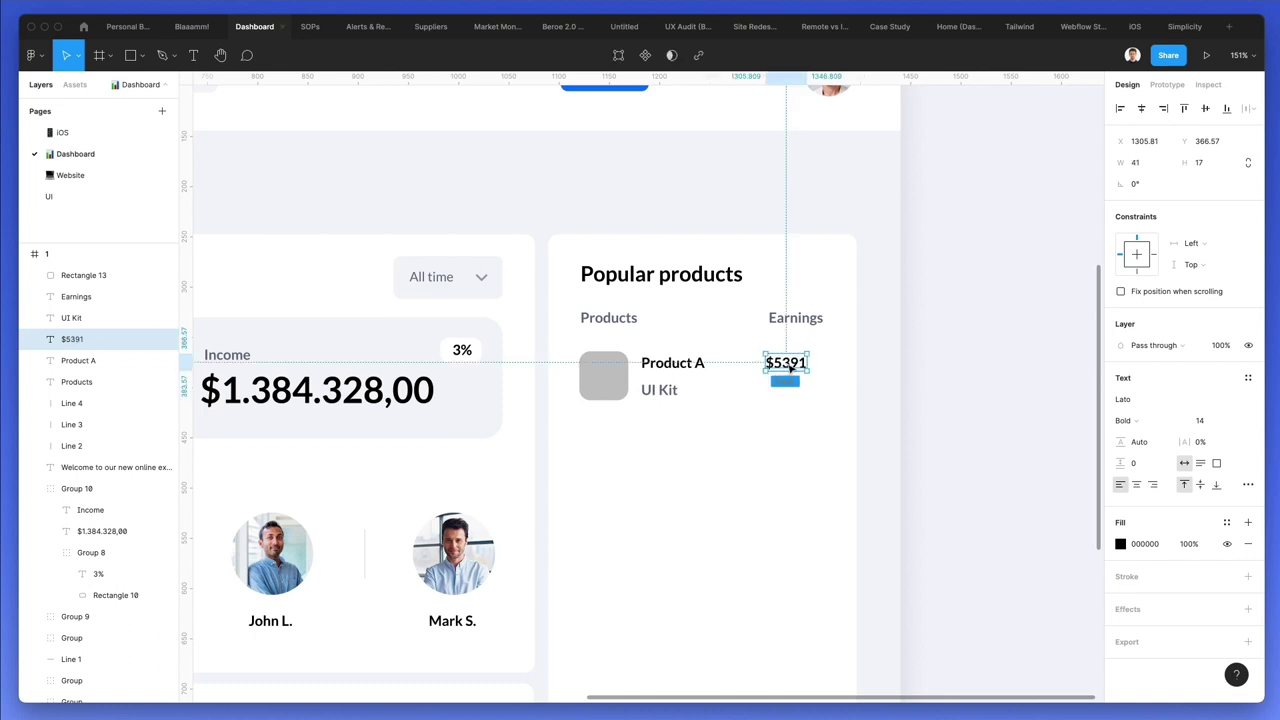
pyautogui.moveTo(790, 368); pyautogui.dragTo(808, 368)
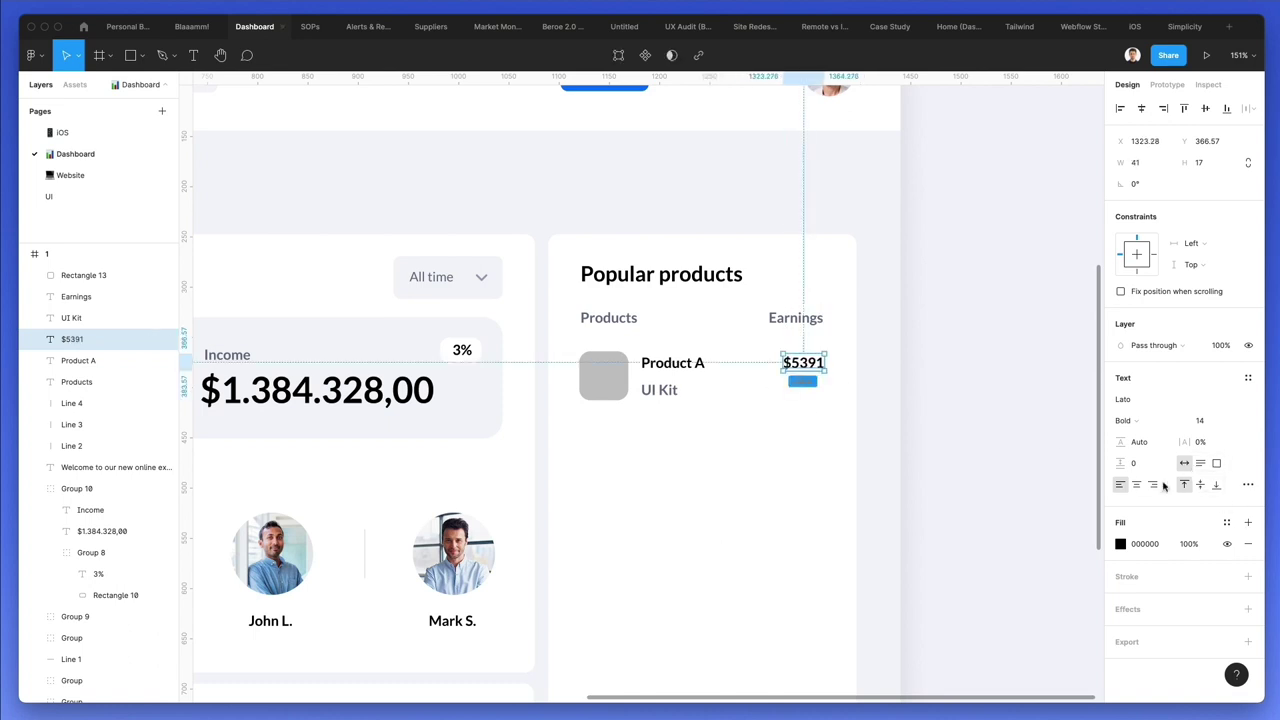
pyautogui.press('Escape')
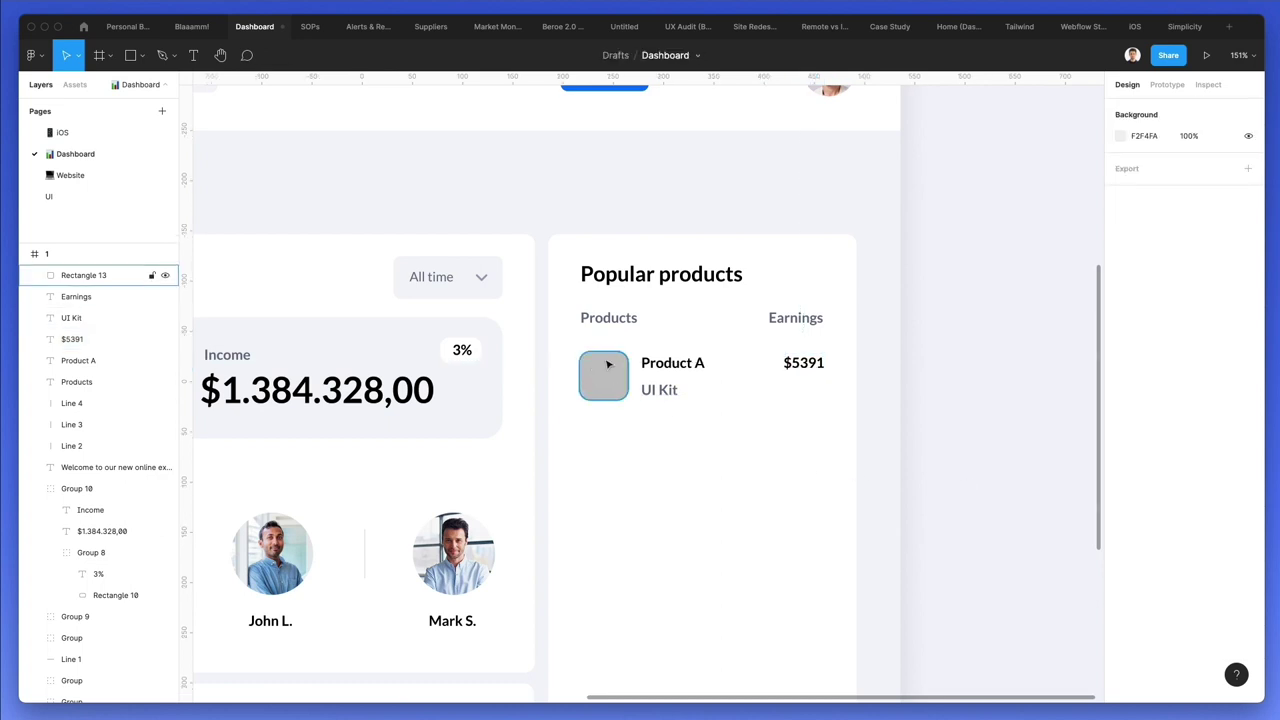
# - Copy the sidebar's horizontal divider beneath the Product A row and shorten it to about 242 px to match the row width
pyautogui.scroll(-2, 610, 370)
pyautogui.hscroll(-10, 469, 466)
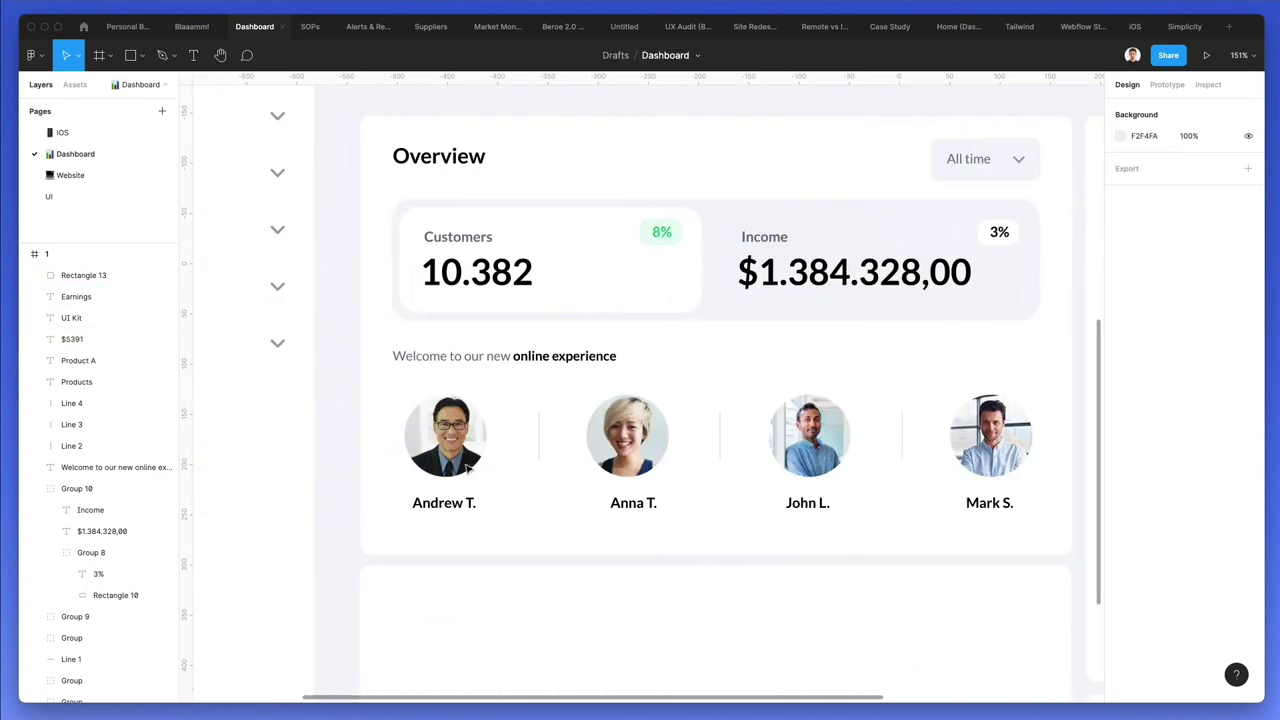
pyautogui.scroll(-5, 466, 466)
pyautogui.click(501, 377)
pyautogui.scroll(5, 503, 380)
pyautogui.hscroll(10, 503, 380)
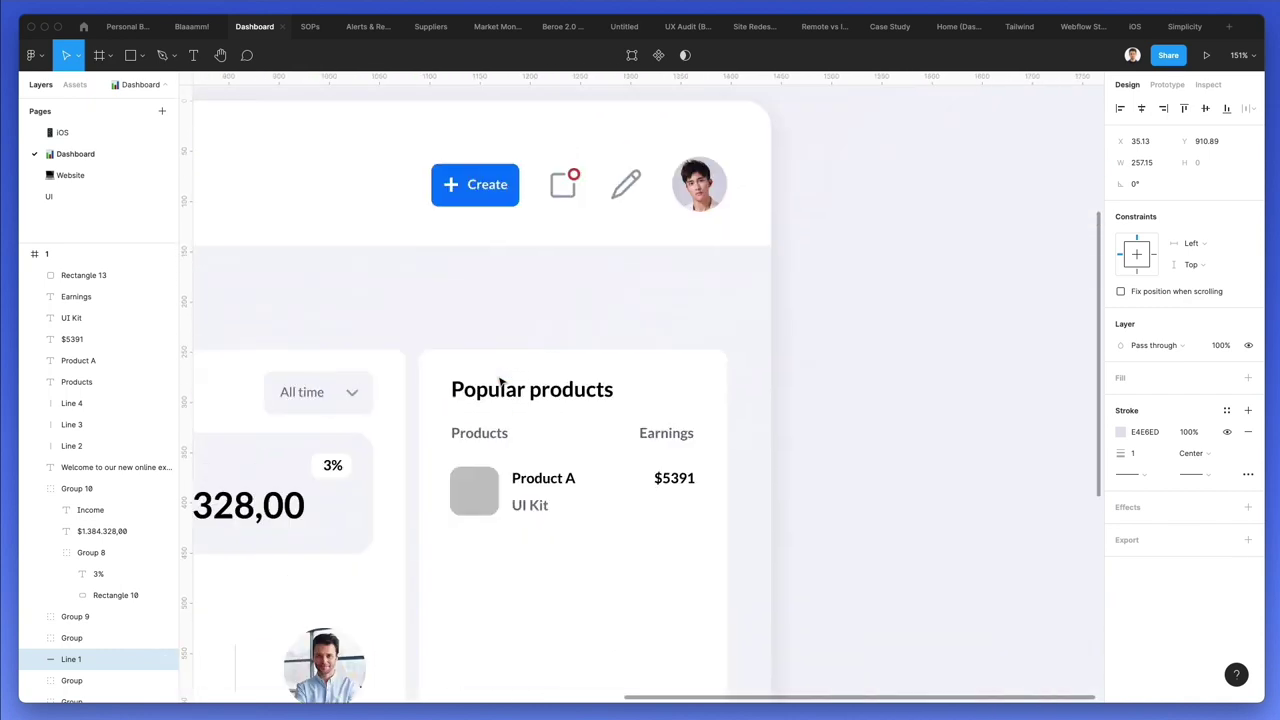
pyautogui.hotkey('ctrl', 'v')
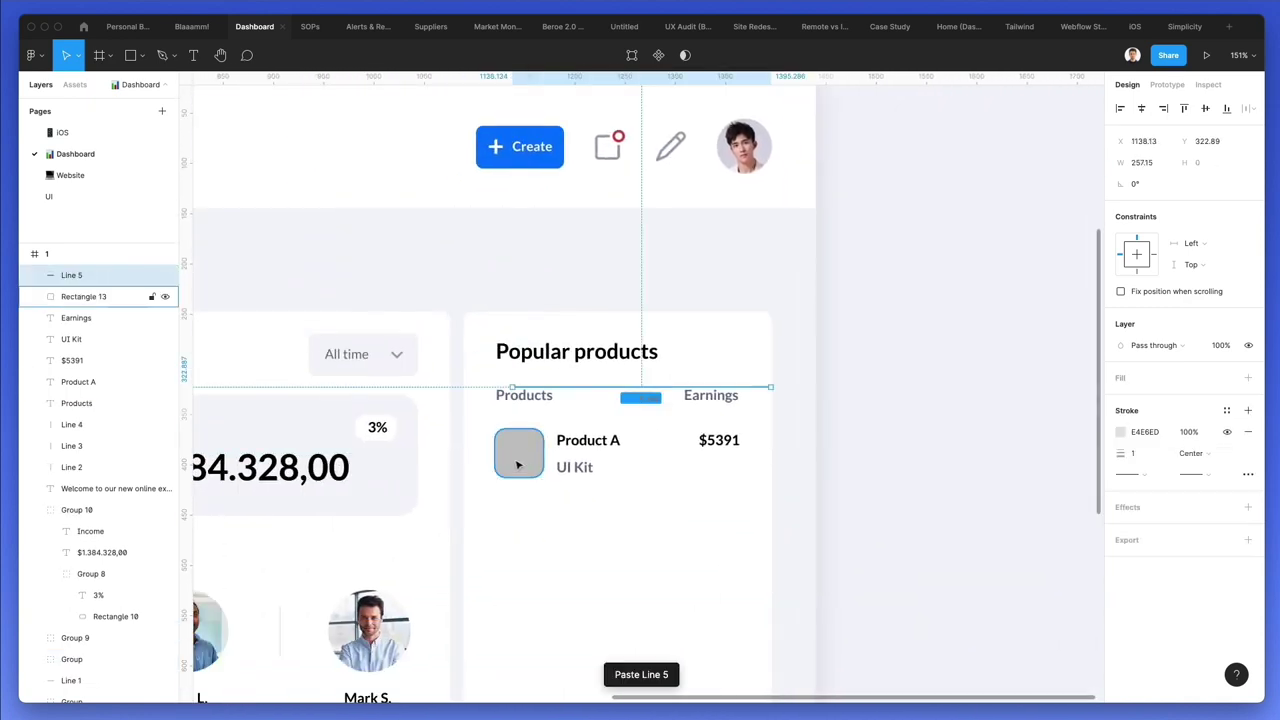
pyautogui.moveTo(613, 392); pyautogui.dragTo(595, 504)
pyautogui.moveTo(753, 499)
pyautogui.mouseDown()
pyautogui.moveTo(768, 503)
pyautogui.moveTo(737, 498)
pyautogui.mouseUp()
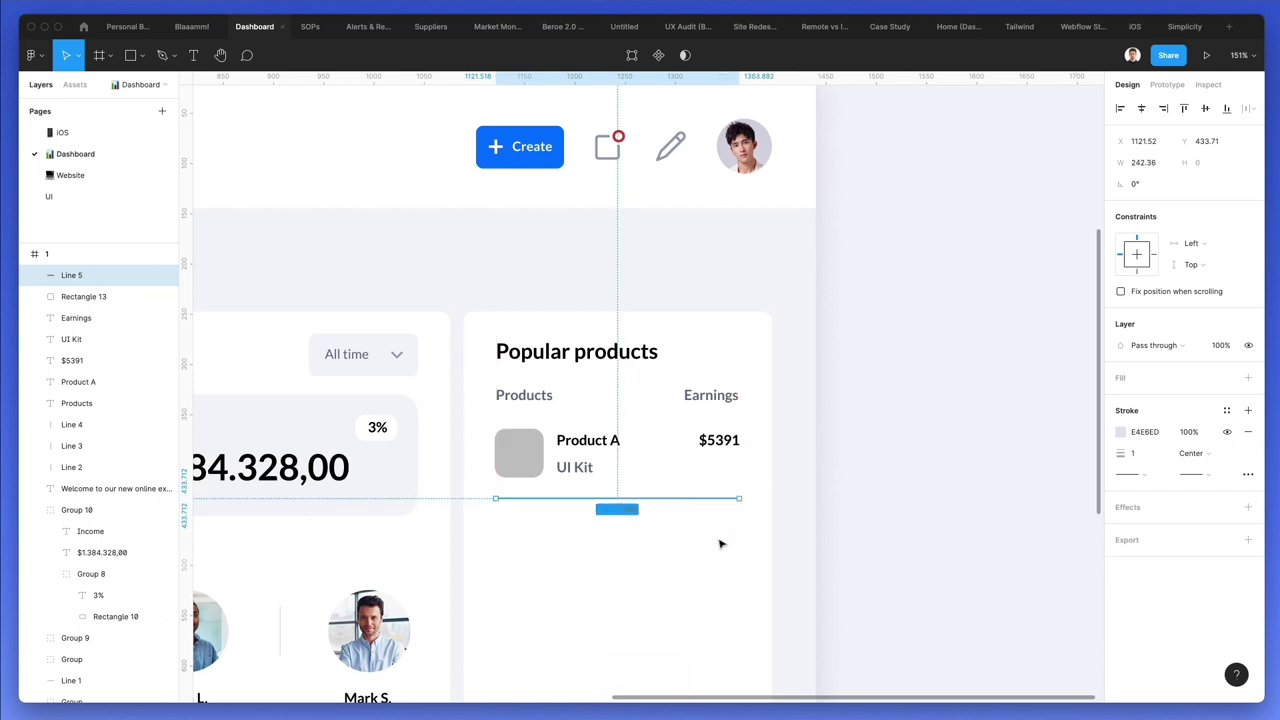
# - Group the product row with its divider and duplicate it downward at even spacing until the card holds five rows
pyautogui.scroll(-5, 737, 534)
pyautogui.scroll(-3, 620, 417)
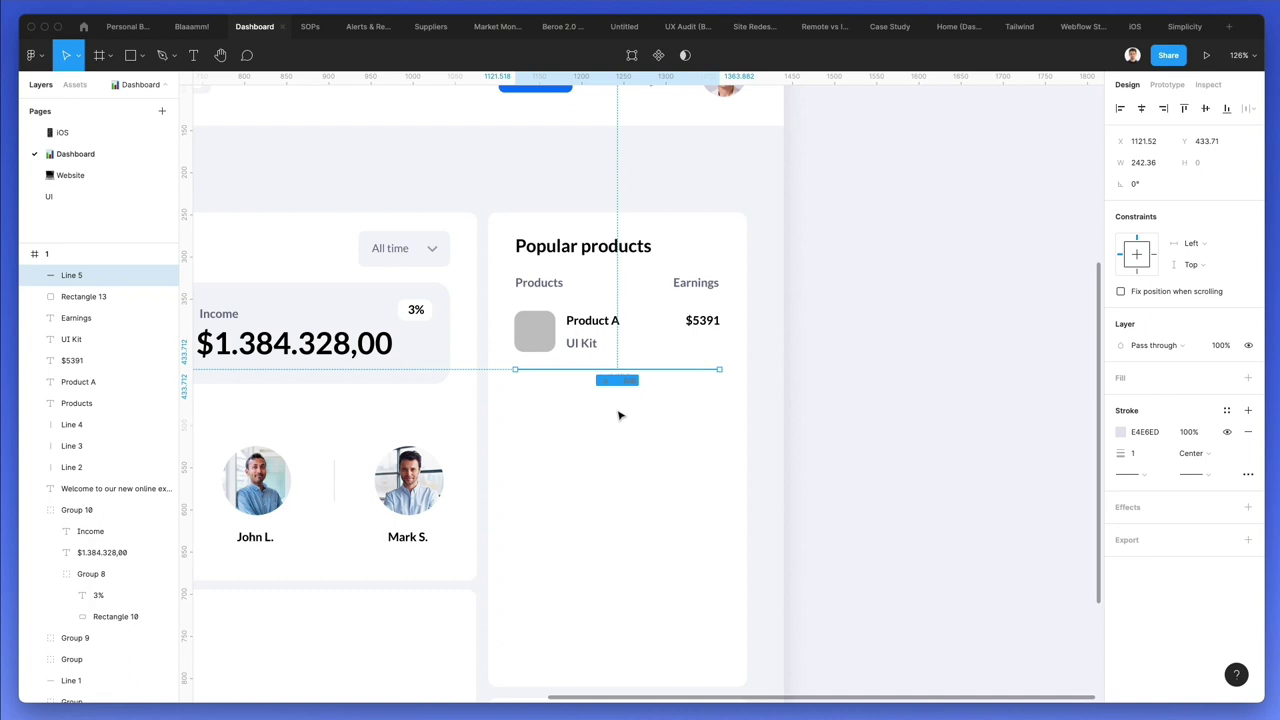
pyautogui.moveTo(723, 403); pyautogui.dragTo(506, 310)
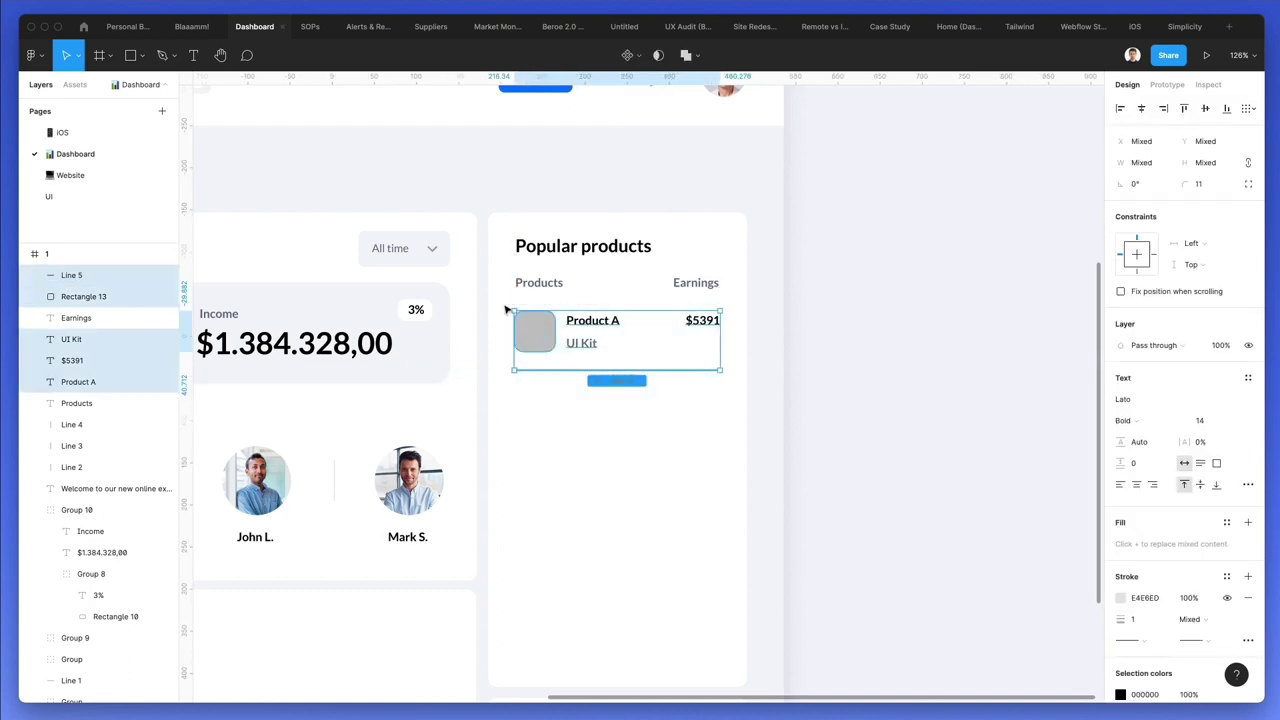
pyautogui.press('super+g')
pyautogui.moveTo(574, 331); pyautogui.dragTo(574, 409)
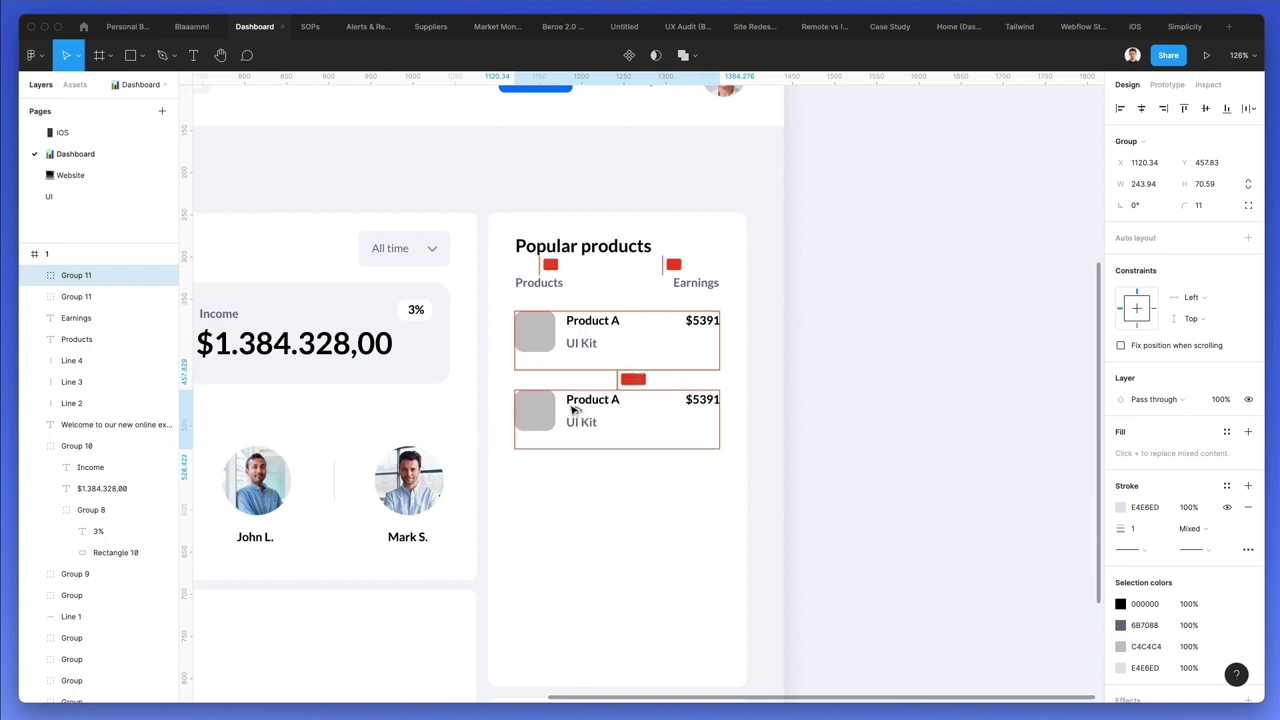
pyautogui.press('super+d')
pyautogui.press('super+d')
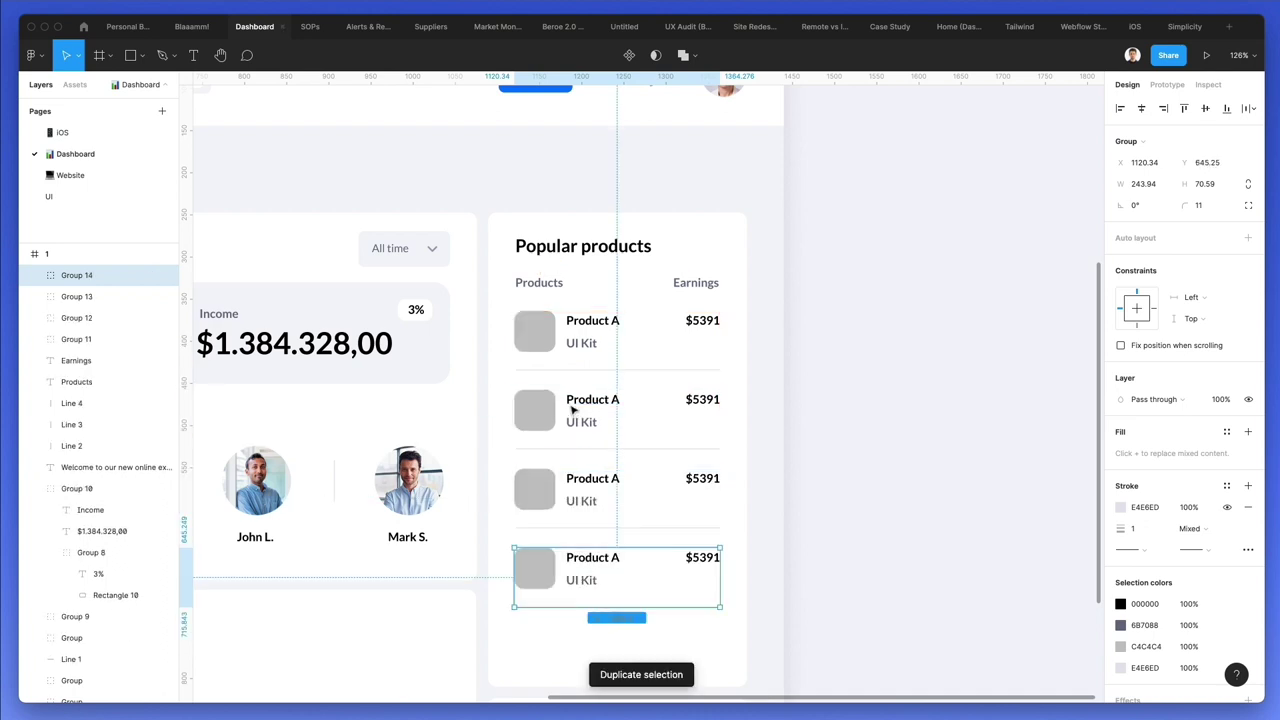
pyautogui.press('super+d')
pyautogui.scroll(-1, 573, 409)
pyautogui.scroll(-3, 573, 409)
pyautogui.click(845, 521)
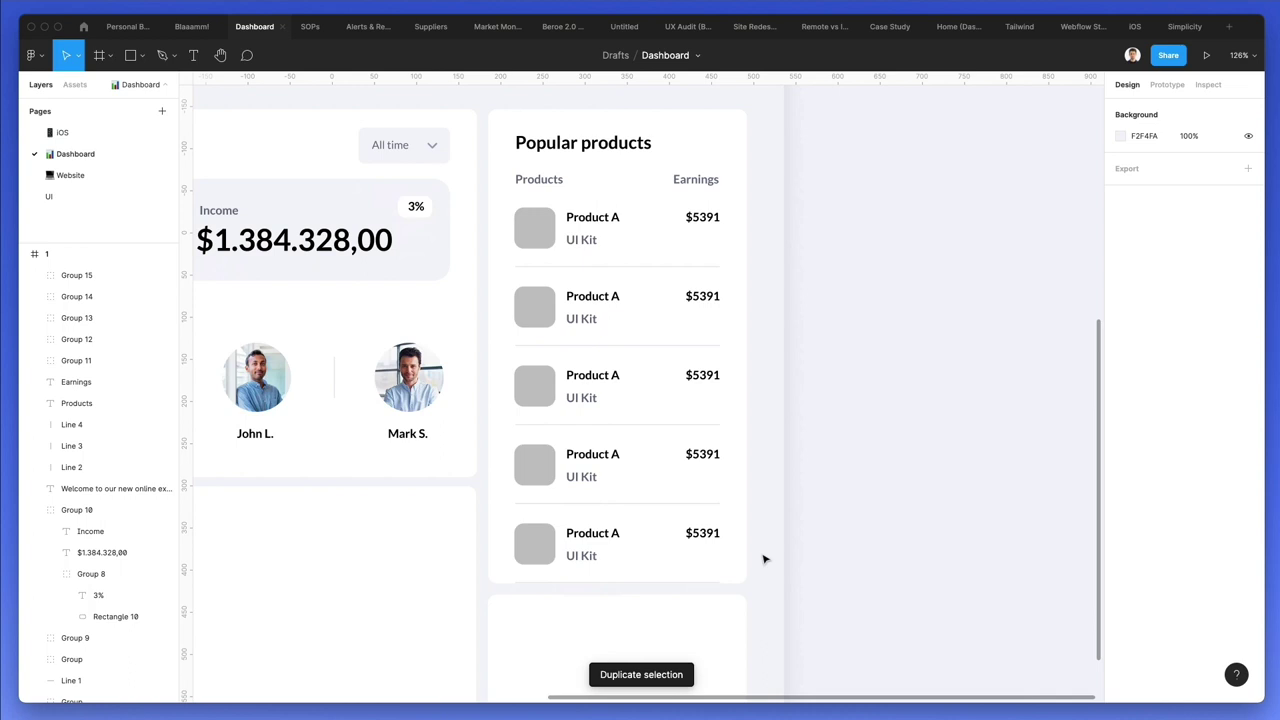
# - Delete the thumbnail, UI Kit label, divider and $5391 amount from the last product row, keeping its Product A label
pyautogui.moveTo(803, 511); pyautogui.dragTo(486, 609)
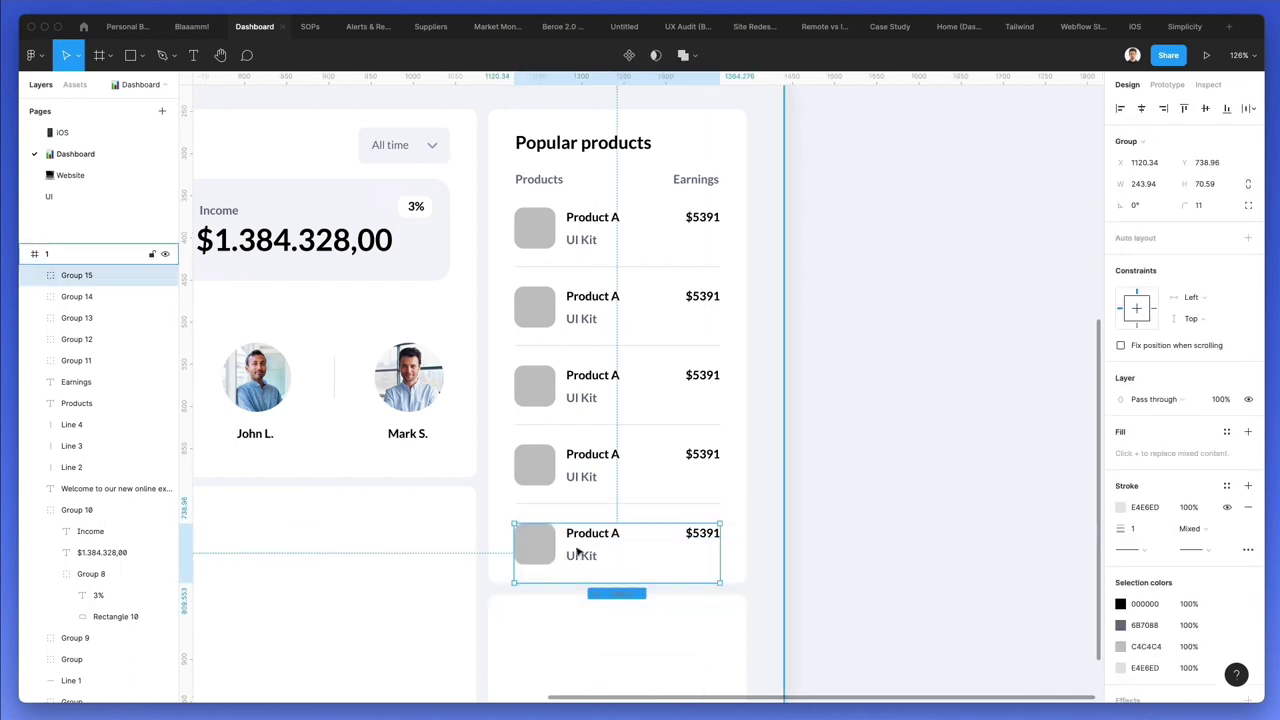
pyautogui.doubleClick(616, 536)
pyautogui.press('BackSpace')
pyautogui.press('super+z')
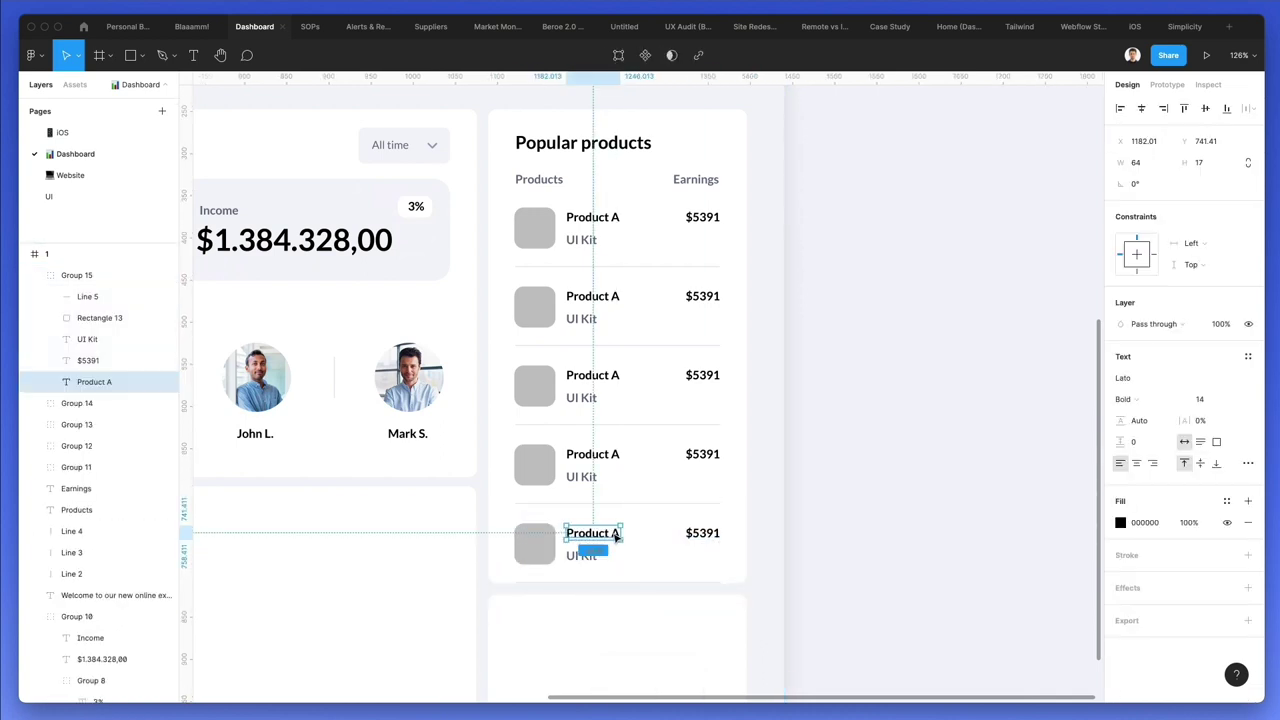
pyautogui.moveTo(491, 557); pyautogui.dragTo(737, 611)
pyautogui.press('Delete')
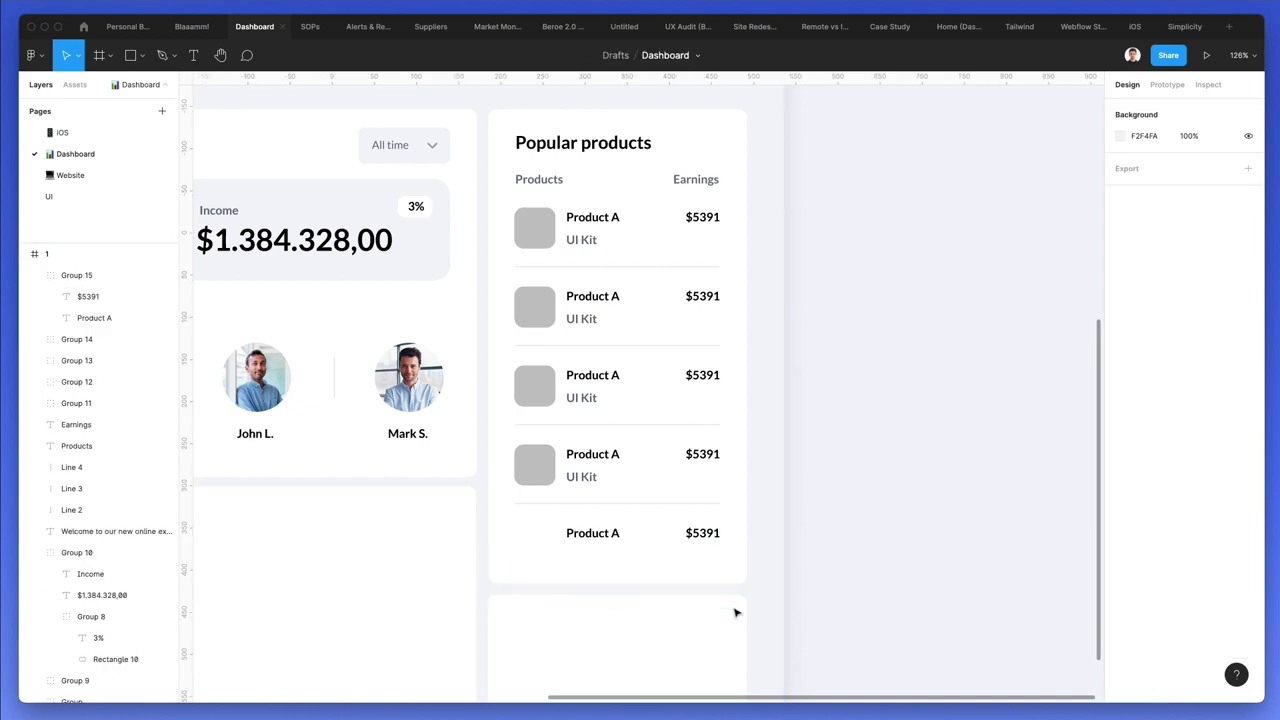
pyautogui.hscroll(1, 693, 537)
pyautogui.click(693, 535)
pyautogui.press('Delete')
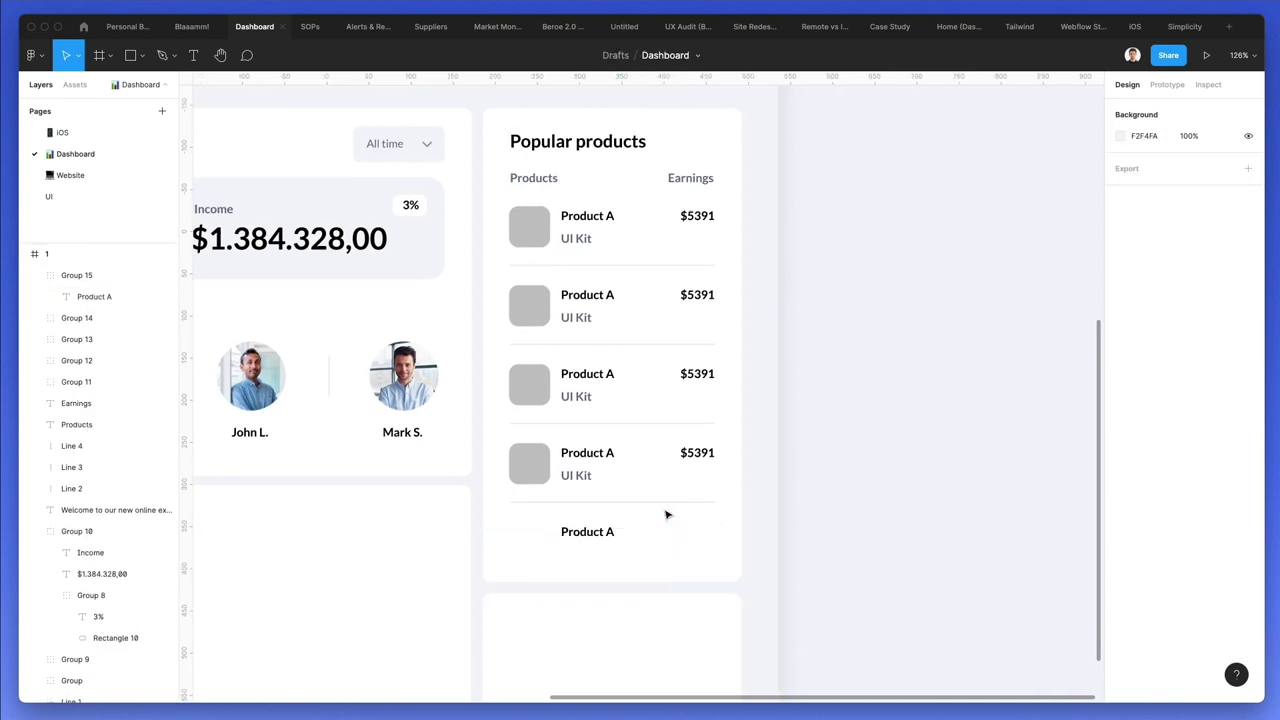
# - Ungroup the remaining Product A label at the bottom of the card and change its text to "All Products"
pyautogui.click(587, 535)
pyautogui.press('Escape')
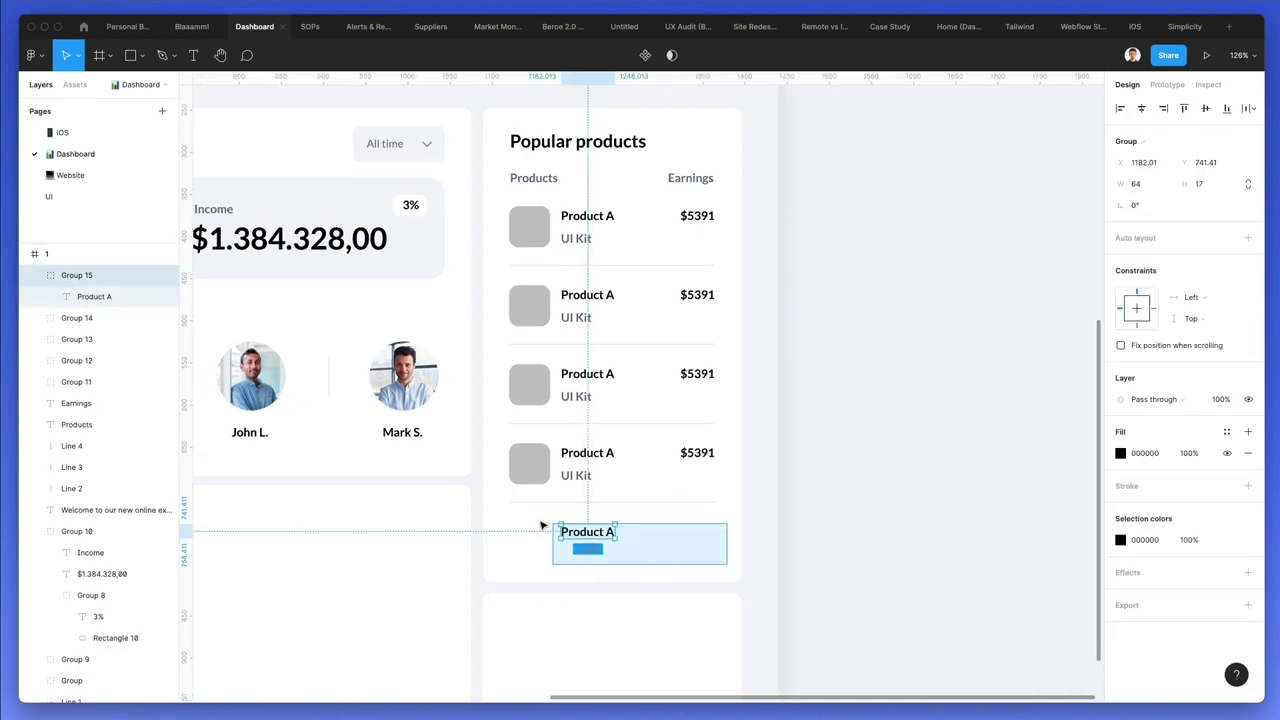
pyautogui.press('super+shift+g')
pyautogui.doubleClick(580, 531)
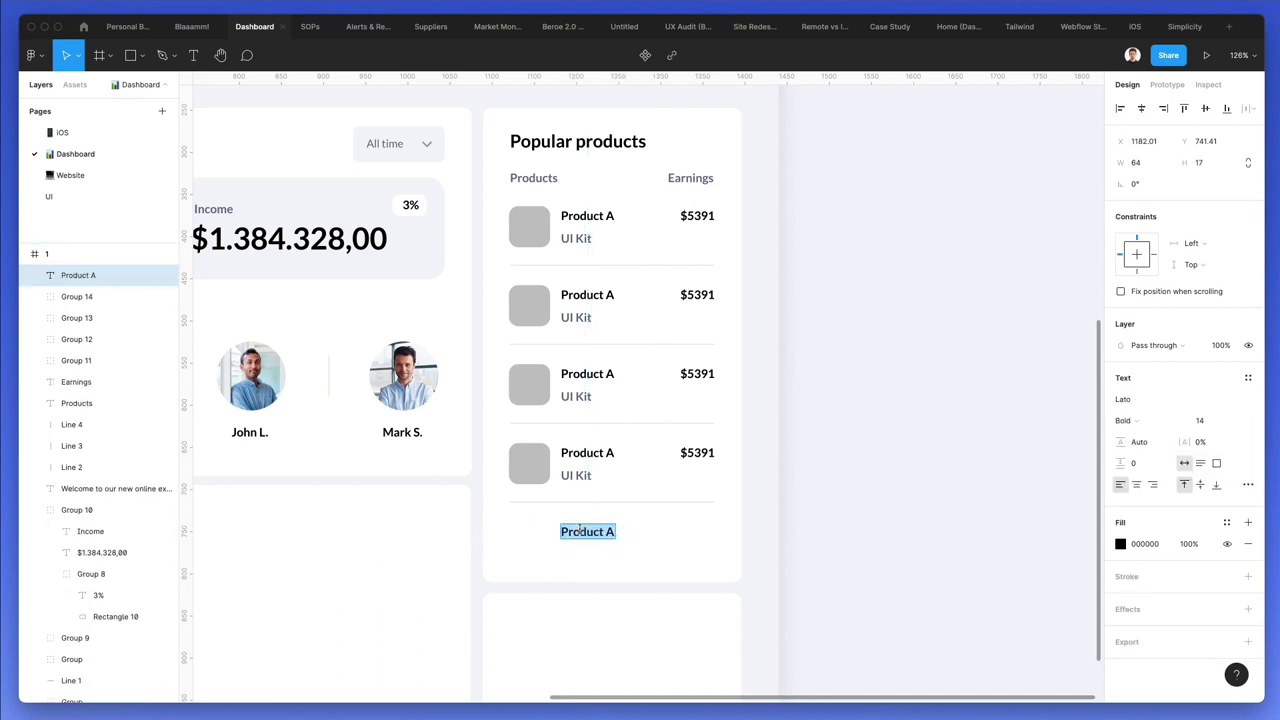
pyautogui.write('All P')
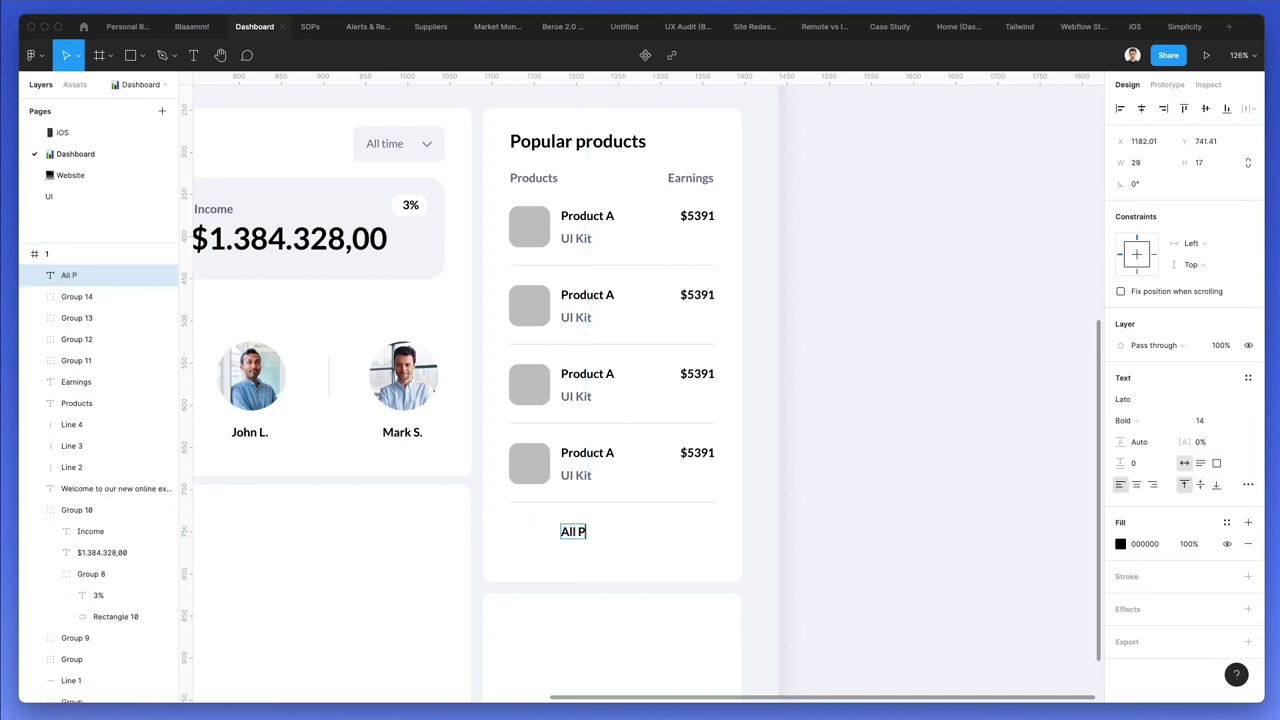
pyautogui.click(710, 528)
# - Center the All Products label horizontally beneath the last divider and nudge it down
pyautogui.moveTo(592, 532); pyautogui.dragTo(614, 540)
pyautogui.press('Down')
pyautogui.press('Down')
pyautogui.press('Down')
pyautogui.press('Down')
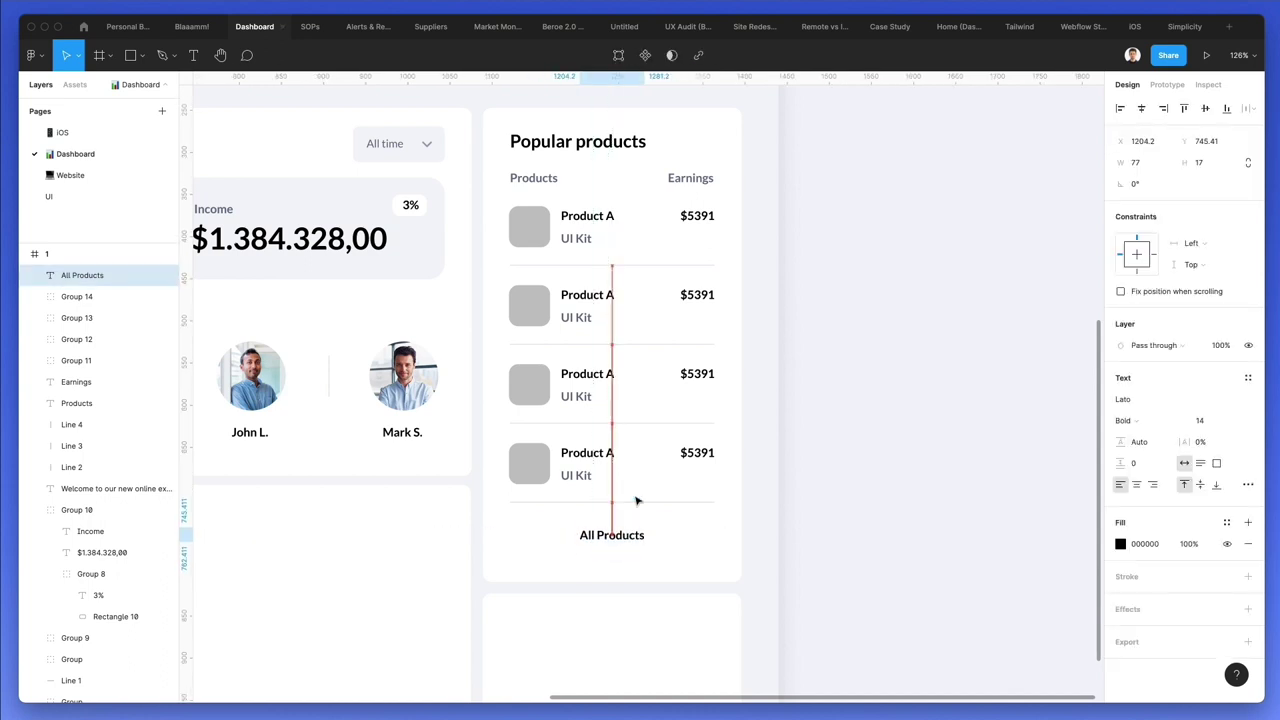
# - Copy a grey product thumbnail behind the All Products label and stretch it to about 244 by 51 px as a button shape
pyautogui.keyDown('super'); pyautogui.click(516, 472); pyautogui.keyUp('super')
pyautogui.click(786, 526)
pyautogui.hotkey('ctrl', 'v')
pyautogui.moveTo(529, 463); pyautogui.dragTo(715, 557)
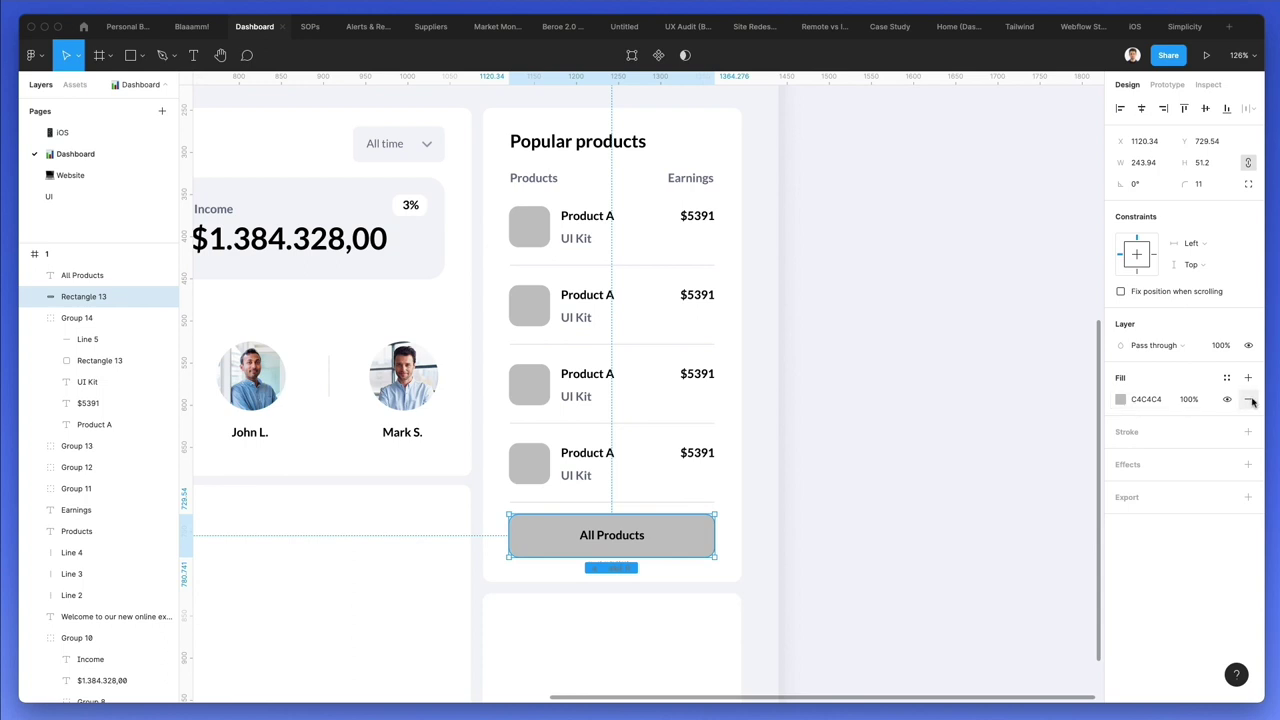
# - Give the All Products button rectangle a white FFFFFF fill and a 1 px inside stroke sampled from the divider colour, E4E6ED
pyautogui.click(1121, 400)
pyautogui.moveTo(1015, 420); pyautogui.dragTo(844, 305)
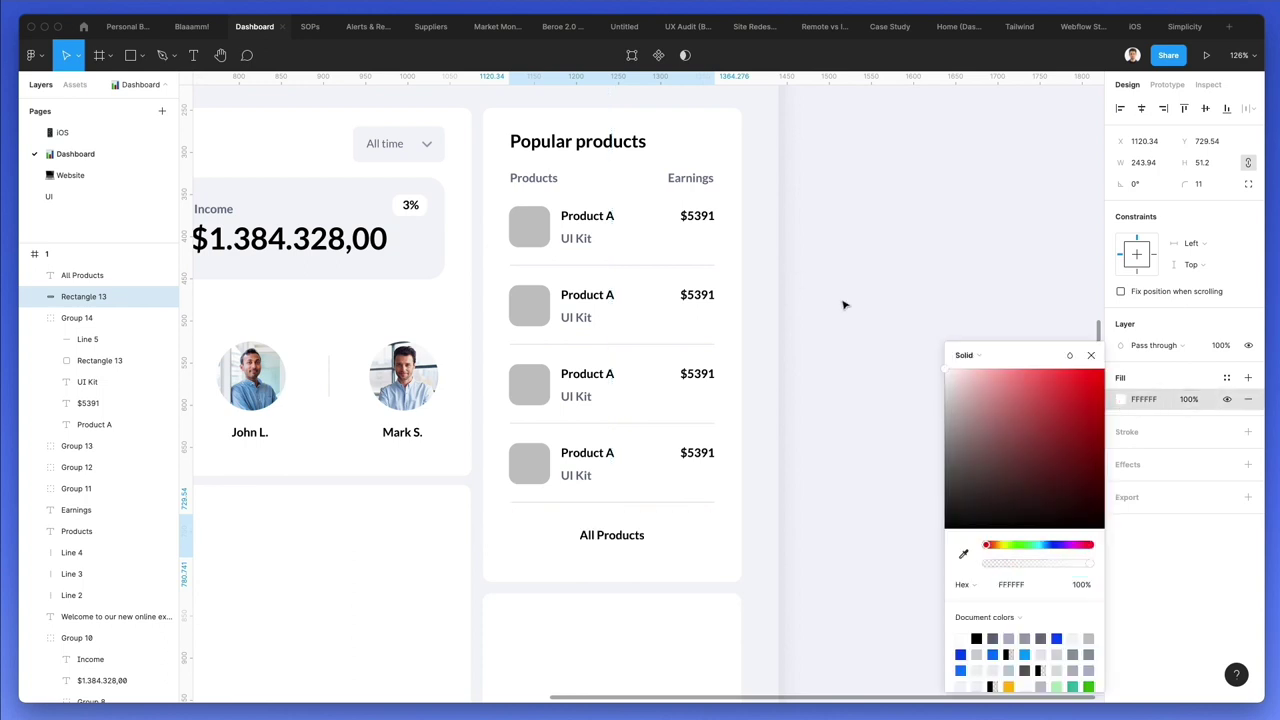
pyautogui.click(1140, 431)
pyautogui.click(1128, 434)
pyautogui.scroll(-2, 713, 459)
pyautogui.hscroll(-2, 713, 459)
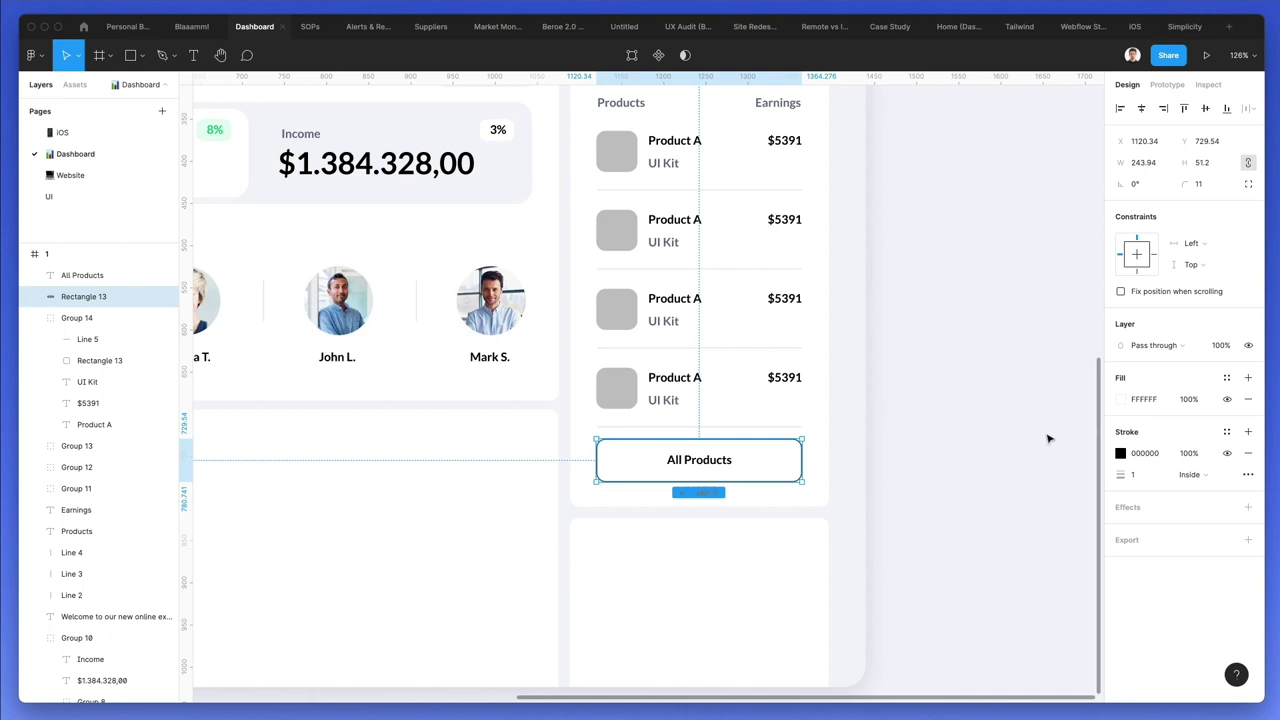
pyautogui.click(1119, 454)
pyautogui.press('i')
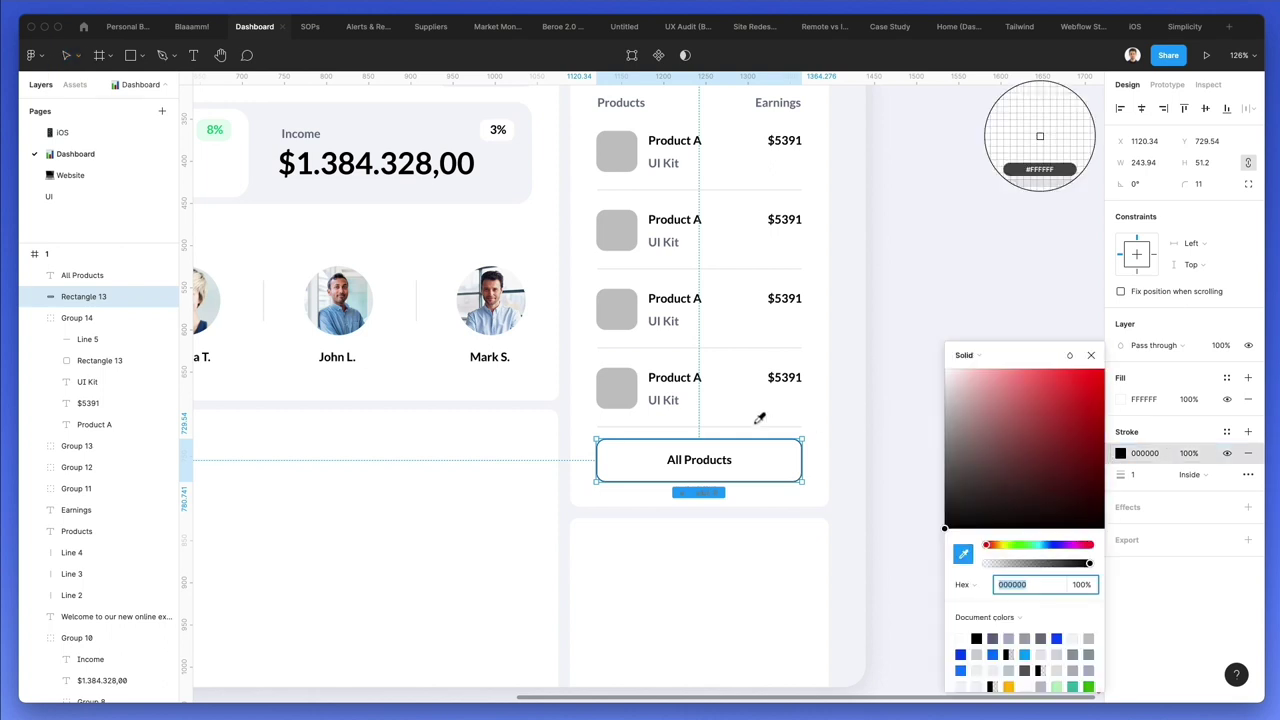
pyautogui.click(795, 427)
# - Delete the divider directly above the All Products button and nudge the button with its label up about 3 px
pyautogui.click(797, 428)
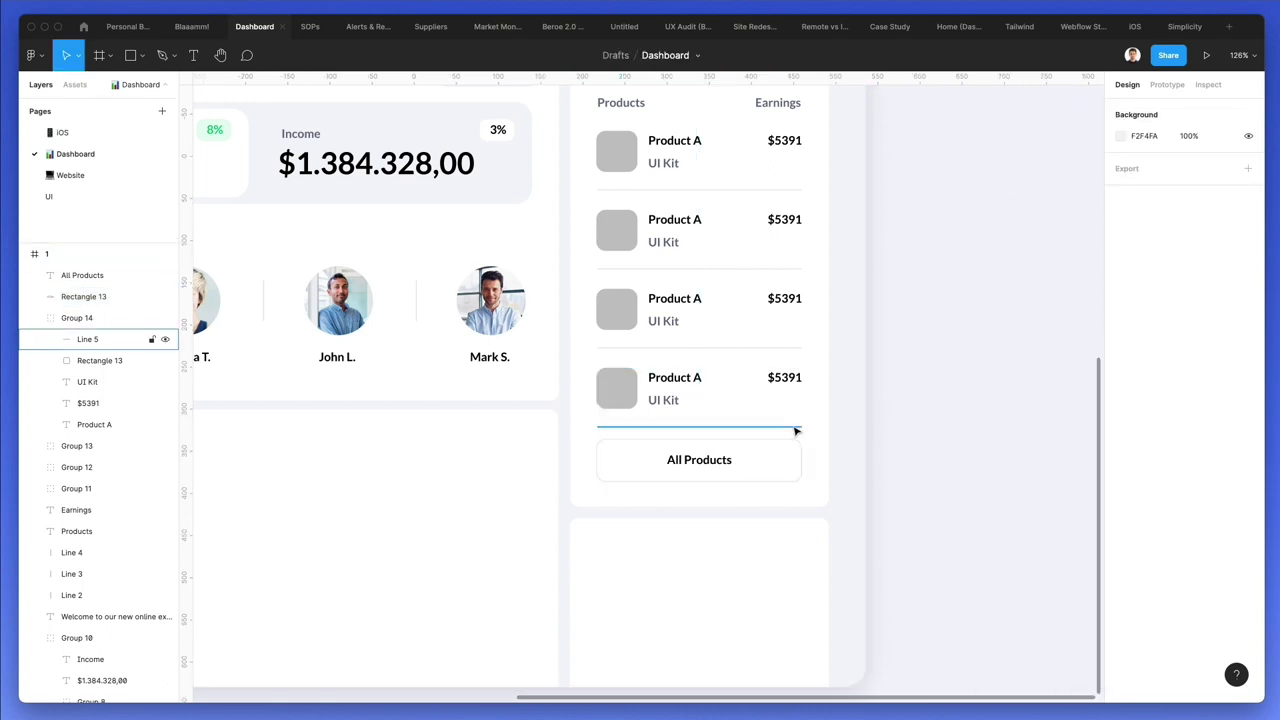
pyautogui.press('Delete')
pyautogui.moveTo(841, 447); pyautogui.dragTo(604, 483)
pyautogui.scroll(-1, 604, 485)
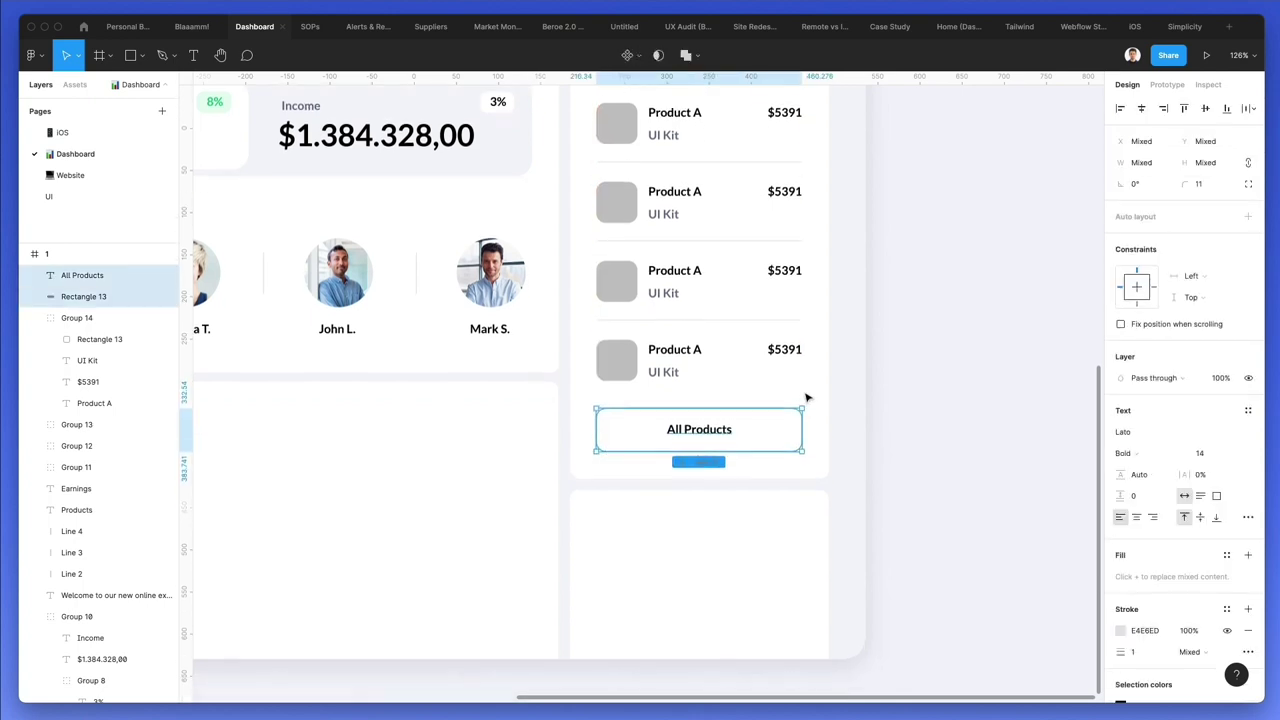
pyautogui.click(806, 394)
pyautogui.scroll(-1, 808, 385)
pyautogui.scroll(-1, 808, 383)
pyautogui.scroll(2, 808, 380)
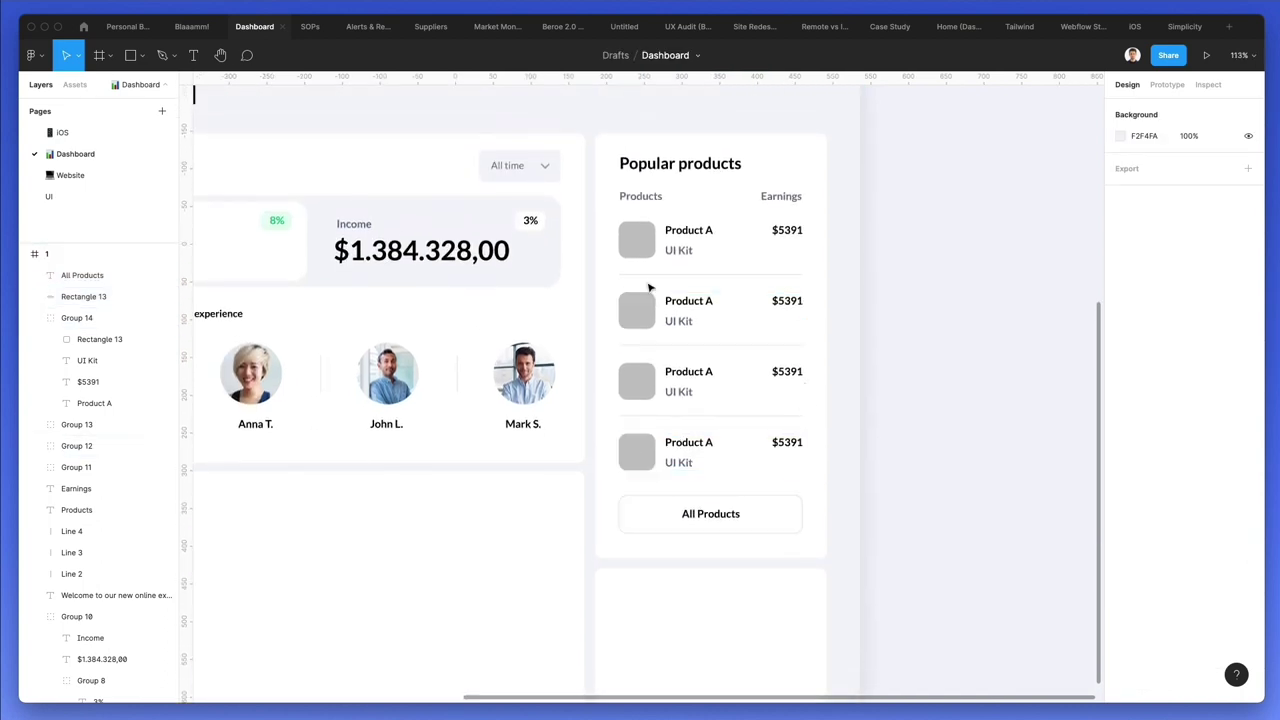
# - Change the earnings amounts of the second, third and fourth product rows to $2143, $1231 and $3242
pyautogui.click(798, 303)
pyautogui.write('$2143')
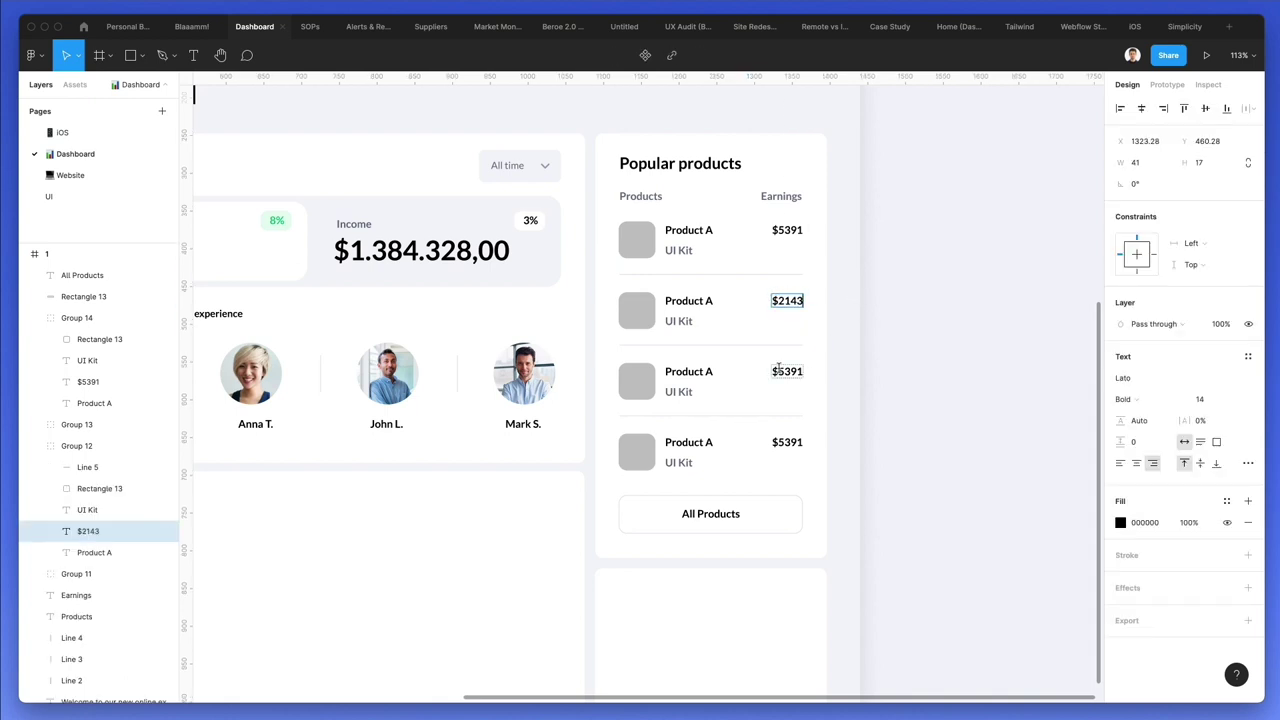
pyautogui.doubleClick(780, 370)
pyautogui.write('$1231')
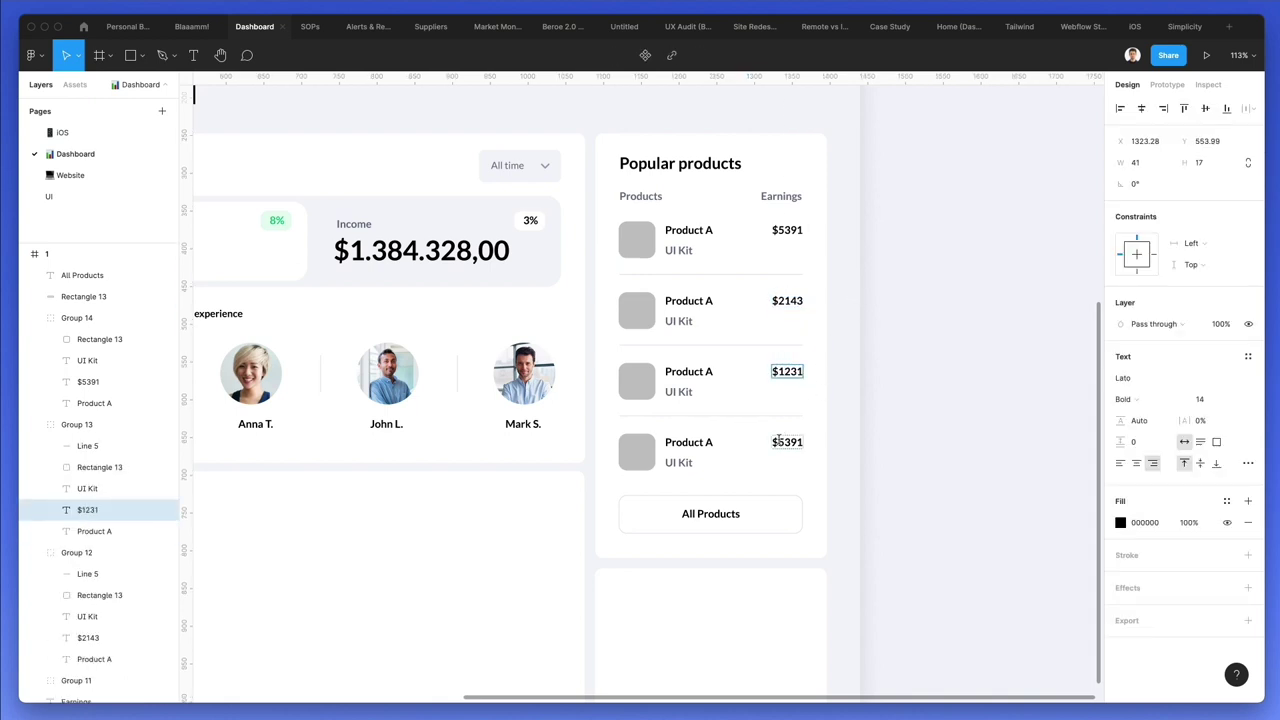
pyautogui.doubleClick(778, 441)
pyautogui.write('$3242')
pyautogui.press('Escape')
pyautogui.press('Escape')
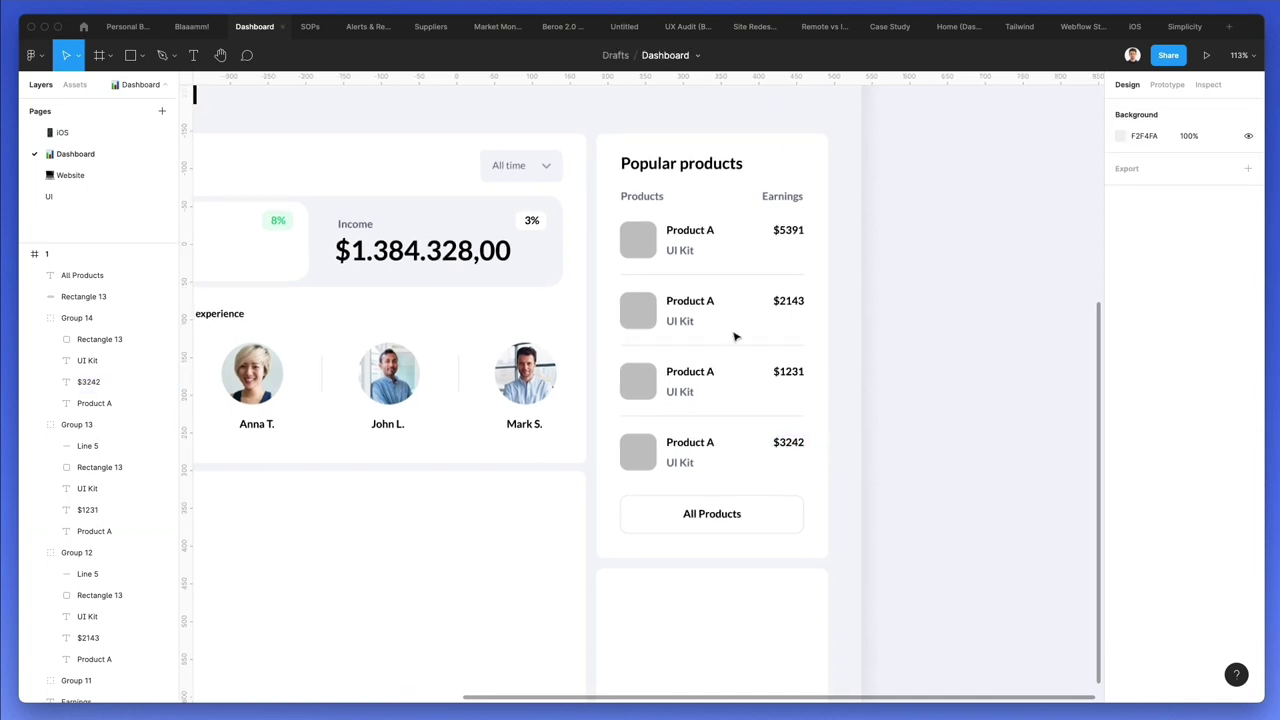
# - Rename the second, third and fourth product labels to Product B, Product C and Product D
pyautogui.click(695, 301)
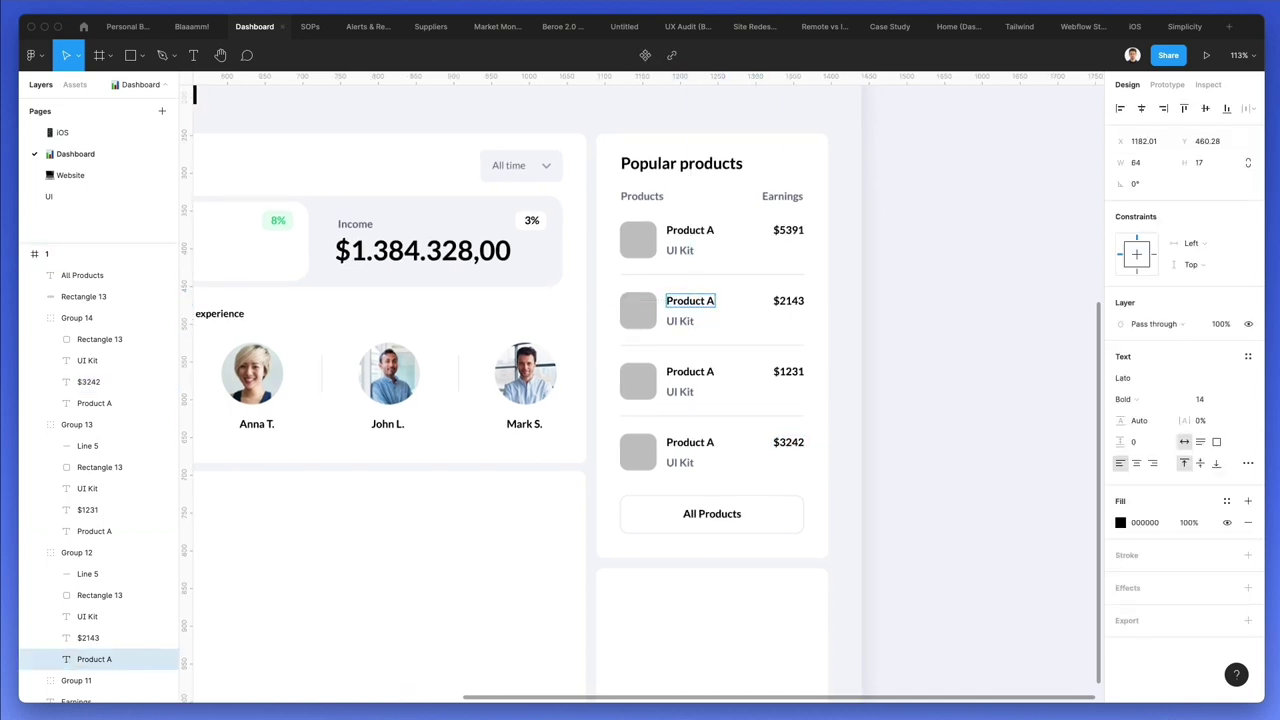
pyautogui.click(700, 376)
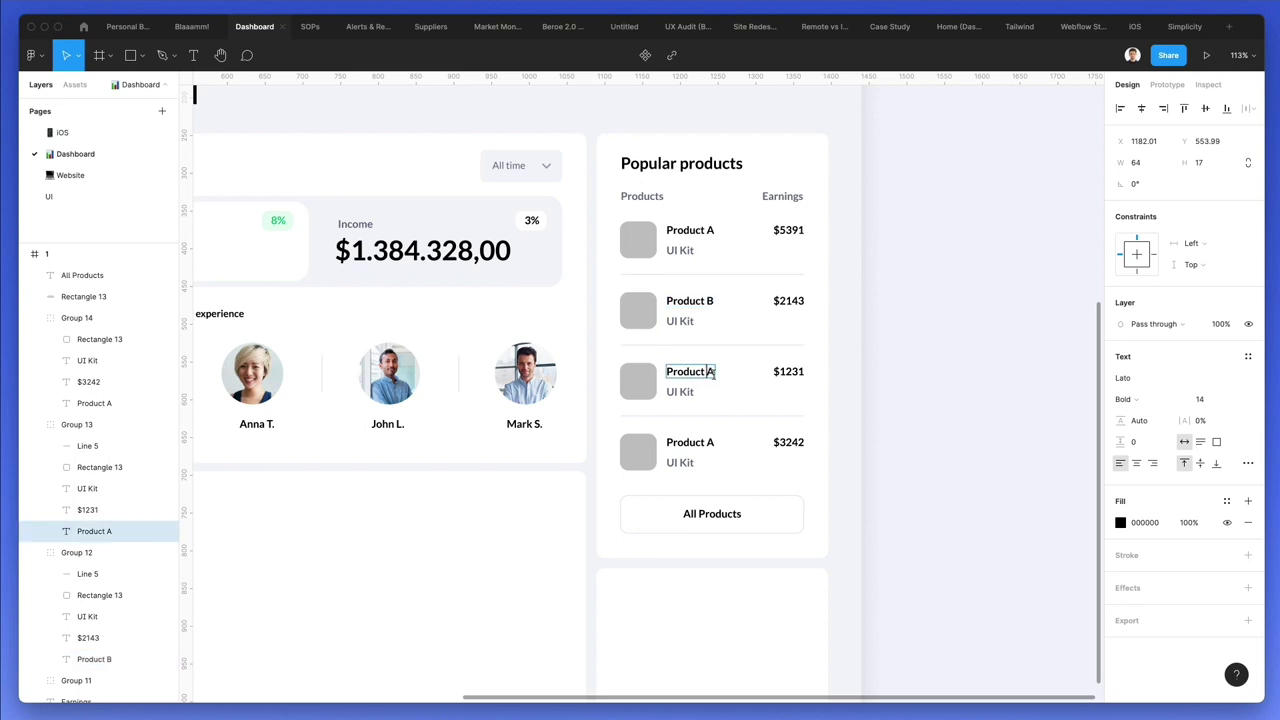
pyautogui.click(710, 442)
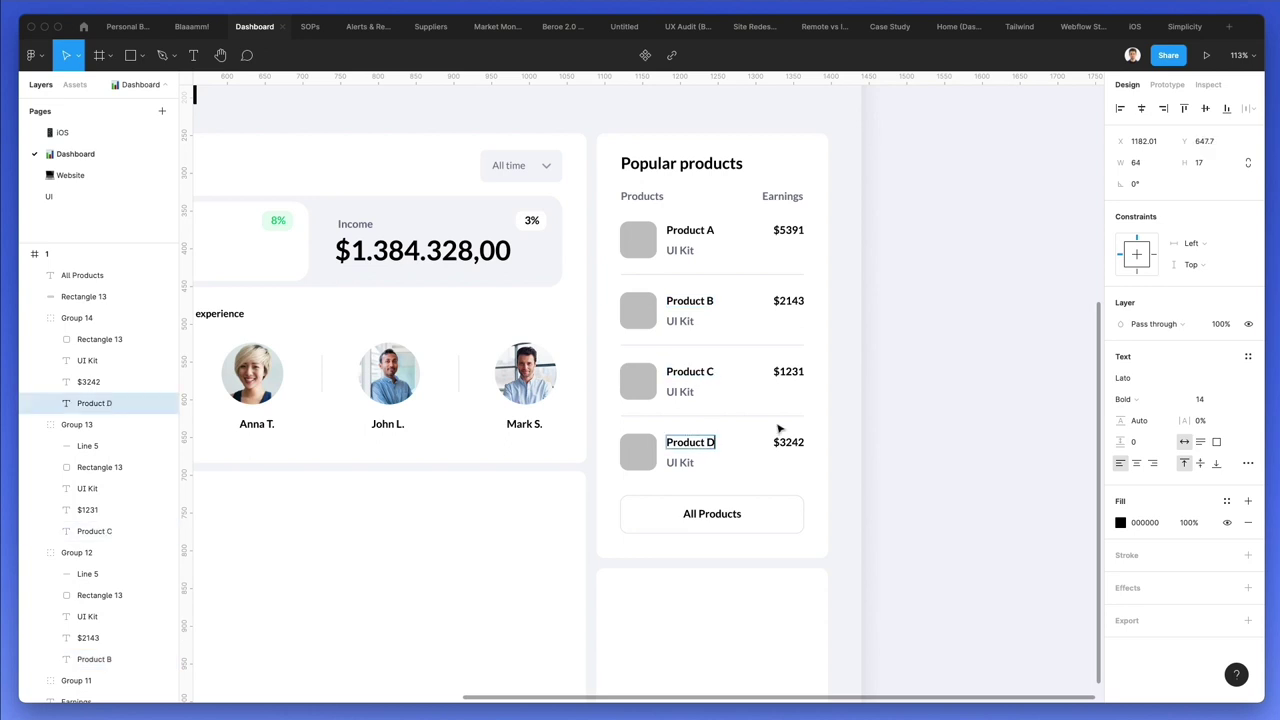
pyautogui.click(883, 409)
pyautogui.scroll(-3, 883, 409)
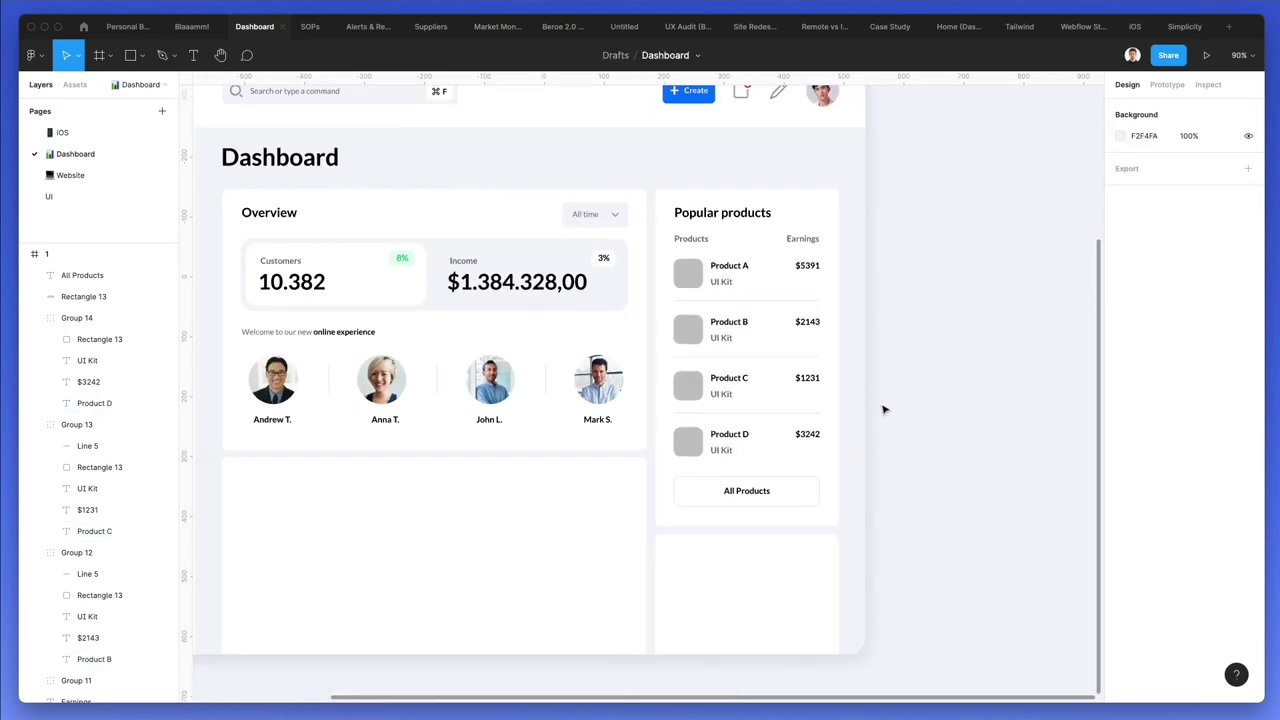
pyautogui.scroll(1, 883, 409)
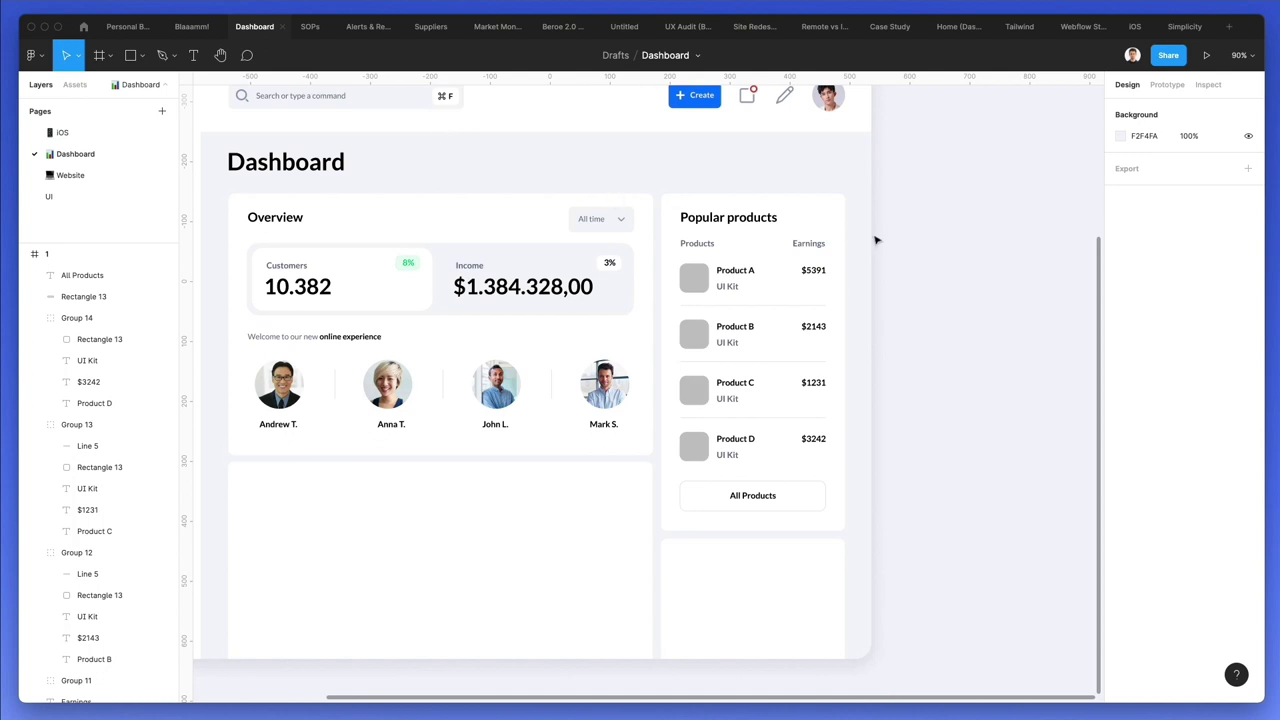
# - Switch to the Blaaamm! file and place a copy of the left-leaning rocket icon near the calendar and clock on the empty canvas
pyautogui.click(192, 27)
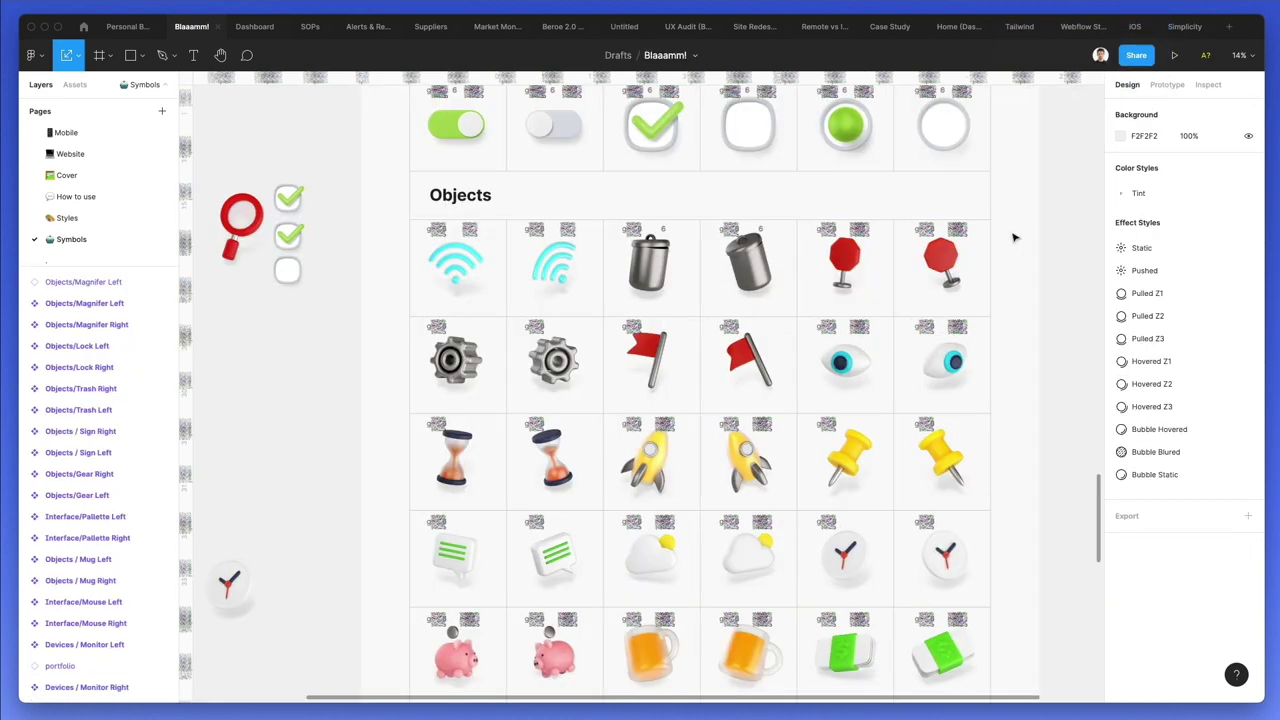
pyautogui.scroll(-2, 1000, 238)
pyautogui.scroll(-2, 654, 381)
pyautogui.hscroll(-2, 654, 381)
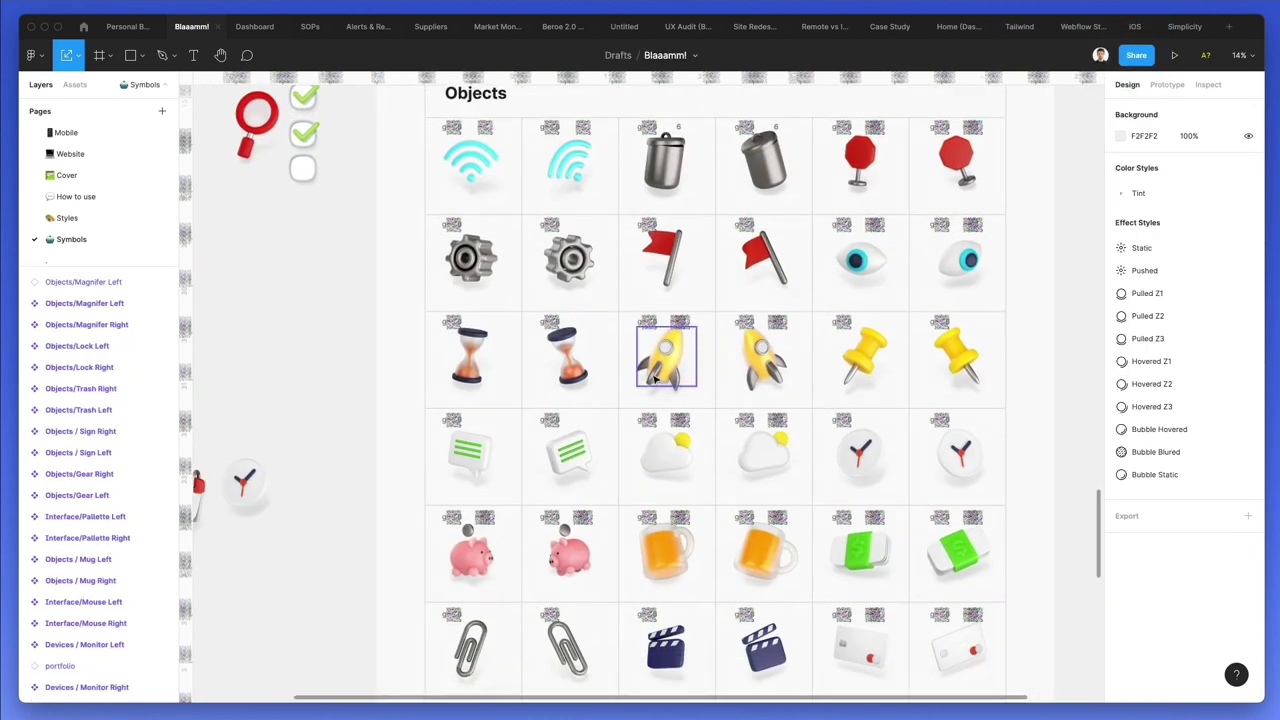
pyautogui.moveTo(718, 314); pyautogui.dragTo(336, 275)
pyautogui.scroll(-2, 346, 343)
pyautogui.hscroll(-3, 346, 343)
pyautogui.moveTo(371, 321); pyautogui.dragTo(452, 385)
pyautogui.moveTo(446, 371); pyautogui.dragTo(481, 299)
pyautogui.click(530, 365)
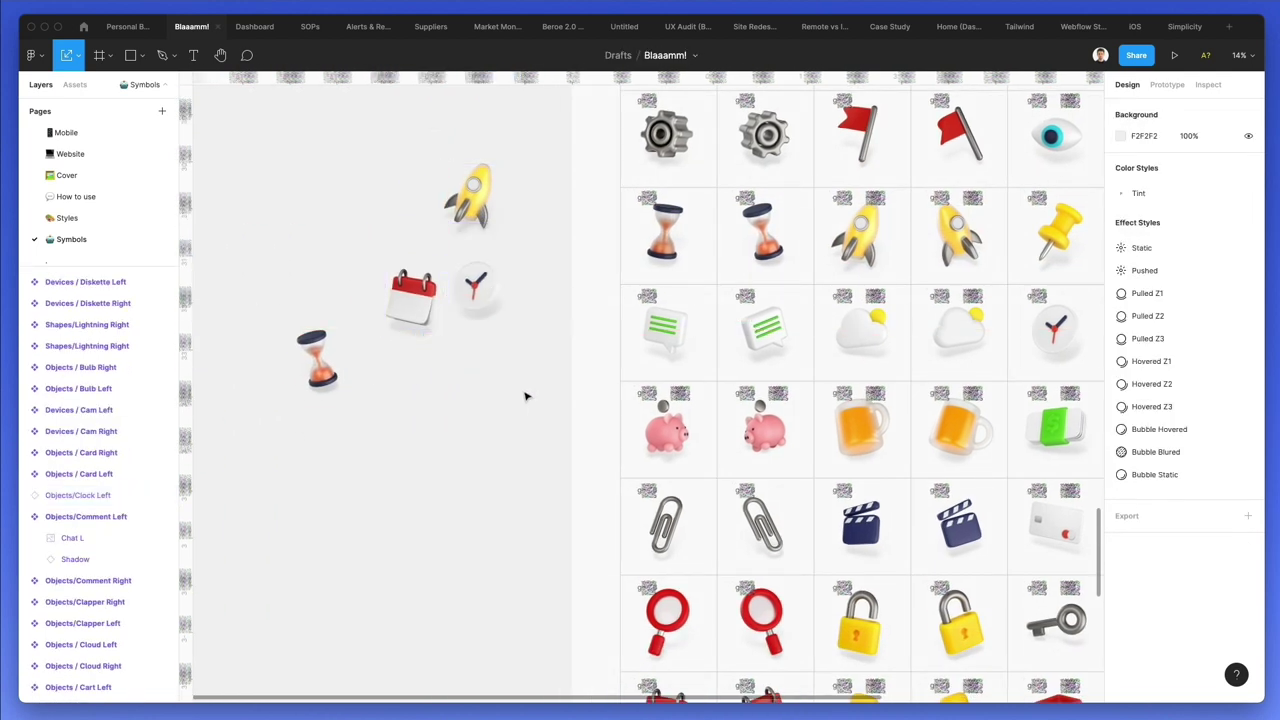
# - Add a money icon beside the others, then copy the calendar, rocket, clock and money icons into the Dashboard file
pyautogui.scroll(-2, 525, 397)
pyautogui.moveTo(1055, 323); pyautogui.dragTo(452, 265)
pyautogui.scroll(2, 450, 265)
pyautogui.moveTo(378, 96); pyautogui.dragTo(521, 377)
pyautogui.click(255, 30)
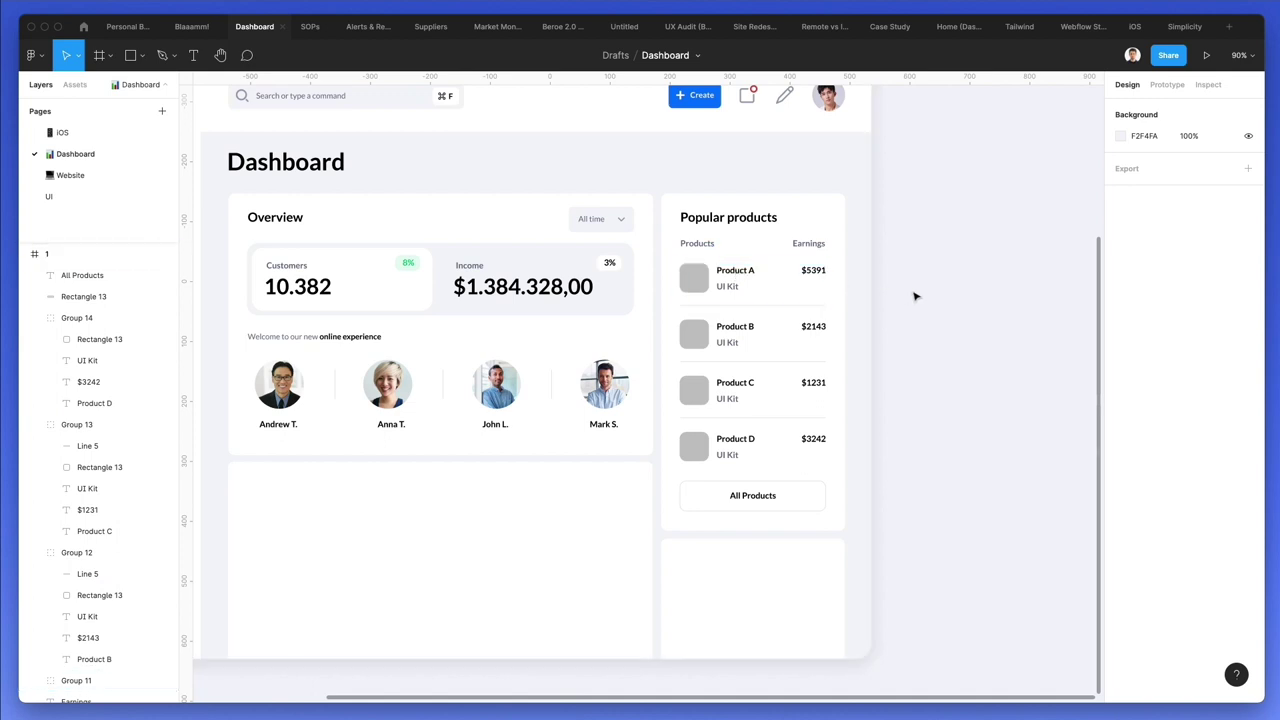
pyautogui.hotkey('ctrl', 'v')
# - Move the four pasted icons onto the empty canvas beside the dashboard frame and scale them down together to about 41 px
pyautogui.moveTo(785, 134); pyautogui.dragTo(696, 357)
pyautogui.scroll(10, 686, 366)
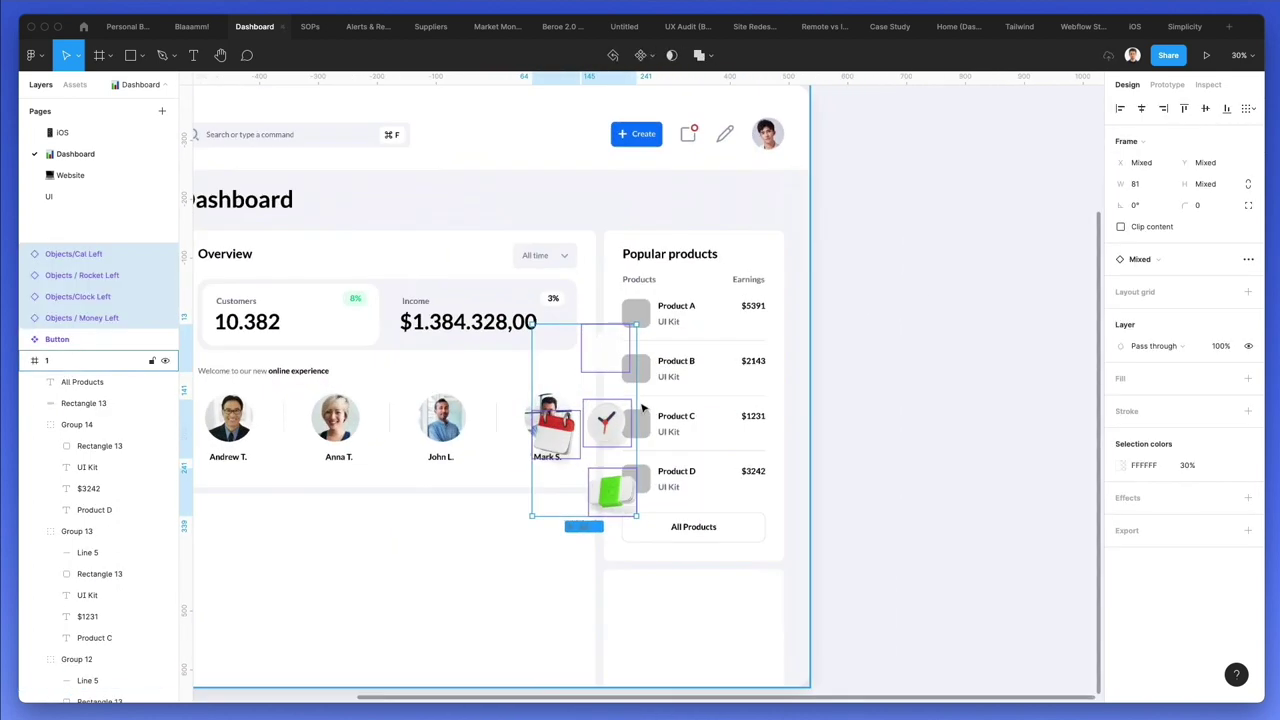
pyautogui.moveTo(576, 318); pyautogui.dragTo(1003, 249)
pyautogui.click(1007, 190)
pyautogui.moveTo(948, 168); pyautogui.dragTo(1080, 310)
pyautogui.hscroll(3, 1070, 322)
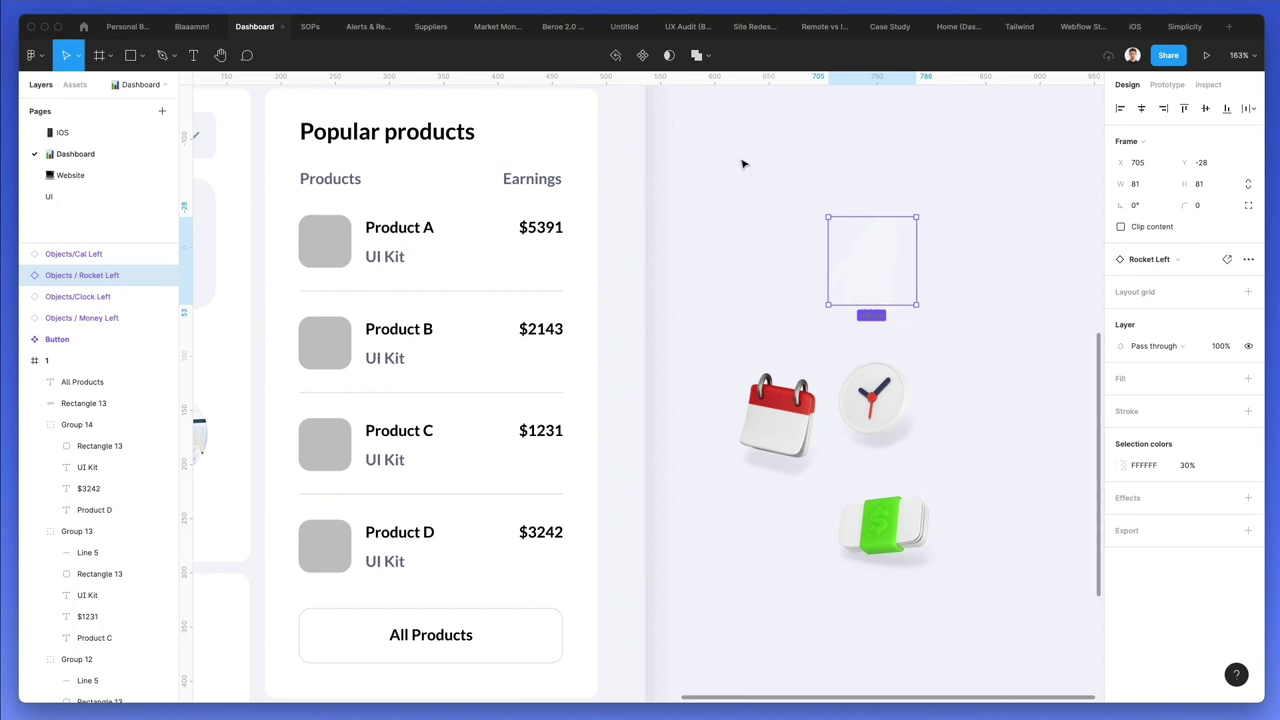
pyautogui.moveTo(748, 146); pyautogui.dragTo(983, 619)
pyautogui.moveTo(928, 570); pyautogui.dragTo(835, 397)
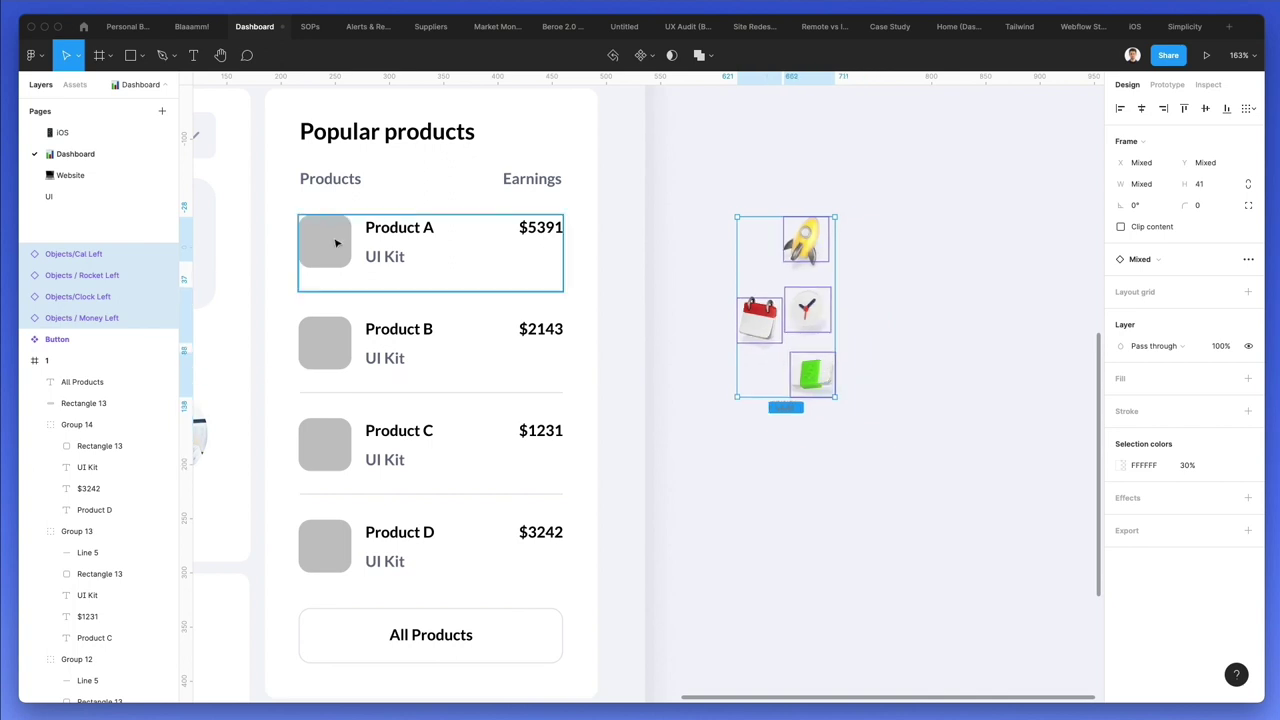
pyautogui.click(336, 243)
pyautogui.click(336, 243)
pyautogui.keyDown('shift'); pyautogui.click(334, 343); pyautogui.keyUp('shift')
pyautogui.keyDown('shift'); pyautogui.click(336, 445); pyautogui.keyUp('shift')
pyautogui.keyDown('shift'); pyautogui.click(341, 532); pyautogui.keyUp('shift')
# - Copy the All Products button's white fill and E4E6ED stroke onto the four grey product thumbnails
pyautogui.click(352, 621)
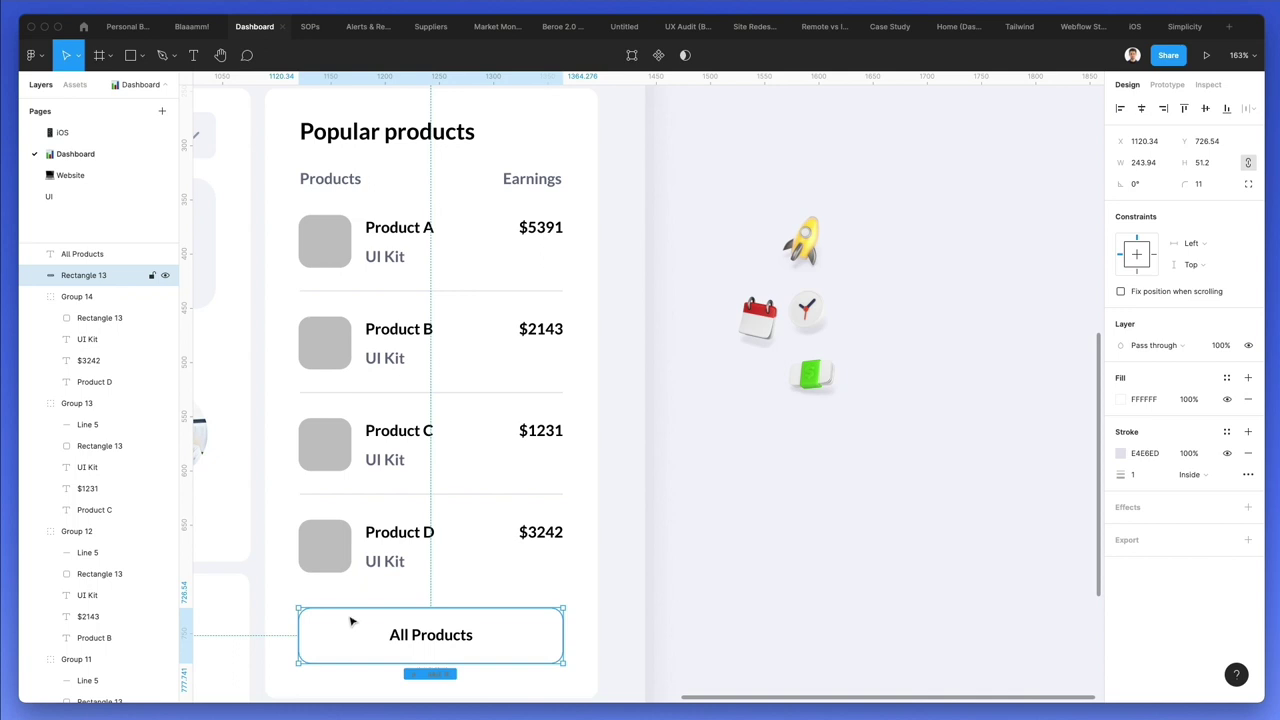
pyautogui.keyDown('super'); pyautogui.click(313, 531); pyautogui.keyUp('super')
pyautogui.keyDown('super'); pyautogui.click(318, 412); pyautogui.keyUp('super')
pyautogui.keyDown('super'); pyautogui.click(330, 428); pyautogui.keyUp('super')
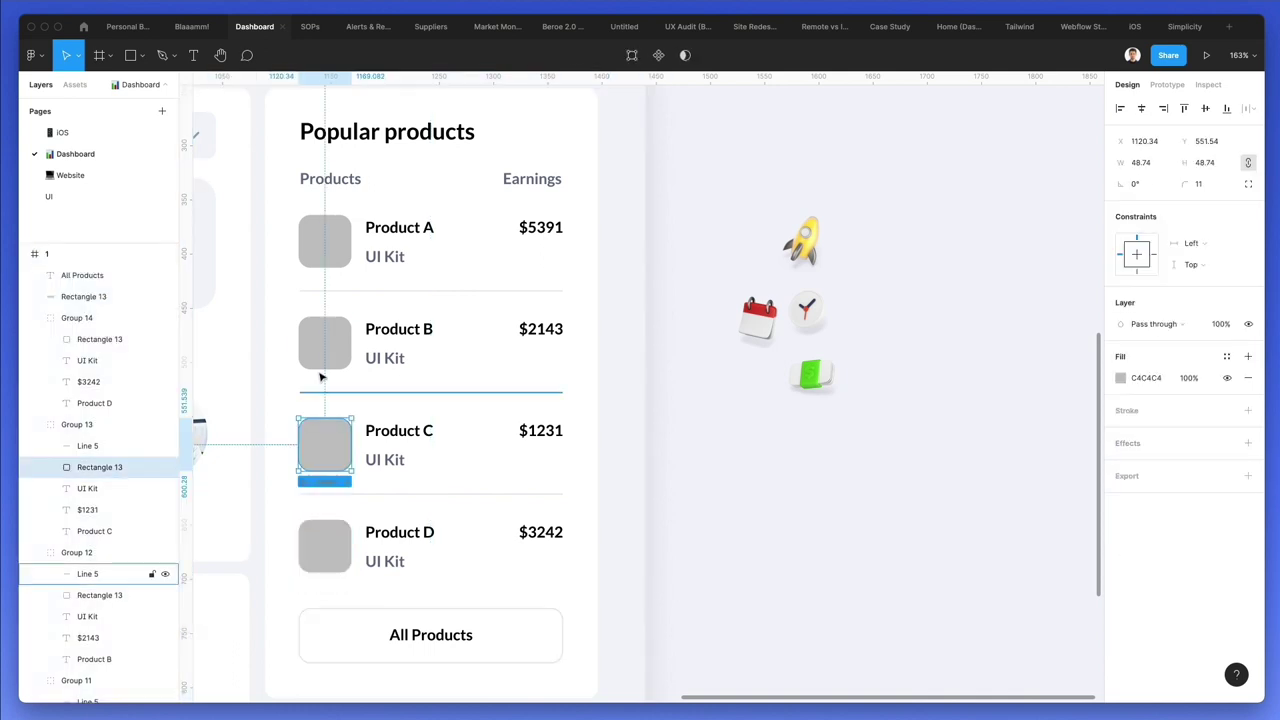
pyautogui.keyDown('shift'); pyautogui.click(323, 543); pyautogui.keyUp('shift')
pyautogui.keyDown('shift'); pyautogui.click(323, 337); pyautogui.keyUp('shift')
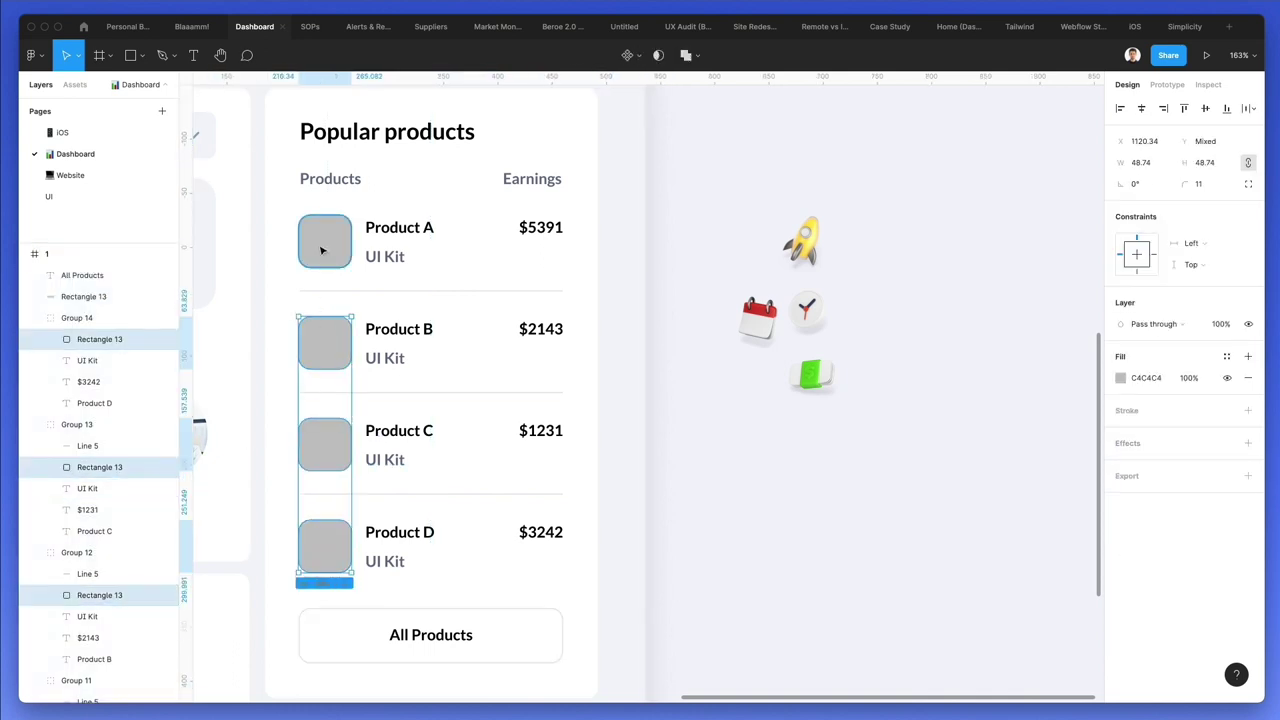
pyautogui.keyDown('shift'); pyautogui.click(322, 250); pyautogui.keyUp('shift')
pyautogui.press('super+alt+v')
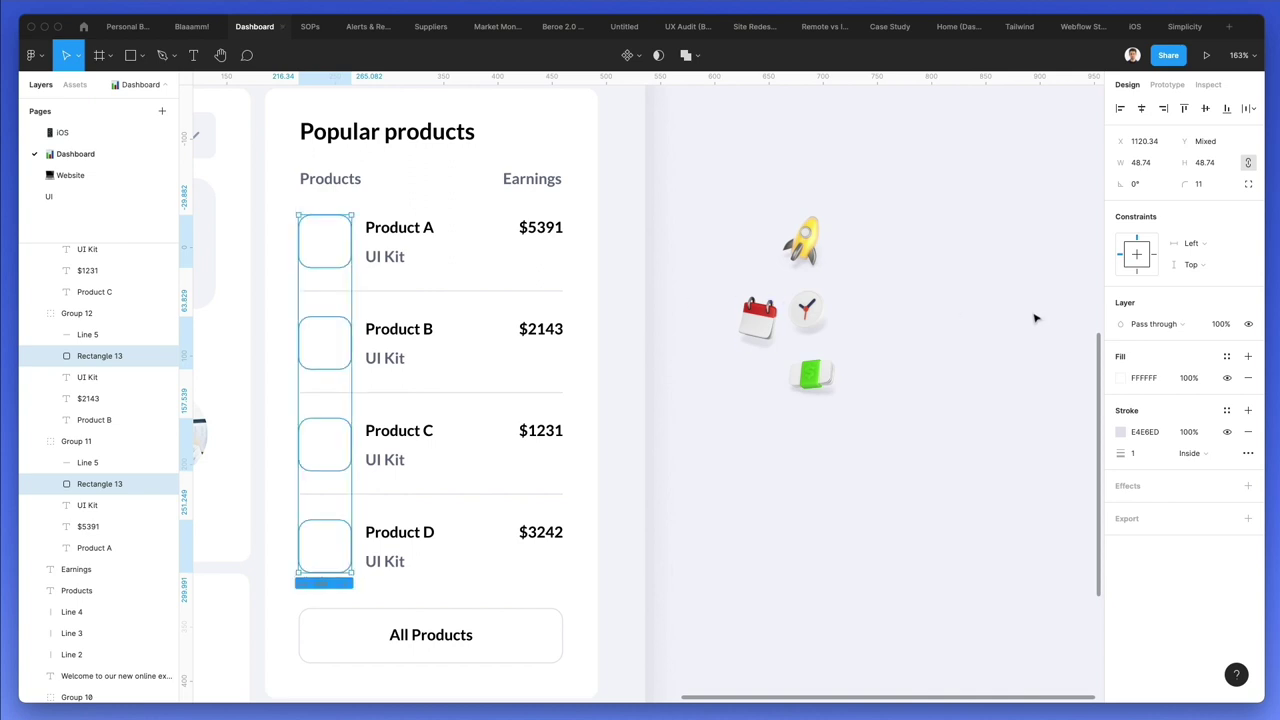
pyautogui.click(1034, 317)
# - Place the rocket, clock, calendar and money icons on the thumbnails of Products A, B, C and D respectively
pyautogui.moveTo(815, 240); pyautogui.dragTo(336, 233)
pyautogui.moveTo(806, 310); pyautogui.dragTo(329, 342)
pyautogui.moveTo(751, 330); pyautogui.dragTo(333, 447)
pyautogui.moveTo(812, 374); pyautogui.dragTo(333, 544)
# - Nudge the money icon 1 px left and down, and shrink it about its centre to 31 by 31 px
pyautogui.scroll(5, 307, 515)
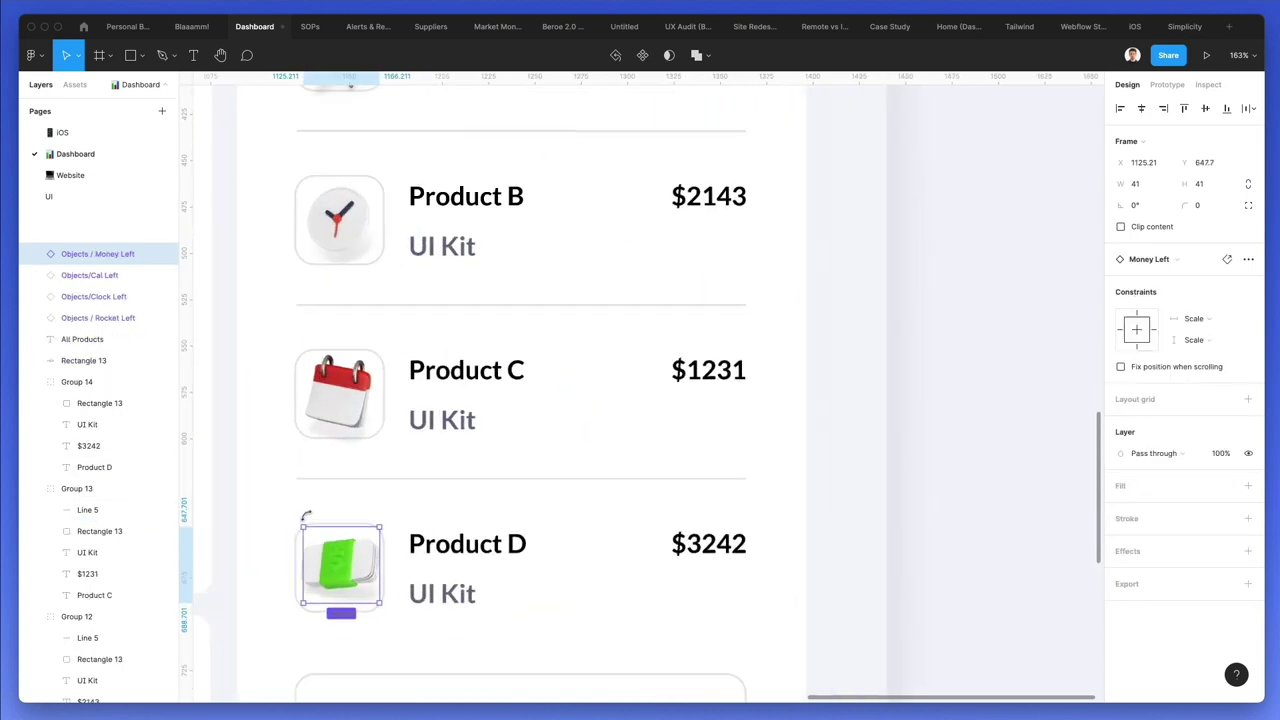
pyautogui.scroll(-3, 306, 522)
pyautogui.press('Left')
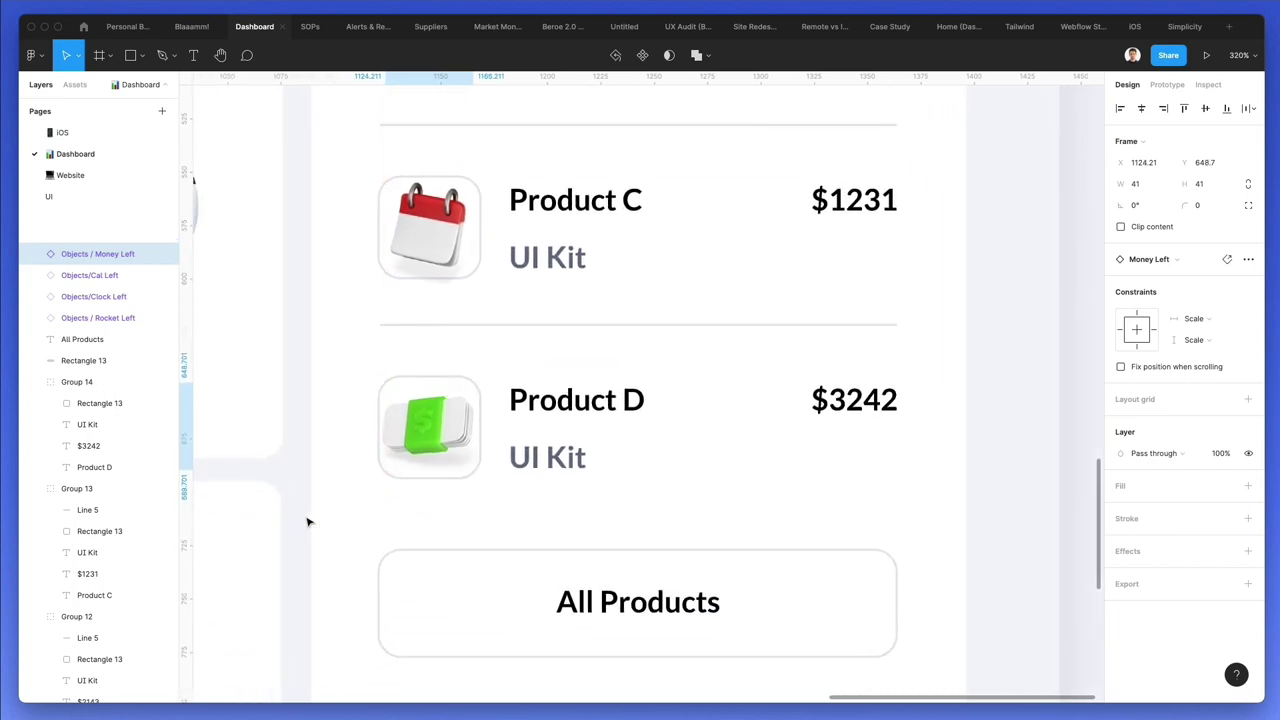
pyautogui.moveTo(451, 380); pyautogui.dragTo(448, 394)
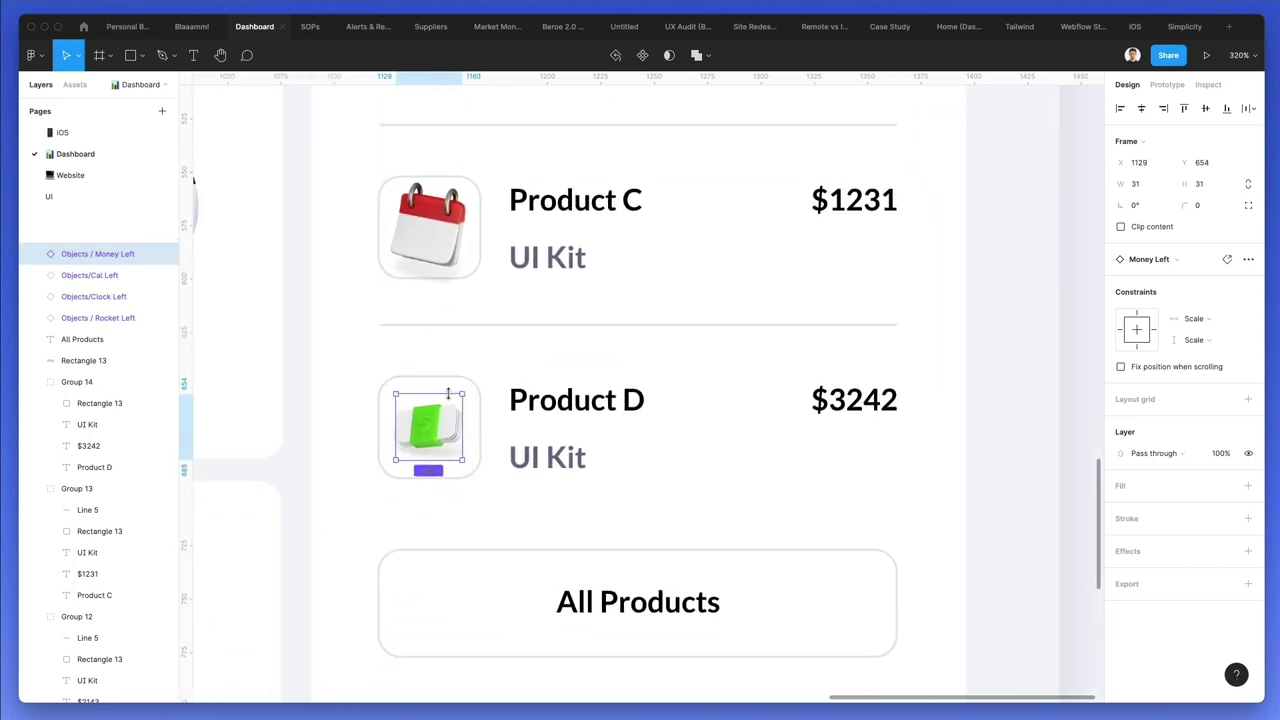
# - Shrink the calendar icon on the Product C thumbnail about its centre to 33 by 33 px
pyautogui.scroll(3, 451, 403)
pyautogui.click(441, 285)
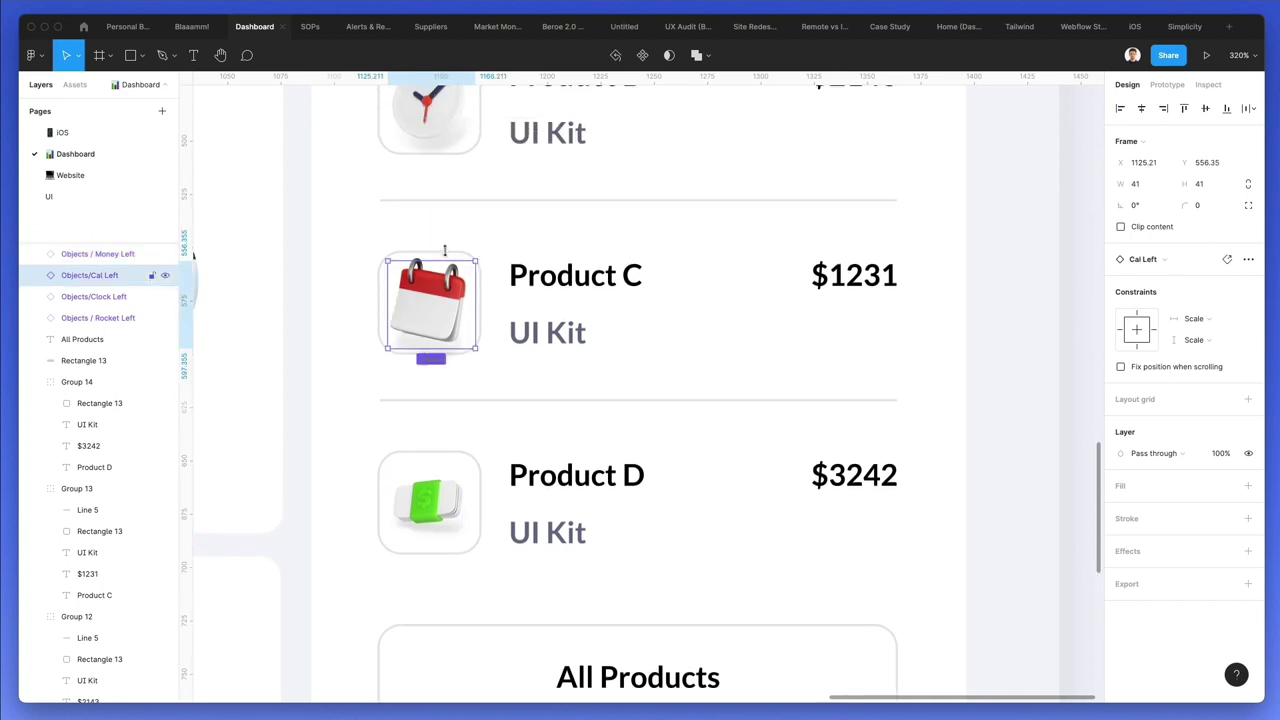
pyautogui.moveTo(441, 268); pyautogui.dragTo(441, 270)
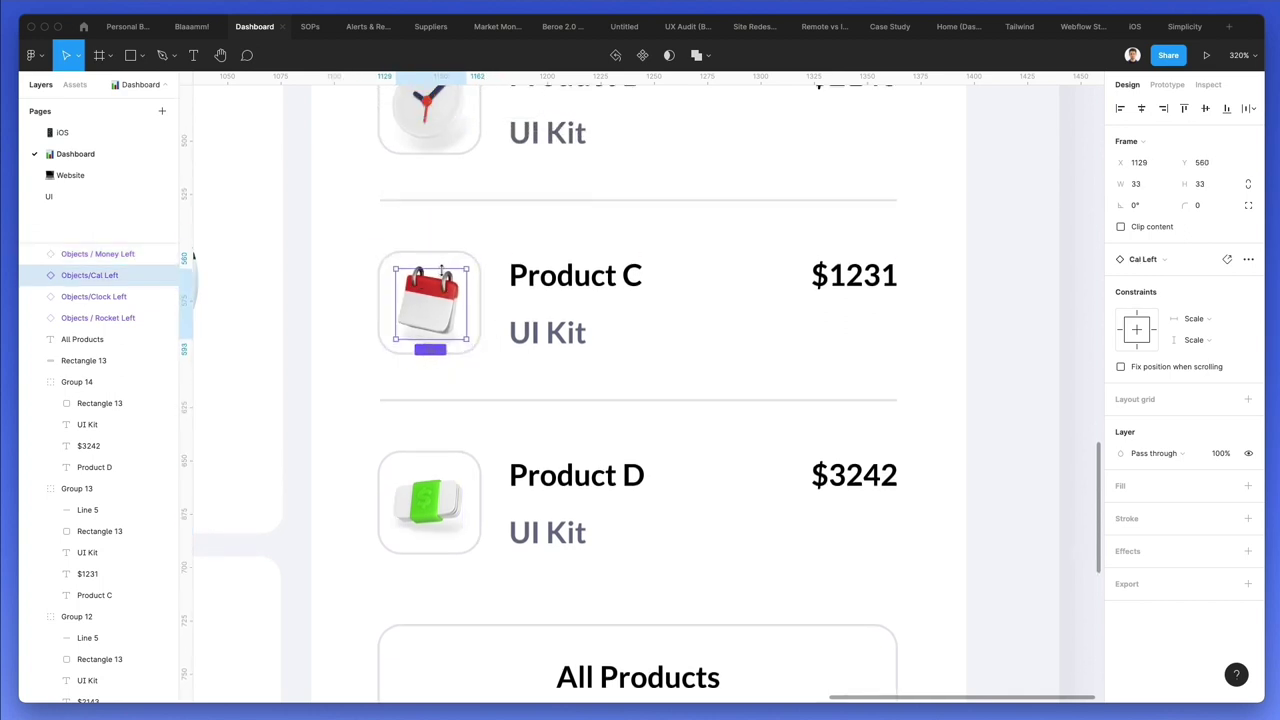
pyautogui.click(450, 503)
pyautogui.moveTo(450, 503); pyautogui.dragTo(450, 503)
# - Shrink the clock icon within the Product B thumbnail and the rocket icon on Product A to 30 by 30 px
pyautogui.scroll(2, 447, 400)
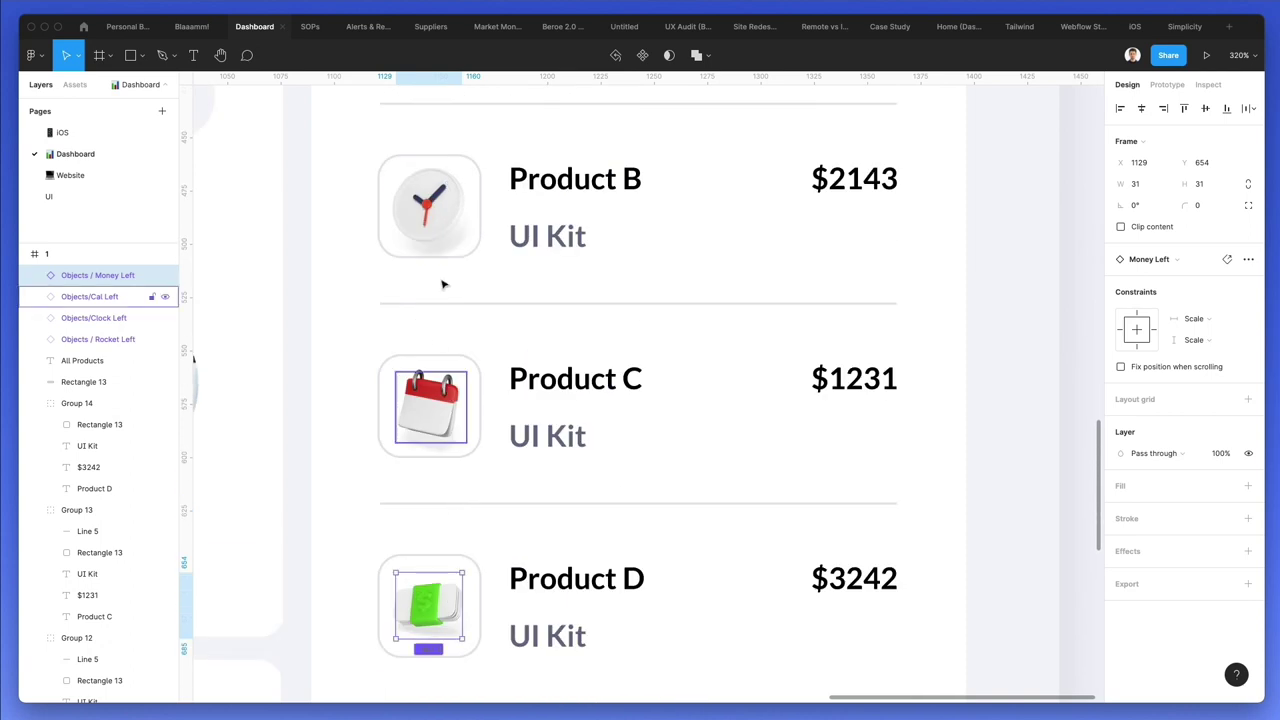
pyautogui.click(432, 195)
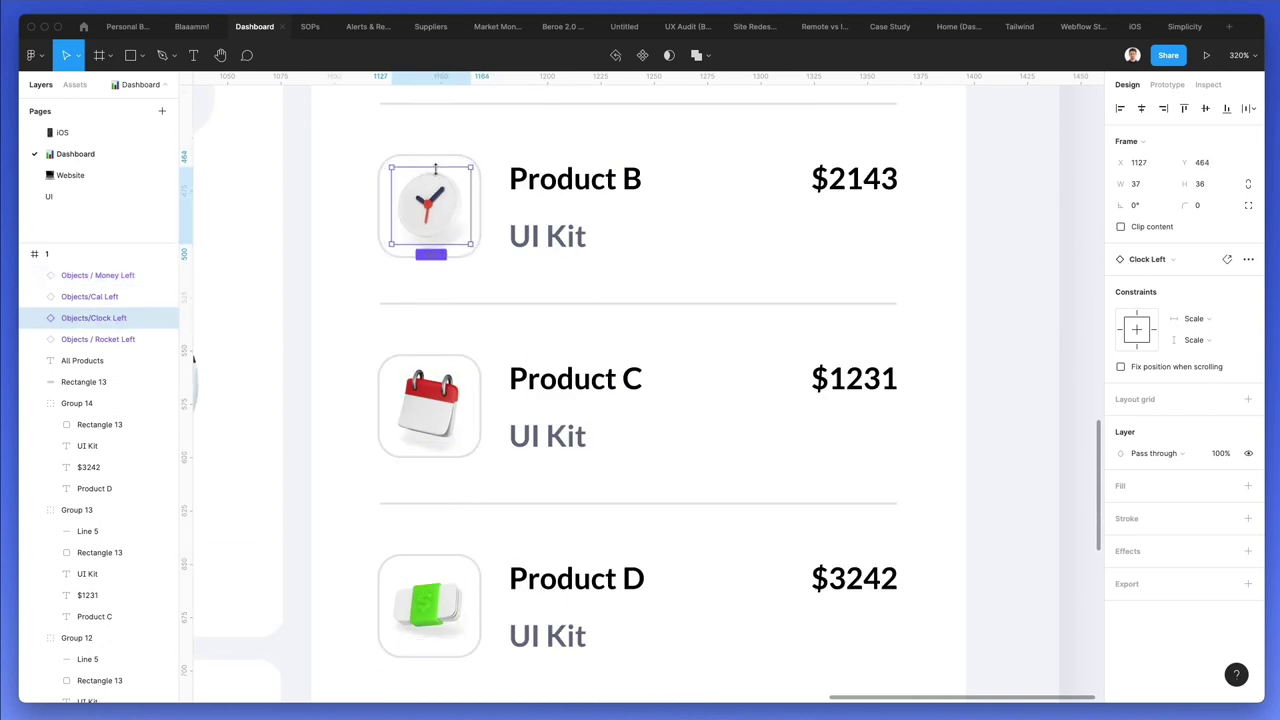
pyautogui.scroll(3, 435, 170)
pyautogui.click(445, 185)
pyautogui.moveTo(447, 181); pyautogui.dragTo(447, 182)
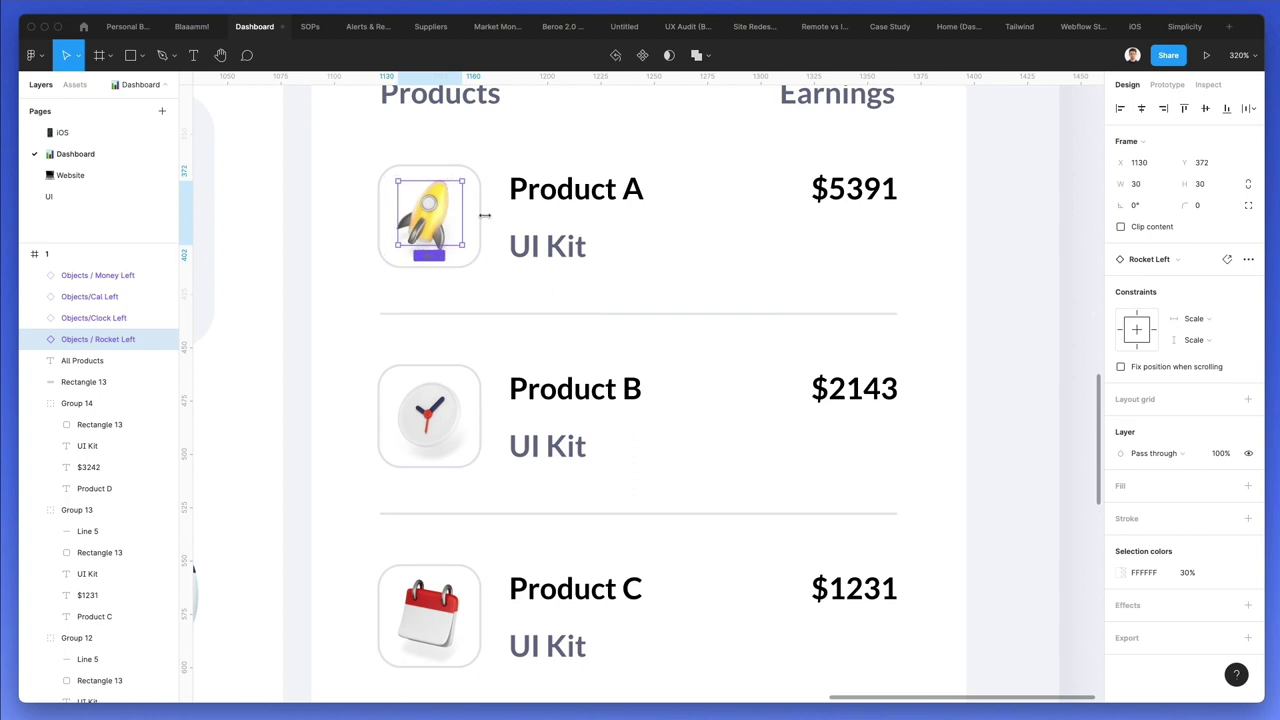
pyautogui.scroll(-6, 484, 215)
pyautogui.click(930, 294)
pyautogui.scroll(-2, 931, 294)
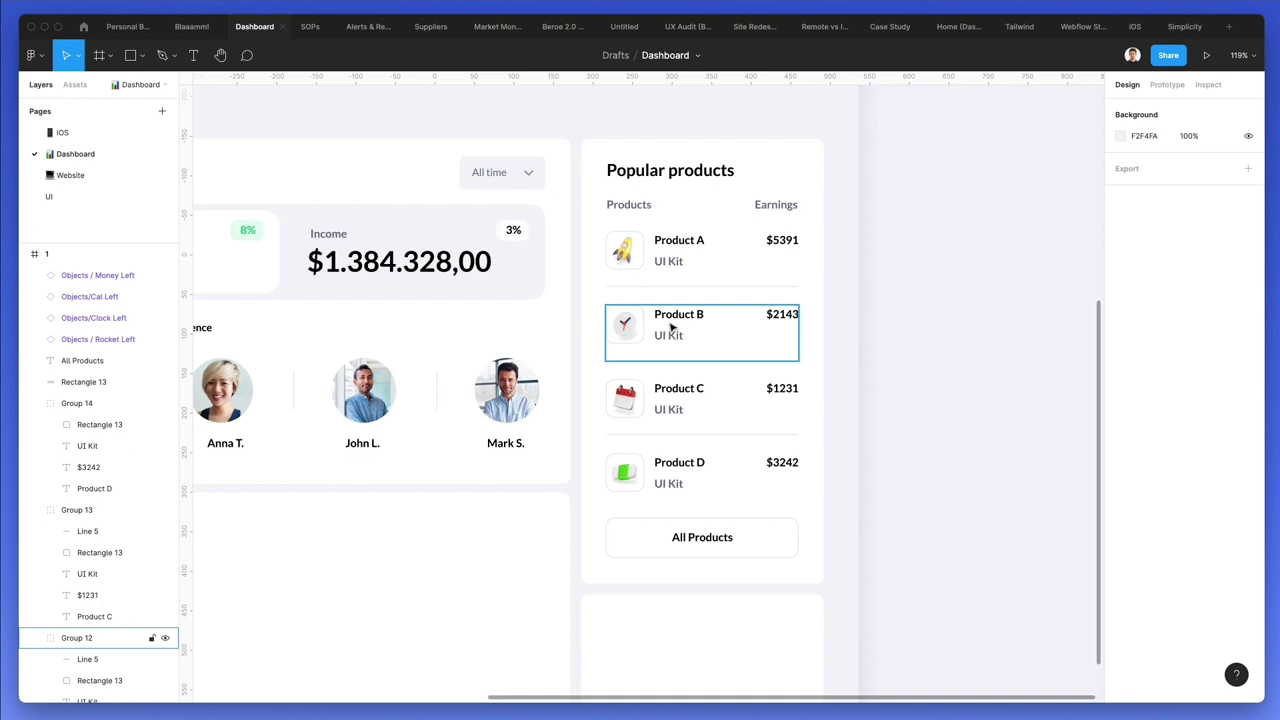
pyautogui.hscroll(-2, 675, 340)
pyautogui.scroll(-1, 640, 351)
pyautogui.hscroll(-3, 640, 351)
pyautogui.hscroll(-2, 640, 350)
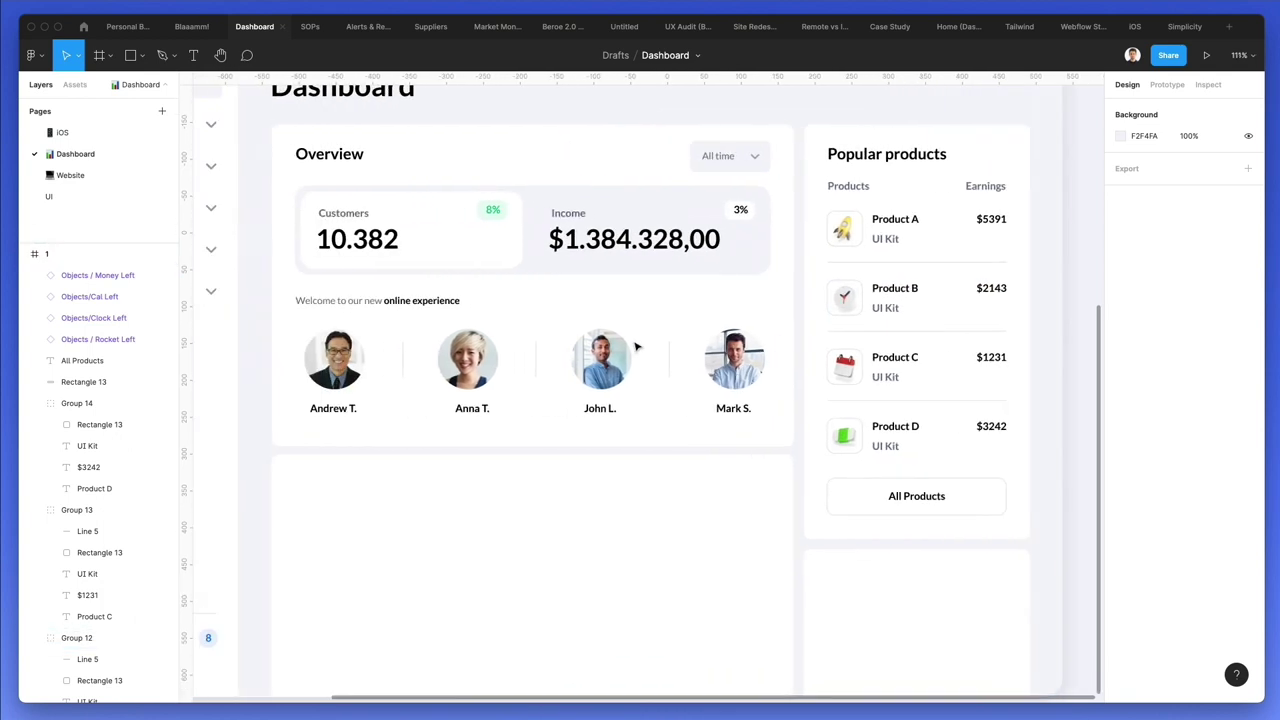
# - Duplicate the Popular products title with its Products and Earnings labels into the card below and retitle the copy "Comments"
pyautogui.scroll(-3, 726, 414)
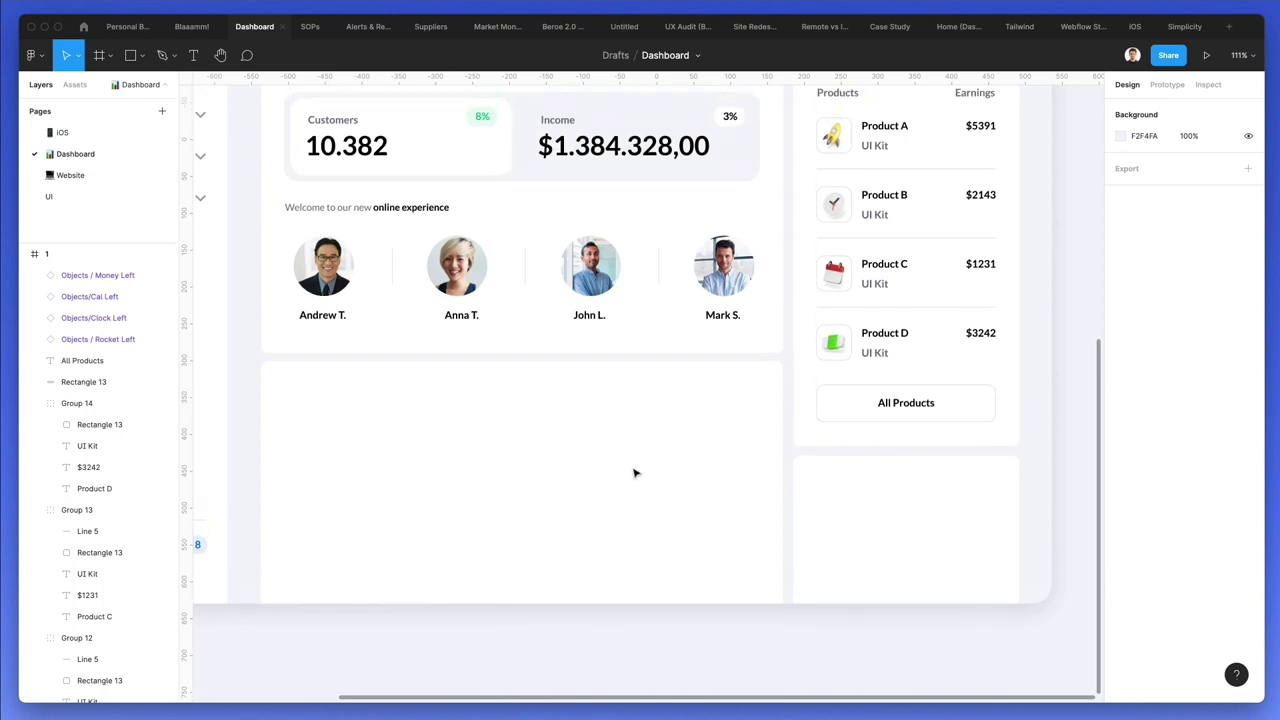
pyautogui.scroll(2, 634, 472)
pyautogui.scroll(-1, 900, 120)
pyautogui.scroll(2, 897, 125)
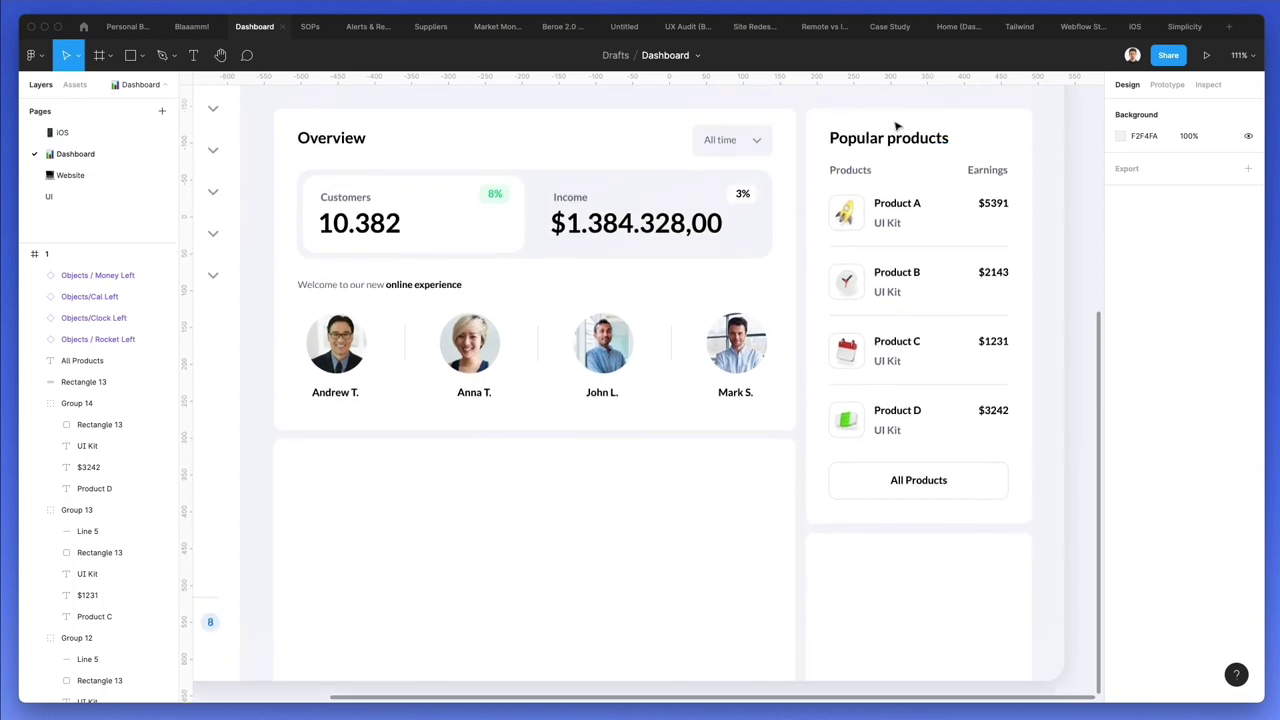
pyautogui.scroll(1, 897, 125)
pyautogui.click(888, 170)
pyautogui.keyDown('shift'); pyautogui.click(850, 201); pyautogui.keyUp('shift')
pyautogui.keyDown('shift'); pyautogui.click(976, 207); pyautogui.keyUp('shift')
pyautogui.moveTo(886, 183); pyautogui.dragTo(904, 599)
pyautogui.doubleClick(903, 597)
pyautogui.write('Comments')
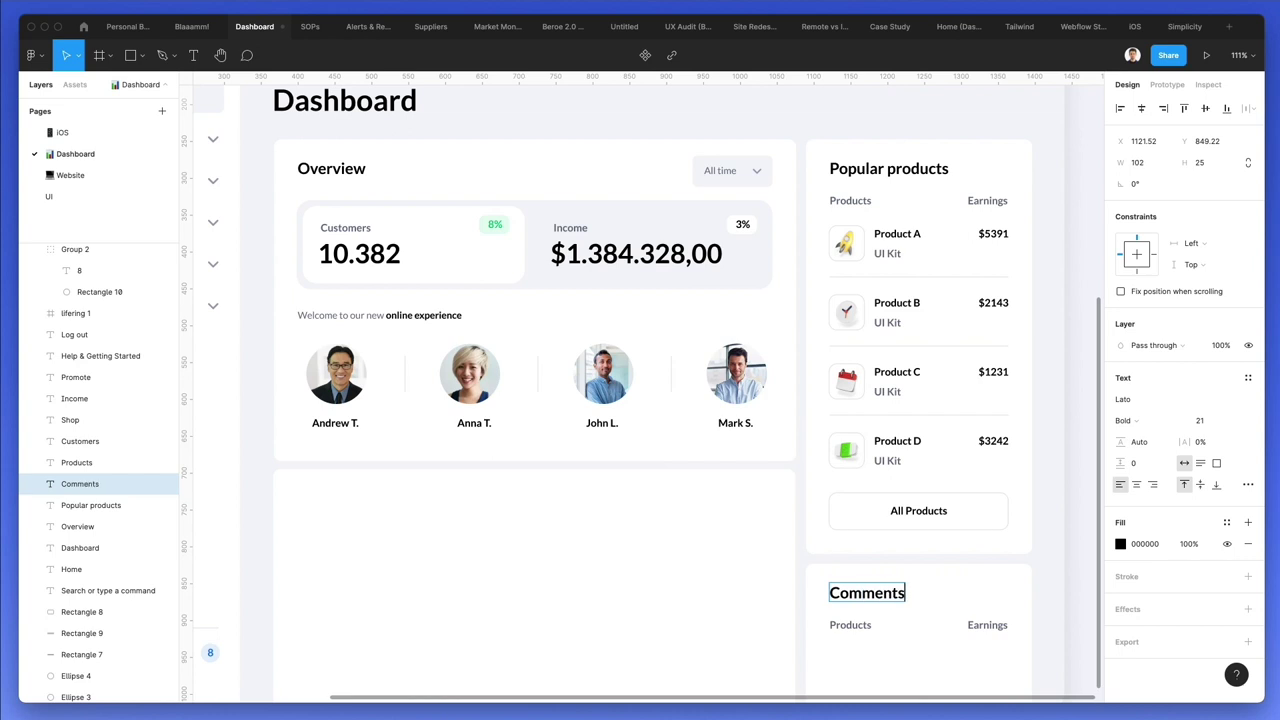
# - Relabel the Comments card's two columns as Message and Date, aligning Date with the right edge of the card content
pyautogui.click(336, 373)
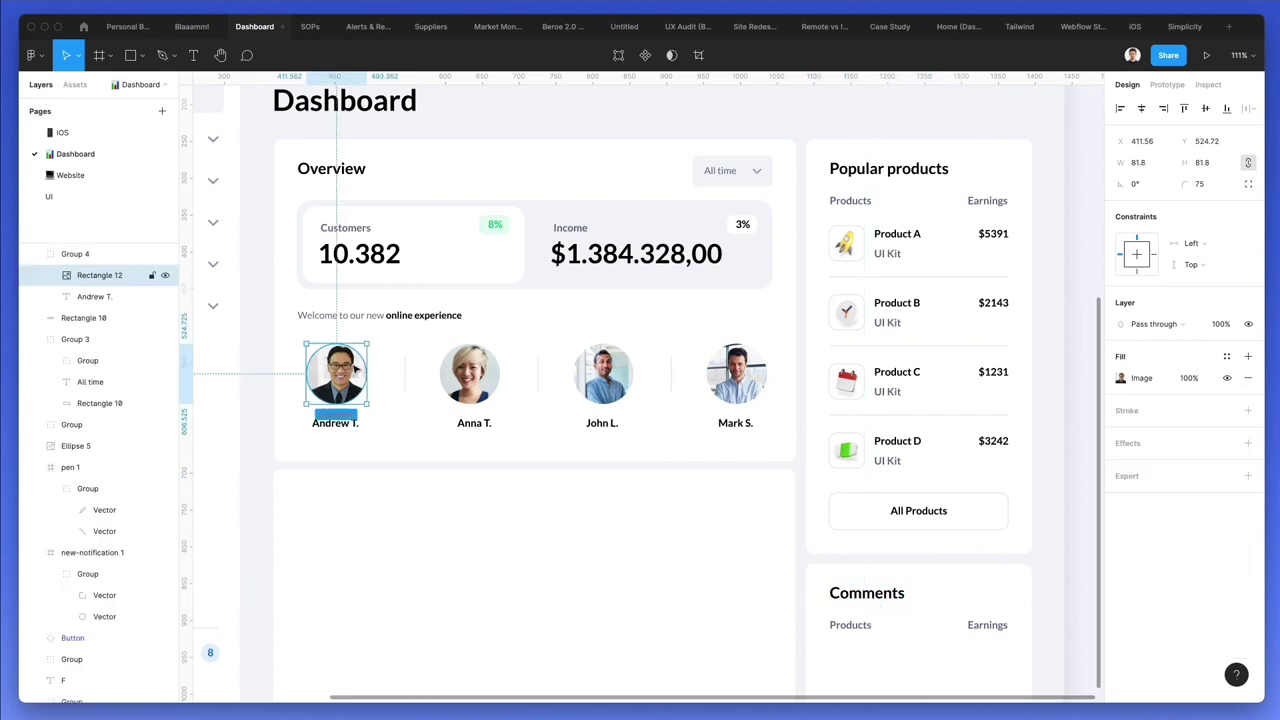
pyautogui.scroll(-2, 996, 591)
pyautogui.click(790, 521)
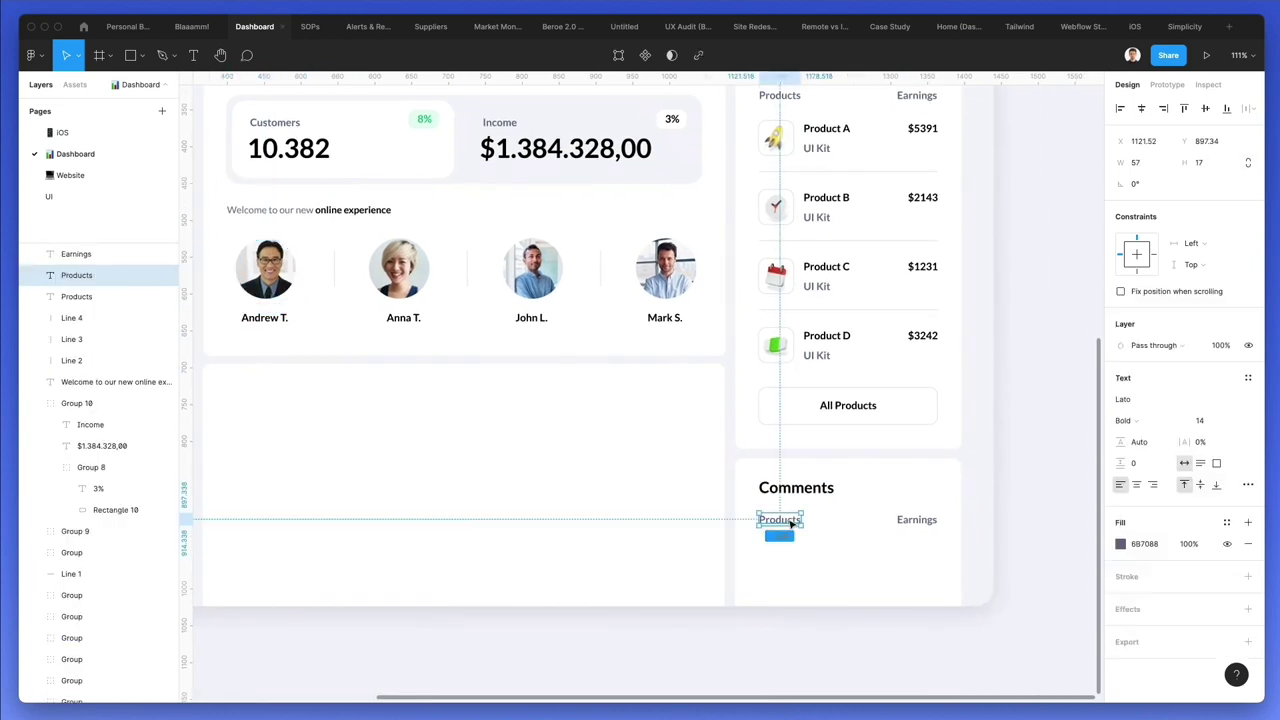
pyautogui.doubleClick(918, 521)
pyautogui.press('super+z')
pyautogui.click(955, 494)
pyautogui.doubleClick(911, 520)
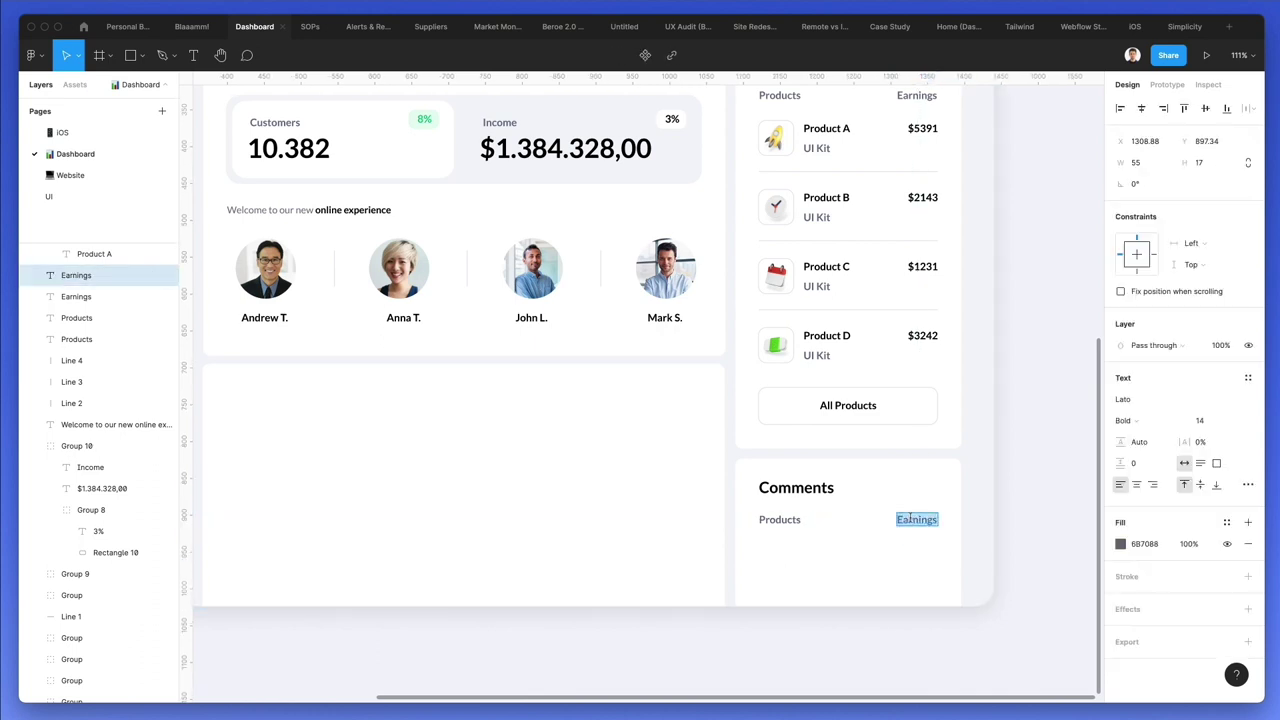
pyautogui.moveTo(906, 520); pyautogui.dragTo(930, 526)
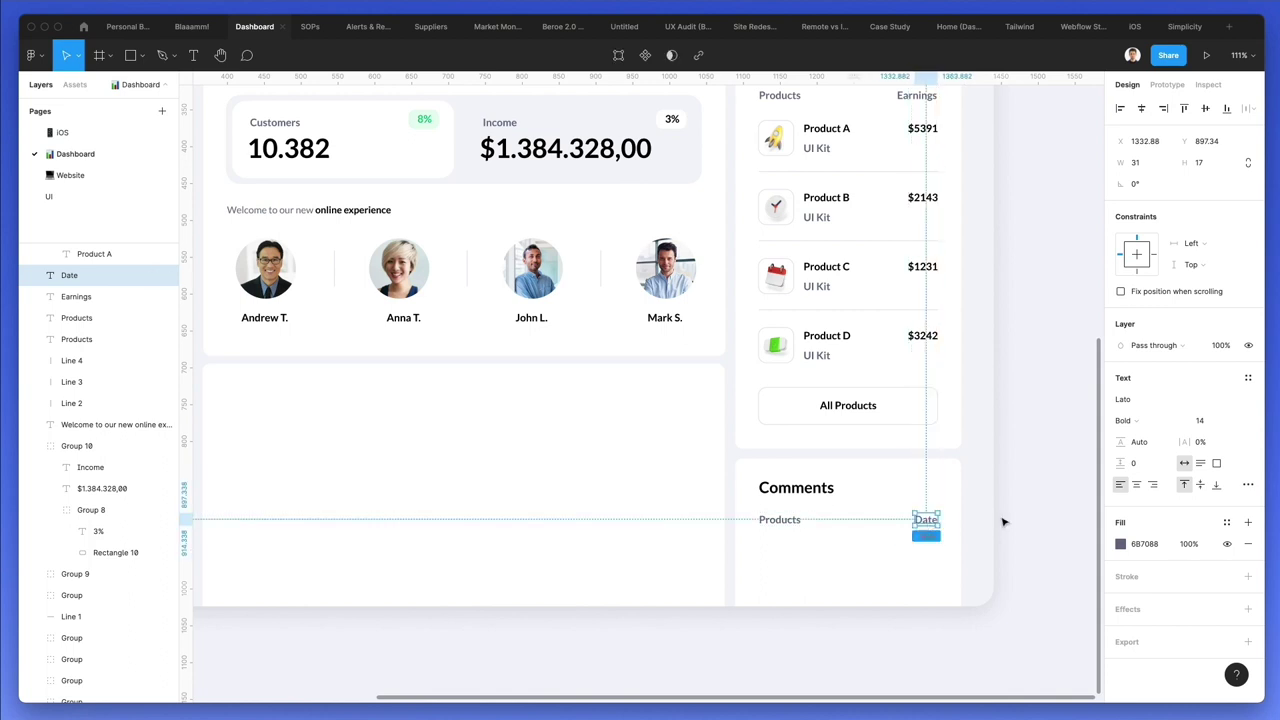
pyautogui.click(790, 520)
pyautogui.doubleClick(790, 520)
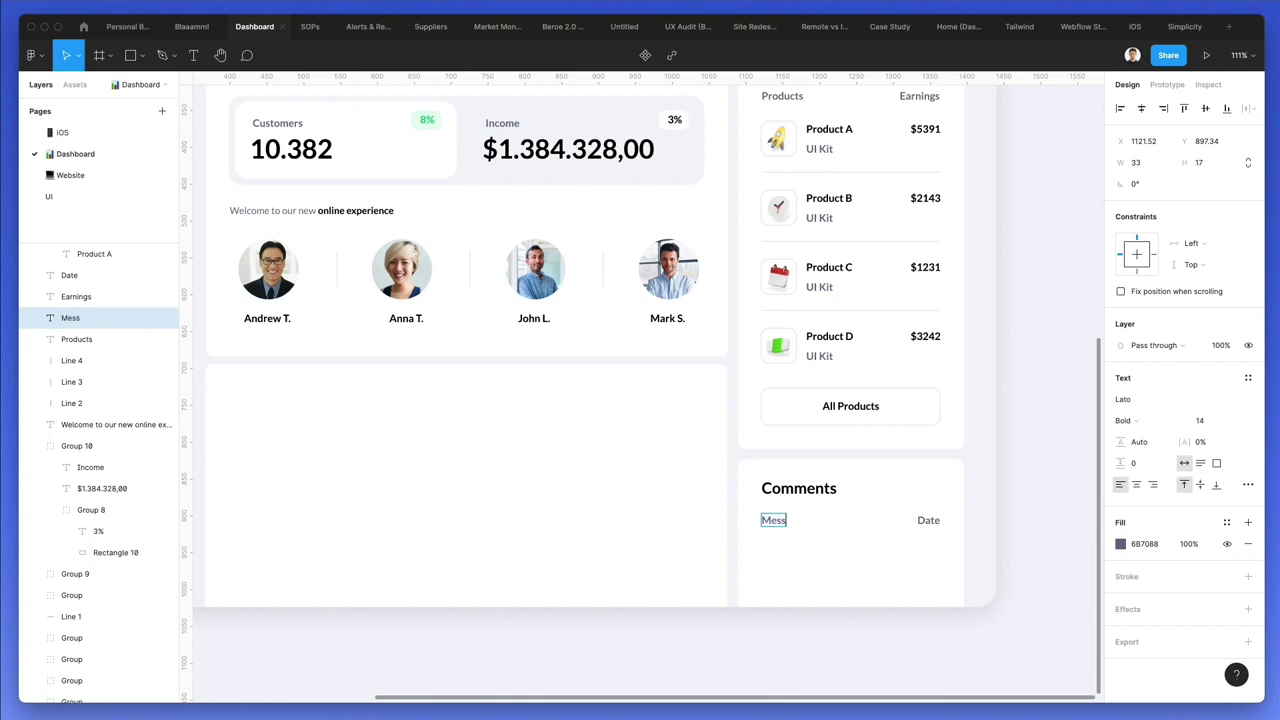
# - Duplicate the Message label below itself as a text box about 242 by 99 px and paste the Lorem Ipsum passage into it
pyautogui.moveTo(778, 522); pyautogui.dragTo(940, 616)
pyautogui.doubleClick(785, 550)
pyautogui.press('Escape')
pyautogui.press('Return')
pyautogui.press('BackSpace')
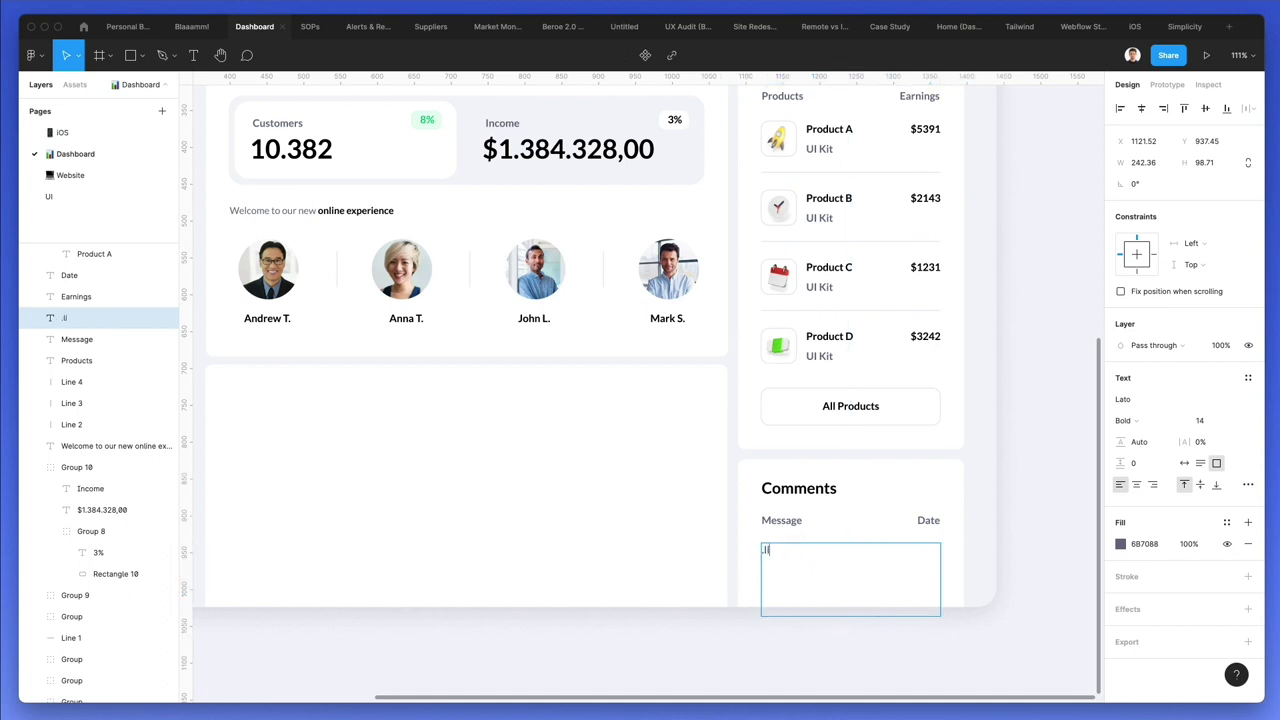
pyautogui.press('super+v')
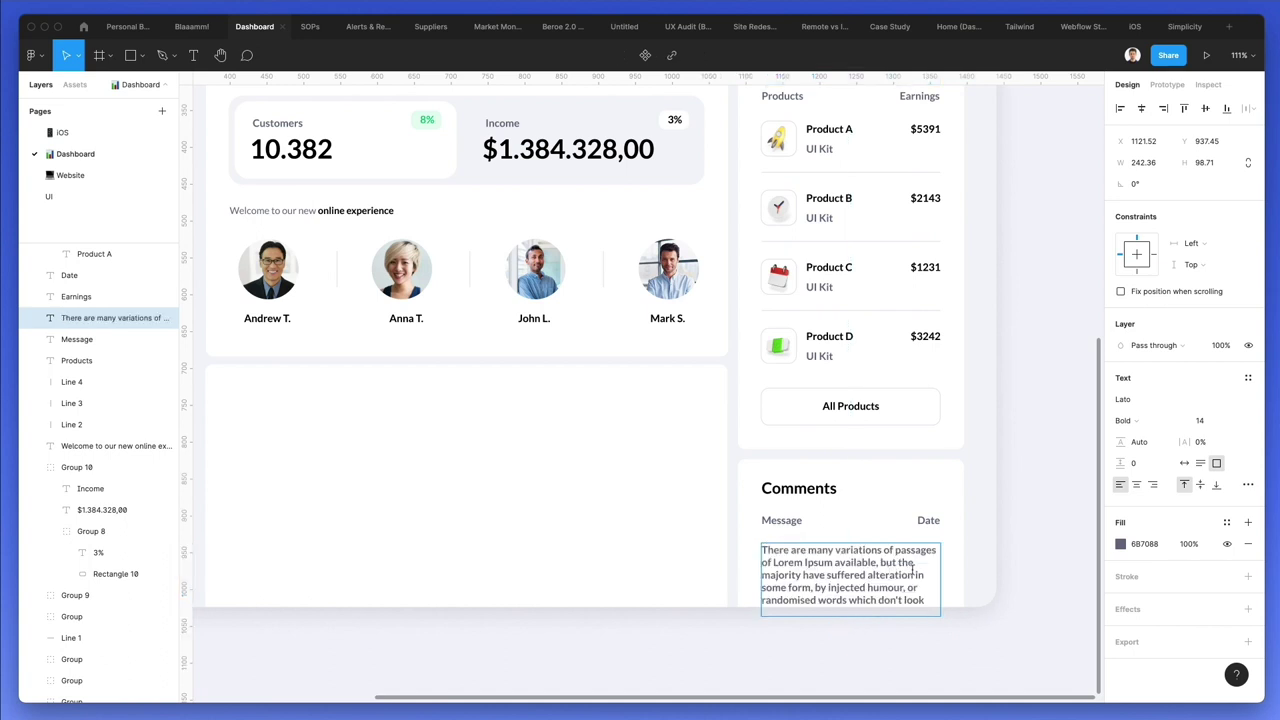
# - Trim the comment text so it ends after "majority have suffered alteration."
pyautogui.moveTo(912, 570); pyautogui.dragTo(1003, 634)
pyautogui.press('BackSpace')
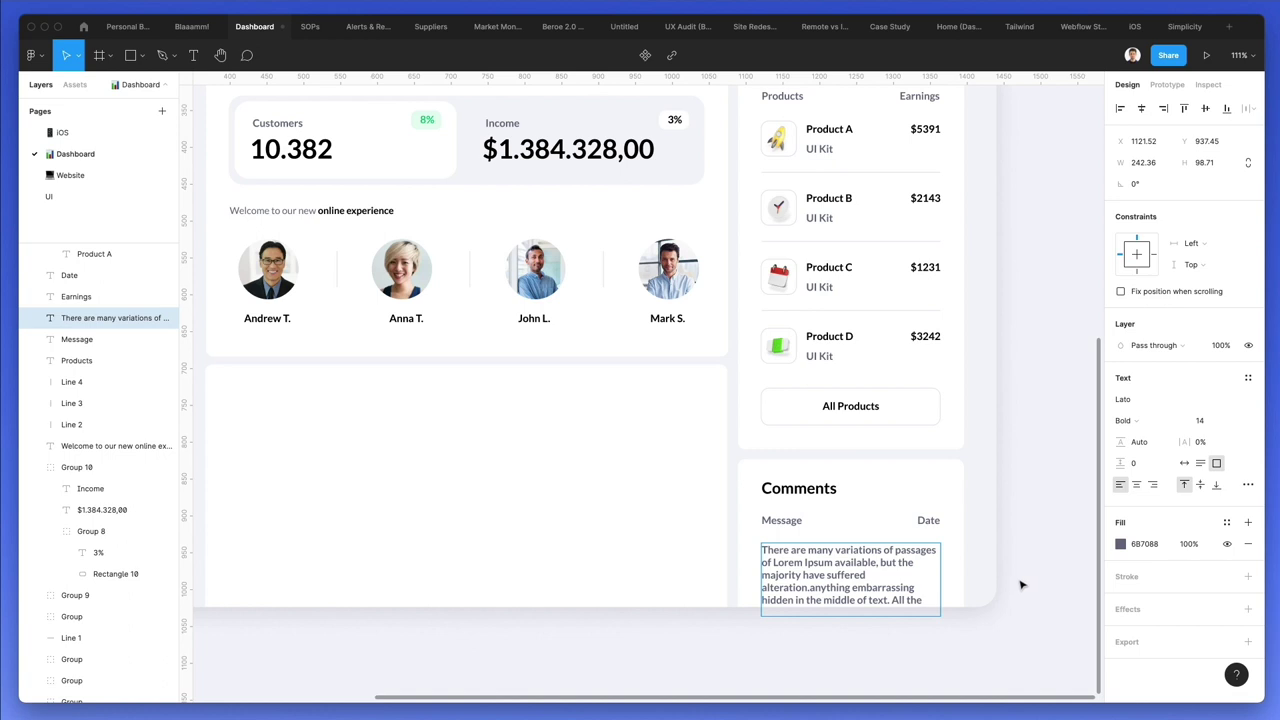
pyautogui.hotkey('shift', 'Down')
pyautogui.hotkey('shift', 'Down')
pyautogui.hotkey('shift', 'Down')
pyautogui.hotkey('shift', 'Down')
pyautogui.hotkey('shift', 'Down')
pyautogui.hotkey('shift', 'Down')
pyautogui.hotkey('shift', 'Down')
pyautogui.hotkey('shift', 'Down')
pyautogui.hotkey('shift', 'Down')
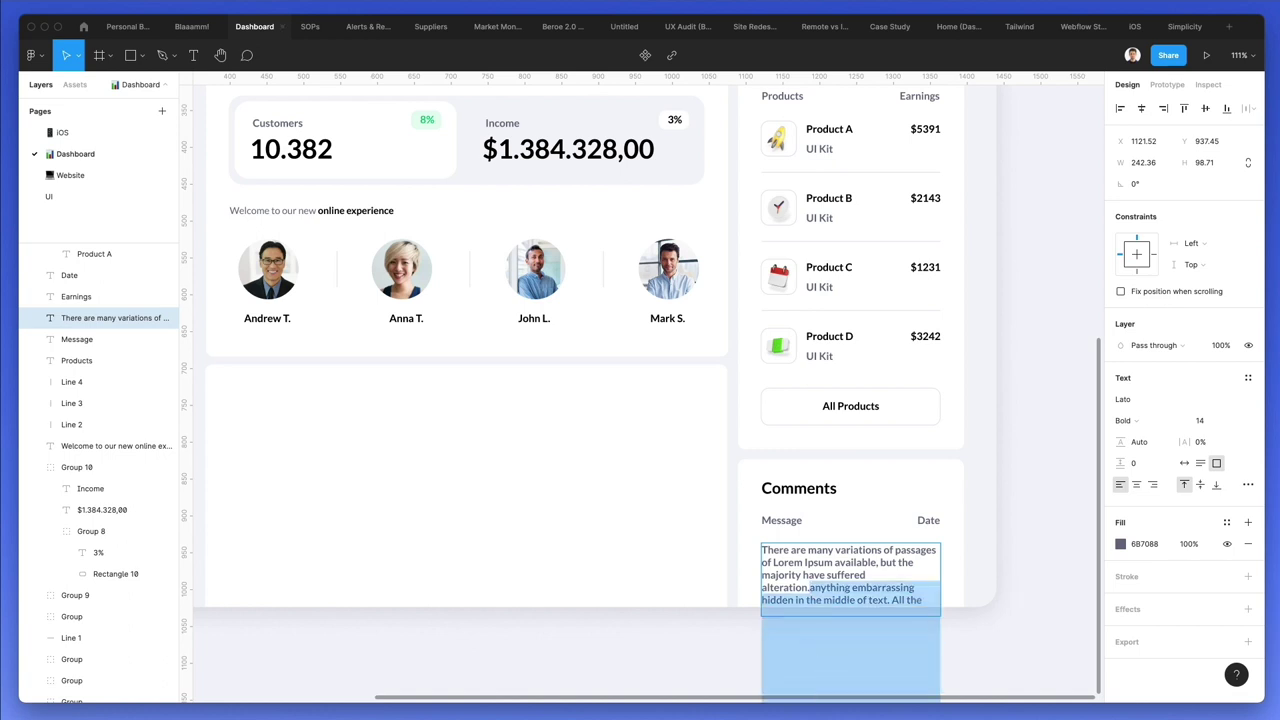
pyautogui.press('BackSpace')
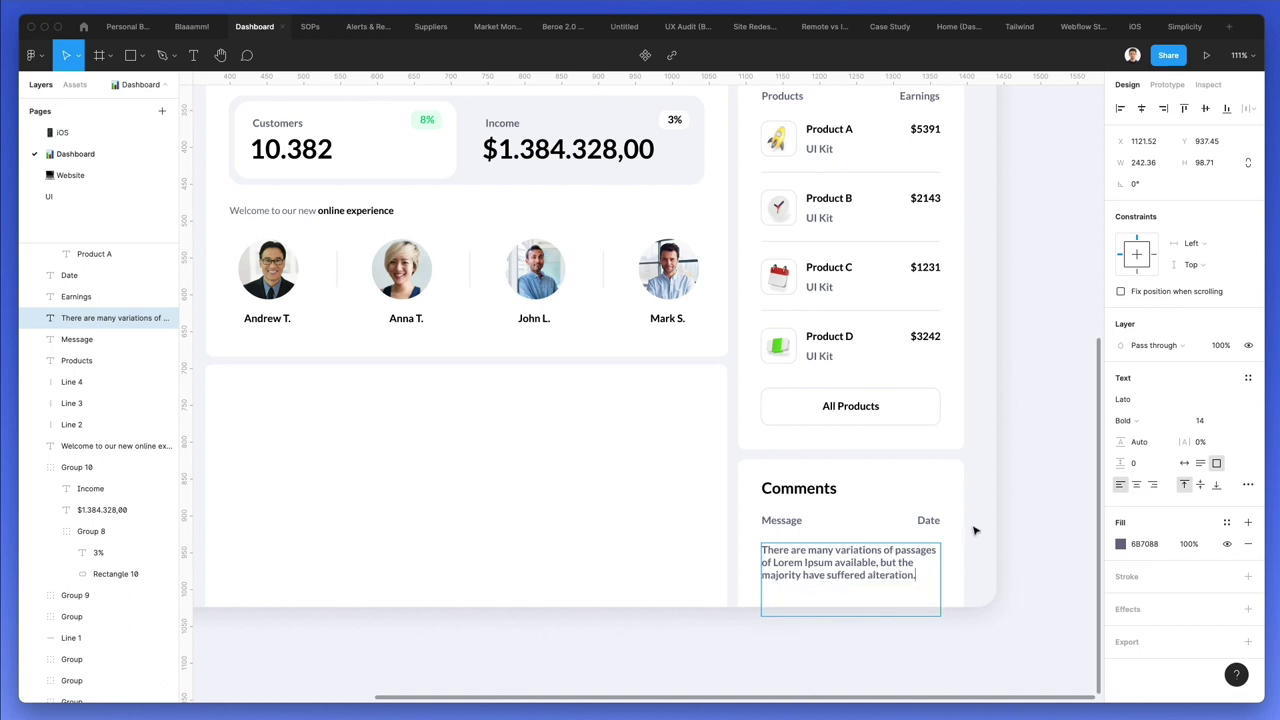
# - Style the comment text with the Comments title's 000000 fill, Regular weight and 157.5% line height
pyautogui.hotkey('ctrl', 'a')
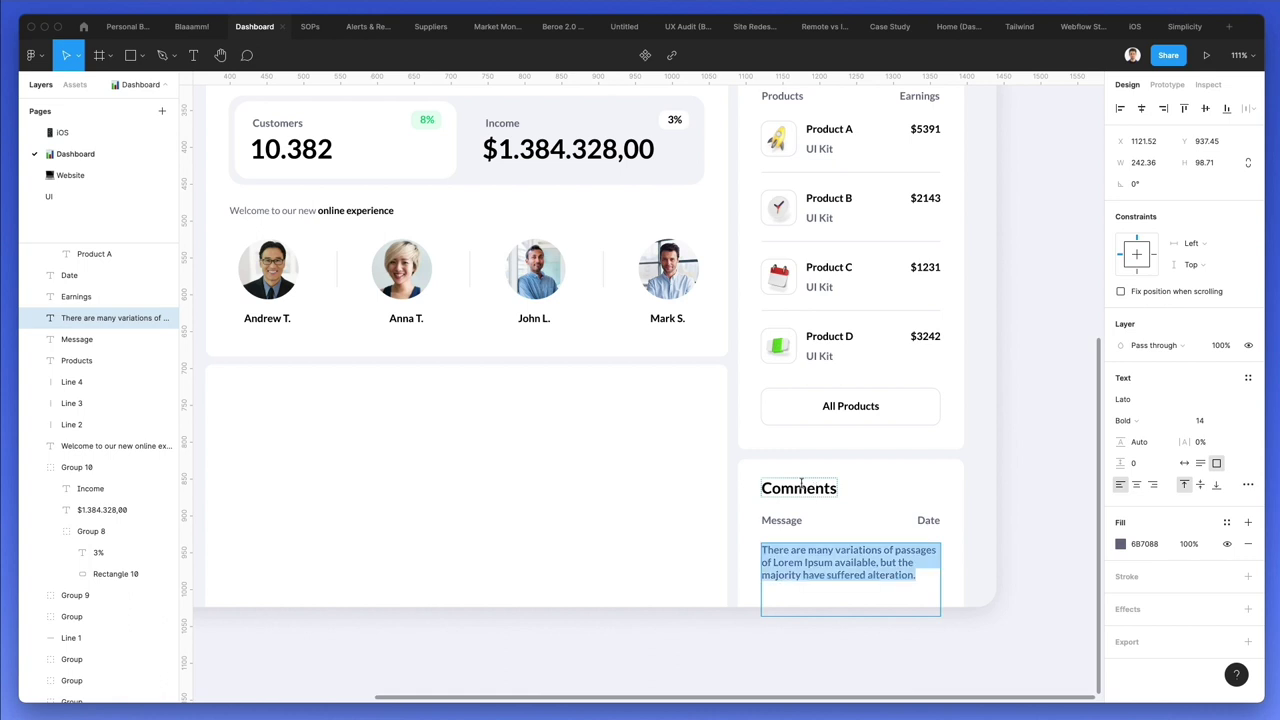
pyautogui.press('i')
pyautogui.click(799, 486)
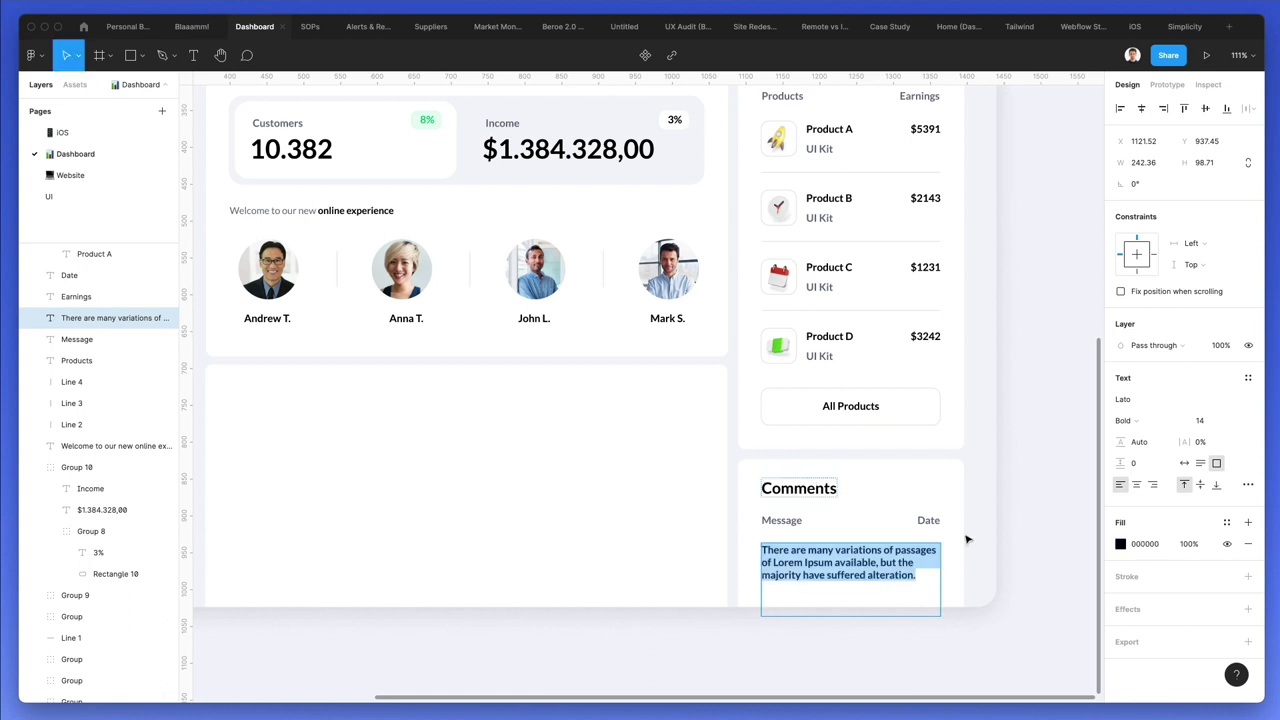
pyautogui.click(1145, 420)
pyautogui.click(1138, 408)
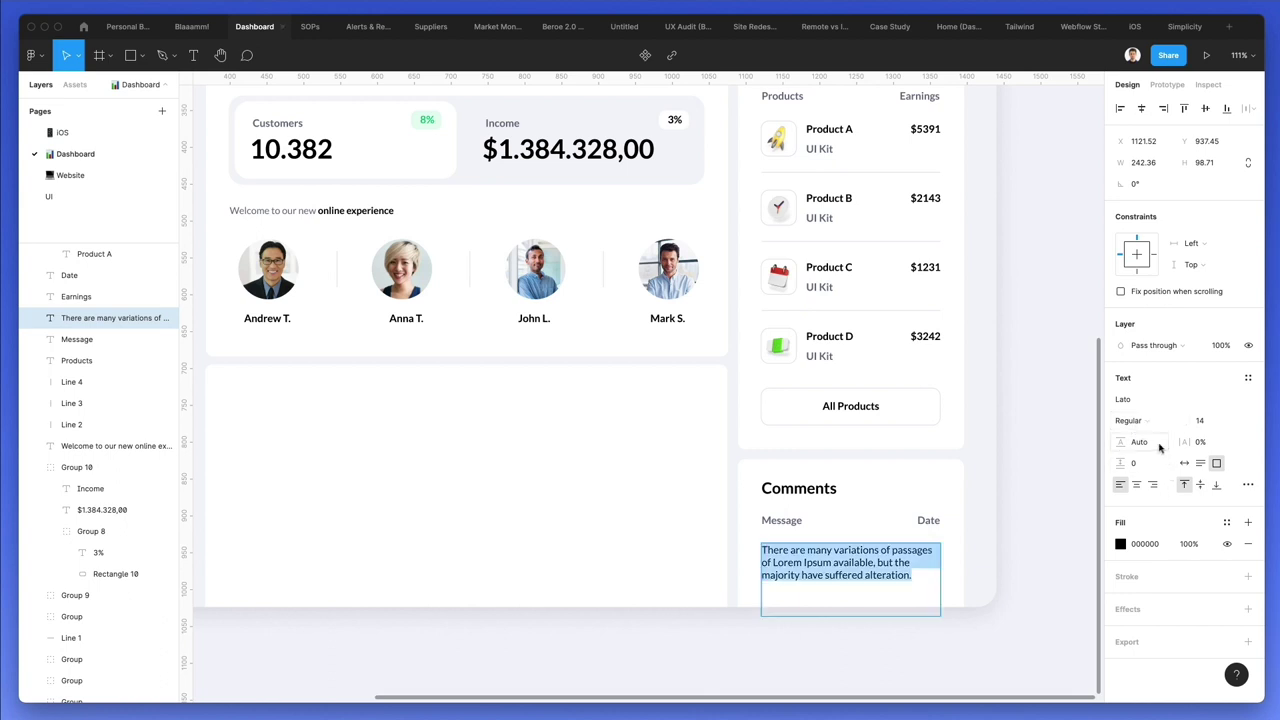
pyautogui.moveTo(1120, 441); pyautogui.dragTo(1172, 437)
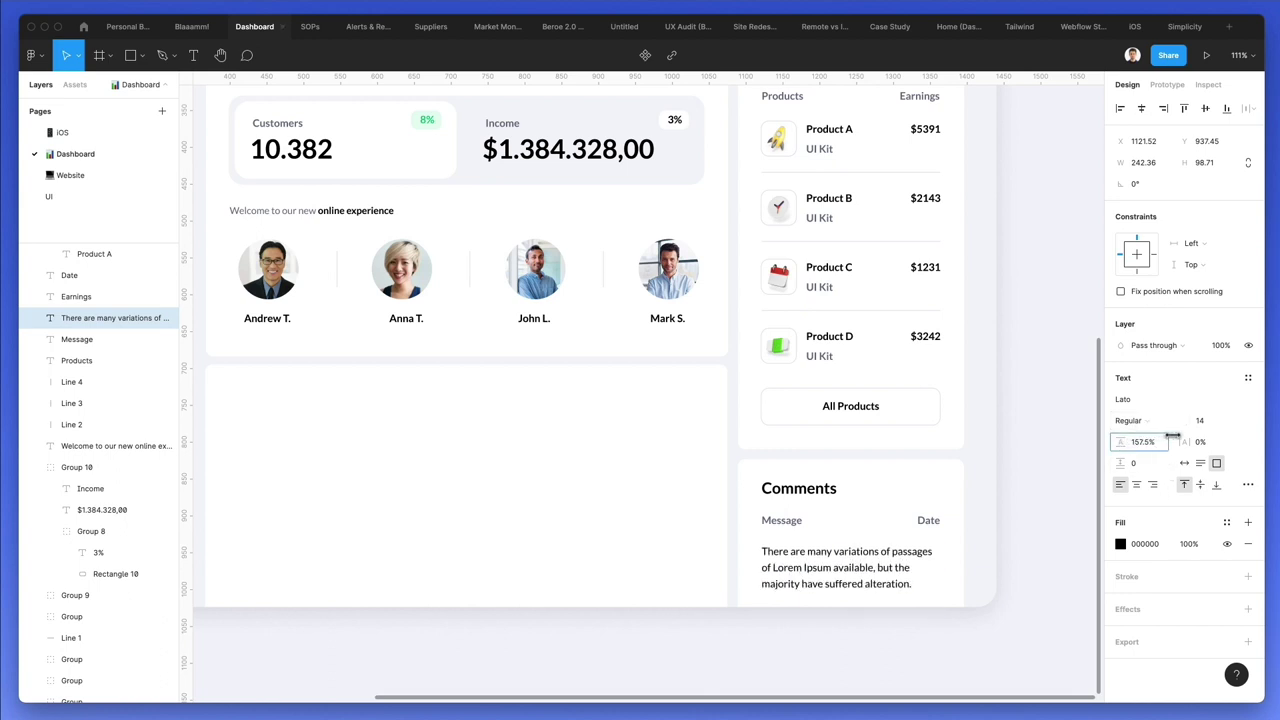
pyautogui.click(983, 566)
# - Copy a product divider line beneath the Message and Date labels and shift the comment text down to Y 946.45
pyautogui.scroll(-3, 983, 567)
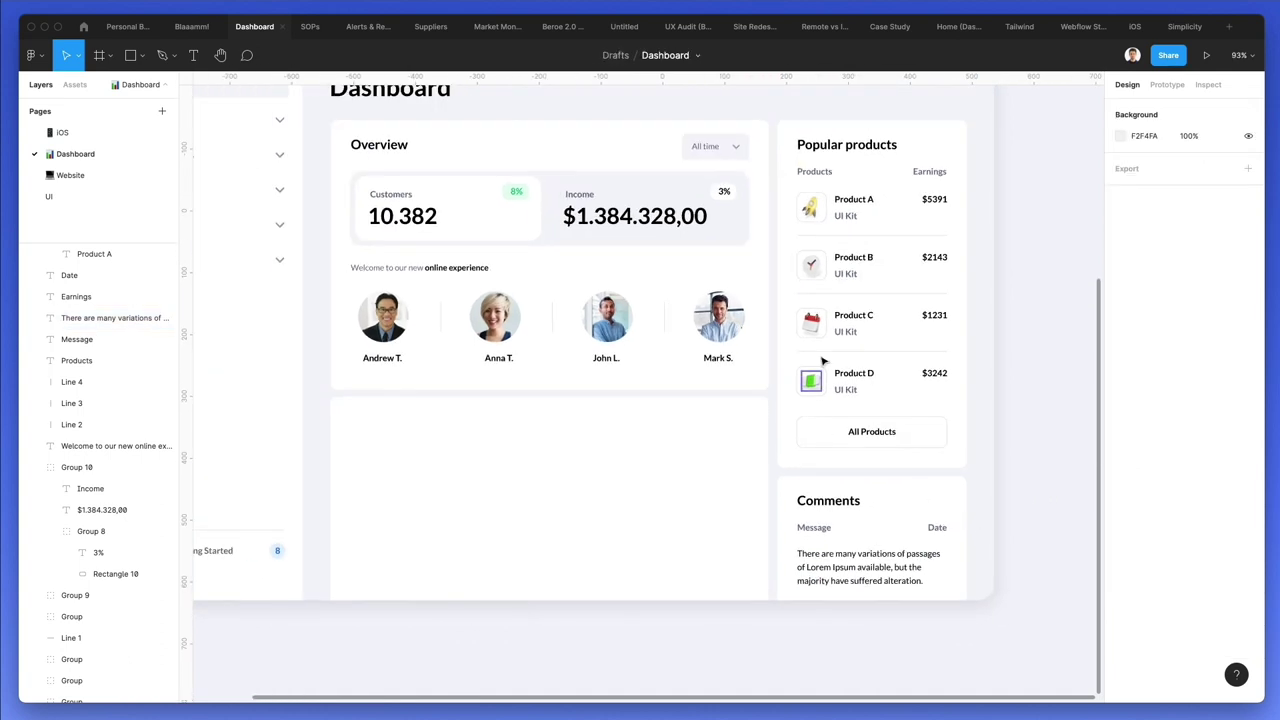
pyautogui.click(852, 352)
pyautogui.click(1023, 445)
pyautogui.scroll(3, 922, 541)
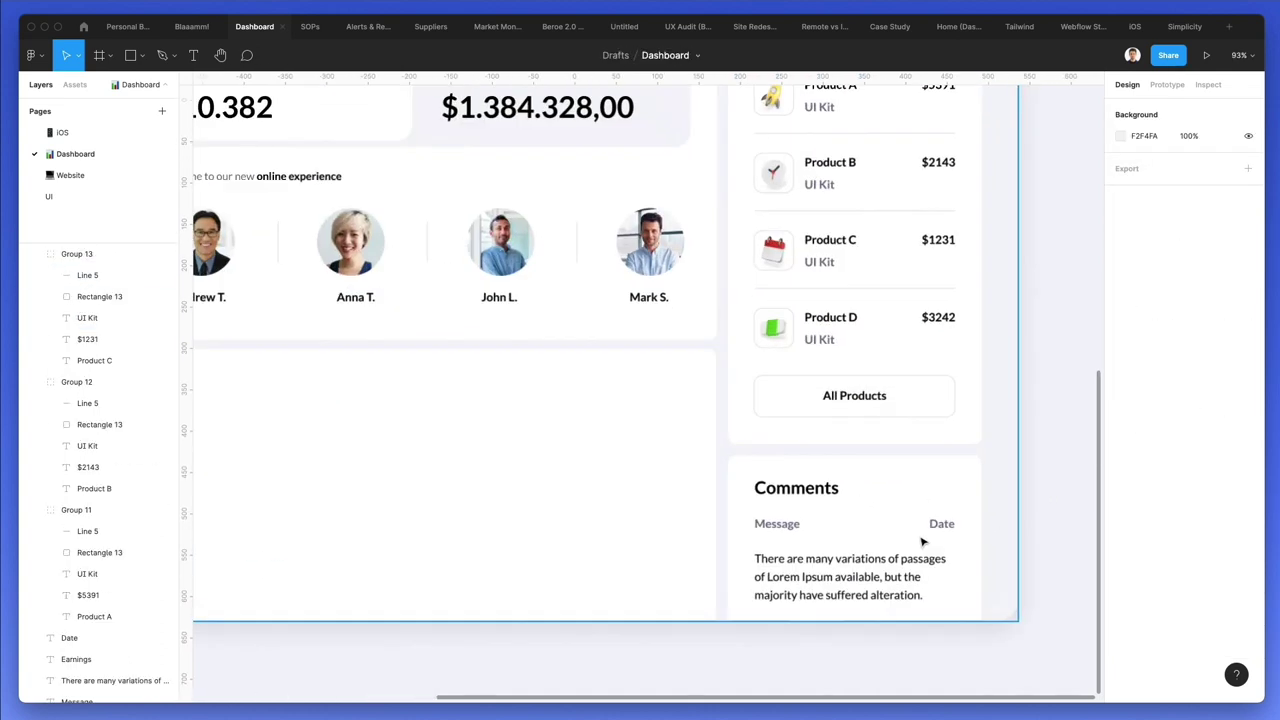
pyautogui.scroll(2, 922, 541)
pyautogui.hotkey('ctrl', 'v')
pyautogui.moveTo(723, 440); pyautogui.dragTo(837, 561)
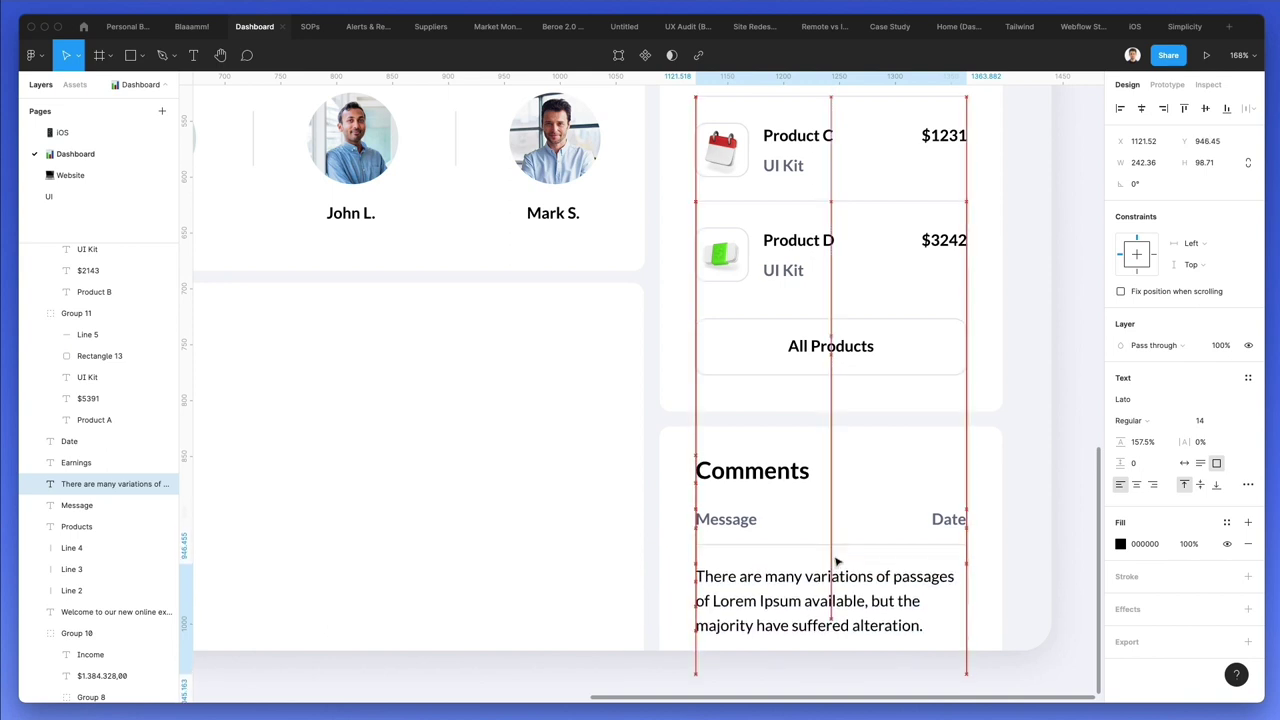
# - Review the overall dashboard layout and the surrounding canvas
pyautogui.scroll(-3, 837, 561)
pyautogui.click(534, 663)
pyautogui.scroll(-5, 534, 664)
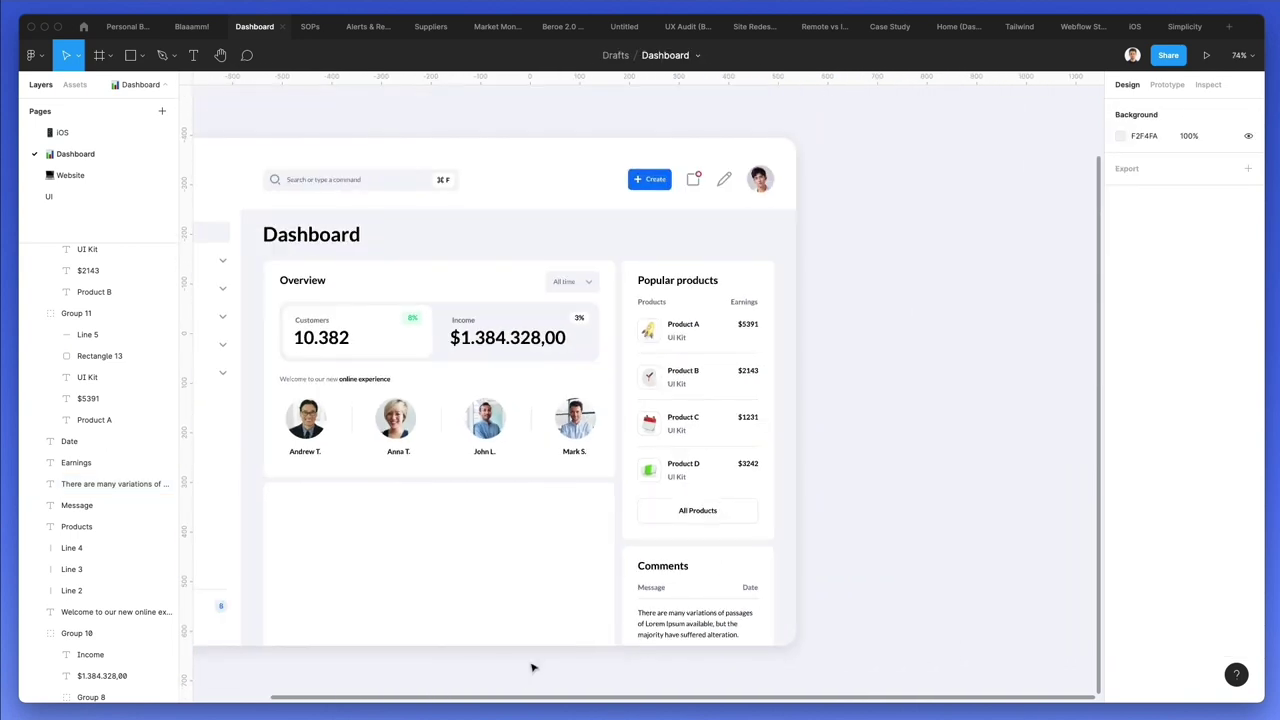
pyautogui.hscroll(-2, 534, 666)
pyautogui.scroll(-5, 477, 497)
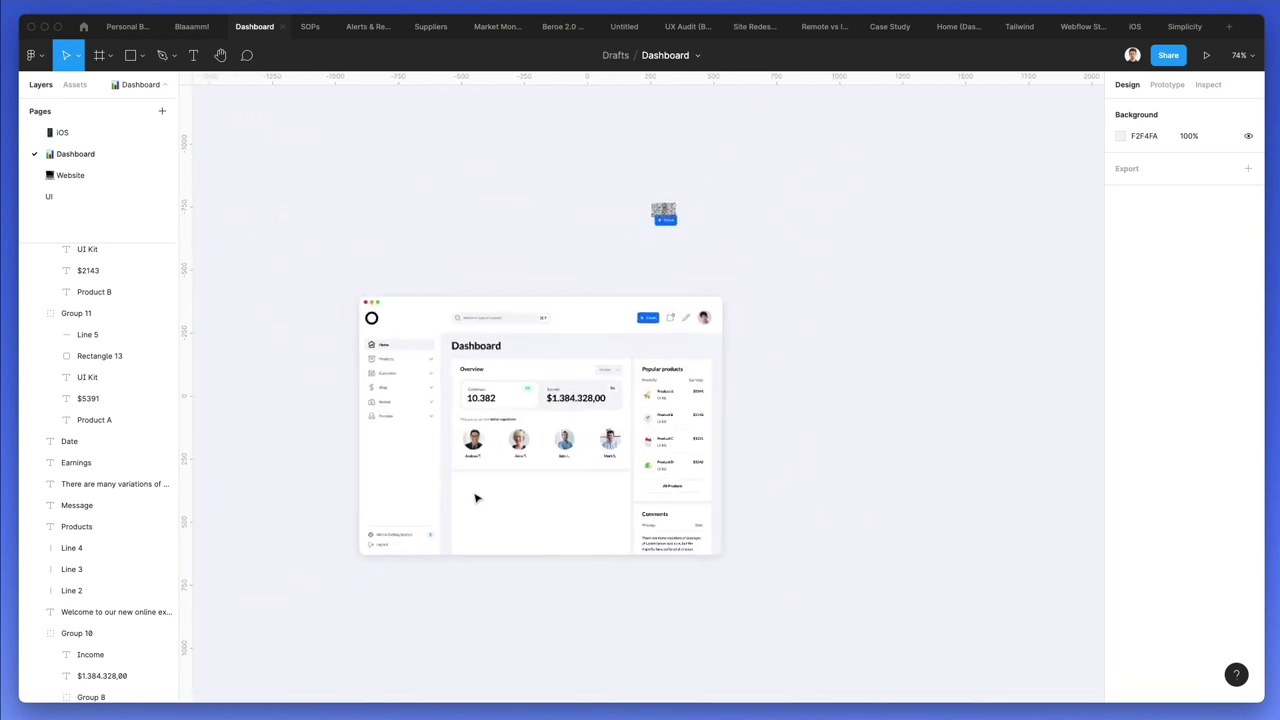
pyautogui.scroll(5, 477, 497)
pyautogui.scroll(-5, 477, 497)
pyautogui.scroll(-5, 477, 497)
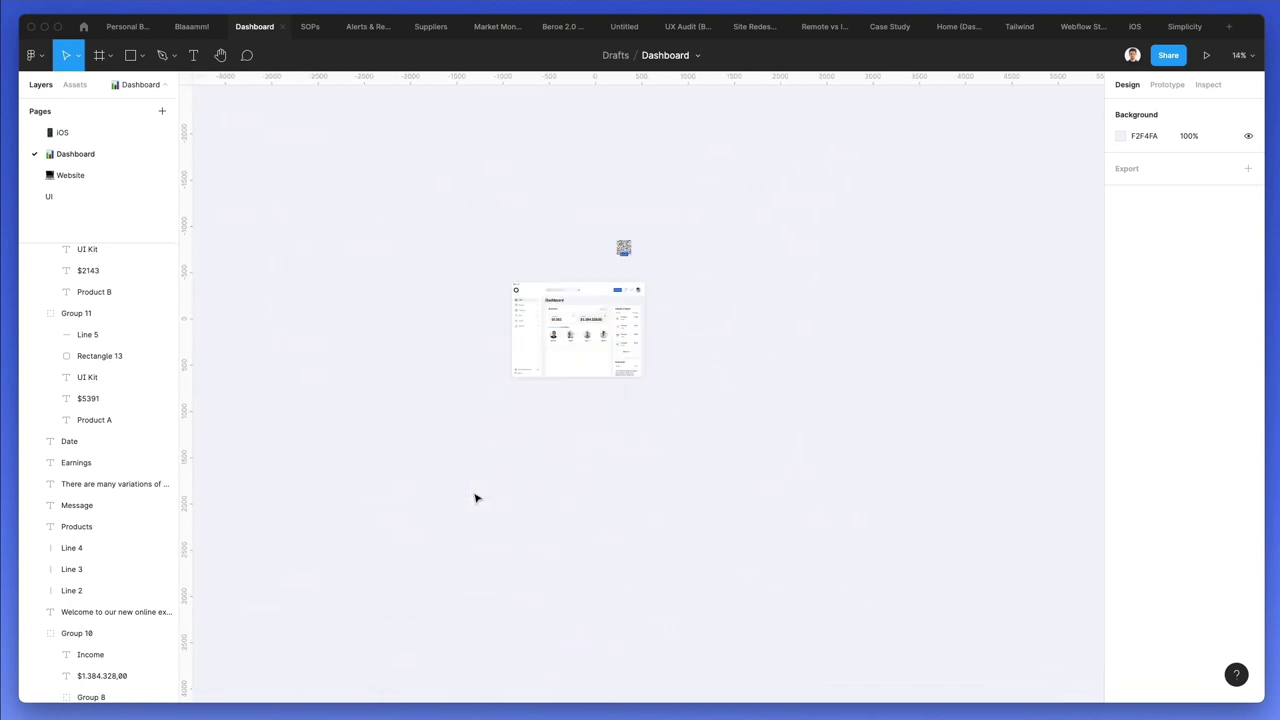
pyautogui.scroll(-3, 477, 497)
pyautogui.hscroll(-2, 477, 497)
pyautogui.scroll(1, 689, 277)
pyautogui.scroll(3, 723, 149)
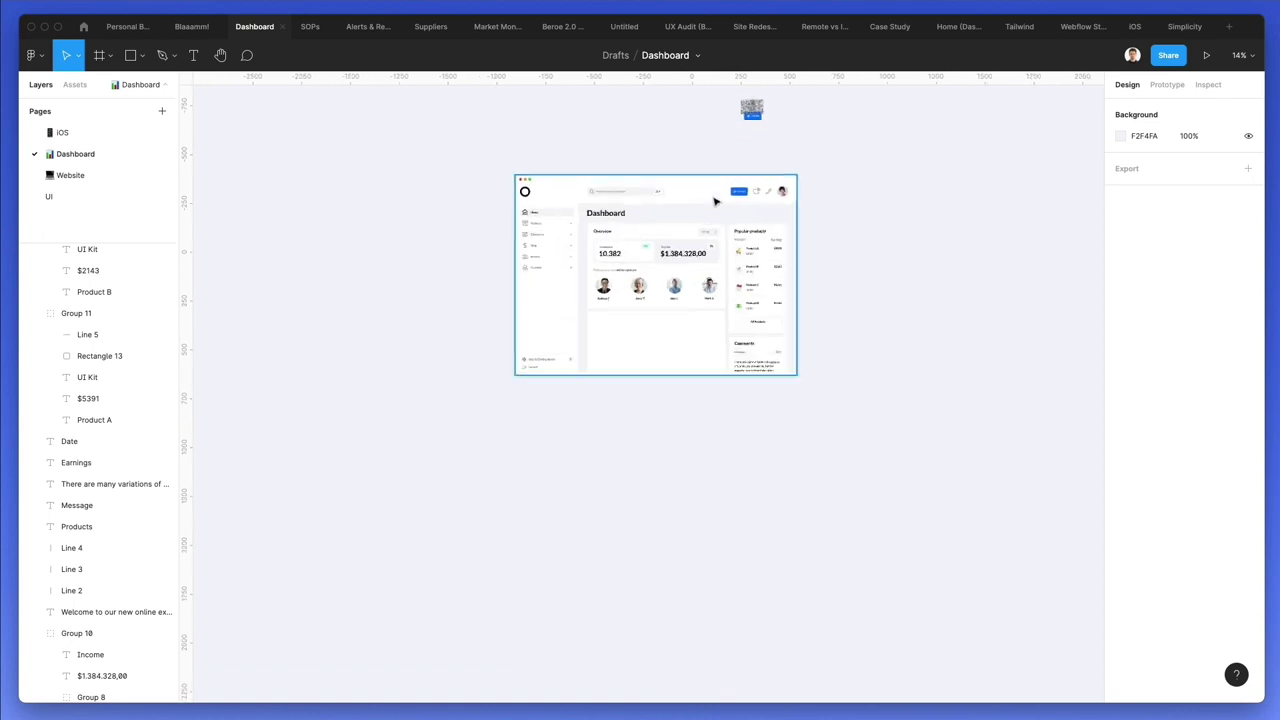
pyautogui.scroll(2, 714, 201)
# - Copy the Total Income bar chart card from the Management screen on the iOS page
pyautogui.click(80, 176)
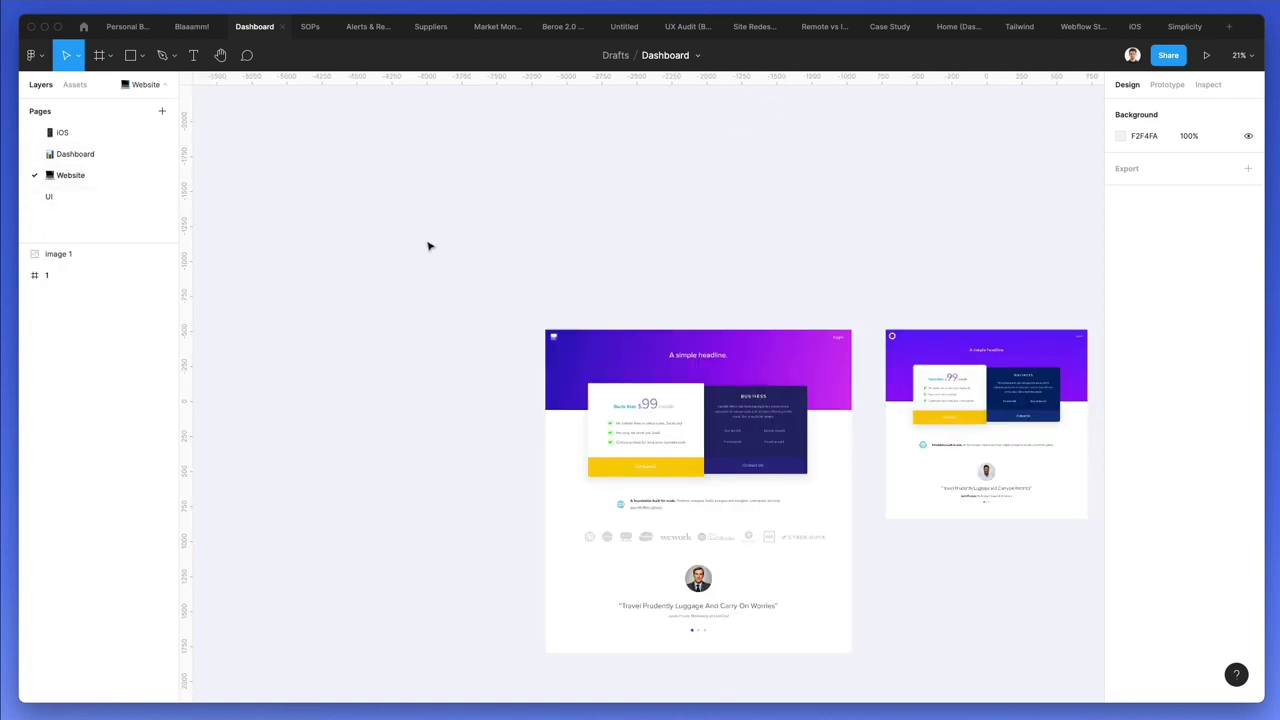
pyautogui.click(77, 132)
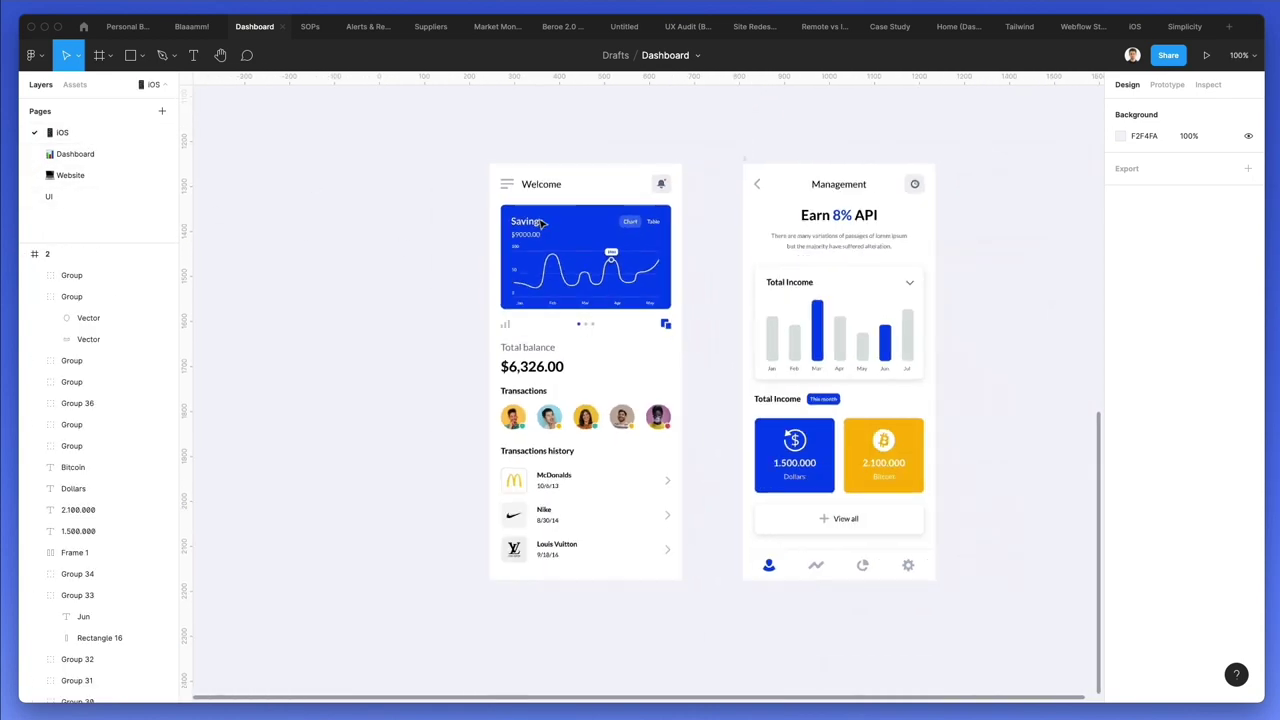
pyautogui.scroll(-3, 540, 224)
pyautogui.scroll(4, 800, 256)
pyautogui.scroll(3, 449, 246)
pyautogui.moveTo(406, 208); pyautogui.dragTo(891, 470)
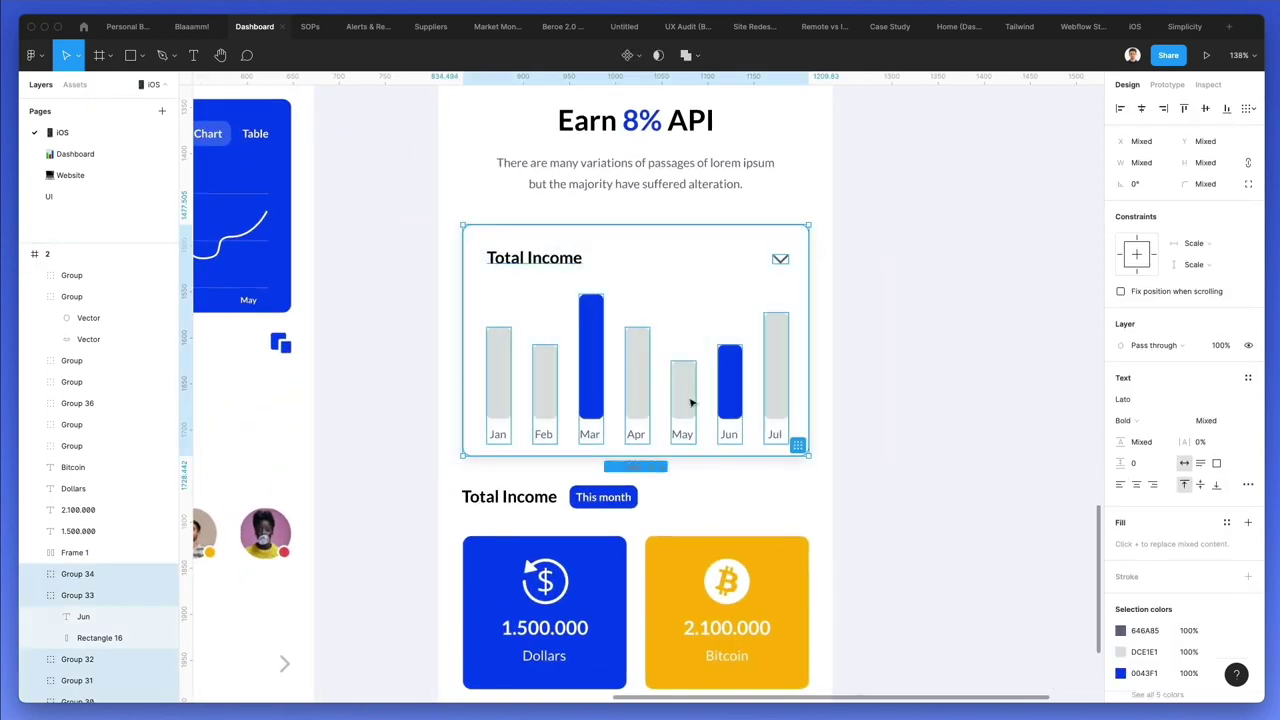
# - Paste the Total Income chart into the empty card below Overview on the Dashboard page, without its background rectangle, and position it near the card's upper-left corner
pyautogui.press('pagedown')
pyautogui.scroll(4, 546, 409)
pyautogui.press('super+v')
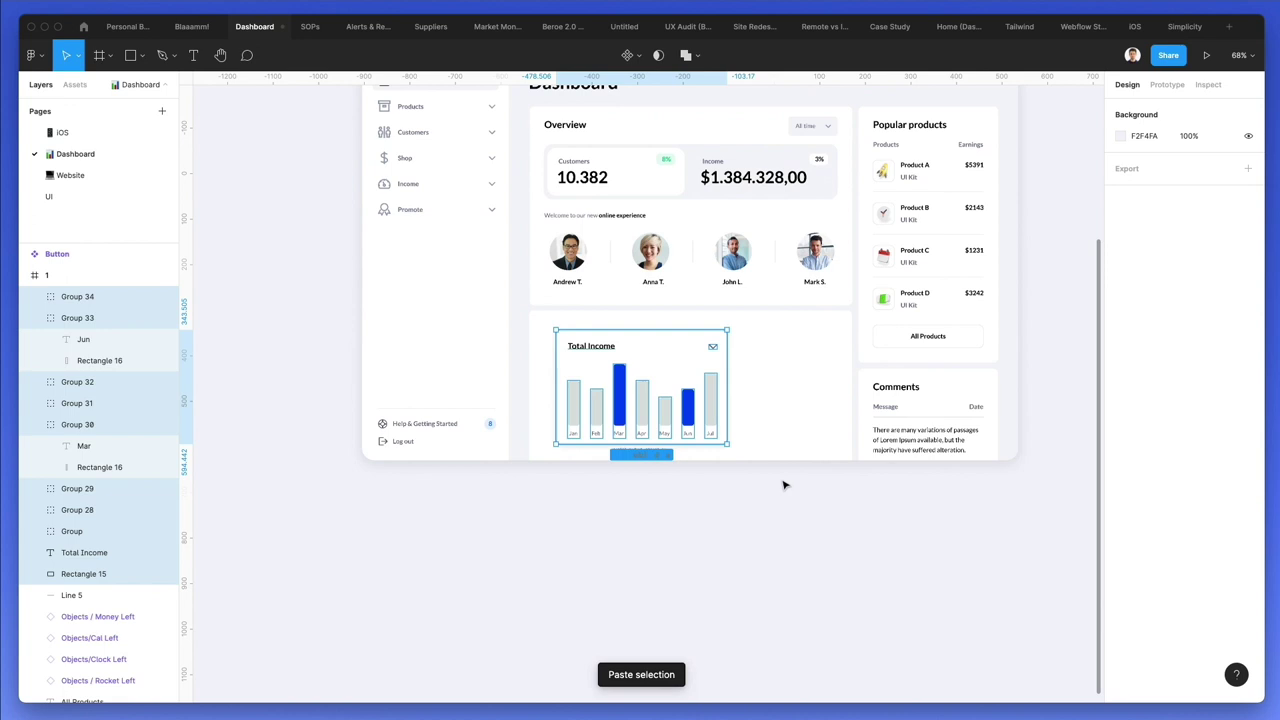
pyautogui.scroll(2, 683, 383)
pyautogui.moveTo(645, 410); pyautogui.dragTo(606, 393)
pyautogui.moveTo(610, 391); pyautogui.dragTo(621, 403)
pyautogui.click(754, 391)
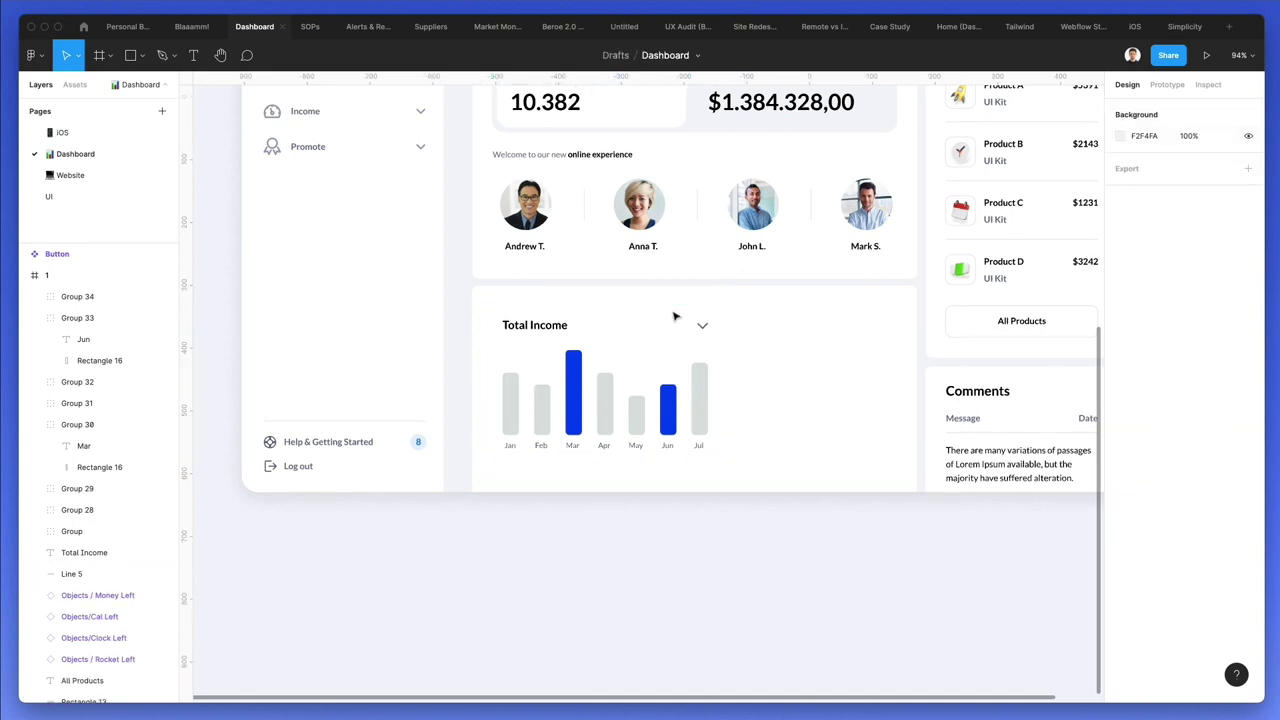
# - Recolour the grey Jan, Feb, Apr, May and Jul bars with the light blue E6F1FF of the Help badge
pyautogui.scroll(2, 677, 380)
pyautogui.scroll(3, 592, 410)
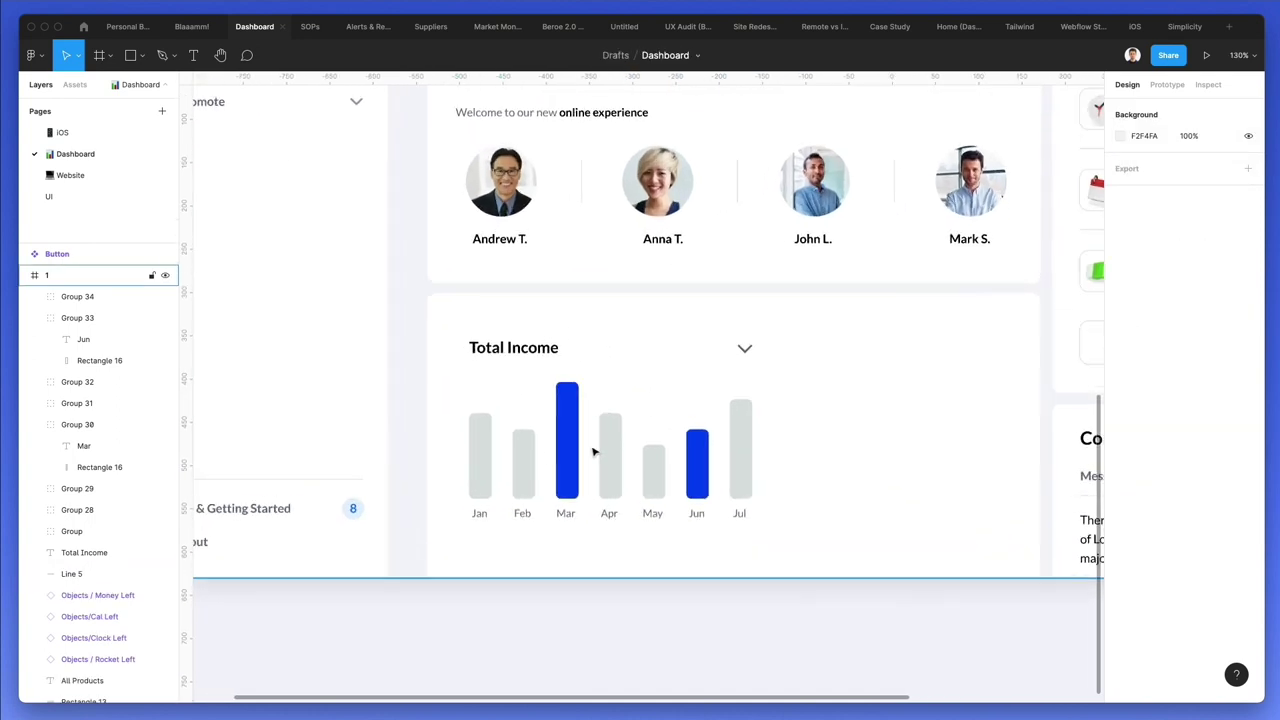
pyautogui.moveTo(432, 431); pyautogui.dragTo(540, 460)
pyautogui.keyDown('shift'); pyautogui.click(606, 440); pyautogui.keyUp('shift')
pyautogui.keyDown('shift'); pyautogui.click(654, 449); pyautogui.keyUp('shift')
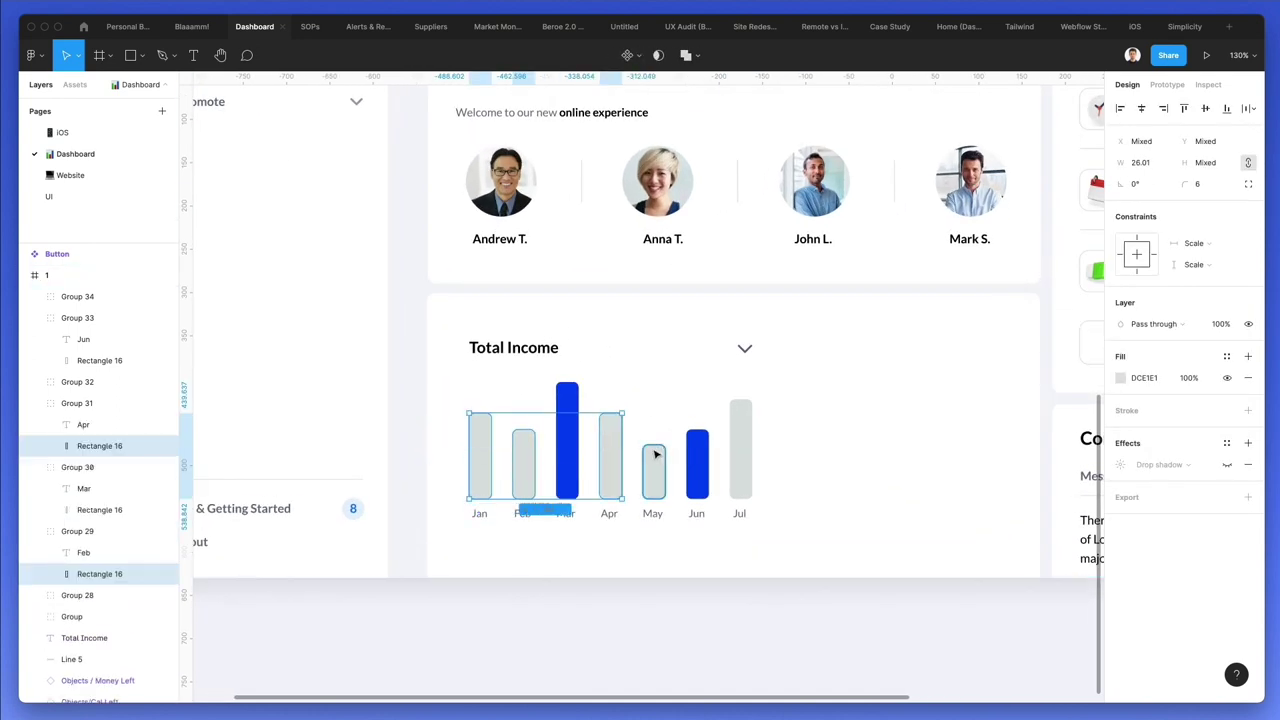
pyautogui.keyDown('shift'); pyautogui.click(738, 450); pyautogui.keyUp('shift')
pyautogui.press('i')
pyautogui.click(352, 507)
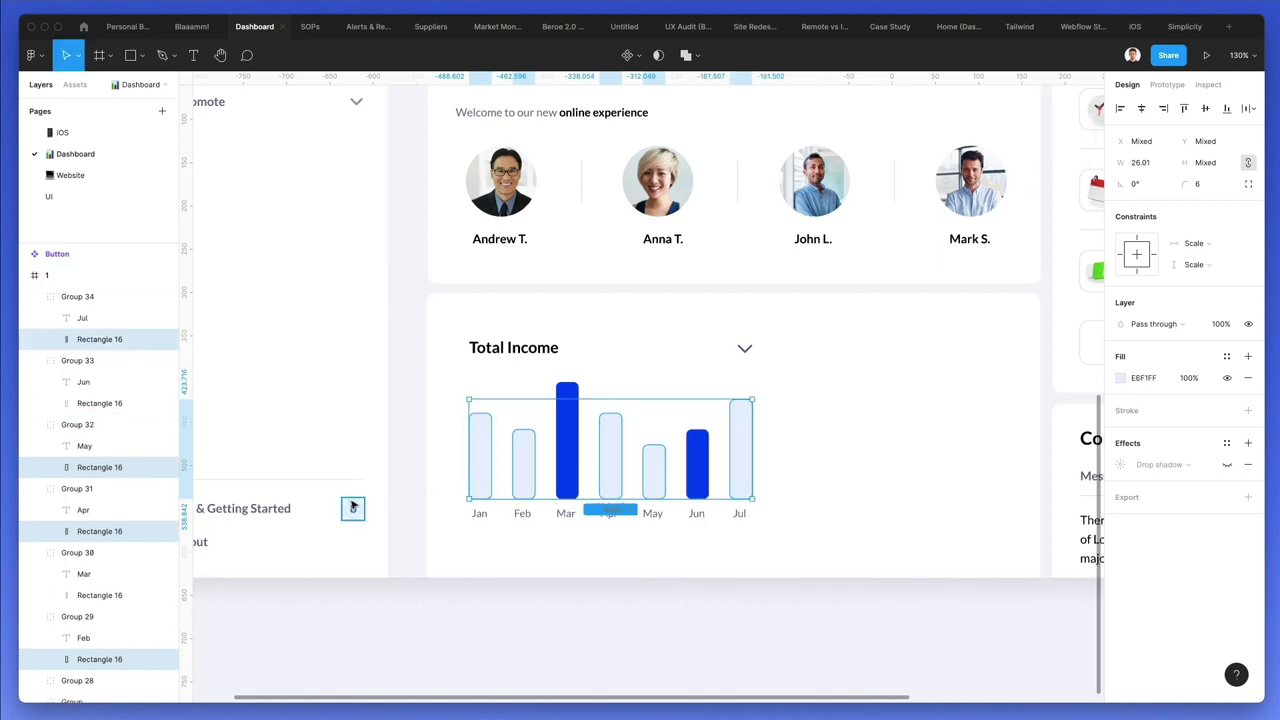
# - Recolour the Mar and Jun bars with the blue 0075FF of the Help badge's number
pyautogui.click(567, 428)
pyautogui.keyDown('shift'); pyautogui.click(696, 451); pyautogui.keyUp('shift')
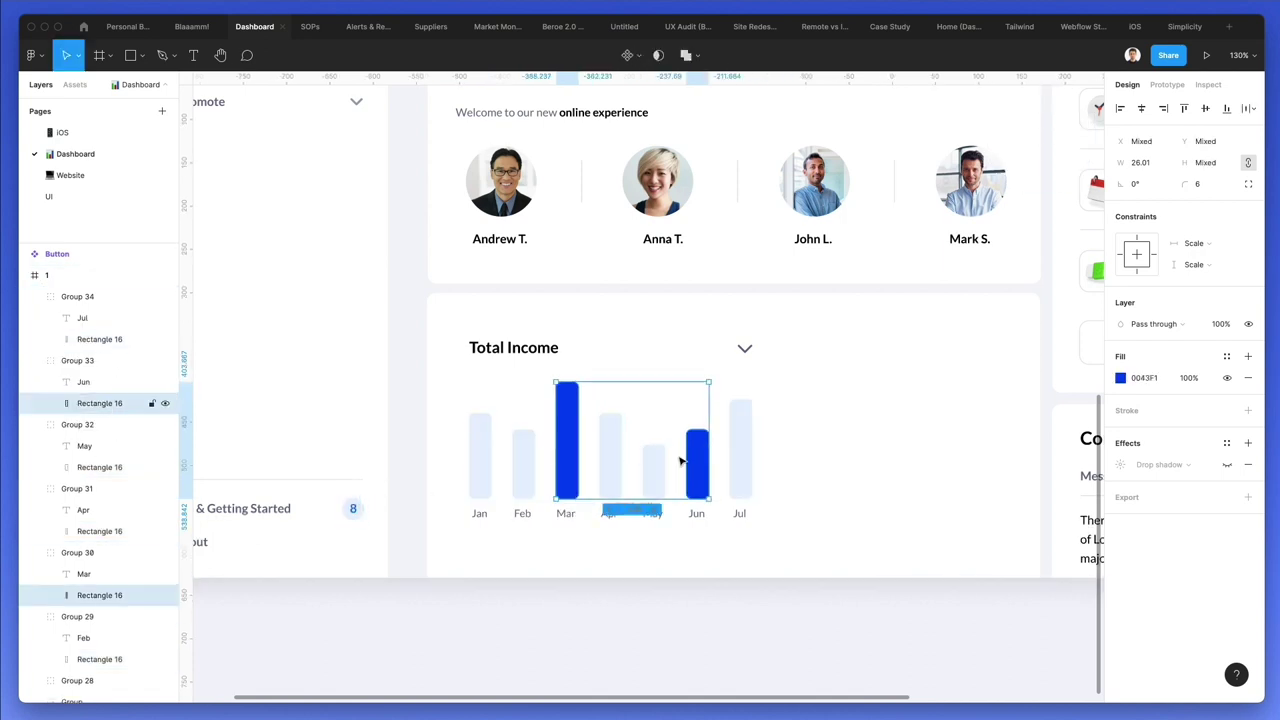
pyautogui.press('i')
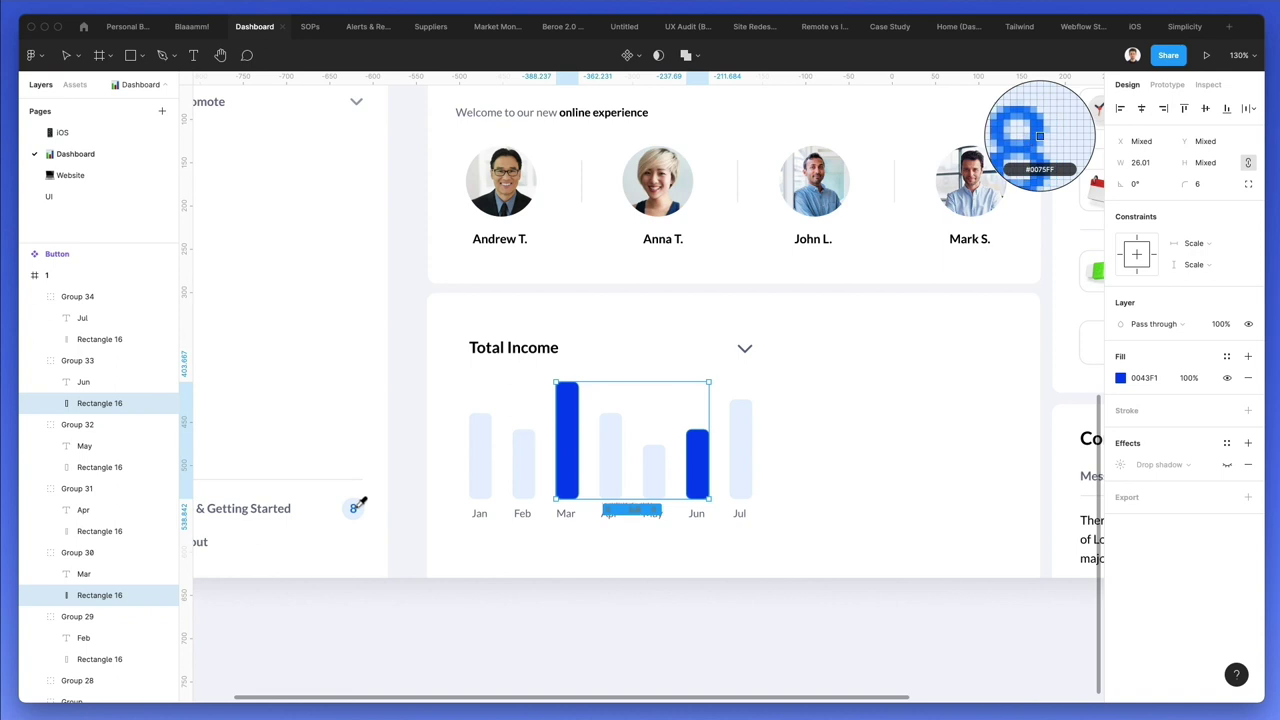
pyautogui.click(355, 509)
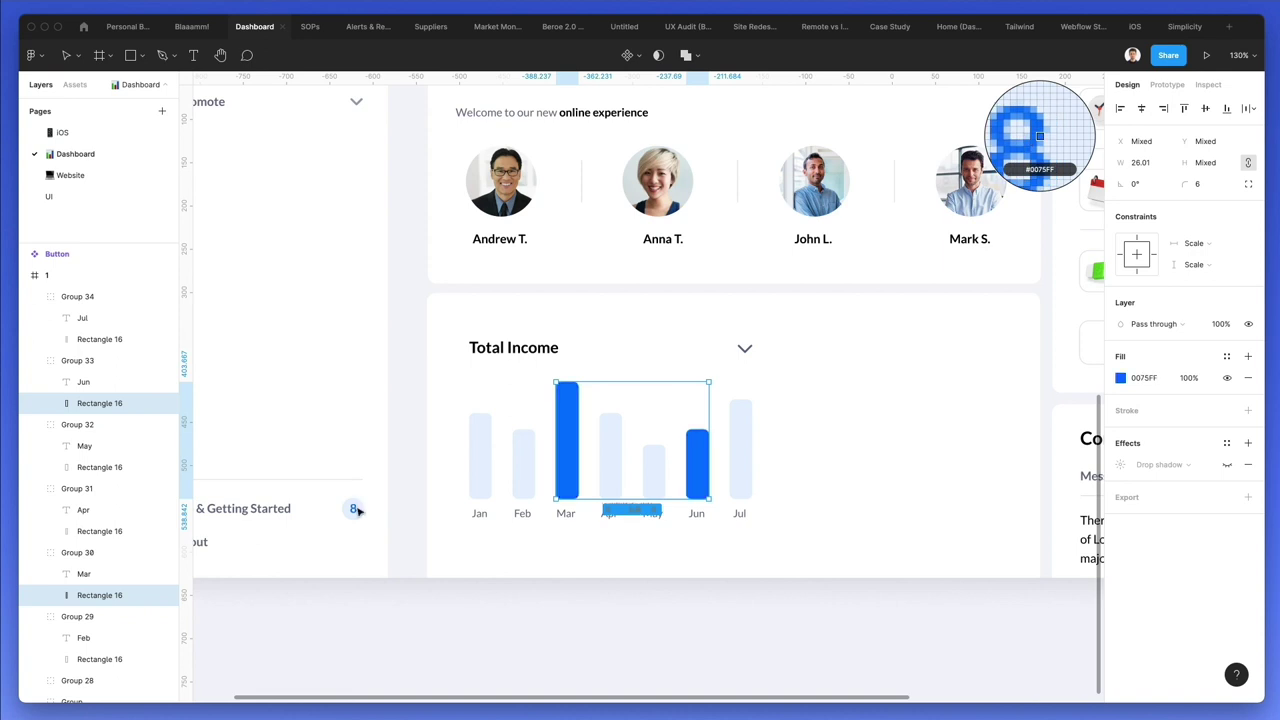
# - Duplicate the Feb to Jul bars with their labels and place the copies after Jul, continuing the chart's even spacing
pyautogui.click(1120, 379)
pyautogui.click(801, 379)
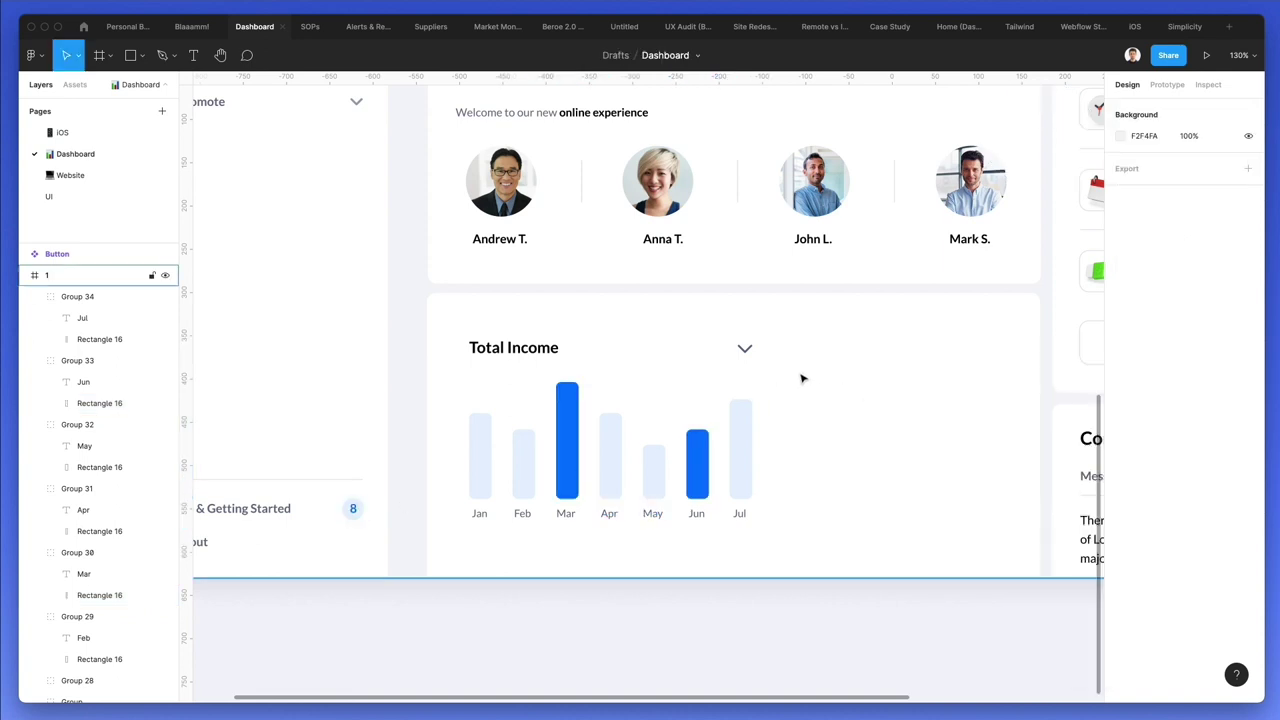
pyautogui.scroll(-3, 801, 379)
pyautogui.moveTo(810, 406); pyautogui.dragTo(560, 520)
pyautogui.moveTo(604, 468); pyautogui.dragTo(833, 455)
pyautogui.scroll(5, 837, 443)
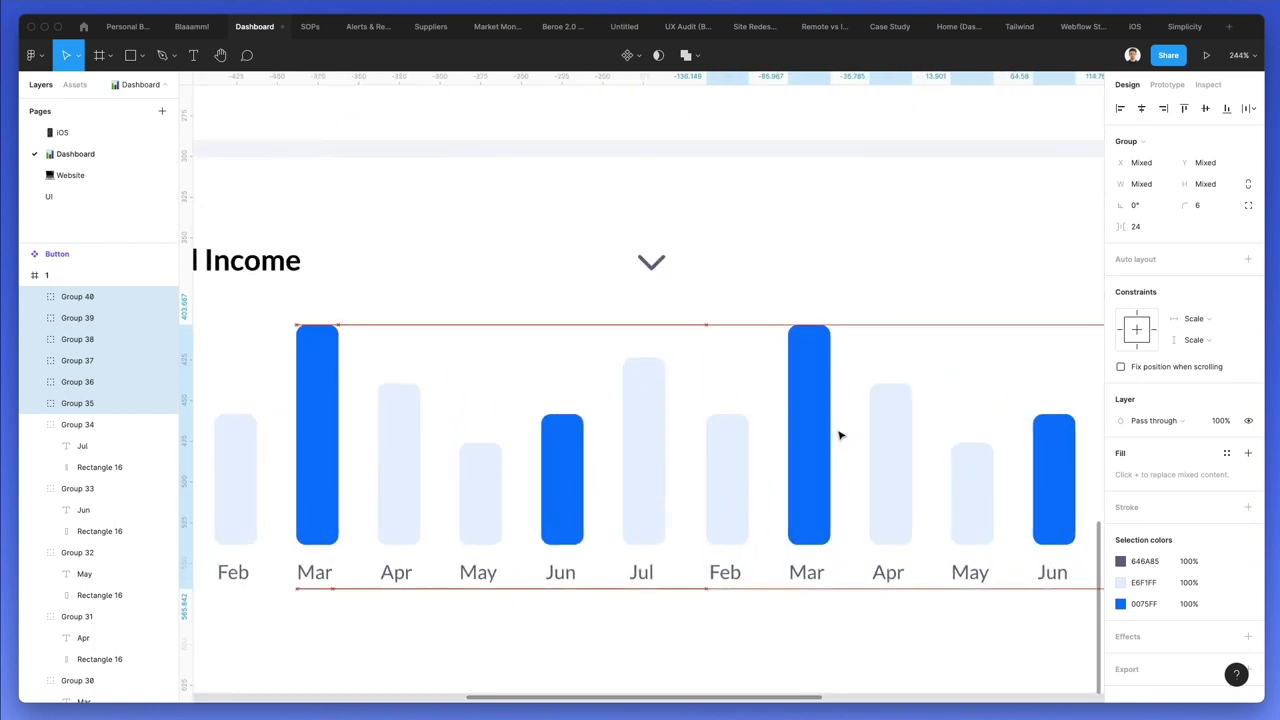
pyautogui.scroll(-2, 840, 435)
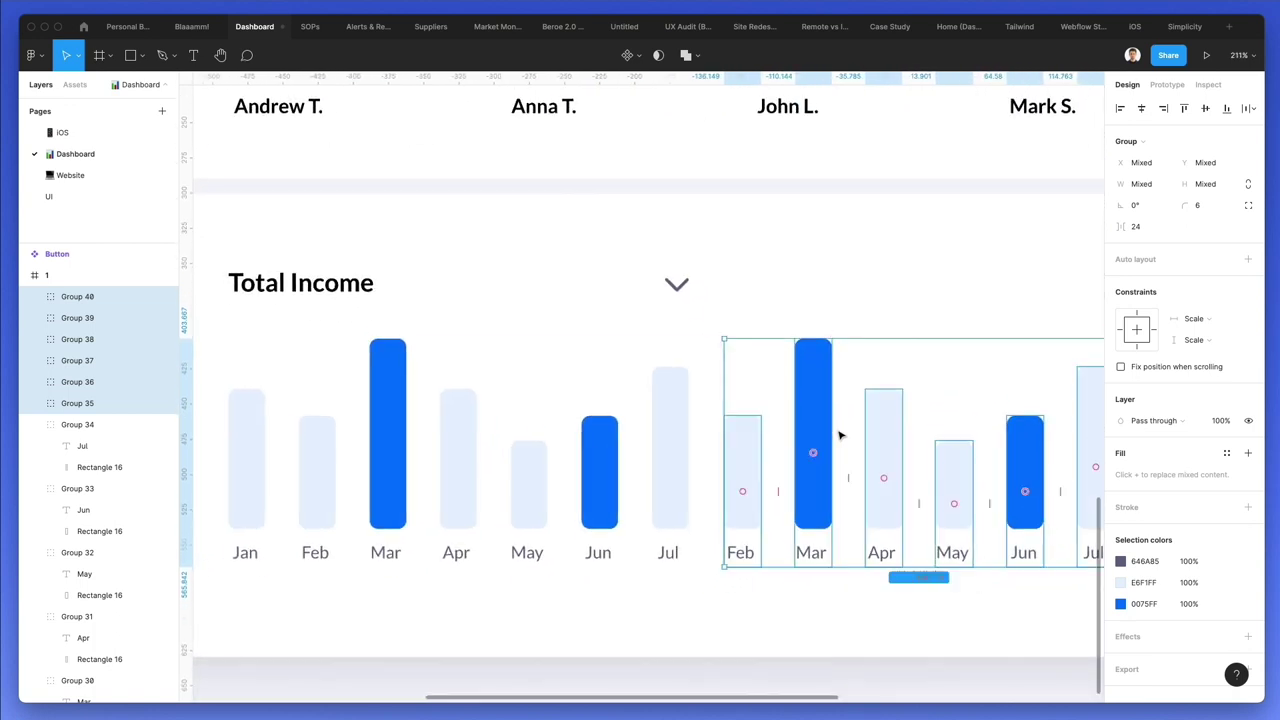
pyautogui.press('Left')
pyautogui.scroll(-4, 840, 435)
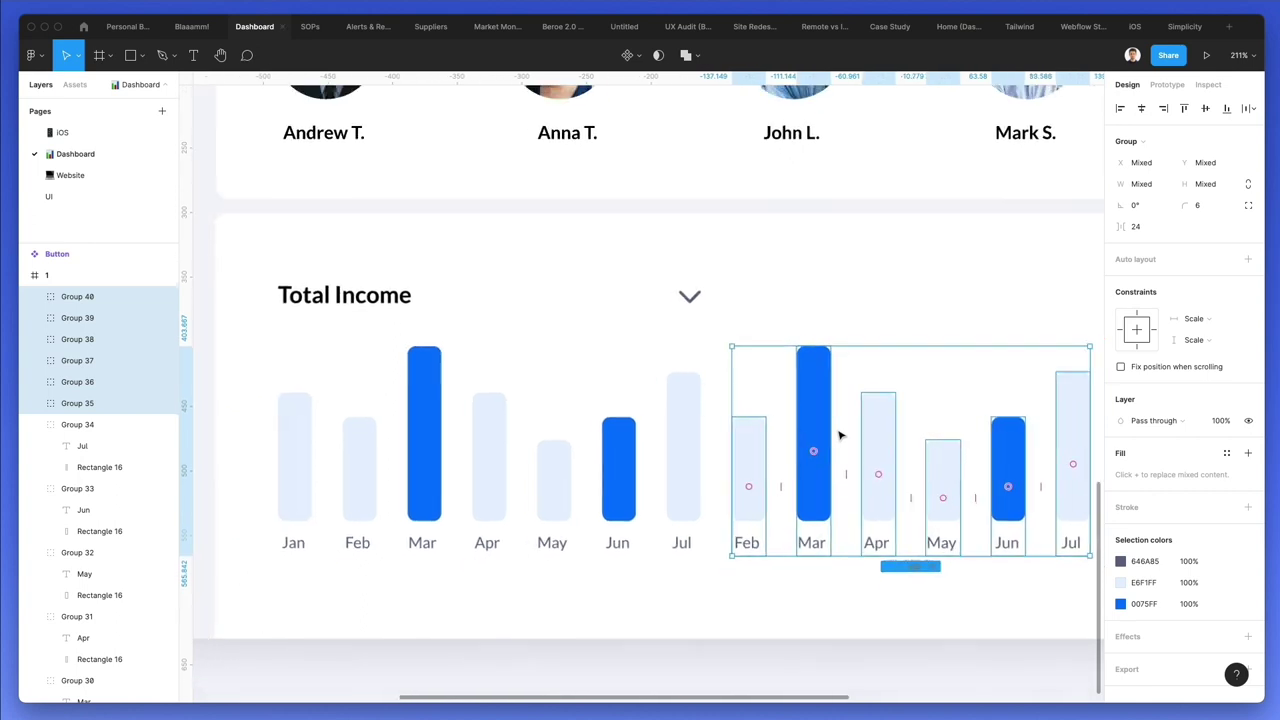
pyautogui.click(770, 592)
pyautogui.hscroll(1, 822, 536)
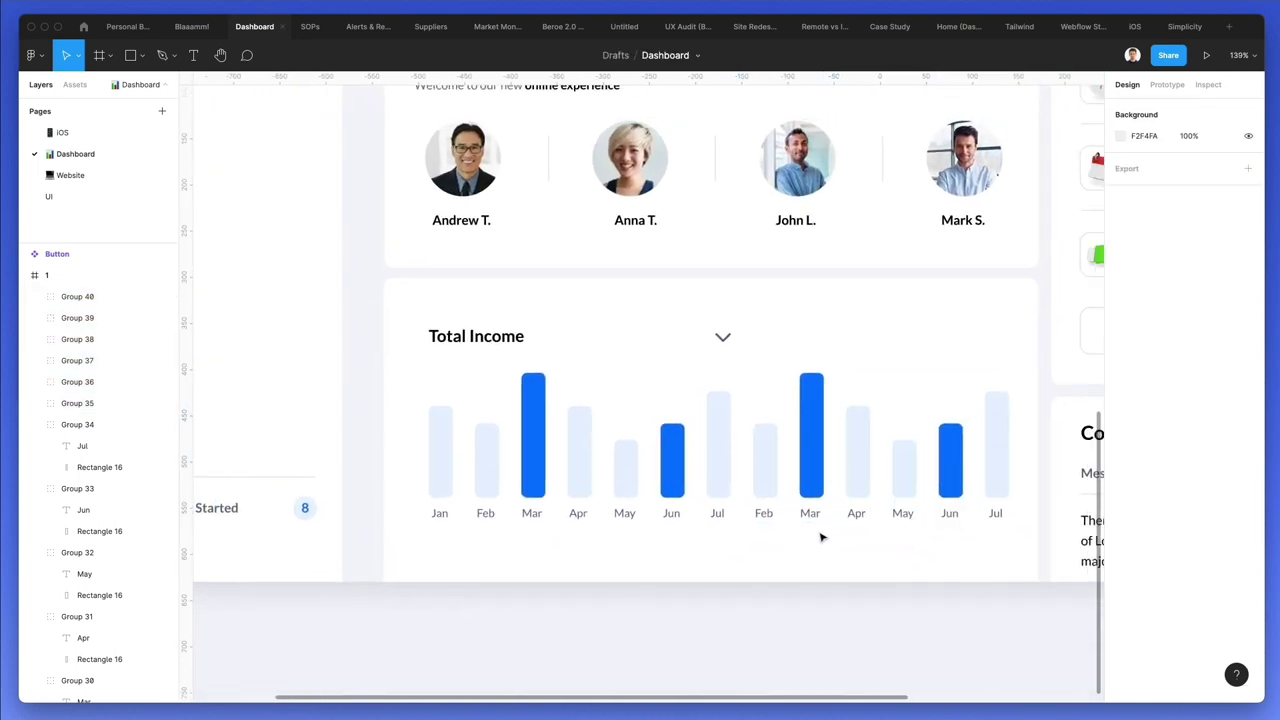
# - Rename the labels under the six duplicated bars to Aug, Sep, Oct, Nov, Dec and Jan
pyautogui.doubleClick(763, 514)
pyautogui.doubleClick(763, 514)
pyautogui.write('Aug')
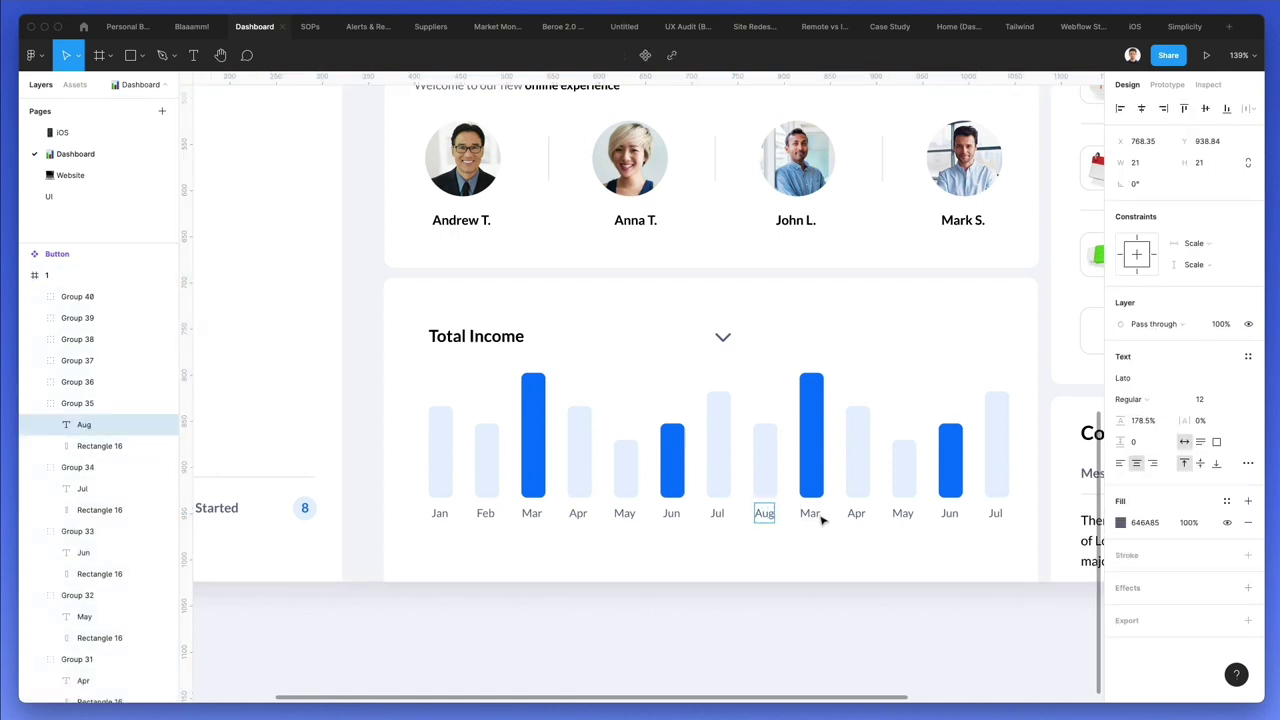
pyautogui.doubleClick(810, 513)
pyautogui.doubleClick(810, 513)
pyautogui.write('Sep')
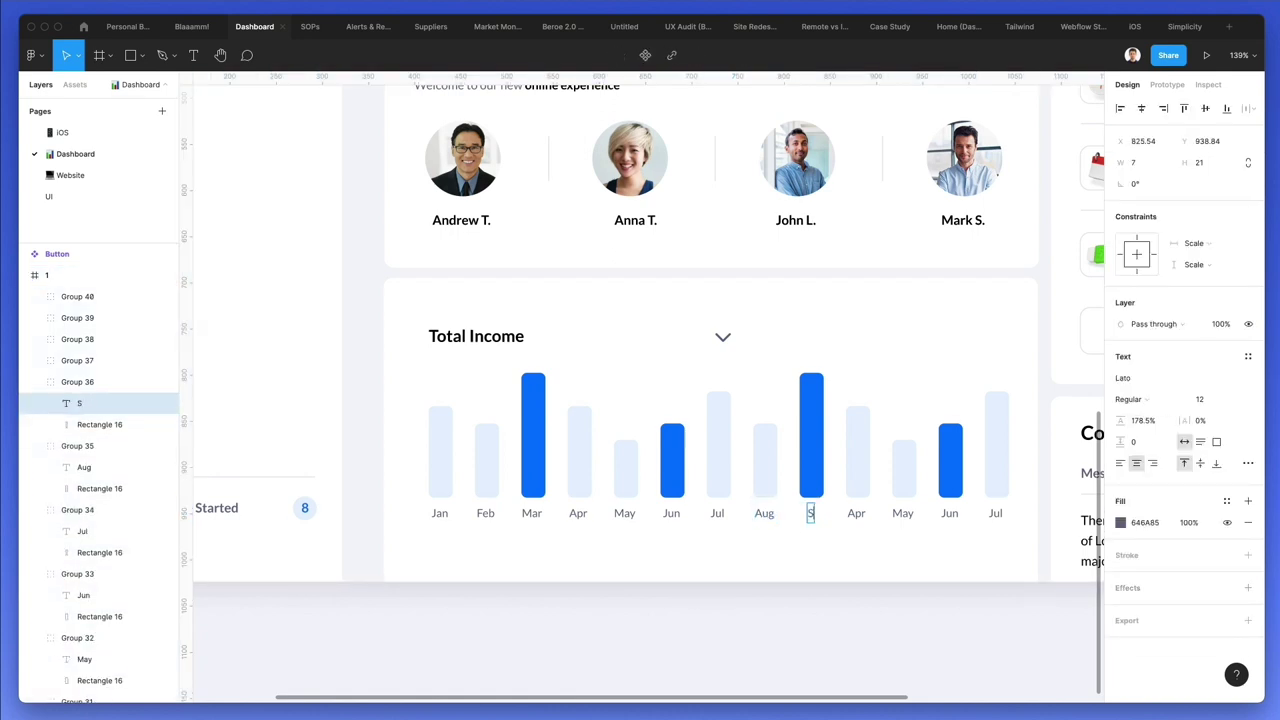
pyautogui.click(853, 513)
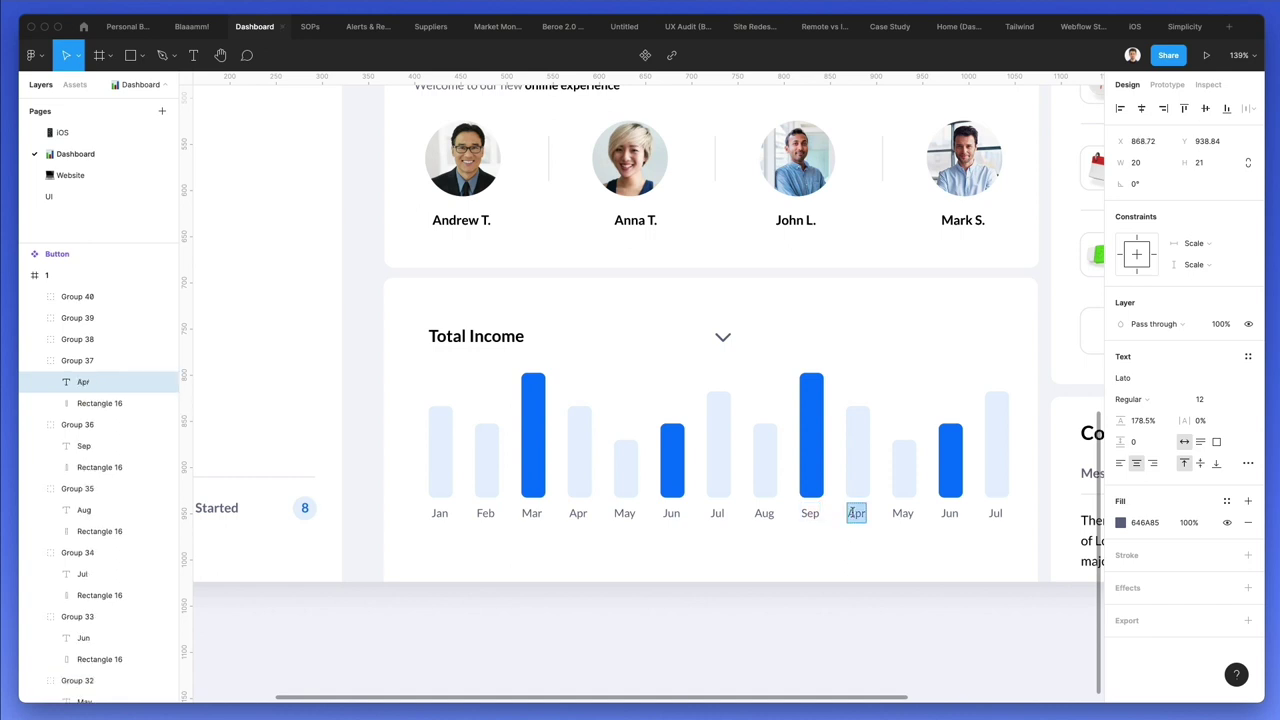
pyautogui.doubleClick(902, 513)
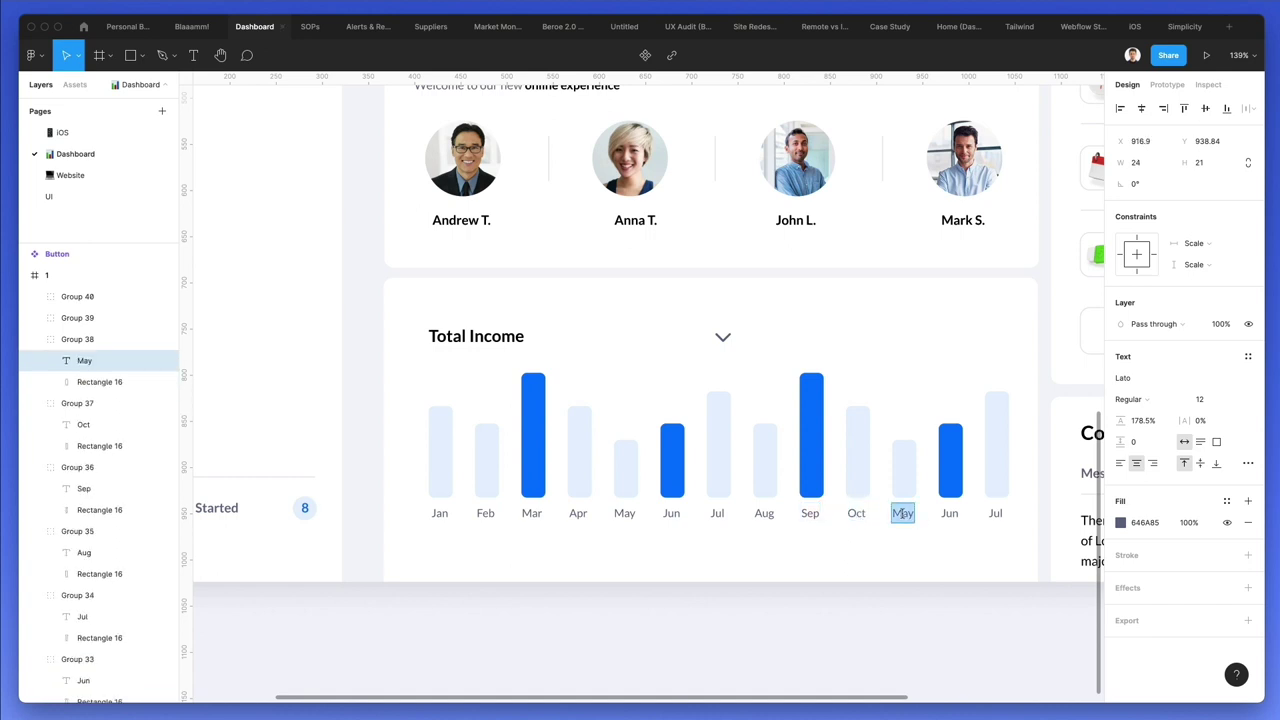
pyautogui.write('Nov')
pyautogui.doubleClick(948, 514)
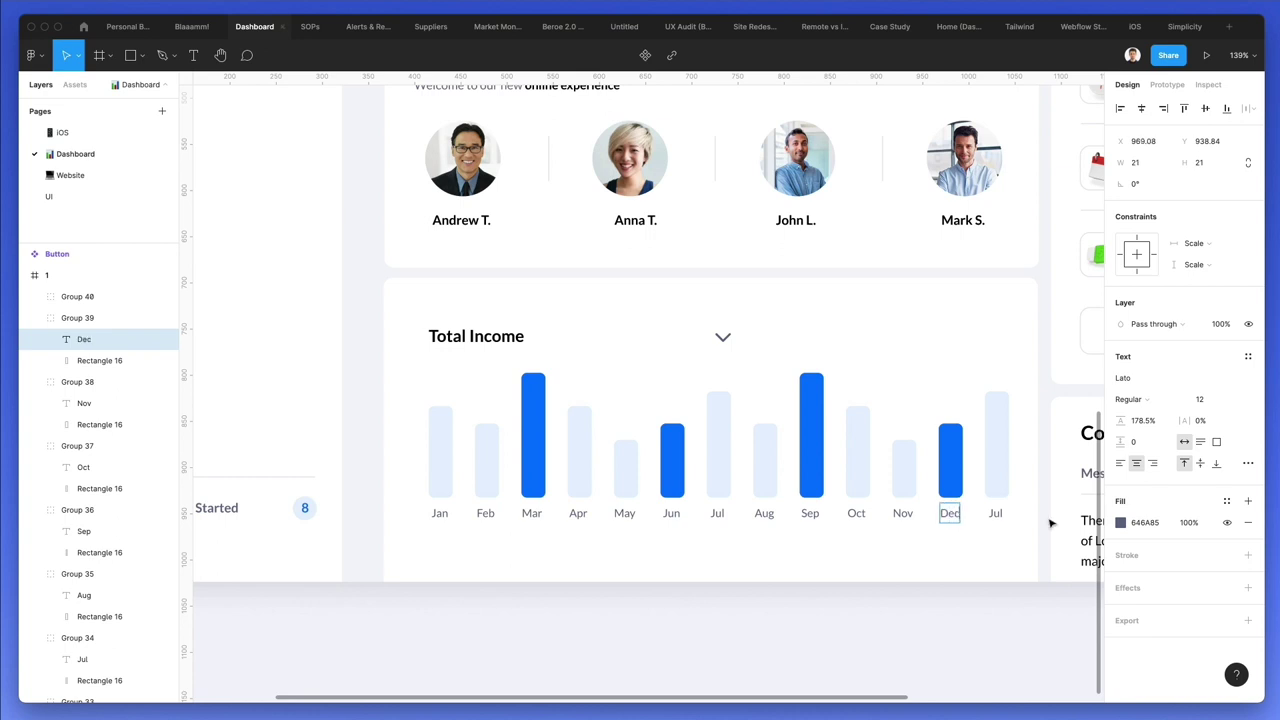
pyautogui.doubleClick(998, 514)
pyautogui.write('Jan')
pyautogui.press('Escape')
# - Shorten the last Jan bar, raise the Dec bar, and reduce Sep to about 46 px and Oct to about 88 px high
pyautogui.click(994, 436)
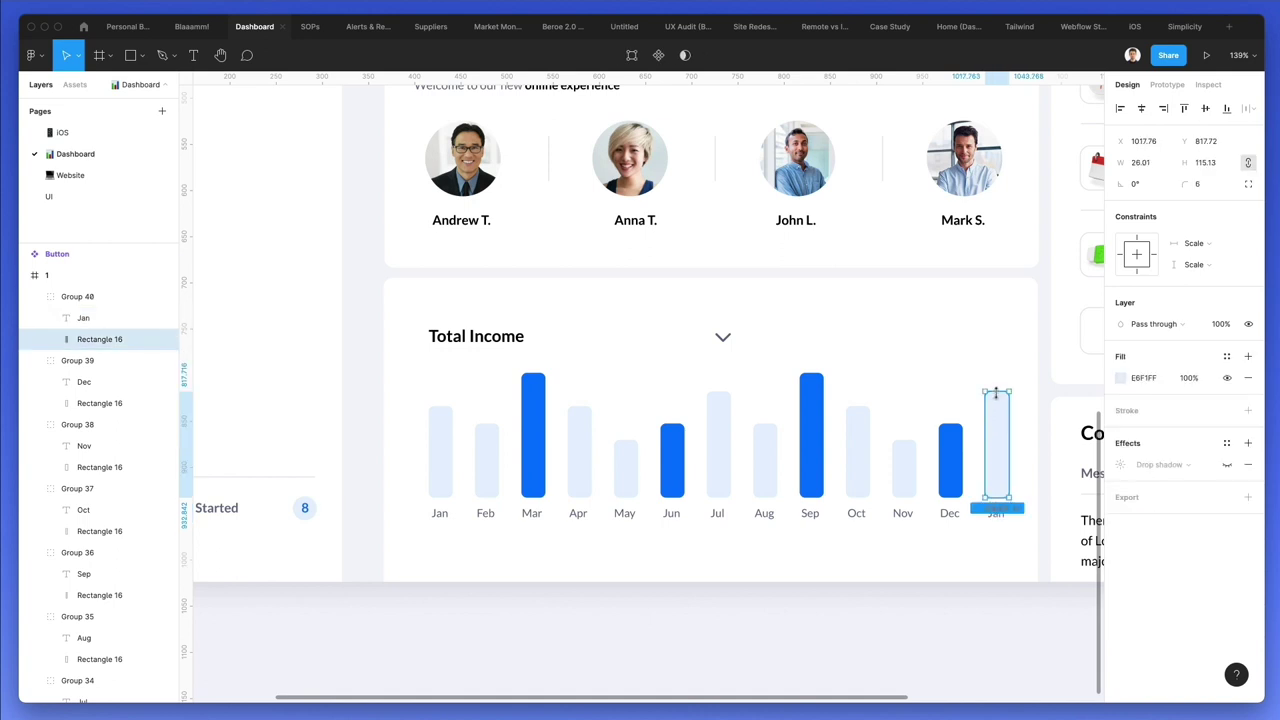
pyautogui.click(950, 438)
pyautogui.click(948, 427)
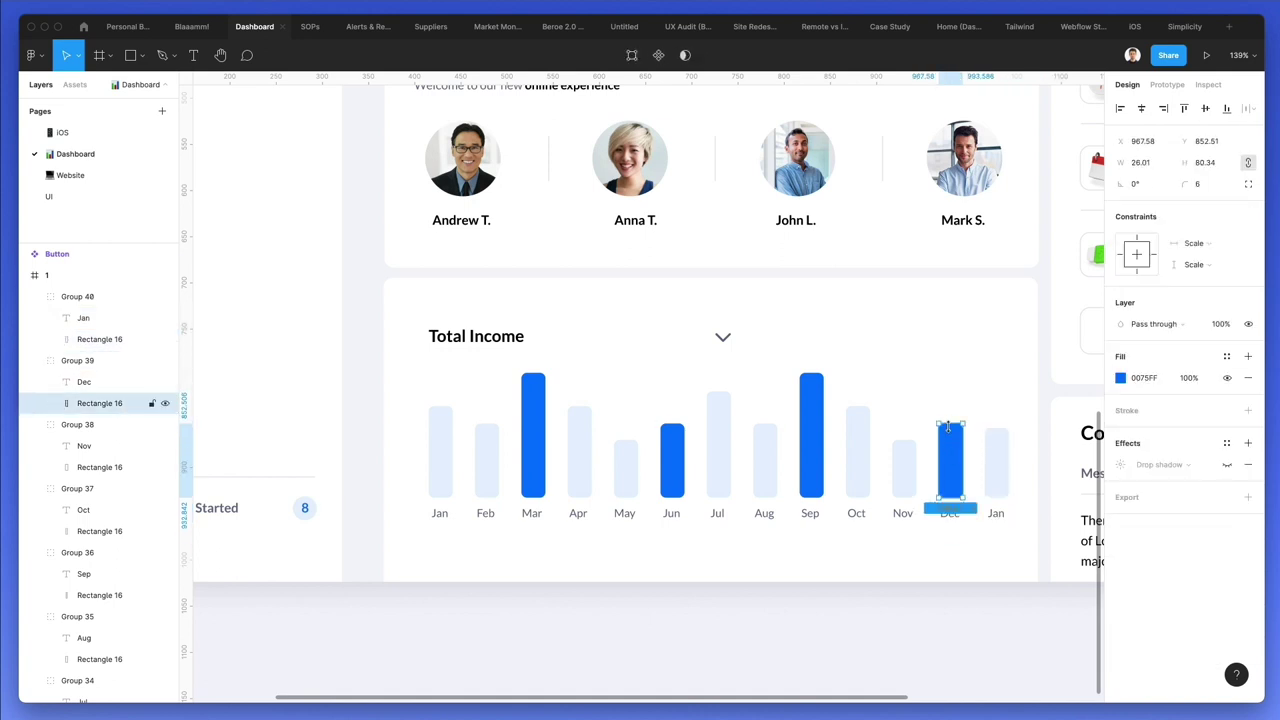
pyautogui.moveTo(948, 427); pyautogui.dragTo(949, 397)
pyautogui.click(812, 420)
pyautogui.moveTo(810, 373); pyautogui.dragTo(811, 450)
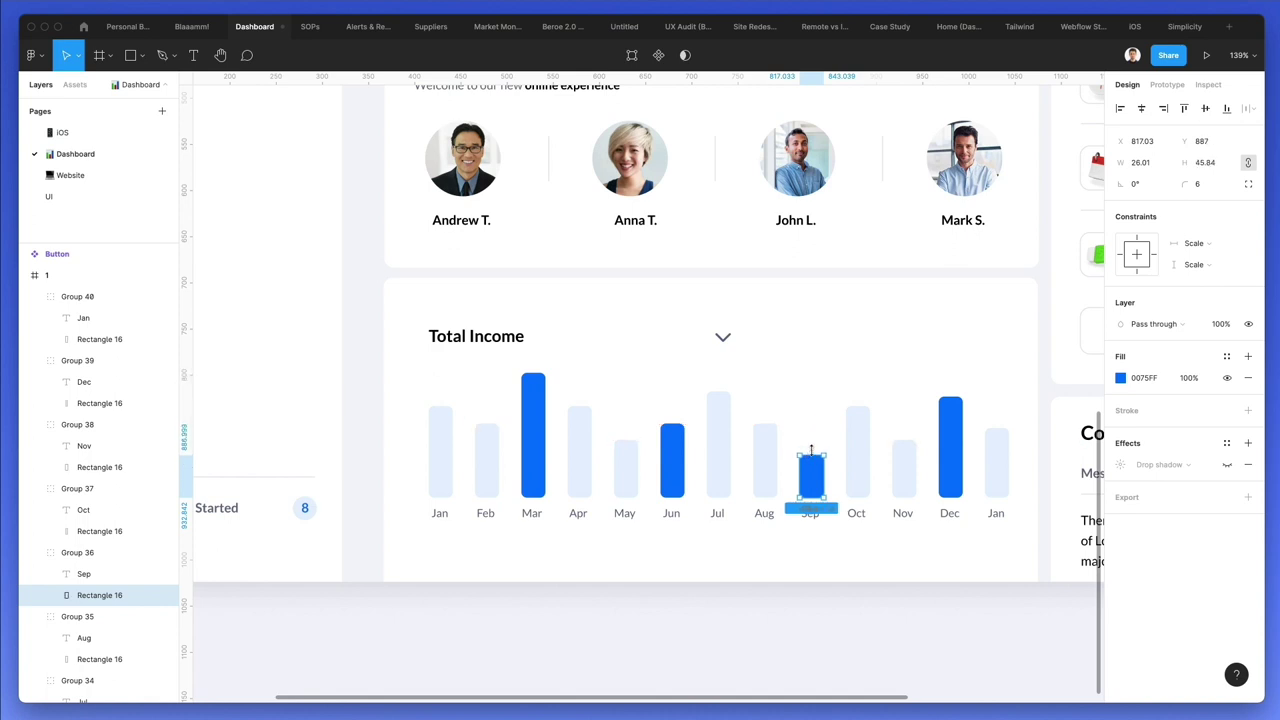
pyautogui.click(846, 436)
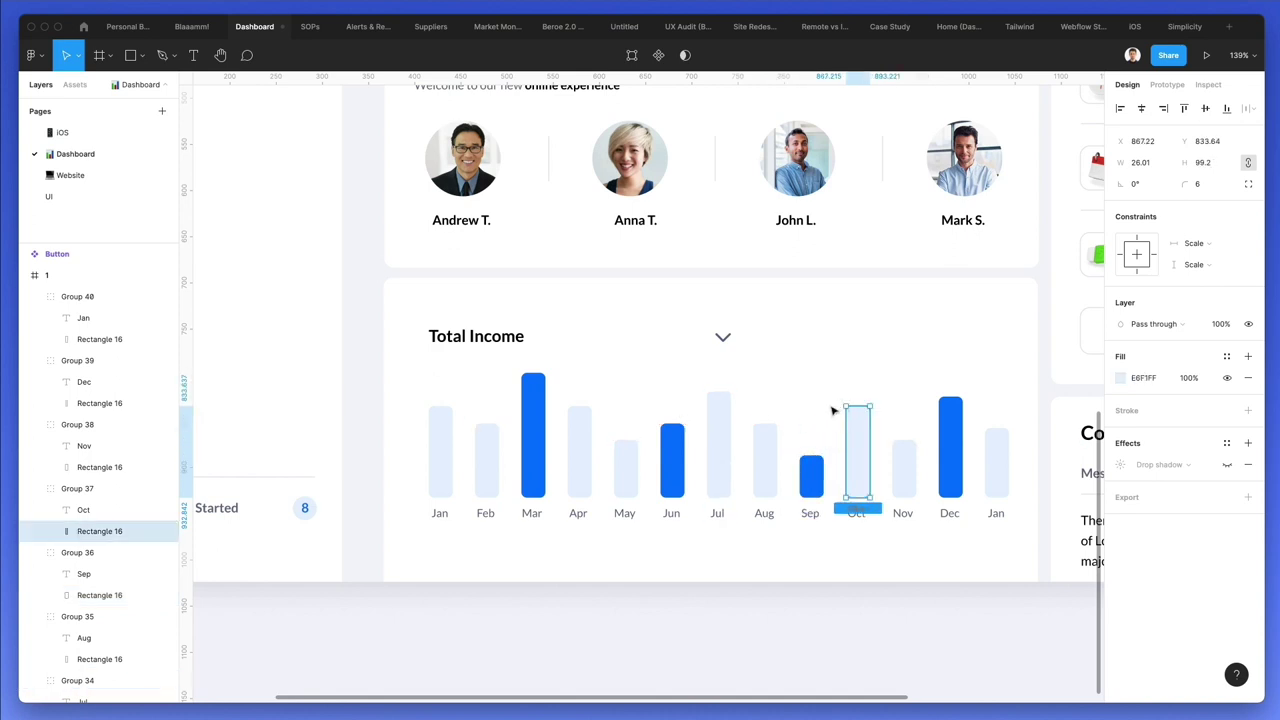
pyautogui.moveTo(852, 408); pyautogui.dragTo(854, 417)
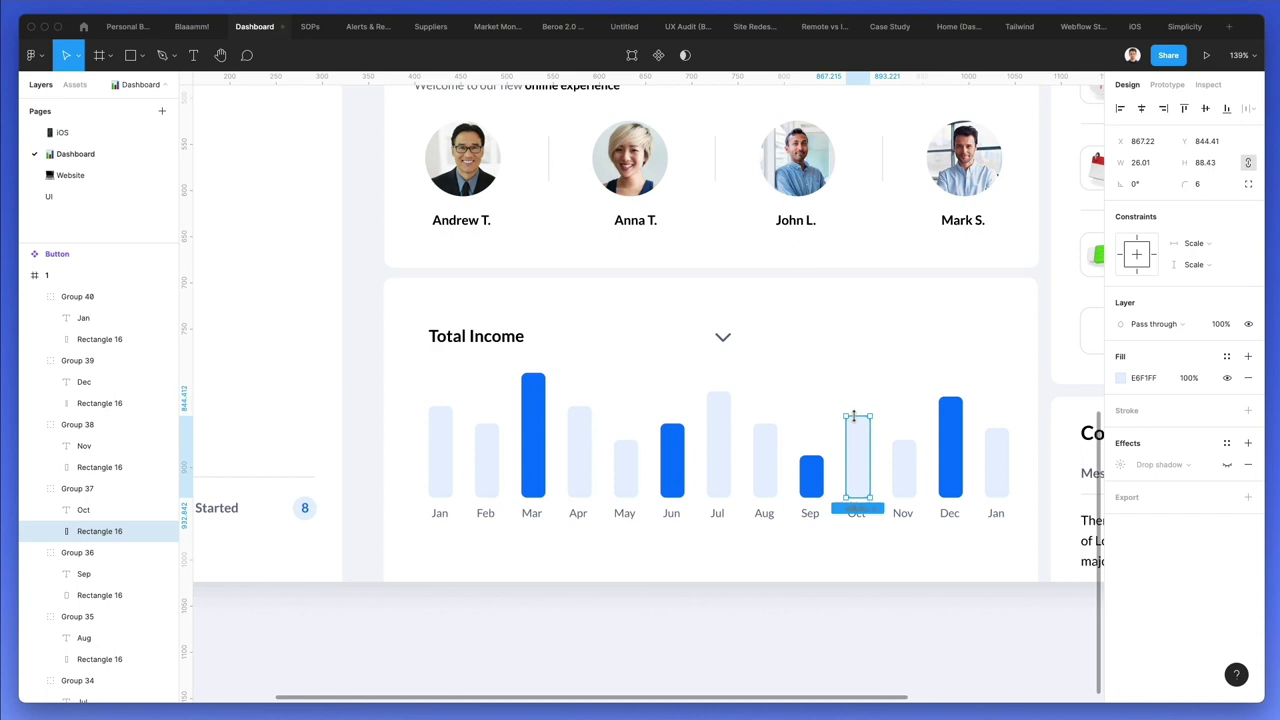
pyautogui.click(940, 360)
# - Move the Total Income title, chevron and all bars left and up to line up with the Overview content's left edge
pyautogui.moveTo(1020, 378); pyautogui.dragTo(416, 568)
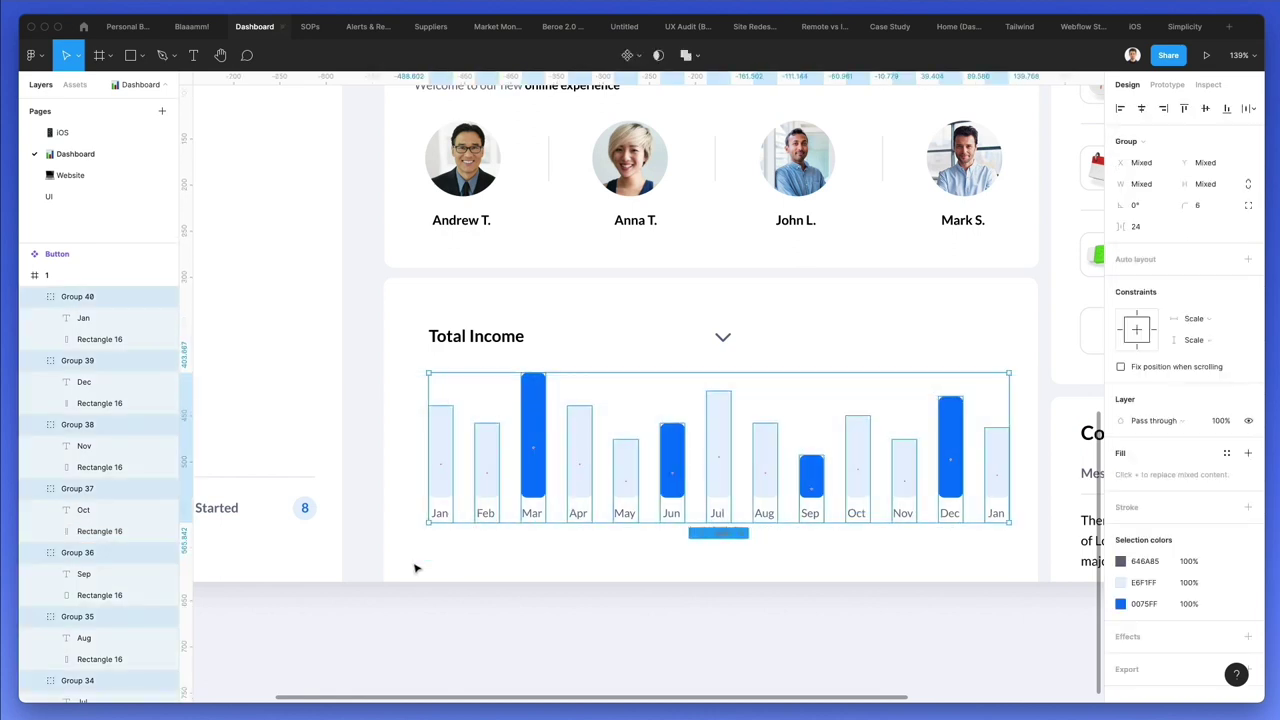
pyautogui.moveTo(390, 304); pyautogui.dragTo(1034, 557)
pyautogui.scroll(-2, 865, 521)
pyautogui.scroll(-3, 865, 518)
pyautogui.moveTo(551, 465); pyautogui.dragTo(535, 463)
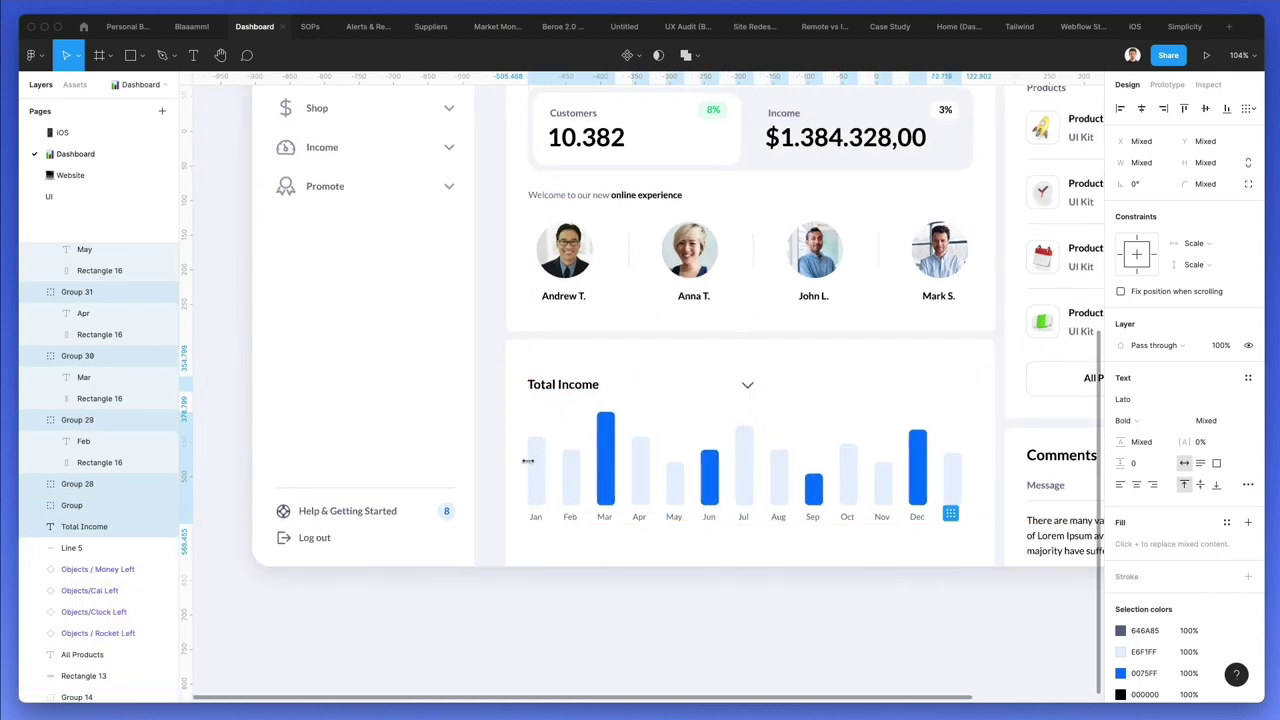
pyautogui.hotkey('shift', 'Up')
pyautogui.hotkey('shift', 'Up')
pyautogui.hotkey('shift', 'Up')
pyautogui.hotkey('shift', 'Down')
pyautogui.press('Up')
pyautogui.press('Up')
pyautogui.press('Up')
pyautogui.press('Up')
pyautogui.moveTo(587, 529); pyautogui.dragTo(586, 528)
pyautogui.scroll(3, 586, 528)
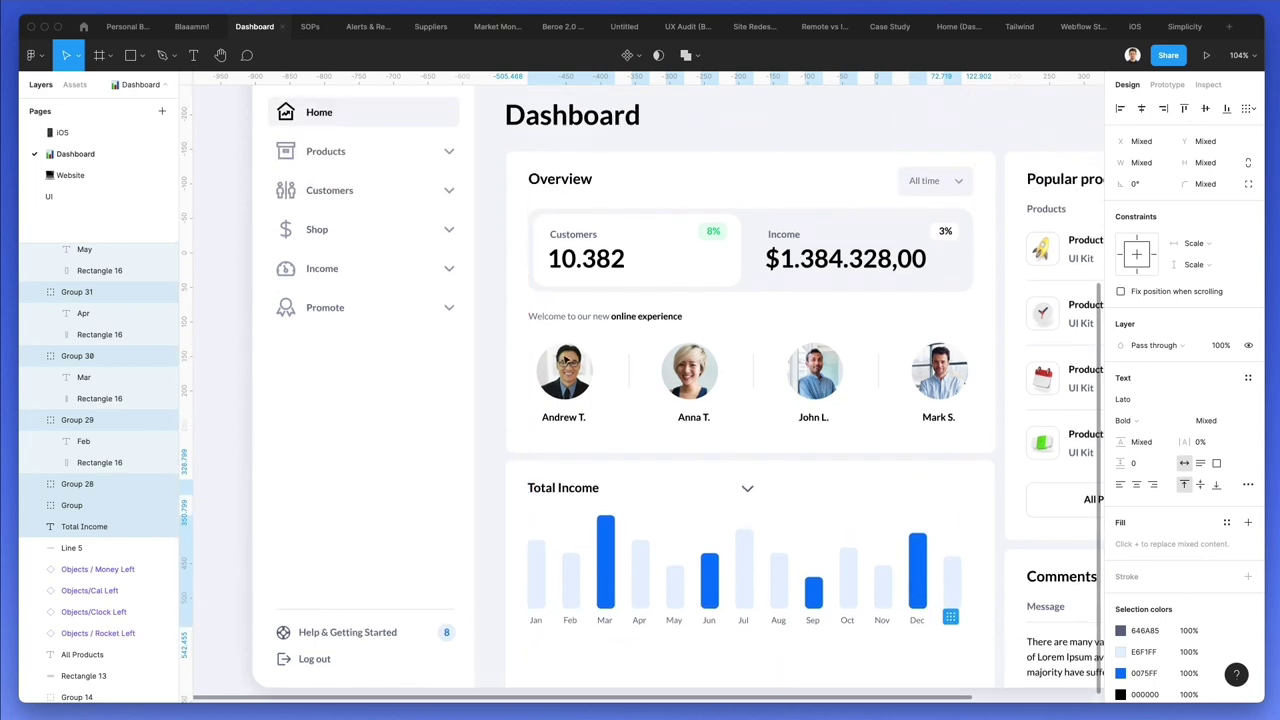
# - Copy the text style of the Overview heading onto the Total Income title
pyautogui.click(549, 186)
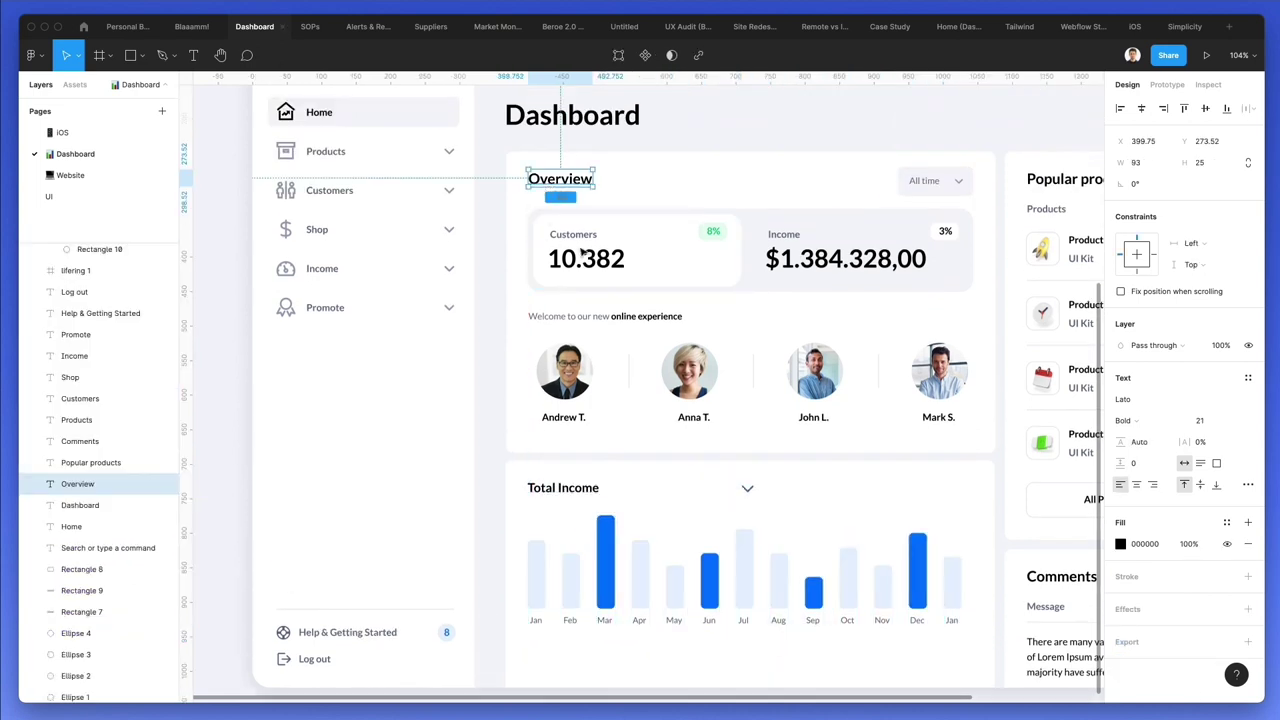
pyautogui.click(578, 490)
pyautogui.press('super+alt+v')
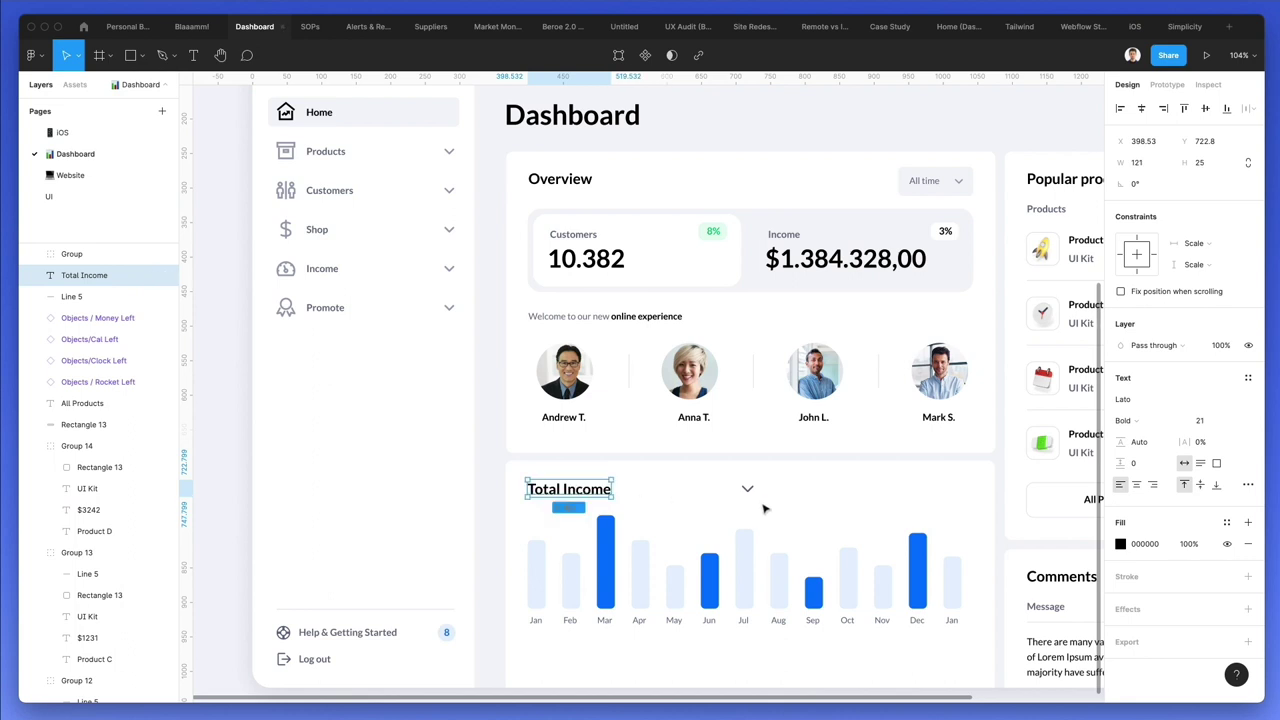
pyautogui.click(766, 509)
# - Stretch the row of bars and labels horizontally to match the width of the Overview content above
pyautogui.moveTo(507, 518); pyautogui.dragTo(997, 688)
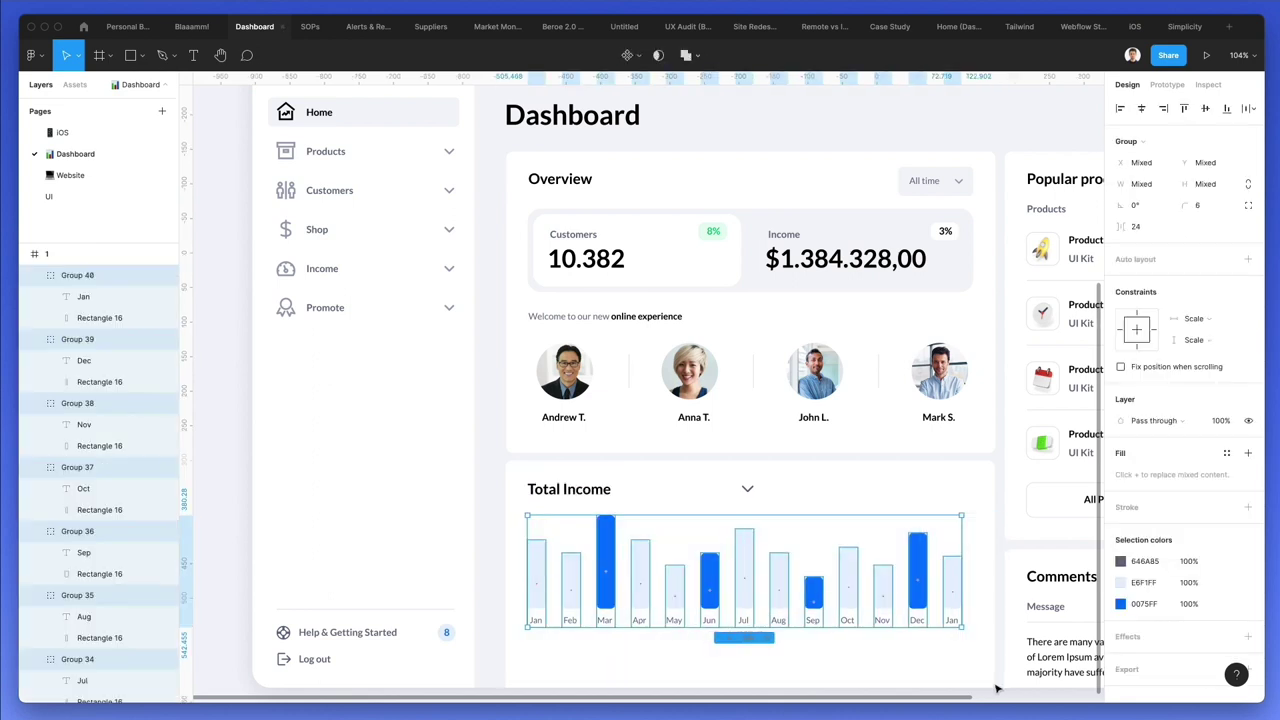
pyautogui.moveTo(964, 583); pyautogui.dragTo(535, 586)
pyautogui.click(966, 670)
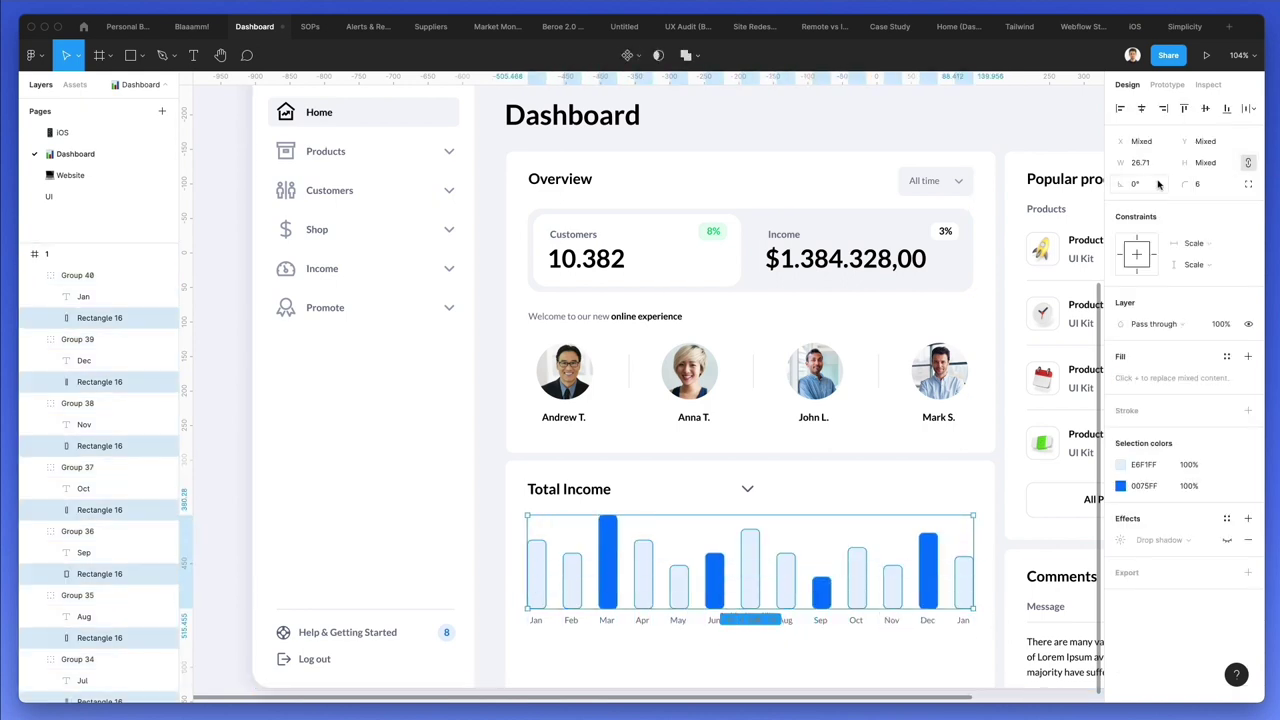
# - Unlock the bars' proportions and set the width of all bars to 23.71
pyautogui.press('Right')
pyautogui.click(1248, 162)
pyautogui.click(1139, 162)
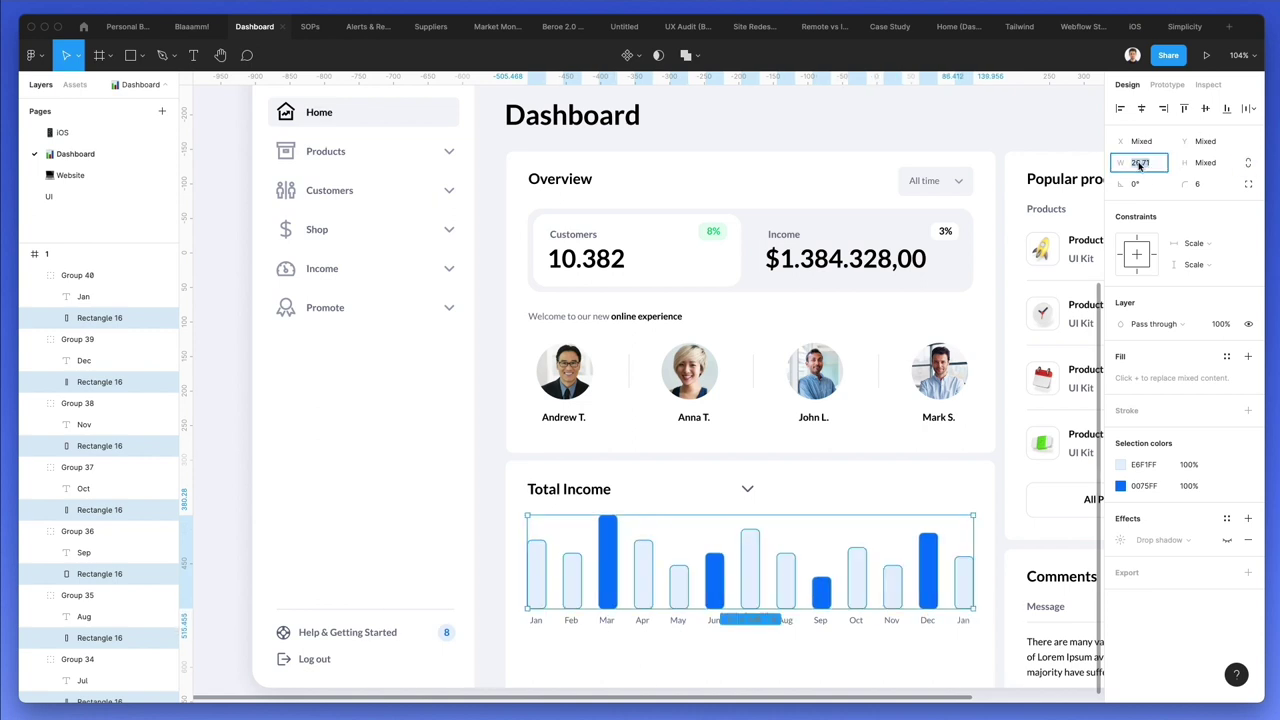
pyautogui.press('Down')
pyautogui.press('Down')
pyautogui.press('Down')
pyautogui.press('Escape')
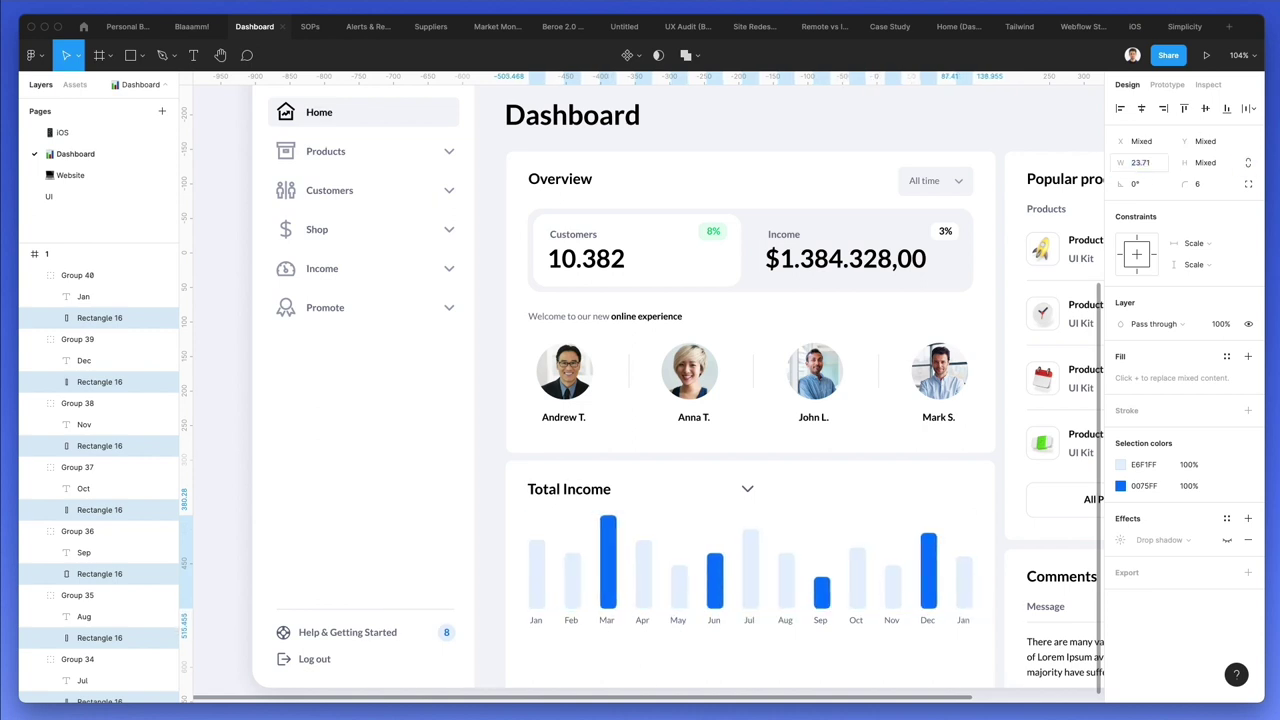
# - Delete the chevron beside the Total Income title and increase the gap between the bars and the month labels
pyautogui.click(750, 494)
pyautogui.press('BackSpace')
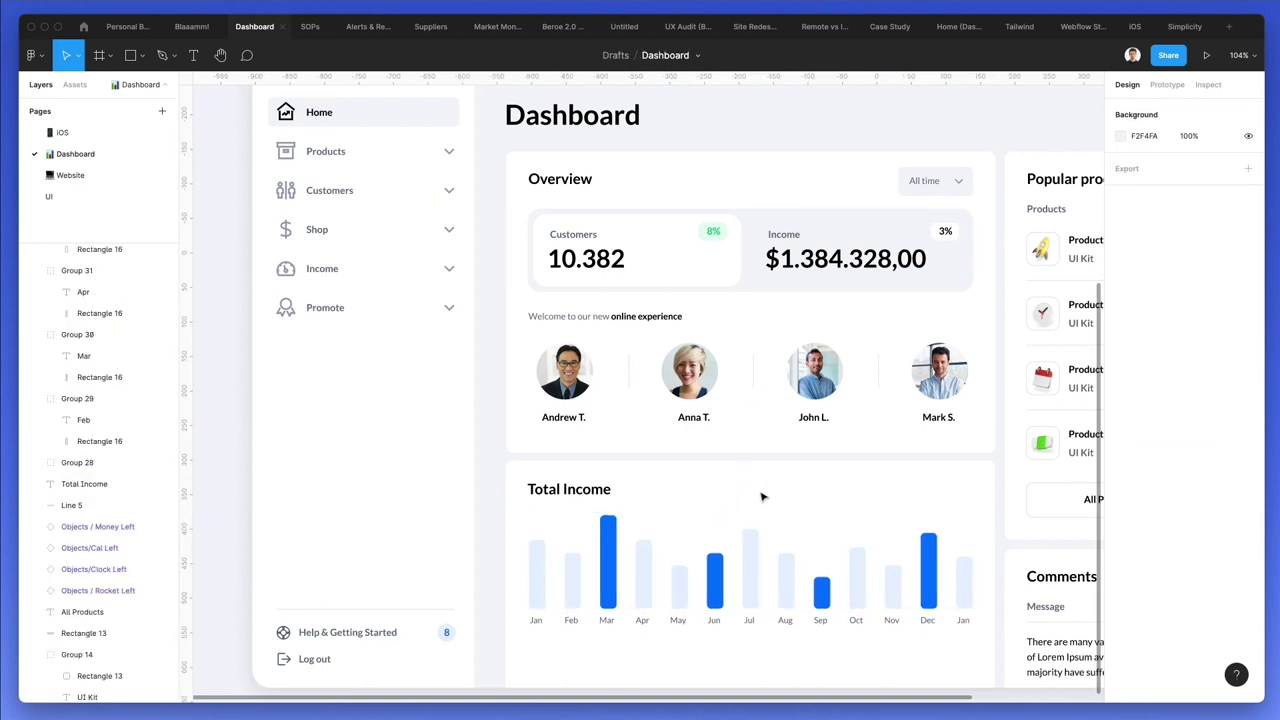
pyautogui.scroll(-1, 722, 498)
pyautogui.moveTo(491, 484); pyautogui.dragTo(480, 597)
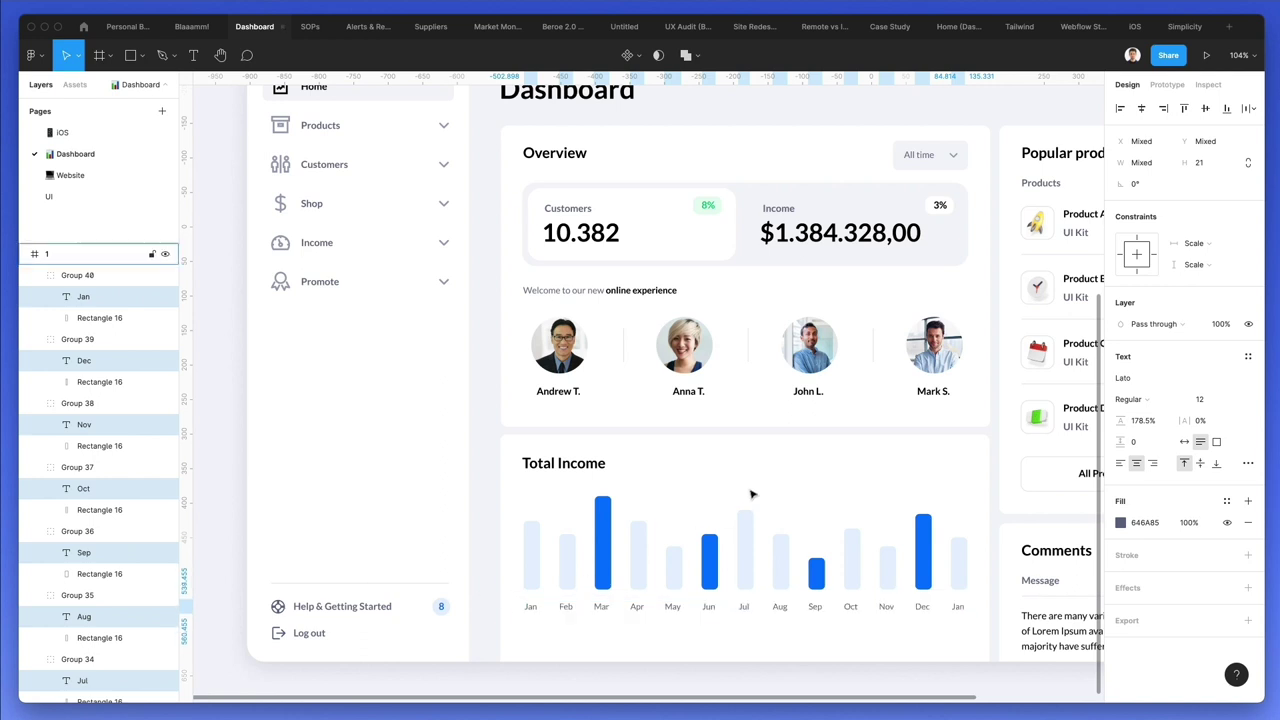
pyautogui.scroll(-1, 752, 494)
pyautogui.scroll(-5, 752, 494)
pyautogui.press('Escape')
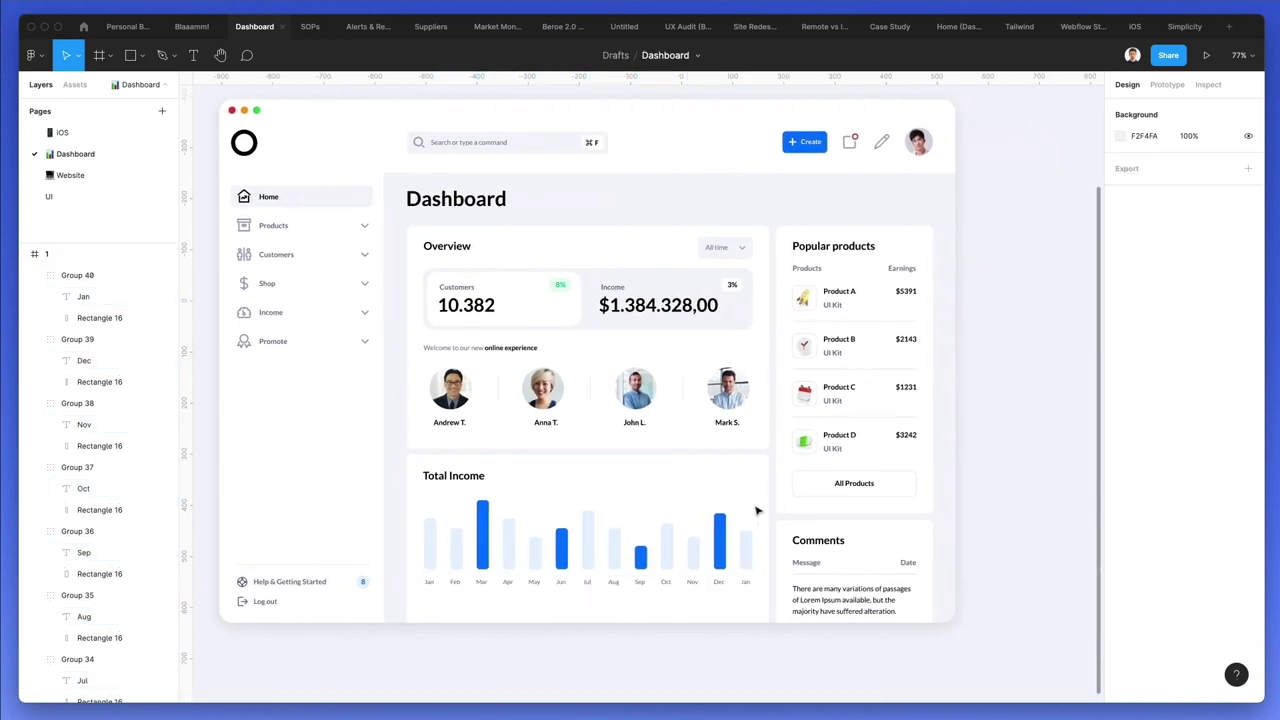
# - Narrow all the Total Income bars to a width of 21.71
pyautogui.moveTo(765, 555); pyautogui.dragTo(422, 558)
pyautogui.click(1140, 162)
pyautogui.press('Down')
pyautogui.press('Down')
pyautogui.press('Return')
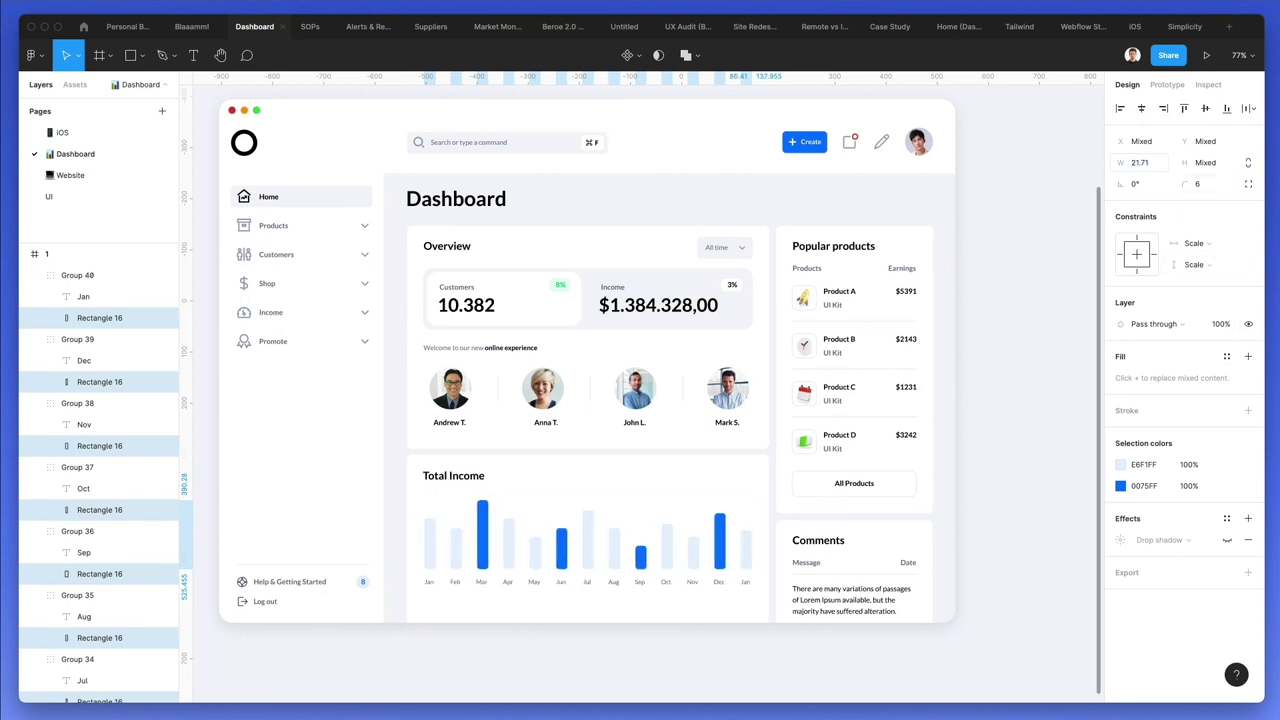
pyautogui.press('Escape')
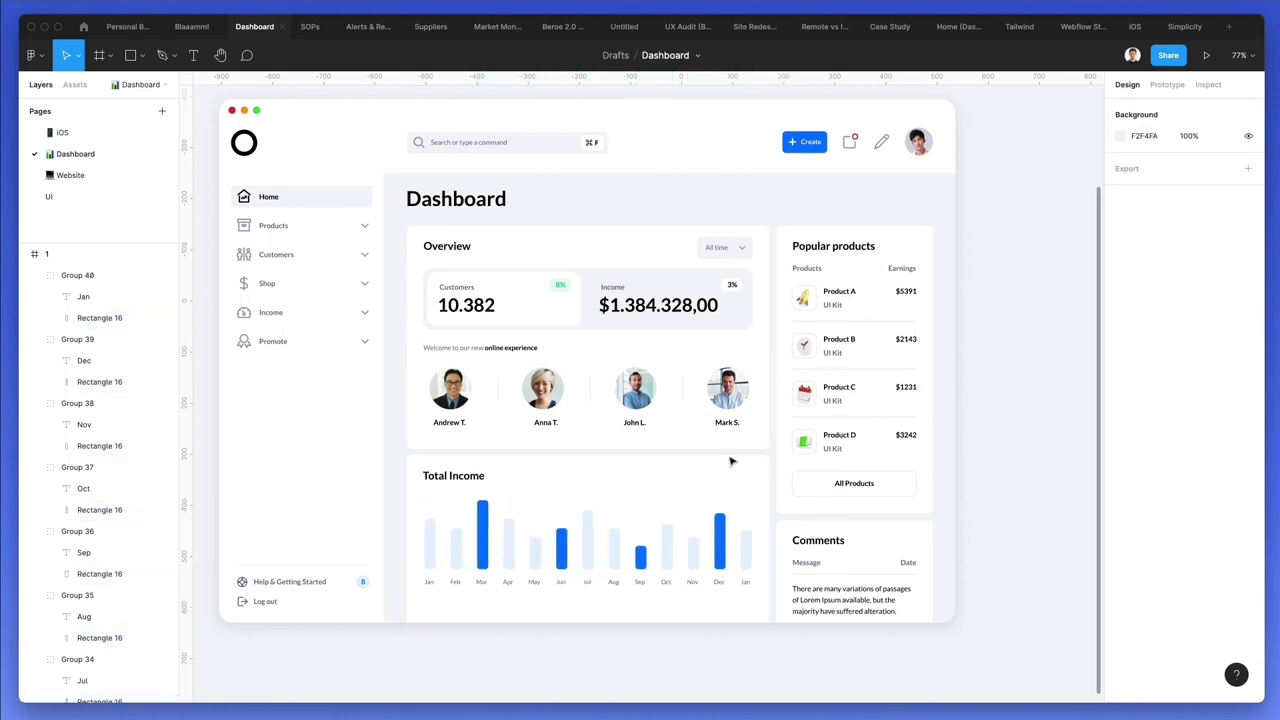
# - Stretch the bars slightly taller and shift the bars with their month labels down within the Total Income card
pyautogui.moveTo(421, 502); pyautogui.dragTo(424, 565)
pyautogui.moveTo(496, 499); pyautogui.dragTo(498, 491)
pyautogui.moveTo(406, 506); pyautogui.dragTo(752, 600)
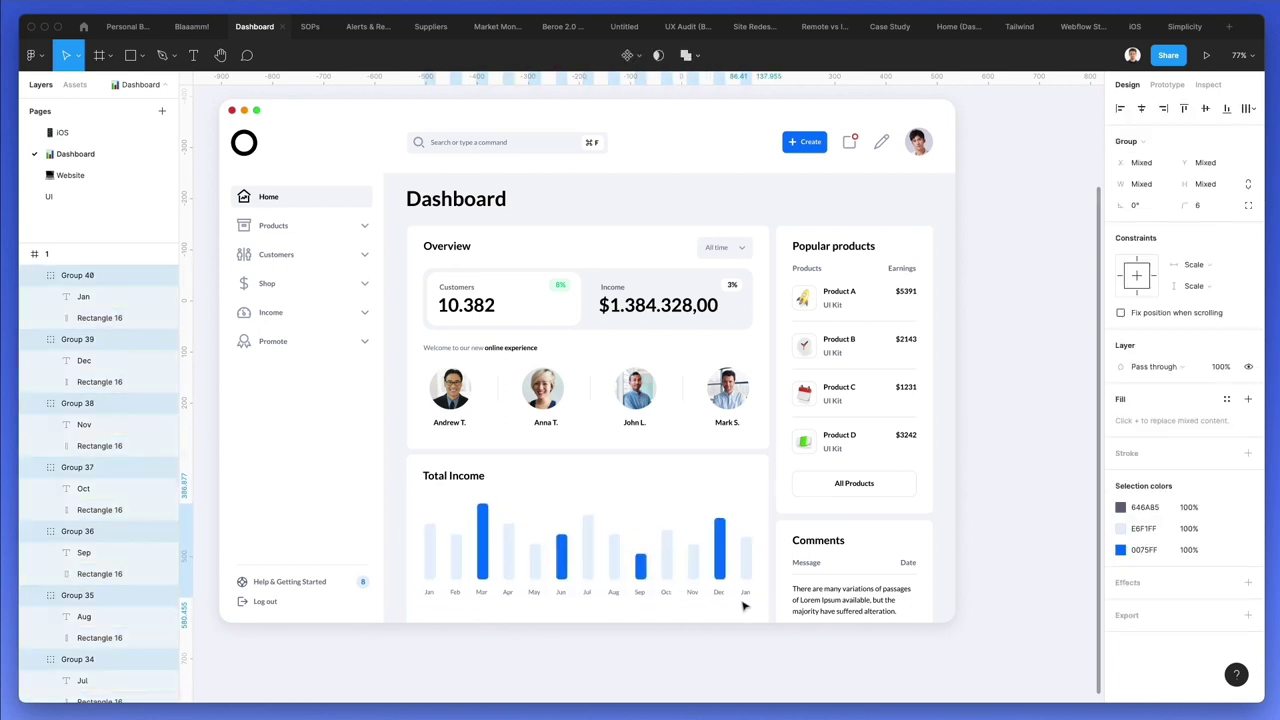
pyautogui.hotkey('shift', 'Down')
pyautogui.hotkey('shift', 'Down')
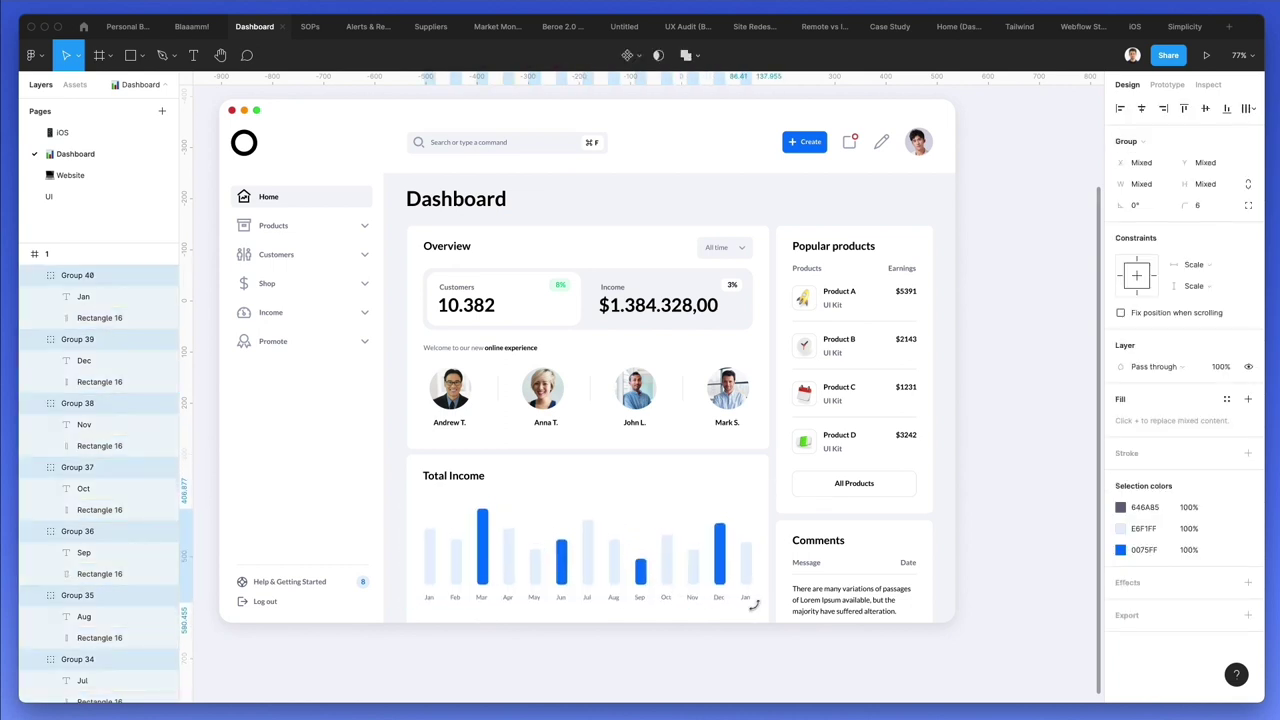
pyautogui.hotkey('shift', 'Down')
pyautogui.hotkey('shift', 'Up')
pyautogui.hotkey('shift', 'Up')
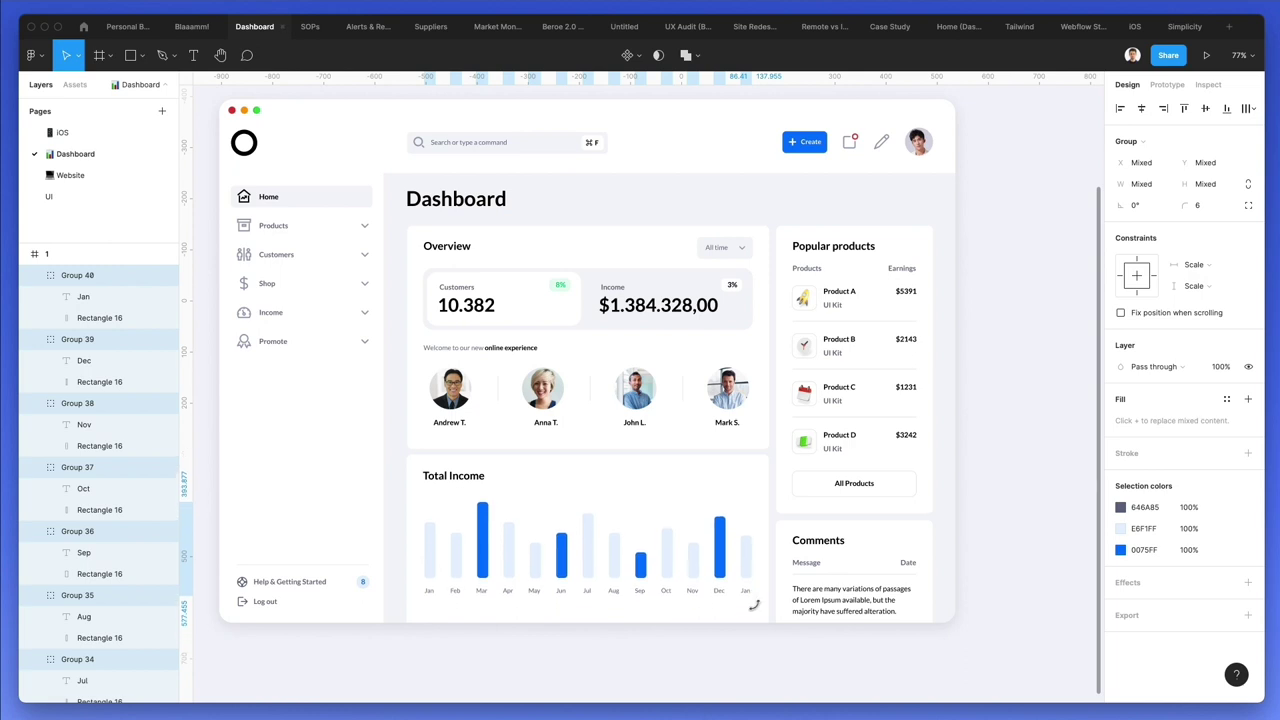
# - Stretch all the bars upward so the tallest is about 160 px high, and check the chart against its title
pyautogui.moveTo(412, 504); pyautogui.dragTo(768, 563)
pyautogui.moveTo(584, 503); pyautogui.dragTo(587, 496)
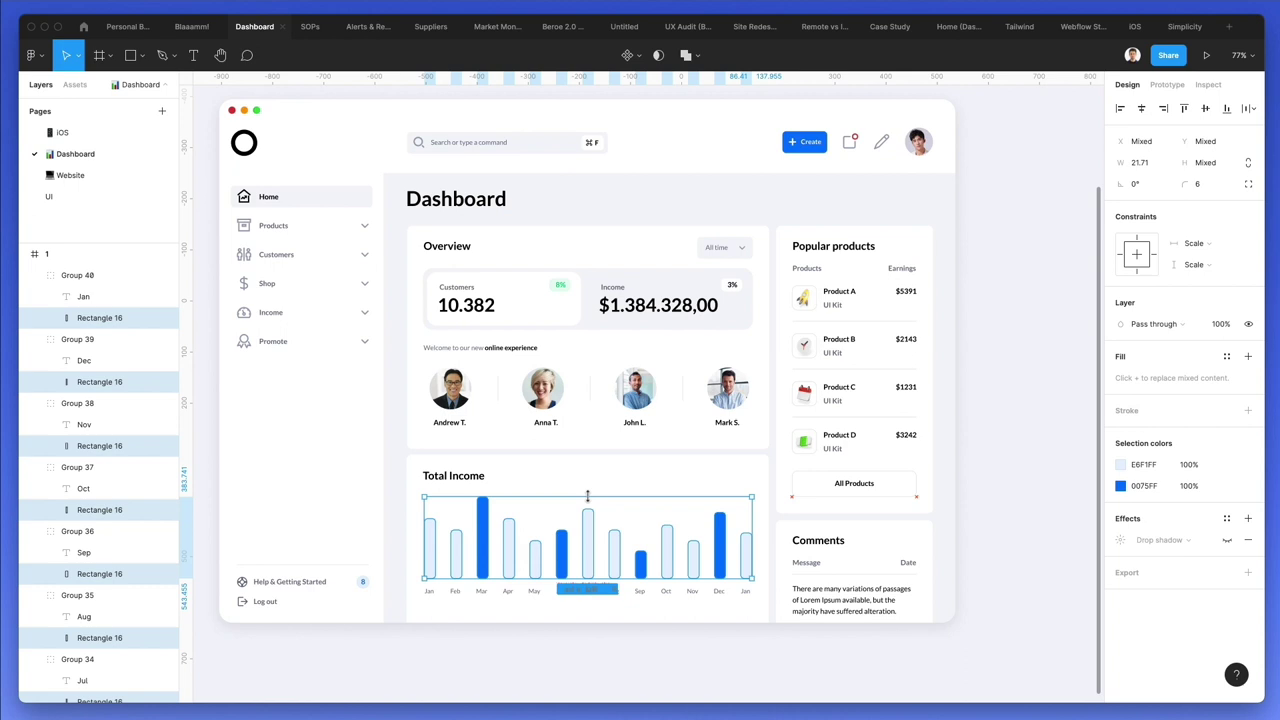
pyautogui.click(624, 477)
pyautogui.click(460, 475)
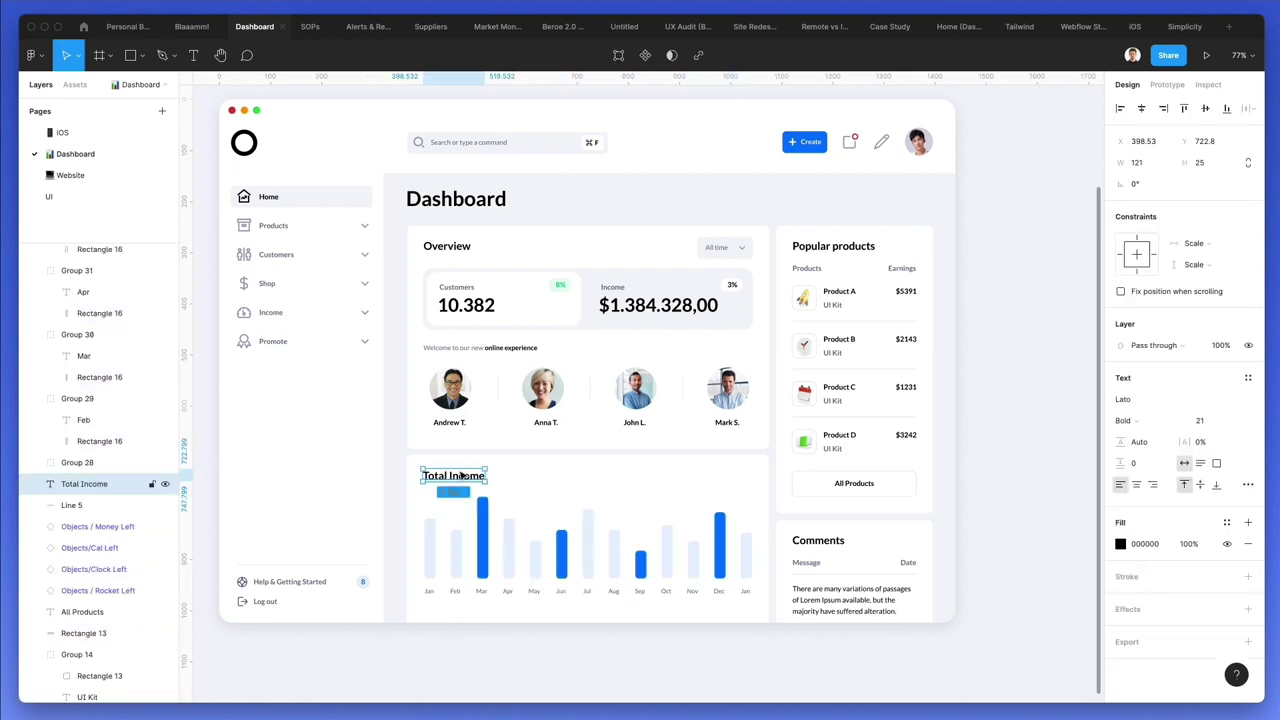
pyautogui.click(588, 467)
pyautogui.scroll(5, 588, 467)
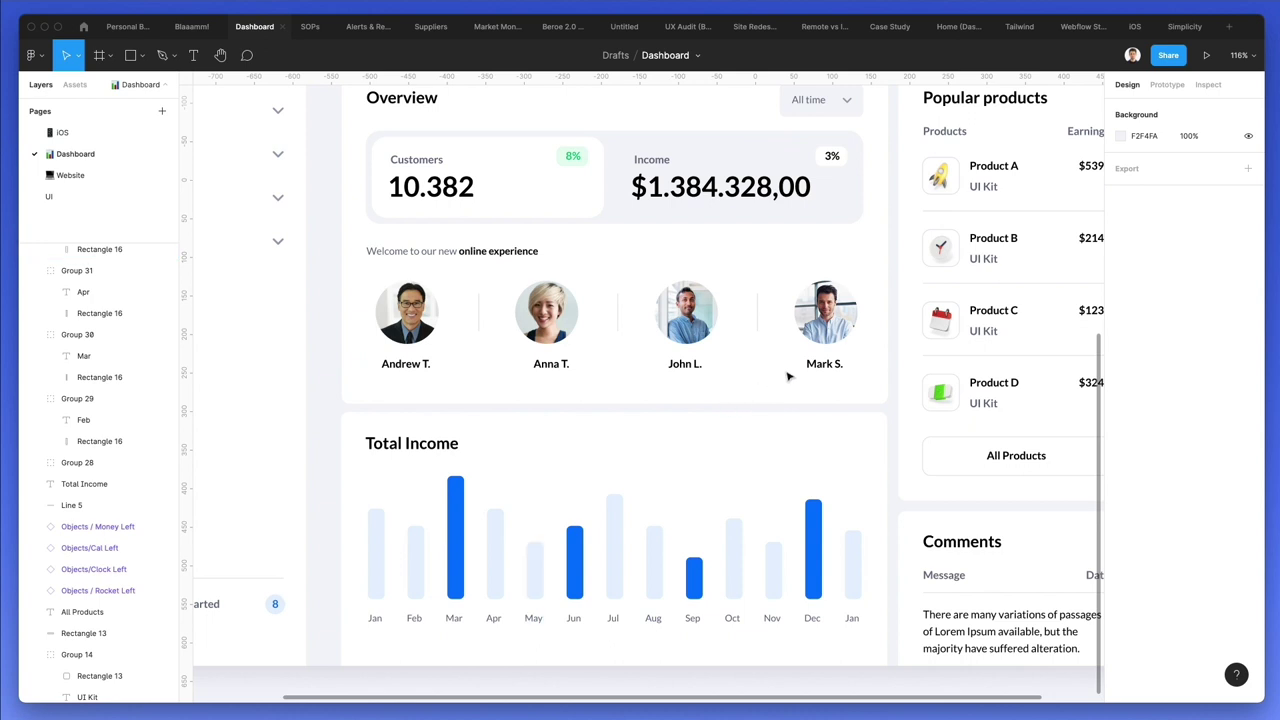
# - Copy a divider line from the Popular products list and stretch it about 638 px wide as the Total Income chart's baseline
pyautogui.press('l')
pyautogui.press('v')
pyautogui.keyDown('super'); pyautogui.click(1006, 356); pyautogui.keyUp('super')
pyautogui.click(1001, 594)
pyautogui.moveTo(1014, 597); pyautogui.dragTo(461, 600)
pyautogui.moveTo(558, 598); pyautogui.dragTo(858, 602)
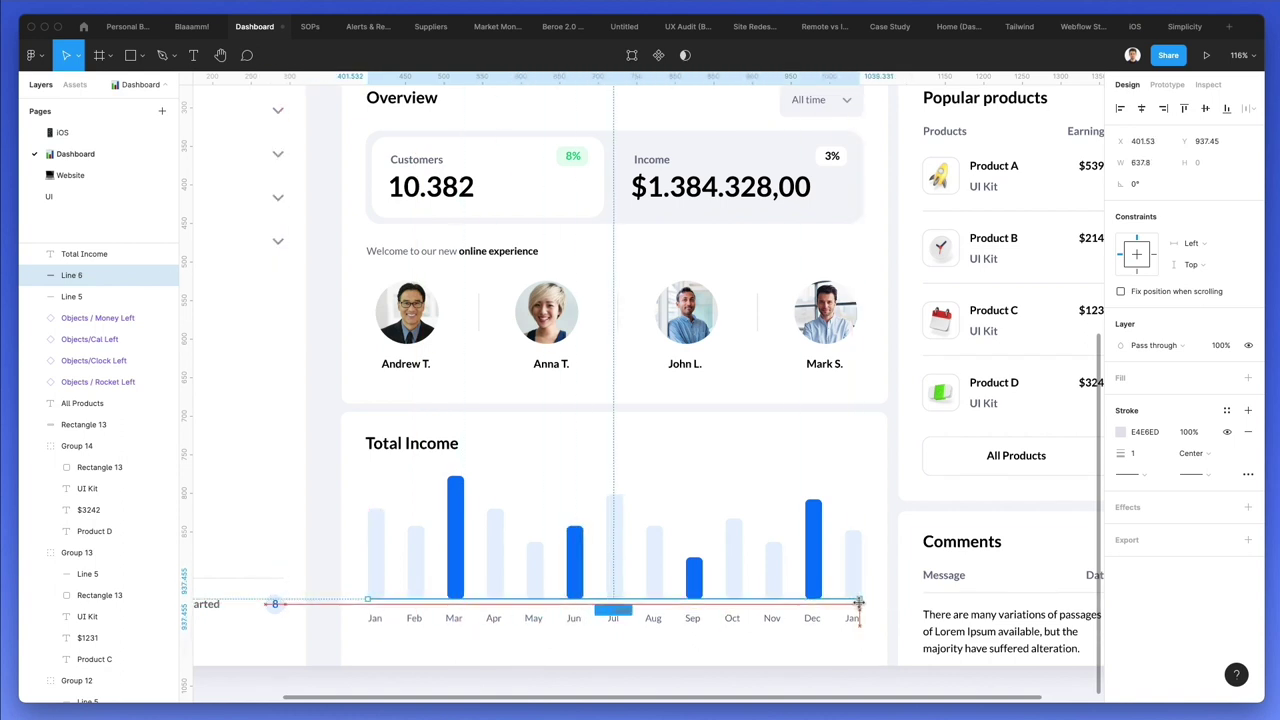
# - Duplicate the baseline upward three times to add horizontal gridlines up to the top of the tallest bar
pyautogui.click(793, 590)
pyautogui.moveTo(789, 597); pyautogui.dragTo(797, 558)
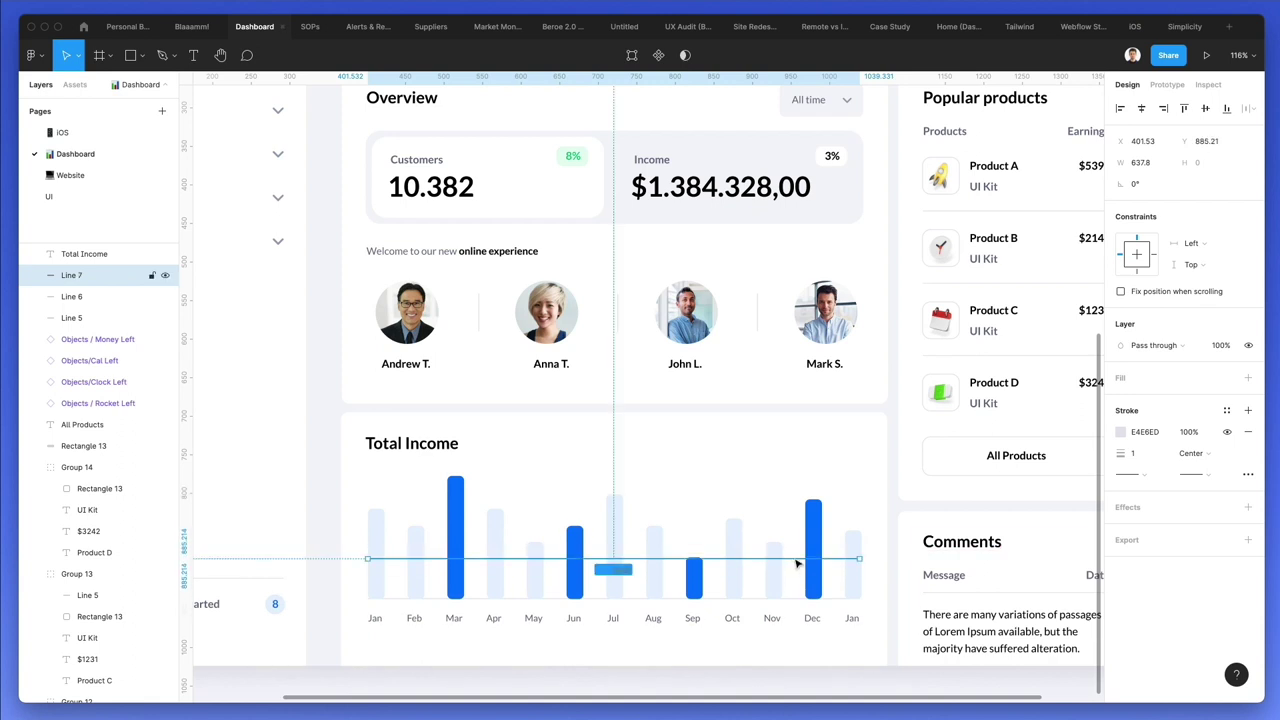
pyautogui.hotkey('ctrl', 'd')
pyautogui.hotkey('ctrl', 'd')
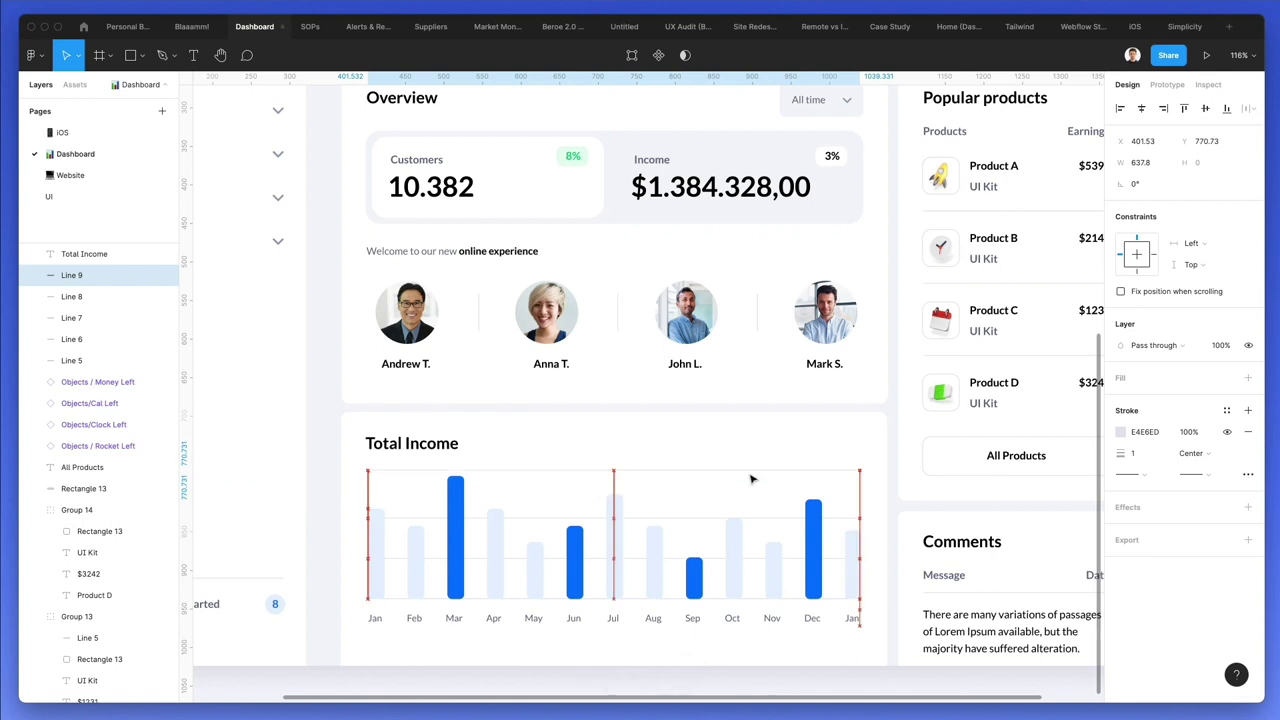
# - Distribute the four chart lines evenly in the vertical direction
pyautogui.keyDown('shift'); pyautogui.click(766, 519); pyautogui.keyUp('shift')
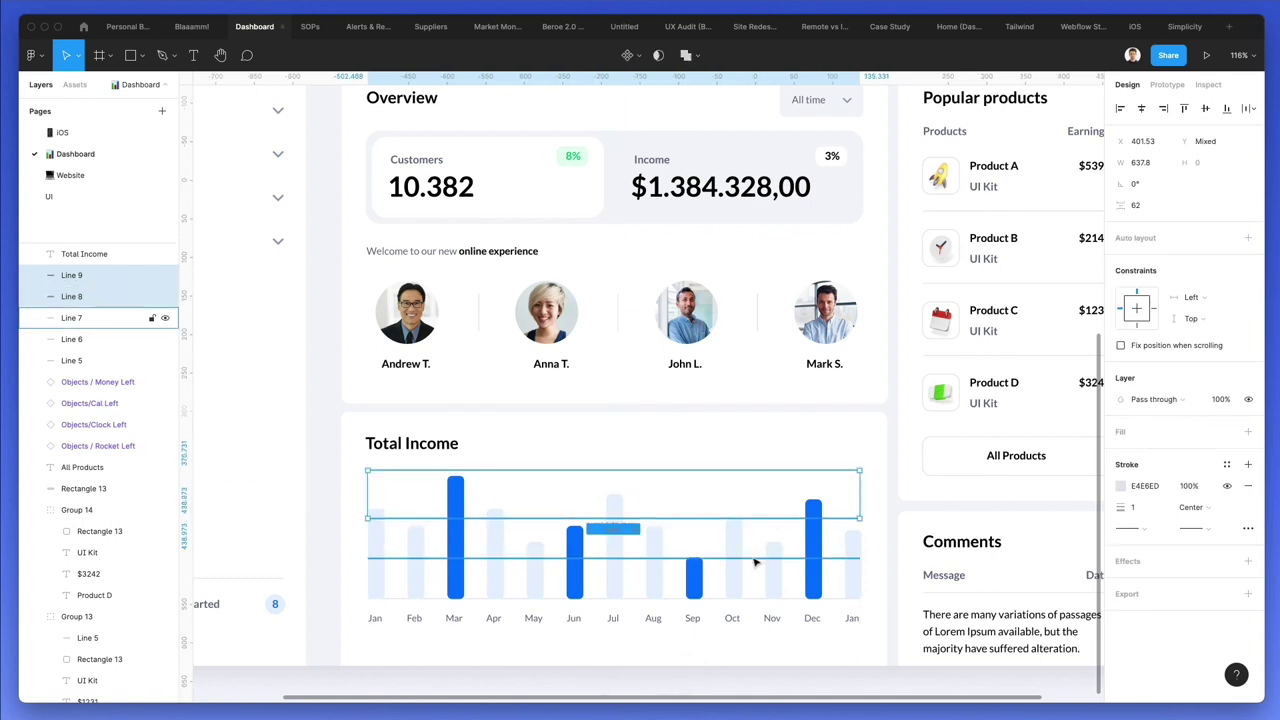
pyautogui.keyDown('shift'); pyautogui.click(755, 560); pyautogui.keyUp('shift')
pyautogui.keyDown('shift'); pyautogui.click(755, 598); pyautogui.keyUp('shift')
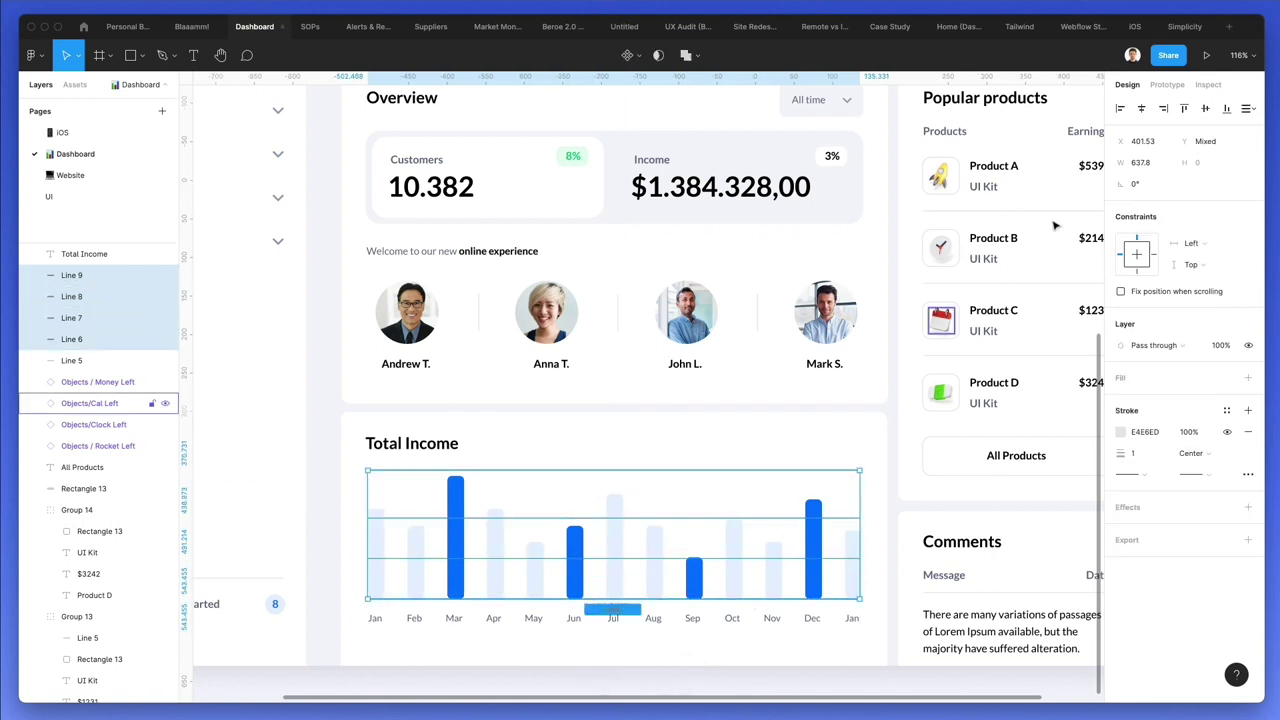
pyautogui.click(1246, 108)
pyautogui.click(1174, 153)
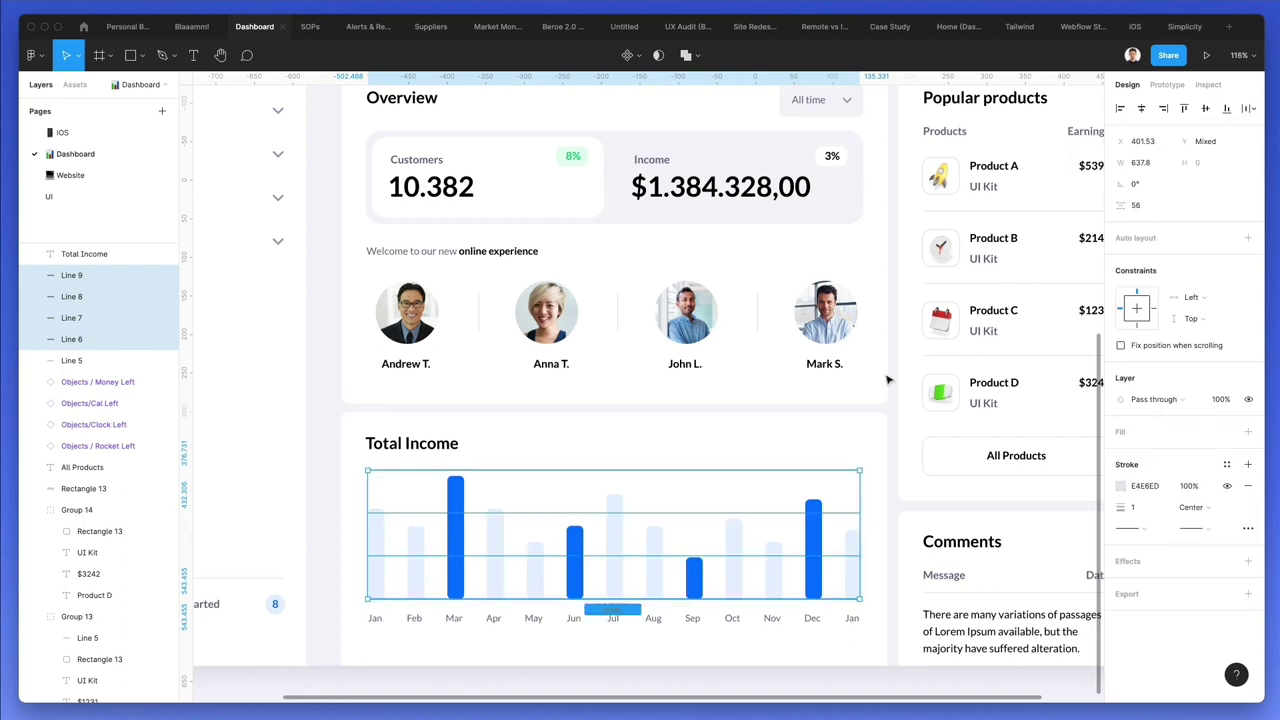
# - Shift all the bars, month labels and gridlines slightly down together within the Total Income card
pyautogui.click(771, 438)
pyautogui.moveTo(338, 467); pyautogui.dragTo(884, 676)
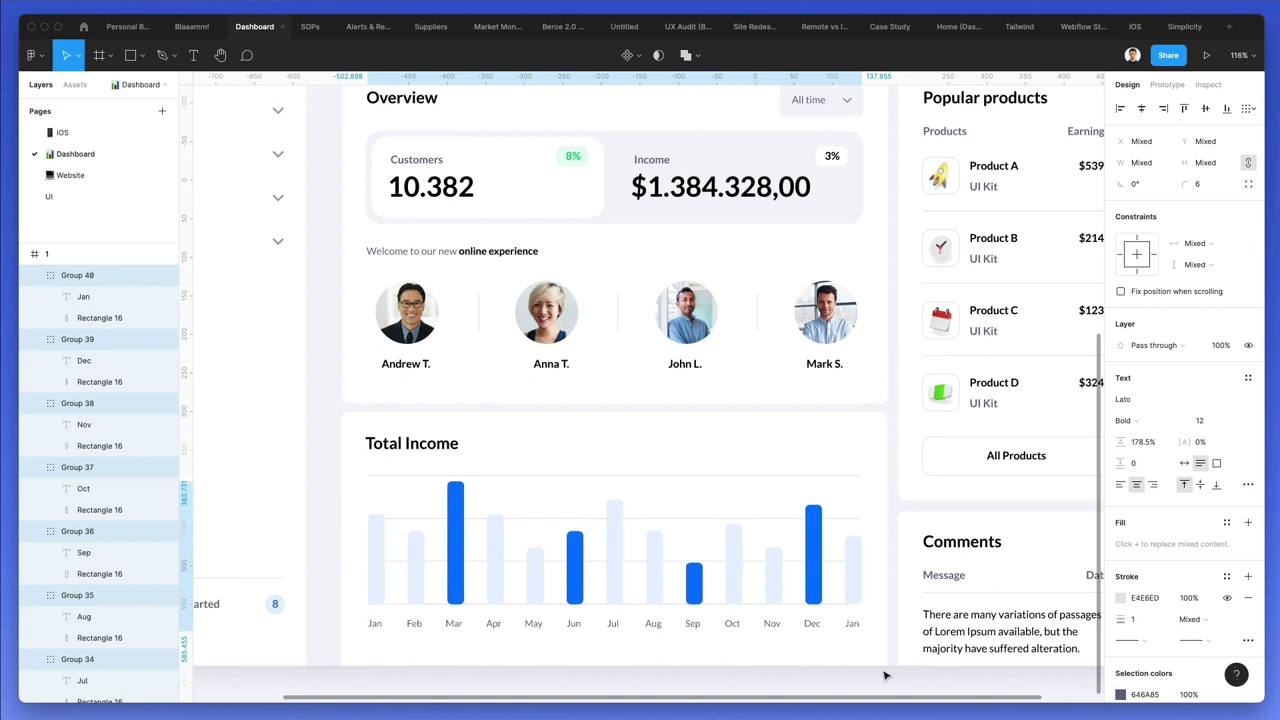
pyautogui.press('Down')
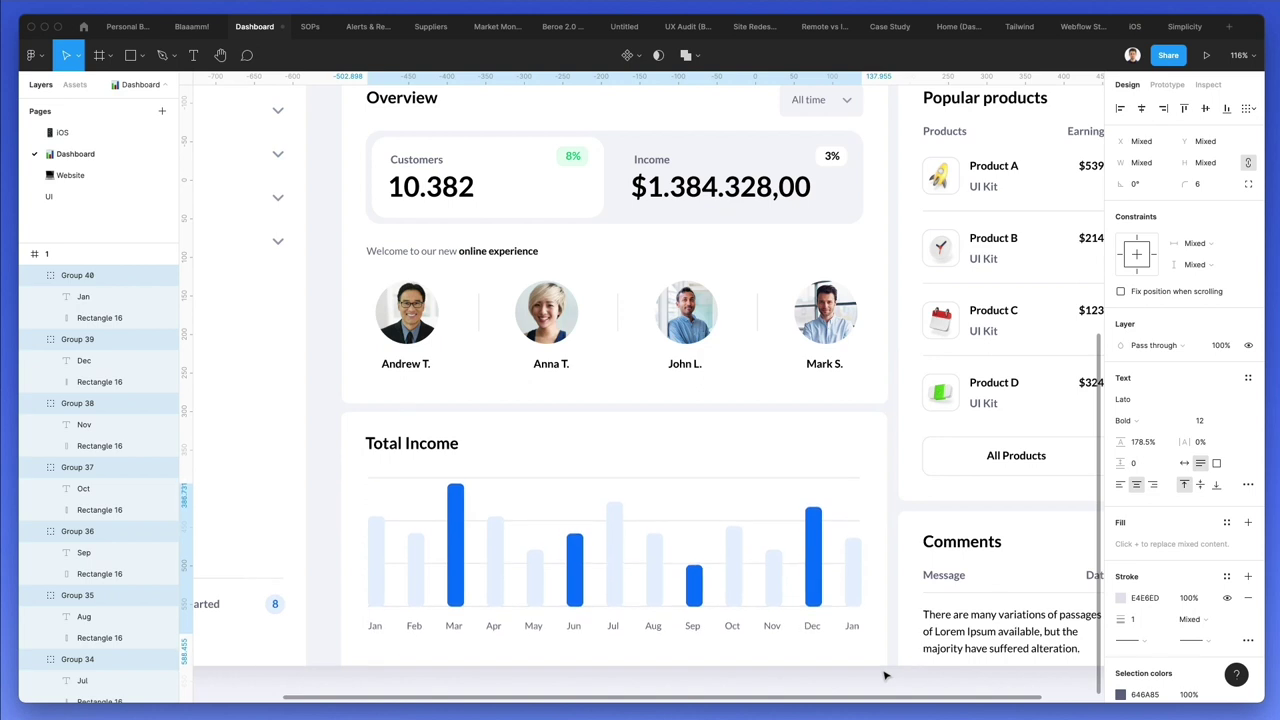
pyautogui.press('Escape')
pyautogui.keyDown('ctrl'); pyautogui.scroll(-2, 783, 450); pyautogui.keyUp('ctrl')
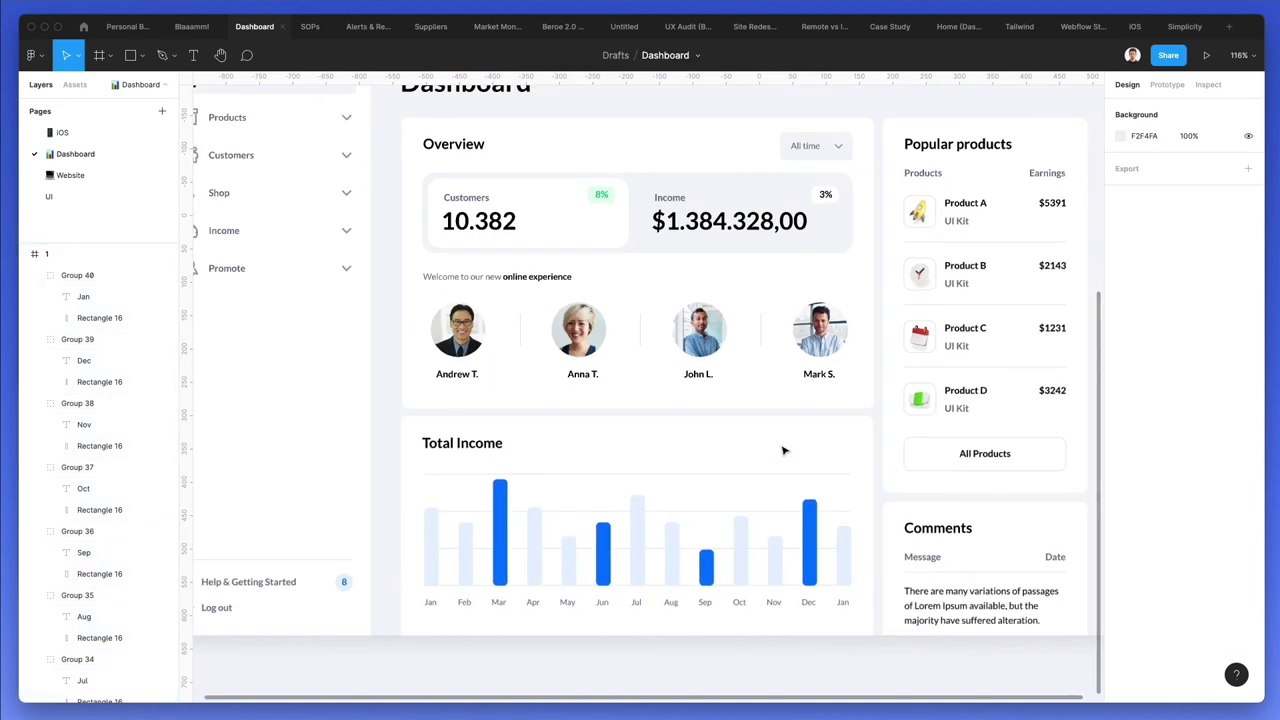
# - Duplicate the Overview card's All time dropdown into the Total Income card, level with its title
pyautogui.scroll(2, 783, 450)
pyautogui.click(823, 250)
pyautogui.keyDown('alt'); pyautogui.moveTo(823, 250); pyautogui.dragTo(836, 523); pyautogui.keyUp('alt')
pyautogui.click(835, 522)
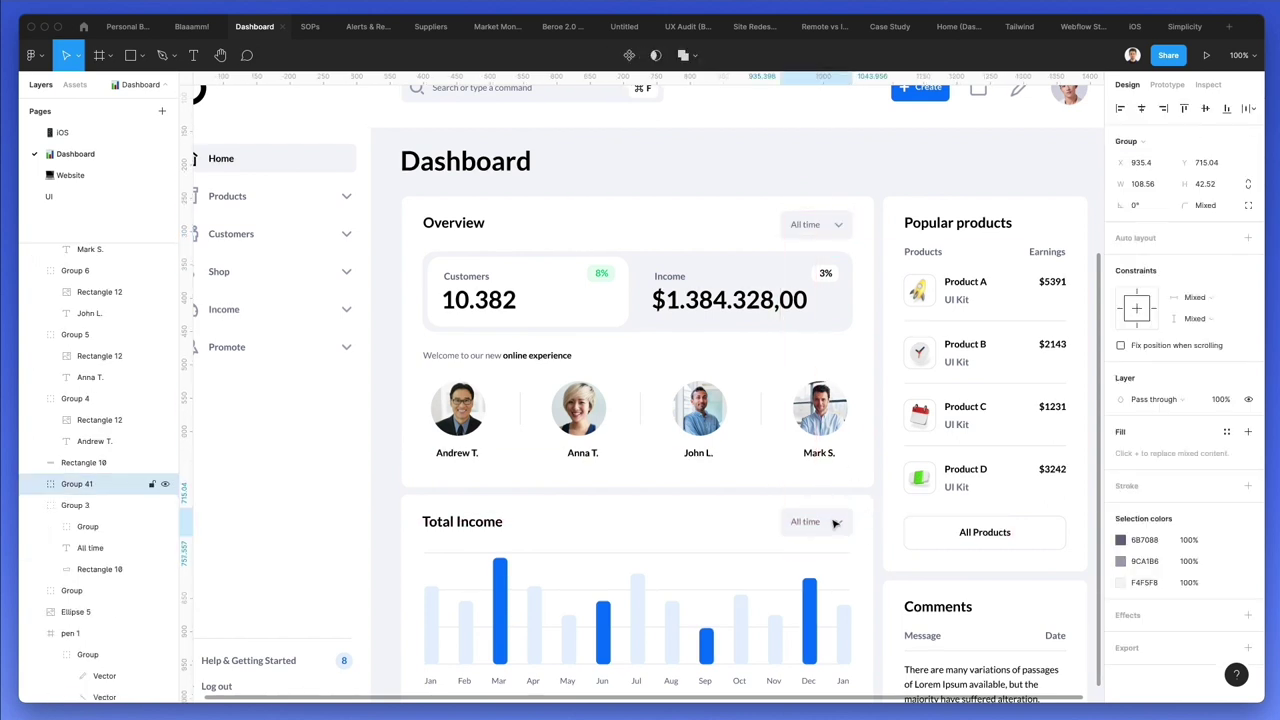
pyautogui.scroll(3, 836, 523)
pyautogui.click(709, 511)
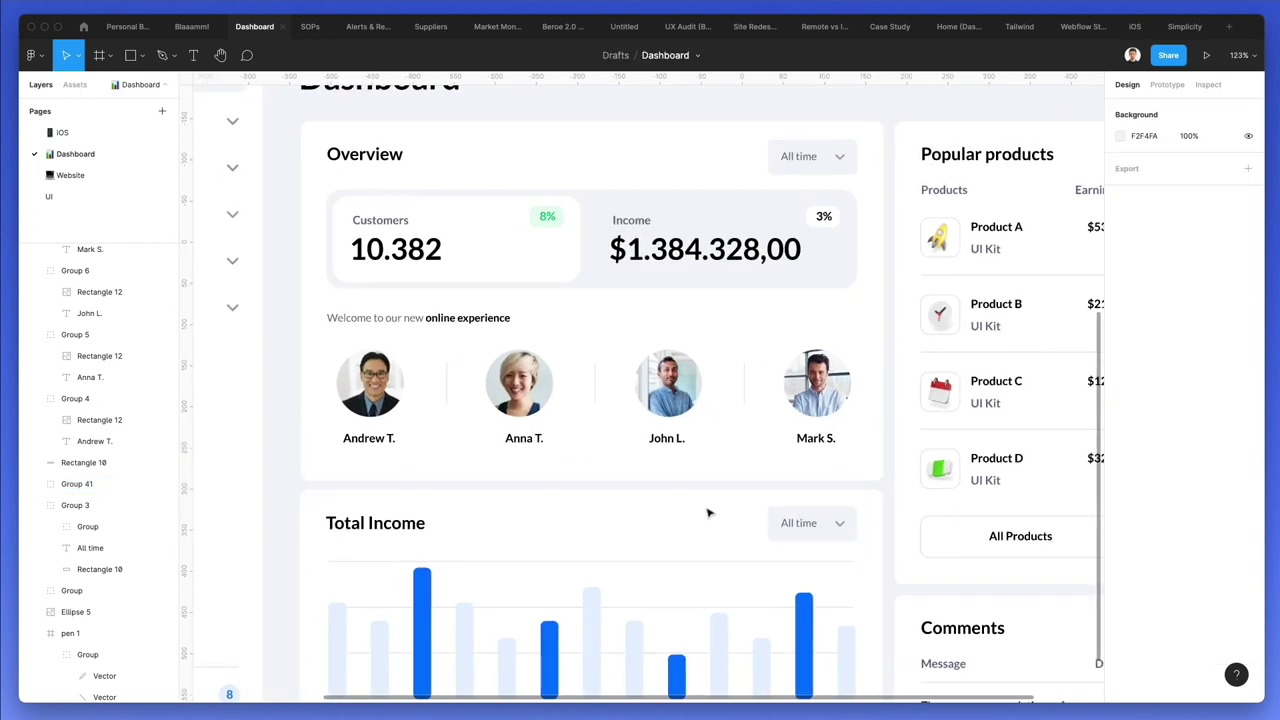
pyautogui.scroll(-3, 708, 512)
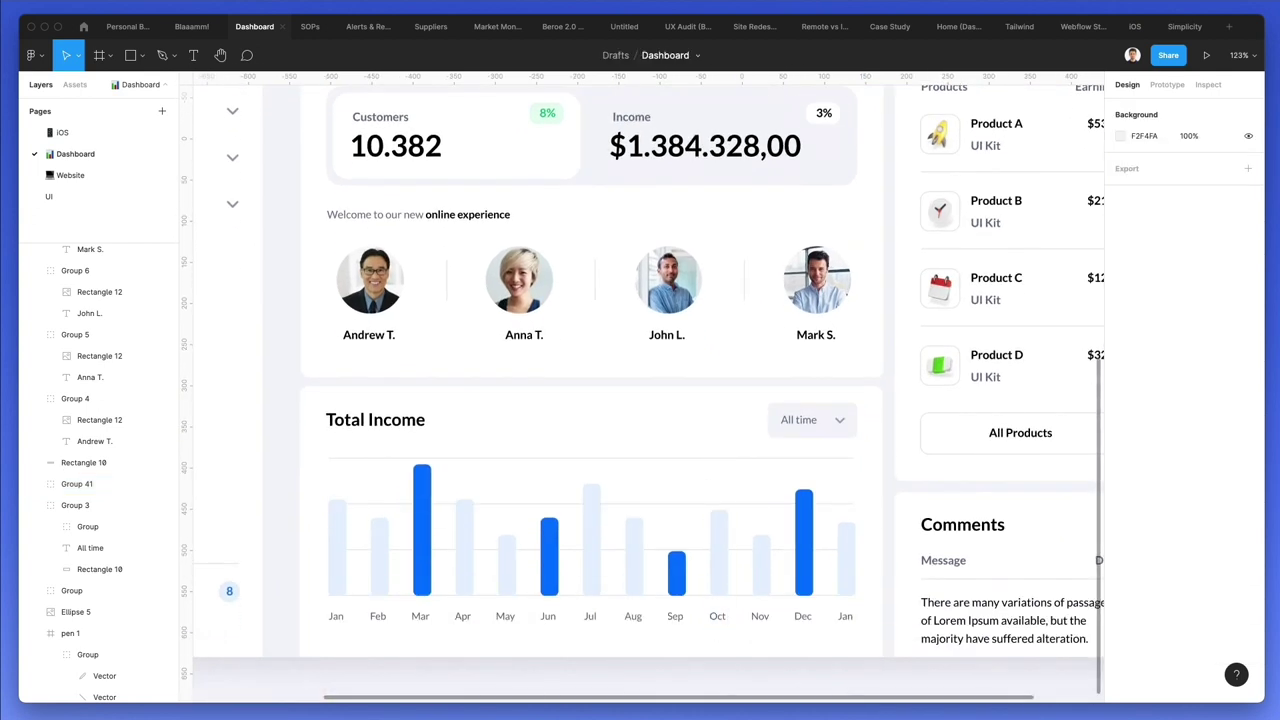
# - Switch to Nucleo and search all icon styles for "filter"
pyautogui.press('super+Tab')
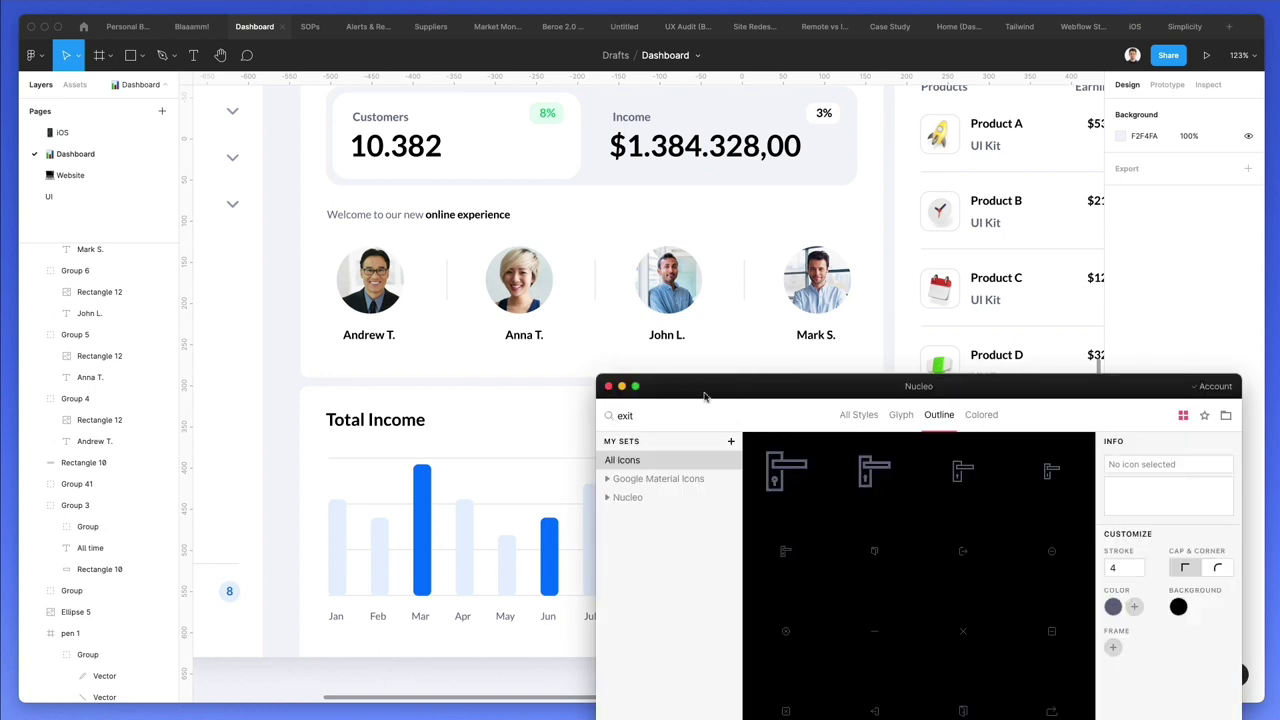
pyautogui.write('ters')
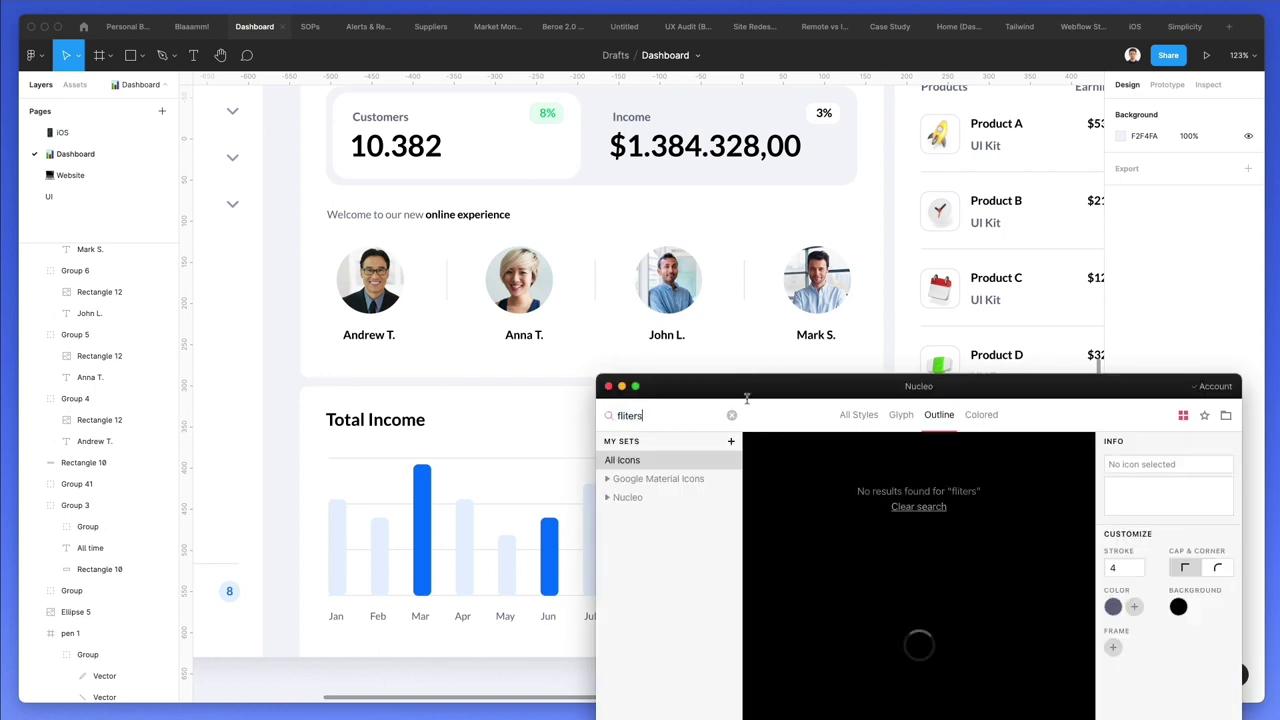
pyautogui.moveTo(742, 409); pyautogui.dragTo(887, 374)
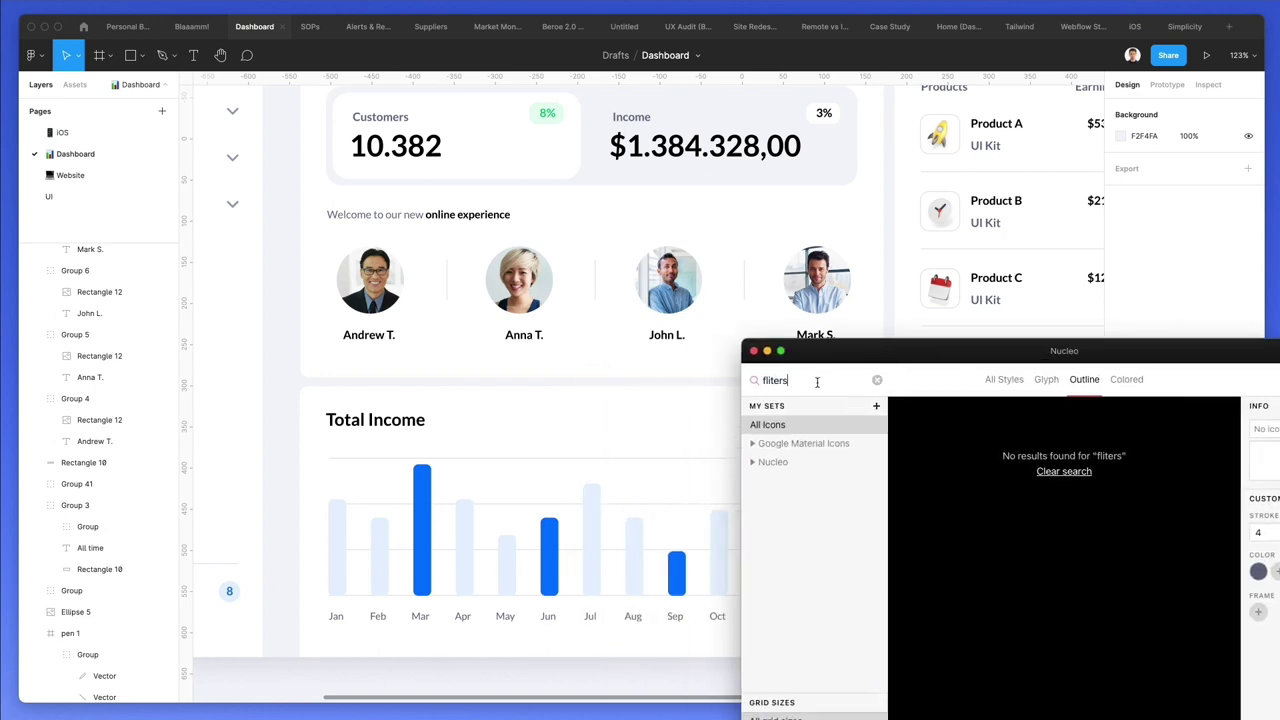
pyautogui.click(1020, 389)
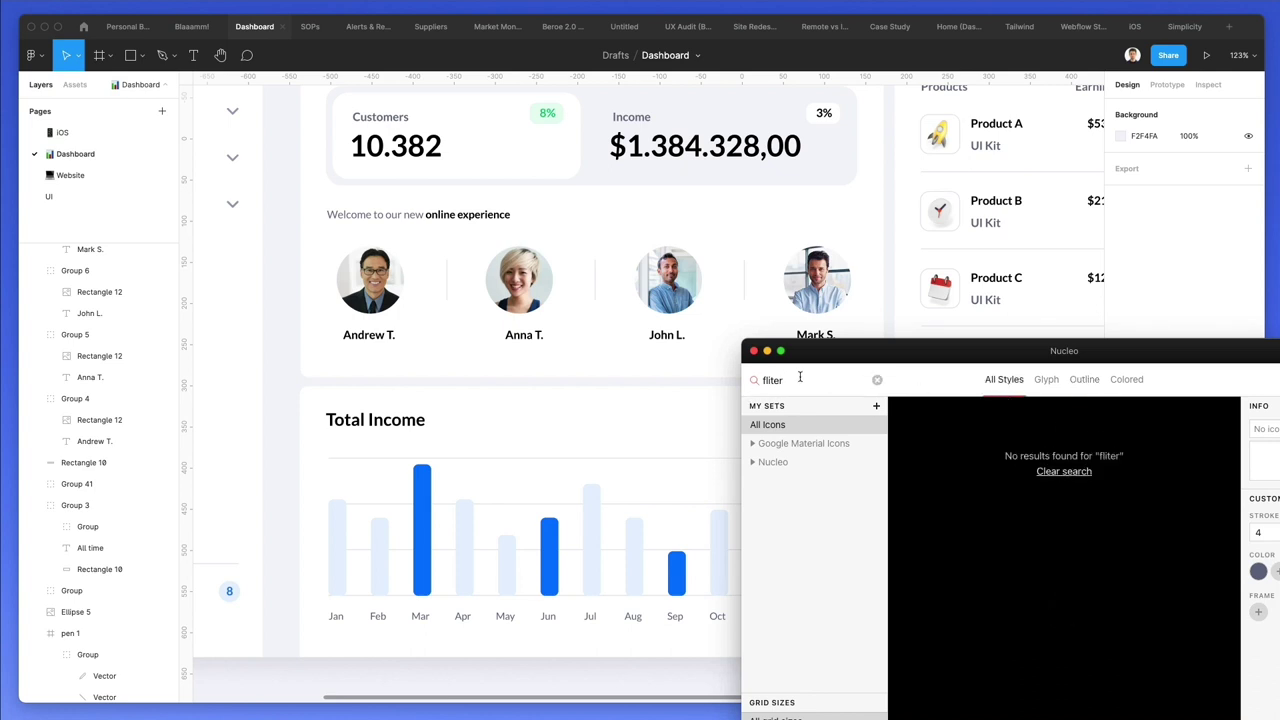
pyautogui.press('Right')
pyautogui.press('Right')
pyautogui.press('BackSpace')
pyautogui.scroll(-5, 1010, 448)
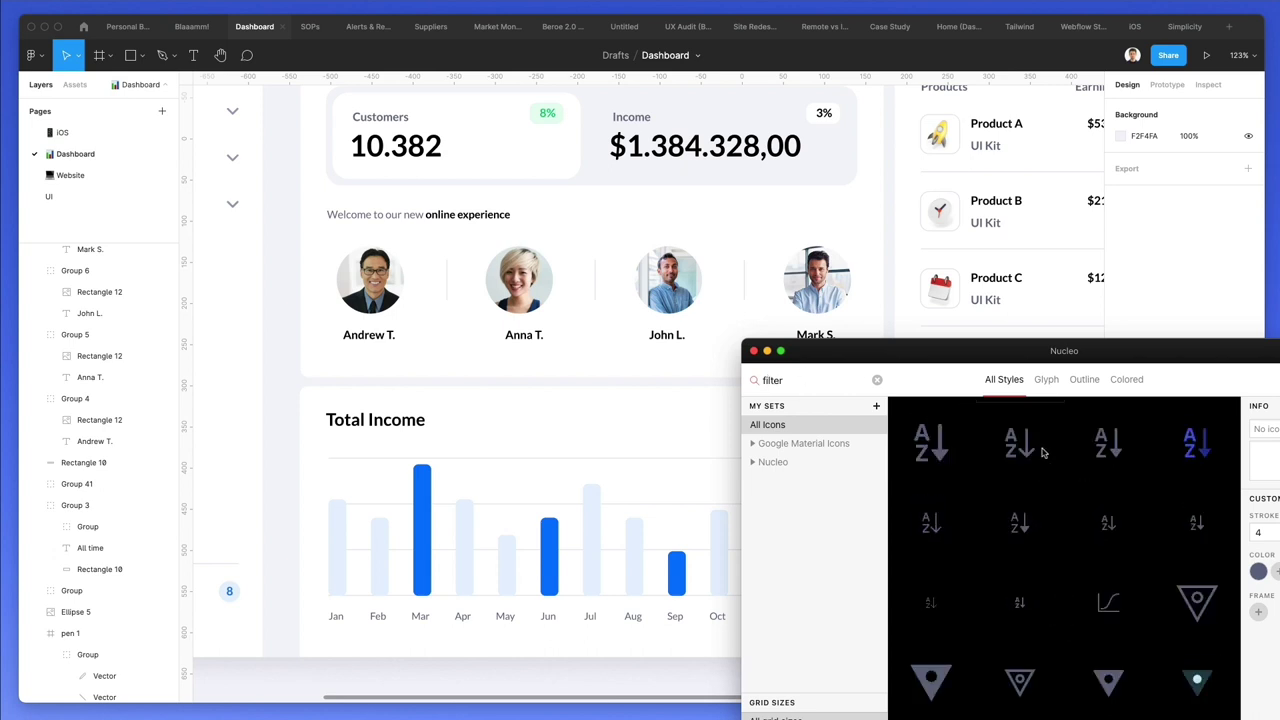
# - Find the filter icon with shrinking horizontal lines and place it in the Total Income card near the All time dropdown
pyautogui.scroll(-5, 1034, 457)
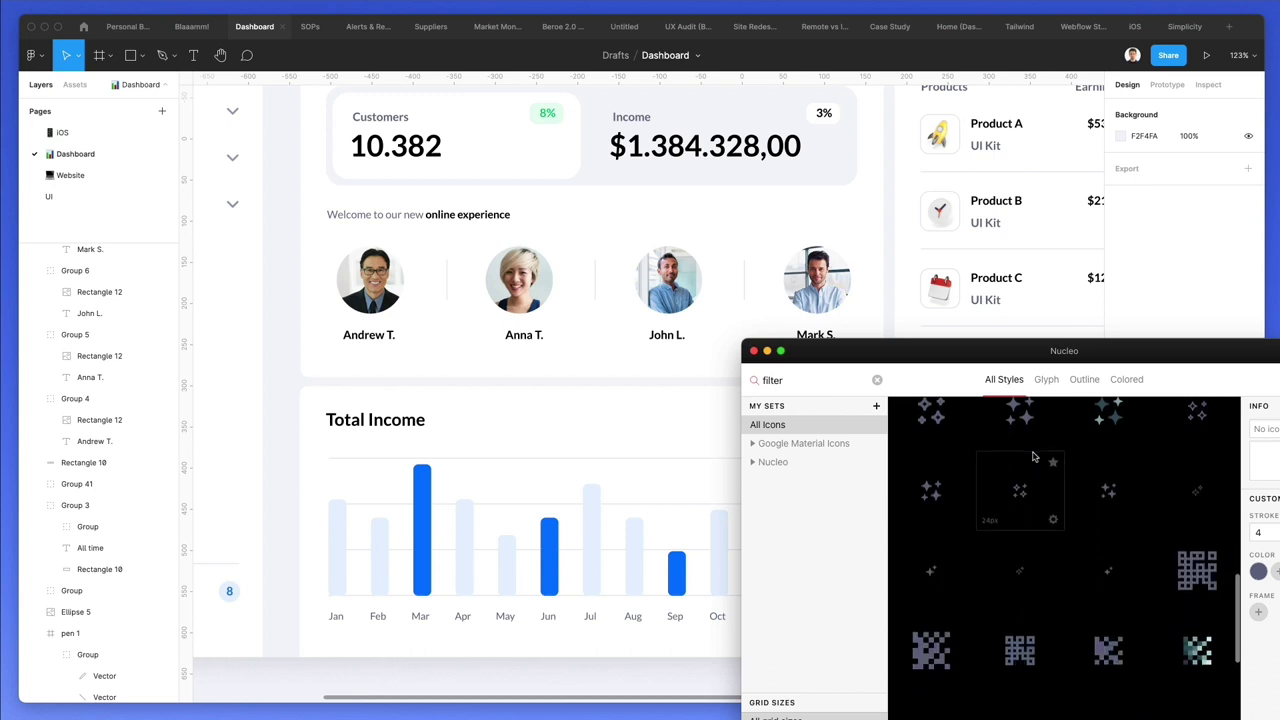
pyautogui.scroll(-5, 1034, 457)
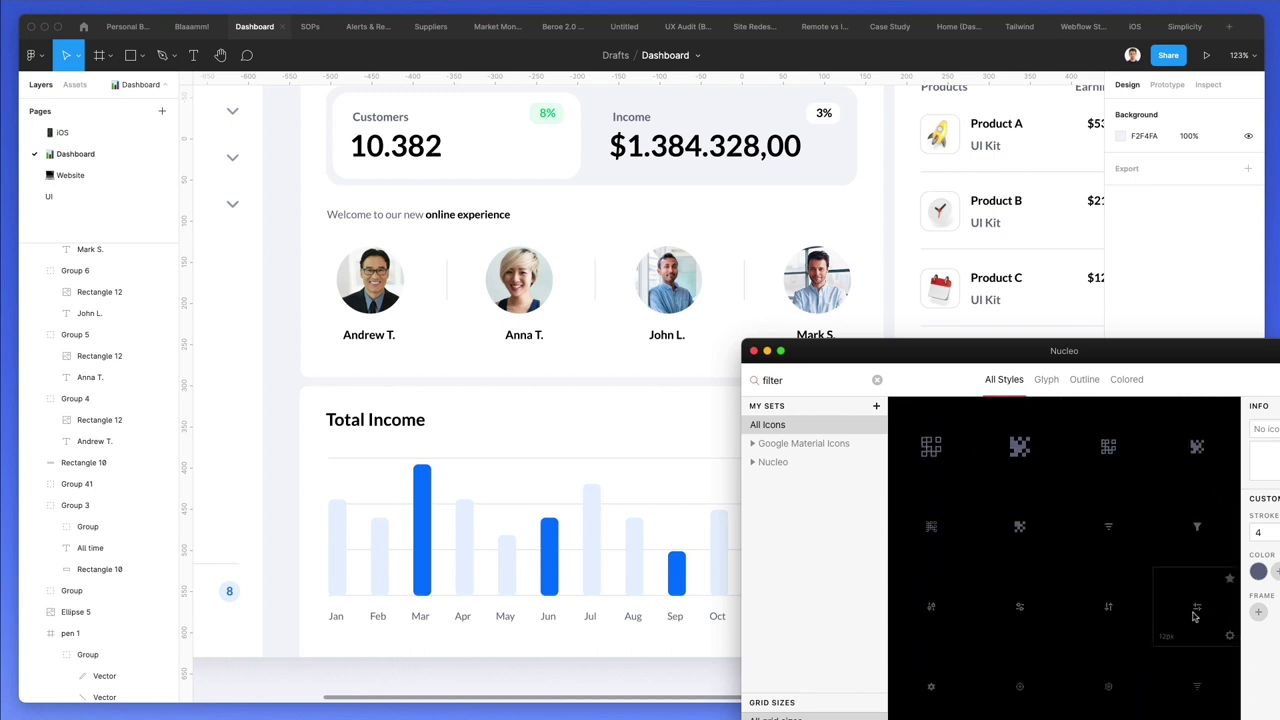
pyautogui.scroll(-2, 1190, 612)
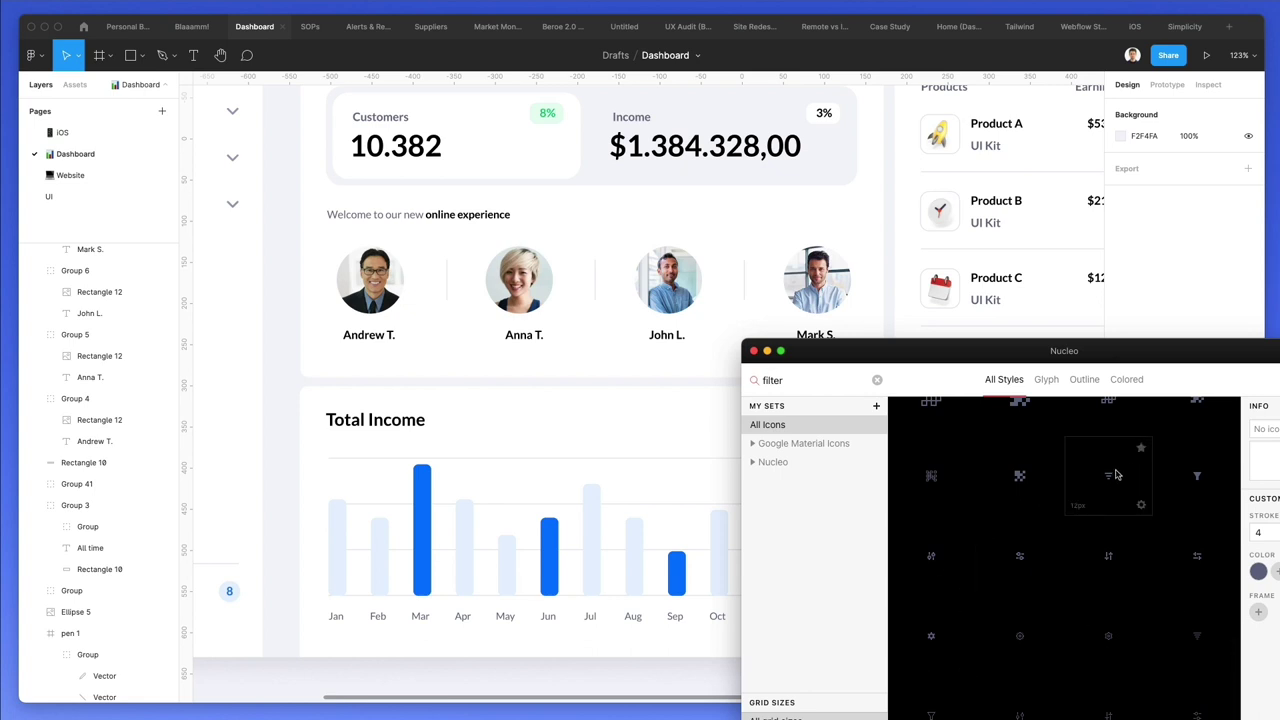
pyautogui.scroll(-2, 1117, 474)
pyautogui.moveTo(1205, 573); pyautogui.dragTo(681, 410)
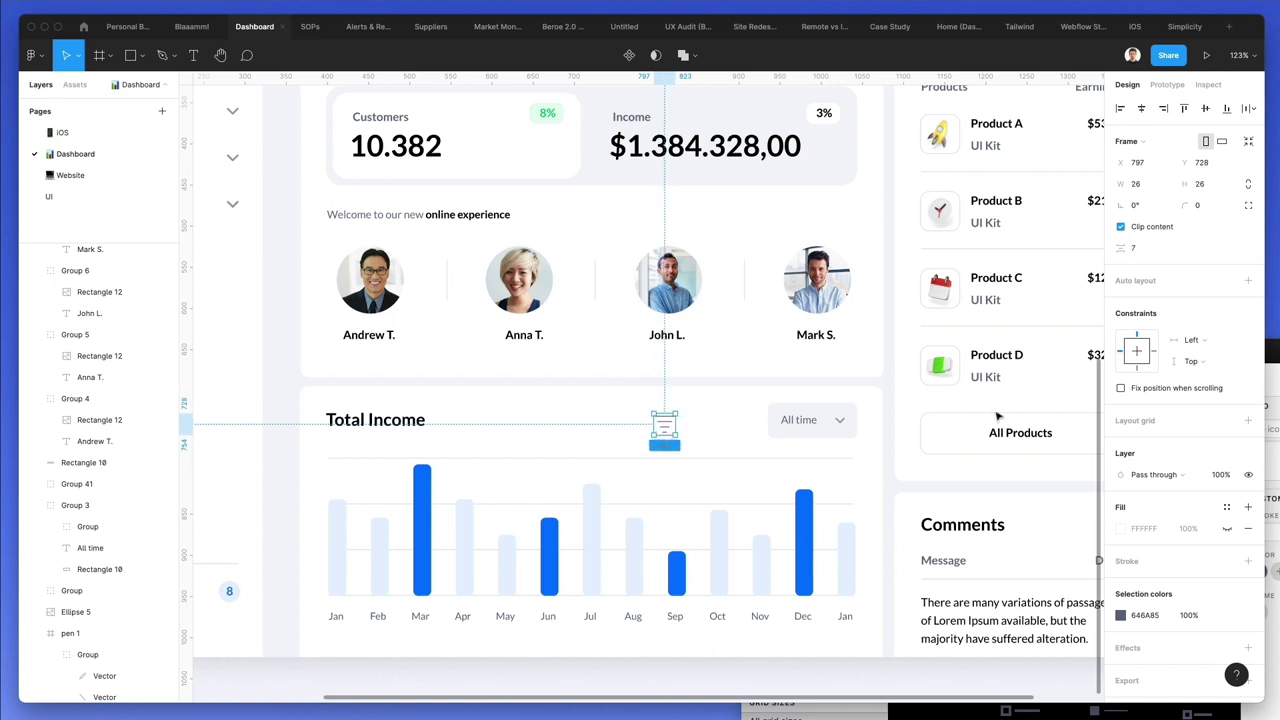
# - Ungroup the filter icon's frame, set its stroke to 2, and place the icon just before the All time dropdown
pyautogui.press('shift+super+g')
pyautogui.click(1148, 528)
pyautogui.write('2')
pyautogui.press('Return')
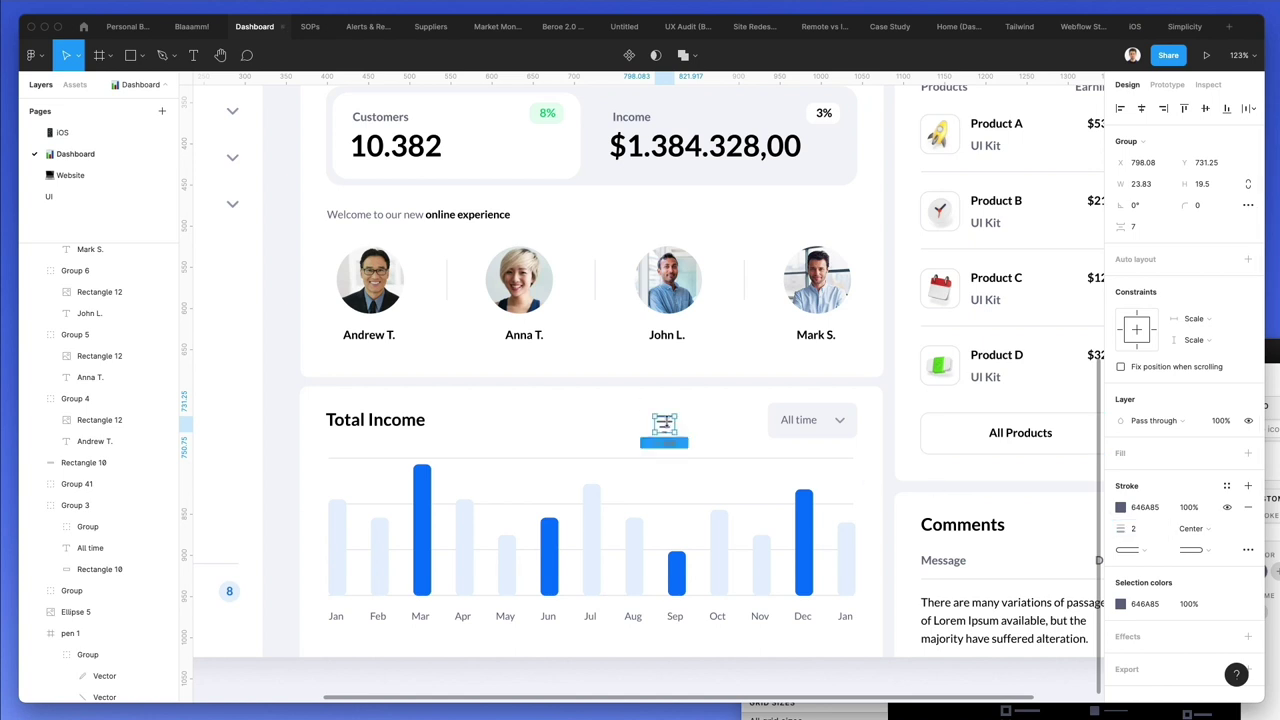
pyautogui.moveTo(667, 428); pyautogui.dragTo(755, 426)
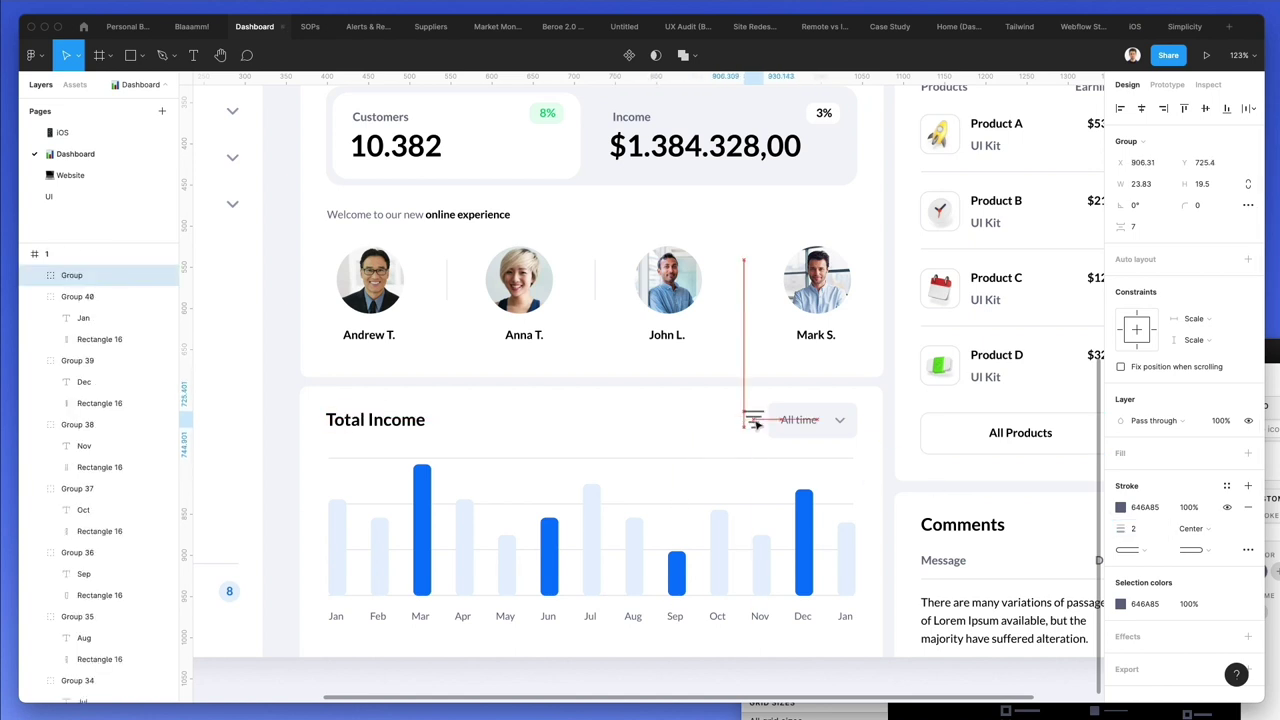
# - Recolour the filter icon with the dropdown chevron's 9CA1B6 and scale it down to about 20 px wide
pyautogui.scroll(5, 789, 423)
pyautogui.press('i')
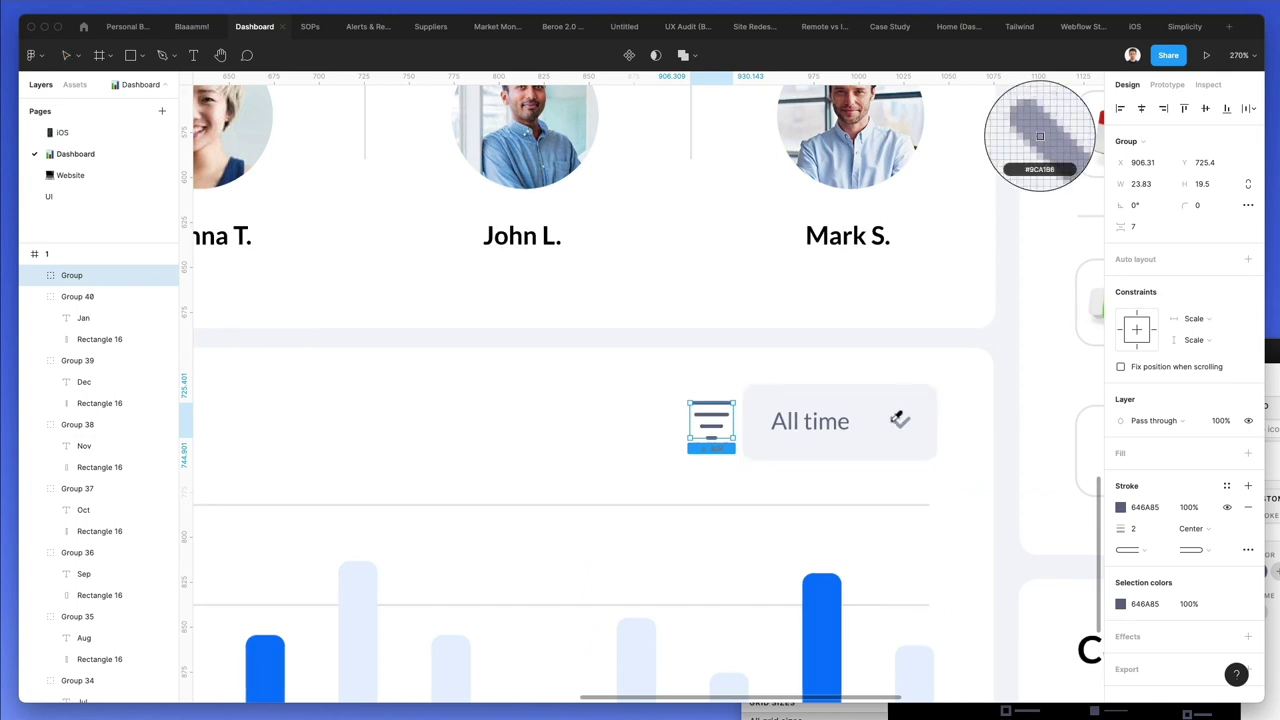
pyautogui.click(897, 422)
pyautogui.press('k')
pyautogui.moveTo(735, 428); pyautogui.dragTo(724, 427)
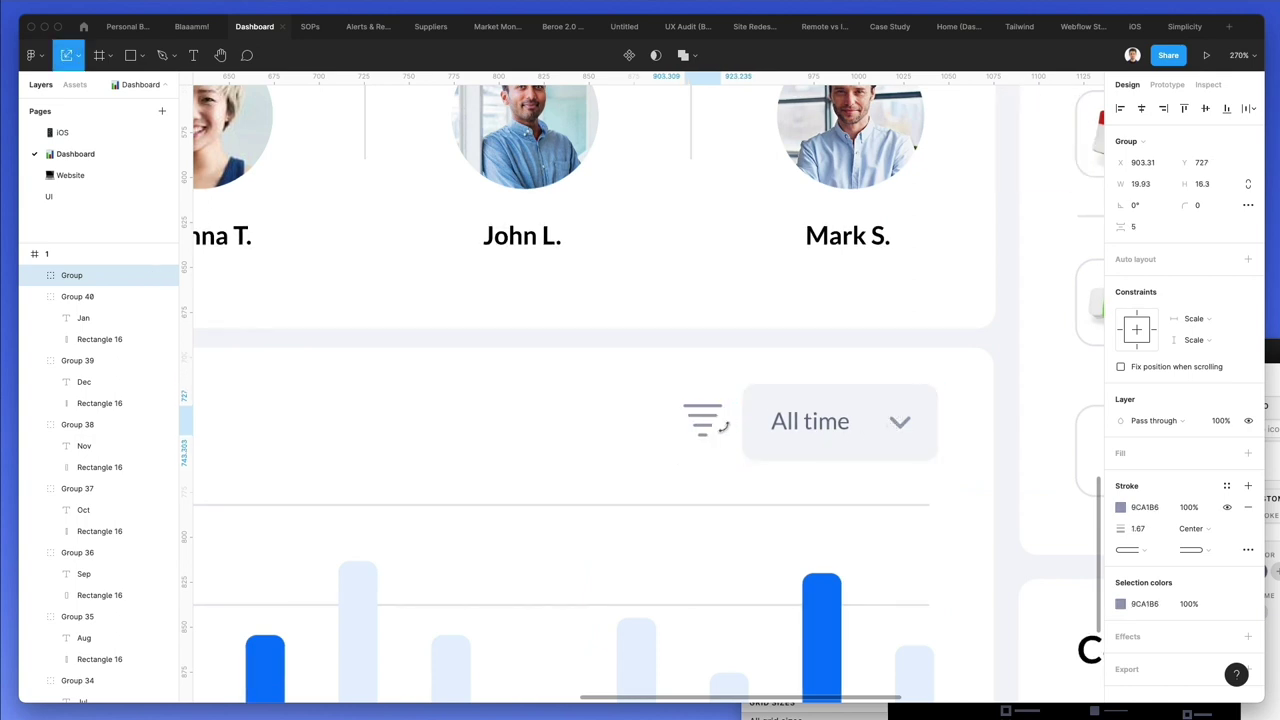
pyautogui.press('Escape')
# - Square off the two bottom corners of the first January bar in the Total Income chart
pyautogui.scroll(-5, 580, 417)
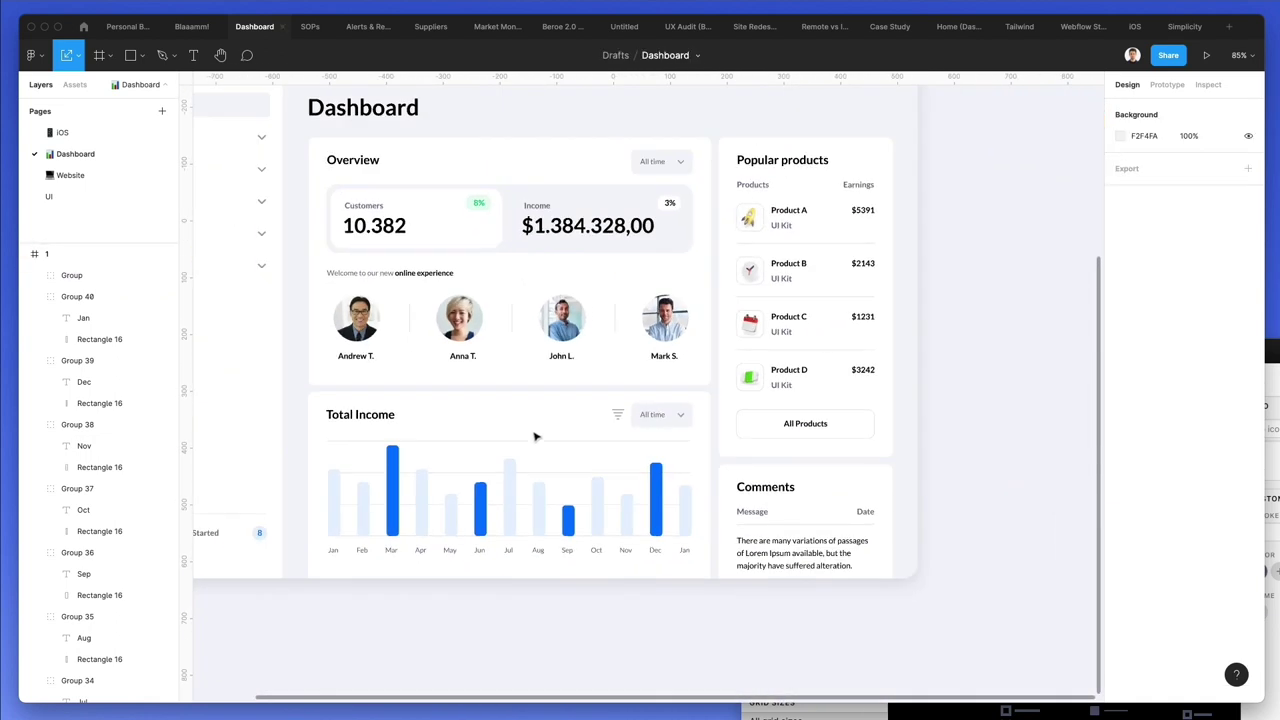
pyautogui.hscroll(-3, 374, 480)
pyautogui.scroll(3, 374, 480)
pyautogui.scroll(1, 378, 482)
pyautogui.scroll(-1, 378, 482)
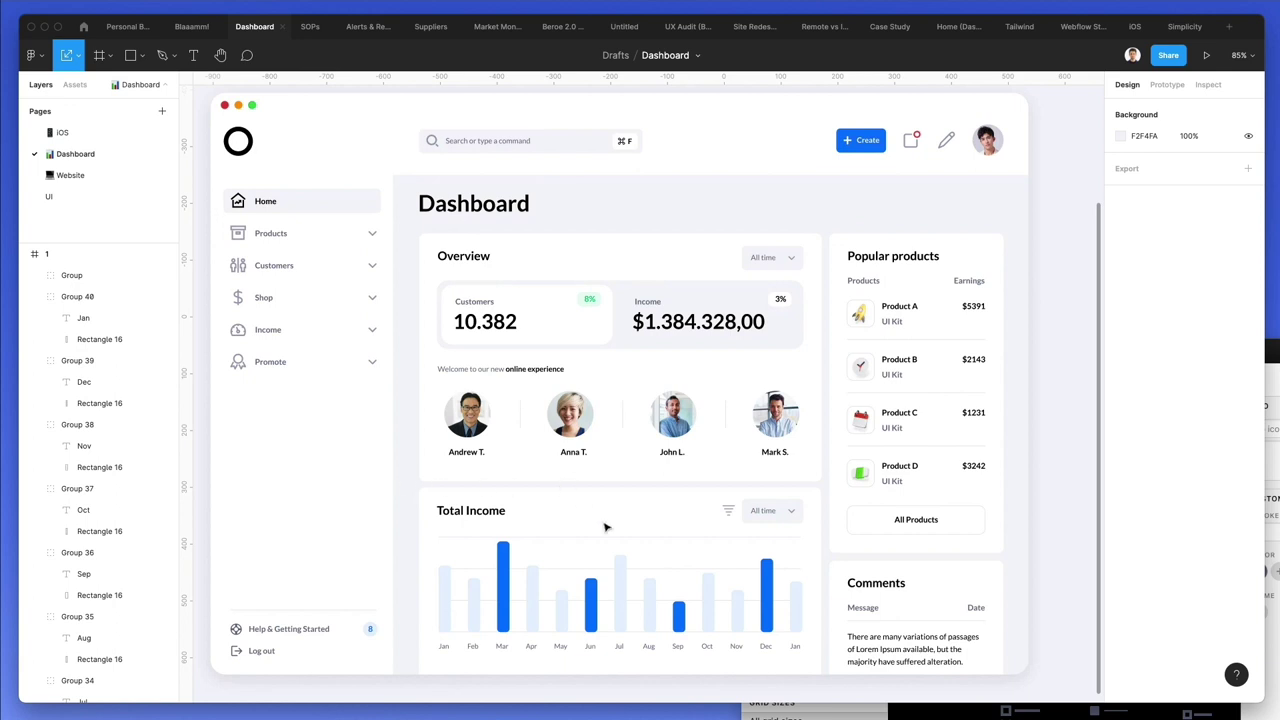
pyautogui.scroll(5, 606, 610)
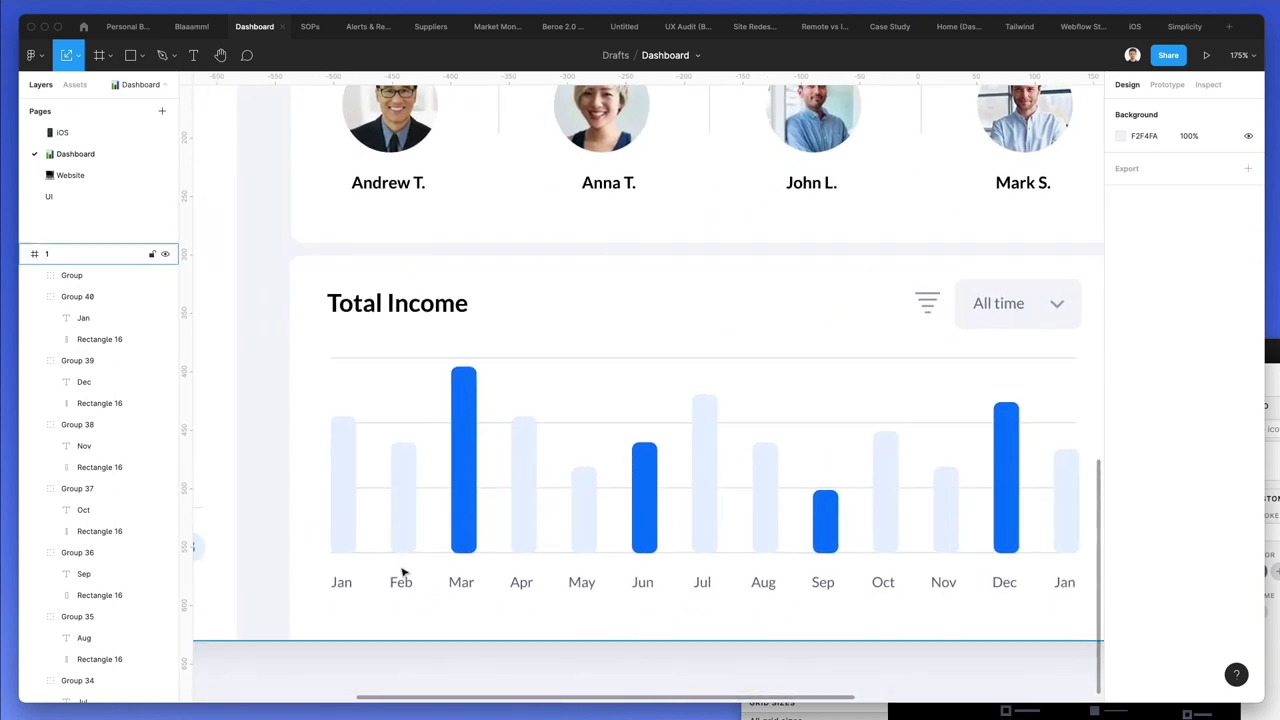
pyautogui.scroll(2, 403, 570)
pyautogui.doubleClick(333, 520)
pyautogui.click(348, 552)
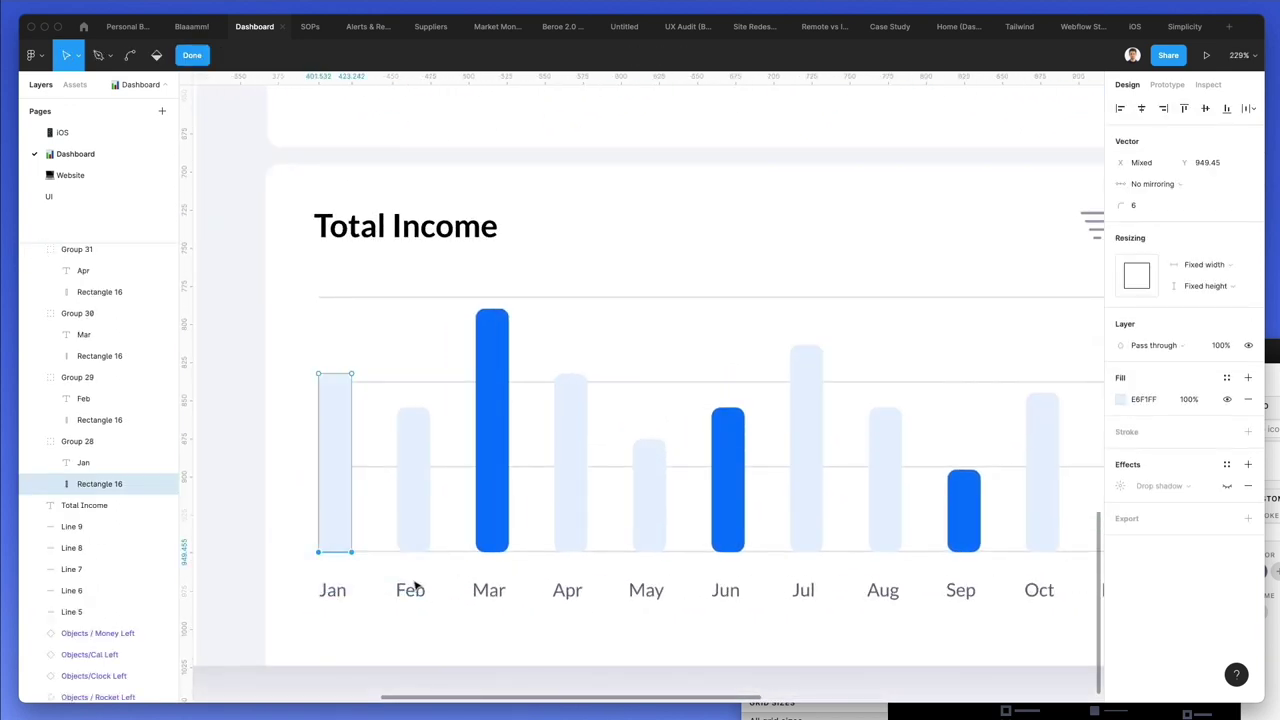
pyautogui.moveTo(1119, 208); pyautogui.dragTo(937, 313)
pyautogui.press('Escape')
# - Set the bottom corner radius of the February and March bars to 0
pyautogui.click(416, 515)
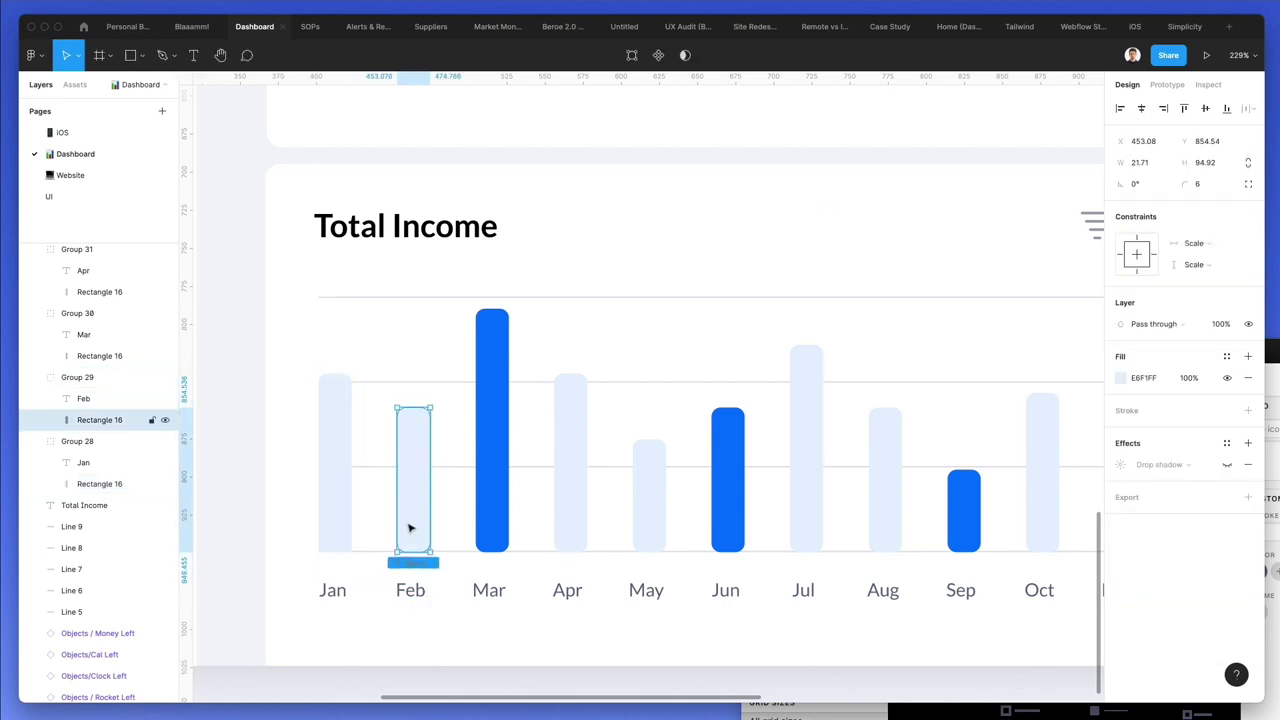
pyautogui.doubleClick(417, 528)
pyautogui.moveTo(347, 521); pyautogui.dragTo(563, 609)
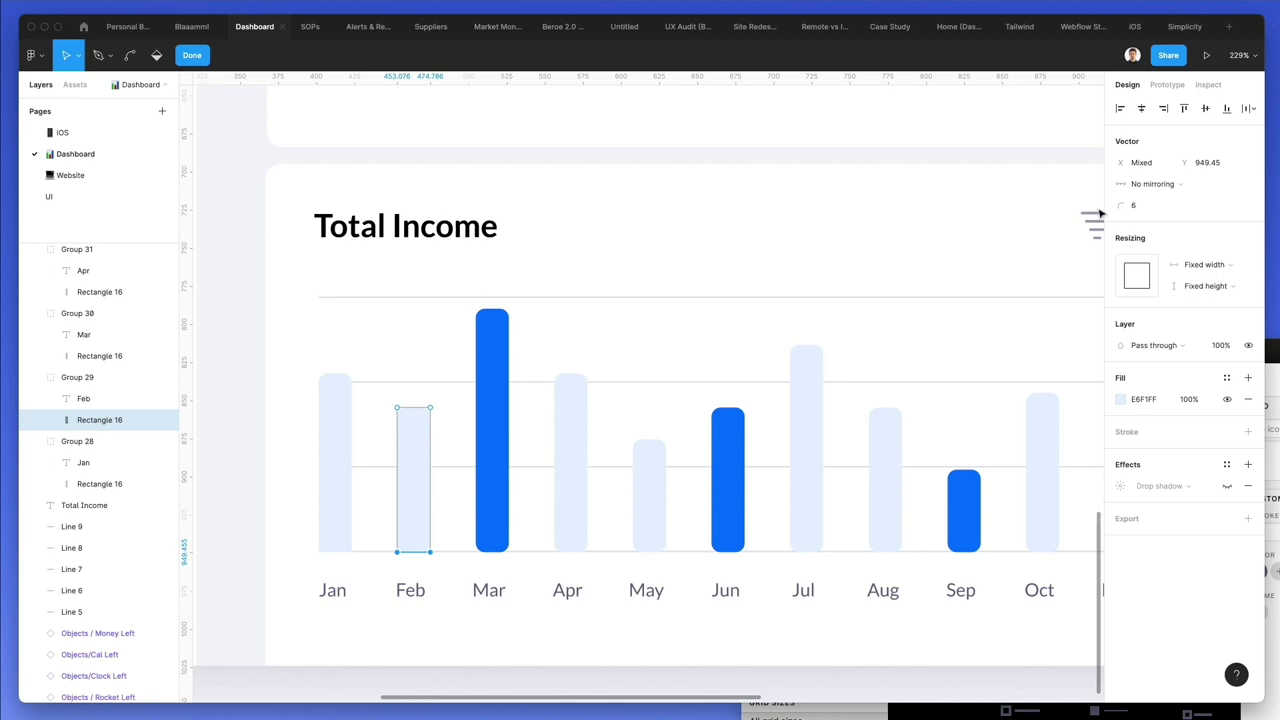
pyautogui.moveTo(1117, 205); pyautogui.dragTo(771, 453)
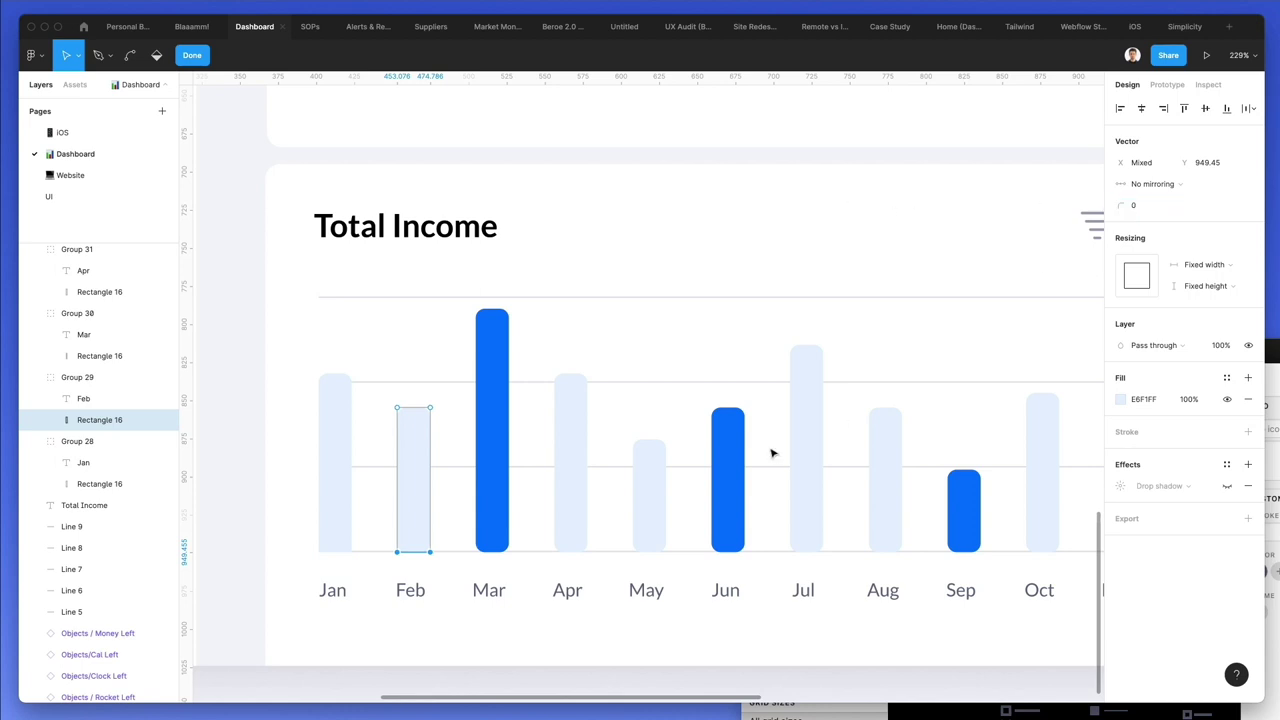
pyautogui.click(486, 500)
pyautogui.press('Return')
pyautogui.click(492, 551)
pyautogui.moveTo(1118, 207)
pyautogui.mouseDown()
pyautogui.moveTo(932, 200)
pyautogui.moveTo(1120, 207)
pyautogui.mouseUp()
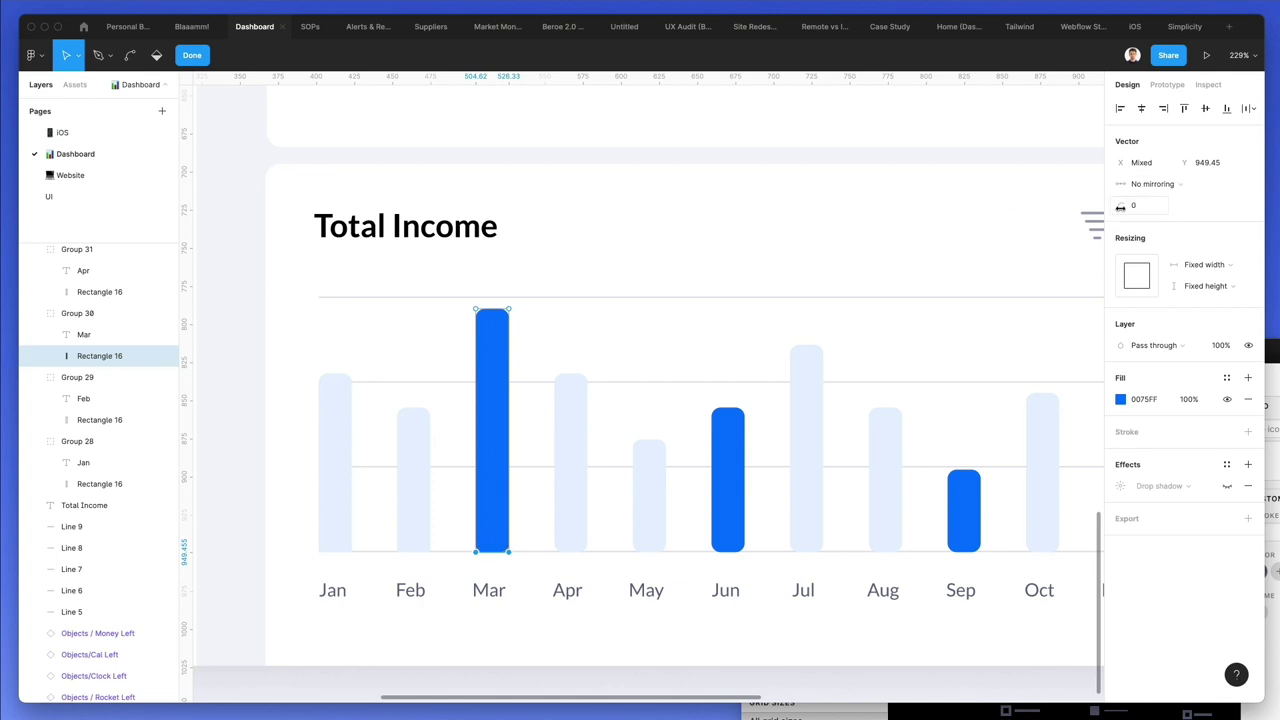